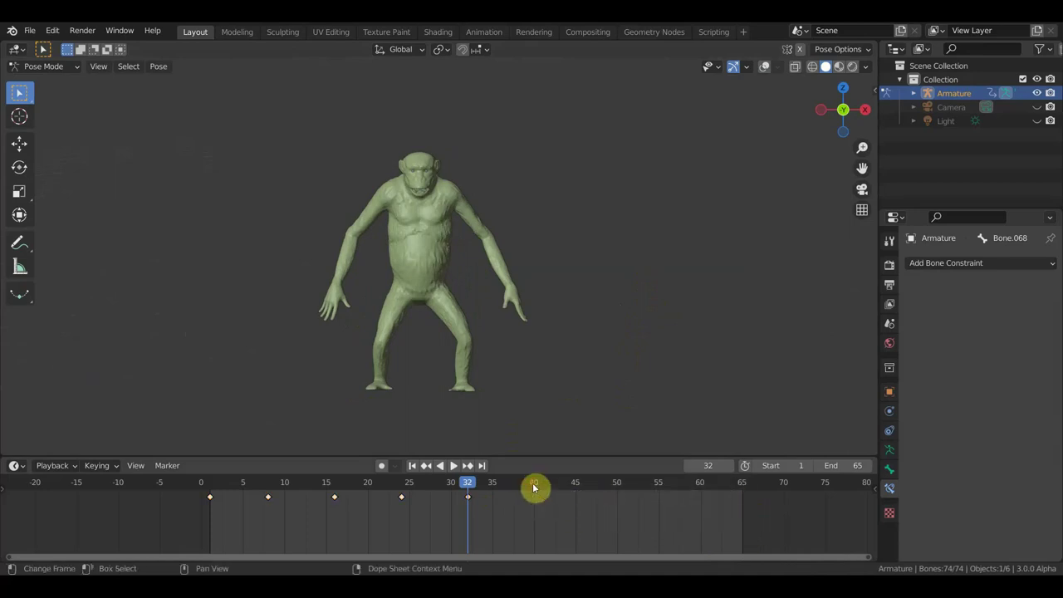
Step: Delete the keyframes before frame 32 and move the frame 32 keyframe to frame 1
{"action": "left_click_drag", "start_coordinate": [415, 507], "coordinate": [157, 499]}
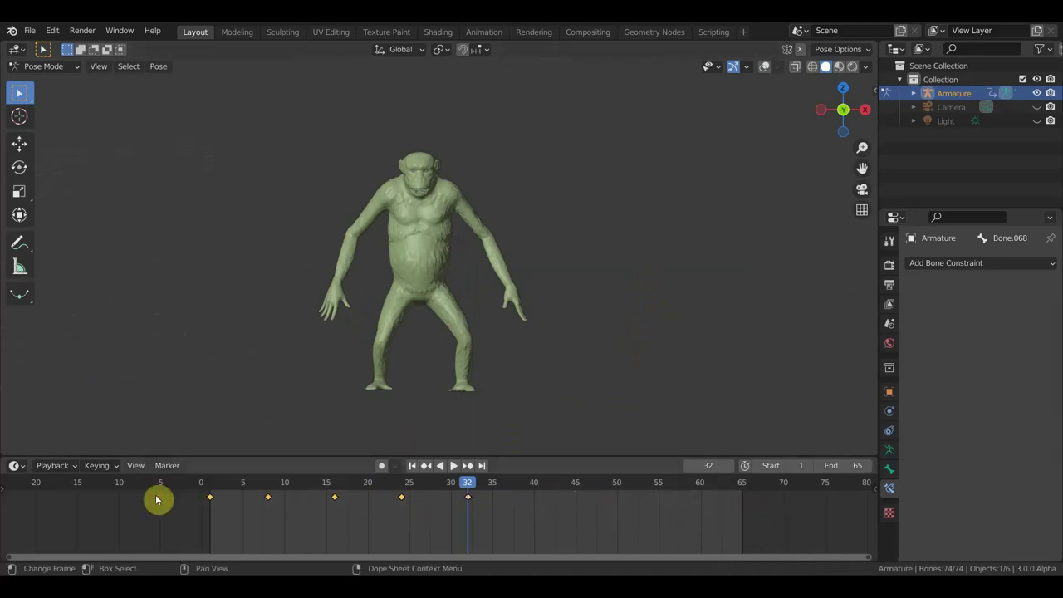
{"action": "left_click_drag", "start_coordinate": [484, 516], "coordinate": [430, 484]}
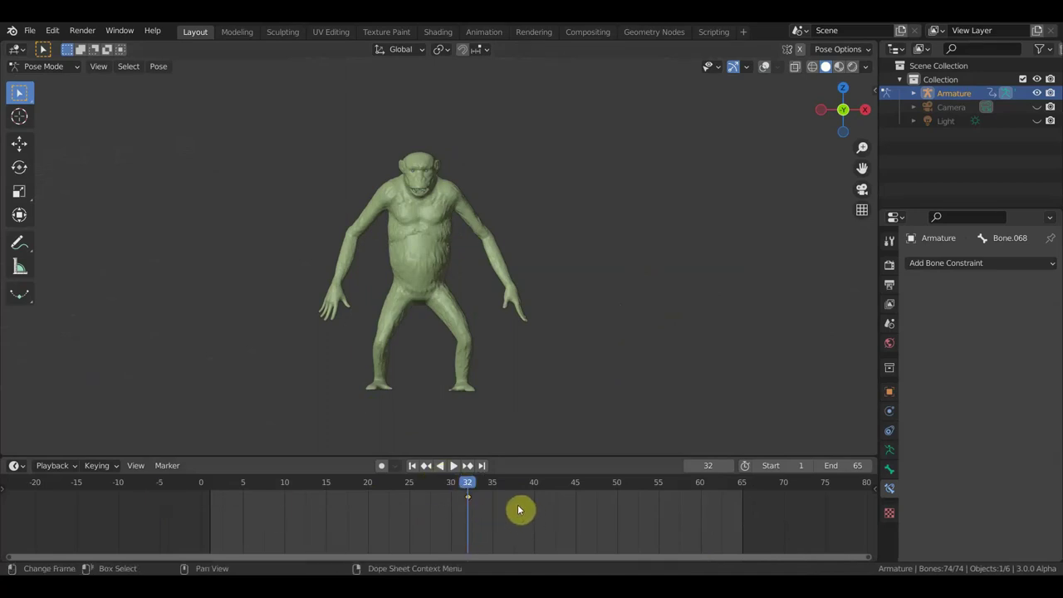
{"action": "key", "text": "g"}
{"action": "left_click", "coordinate": [261, 504]}
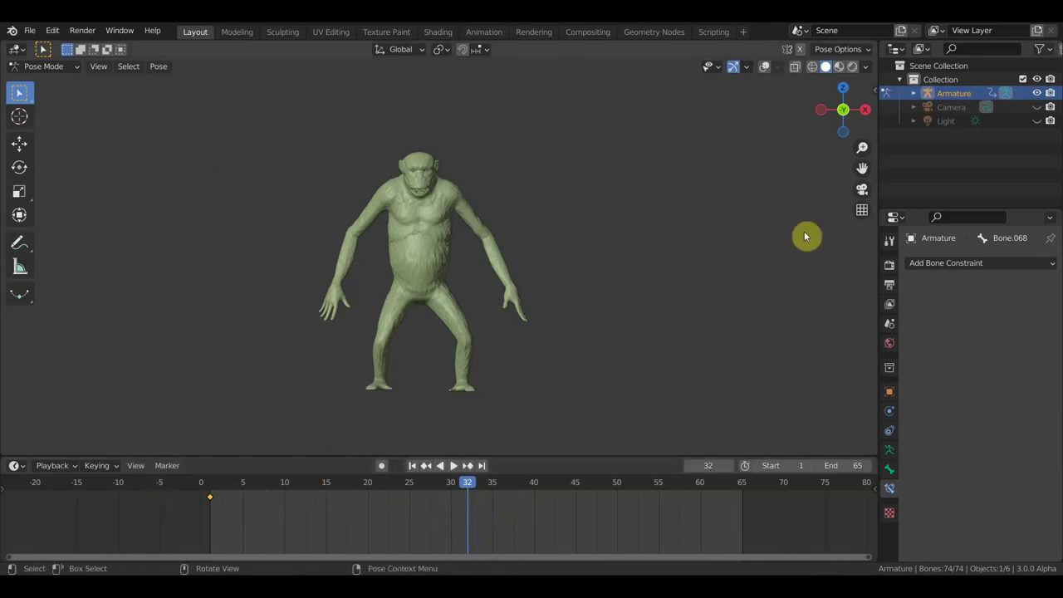
Step: Turn on the Screencast Keys display and hide the viewport sidebar again
{"action": "key", "text": "n"}
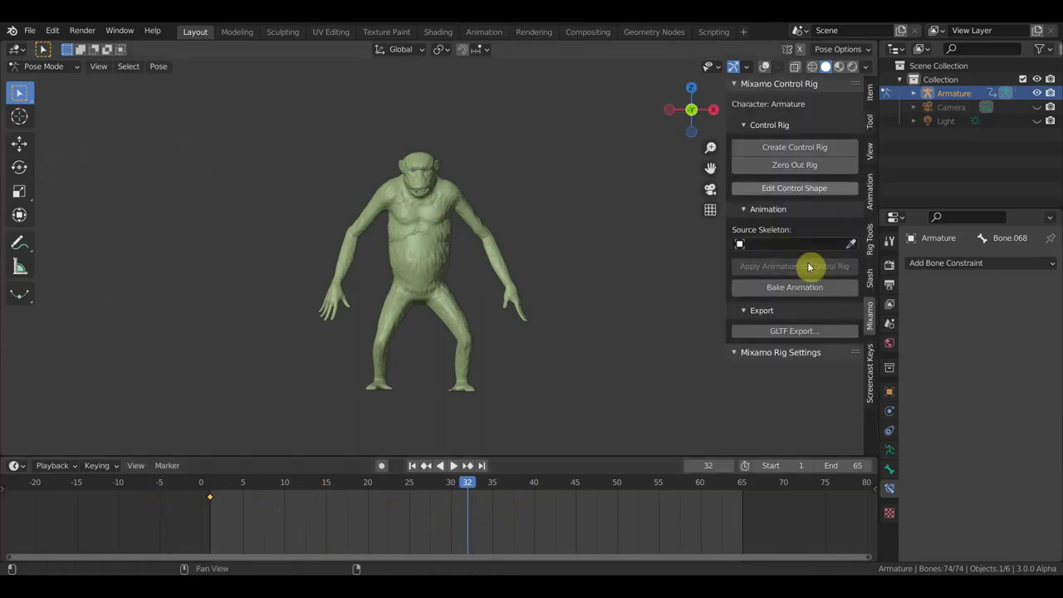
{"action": "left_click", "coordinate": [870, 372]}
{"action": "left_click", "coordinate": [751, 86]}
{"action": "key", "text": "n"}
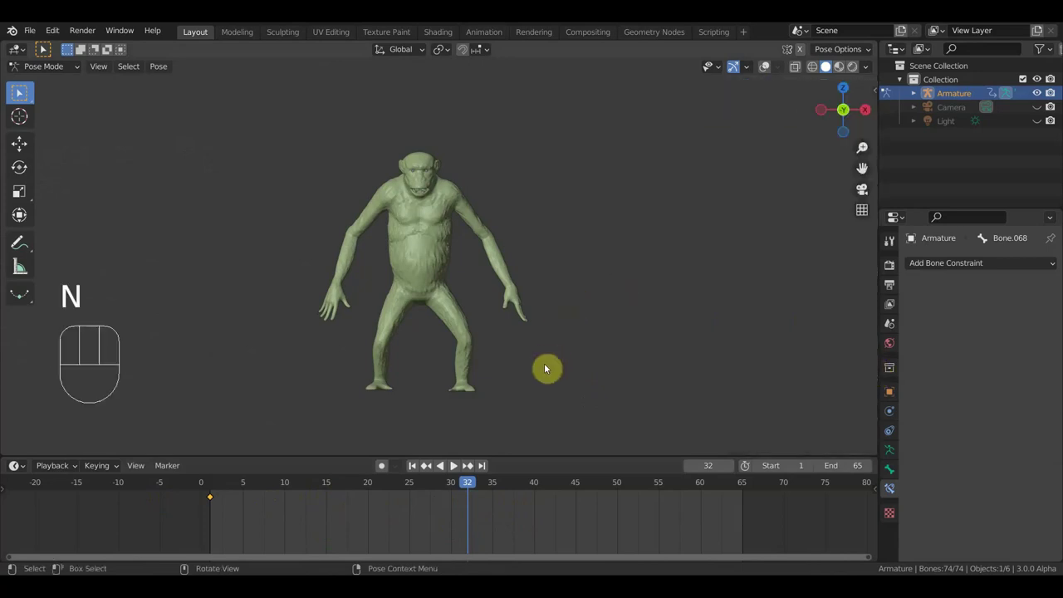
Step: Show the viewport overlays and switch the armature from Pose Mode to Object Mode
{"action": "left_click", "coordinate": [764, 67]}
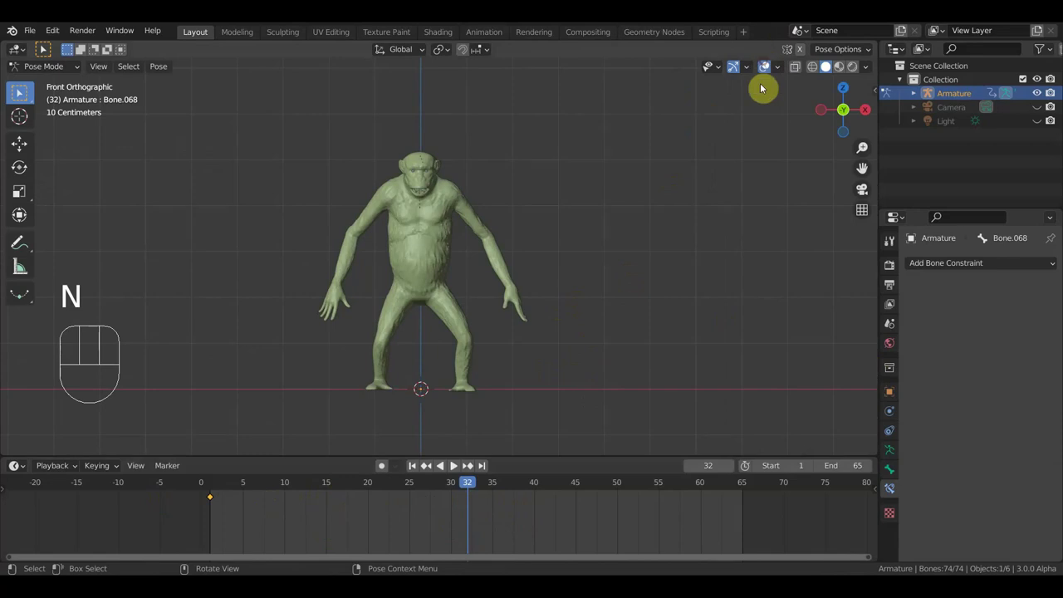
{"action": "middle_click_drag", "start_coordinate": [669, 235], "coordinate": [462, 258]}
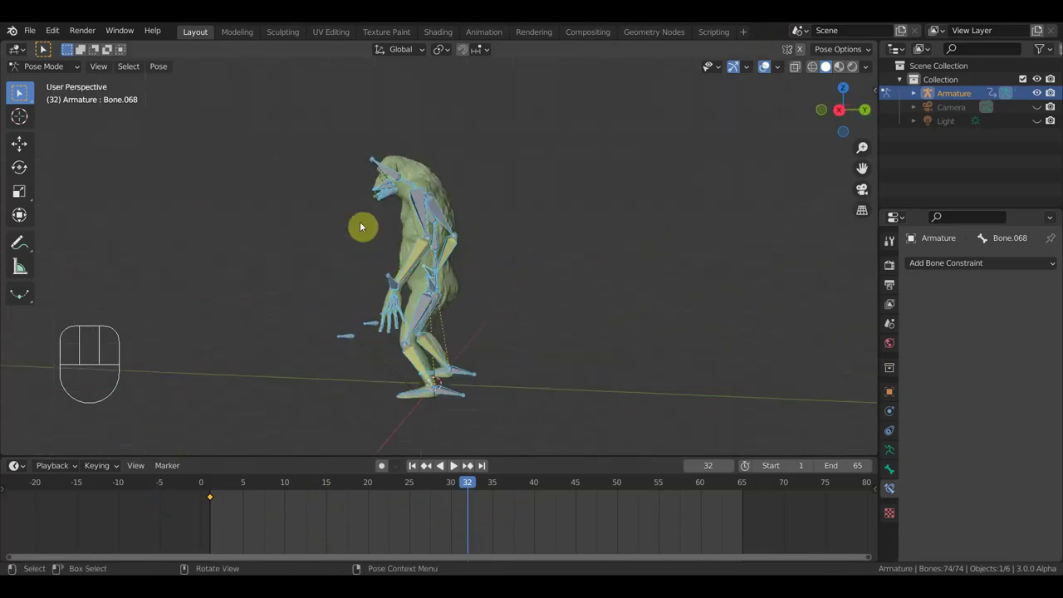
{"action": "left_click", "coordinate": [46, 66]}
{"action": "left_click", "coordinate": [42, 83]}
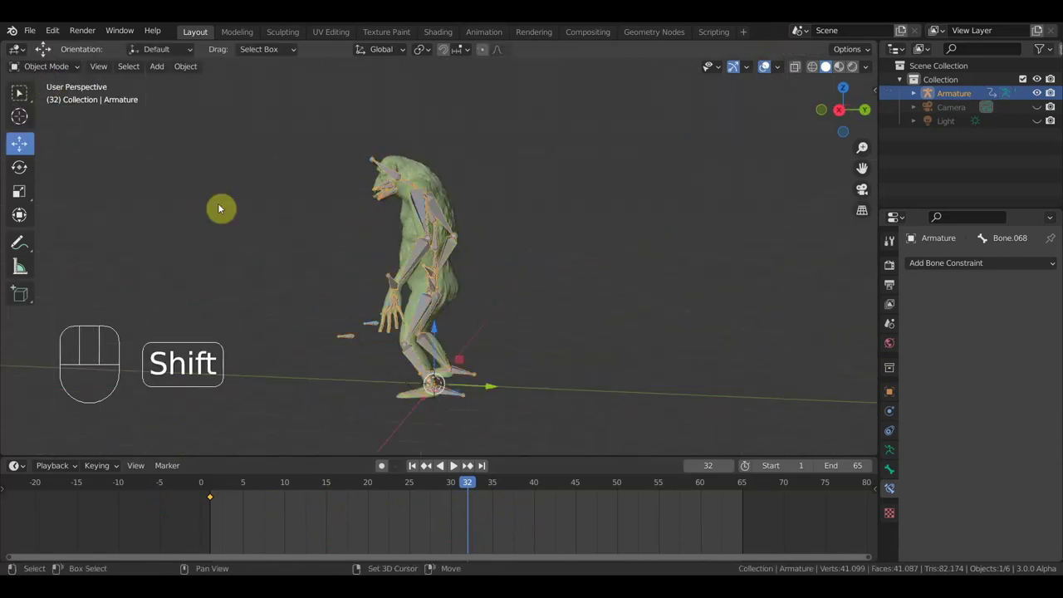
Step: Add an Image empty at the world origin and scale it up by about 5.8
{"action": "key", "text": "shift+a"}
{"action": "mouse_move", "coordinate": [220, 209]}
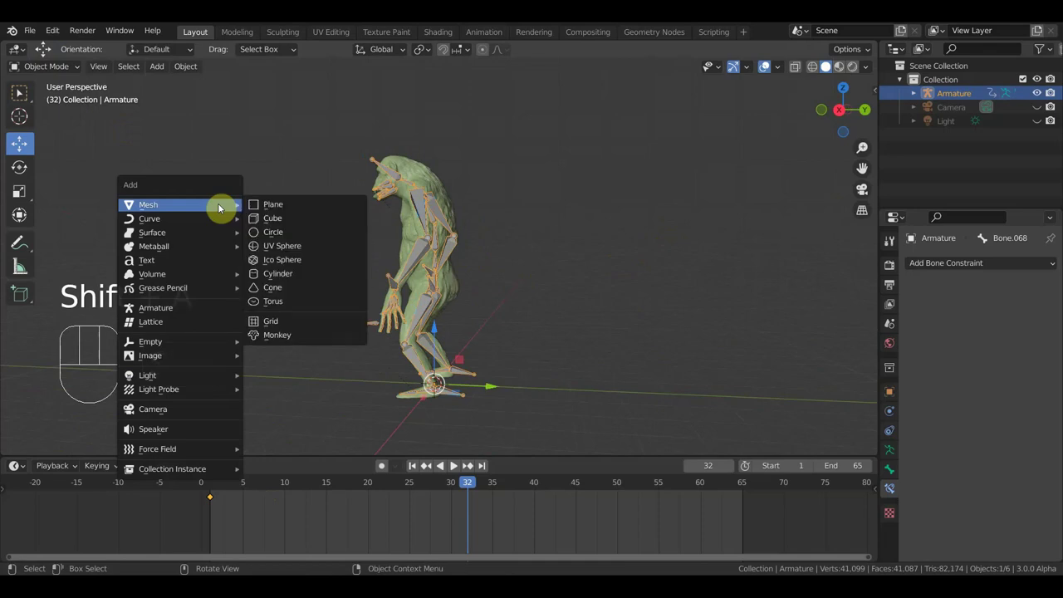
{"action": "mouse_move", "coordinate": [199, 342]}
{"action": "left_click", "coordinate": [293, 447]}
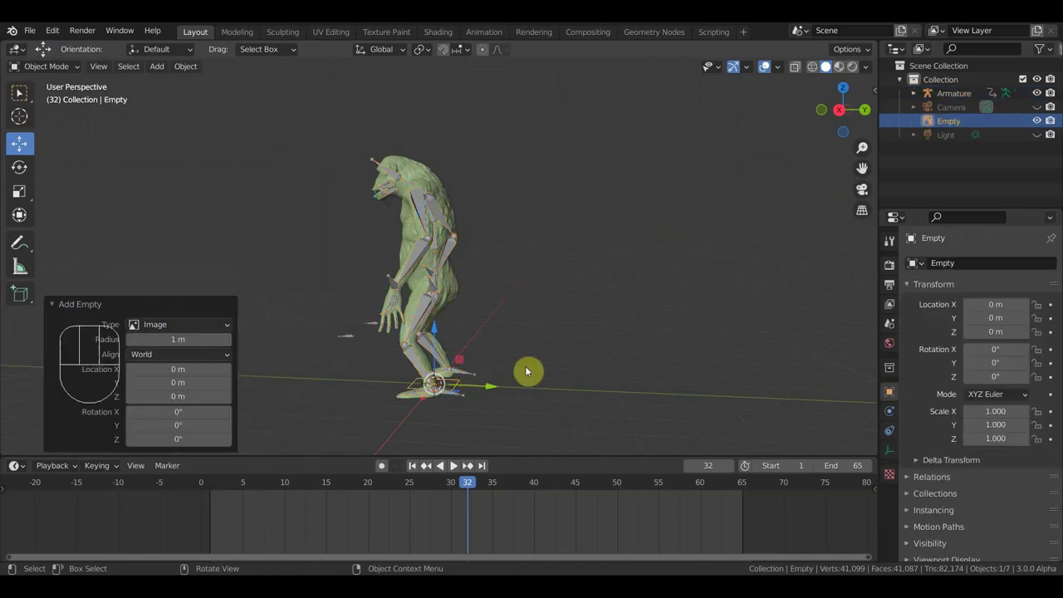
{"action": "key", "text": "s"}
{"action": "left_click", "coordinate": [399, 207]}
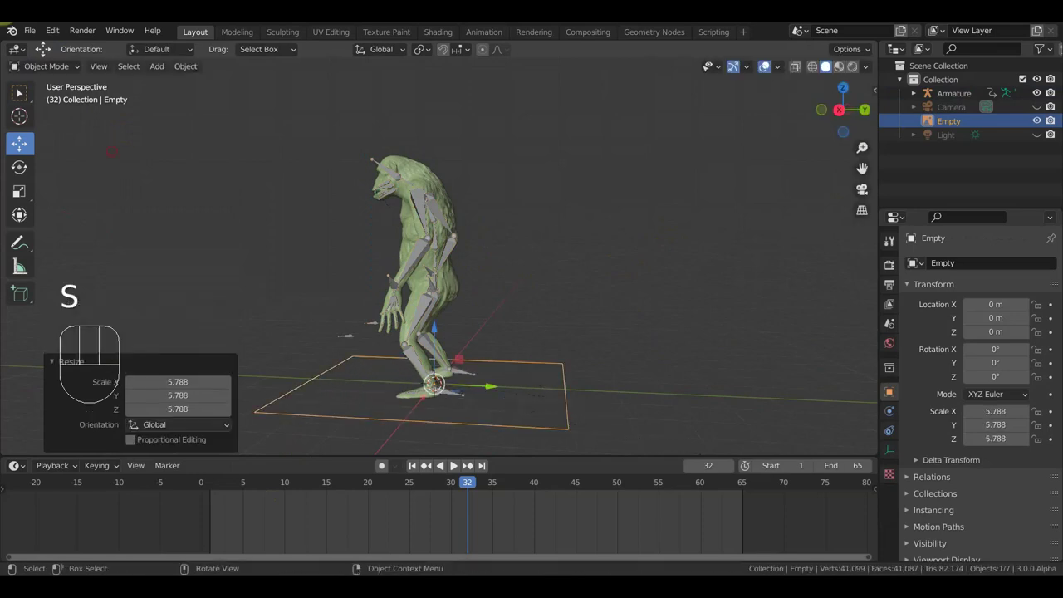
Step: Load Sequence_1.mp4 from the Downloads folder as the empty's image
{"action": "left_click", "coordinate": [892, 454]}
{"action": "left_click", "coordinate": [993, 466]}
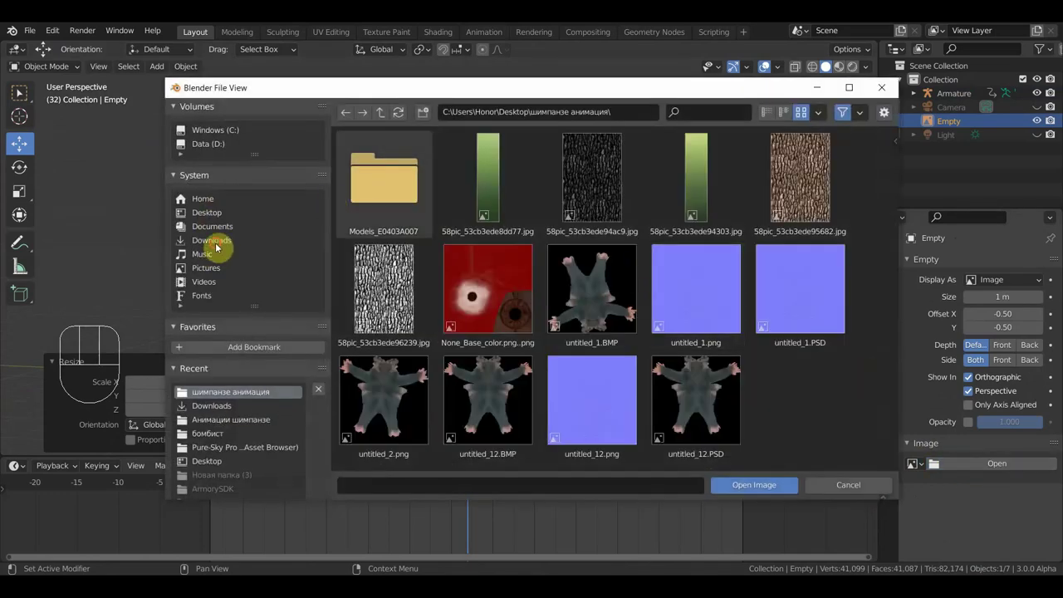
{"action": "left_click", "coordinate": [214, 241]}
{"action": "left_click", "coordinate": [486, 299]}
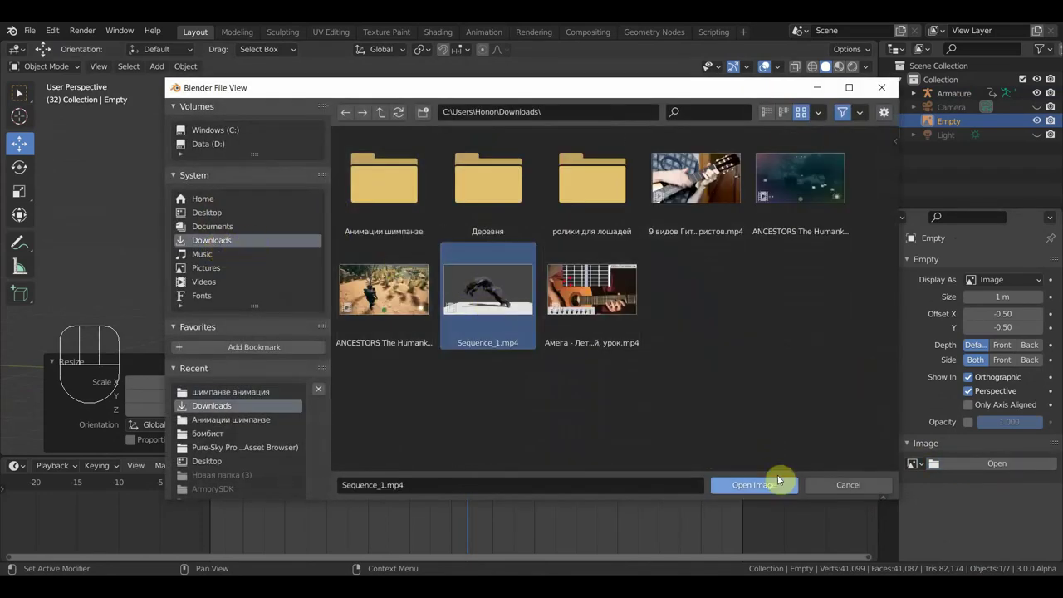
{"action": "left_click", "coordinate": [778, 482]}
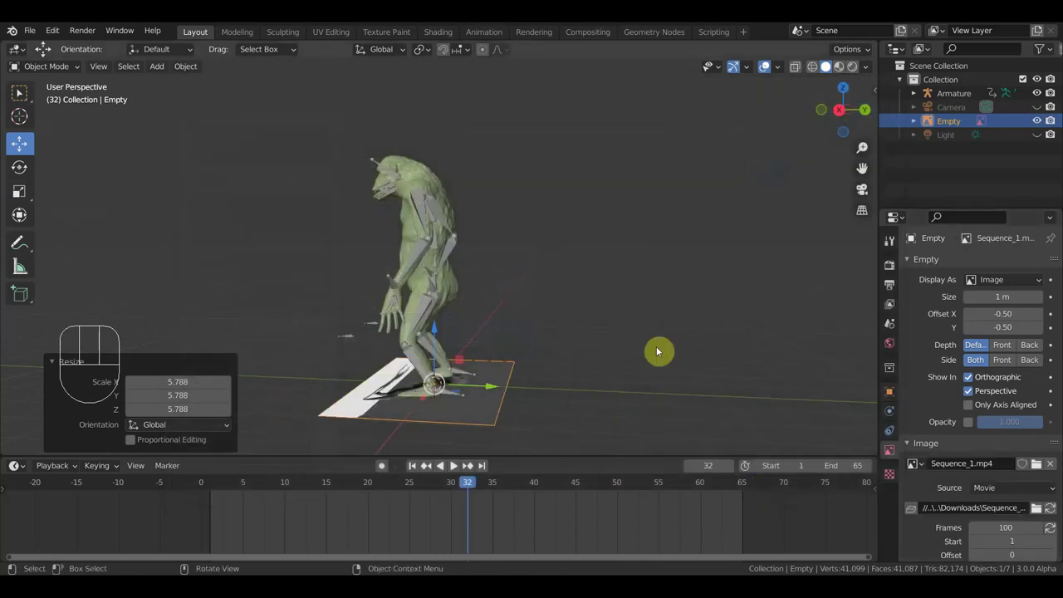
Step: Rotate the video reference about -90° around Z in top view and stand it upright in front view
{"action": "key", "text": "KP_7"}
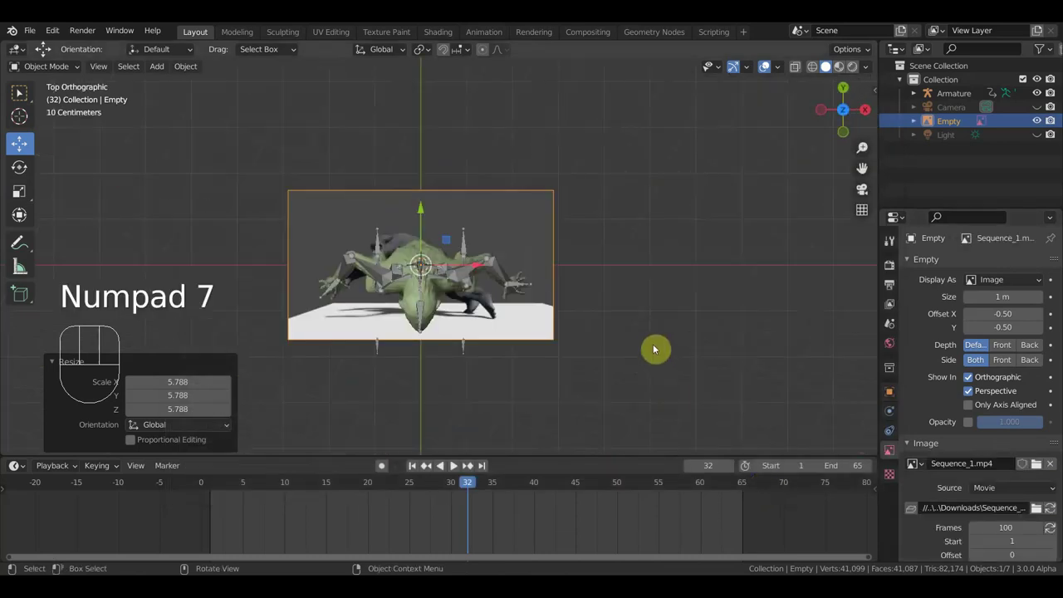
{"action": "key", "text": "r"}
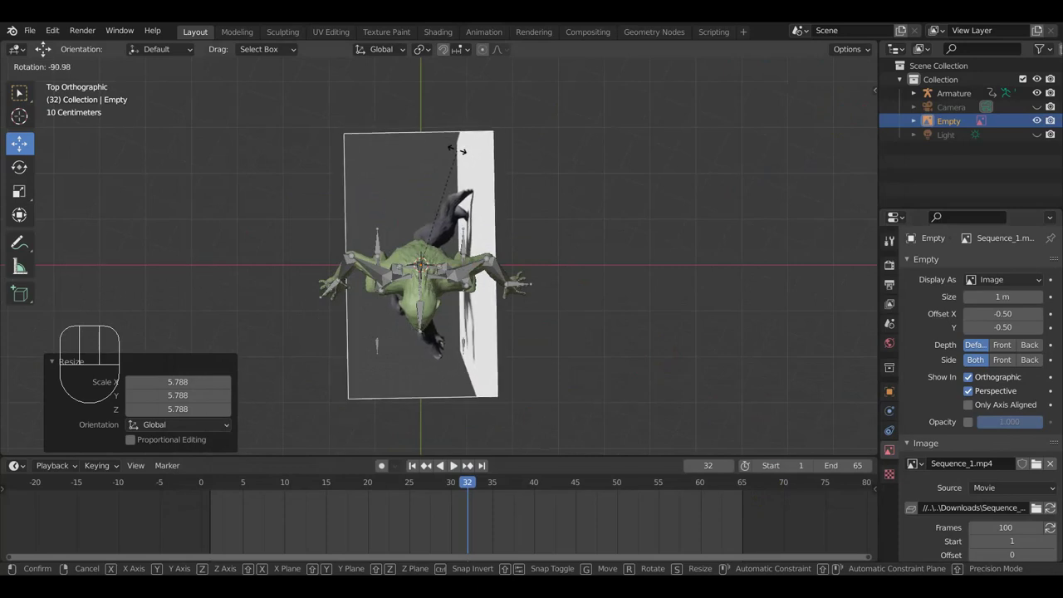
{"action": "left_click", "coordinate": [460, 155]}
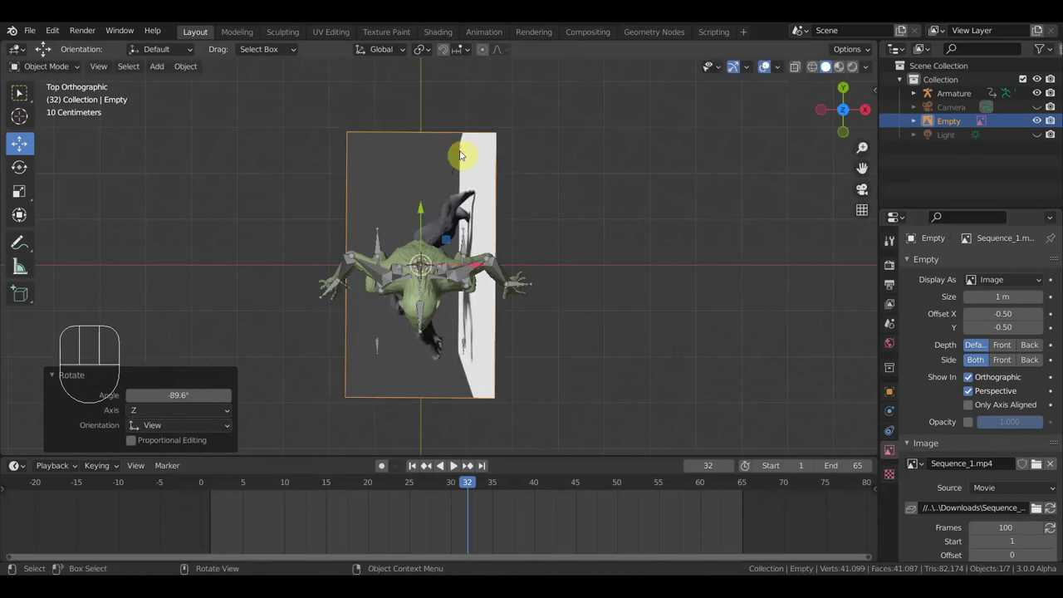
{"action": "key", "text": "KP_1"}
{"action": "key", "text": "r"}
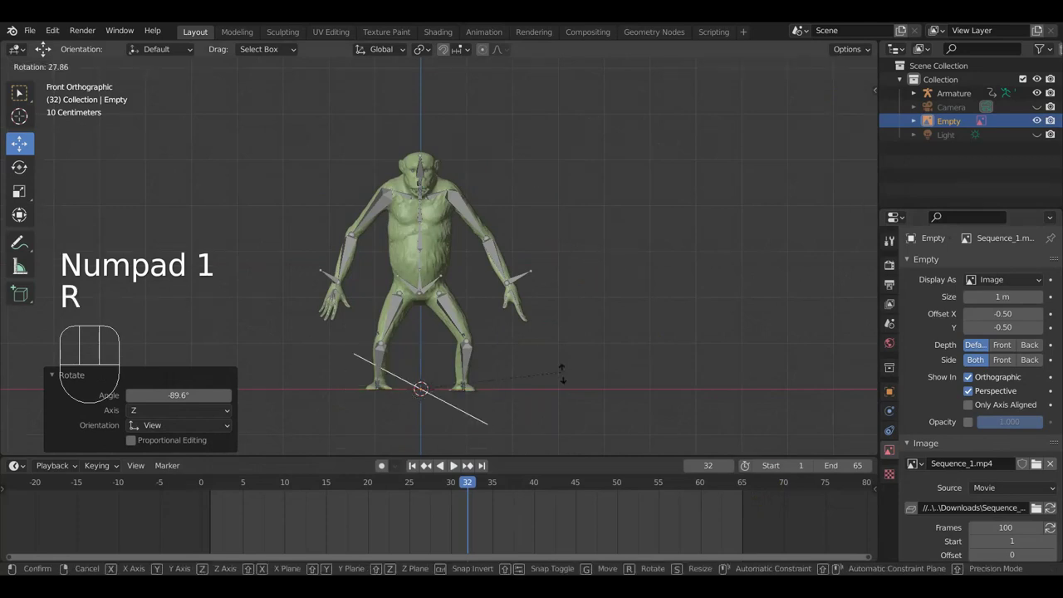
{"action": "left_click", "coordinate": [447, 432]}
Step: Move the video reference to the character's side, raise it to ground level and shift it about 5.3 m along Y behind the character
{"action": "left_click_drag", "start_coordinate": [473, 395], "coordinate": [330, 363]}
{"action": "left_click_drag", "start_coordinate": [278, 334], "coordinate": [268, 197]}
{"action": "key", "text": "KP_3"}
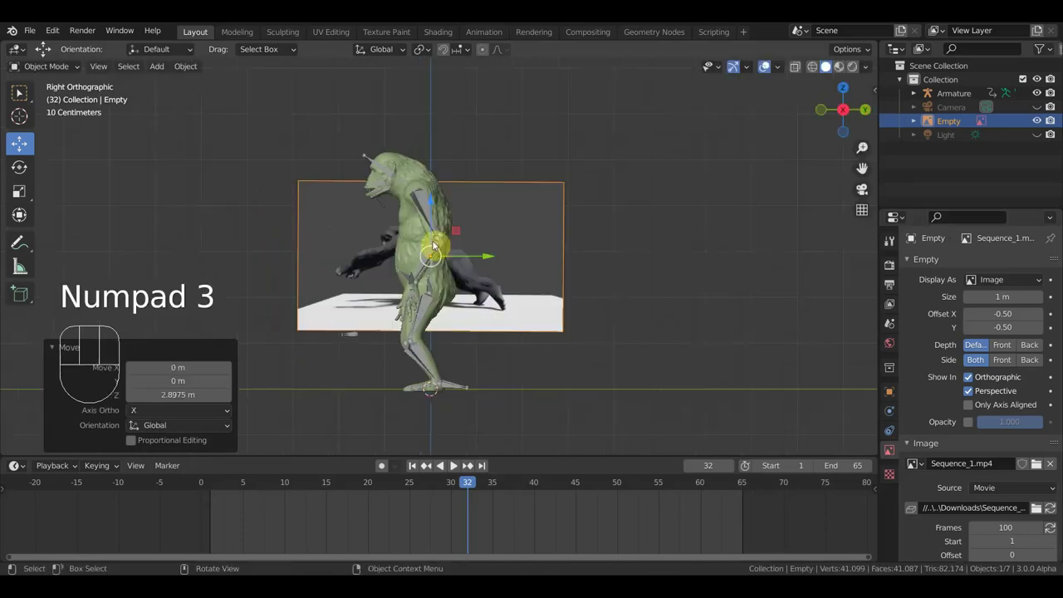
{"action": "left_click_drag", "start_coordinate": [487, 263], "coordinate": [657, 277]}
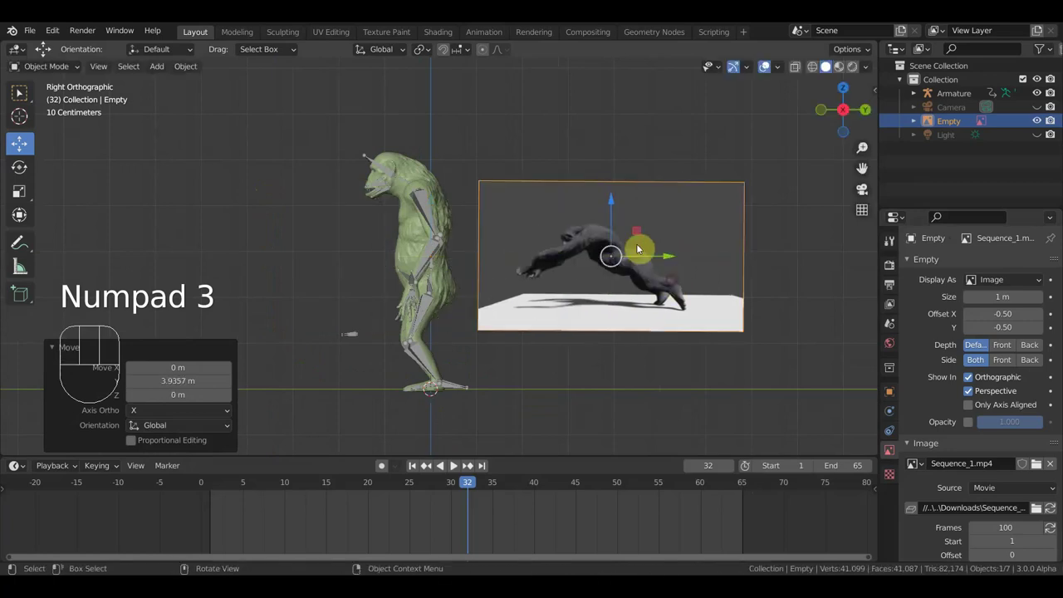
{"action": "left_click_drag", "start_coordinate": [611, 210], "coordinate": [633, 262]}
{"action": "left_click_drag", "start_coordinate": [657, 304], "coordinate": [738, 319]}
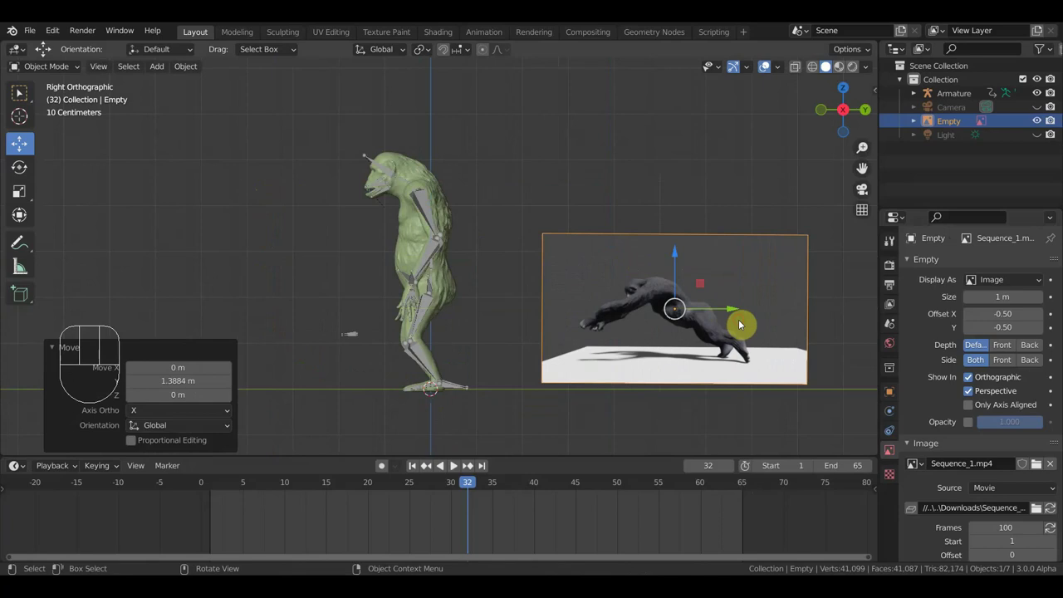
Step: Select the chimpanzee's armature from behind and switch it to Edit Mode
{"action": "middle_click_drag", "start_coordinate": [498, 230], "coordinate": [281, 221]}
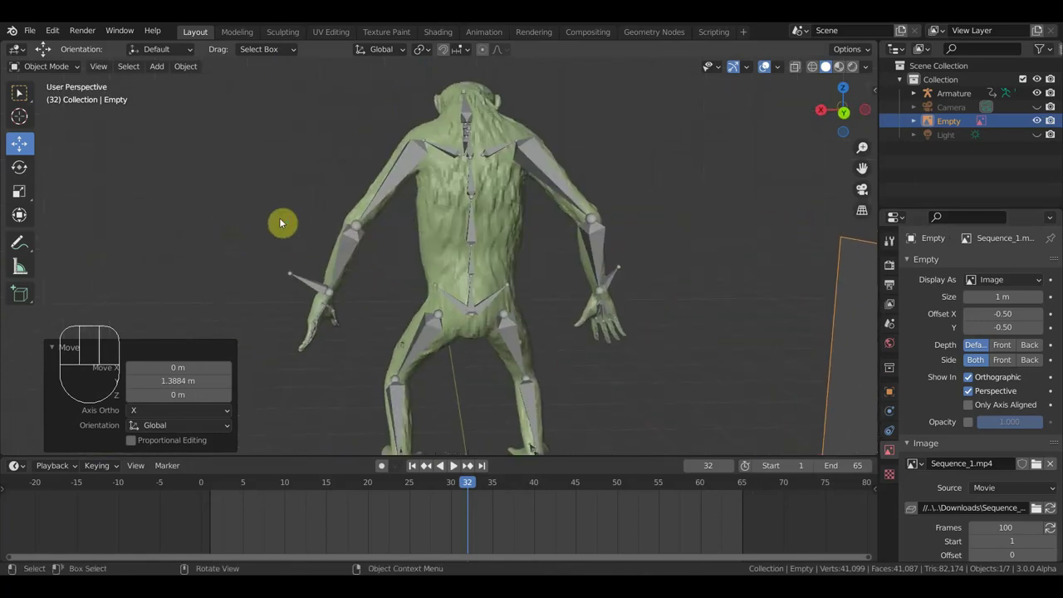
{"action": "left_click", "coordinate": [474, 180]}
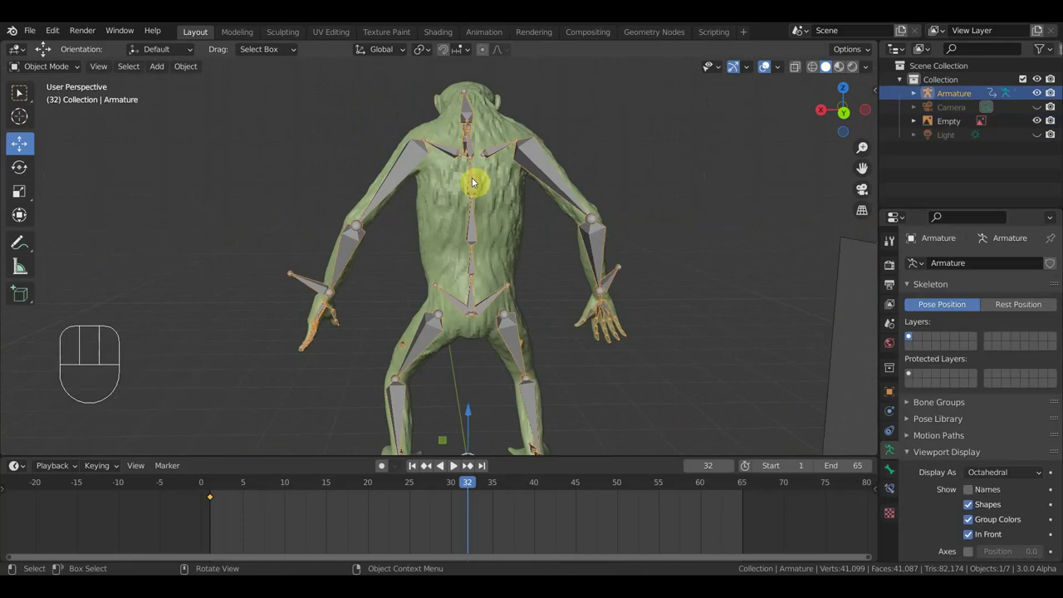
{"action": "left_click", "coordinate": [46, 66]}
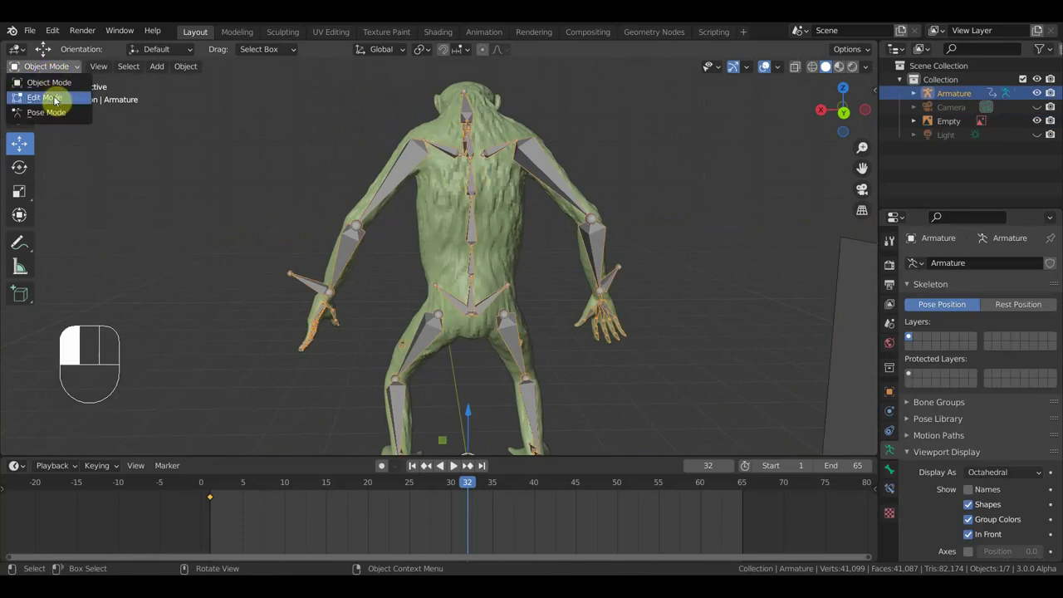
{"action": "left_click", "coordinate": [50, 98]}
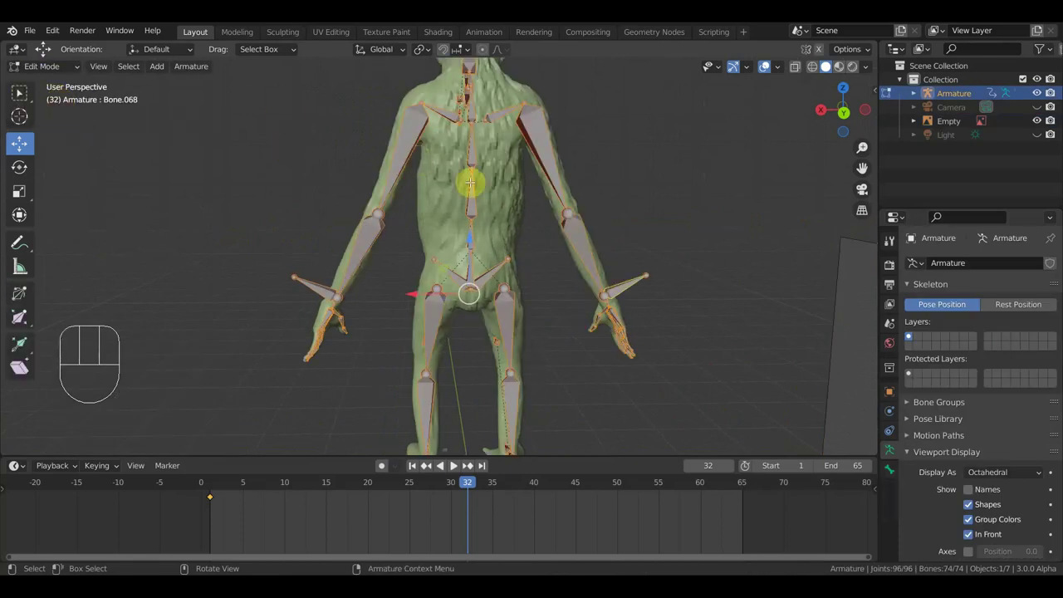
Step: Select the pelvis bone at the base of the spine and clear its parent
{"action": "left_click", "coordinate": [470, 143]}
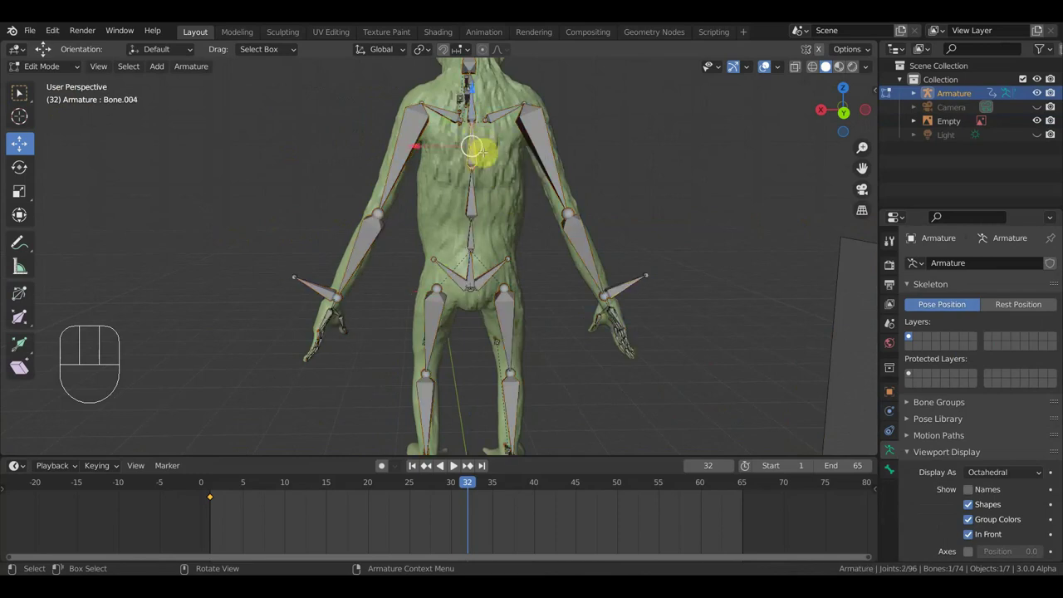
{"action": "left_click", "coordinate": [470, 264]}
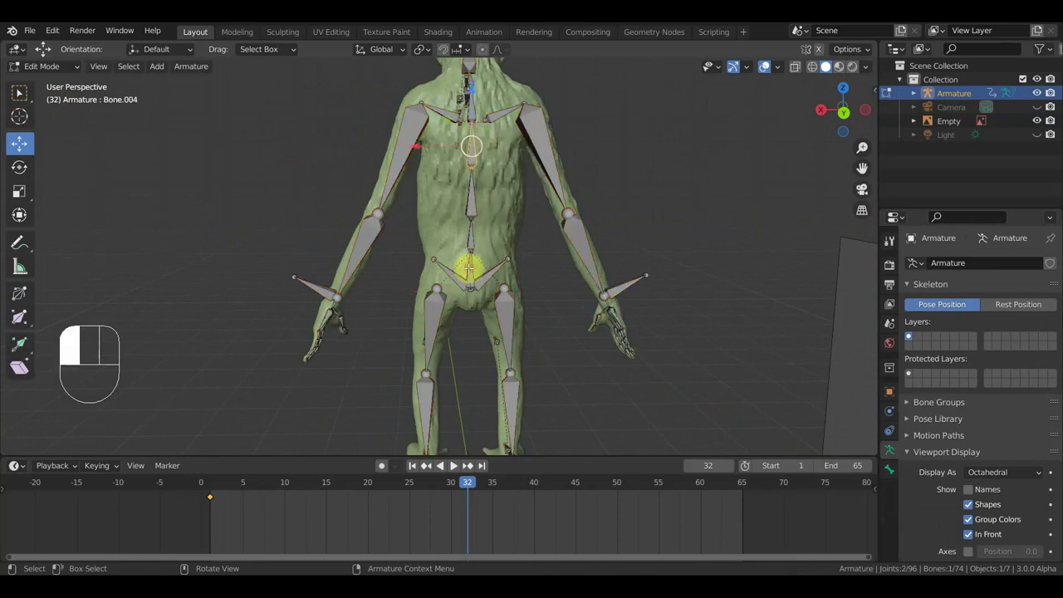
{"action": "key", "text": "alt+p"}
{"action": "left_click", "coordinate": [655, 196]}
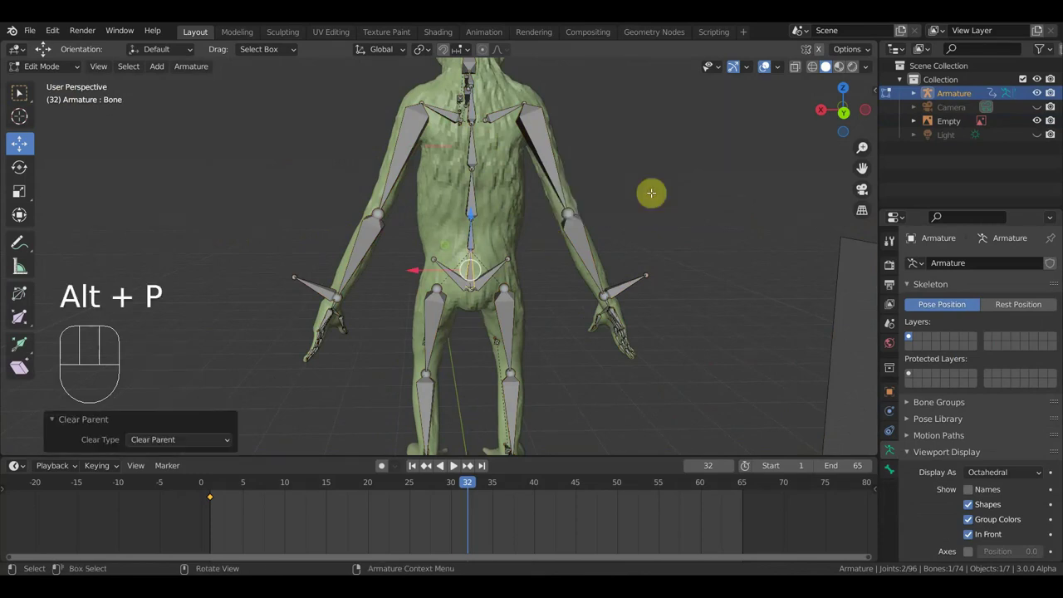
Step: Bring up the Make Parent options for the lowest spine bone with the pelvis bone active, and clear the bone selection
{"action": "left_click", "coordinate": [472, 239], "text": "shift"}
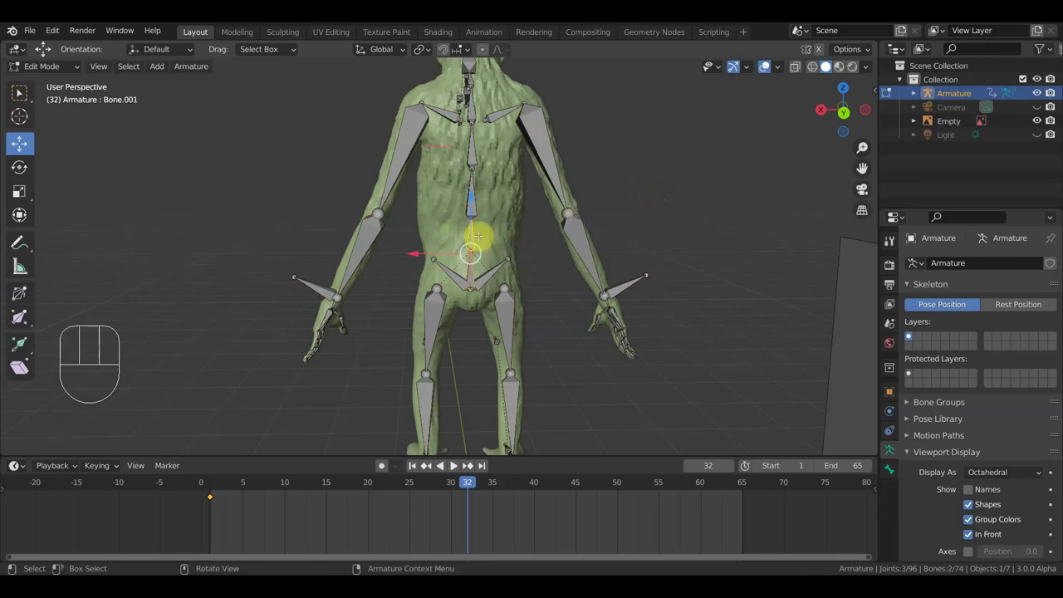
{"action": "left_click", "coordinate": [472, 263], "text": "shift"}
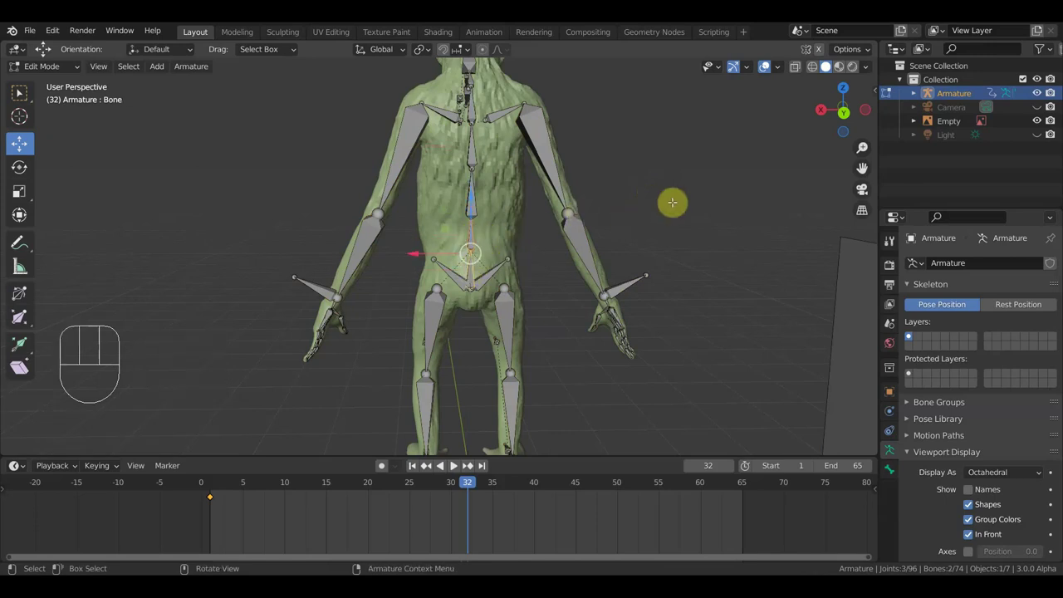
{"action": "key", "text": "ctrl+p"}
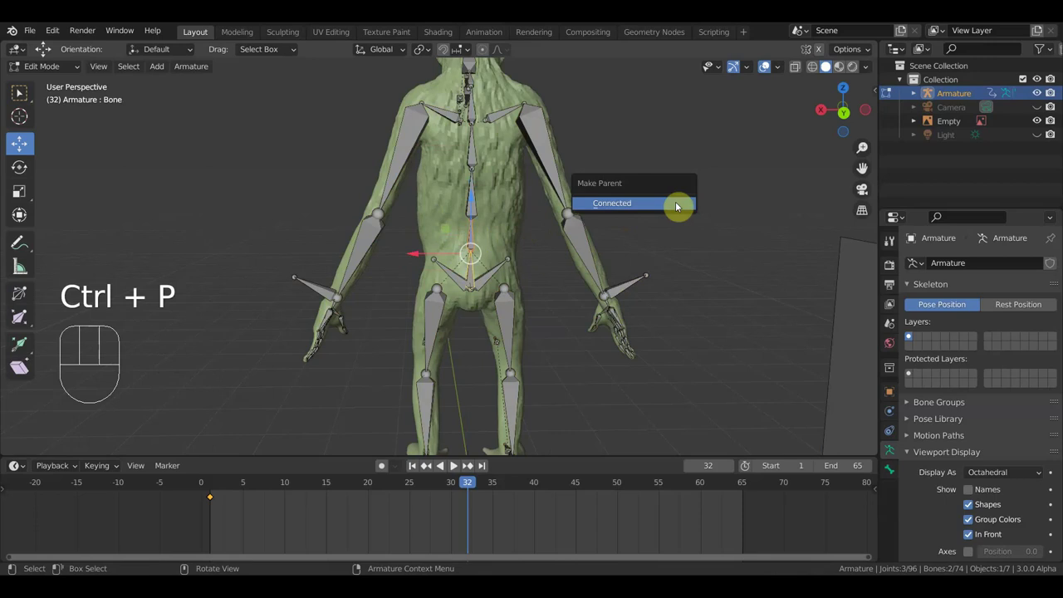
{"action": "left_click", "coordinate": [683, 152]}
Step: Select the upper-back spine bone Bone.004, just below shoulder level, and clear its parent
{"action": "middle_click_drag", "start_coordinate": [652, 174], "coordinate": [649, 235], "text": "shift"}
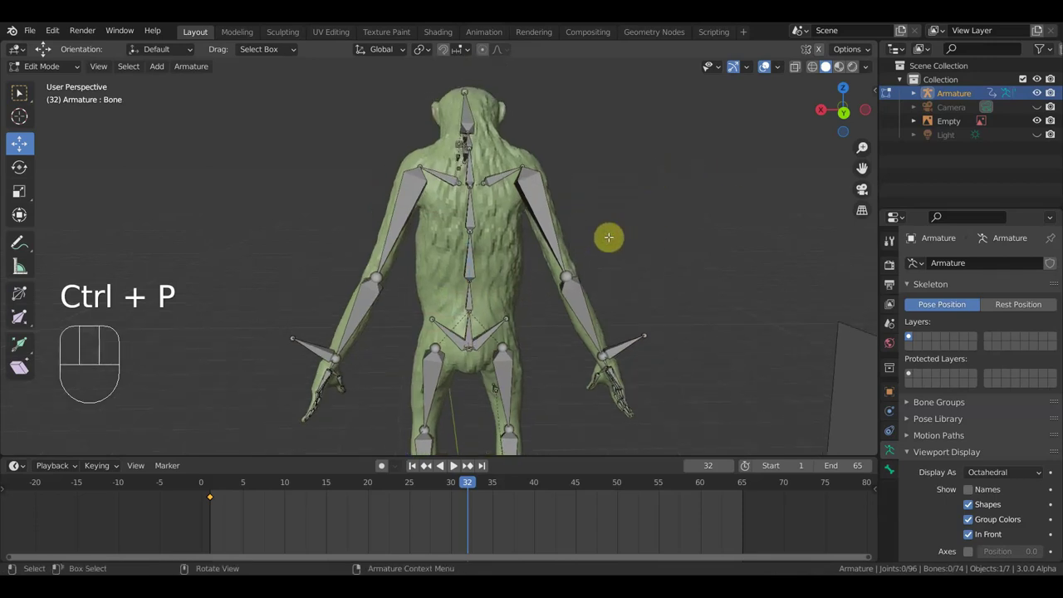
{"action": "scroll", "coordinate": [517, 197], "scroll_direction": "up", "scroll_amount": 2}
{"action": "middle_click_drag", "start_coordinate": [517, 197], "coordinate": [510, 244], "text": "shift"}
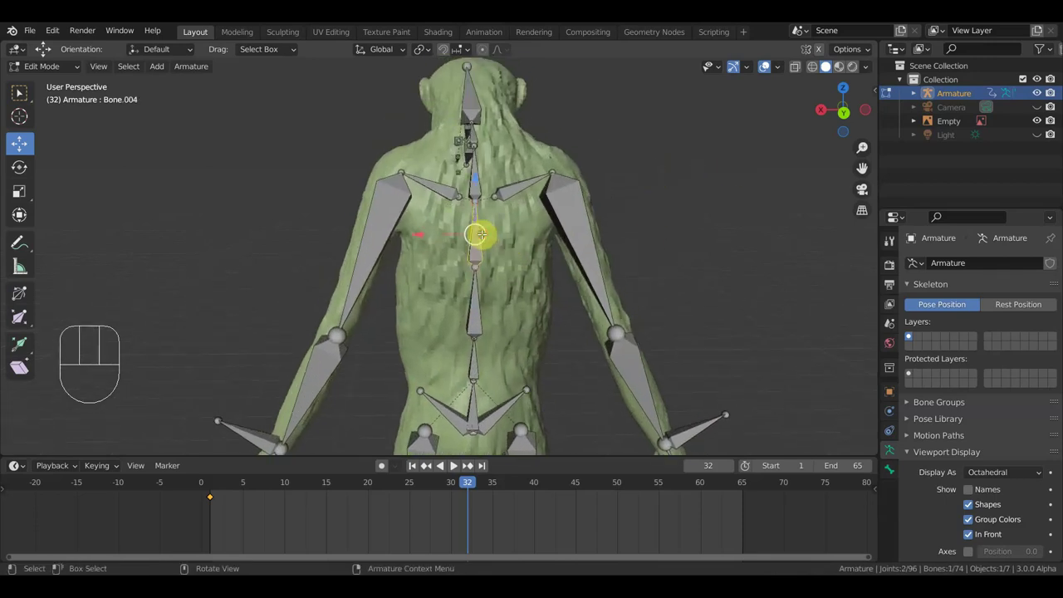
{"action": "left_click", "coordinate": [474, 183]}
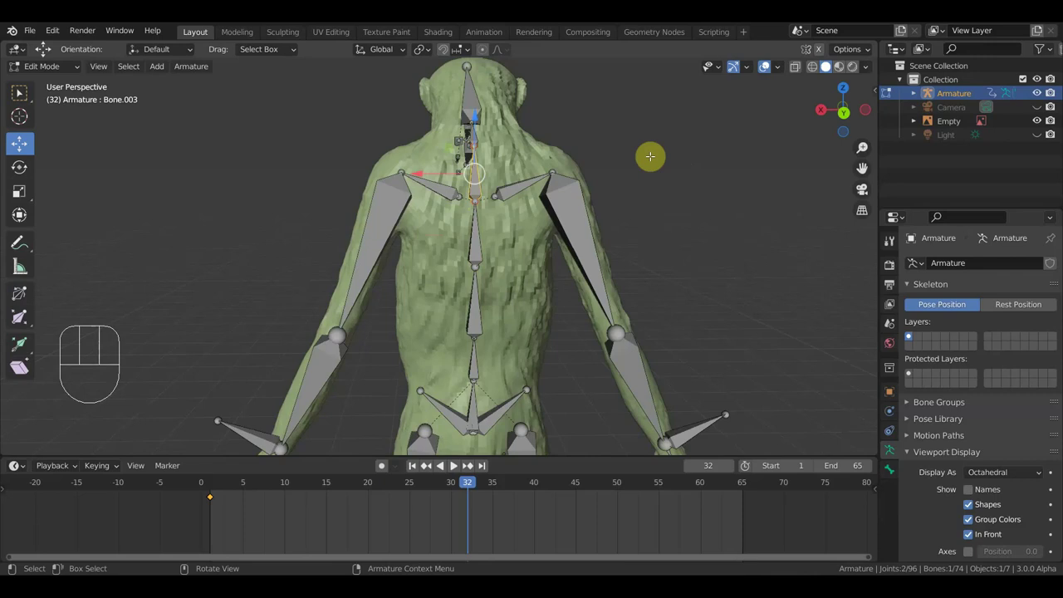
{"action": "left_click", "coordinate": [478, 248]}
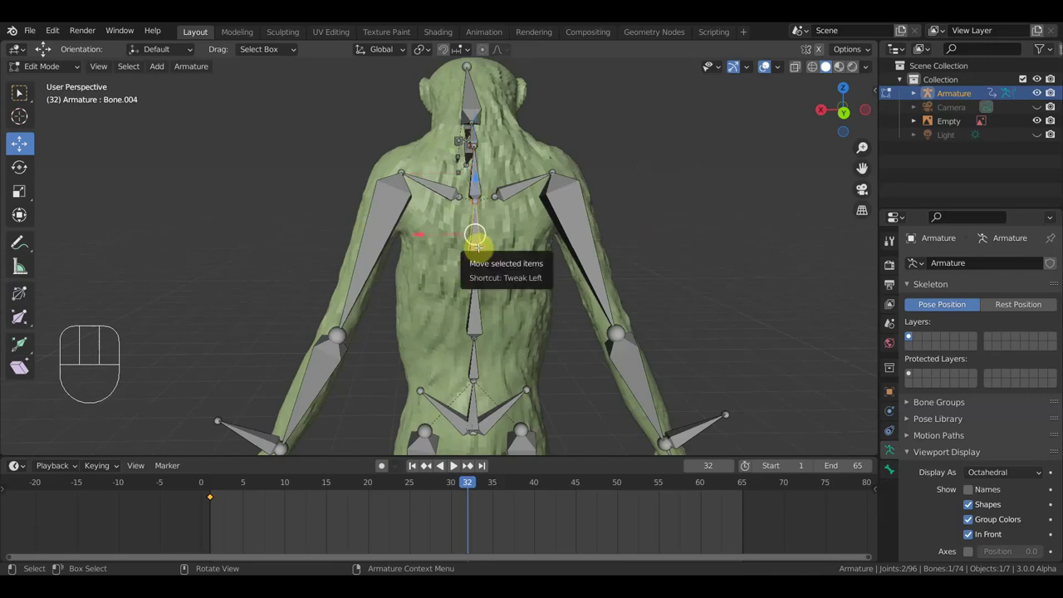
{"action": "key", "text": "alt+p"}
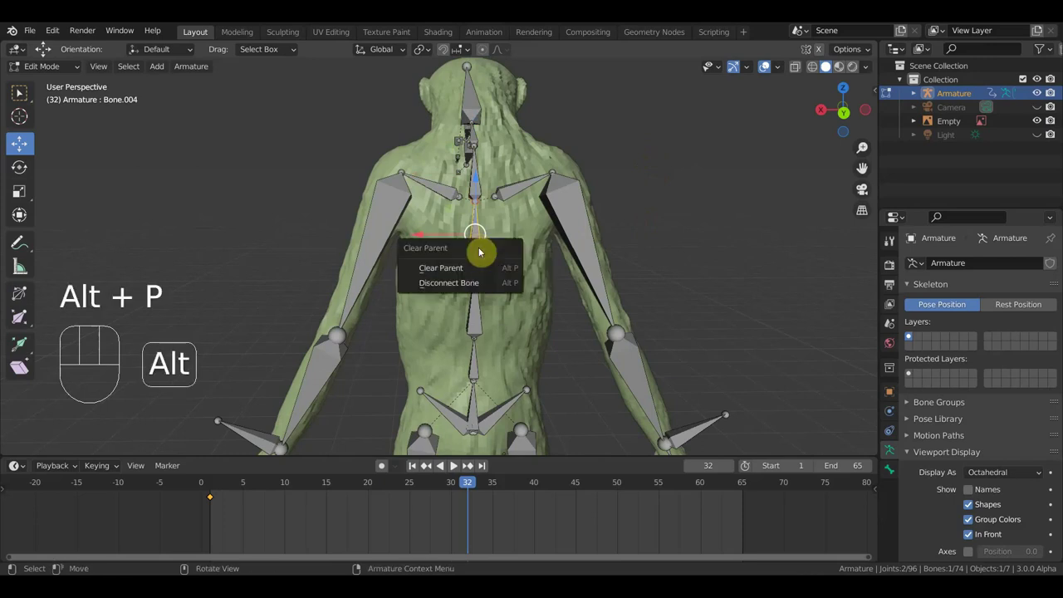
{"action": "left_click", "coordinate": [475, 269]}
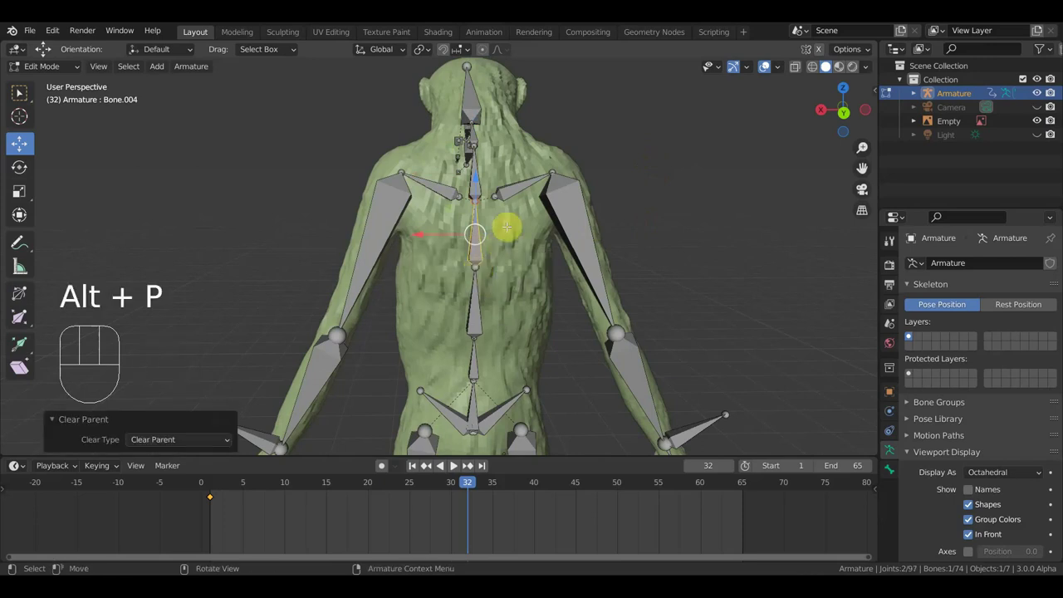
Step: Parent spine bone Bone.004 to Bone.005 directly below it, using Keep Offset
{"action": "left_click", "coordinate": [474, 308]}
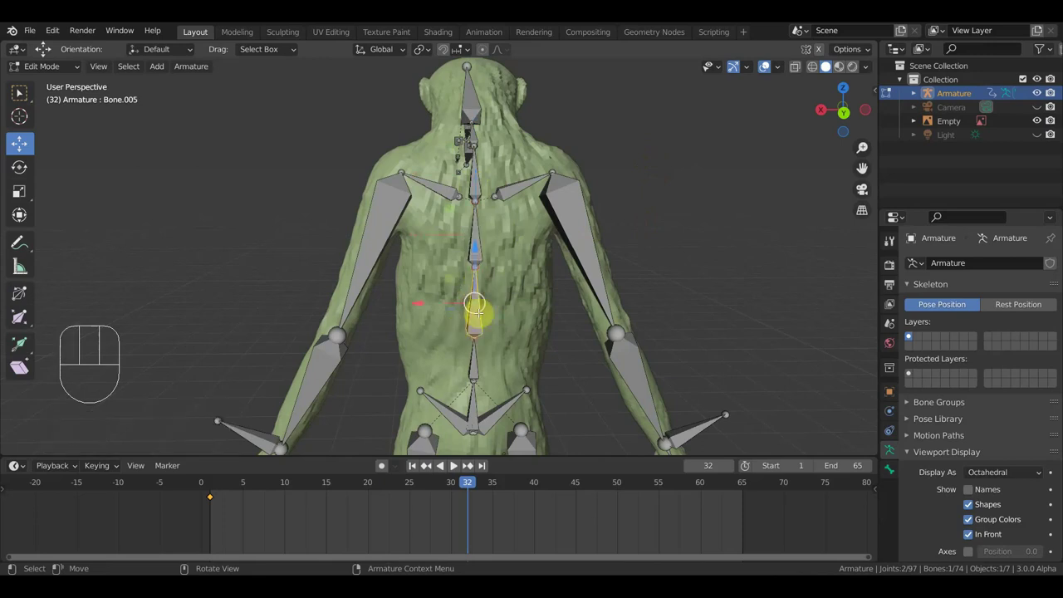
{"action": "left_click", "coordinate": [476, 242], "text": "shift"}
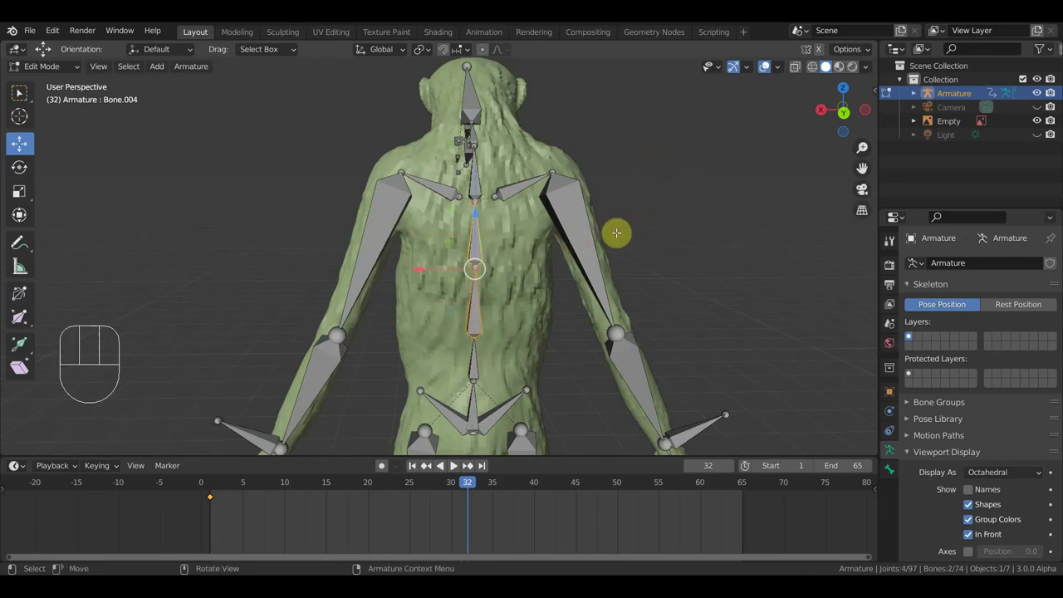
{"action": "left_click", "coordinate": [474, 238]}
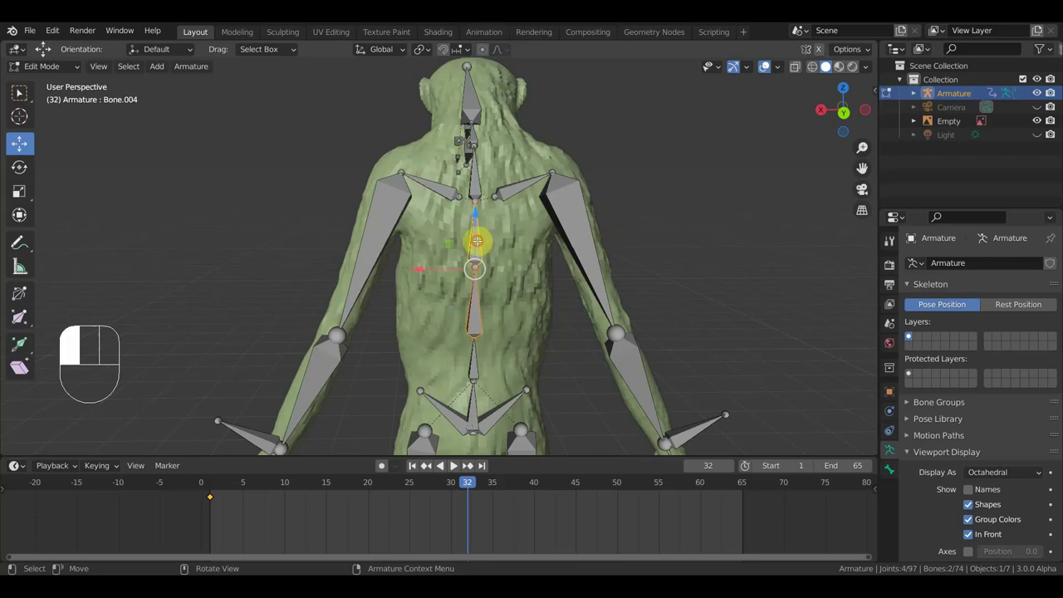
{"action": "left_click", "coordinate": [476, 308], "text": "shift"}
{"action": "key", "text": "ctrl+p"}
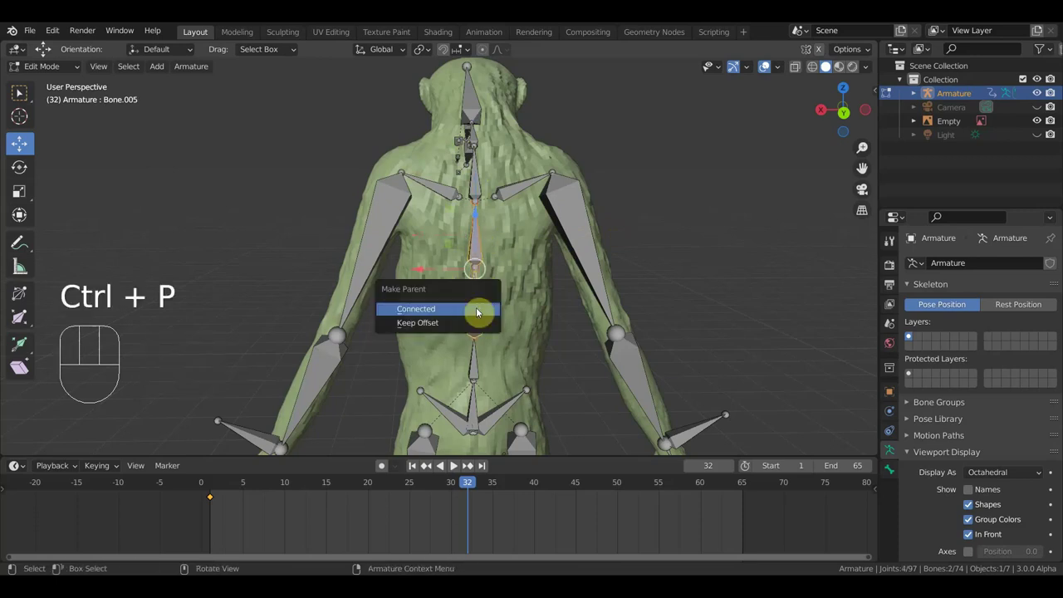
{"action": "left_click", "coordinate": [474, 323]}
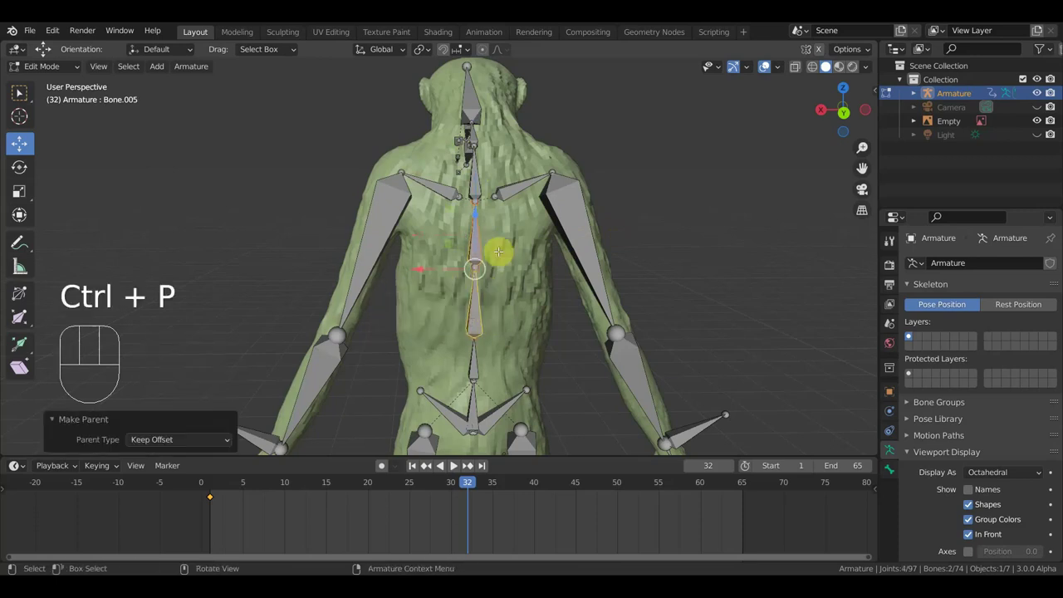
Step: Parent the spine bone between the shoulders, Bone.003, to Bone.004 below it and clear the bone selection
{"action": "left_click", "coordinate": [474, 177]}
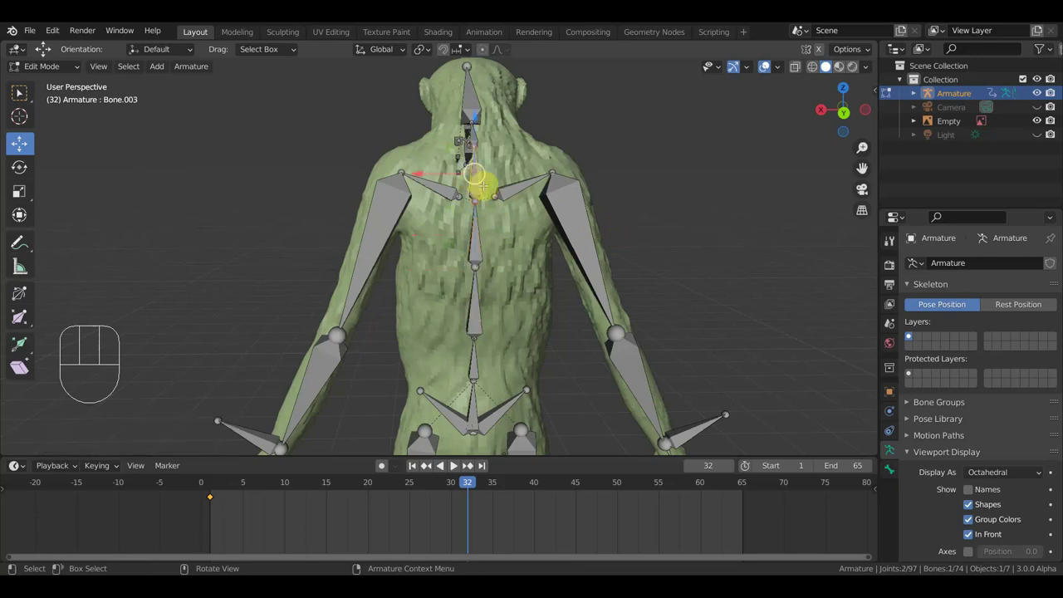
{"action": "left_click", "coordinate": [479, 228], "text": "shift"}
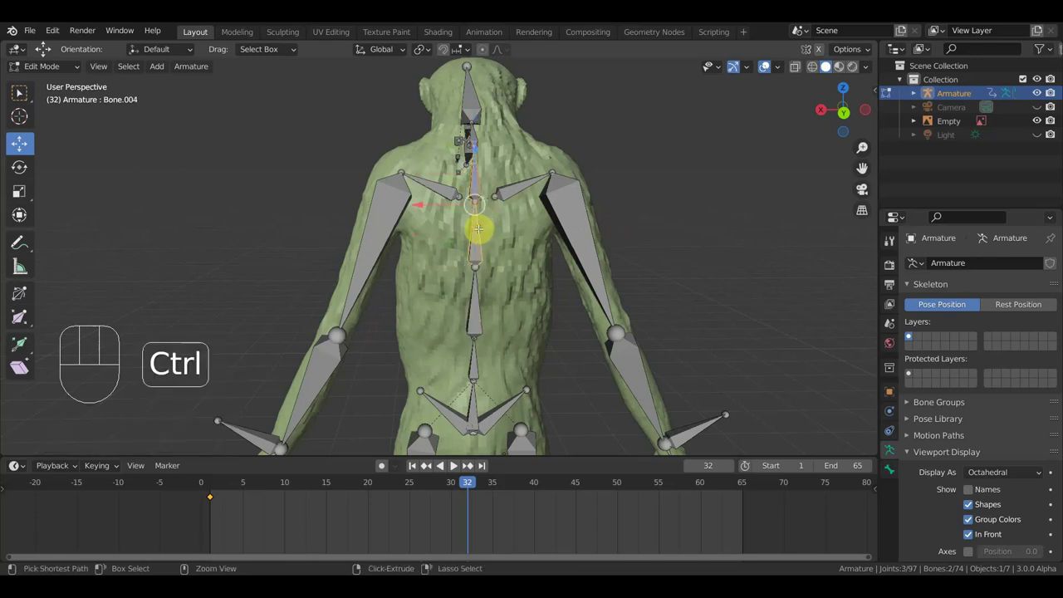
{"action": "key", "text": "ctrl+p"}
{"action": "left_click", "coordinate": [479, 228]}
{"action": "left_click", "coordinate": [696, 204]}
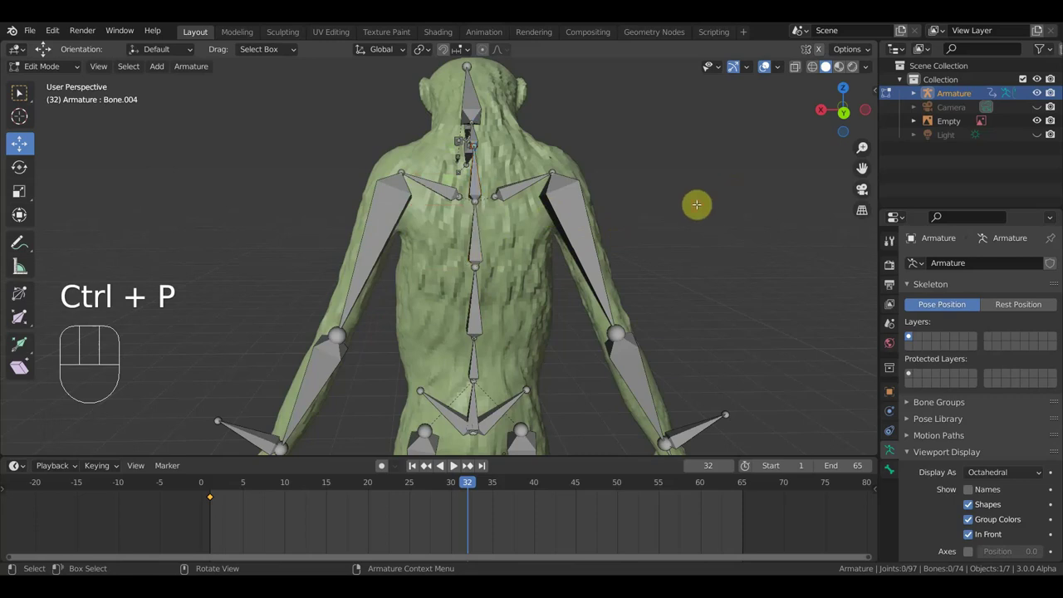
Step: Return to Object Mode and parent the chimpanzee mesh to the armature with automatic weights
{"action": "left_click", "coordinate": [48, 67]}
{"action": "left_click", "coordinate": [46, 80]}
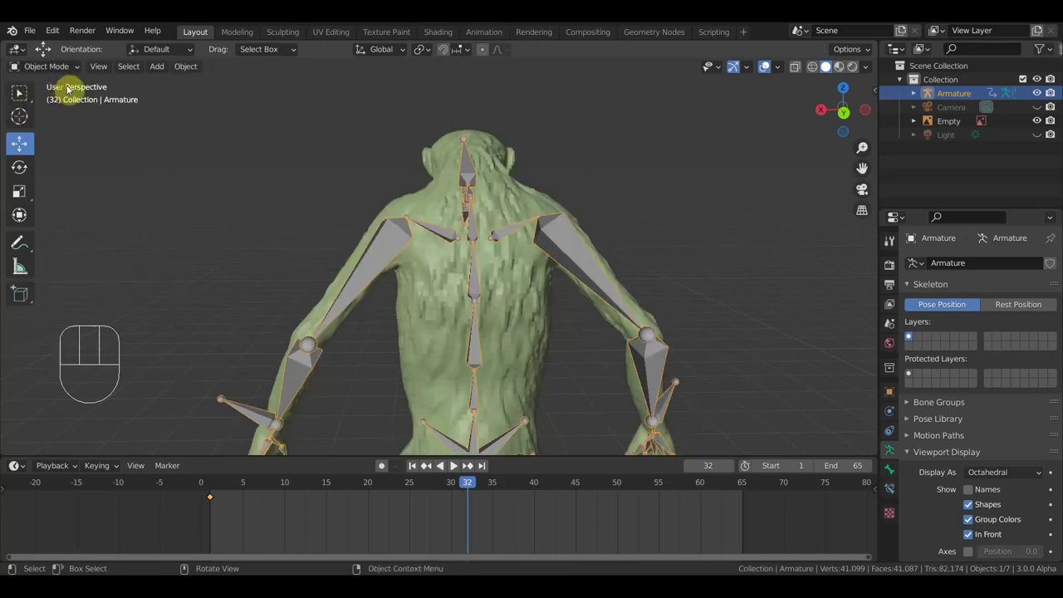
{"action": "middle_click_drag", "start_coordinate": [386, 223], "coordinate": [768, 245]}
{"action": "key", "text": "KP_1"}
{"action": "scroll", "coordinate": [581, 294], "scroll_direction": "up", "scroll_amount": 2}
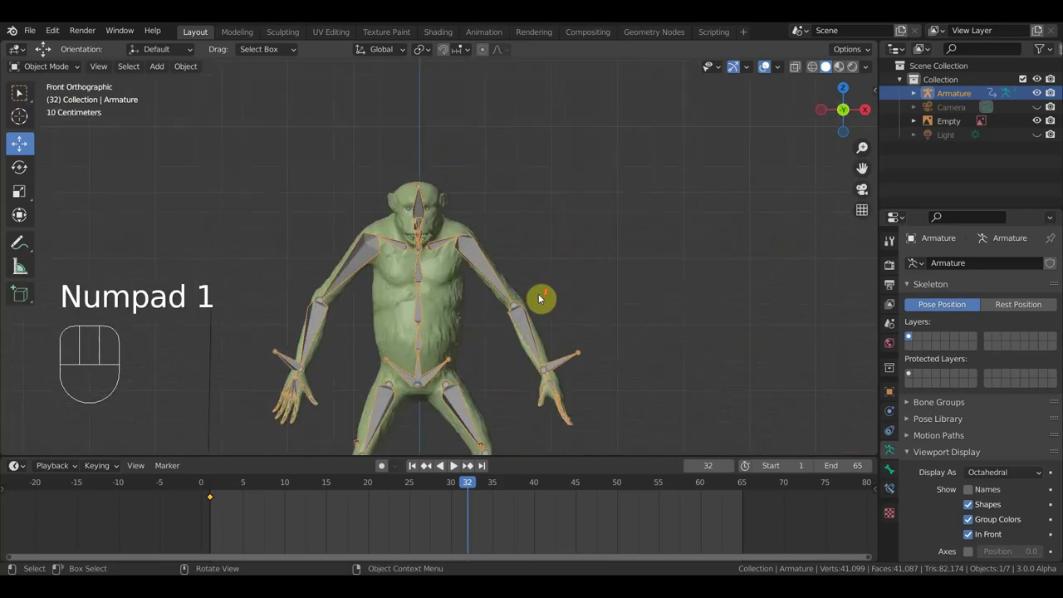
{"action": "middle_click_drag", "start_coordinate": [540, 298], "coordinate": [523, 234], "text": "shift"}
{"action": "left_click", "coordinate": [488, 232]}
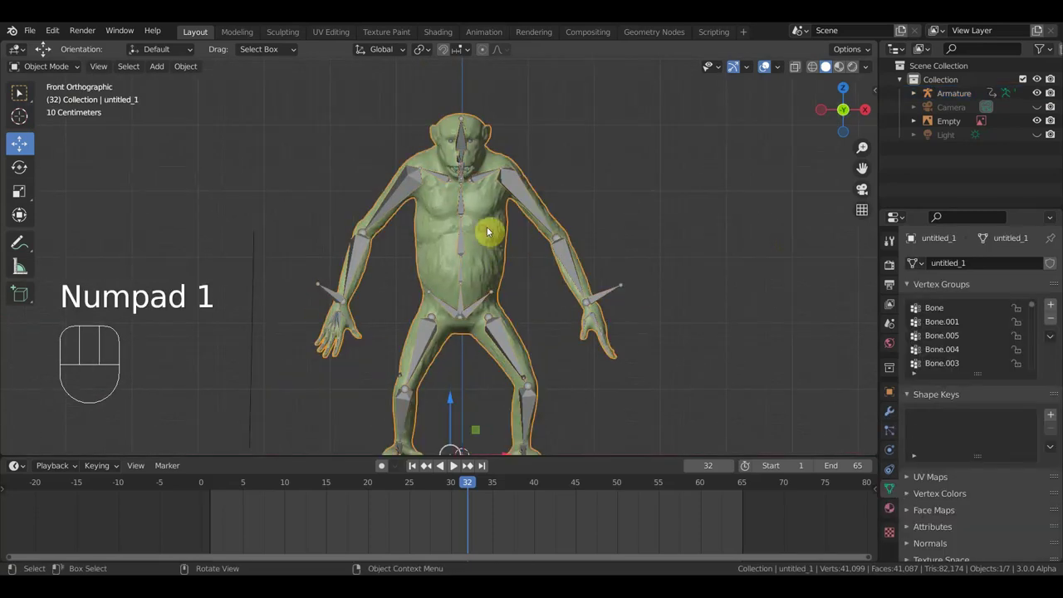
{"action": "left_click", "coordinate": [529, 206], "text": "shift"}
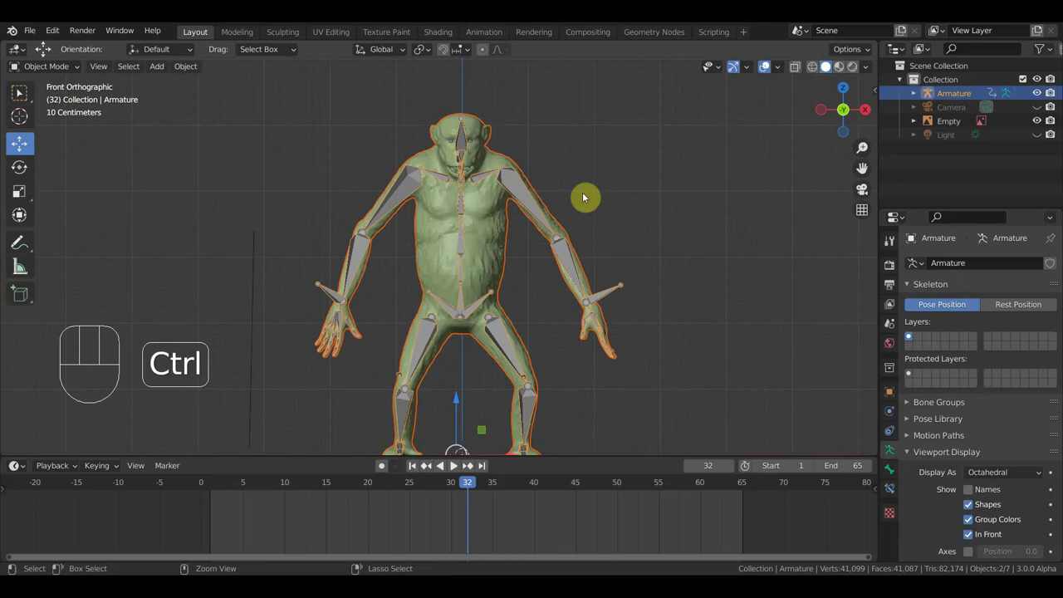
{"action": "key", "text": "ctrl+p"}
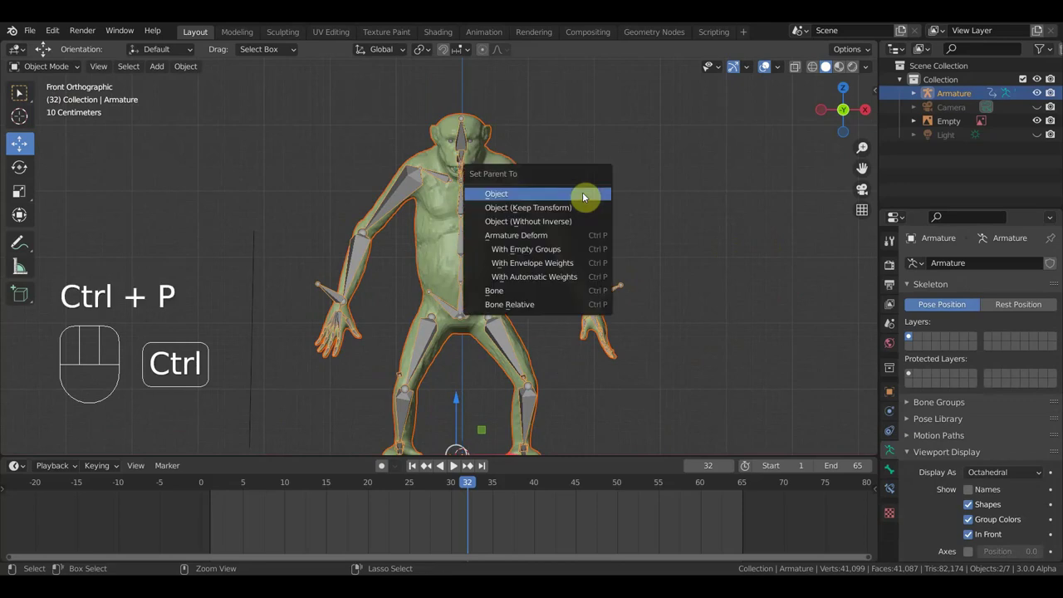
{"action": "left_click", "coordinate": [575, 269]}
Step: Put the armature in Pose Mode, show it from the right side next to the video reference, and go to frame 1
{"action": "middle_click_drag", "start_coordinate": [577, 269], "coordinate": [483, 260]}
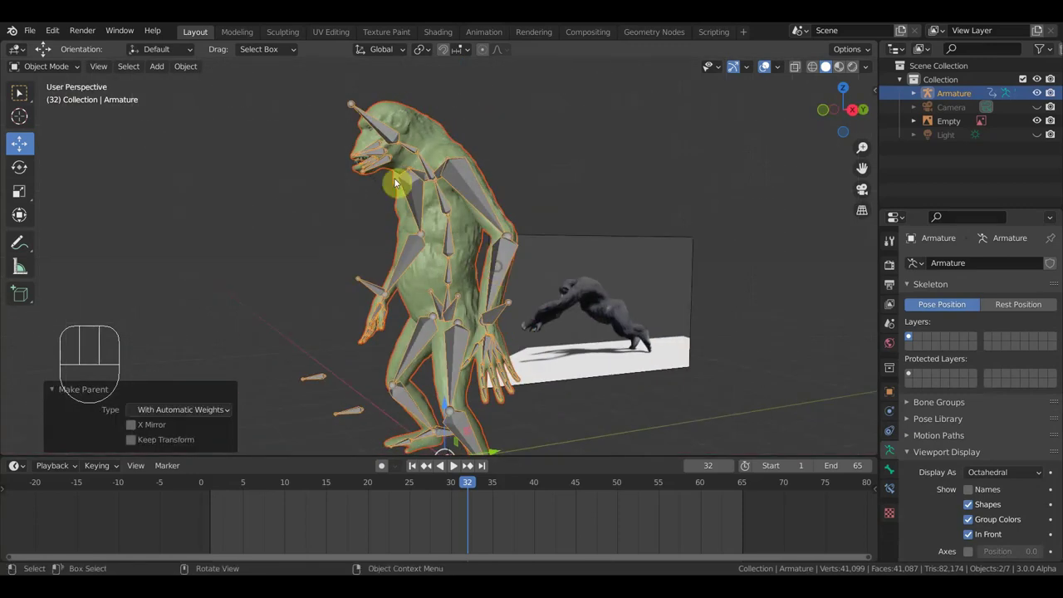
{"action": "left_click", "coordinate": [355, 113]}
{"action": "left_click", "coordinate": [46, 67]}
{"action": "left_click", "coordinate": [49, 108]}
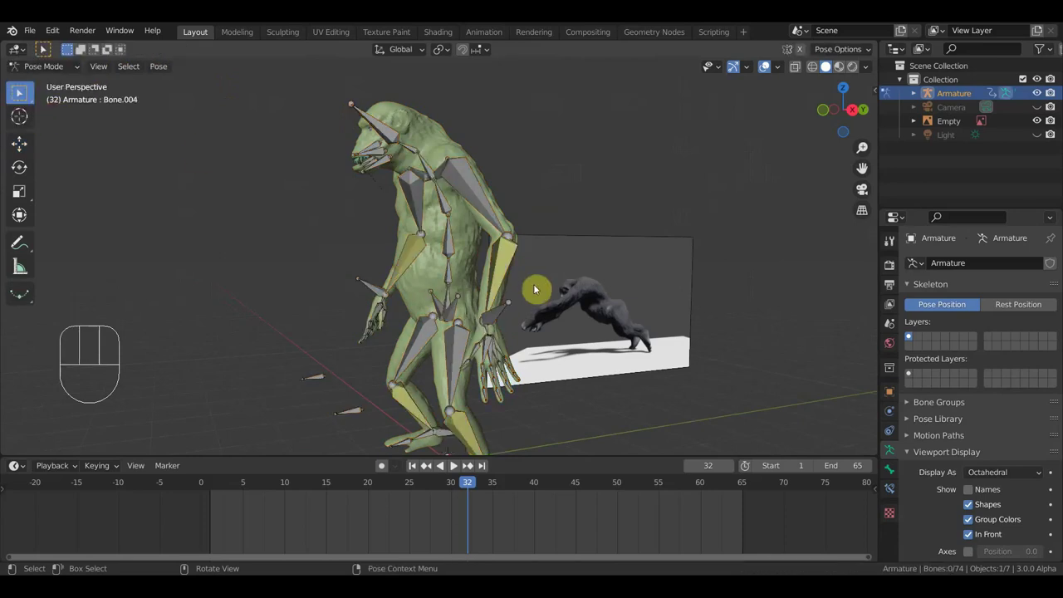
{"action": "key", "text": "KP_3"}
{"action": "scroll", "coordinate": [581, 289], "scroll_direction": "down", "scroll_amount": 3}
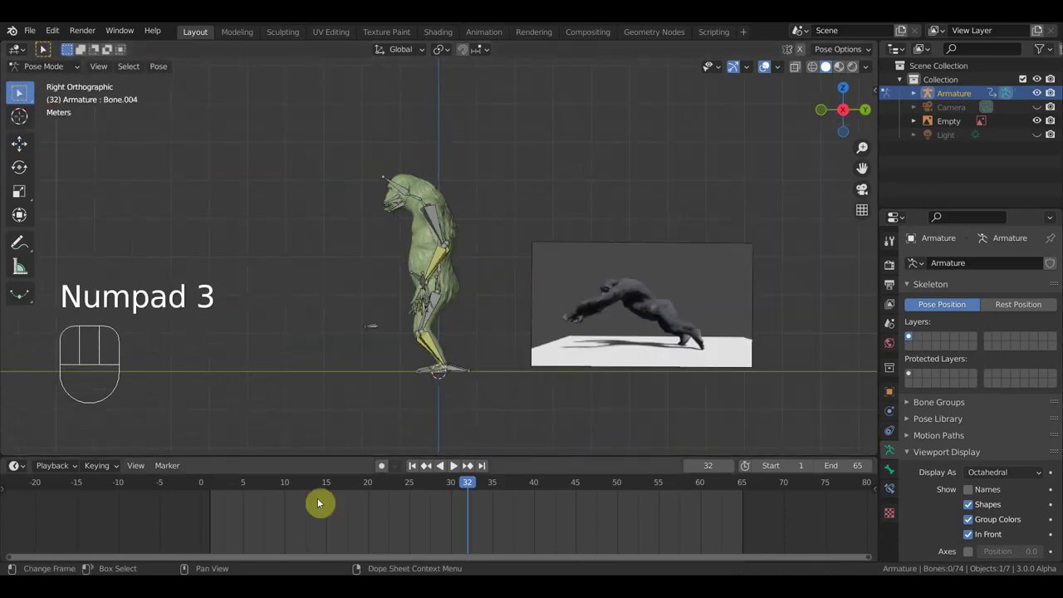
{"action": "left_click", "coordinate": [210, 494]}
{"action": "middle_click_drag", "start_coordinate": [408, 357], "coordinate": [444, 340], "text": "shift"}
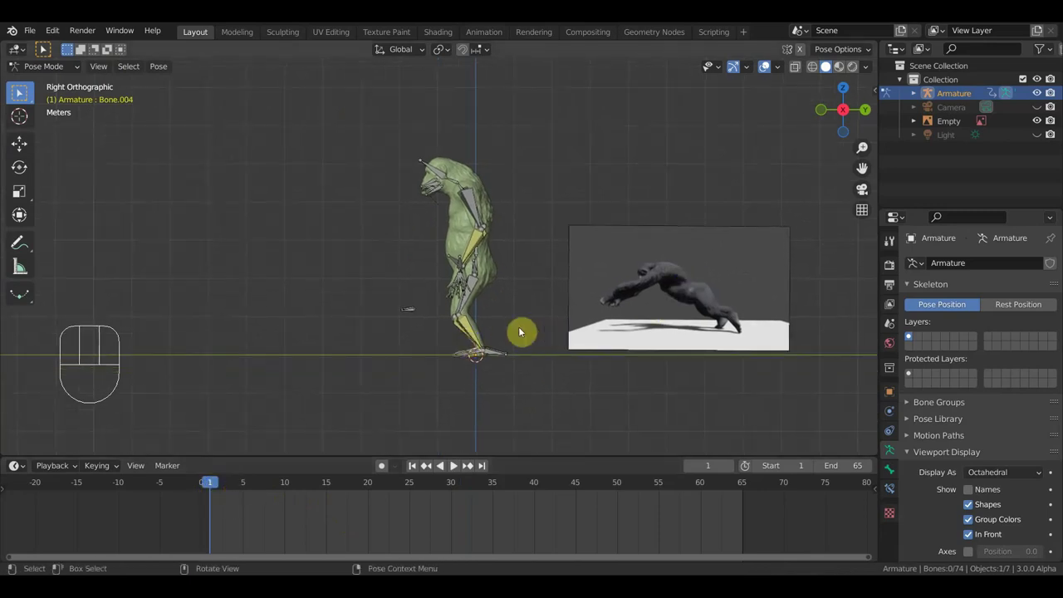
Step: Select all bones, rotate them about -54.3° into the leaping lean, and move them about 1.26 m along Y and 0.22 m up
{"action": "key", "text": "a"}
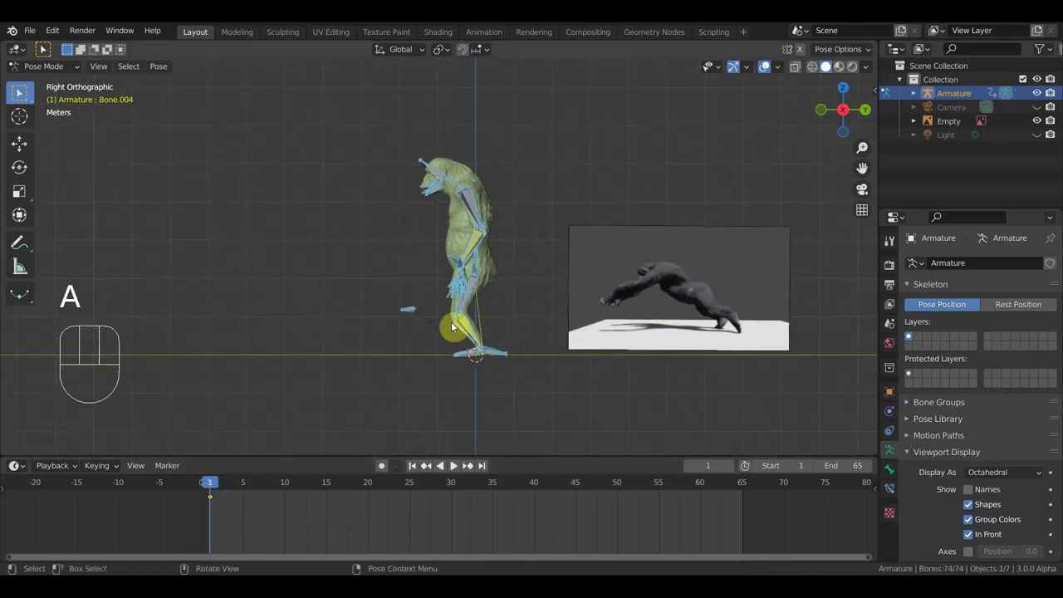
{"action": "key", "text": "r"}
{"action": "left_click", "coordinate": [537, 272]}
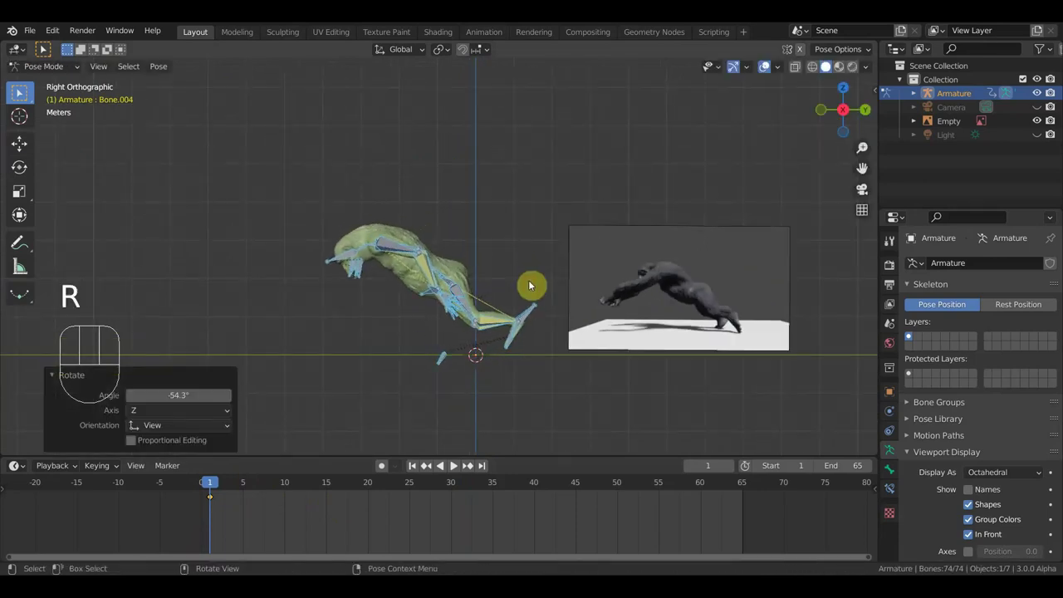
{"action": "key", "text": "g"}
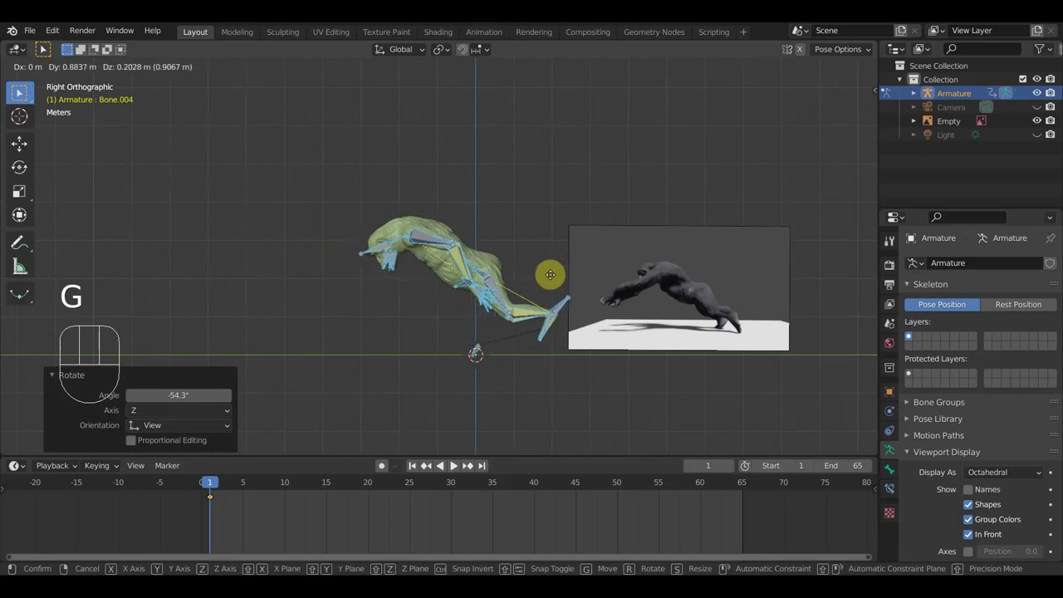
{"action": "left_click", "coordinate": [568, 273]}
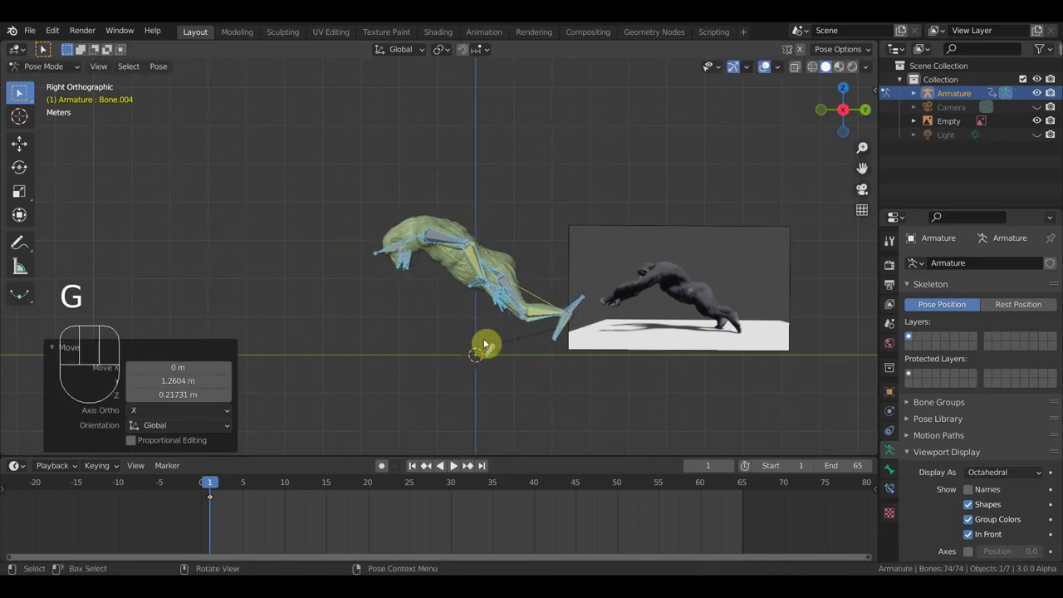
Step: Rotate foot control bone Bone.041 about -44° and lower it about 0.26 m towards the ground
{"action": "left_click", "coordinate": [577, 298]}
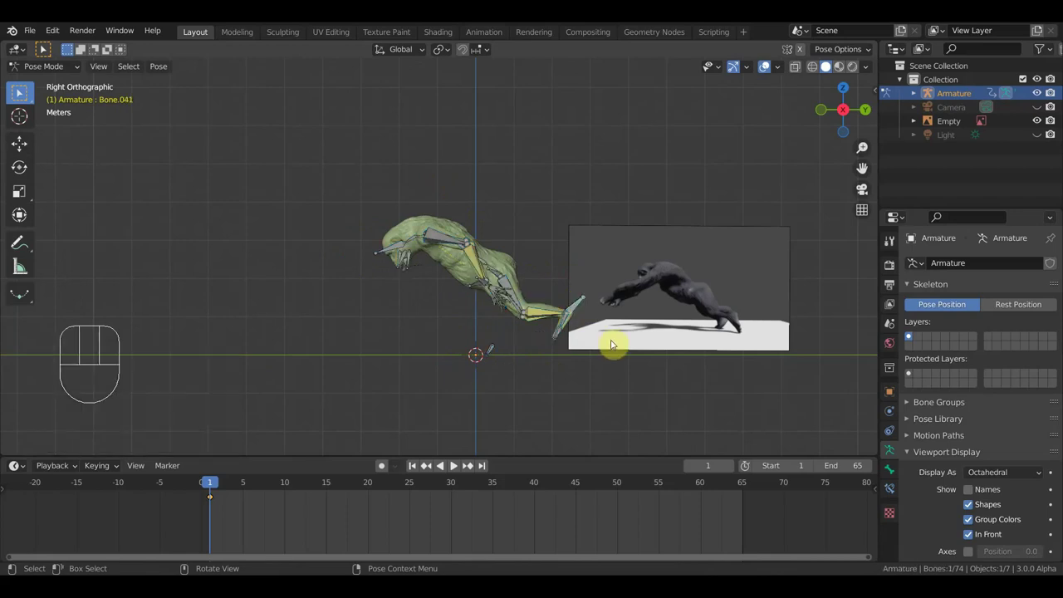
{"action": "key", "text": "r"}
{"action": "left_click", "coordinate": [601, 299]}
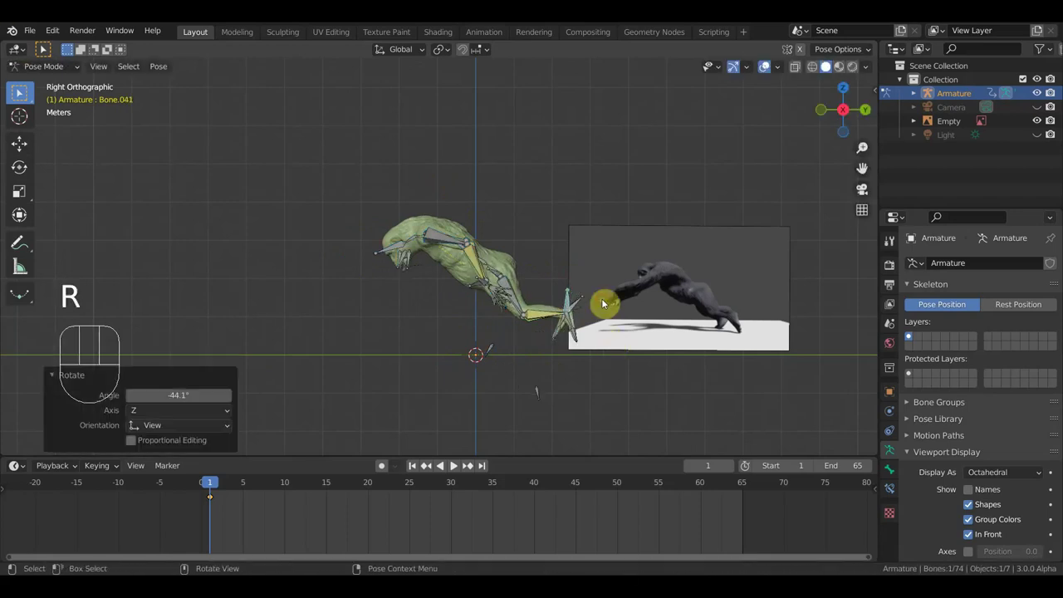
{"action": "key", "text": "g"}
{"action": "left_click", "coordinate": [606, 319]}
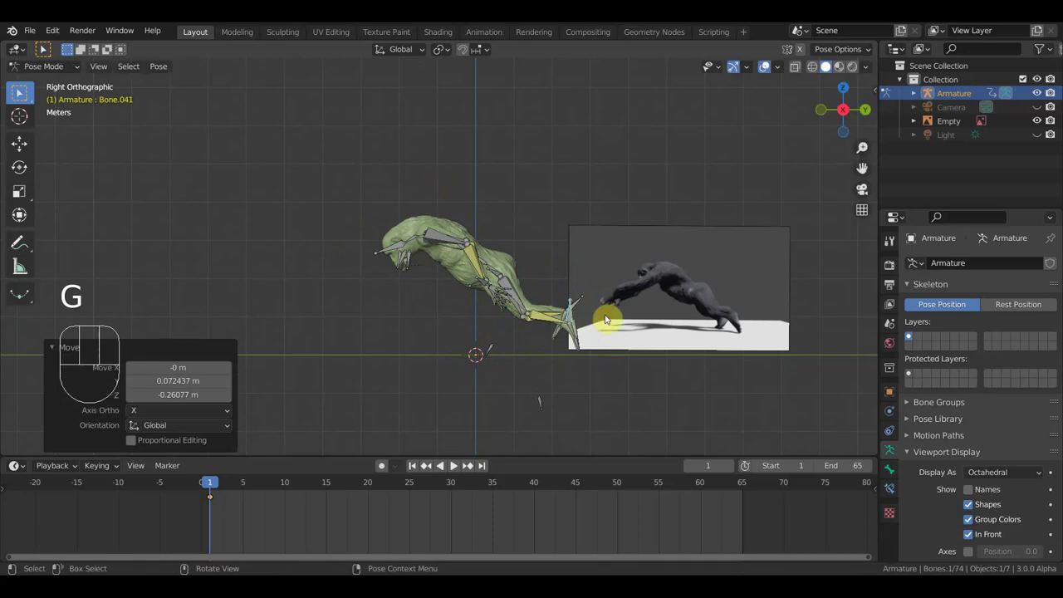
Step: Refine the same foot by rotating it about -17.7° further and lowering it about another 0.12 m
{"action": "key", "text": "r"}
{"action": "left_click", "coordinate": [606, 306]}
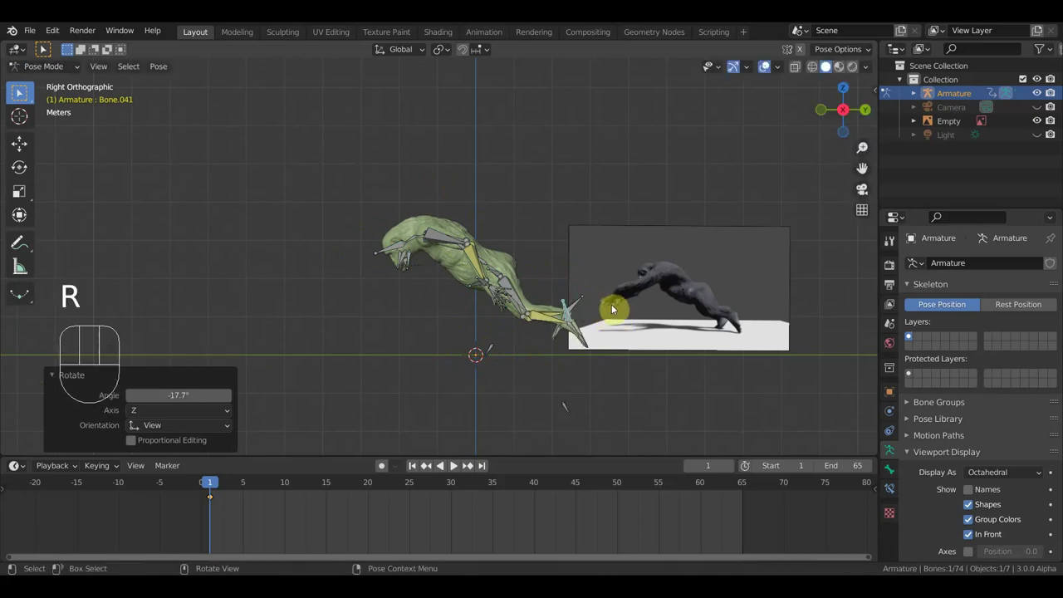
{"action": "key", "text": "g"}
{"action": "left_click", "coordinate": [611, 313]}
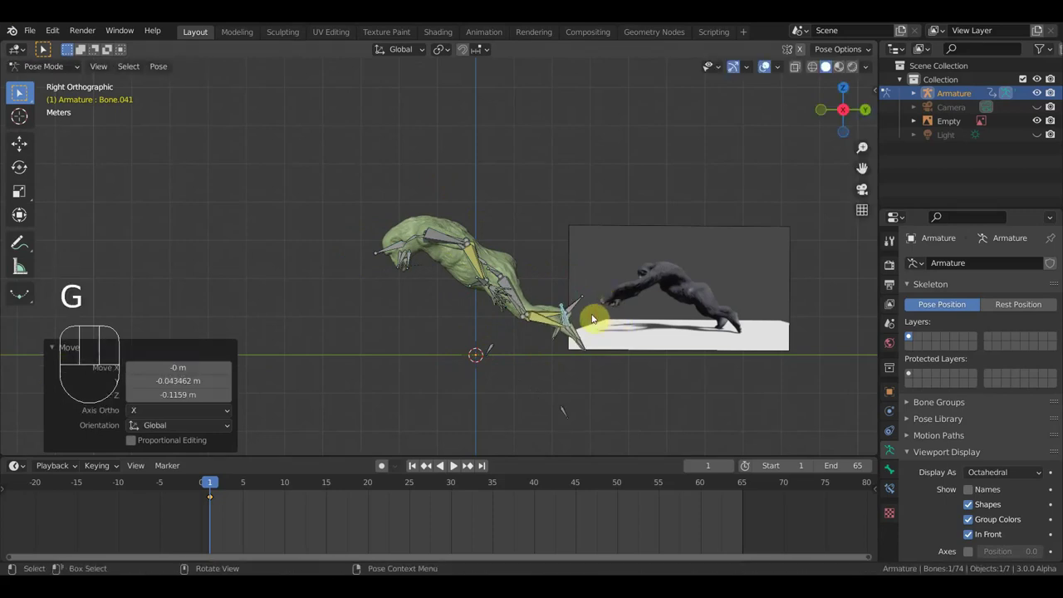
Step: Lower the other foot's control bone, Bone.072, about 0.42 m and rotate that foot's toes about 38.5°
{"action": "left_click", "coordinate": [582, 303]}
{"action": "key", "text": "g"}
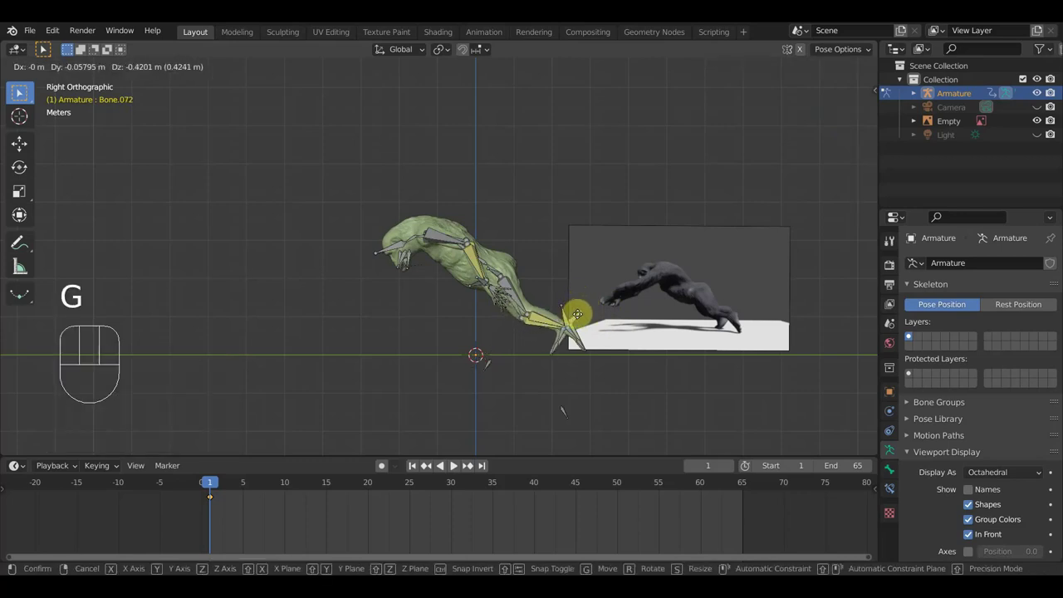
{"action": "left_click", "coordinate": [573, 314]}
{"action": "left_click", "coordinate": [553, 363]}
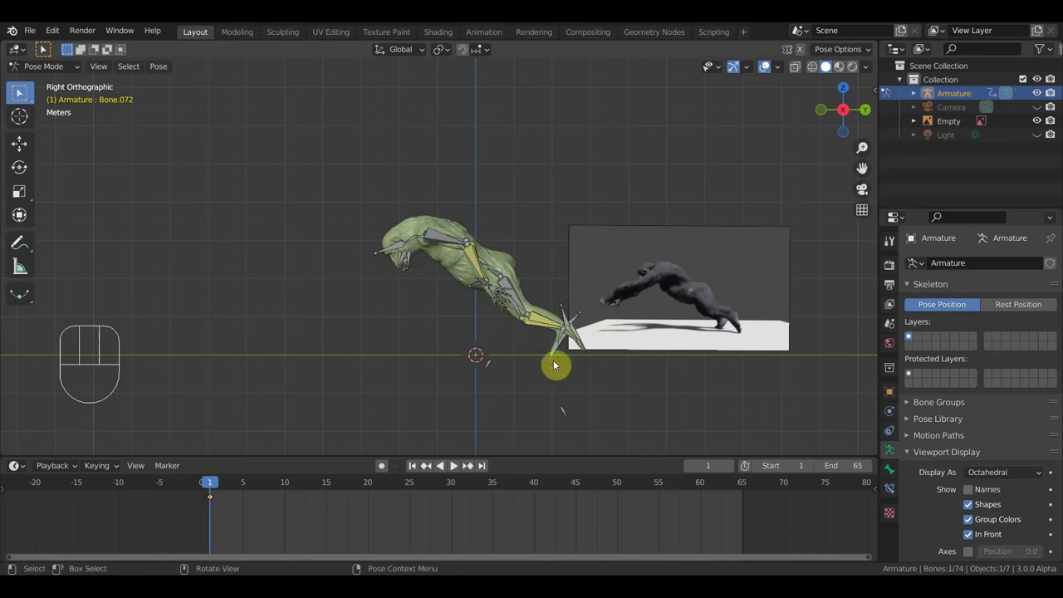
{"action": "key", "text": "r"}
{"action": "left_click", "coordinate": [539, 367]}
{"action": "left_click", "coordinate": [575, 315]}
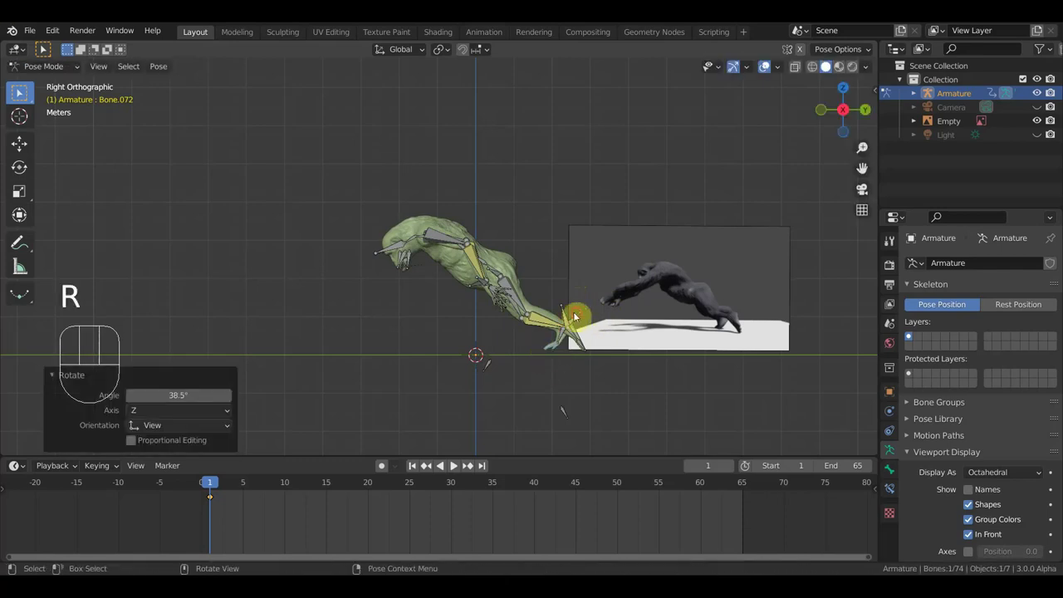
Step: Lower foot control bone Bone.072 about another 0.13 m and rotate spine bone Bone.005 about -4.2°
{"action": "key", "text": "g"}
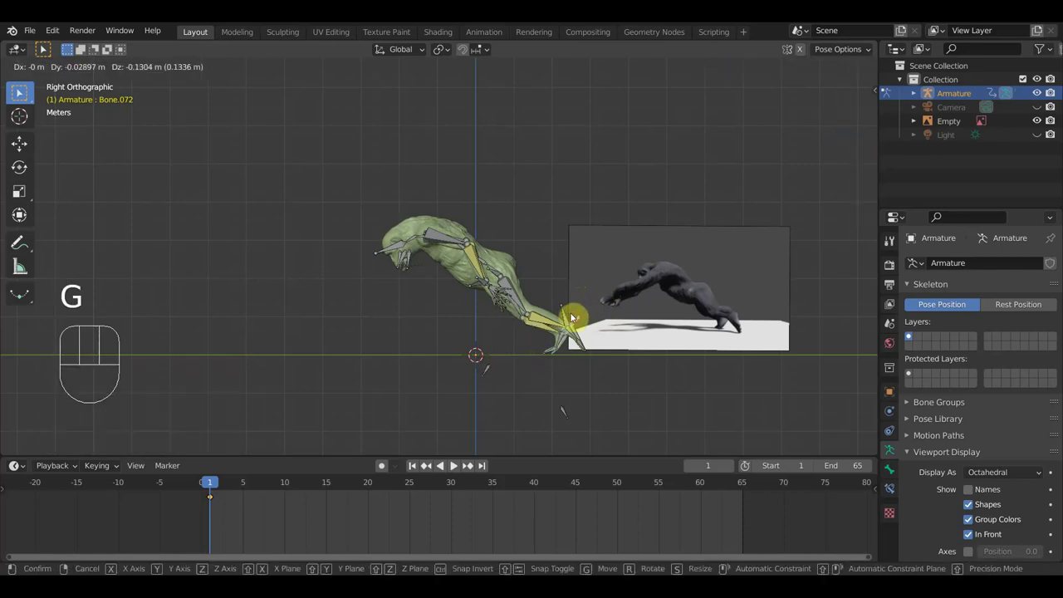
{"action": "left_click", "coordinate": [573, 319]}
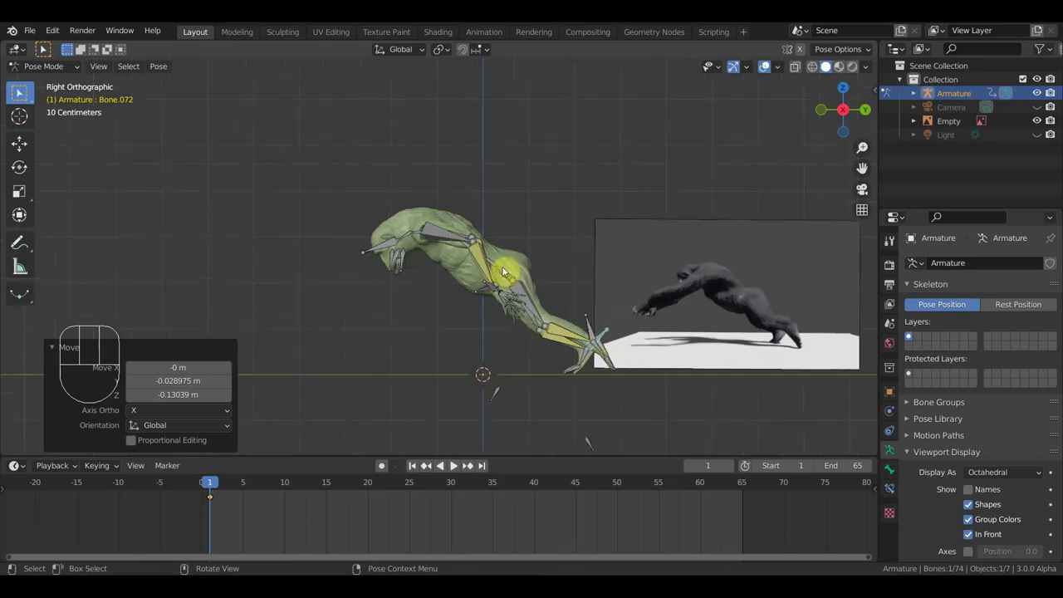
{"action": "middle_click_drag", "start_coordinate": [491, 269], "coordinate": [454, 258]}
{"action": "left_click", "coordinate": [463, 250]}
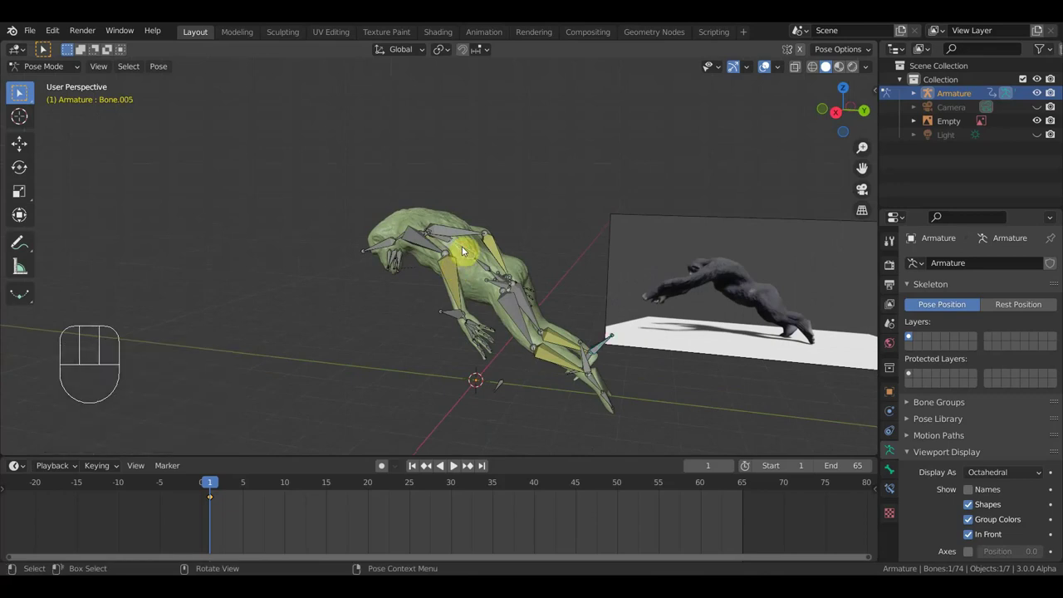
{"action": "key", "text": "KP_3"}
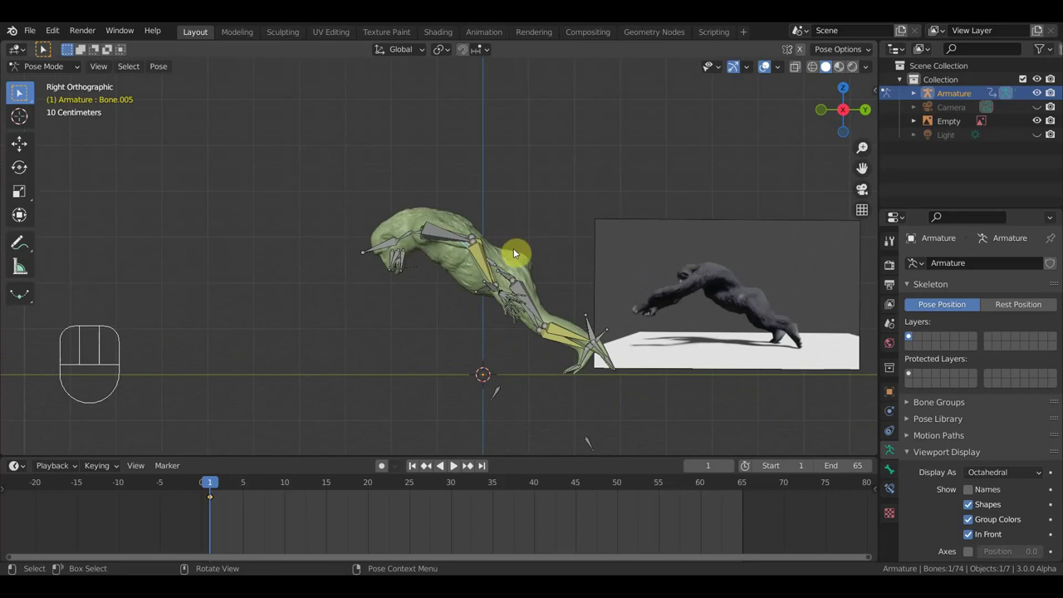
{"action": "key", "text": "r"}
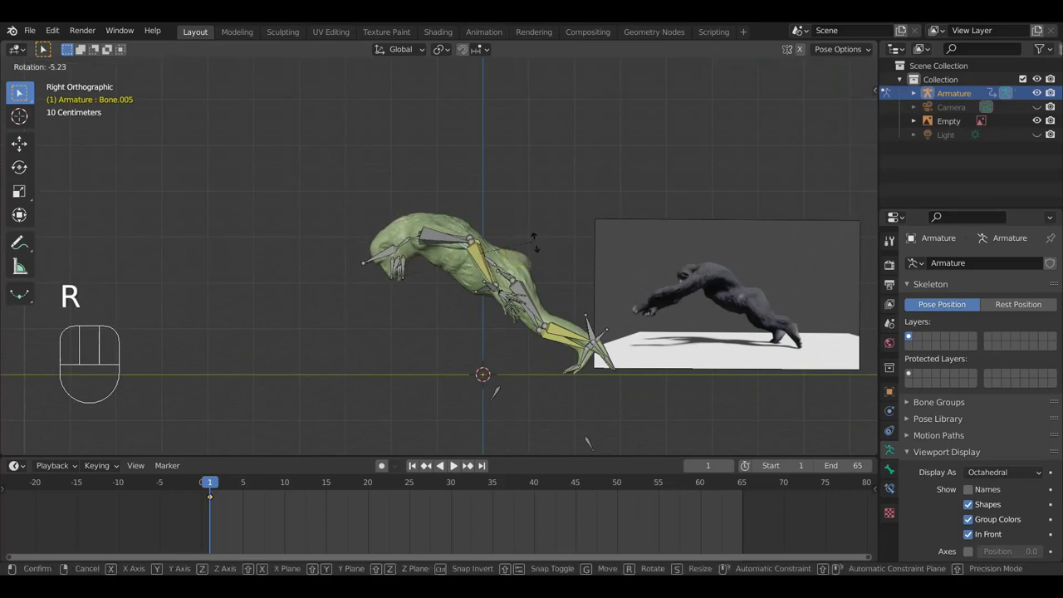
{"action": "left_click", "coordinate": [530, 246]}
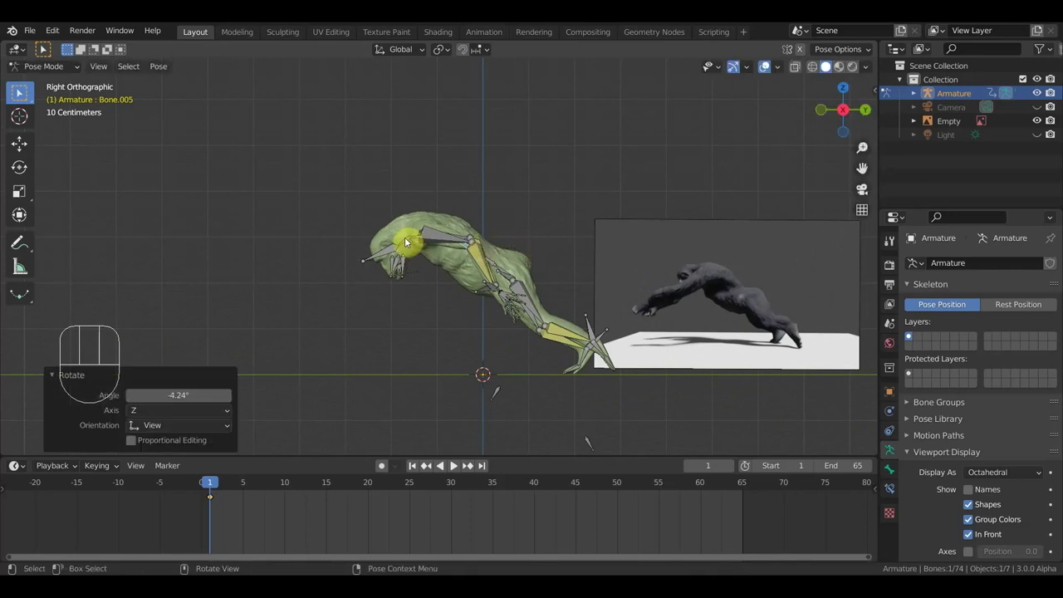
Step: Raise the neck by rotating Bone.002 about 44° and tilt the head bone Bone.006 about -17.6°
{"action": "left_click", "coordinate": [421, 261]}
{"action": "key", "text": "r"}
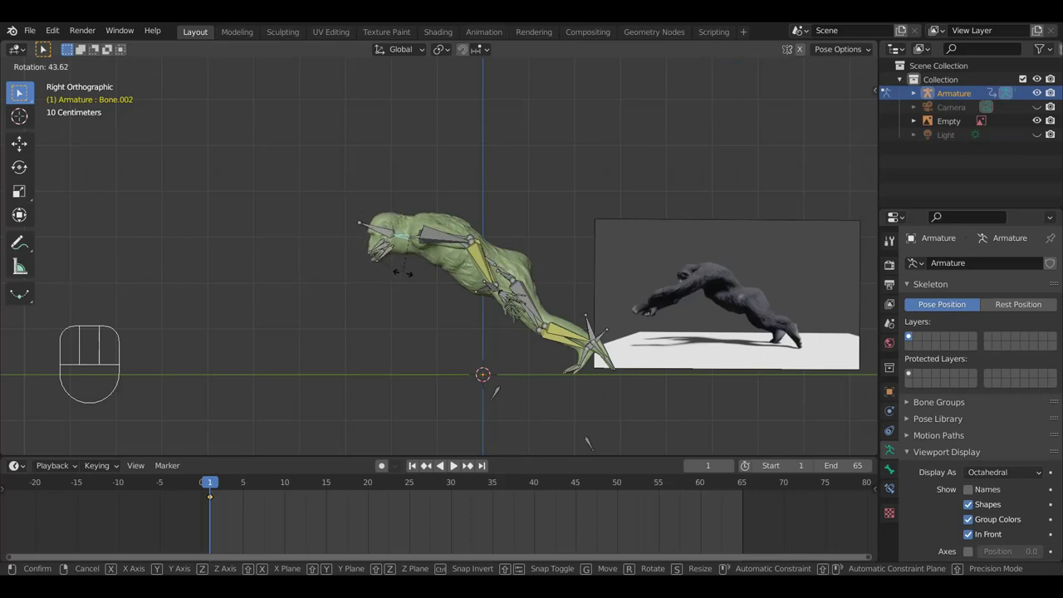
{"action": "left_click", "coordinate": [404, 275]}
{"action": "left_click", "coordinate": [385, 233]}
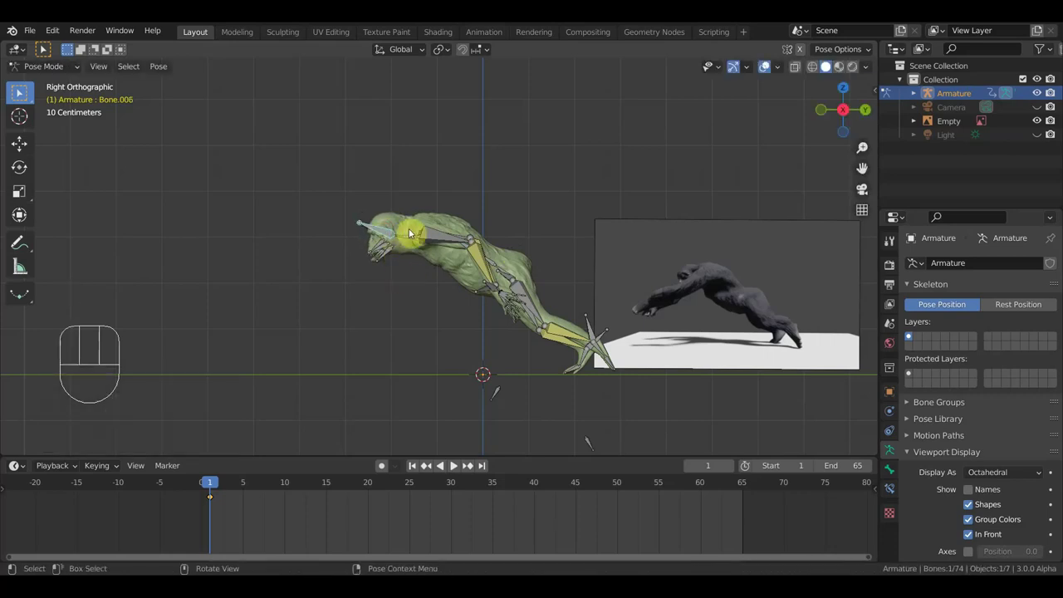
{"action": "key", "text": "r"}
{"action": "left_click", "coordinate": [412, 224]}
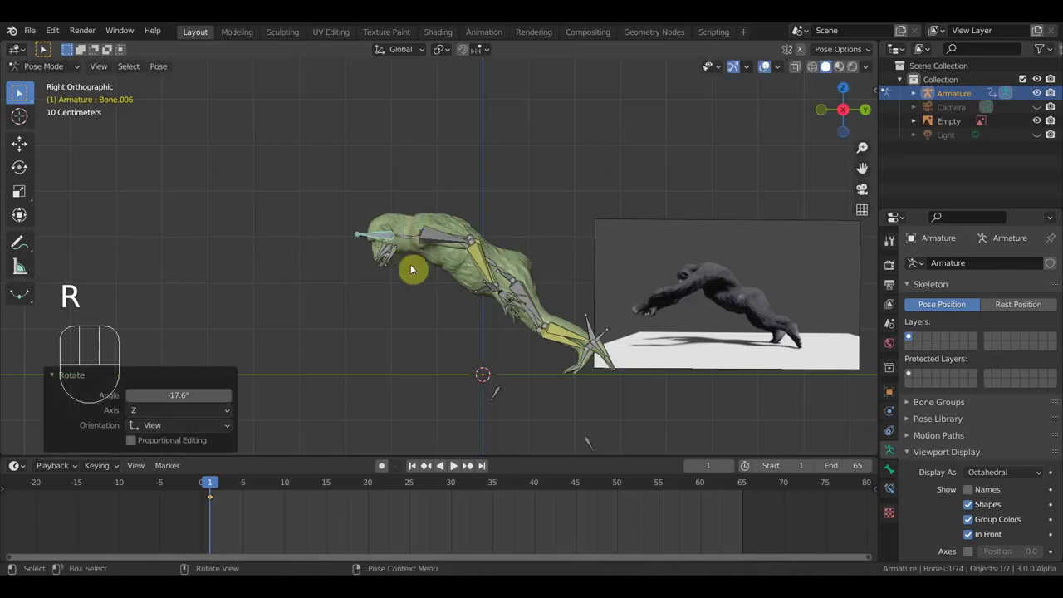
Step: Move hand control bone Bone.032 about -1.4 m along Y and -0.64 m along Z, and rotate the hand so its fingers point to the ground
{"action": "left_click", "coordinate": [494, 289]}
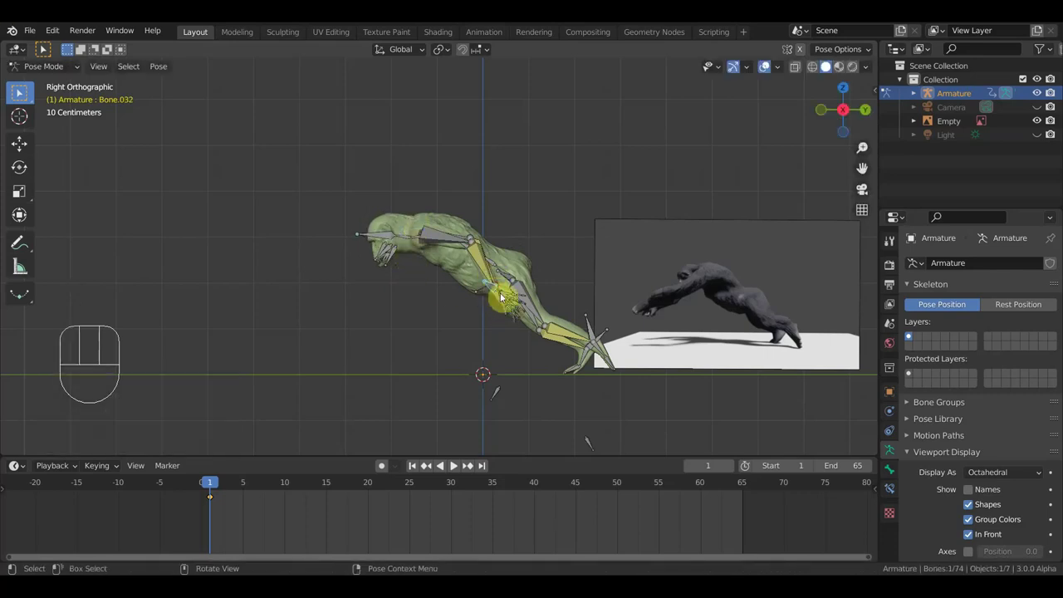
{"action": "key", "text": "g"}
{"action": "left_click", "coordinate": [435, 319]}
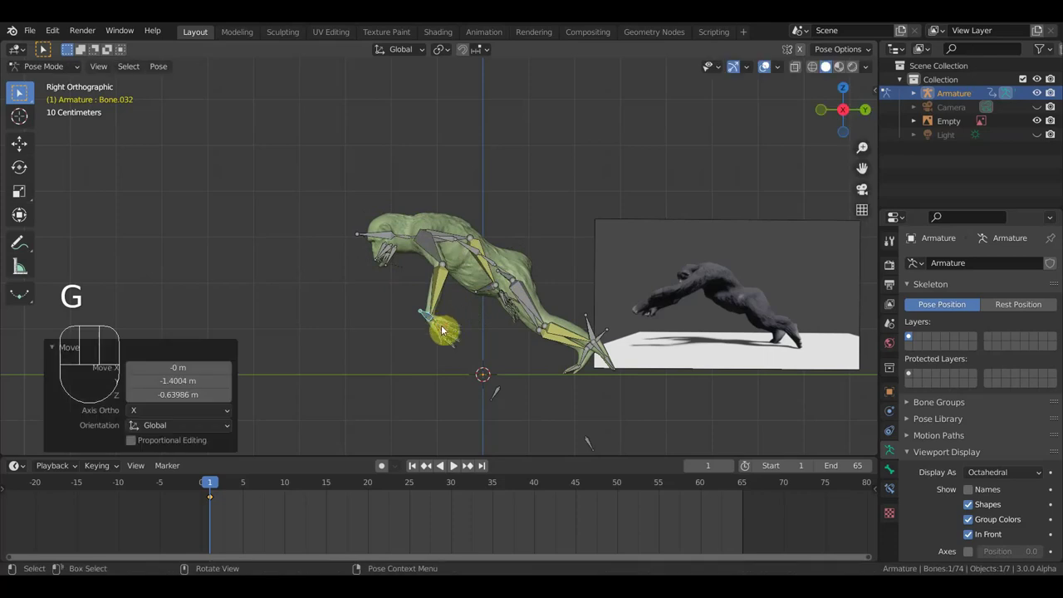
{"action": "key", "text": "r"}
{"action": "left_click", "coordinate": [482, 369]}
Step: Select the four fingertip bones of the reaching hand and rotate them together from the front view to curl the fingers
{"action": "scroll", "coordinate": [482, 368], "scroll_direction": "up", "scroll_amount": 3}
{"action": "middle_click_drag", "start_coordinate": [482, 368], "coordinate": [488, 266], "text": "shift"}
{"action": "left_click_drag", "start_coordinate": [493, 360], "coordinate": [380, 323]}
{"action": "left_click", "coordinate": [443, 321], "text": "shift"}
{"action": "left_click", "coordinate": [467, 307], "text": "shift"}
{"action": "left_click", "coordinate": [477, 308], "text": "shift"}
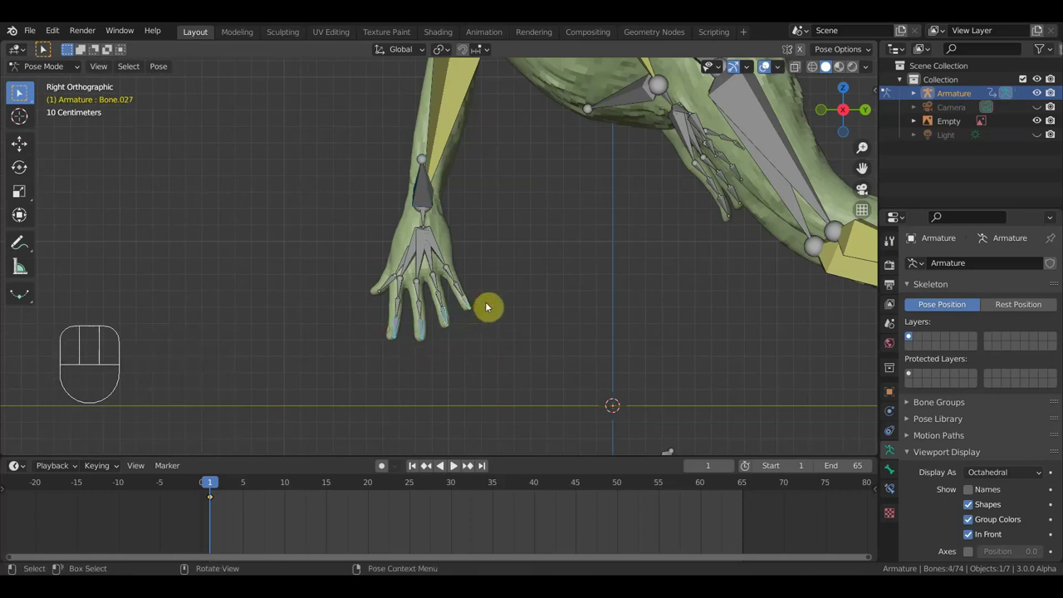
{"action": "key", "text": "KP_1"}
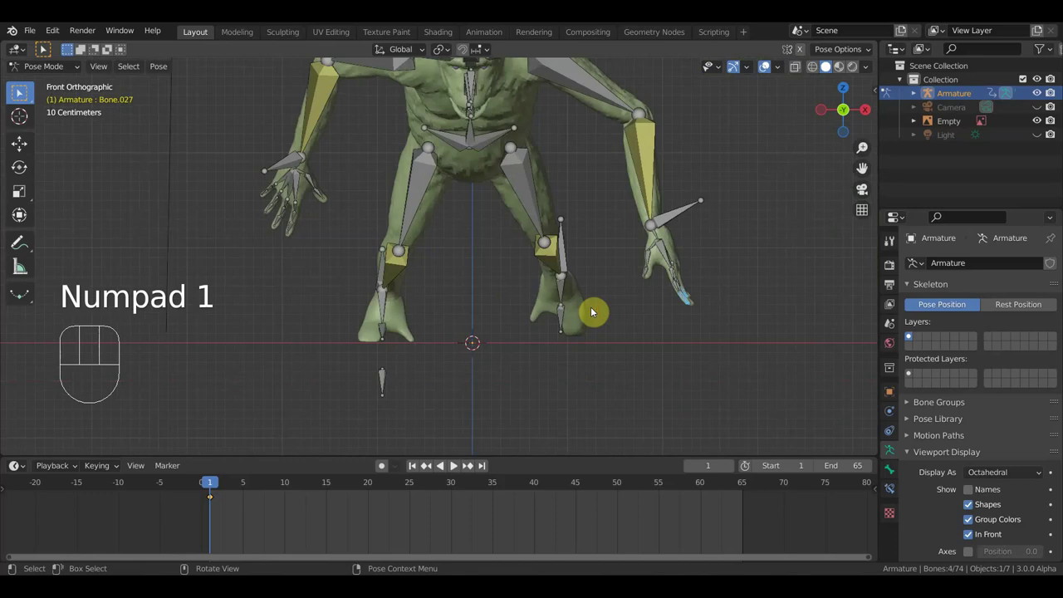
{"action": "key", "text": "r"}
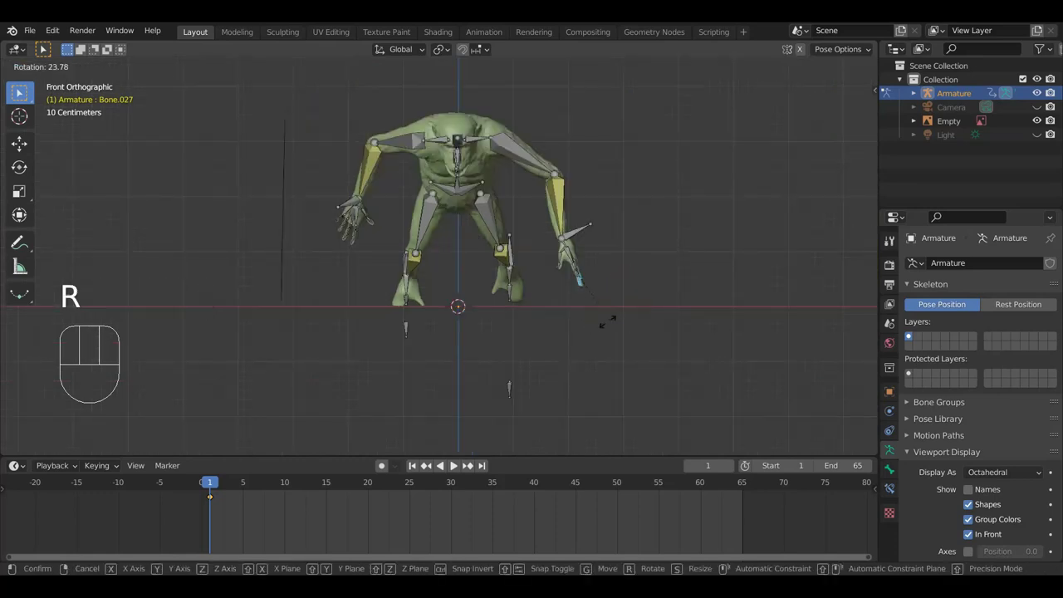
{"action": "left_click", "coordinate": [589, 293]}
Step: Refine the curl of the four selected fingertips from a side angle, finishing with a rotation of about 4.8°
{"action": "middle_click_drag", "start_coordinate": [591, 294], "coordinate": [419, 303]}
{"action": "scroll", "coordinate": [470, 308], "scroll_direction": "up", "scroll_amount": 1}
{"action": "scroll", "coordinate": [478, 309], "scroll_direction": "up", "scroll_amount": 1}
{"action": "key", "text": "r"}
{"action": "left_click", "coordinate": [494, 286]}
{"action": "key", "text": "r"}
{"action": "left_click", "coordinate": [483, 239]}
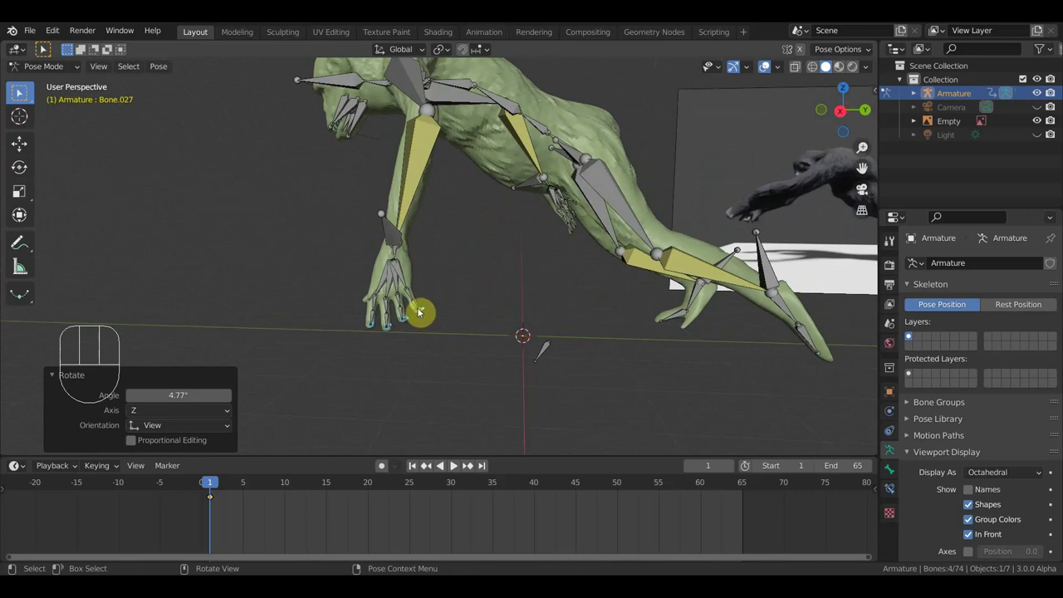
Step: Adjust the outermost finger of the same hand by rotating Bone.028 slightly and its tip, Bone.027, about -43°
{"action": "left_click", "coordinate": [448, 307]}
{"action": "middle_click_drag", "start_coordinate": [448, 306], "coordinate": [492, 268]}
{"action": "key", "text": "r"}
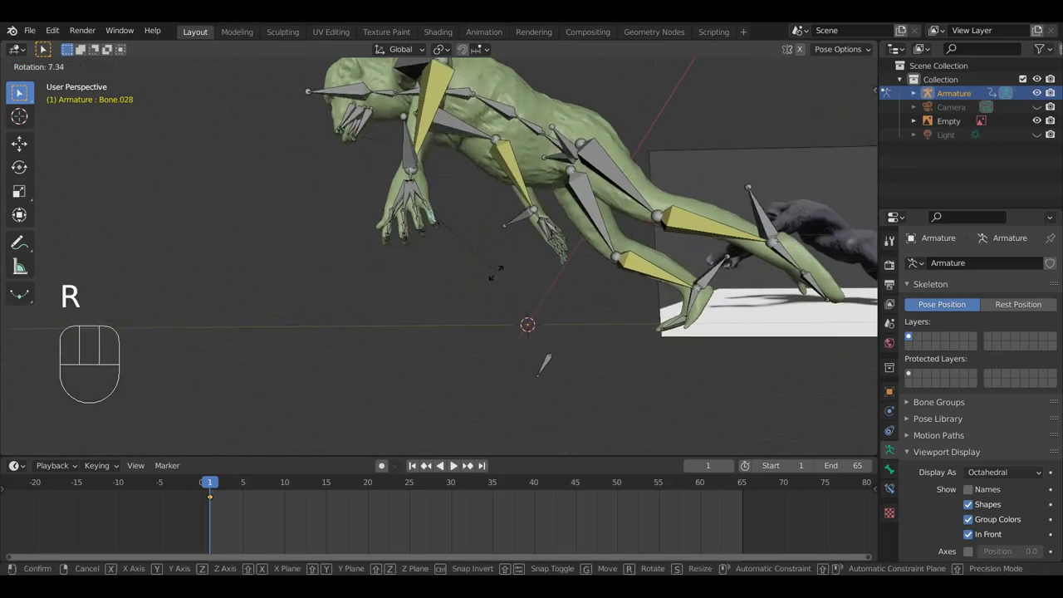
{"action": "left_click", "coordinate": [498, 268]}
{"action": "middle_click_drag", "start_coordinate": [498, 268], "coordinate": [490, 413]}
{"action": "left_click", "coordinate": [461, 292]}
{"action": "middle_click_drag", "start_coordinate": [501, 299], "coordinate": [638, 302]}
{"action": "key", "text": "r"}
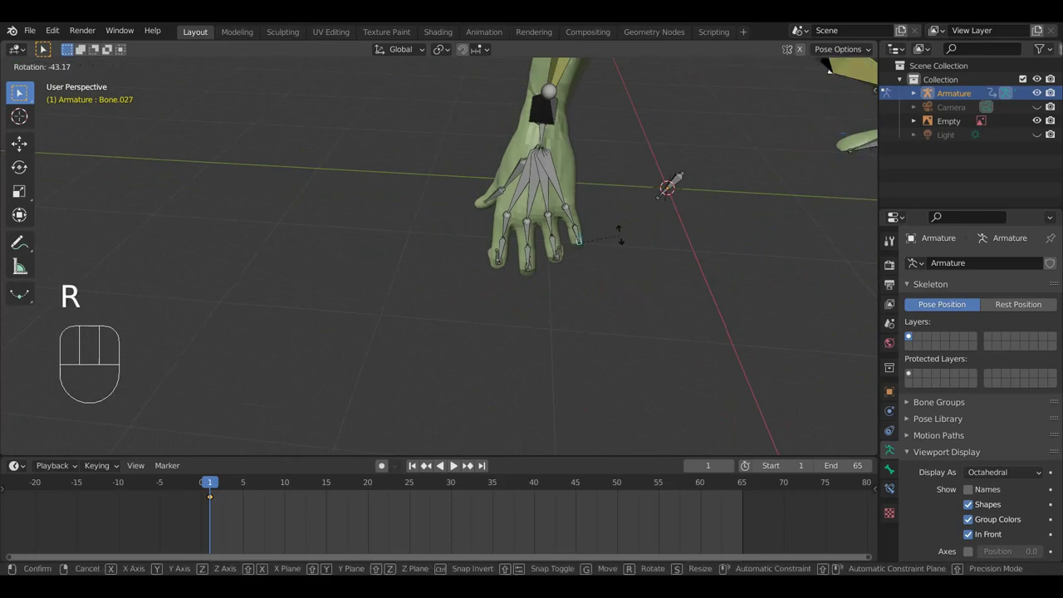
{"action": "left_click", "coordinate": [620, 234]}
Step: Straighten two more fingertips of that hand by rotating Bone.018 about 31.4° and Bone.024 about -23.7°
{"action": "left_click", "coordinate": [496, 257]}
{"action": "key", "text": "r"}
{"action": "left_click", "coordinate": [517, 274]}
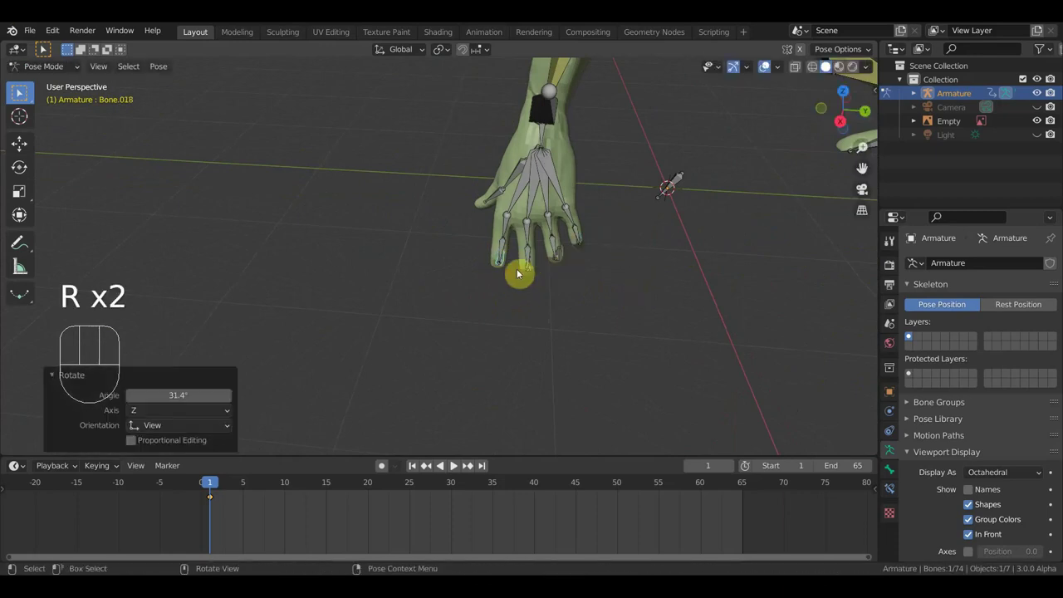
{"action": "left_click", "coordinate": [561, 254]}
{"action": "key", "text": "r"}
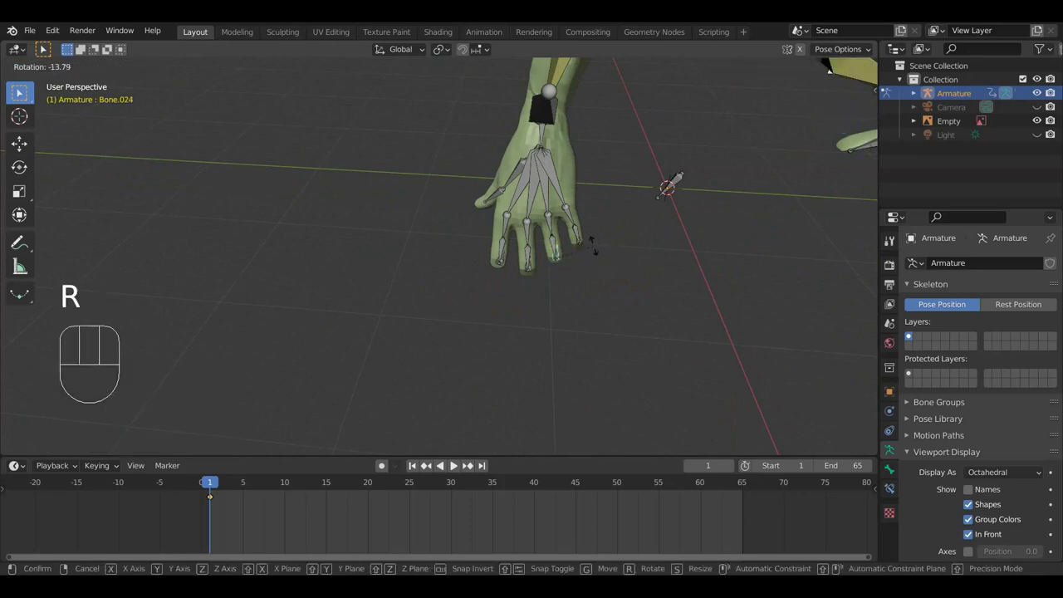
{"action": "left_click", "coordinate": [585, 243]}
Step: Bend the same hand's thumb bone, Bone.031, by rotating it about -25.7° and, from another angle, about -48.3°
{"action": "scroll", "coordinate": [585, 244], "scroll_direction": "down", "scroll_amount": 3}
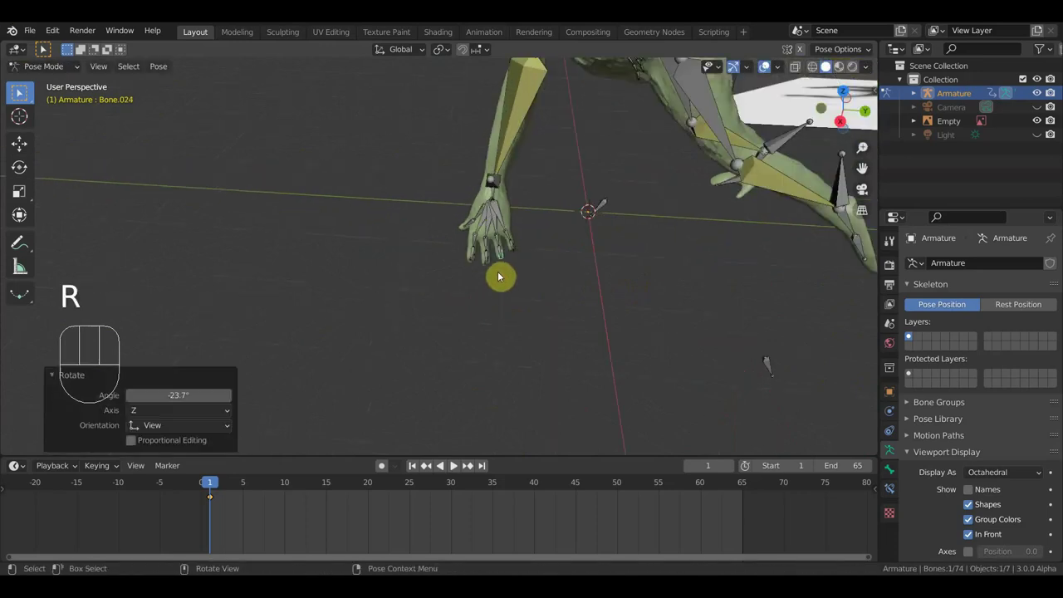
{"action": "left_click", "coordinate": [467, 222]}
{"action": "key", "text": "r"}
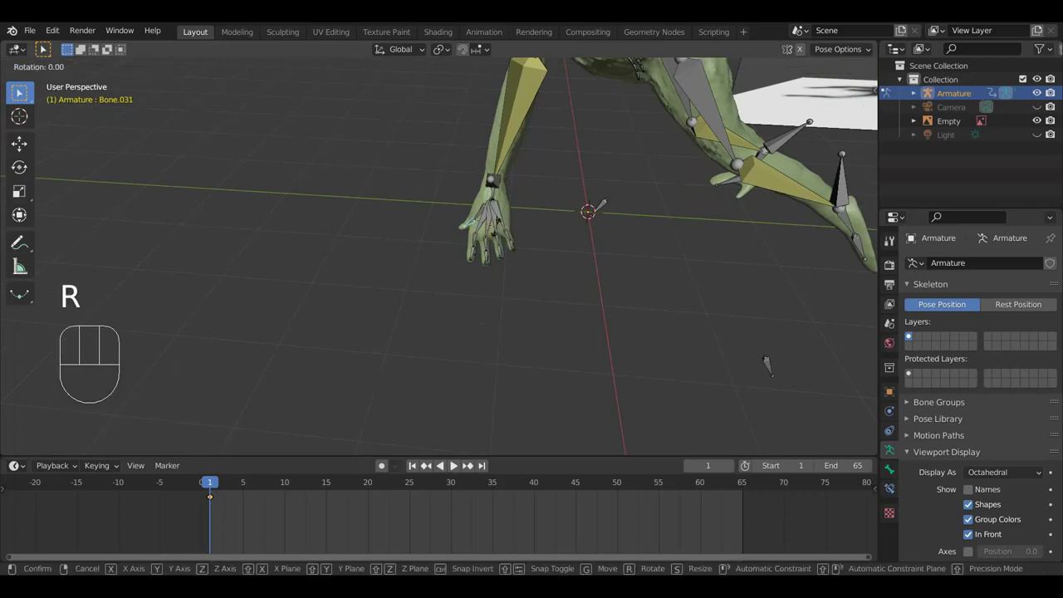
{"action": "left_click", "coordinate": [512, 238]}
{"action": "middle_click_drag", "start_coordinate": [513, 237], "coordinate": [659, 237]}
{"action": "key", "text": "r"}
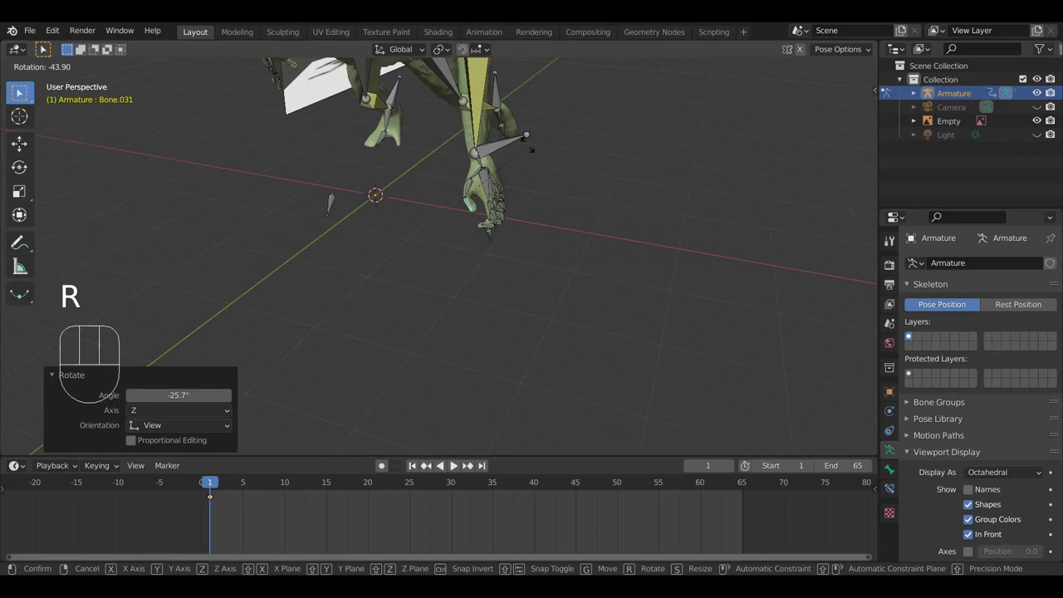
{"action": "left_click", "coordinate": [523, 148]}
Step: Move the other hand's control bone, Bone.068, about -0.15 m in X, -1.85 m in Y and -0.66 m in Z, and rotate that hand forward
{"action": "middle_click_drag", "start_coordinate": [523, 148], "coordinate": [646, 304]}
{"action": "middle_click_drag", "start_coordinate": [487, 261], "coordinate": [681, 249]}
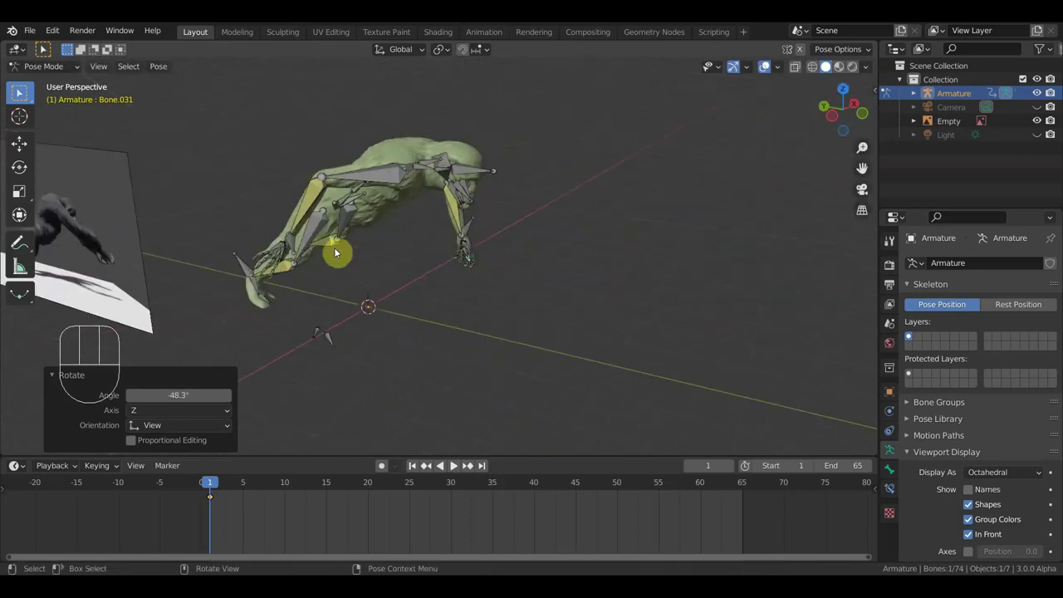
{"action": "left_click", "coordinate": [292, 250]}
{"action": "middle_click_drag", "start_coordinate": [293, 249], "coordinate": [459, 269]}
{"action": "key", "text": "g"}
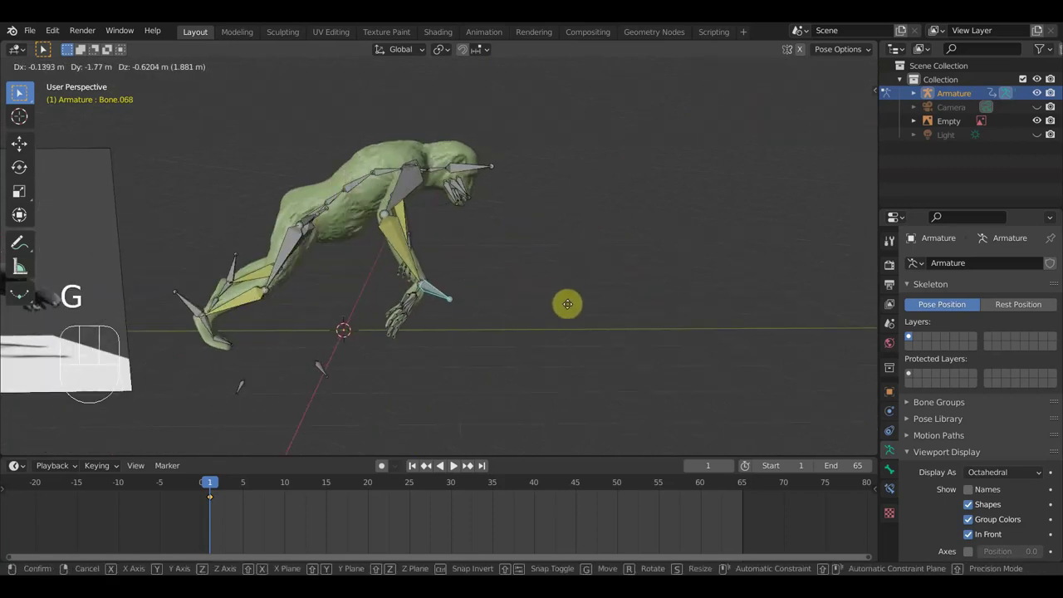
{"action": "left_click", "coordinate": [577, 312]}
{"action": "key", "text": "r"}
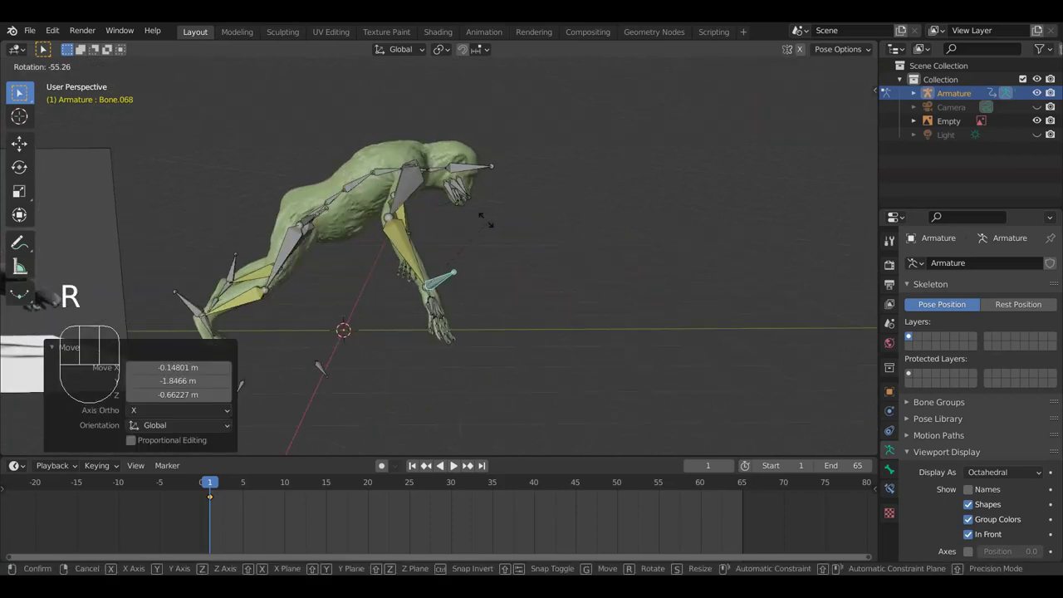
{"action": "left_click", "coordinate": [503, 228]}
Step: Select the second hand's four fingertip bones, curl them about -110° together, and fine-tune their rotation from the front
{"action": "middle_click_drag", "start_coordinate": [503, 228], "coordinate": [570, 268]}
{"action": "scroll", "coordinate": [400, 234], "scroll_direction": "up", "scroll_amount": 3}
{"action": "left_click_drag", "start_coordinate": [503, 374], "coordinate": [436, 330]}
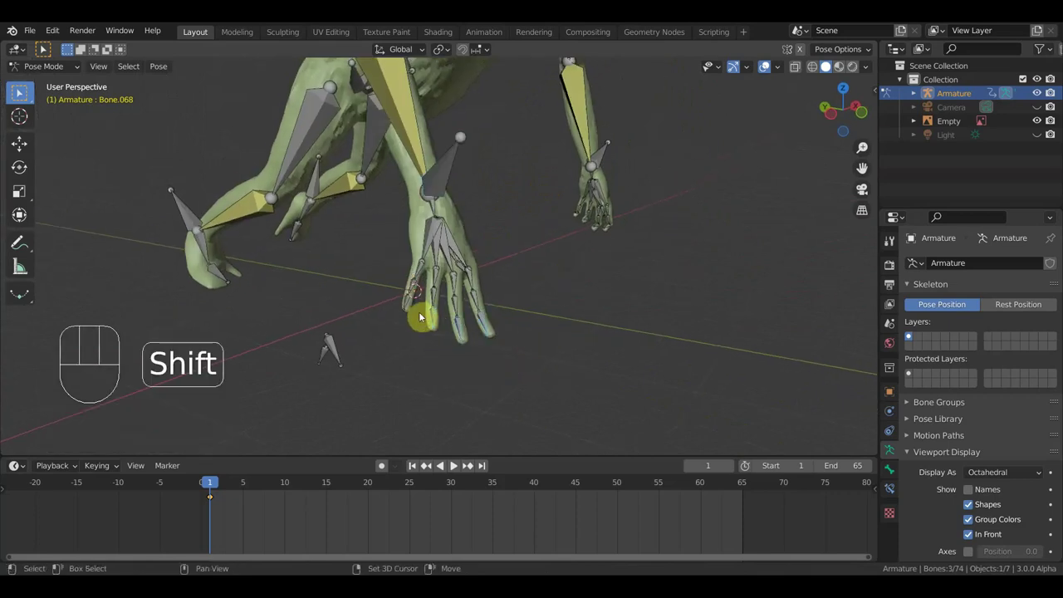
{"action": "left_click", "coordinate": [409, 308], "text": "shift"}
{"action": "middle_click_drag", "start_coordinate": [567, 316], "coordinate": [439, 285]}
{"action": "key", "text": "r"}
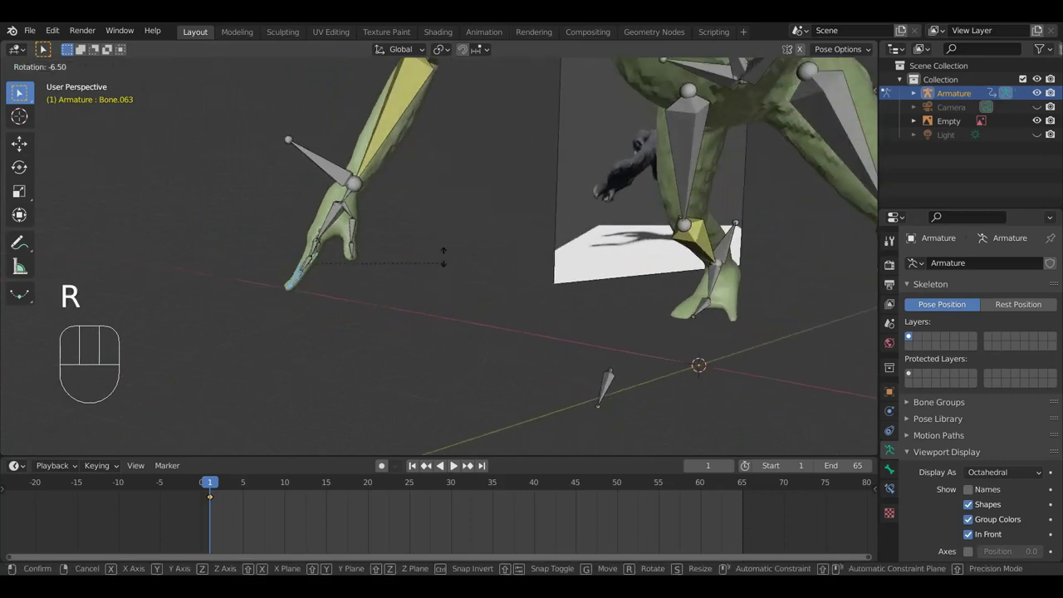
{"action": "left_click", "coordinate": [286, 184]}
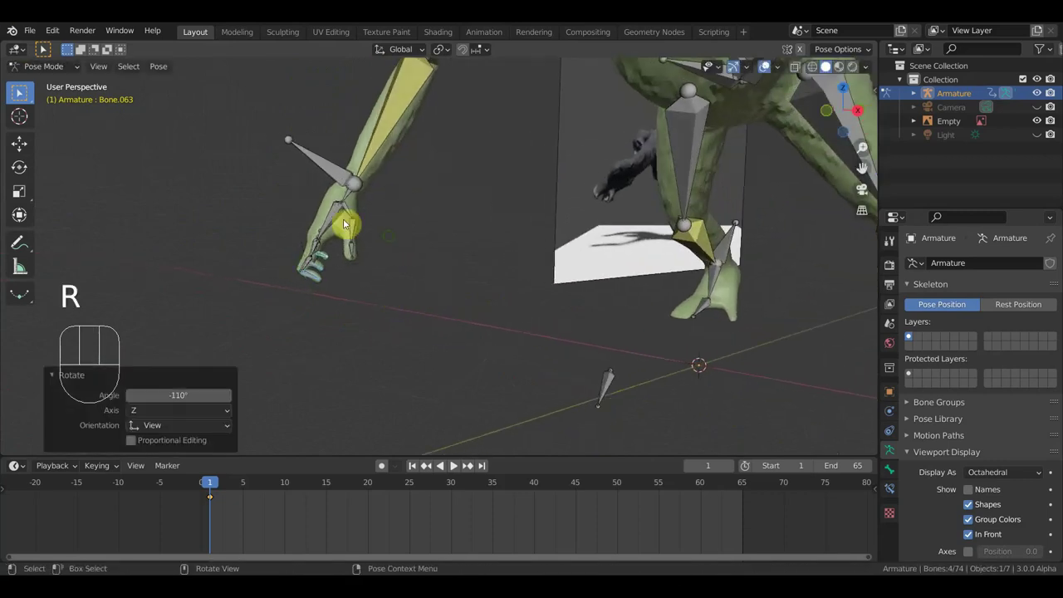
{"action": "middle_click_drag", "start_coordinate": [344, 228], "coordinate": [549, 263]}
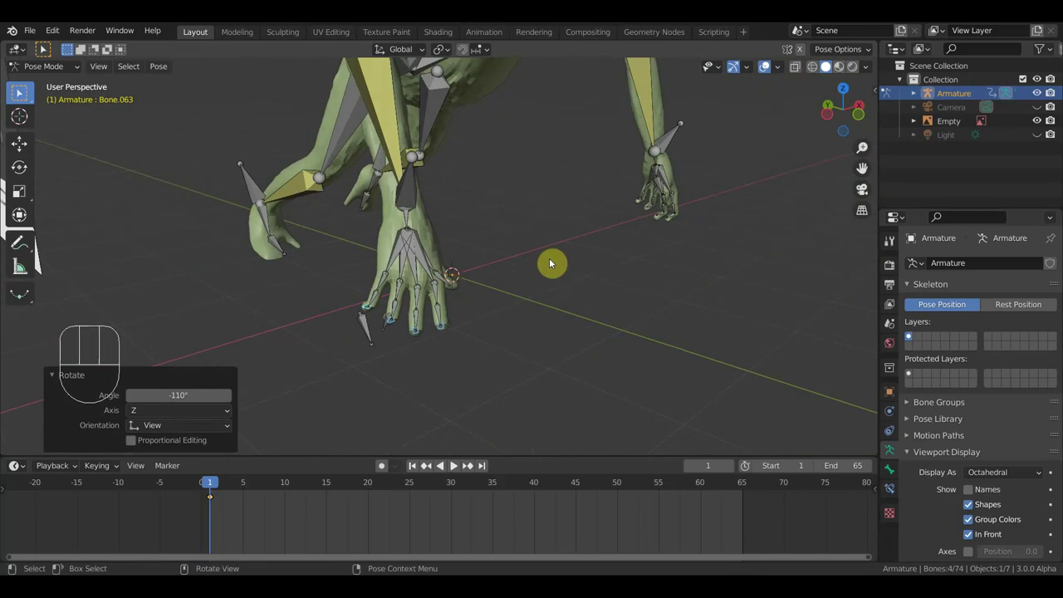
{"action": "key", "text": "r"}
{"action": "left_click", "coordinate": [550, 255]}
Step: Rotate the second hand's outer fingertip bone, Bone.063, about 54.5° to align it with the other fingers
{"action": "left_click", "coordinate": [363, 309]}
{"action": "middle_click_drag", "start_coordinate": [484, 299], "coordinate": [496, 391]}
{"action": "key", "text": "r"}
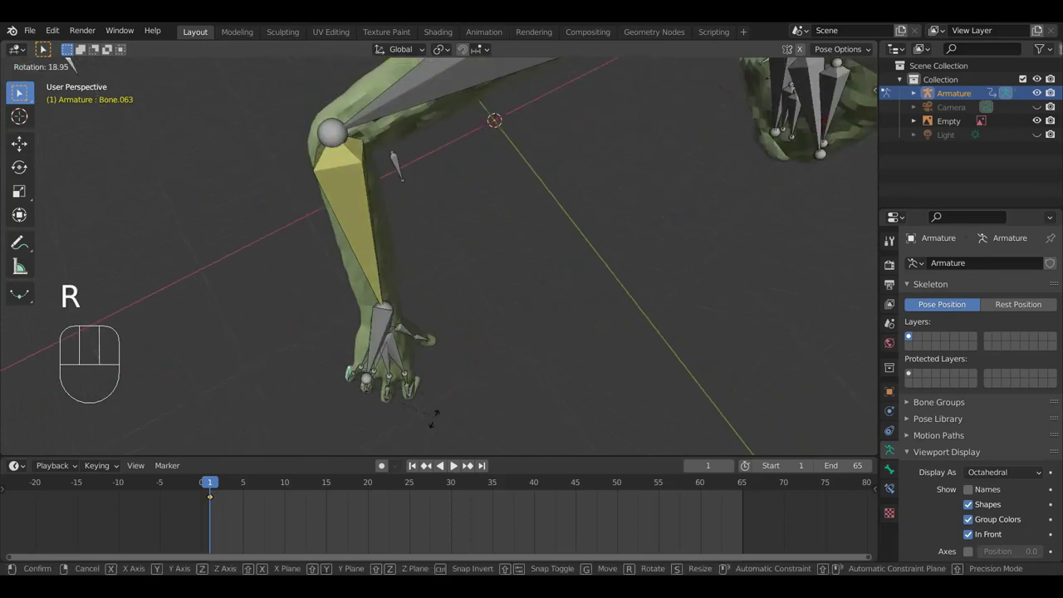
{"action": "left_click", "coordinate": [374, 421]}
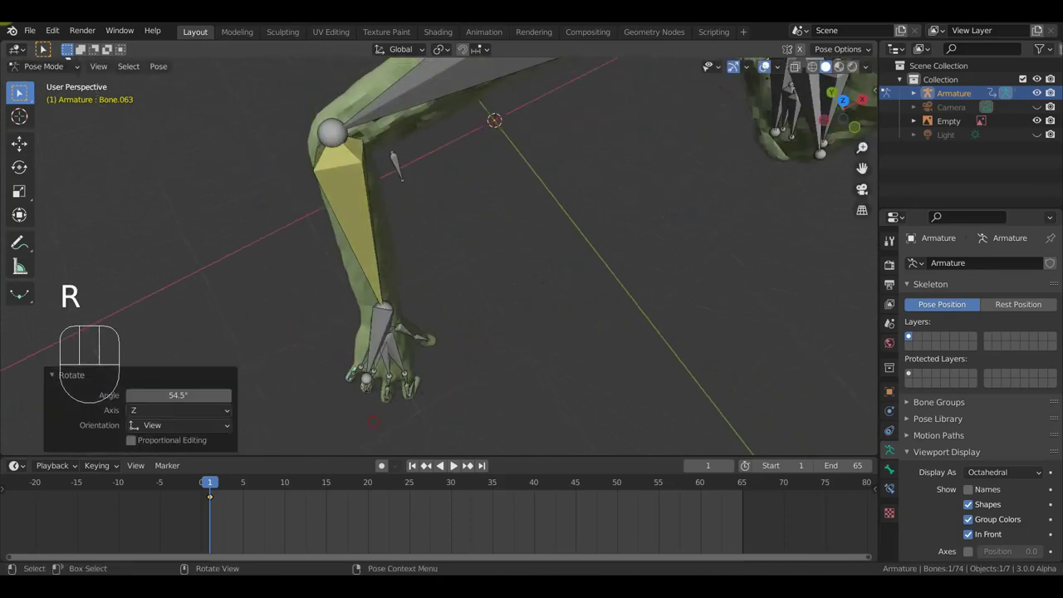
Step: Align fingertip bone Bone.054 on the thumb side of the second hand, finishing with a rotation of about 8°
{"action": "left_click", "coordinate": [419, 389]}
{"action": "key", "text": "r"}
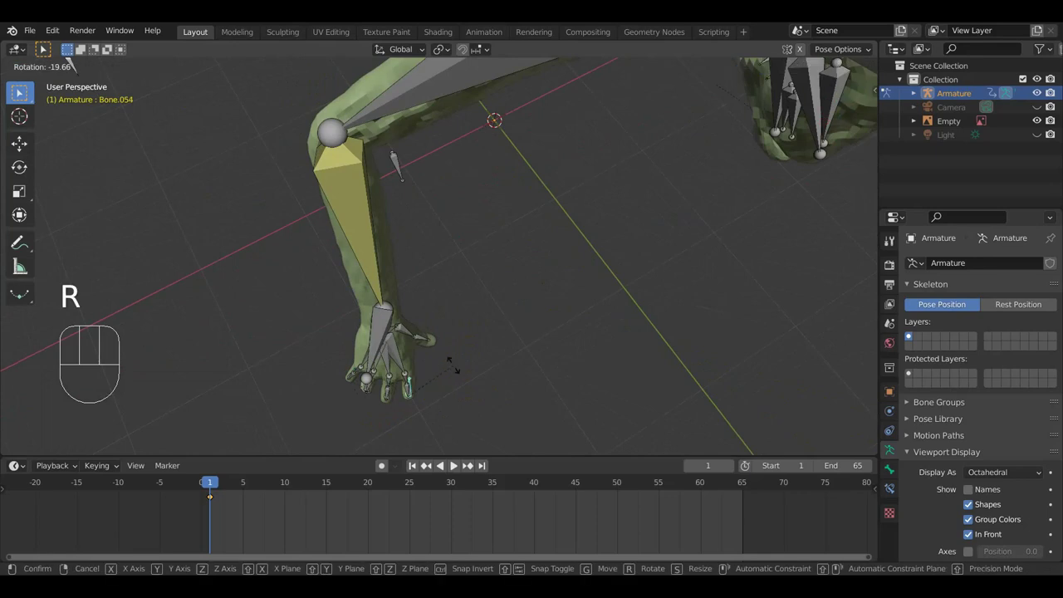
{"action": "left_click", "coordinate": [453, 366]}
{"action": "middle_click_drag", "start_coordinate": [484, 359], "coordinate": [505, 280]}
{"action": "key", "text": "r"}
{"action": "left_click", "coordinate": [522, 318]}
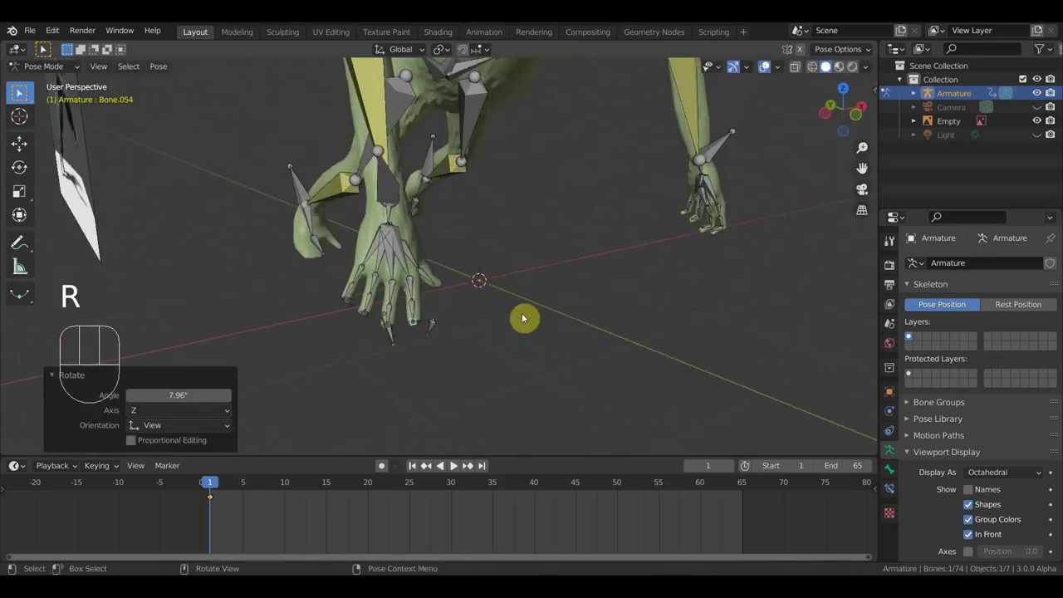
Step: Rotate the second hand's thumb bone, Bone.067, about 47.1° towards the palm
{"action": "left_click", "coordinate": [431, 282]}
{"action": "key", "text": "r"}
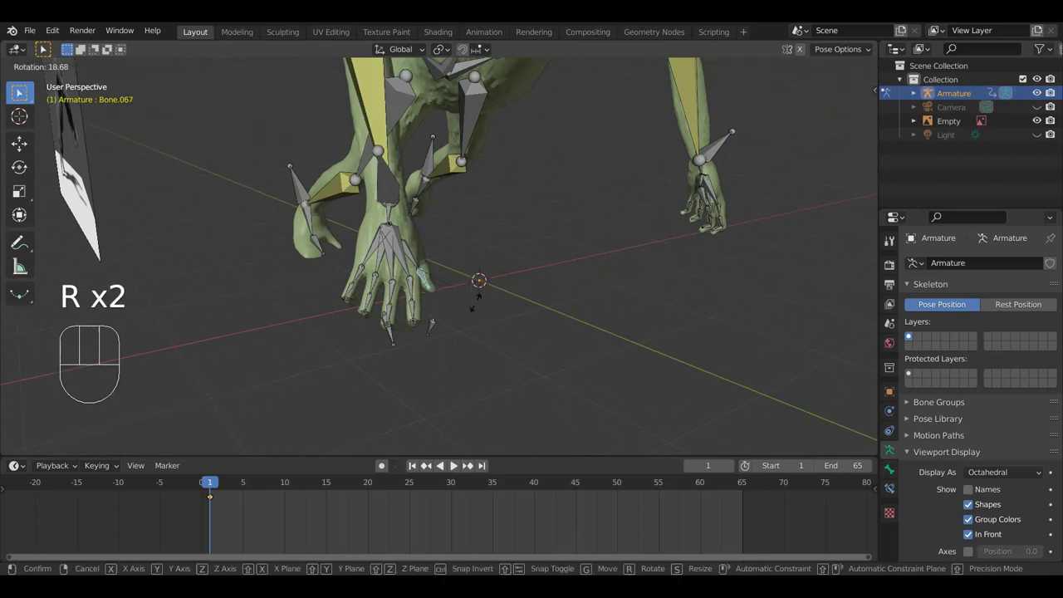
{"action": "left_click", "coordinate": [448, 314]}
{"action": "middle_click_drag", "start_coordinate": [451, 318], "coordinate": [354, 308]}
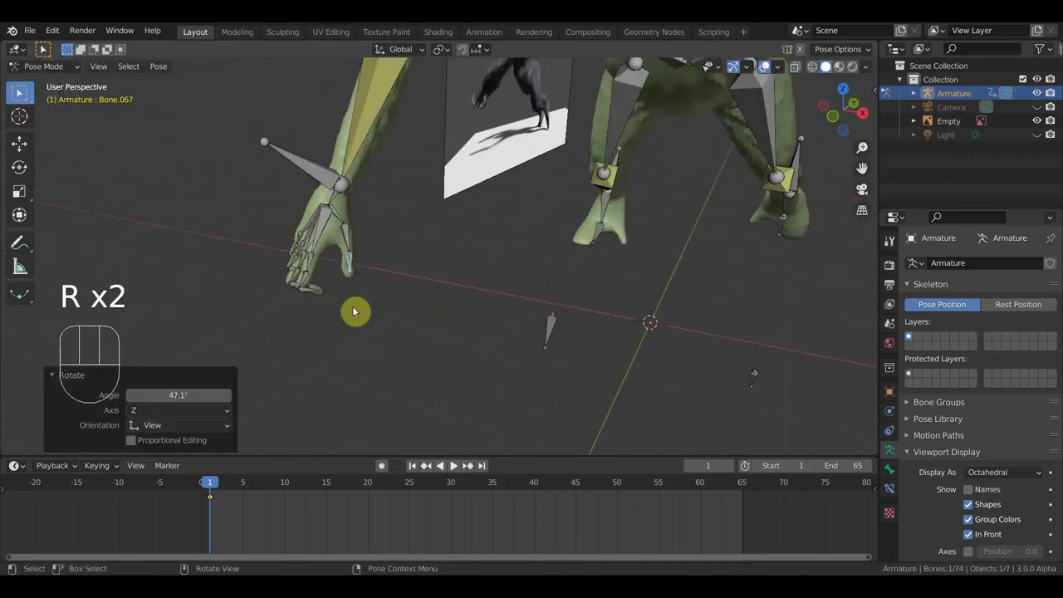
Step: Rotate the second hand's thumb base bone, Bone.066, towards the palm, and fine-tune it from another angle by about -4.7°
{"action": "left_click", "coordinate": [349, 241]}
{"action": "key", "text": "r"}
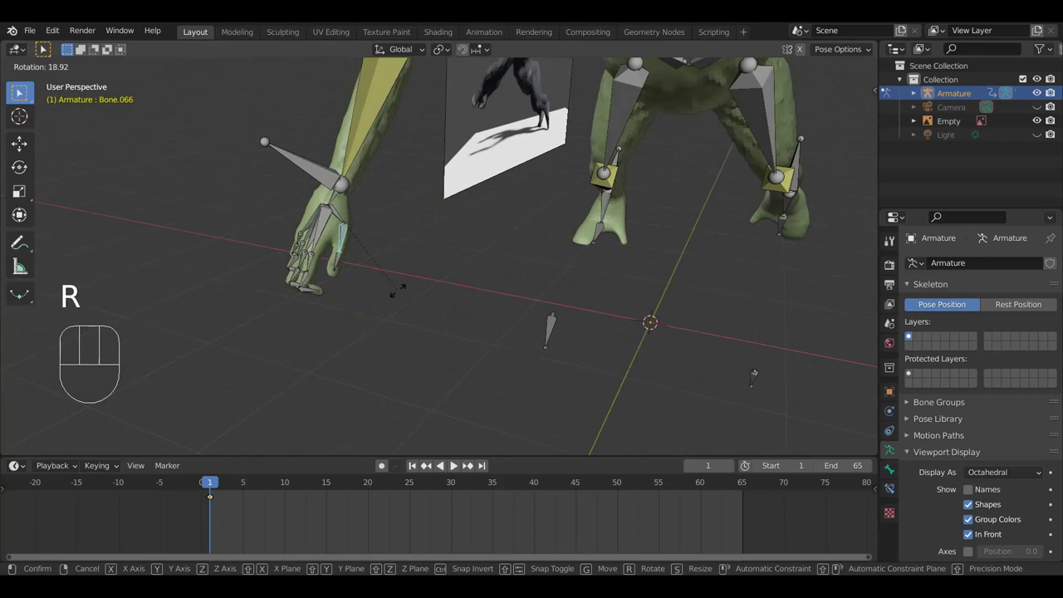
{"action": "left_click", "coordinate": [393, 291]}
{"action": "middle_click_drag", "start_coordinate": [394, 297], "coordinate": [497, 299]}
{"action": "key", "text": "r"}
{"action": "left_click", "coordinate": [504, 296]}
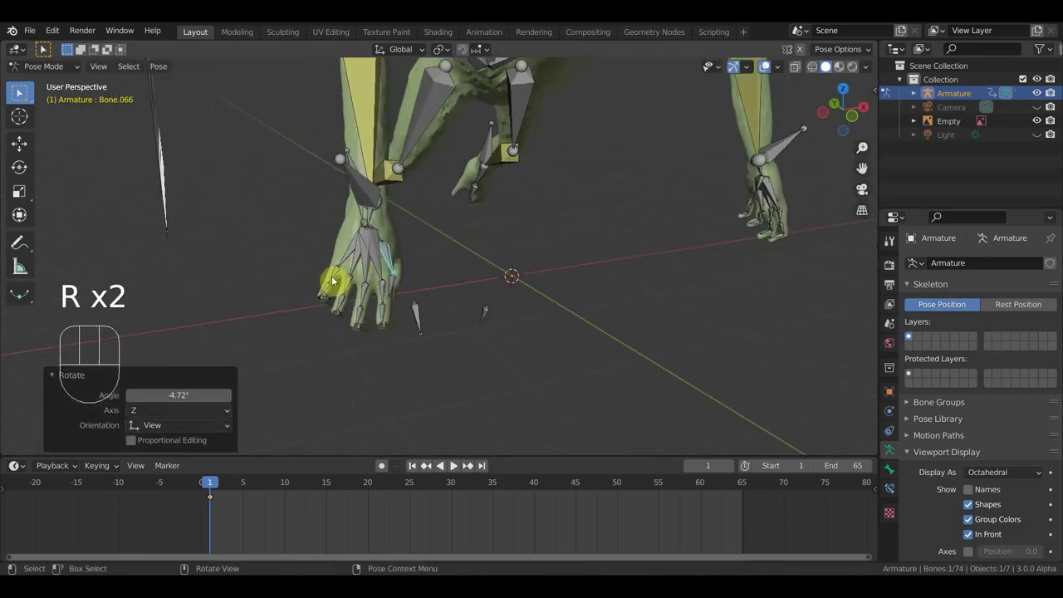
Step: Rotate the second hand's outer fingertip bone, Bone.064, about -13.9°
{"action": "left_click", "coordinate": [387, 291]}
{"action": "key", "text": "r"}
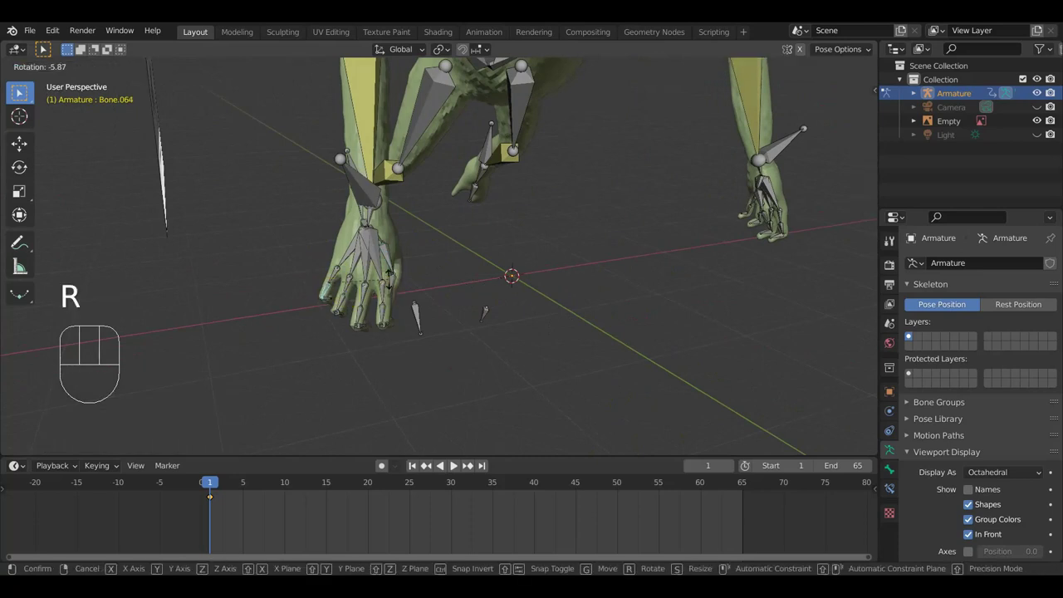
{"action": "left_click", "coordinate": [379, 307]}
{"action": "middle_click_drag", "start_coordinate": [379, 307], "coordinate": [408, 351]}
{"action": "scroll", "coordinate": [485, 324], "scroll_direction": "down", "scroll_amount": 2}
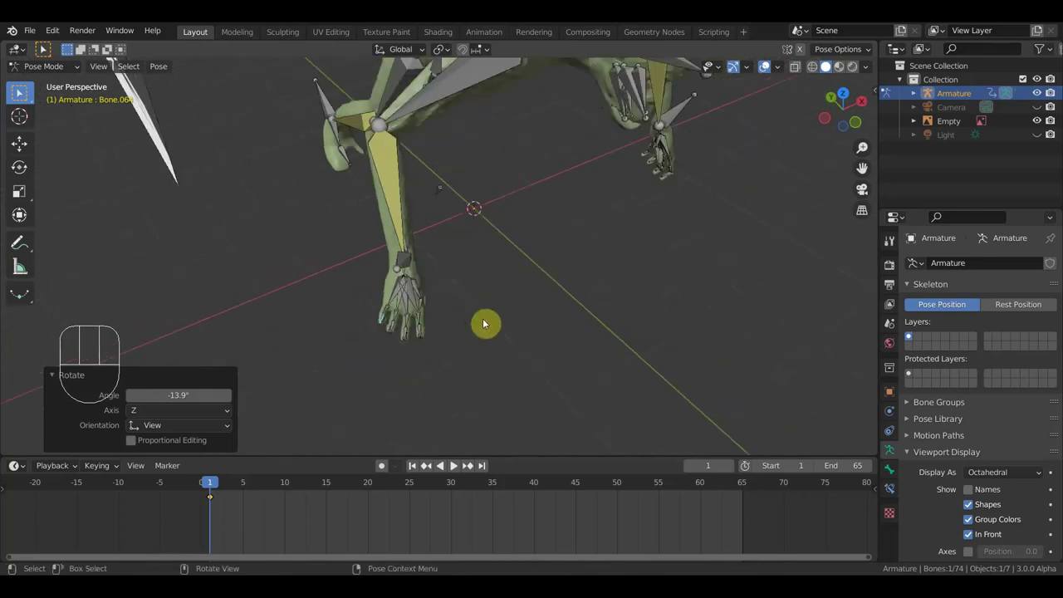
Step: In the right side view, move the first hand's control bone, Bone.032, forward and up by about -1.38 m in Y and 0.52 m in Z
{"action": "key", "text": "KP_3"}
{"action": "scroll", "coordinate": [512, 316], "scroll_direction": "down", "scroll_amount": 3}
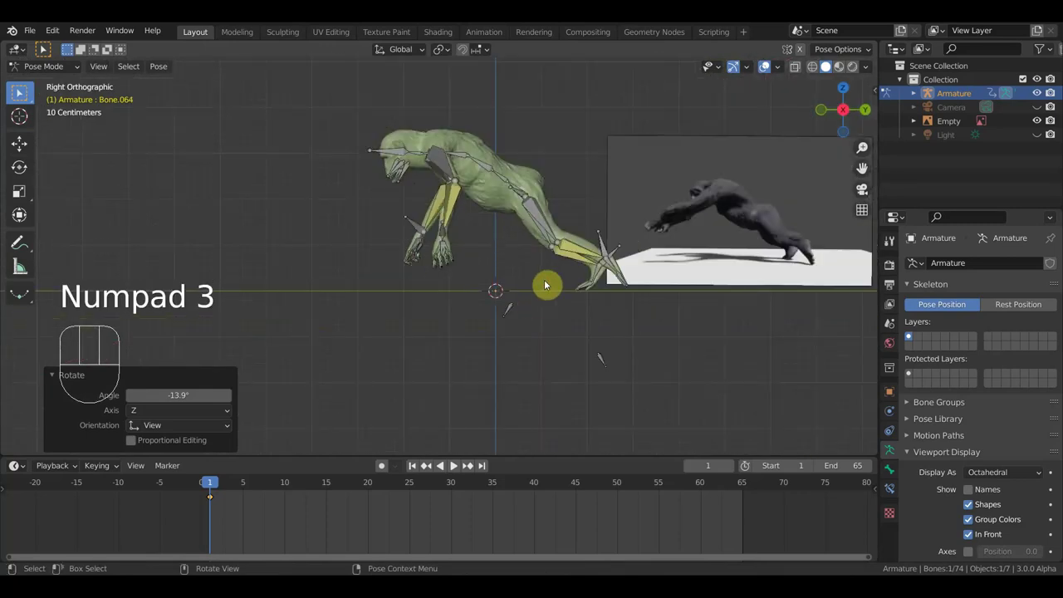
{"action": "middle_click_drag", "start_coordinate": [509, 288], "coordinate": [463, 312], "text": "shift"}
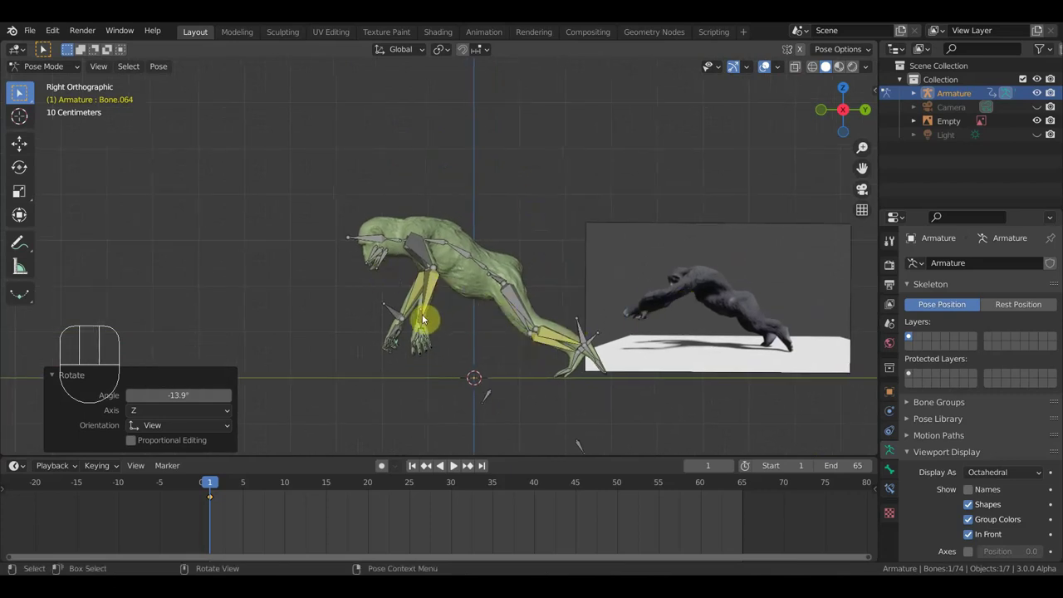
{"action": "left_click", "coordinate": [421, 320]}
{"action": "key", "text": "g"}
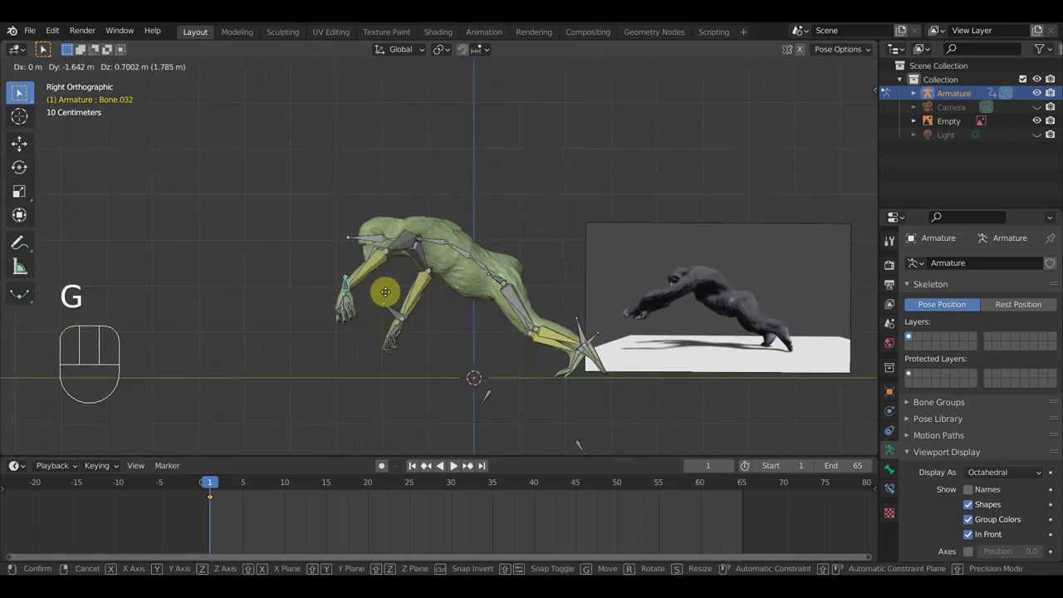
{"action": "left_click", "coordinate": [381, 314]}
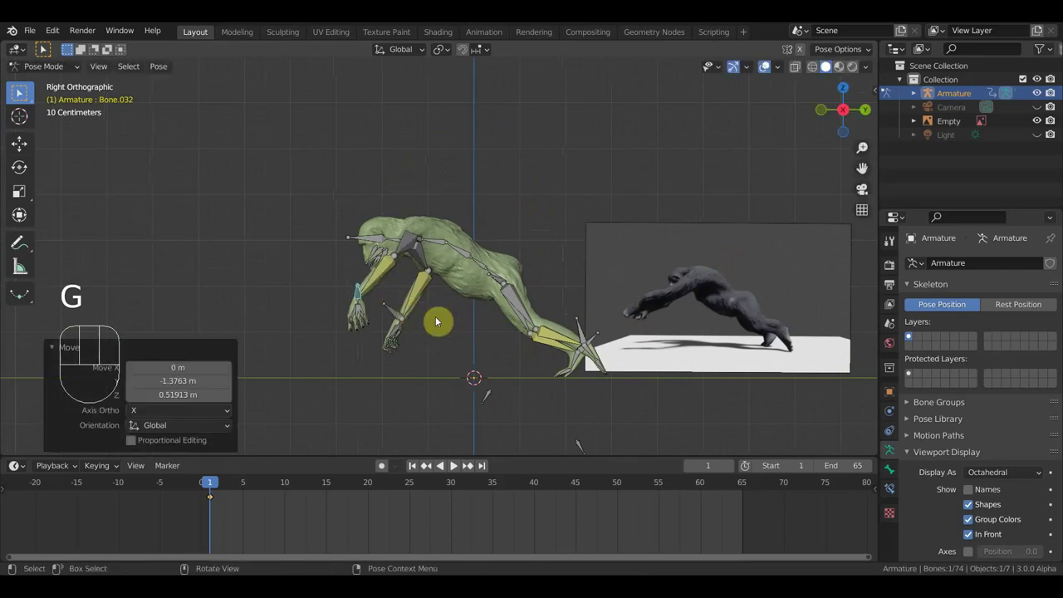
Step: Rotate the first hand's control Bone.032 from several angles, finishing with about 26.9°, and shift it to fit the reaching arm
{"action": "key", "text": "r"}
{"action": "left_click", "coordinate": [378, 358]}
{"action": "middle_click_drag", "start_coordinate": [377, 359], "coordinate": [544, 319]}
{"action": "key", "text": "r"}
{"action": "left_click", "coordinate": [592, 176]}
{"action": "middle_click_drag", "start_coordinate": [592, 176], "coordinate": [627, 313]}
{"action": "key", "text": "r"}
{"action": "left_click", "coordinate": [670, 376]}
{"action": "key", "text": "g"}
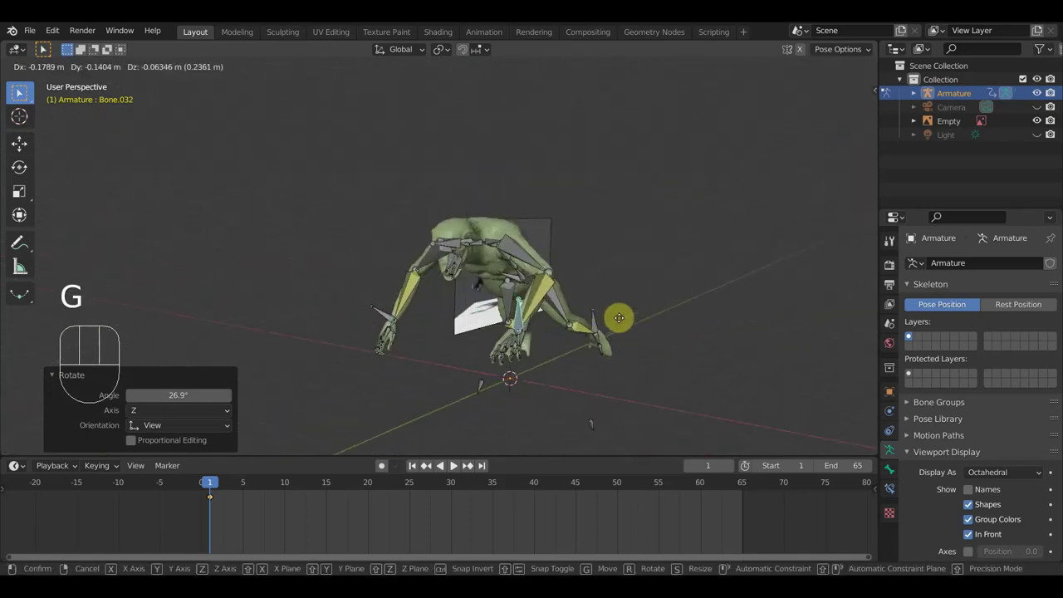
{"action": "left_click", "coordinate": [560, 328]}
Step: Move the second hand's control bone, Bone.068, inward about 1.15 m in X, and forward and up about -1.64 m in Y and 0.71 m in Z
{"action": "middle_click_drag", "start_coordinate": [560, 328], "coordinate": [673, 336]}
{"action": "left_click", "coordinate": [400, 324]}
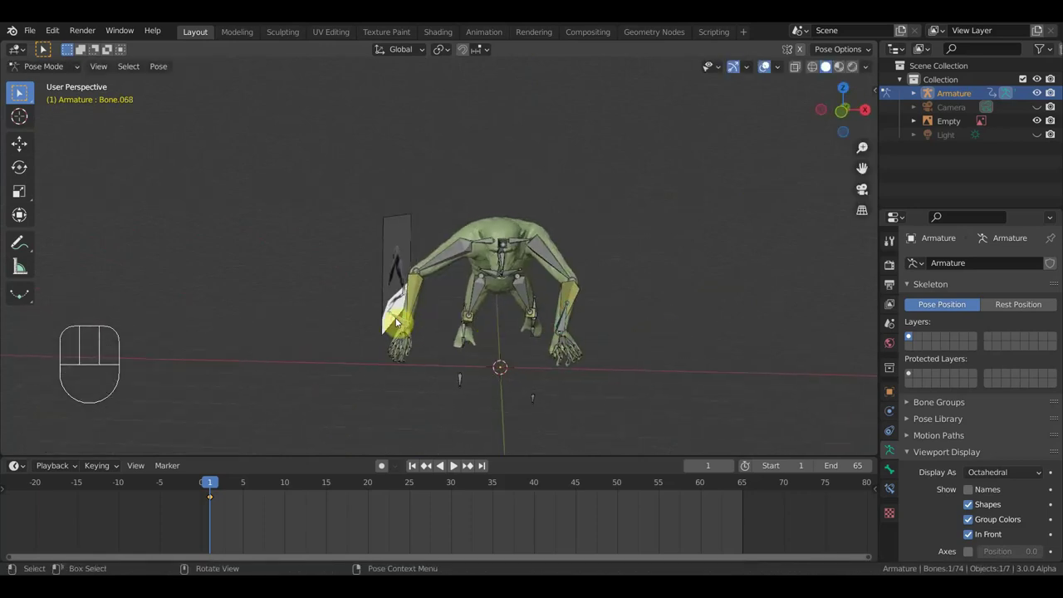
{"action": "key", "text": "g"}
{"action": "left_click", "coordinate": [454, 340]}
{"action": "middle_click_drag", "start_coordinate": [454, 340], "coordinate": [670, 337]}
{"action": "key", "text": "g"}
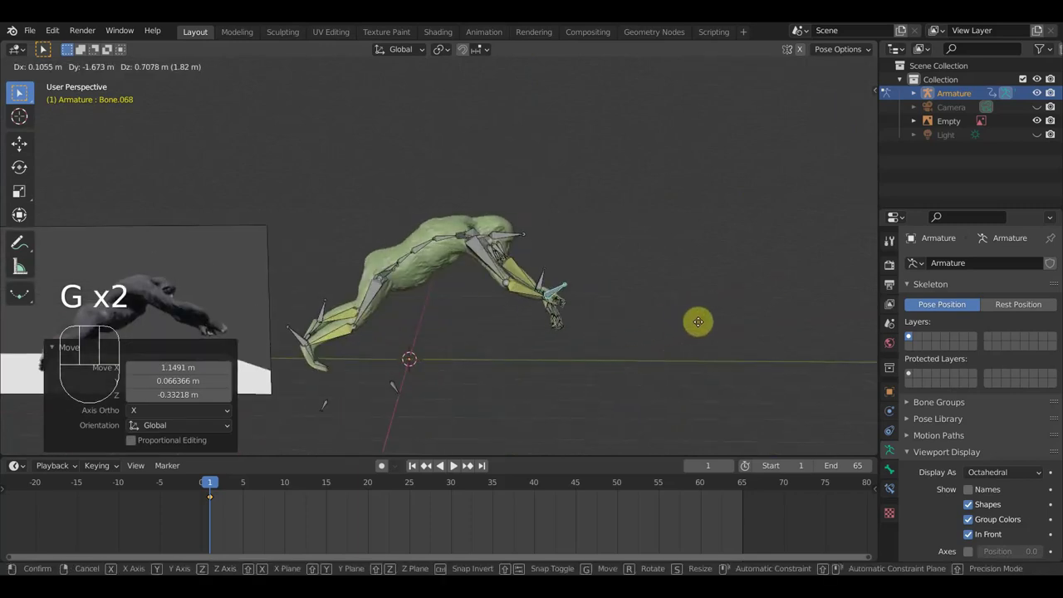
{"action": "left_click", "coordinate": [696, 321]}
Step: Rotate the second hand's control Bone.068 about -62.1° so the hand extends forward
{"action": "key", "text": "r"}
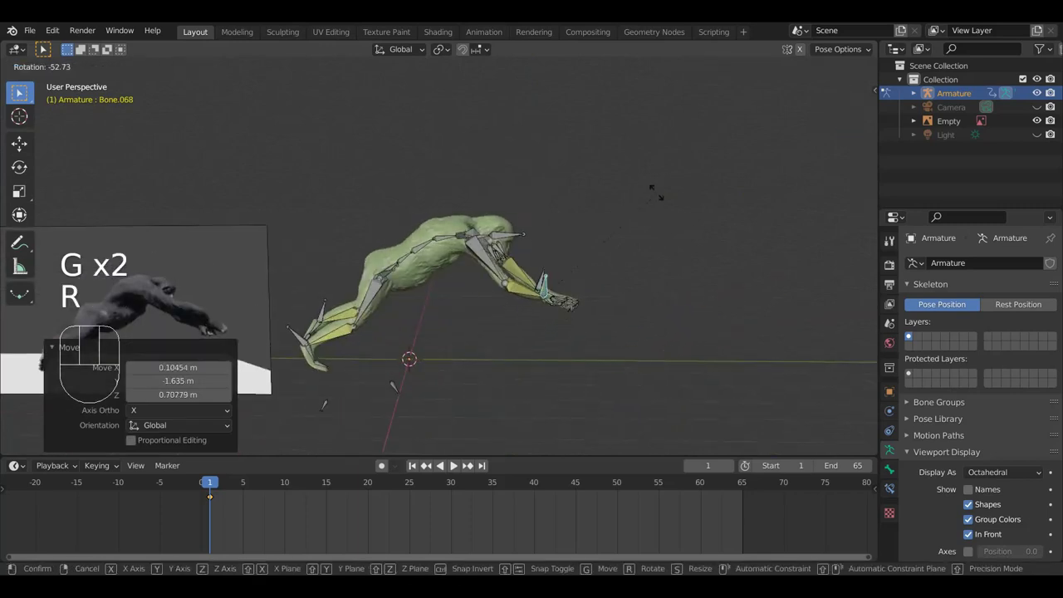
{"action": "left_click", "coordinate": [635, 187]}
{"action": "middle_click_drag", "start_coordinate": [671, 246], "coordinate": [504, 238]}
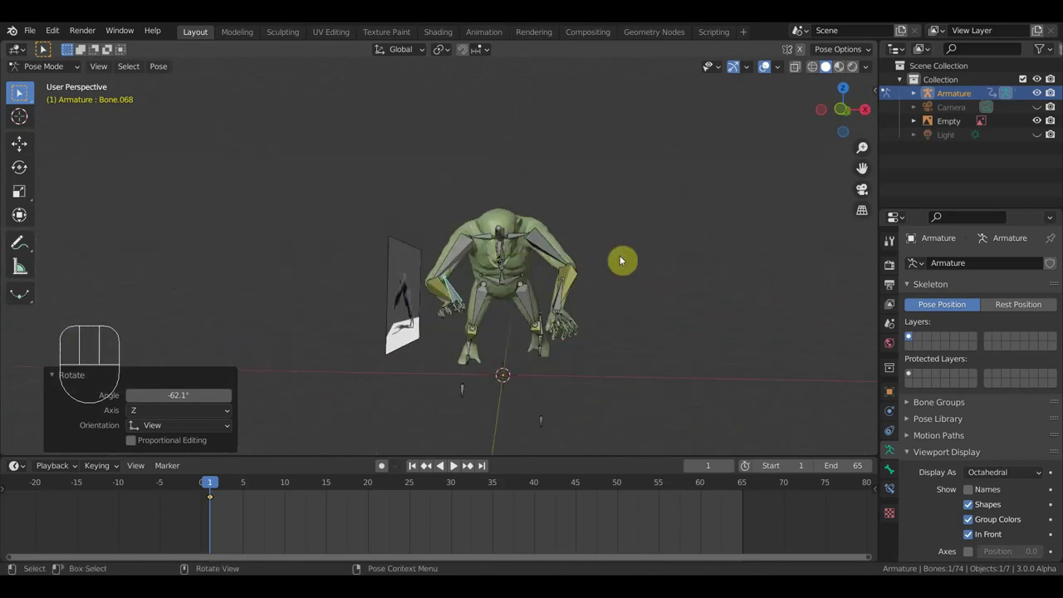
Step: Rotate the thigh bone Bone.008 from the front and from behind, finishing with about -20.9°
{"action": "left_click", "coordinate": [548, 309]}
{"action": "key", "text": "r"}
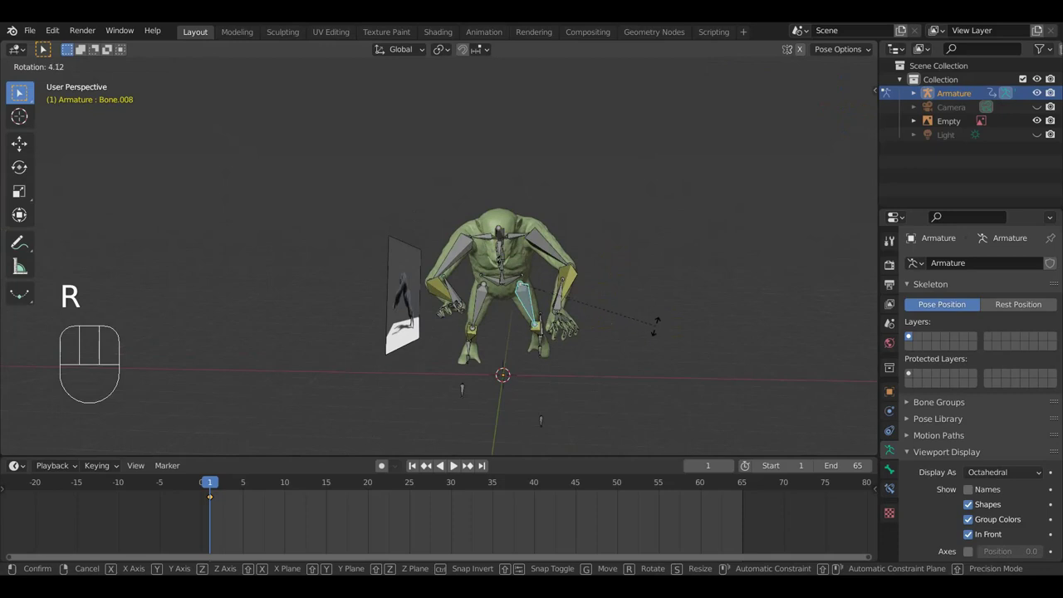
{"action": "left_click", "coordinate": [666, 276]}
{"action": "middle_click_drag", "start_coordinate": [669, 289], "coordinate": [397, 373]}
{"action": "key", "text": "r"}
{"action": "left_click", "coordinate": [464, 294]}
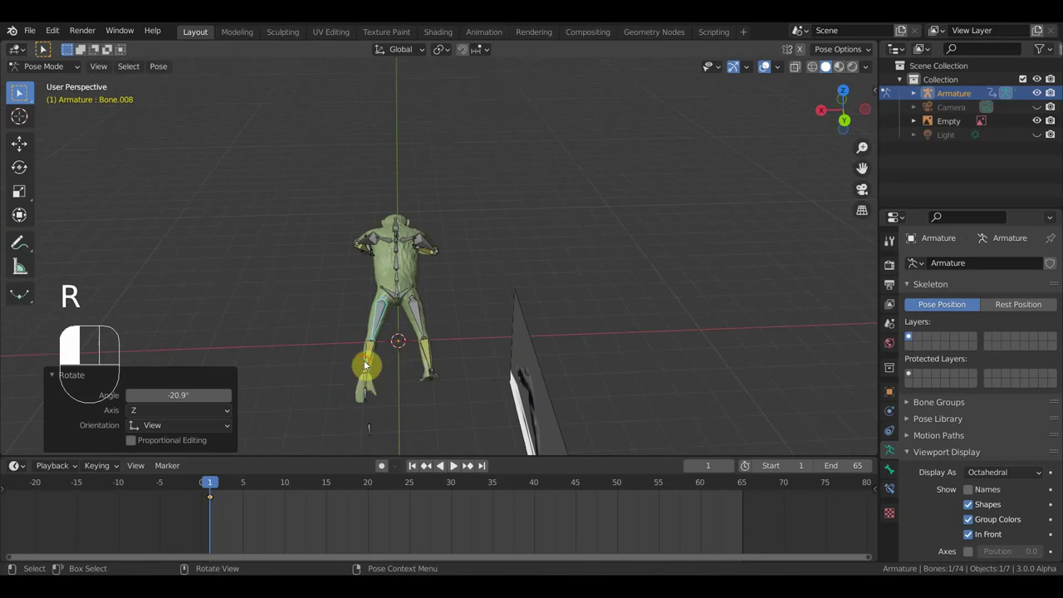
Step: Move both foot controls inward towards the centre line: Bone.041 slightly in negative X and Bone.072 about 0.24 m in X
{"action": "left_click", "coordinate": [366, 365]}
{"action": "key", "text": "g"}
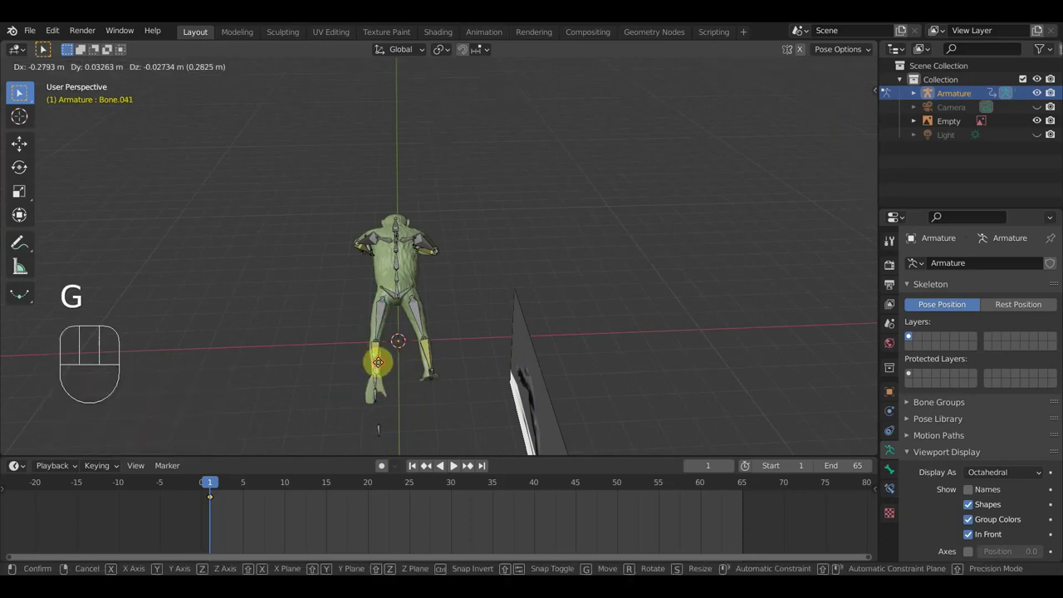
{"action": "left_click", "coordinate": [375, 364]}
{"action": "left_click", "coordinate": [435, 376]}
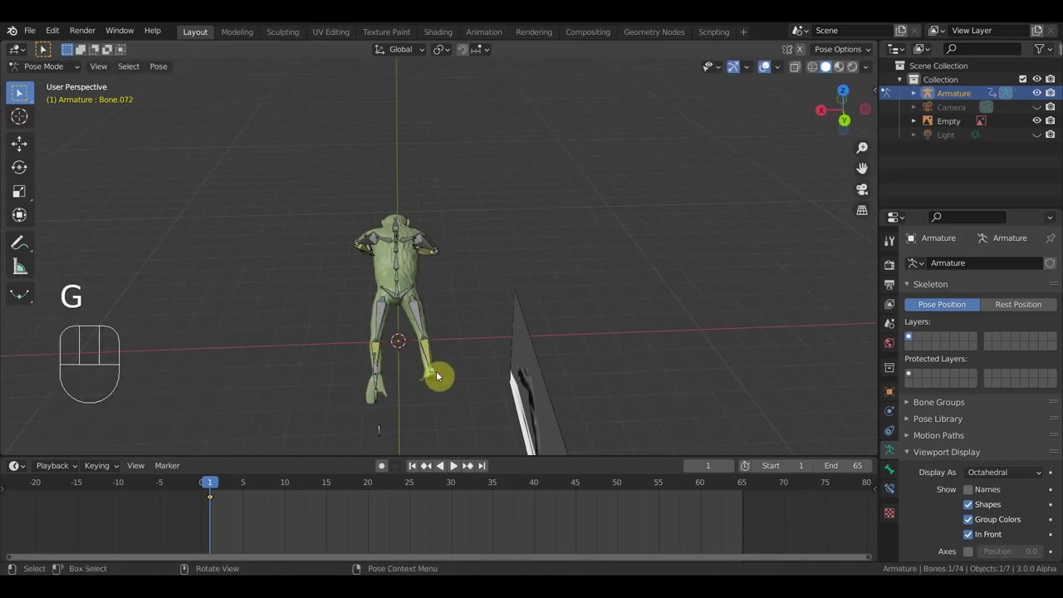
{"action": "key", "text": "g"}
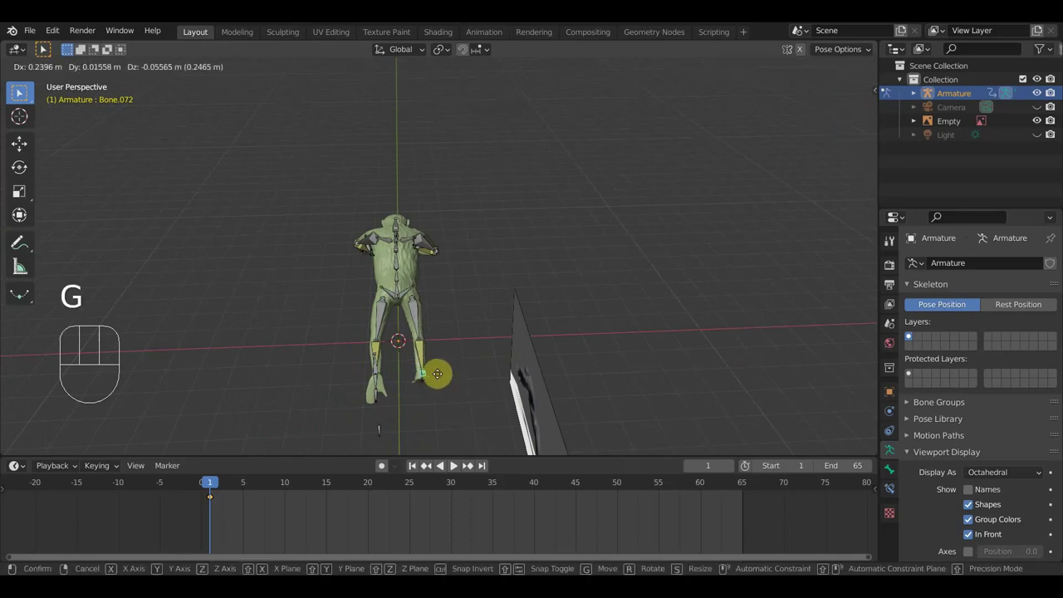
{"action": "left_click", "coordinate": [438, 374]}
Step: Raise the upper spine bone, Bone.004, by about 0.014 m in Y and 0.043 m in Z
{"action": "middle_click_drag", "start_coordinate": [441, 374], "coordinate": [600, 340]}
{"action": "scroll", "coordinate": [598, 340], "scroll_direction": "up", "scroll_amount": 2}
{"action": "scroll", "coordinate": [597, 331], "scroll_direction": "down", "scroll_amount": 2}
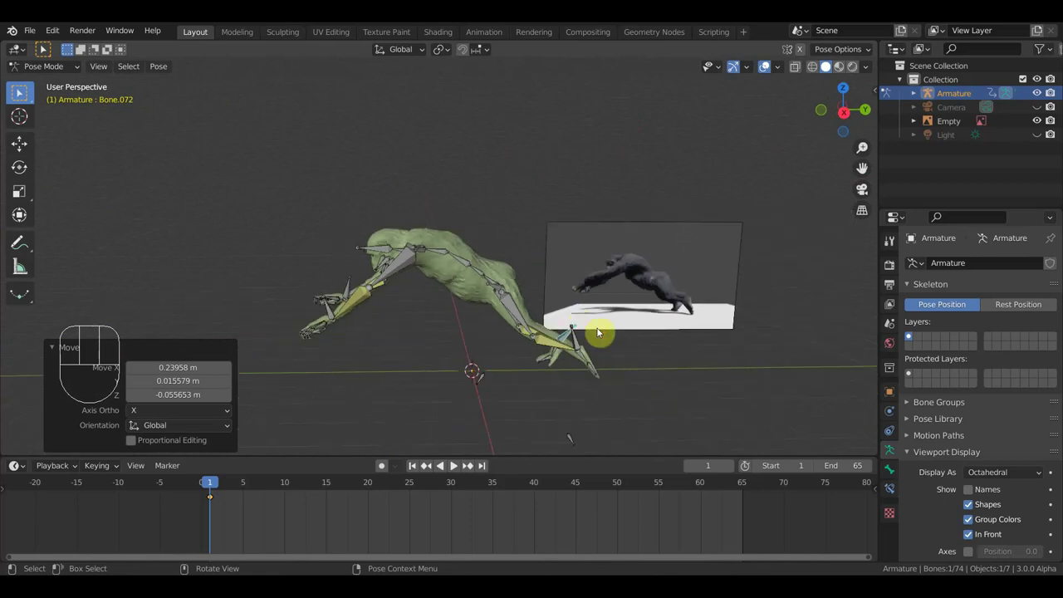
{"action": "key", "text": "KP_1"}
{"action": "scroll", "coordinate": [552, 265], "scroll_direction": "up", "scroll_amount": 3}
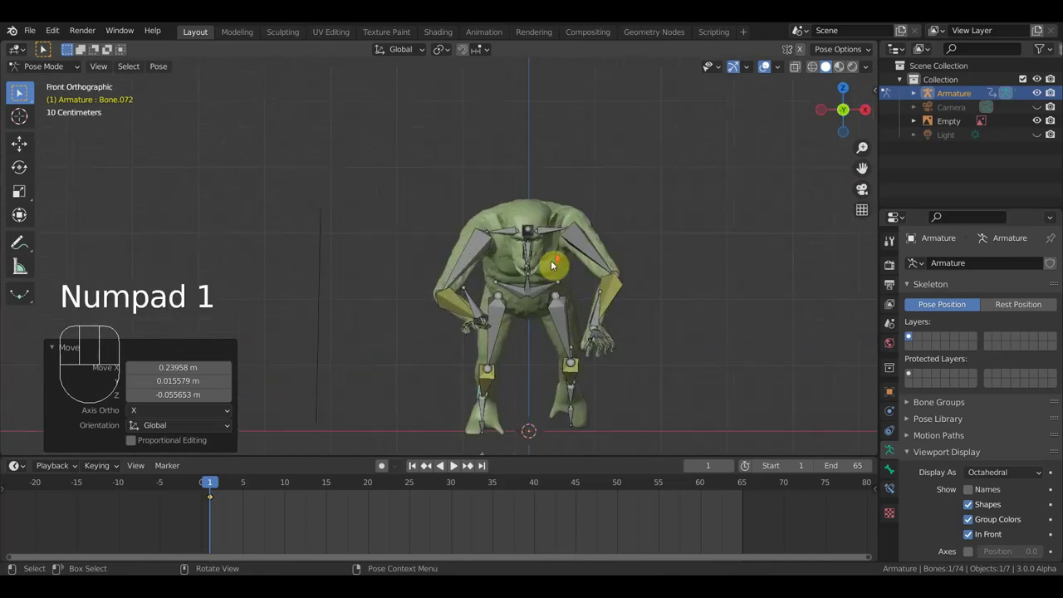
{"action": "middle_click_drag", "start_coordinate": [547, 262], "coordinate": [458, 266]}
{"action": "left_click", "coordinate": [403, 268]}
{"action": "key", "text": "g"}
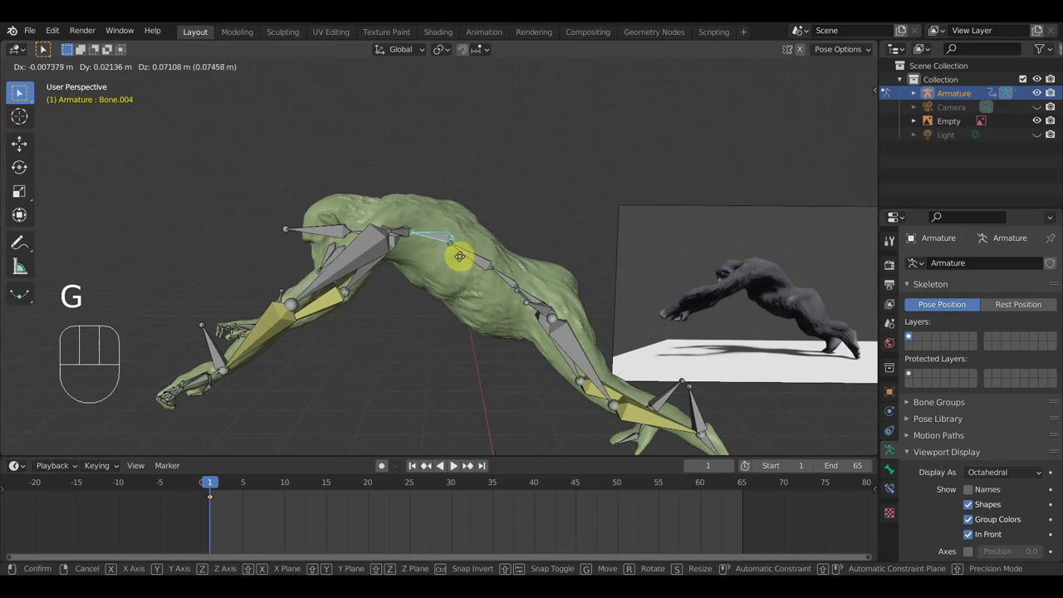
{"action": "left_click", "coordinate": [459, 263]}
Step: Raise the root bone at the hips by about 0.011 m in Y and 0.022 m in Z
{"action": "middle_click_drag", "start_coordinate": [459, 263], "coordinate": [496, 290]}
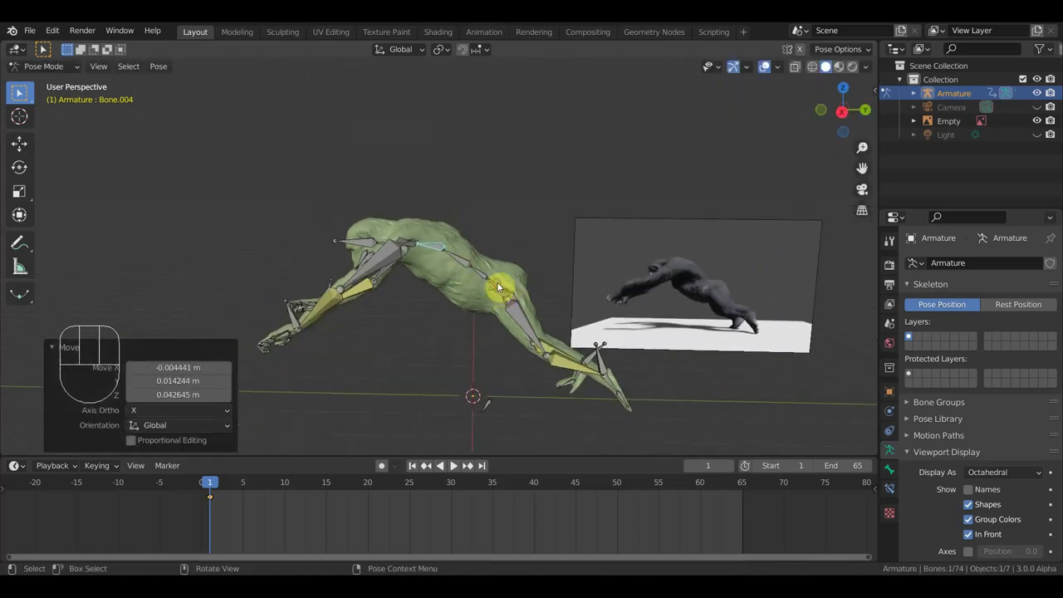
{"action": "left_click", "coordinate": [498, 288]}
{"action": "key", "text": "g"}
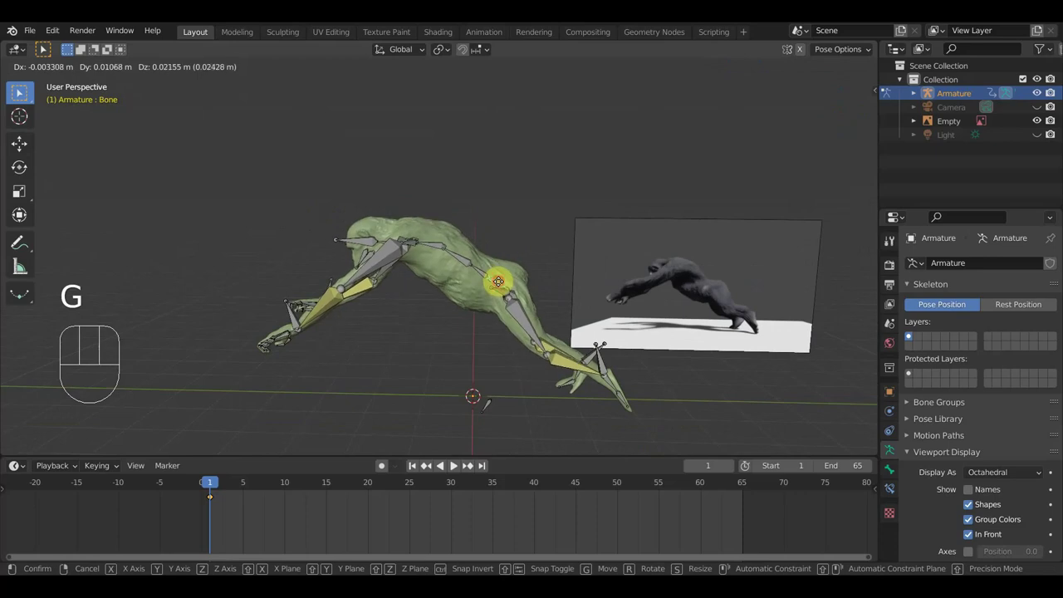
{"action": "left_click", "coordinate": [498, 281]}
Step: Adjust the lower spine bone, Bone.001, from the side, and rotate it about 2.6° in the front view
{"action": "mouse_move", "coordinate": [504, 287]}
{"action": "middle_mouse_down"}
{"action": "mouse_move", "coordinate": [332, 360]}
{"action": "mouse_move", "coordinate": [397, 332]}
{"action": "mouse_move", "coordinate": [420, 306]}
{"action": "mouse_move", "coordinate": [387, 343]}
{"action": "mouse_move", "coordinate": [489, 291]}
{"action": "middle_mouse_up"}
{"action": "scroll", "coordinate": [399, 339], "scroll_direction": "up", "scroll_amount": 3}
{"action": "scroll", "coordinate": [398, 339], "scroll_direction": "down", "scroll_amount": 3}
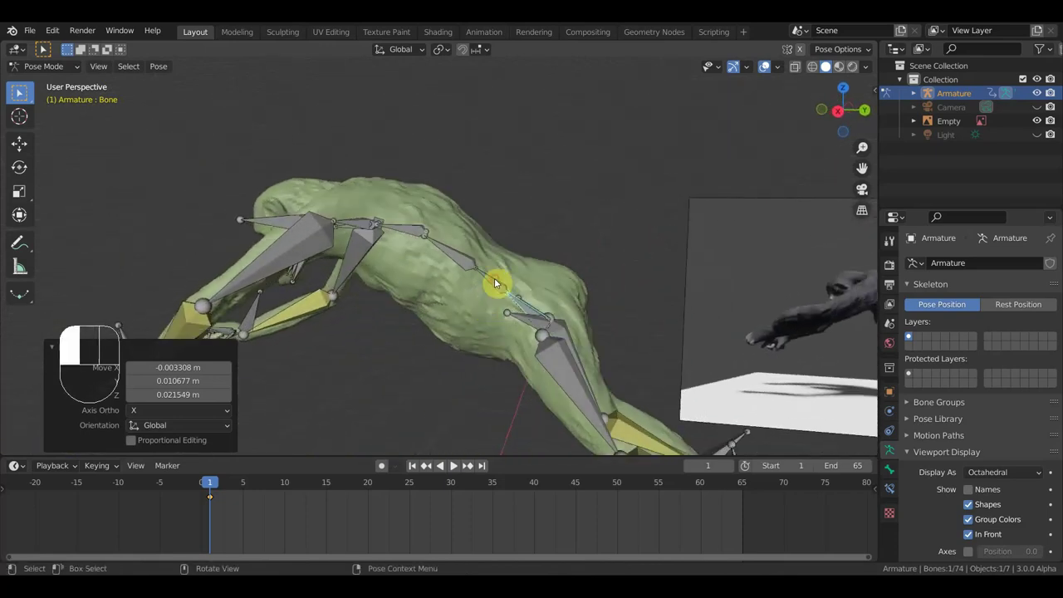
{"action": "left_click", "coordinate": [495, 282]}
{"action": "key", "text": "g"}
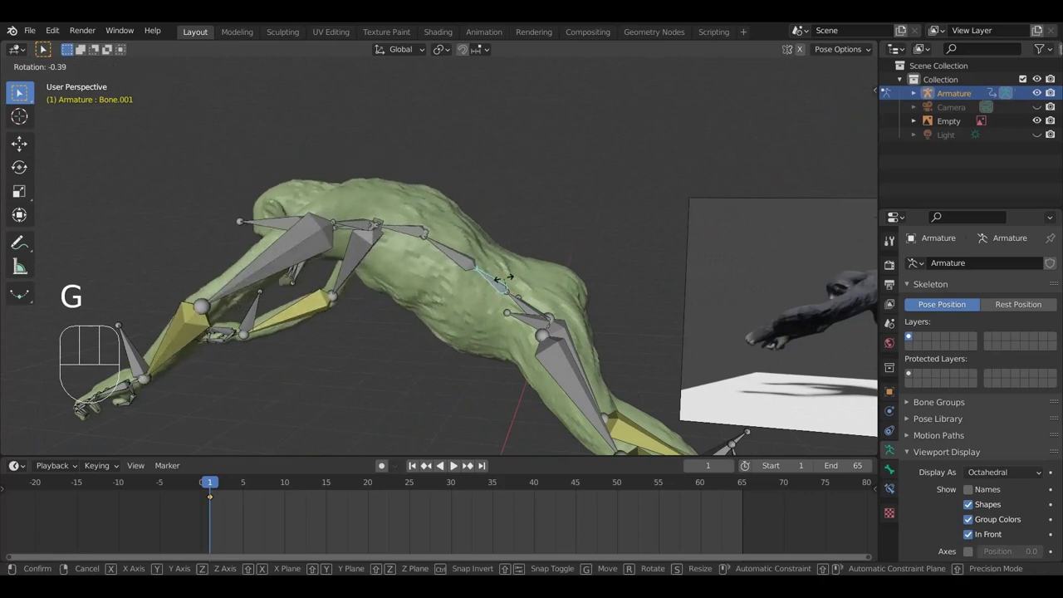
{"action": "left_click", "coordinate": [505, 285]}
{"action": "key", "text": "KP_1"}
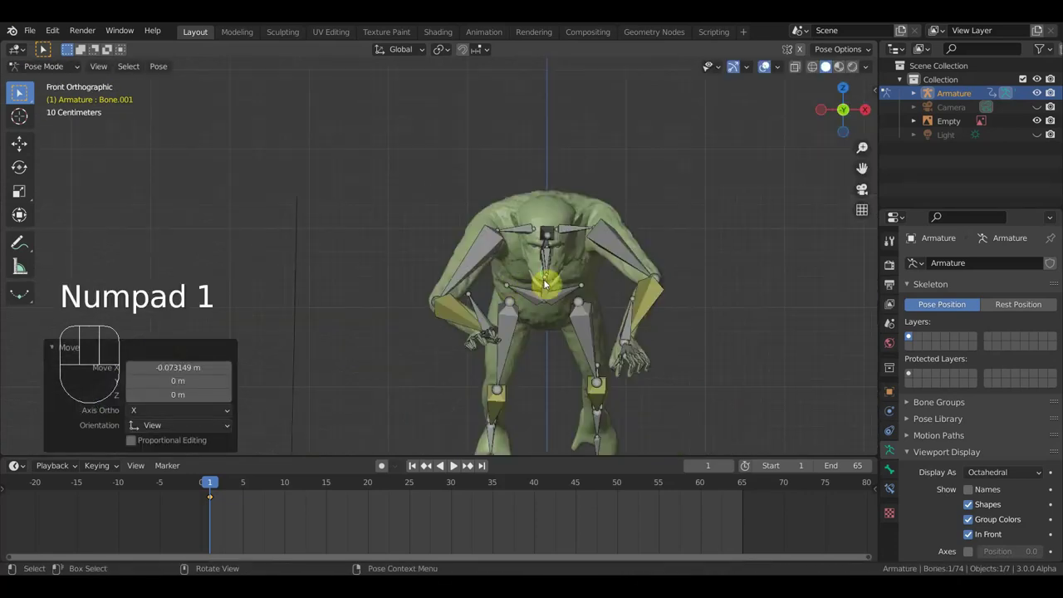
{"action": "key", "text": "r"}
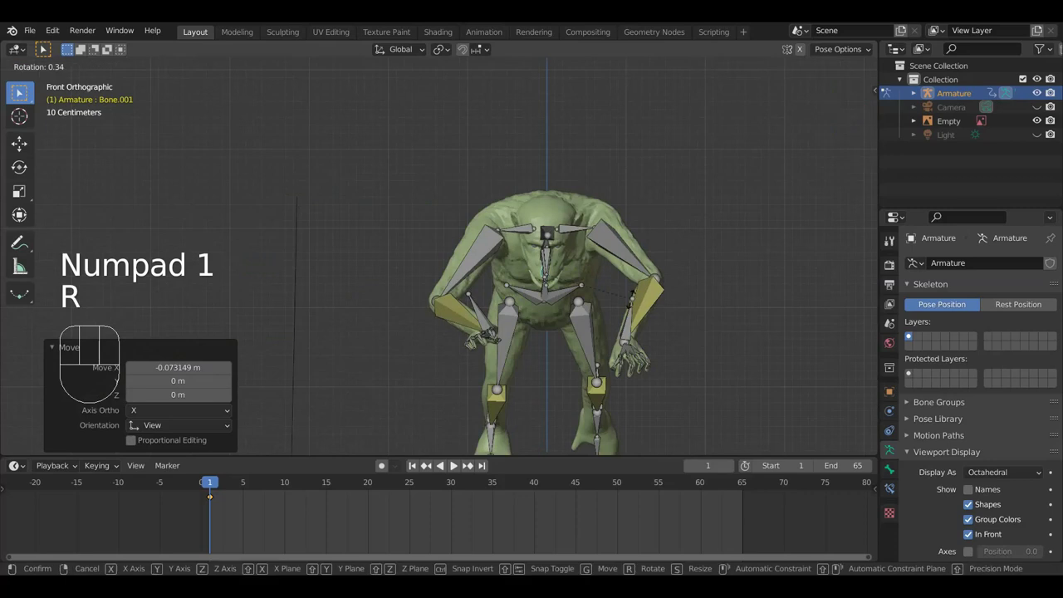
{"action": "left_click", "coordinate": [632, 304]}
Step: Select all bones and insert Location & Rotation keyframes for the pose at frame 1
{"action": "middle_click_drag", "start_coordinate": [636, 289], "coordinate": [464, 277]}
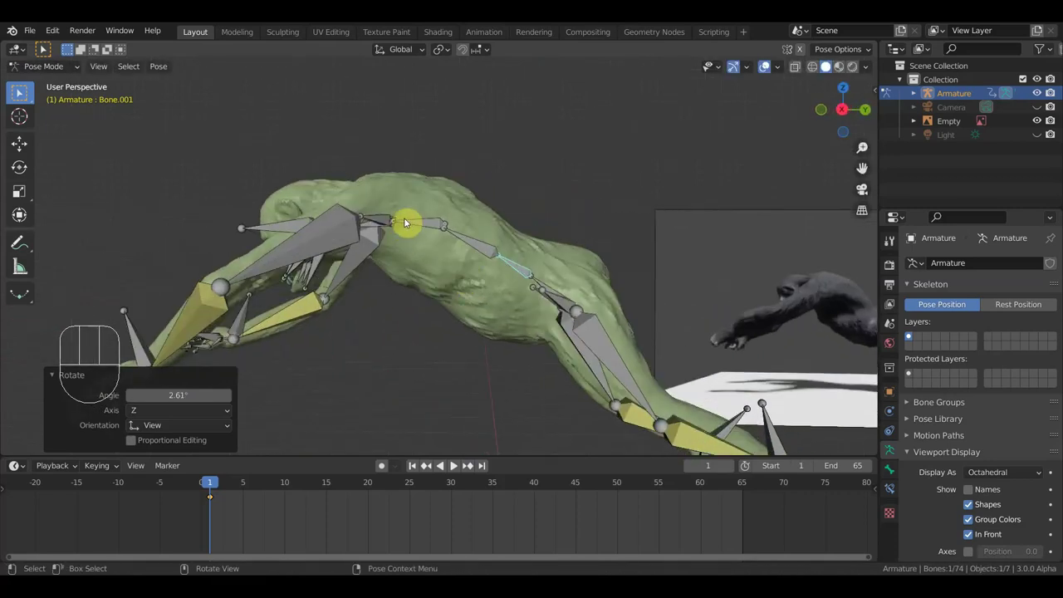
{"action": "key", "text": "KP_3"}
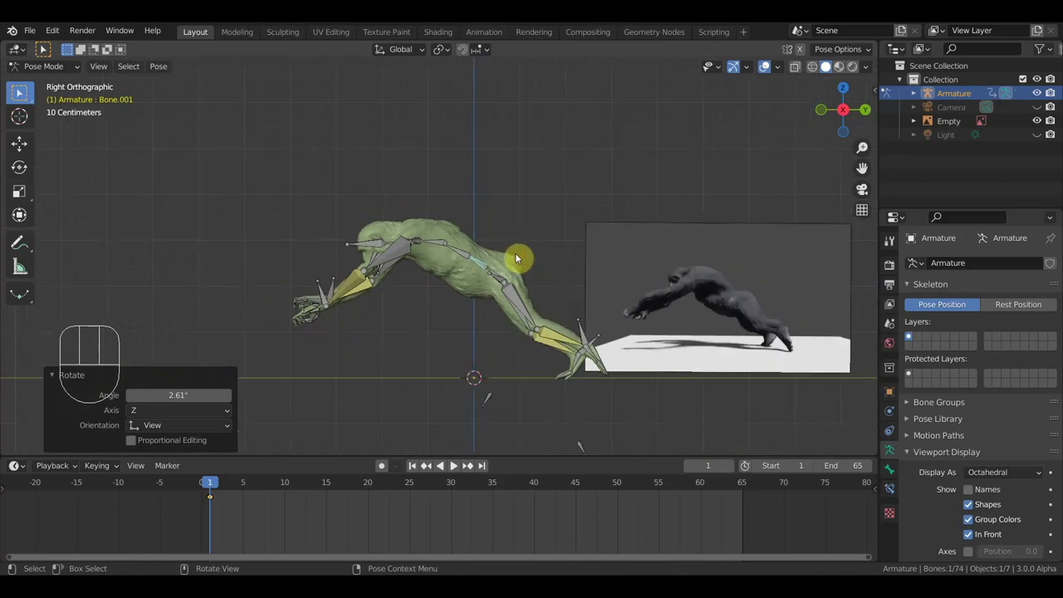
{"action": "key", "text": "a"}
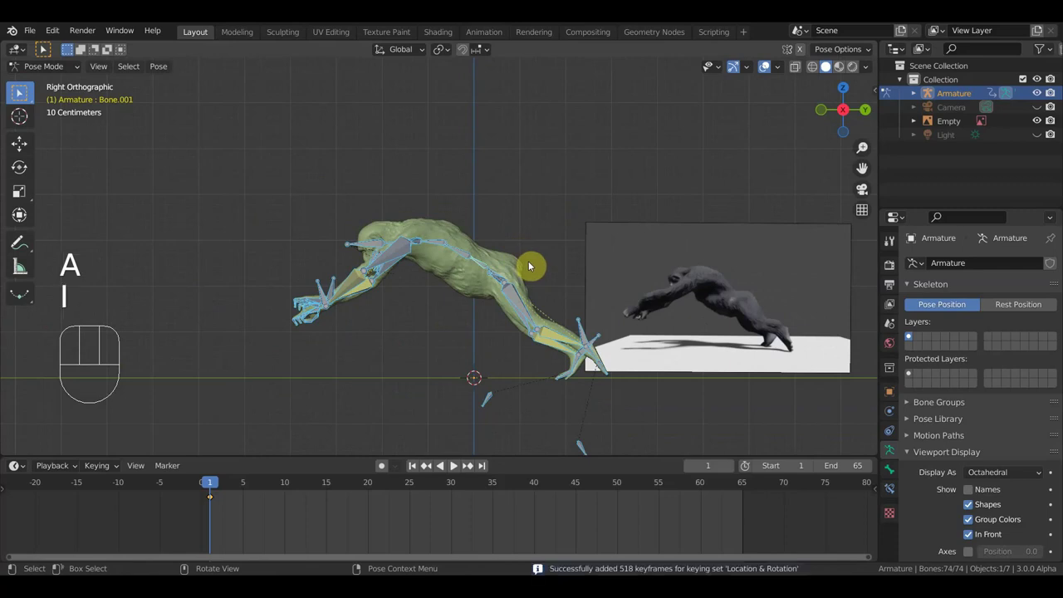
Step: Go to frame 5 and rotate the first hand's control bone, Bone.032, about -39.5°
{"action": "left_click_drag", "start_coordinate": [256, 490], "coordinate": [245, 488]}
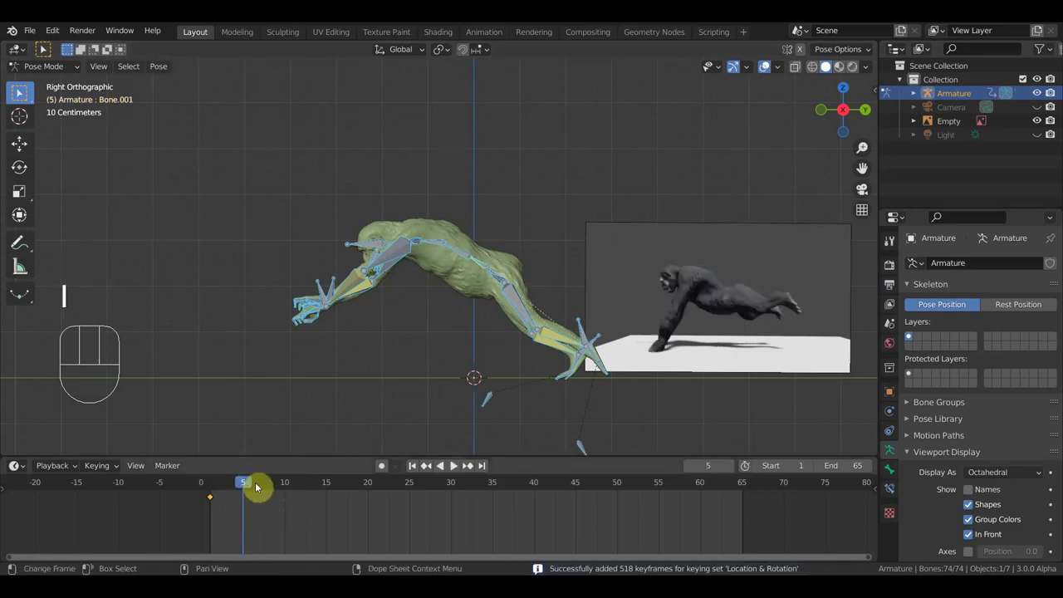
{"action": "left_click", "coordinate": [315, 288]}
{"action": "key", "text": "r"}
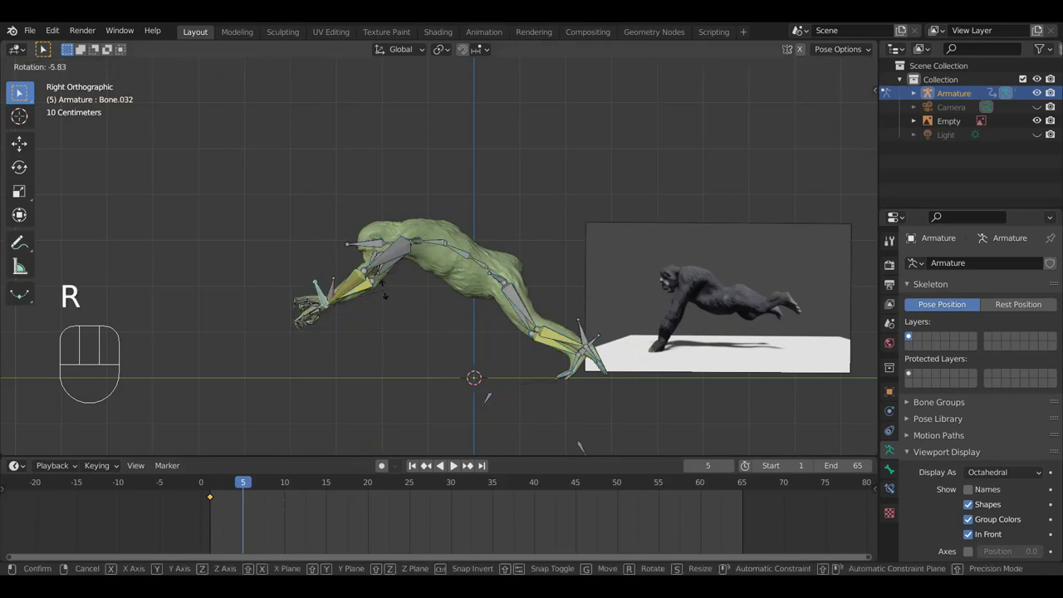
{"action": "left_click", "coordinate": [369, 264]}
Step: Move the first hand's control bone, Bone.032, about 0.905 m in Y and -0.881 m in Z, and rotate it about 4.6°
{"action": "key", "text": "g"}
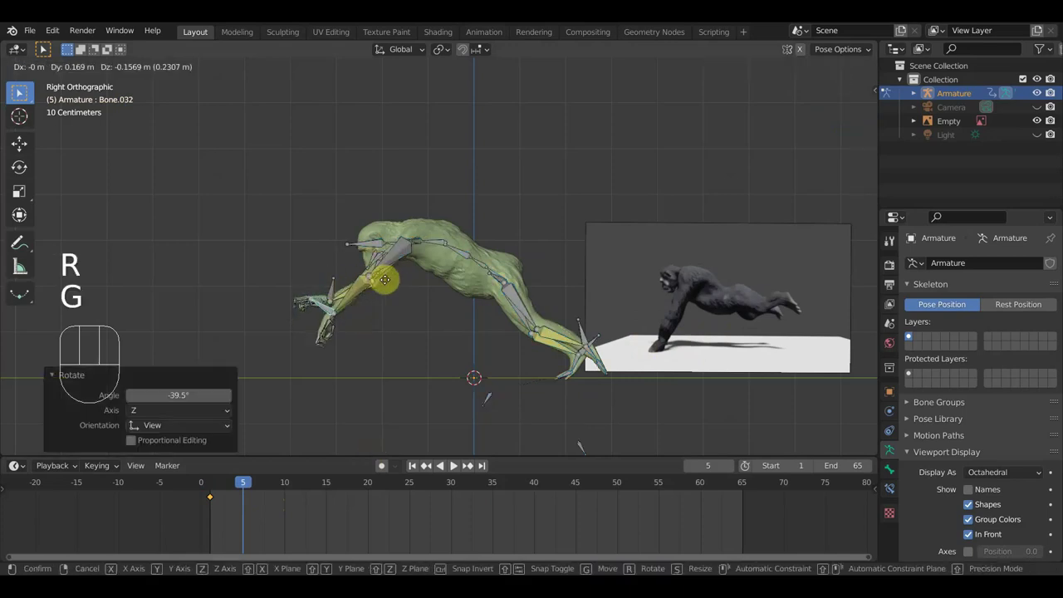
{"action": "left_click", "coordinate": [419, 314]}
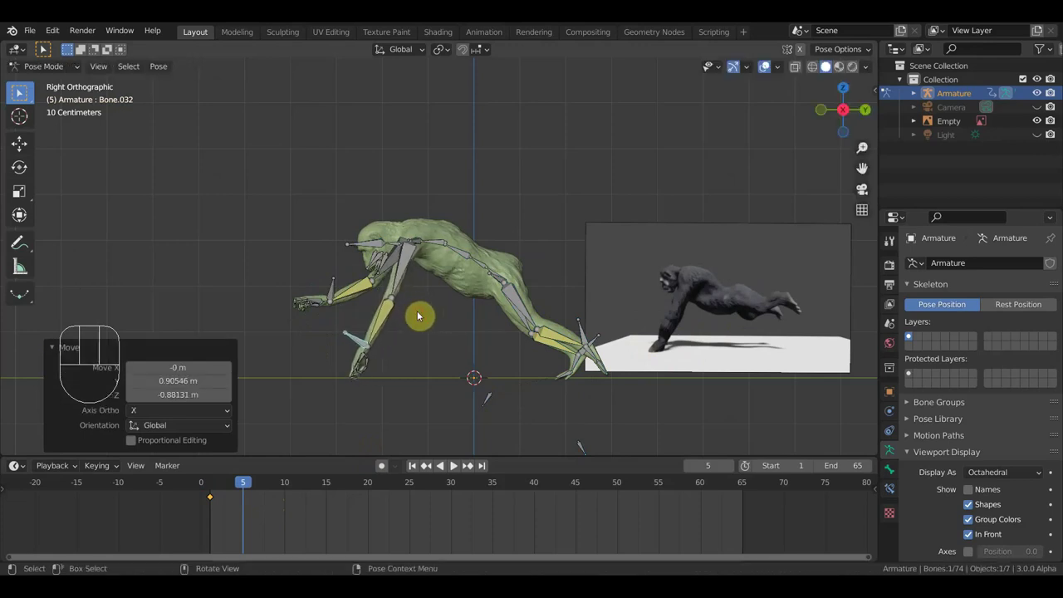
{"action": "key", "text": "r"}
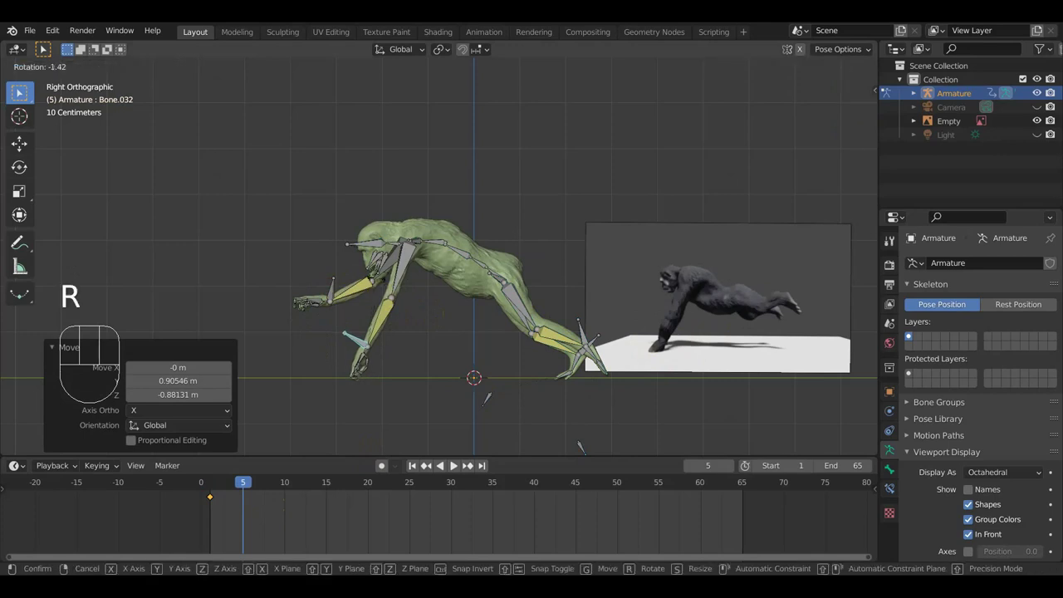
{"action": "left_click", "coordinate": [351, 290]}
Step: Rotate the second hand's control bone, Bone.068, about -39.5°, move it about 0.93 m in Y and -1.062 m in Z, and refine its rotation
{"action": "left_click", "coordinate": [371, 285]}
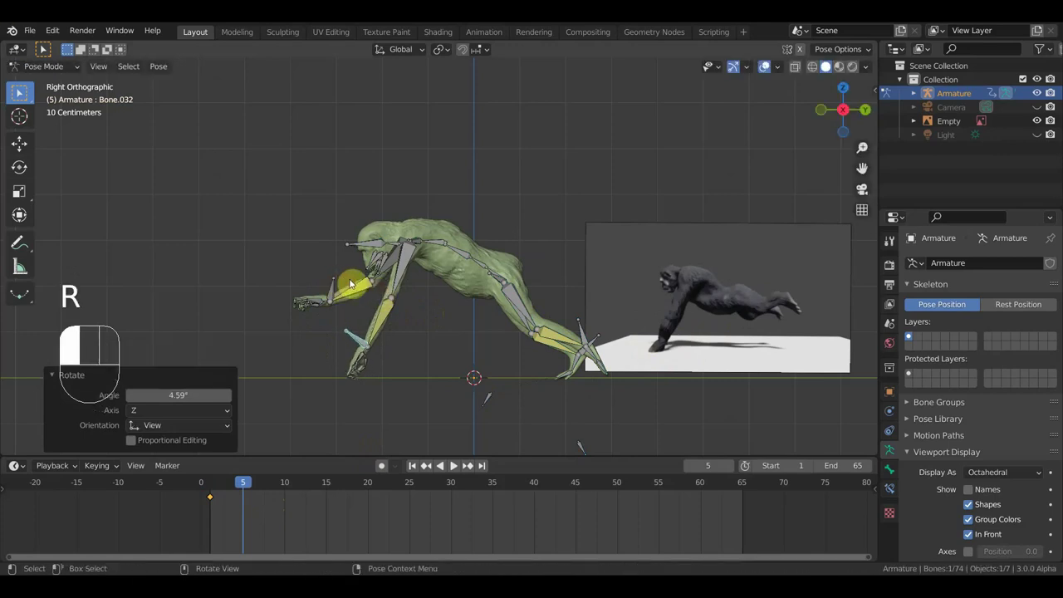
{"action": "key", "text": "r"}
{"action": "left_click", "coordinate": [356, 253]}
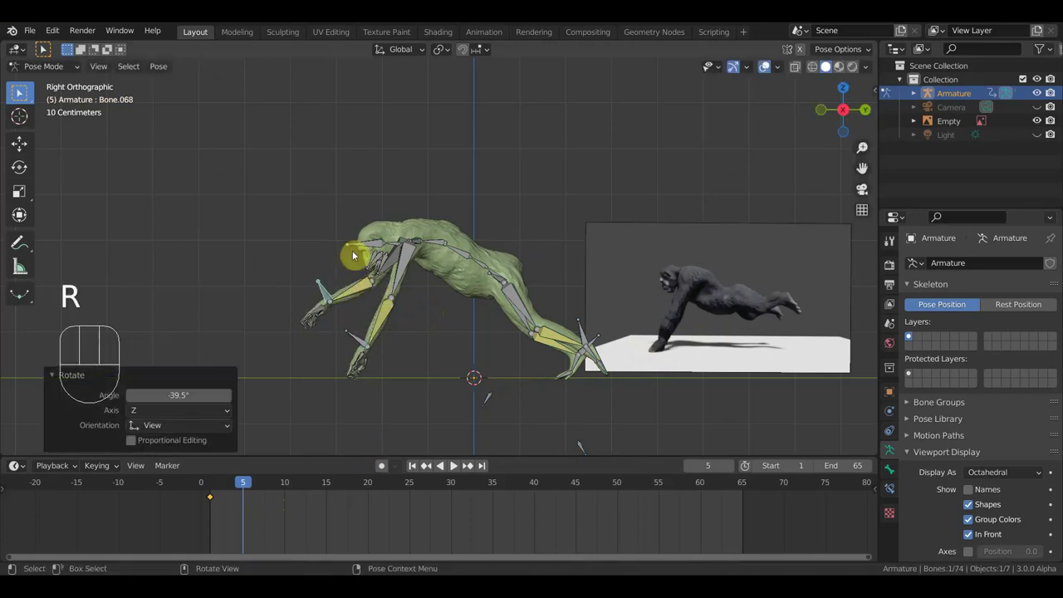
{"action": "key", "text": "g"}
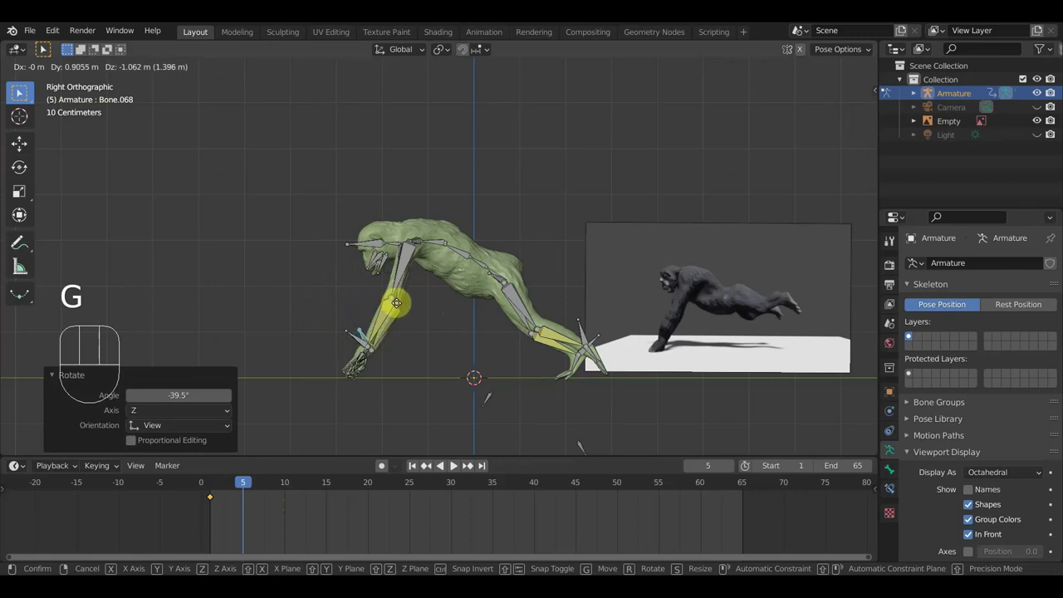
{"action": "left_click", "coordinate": [398, 308]}
{"action": "key", "text": "r"}
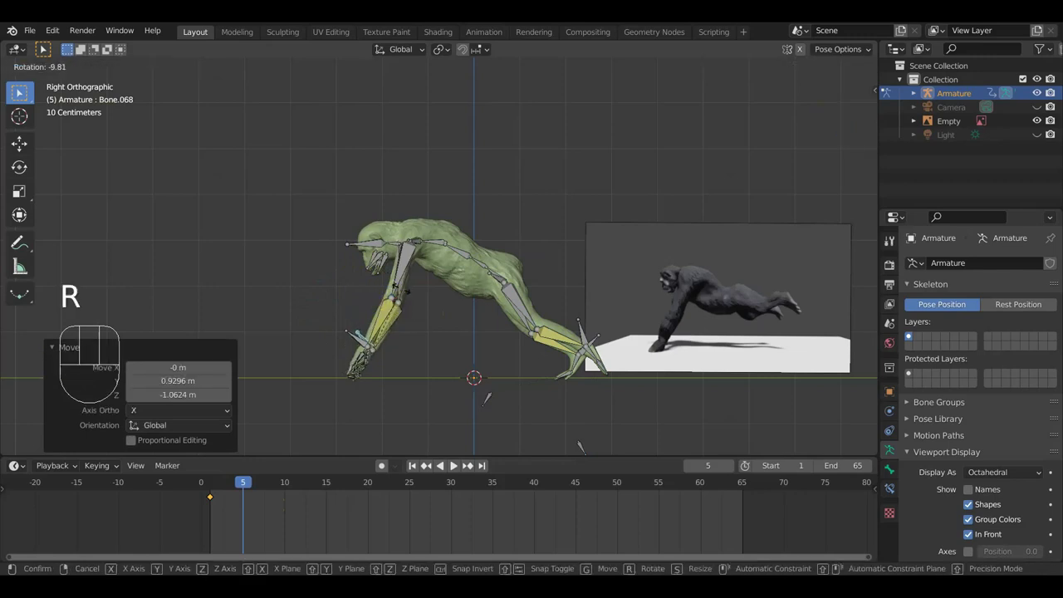
{"action": "left_click", "coordinate": [402, 294]}
Step: Raise the upper spine bone, Bone.004, by about 0.048 m in Z
{"action": "left_click", "coordinate": [432, 241]}
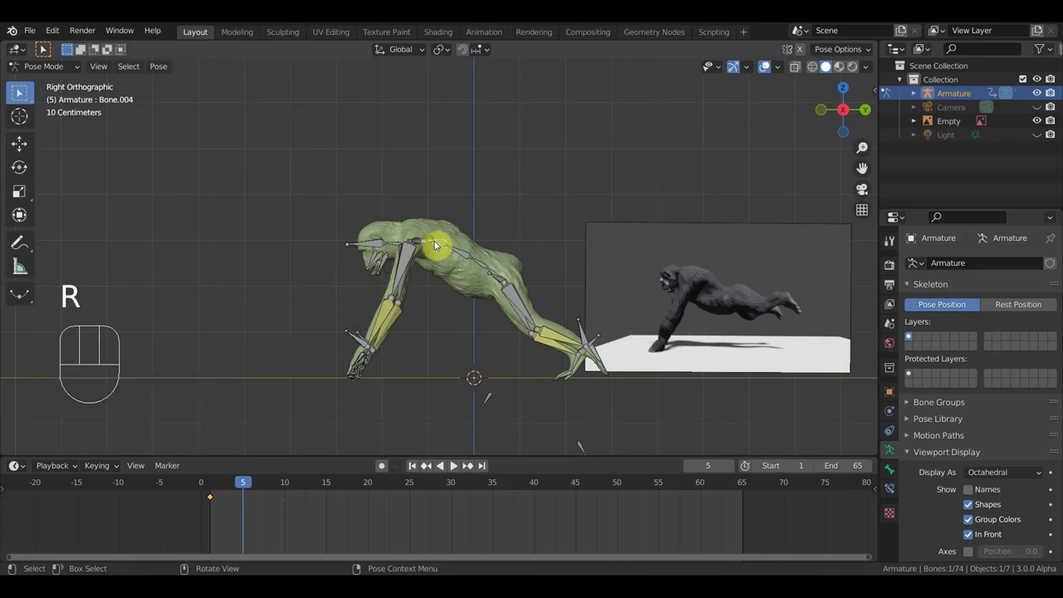
{"action": "key", "text": "g"}
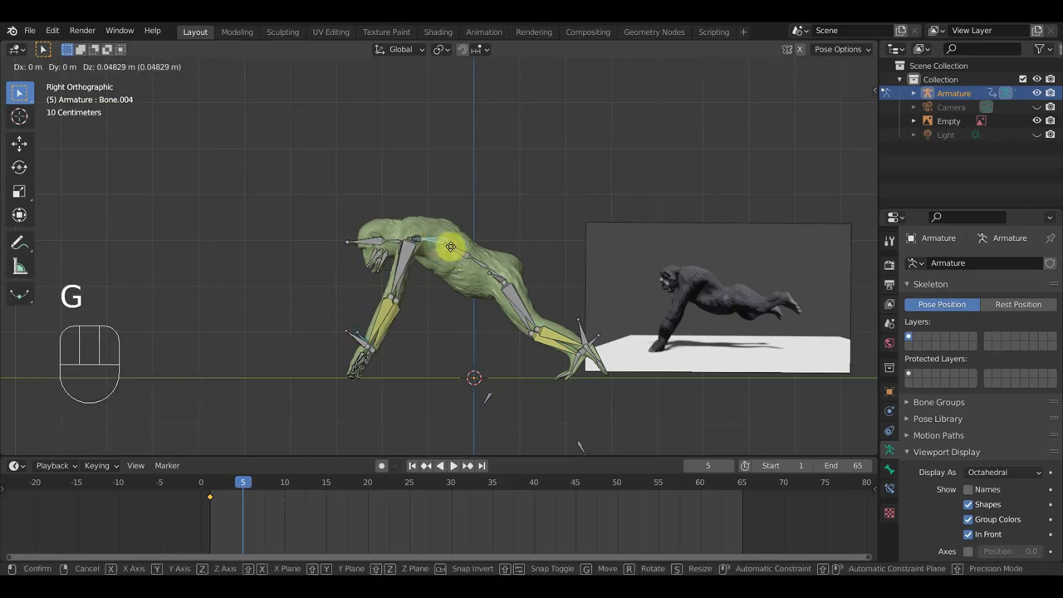
{"action": "left_click", "coordinate": [450, 245]}
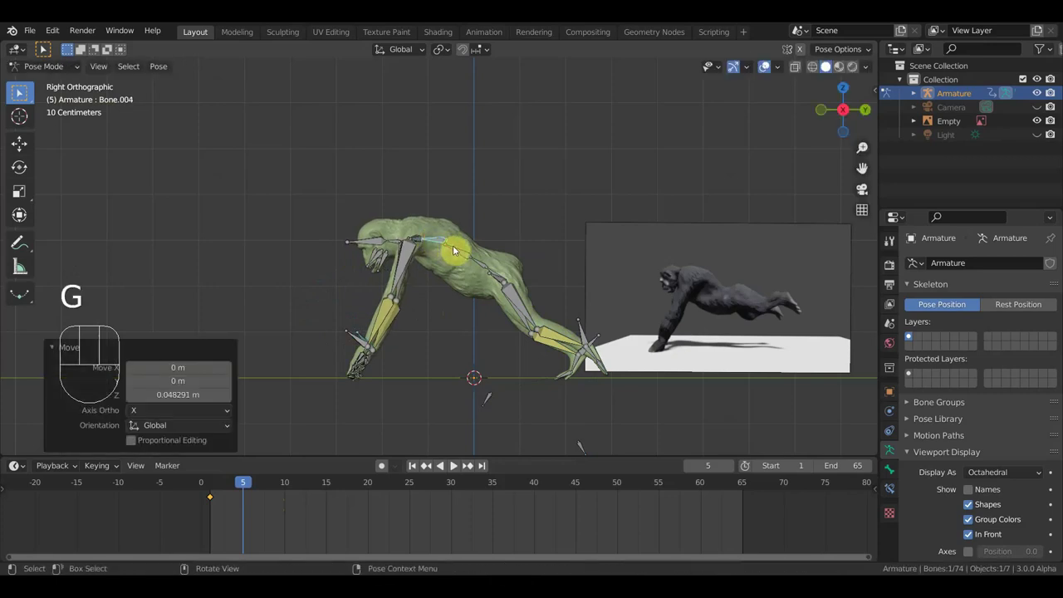
Step: Move the root bone at the hips about -0.012 m in Y and 0.302 m in Z in the side view
{"action": "left_click", "coordinate": [469, 254]}
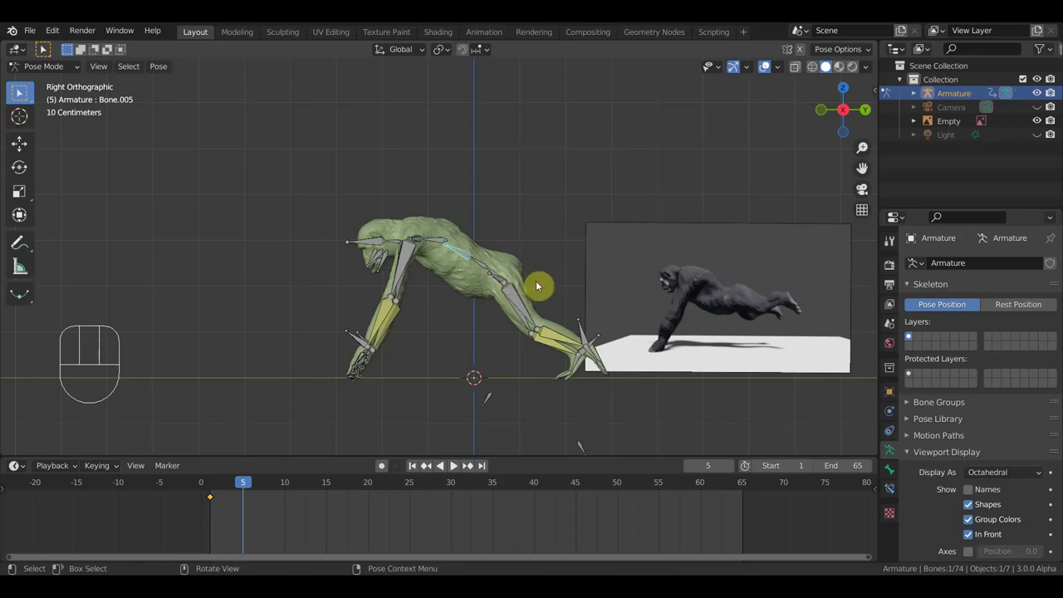
{"action": "left_click", "coordinate": [496, 274]}
{"action": "middle_click_drag", "start_coordinate": [518, 281], "coordinate": [403, 332]}
{"action": "left_click", "coordinate": [462, 297]}
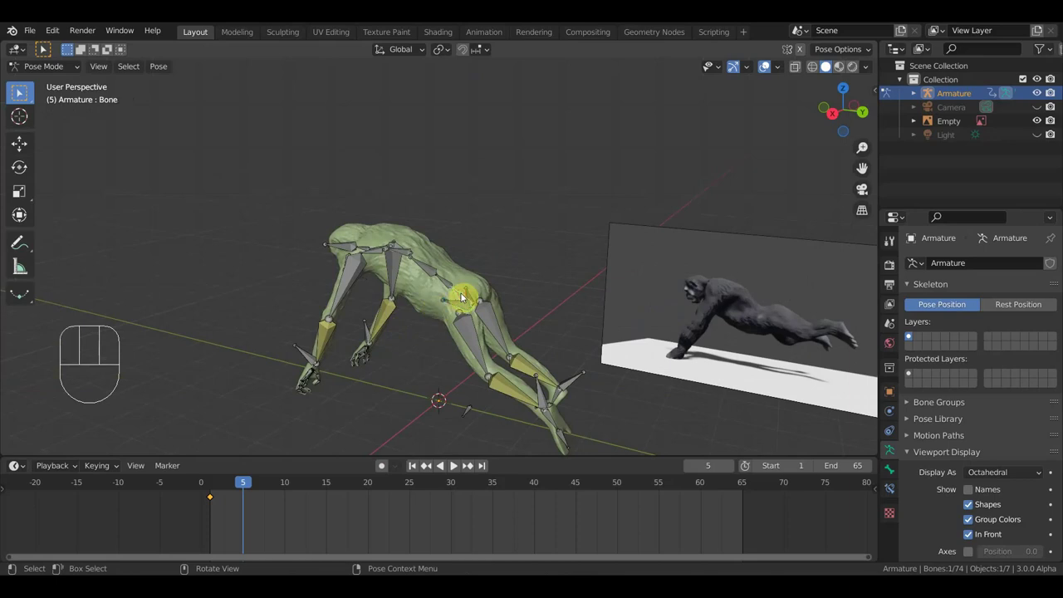
{"action": "key", "text": "KP_3"}
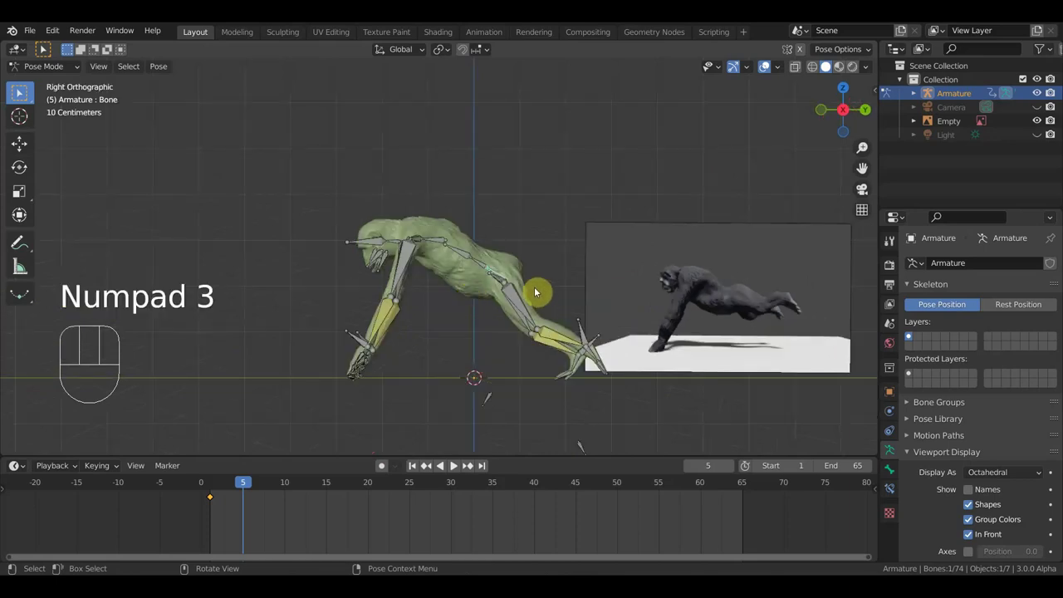
{"action": "key", "text": "g"}
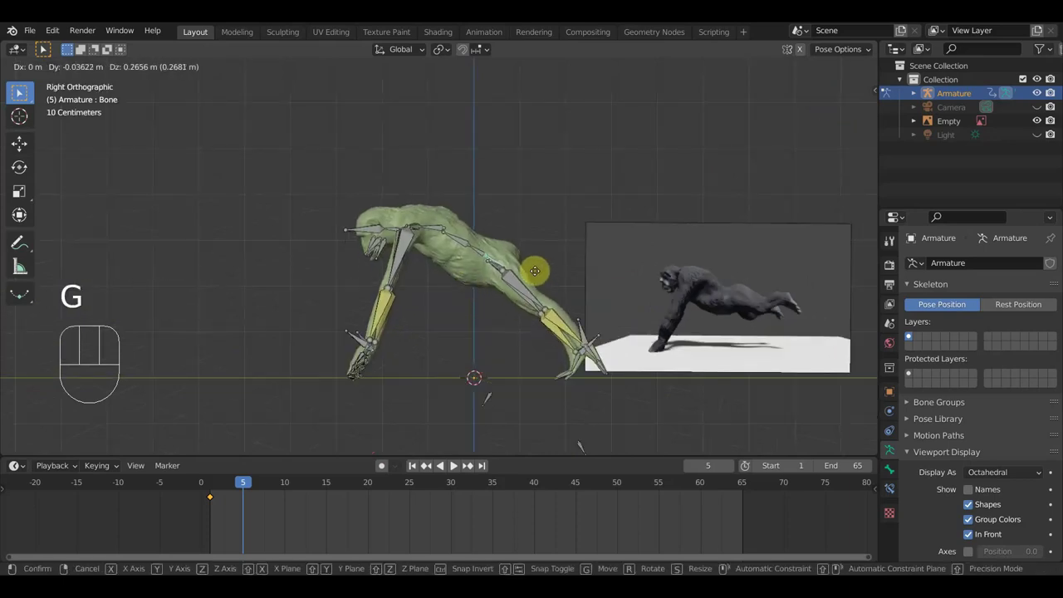
{"action": "left_click", "coordinate": [537, 273]}
Step: Rotate the root bone at the hips about -12.1° and a further -8.96° to level the torso
{"action": "key", "text": "r"}
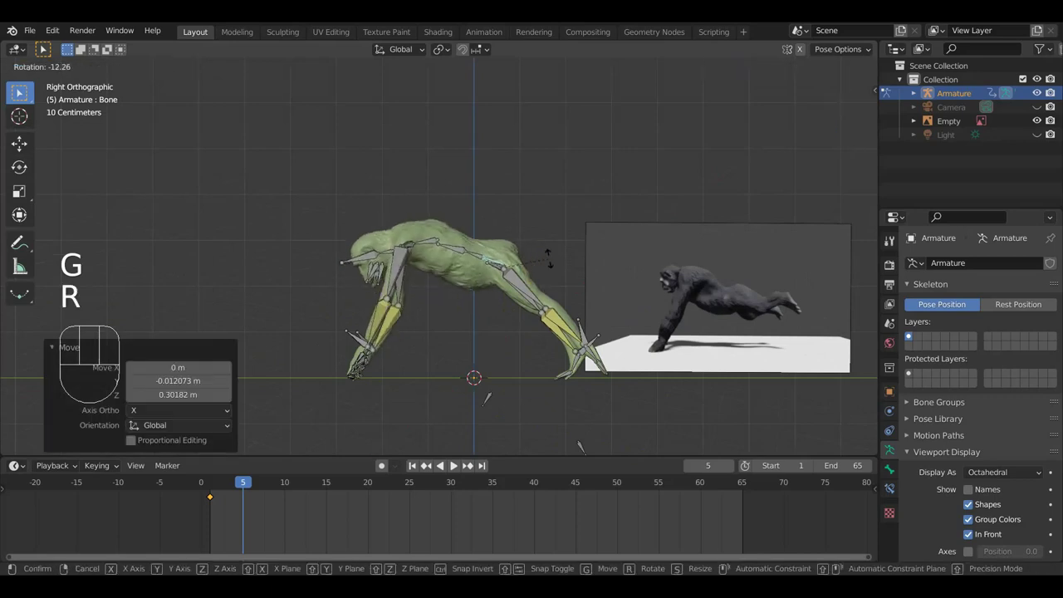
{"action": "left_click", "coordinate": [549, 263]}
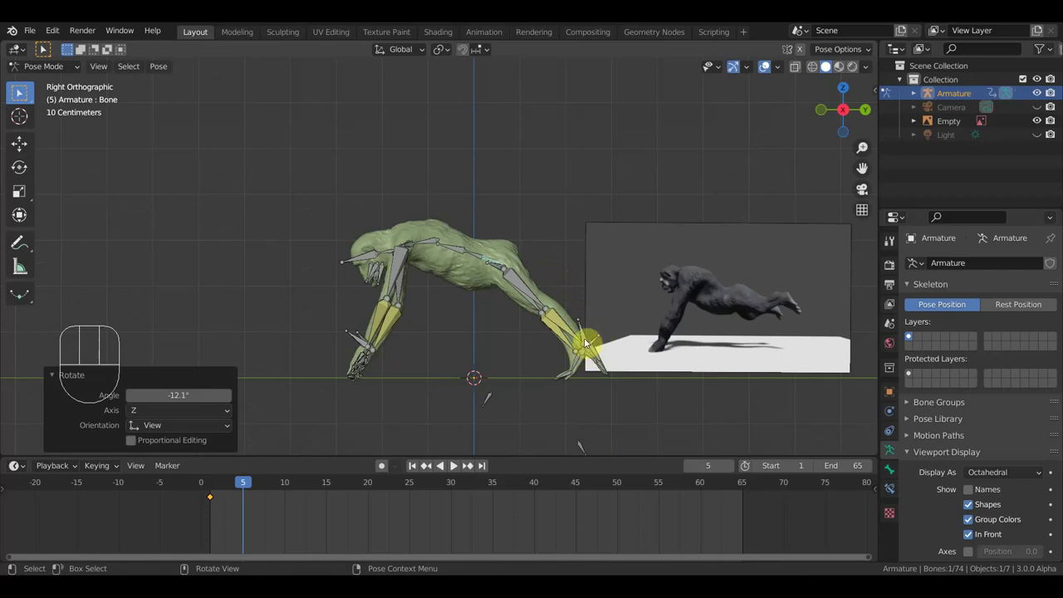
{"action": "key", "text": "r"}
{"action": "left_click", "coordinate": [571, 279]}
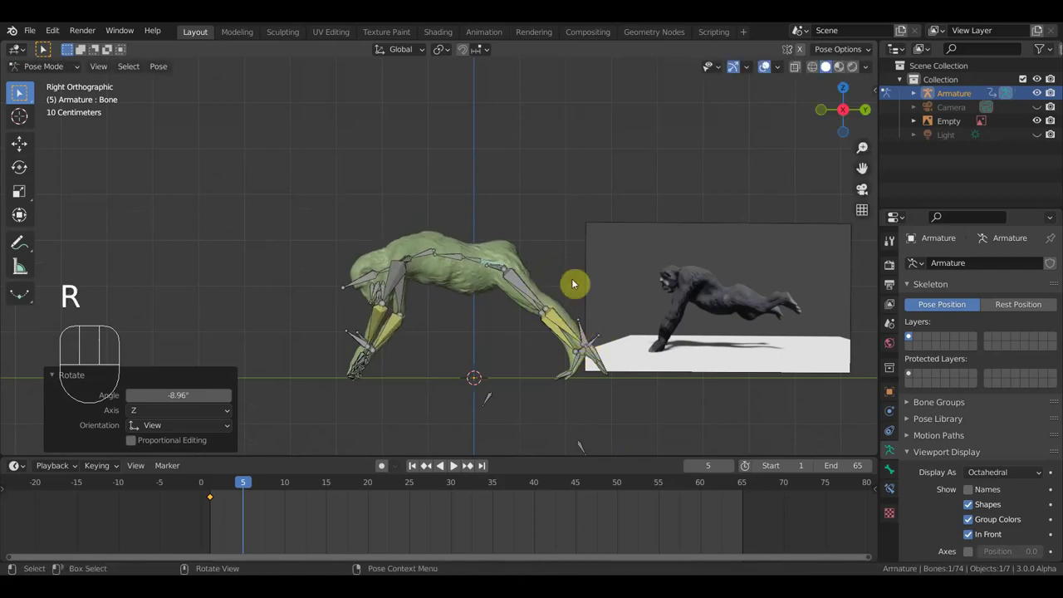
Step: Rotate the upper spine bone, Bone.004, about 35.7° to lift the shoulders and head
{"action": "left_click", "coordinate": [429, 254]}
{"action": "key", "text": "r"}
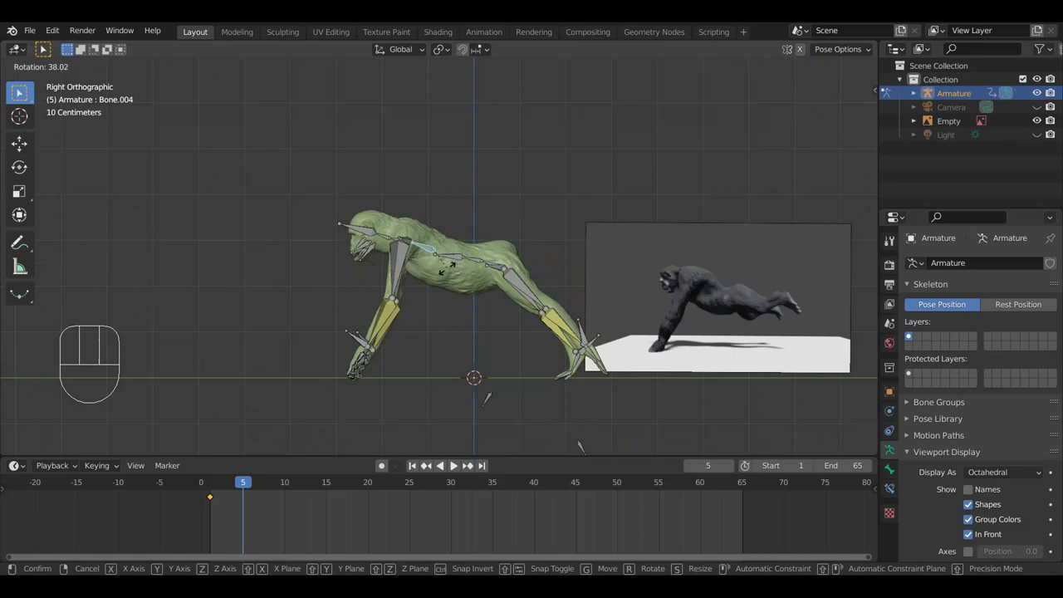
{"action": "left_click", "coordinate": [593, 347]}
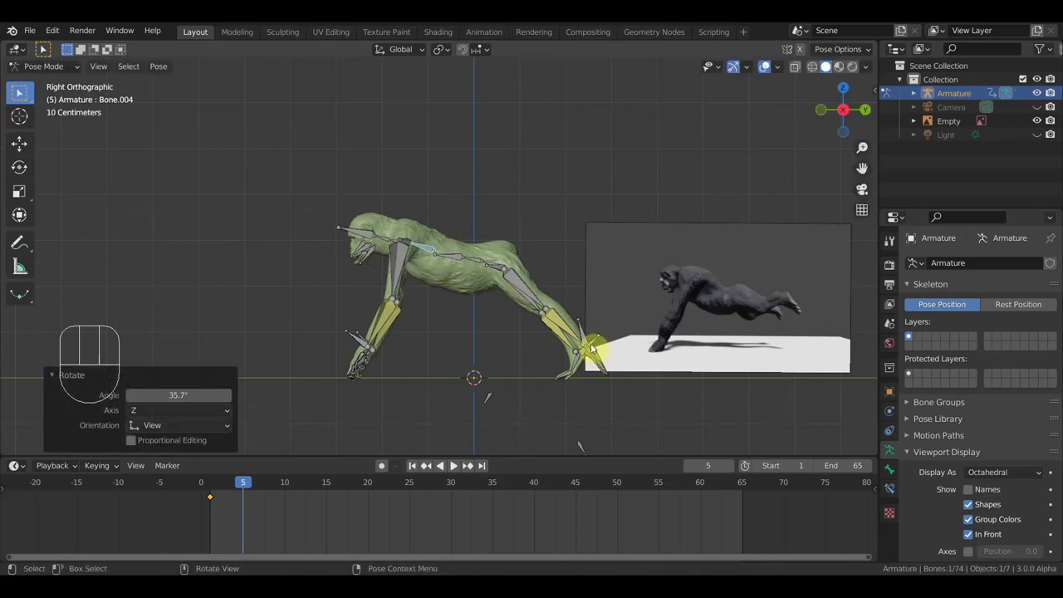
Step: Move the first foot's control bone, Bone.041, about 0.362 m in Y and 1.775 m in Z, and rotate it about -25.8°
{"action": "left_click", "coordinate": [585, 338]}
{"action": "key", "text": "g"}
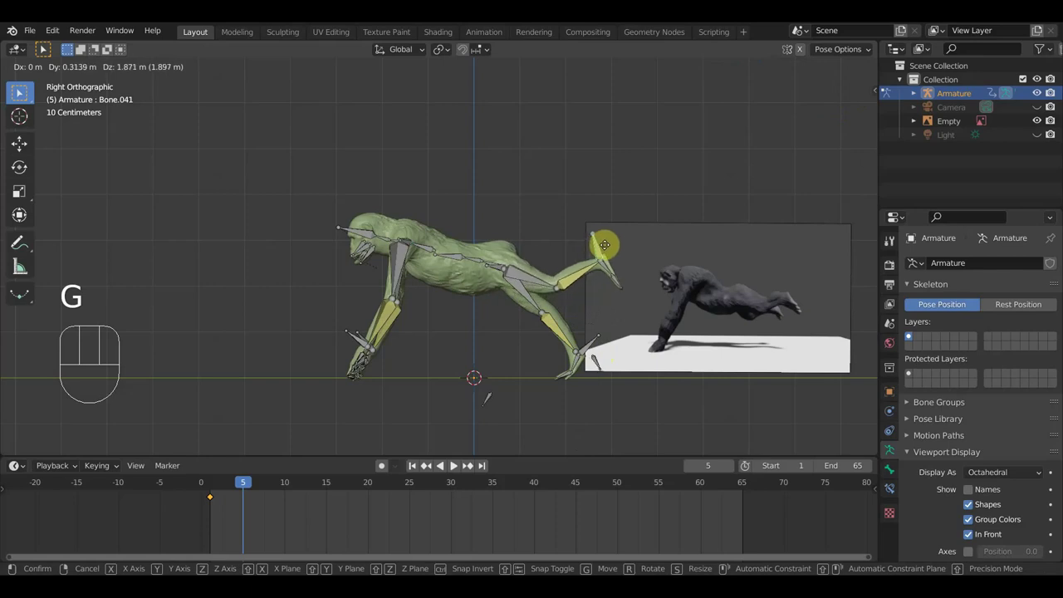
{"action": "left_click", "coordinate": [607, 246]}
{"action": "key", "text": "r"}
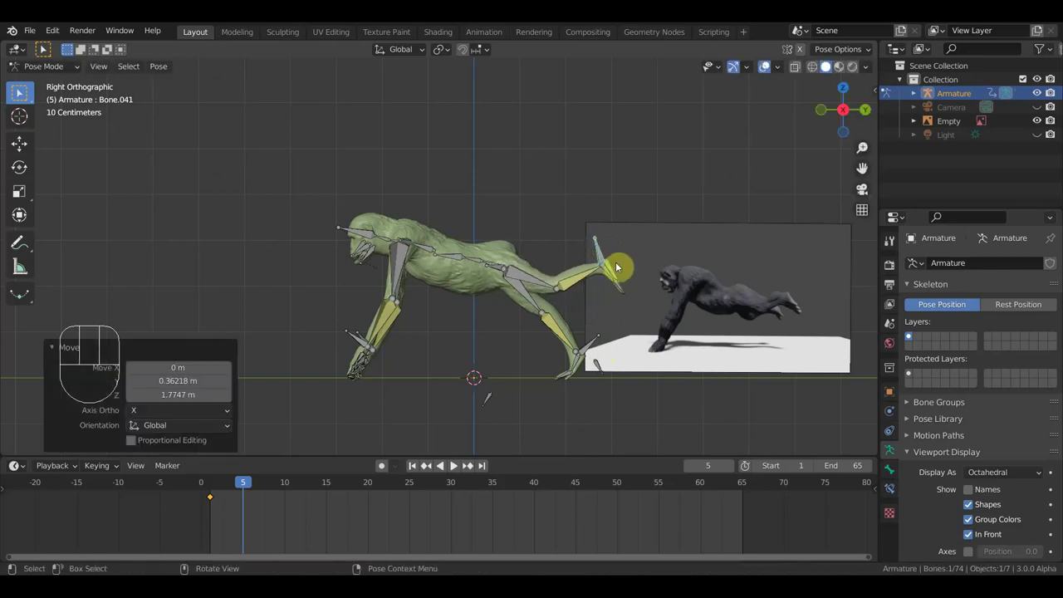
{"action": "left_click", "coordinate": [588, 308]}
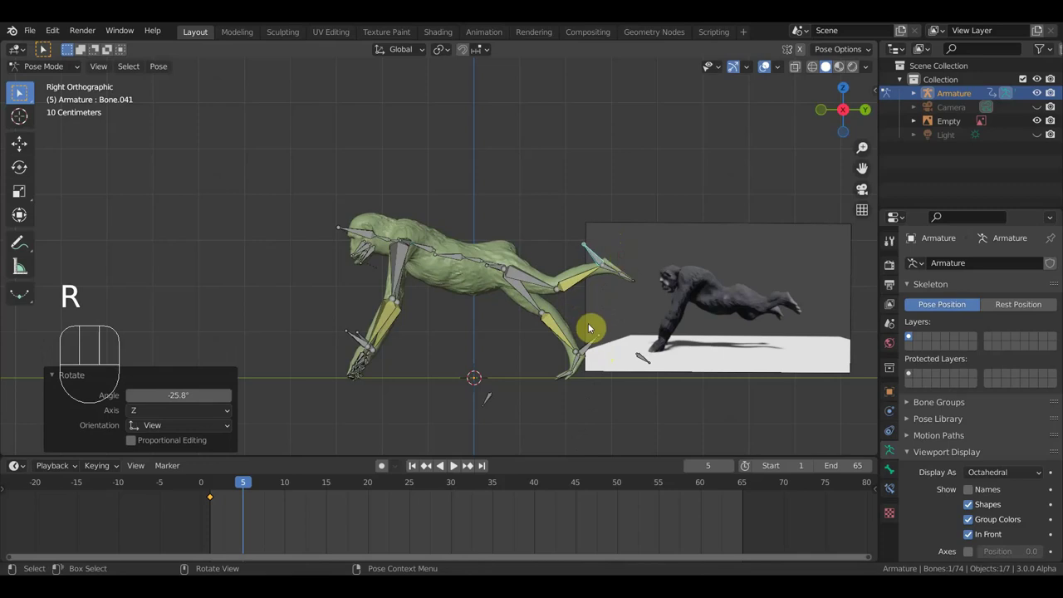
Step: Move the second foot's control bone, Bone.072, about 0.085 m in Y and 1.763 m in Z, and rotate it about -76.2°
{"action": "left_click", "coordinate": [589, 342]}
{"action": "key", "text": "g"}
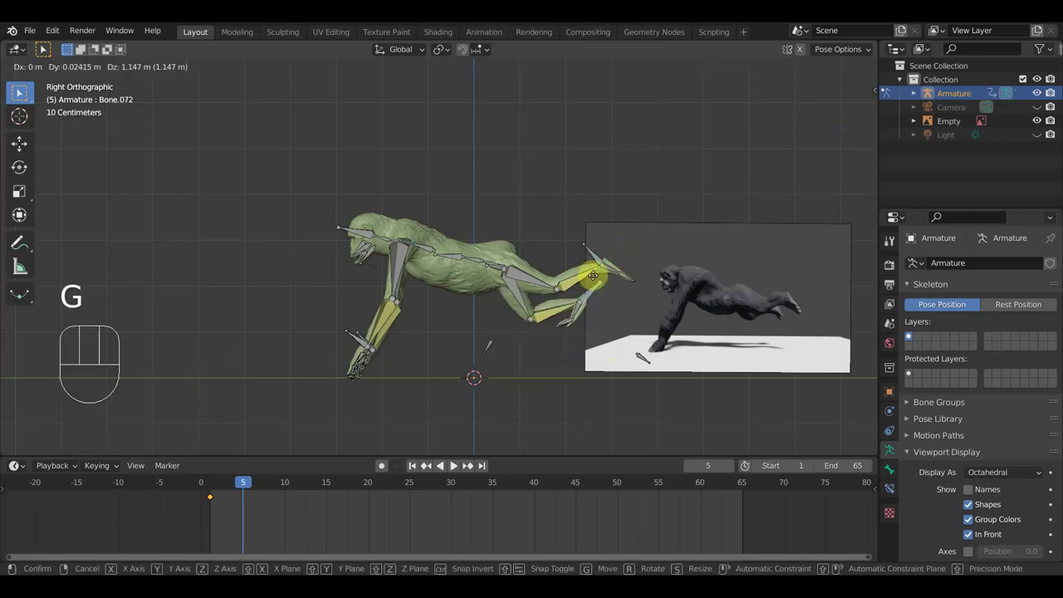
{"action": "left_click", "coordinate": [594, 256]}
{"action": "key", "text": "r"}
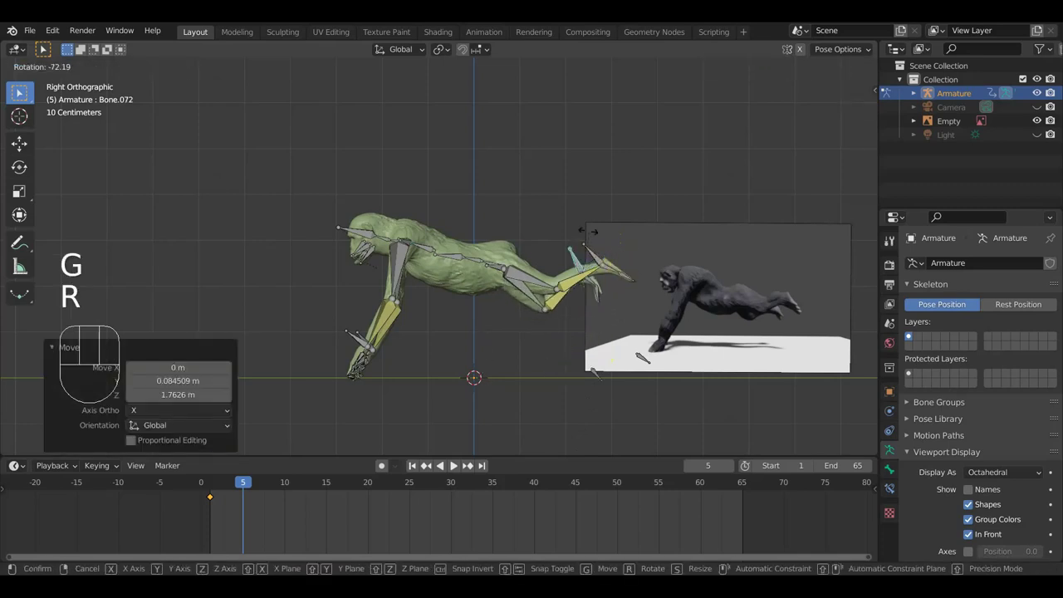
{"action": "left_click", "coordinate": [587, 232]}
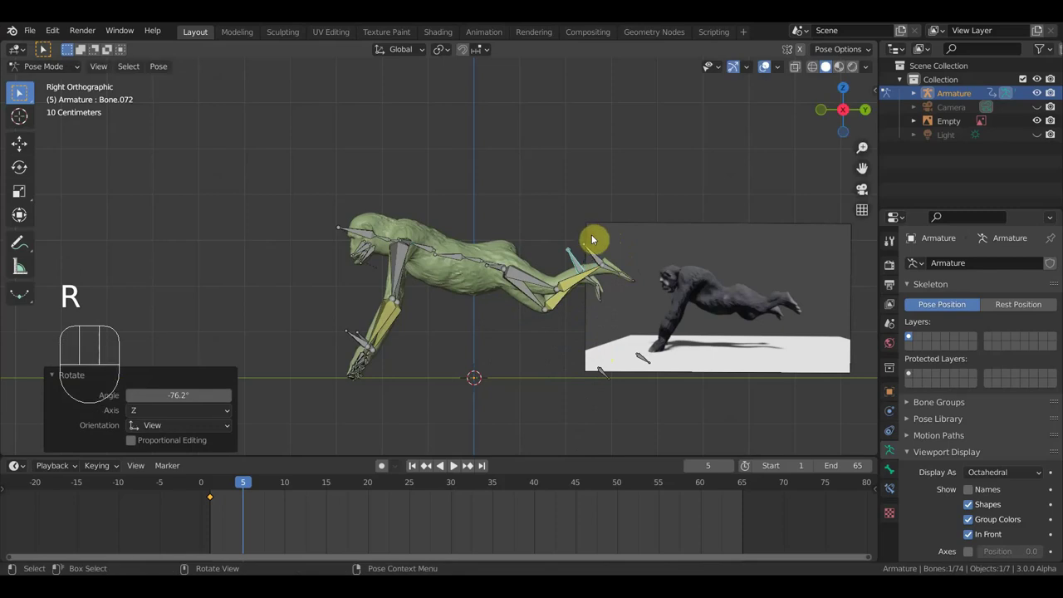
Step: Shift Bone.072 about 0.157 m in Y and -0.012 m in Z, and rotate the same foot's toe bone about -46.1°
{"action": "key", "text": "g"}
{"action": "left_click", "coordinate": [605, 251]}
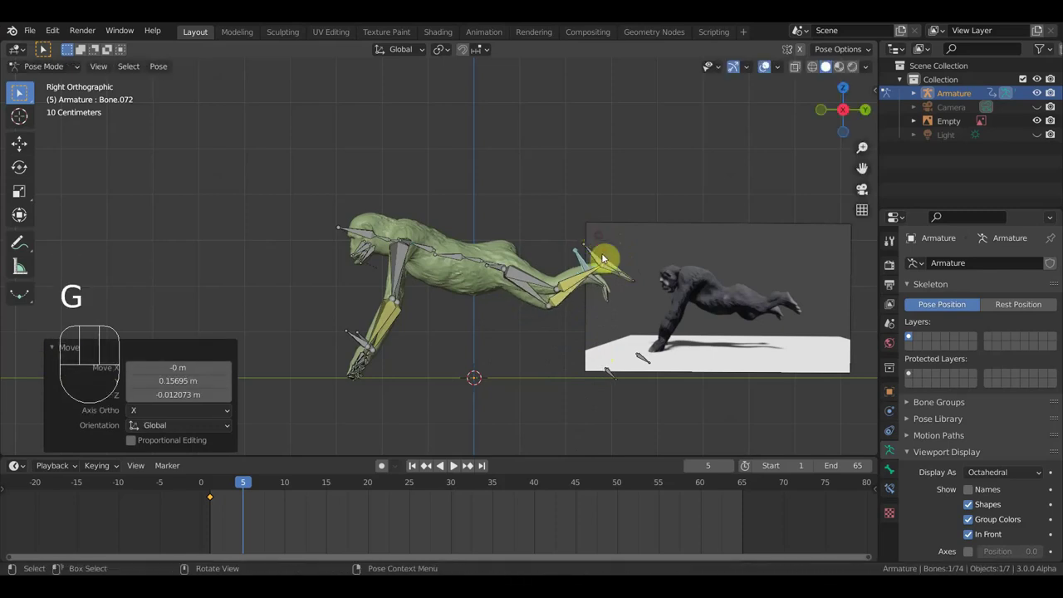
{"action": "left_click", "coordinate": [618, 308]}
{"action": "key", "text": "r"}
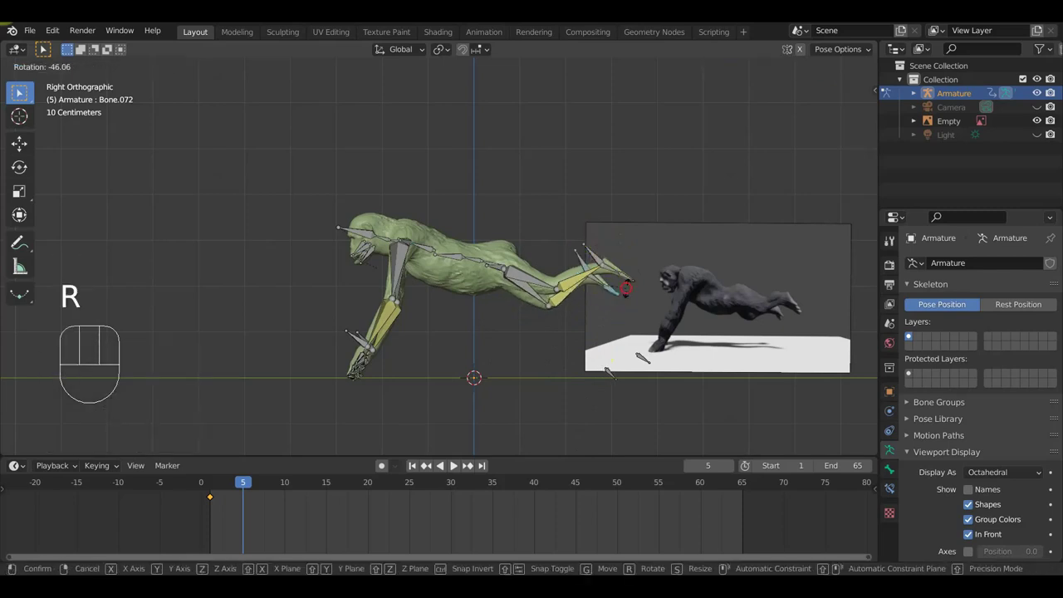
{"action": "left_click", "coordinate": [626, 288]}
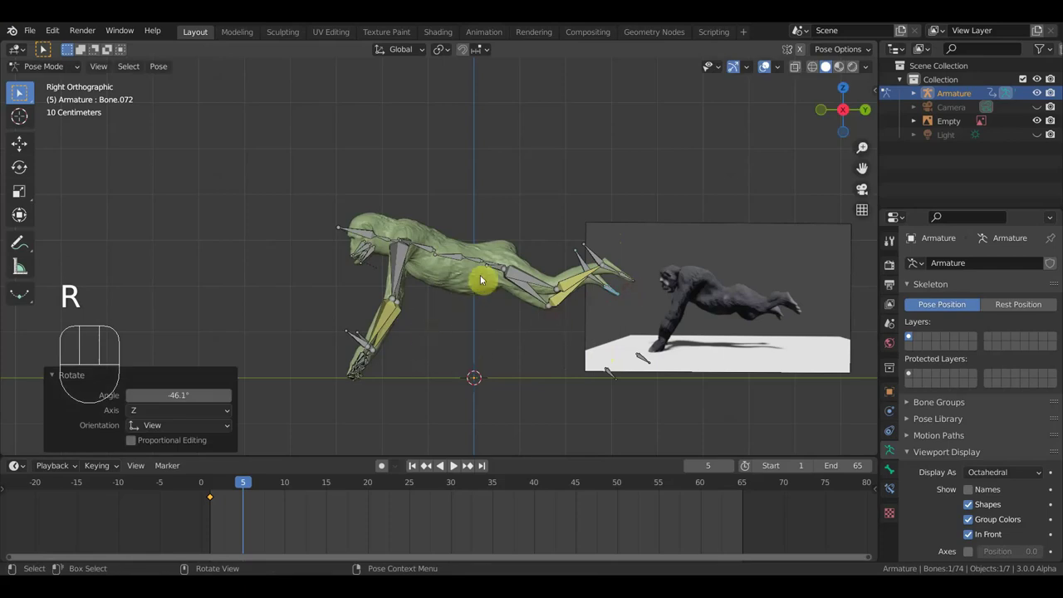
Step: Select all bones, rotate the whole pose about -6.1° in the side view, and raise it about 0.326 m in Z
{"action": "middle_click_drag", "start_coordinate": [486, 277], "coordinate": [471, 294]}
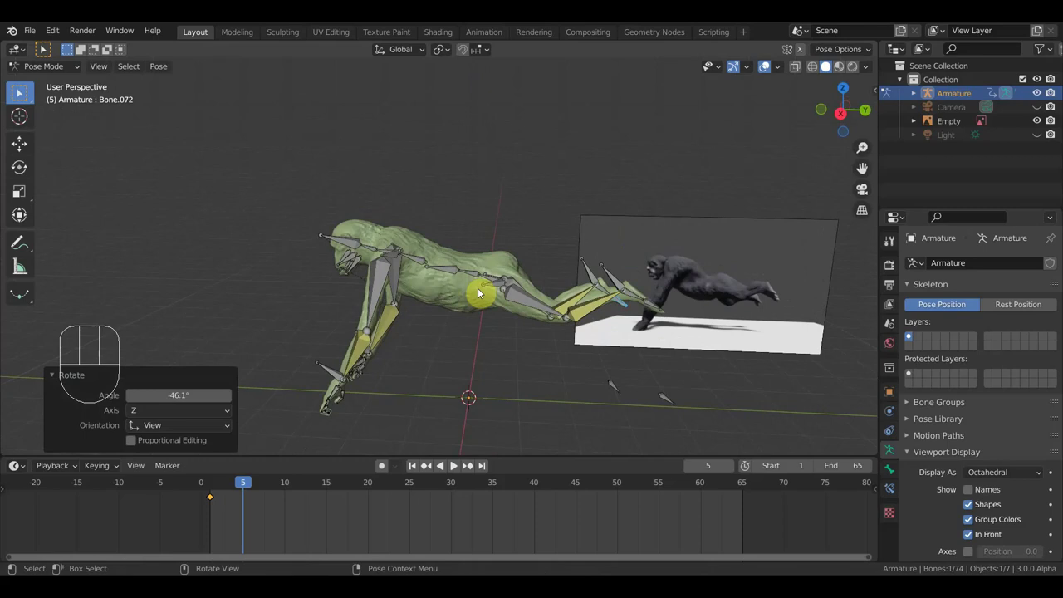
{"action": "key", "text": "a"}
{"action": "key", "text": "KP_3"}
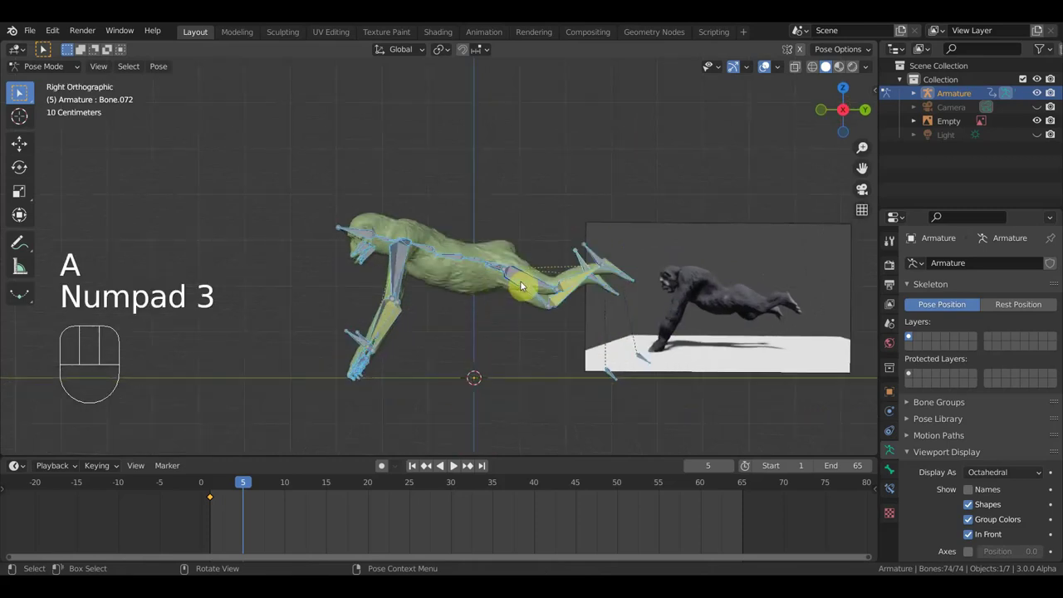
{"action": "key", "text": "r"}
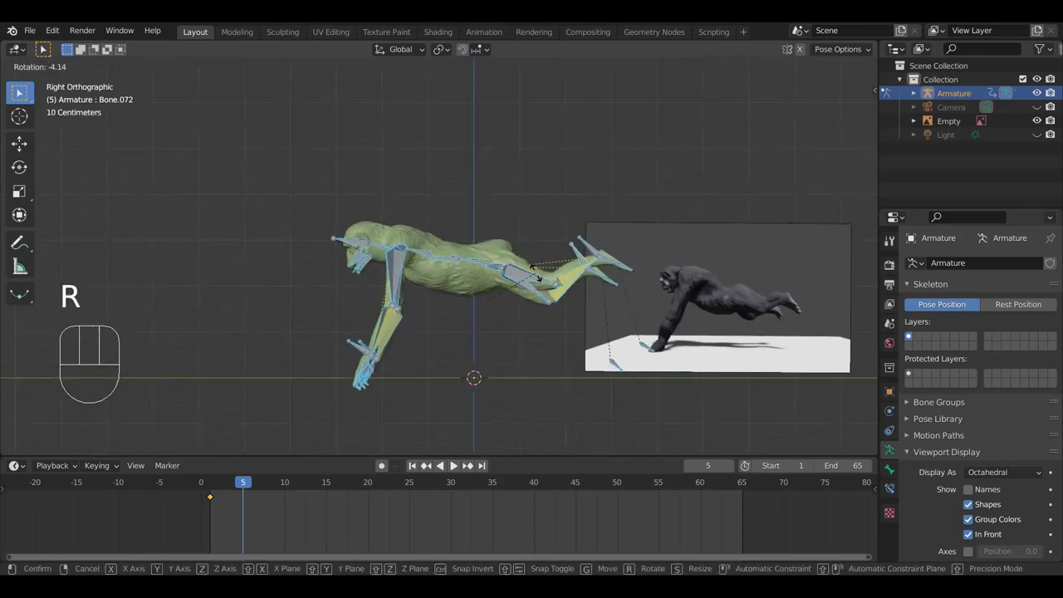
{"action": "left_click", "coordinate": [532, 290]}
{"action": "key", "text": "g"}
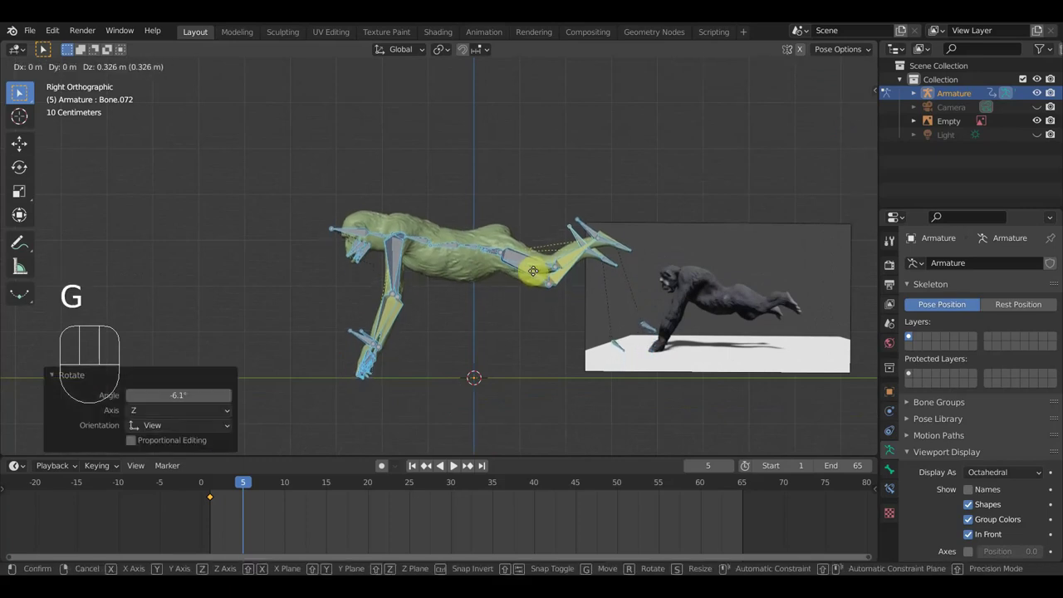
{"action": "left_click", "coordinate": [532, 271]}
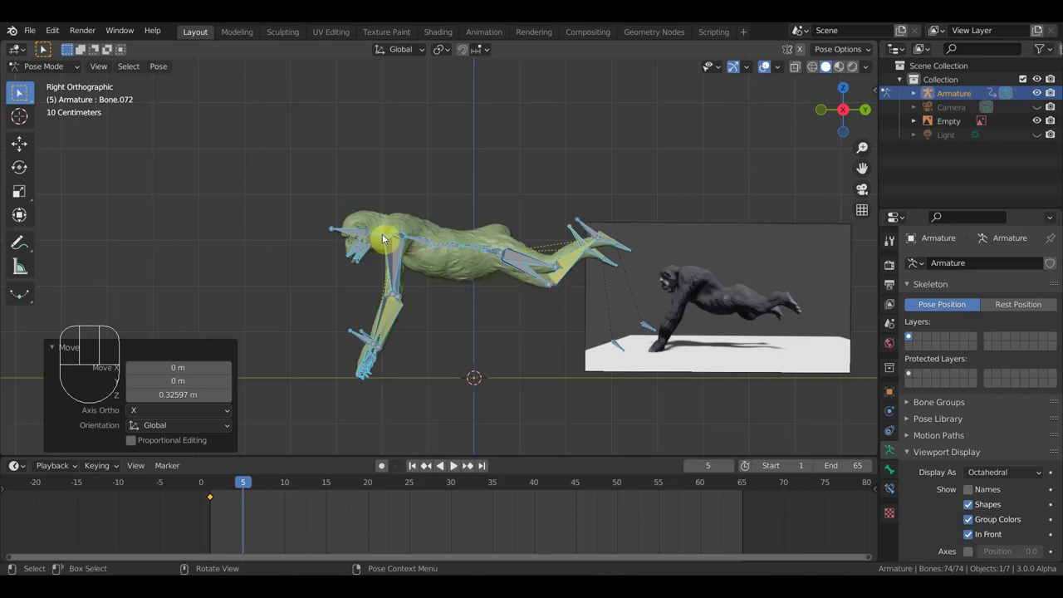
Step: In the front view, rotate hand control bone Bone.032 about 9.8°, then move it about -0.205 m and 0.133 m in X
{"action": "middle_click_drag", "start_coordinate": [408, 234], "coordinate": [574, 260]}
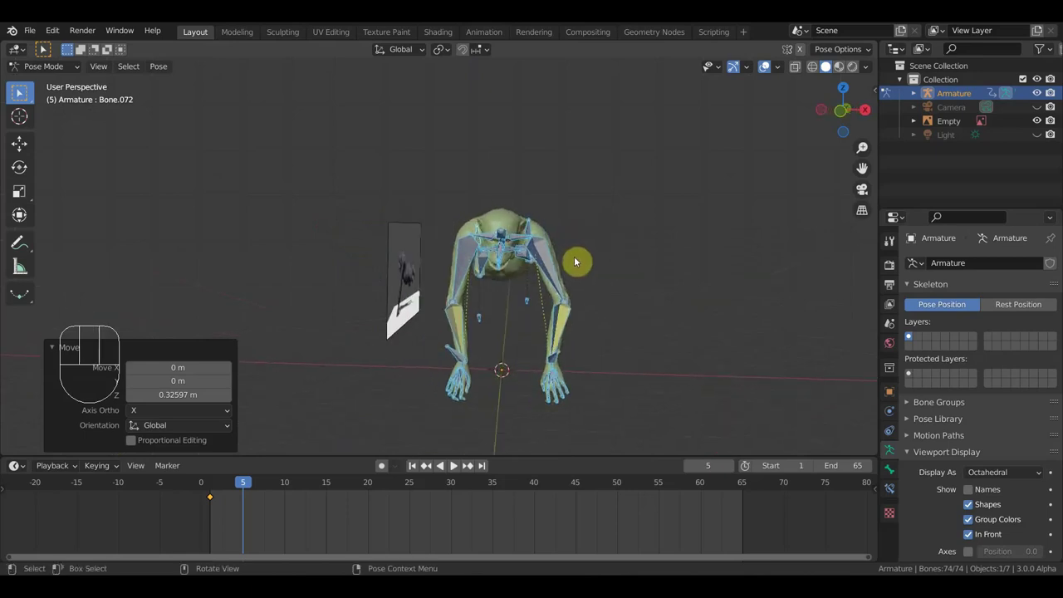
{"action": "key", "text": "KP_1"}
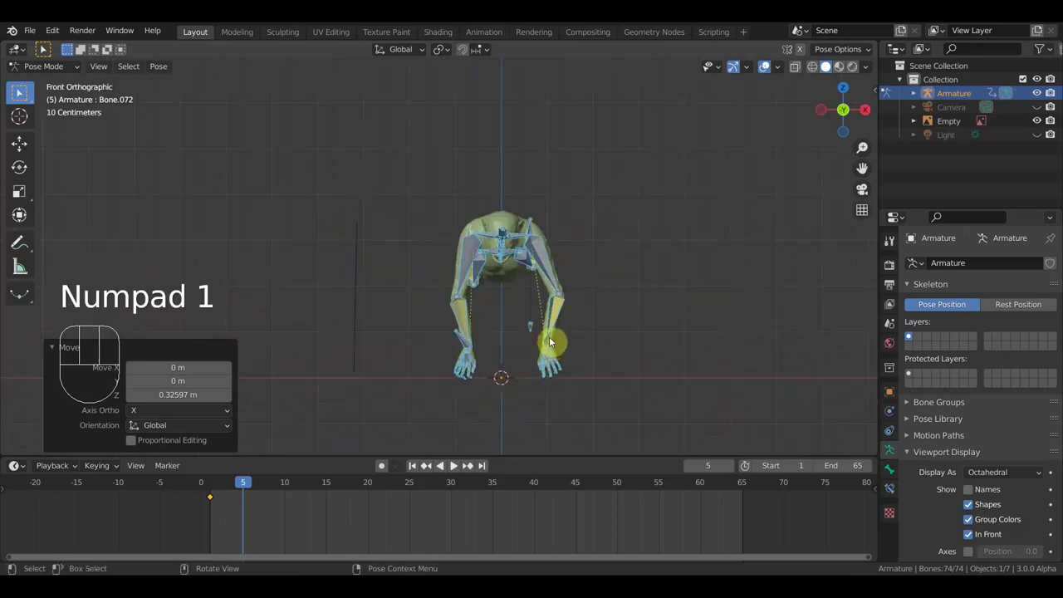
{"action": "left_click_drag", "start_coordinate": [553, 338], "coordinate": [605, 357]}
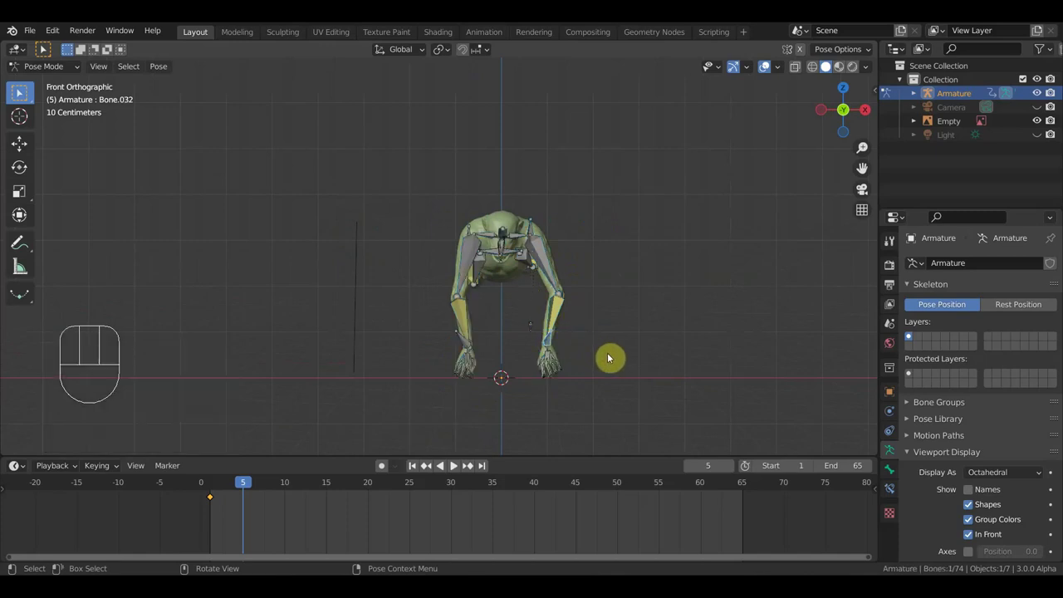
{"action": "key", "text": "r"}
{"action": "left_click", "coordinate": [602, 363]}
{"action": "key", "text": "g"}
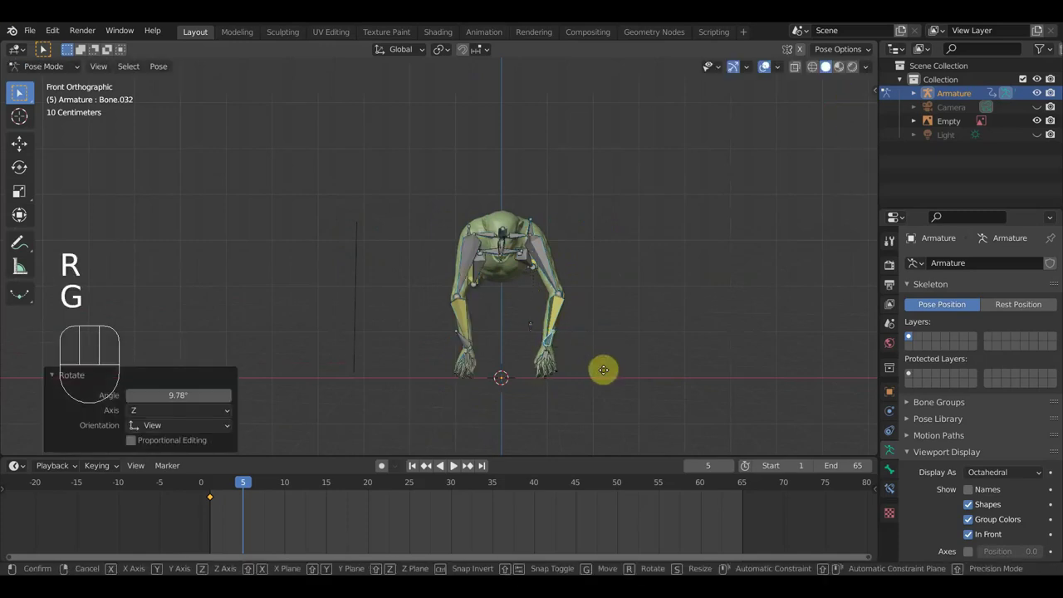
{"action": "left_click", "coordinate": [586, 366]}
{"action": "key", "text": "g"}
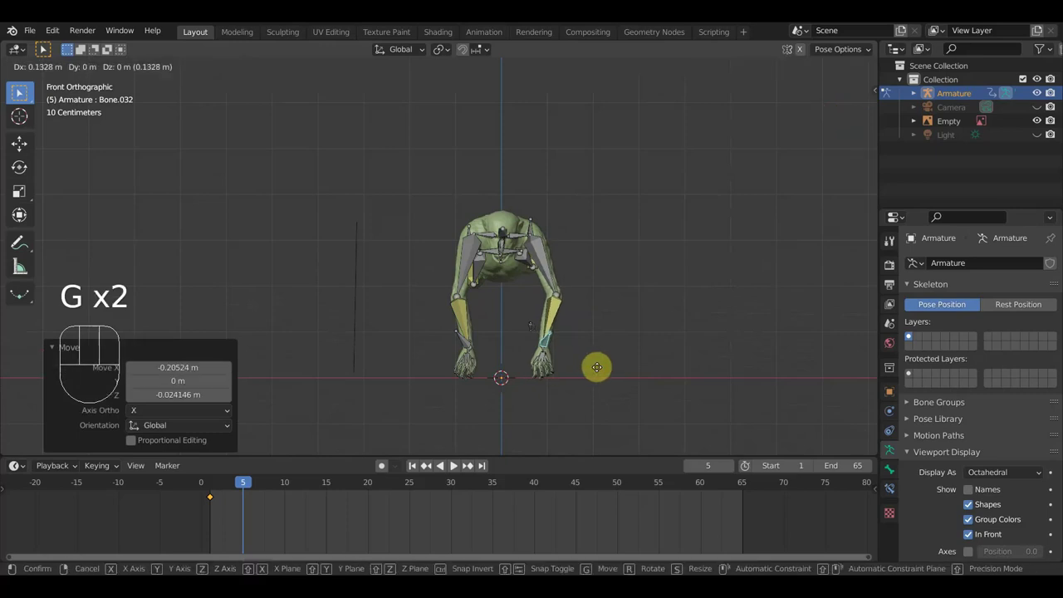
{"action": "left_click", "coordinate": [606, 345]}
{"action": "scroll", "coordinate": [529, 315], "scroll_direction": "up", "scroll_amount": 2}
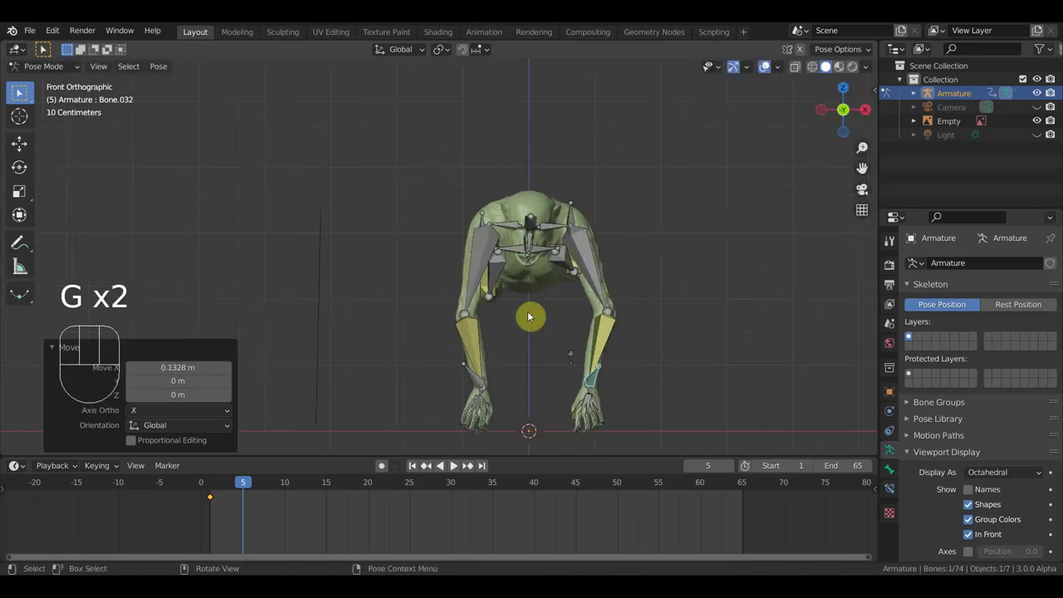
Step: Raise the upper-spine bone, Bone.004, about 0.065 m in Z and keyframe all bones at frame 5
{"action": "middle_click_drag", "start_coordinate": [548, 249], "coordinate": [390, 252]}
{"action": "scroll", "coordinate": [390, 251], "scroll_direction": "down", "scroll_amount": 2}
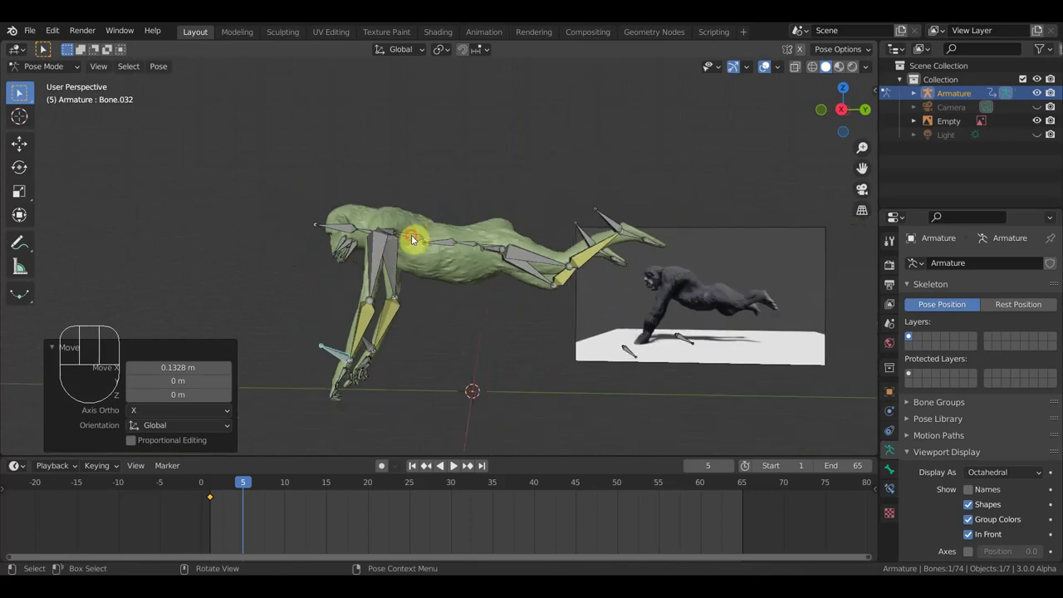
{"action": "left_click", "coordinate": [411, 236]}
{"action": "key", "text": "g"}
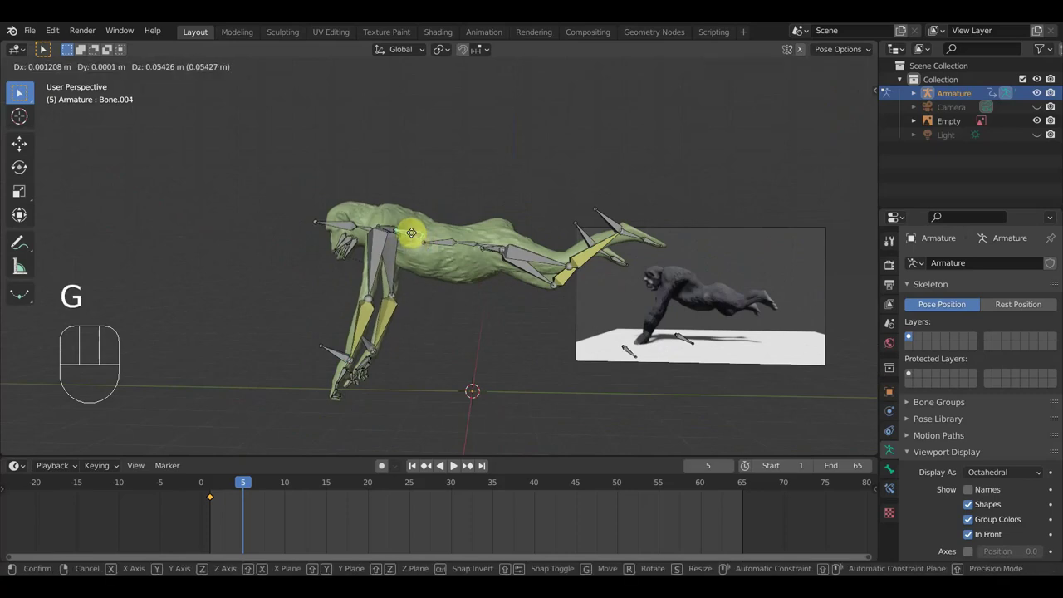
{"action": "left_click", "coordinate": [413, 237]}
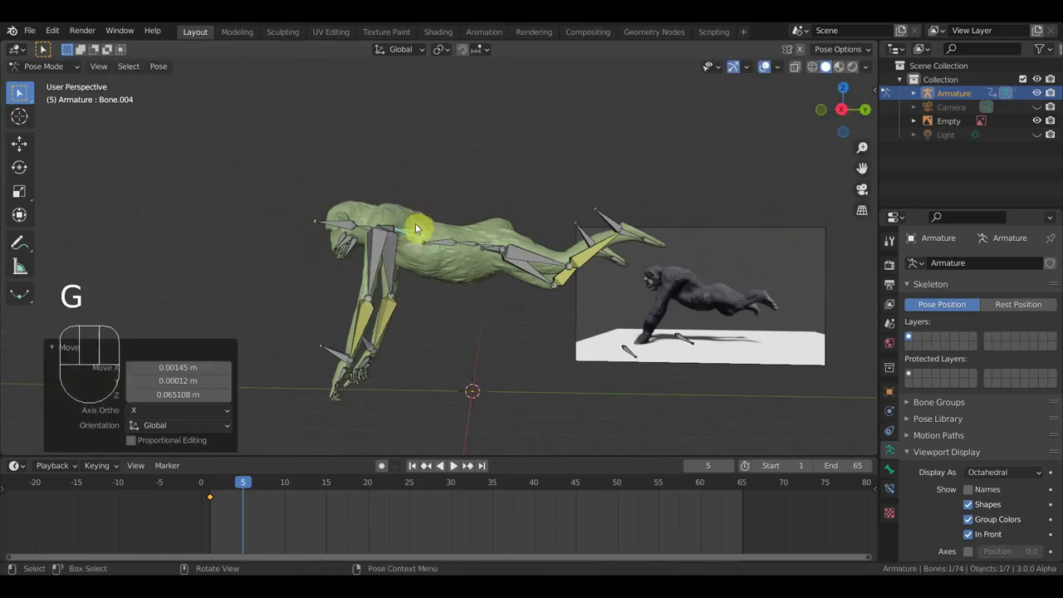
{"action": "key", "text": "a"}
{"action": "key", "text": "i"}
Step: At frame 10, move hand control bone Bone.032 about 1.038 m in Y and -0.048 m in Z, and rotate it about -51°
{"action": "left_click_drag", "start_coordinate": [241, 491], "coordinate": [286, 481]}
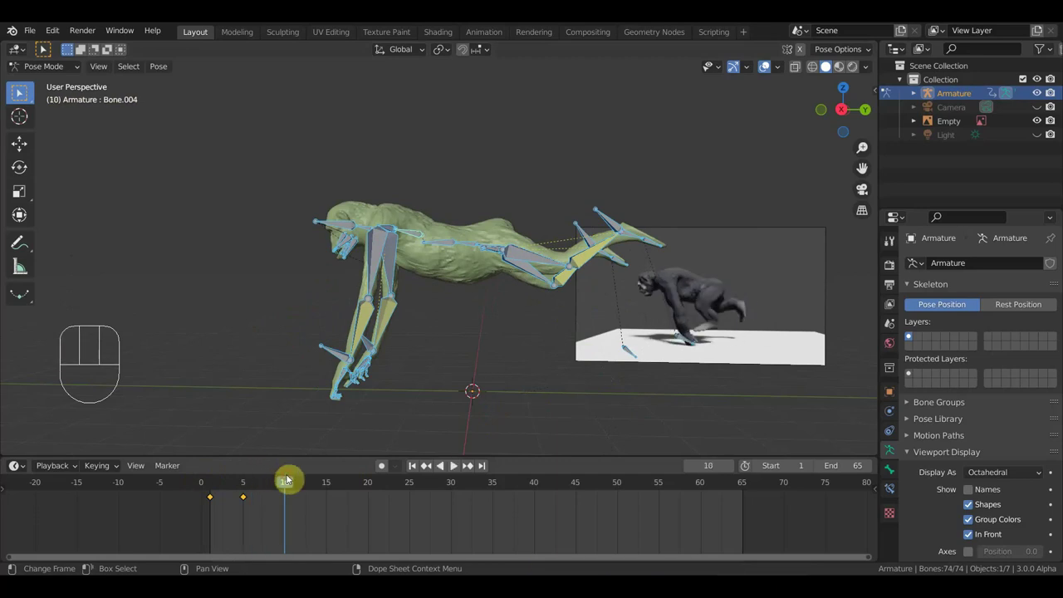
{"action": "key", "text": "KP_3"}
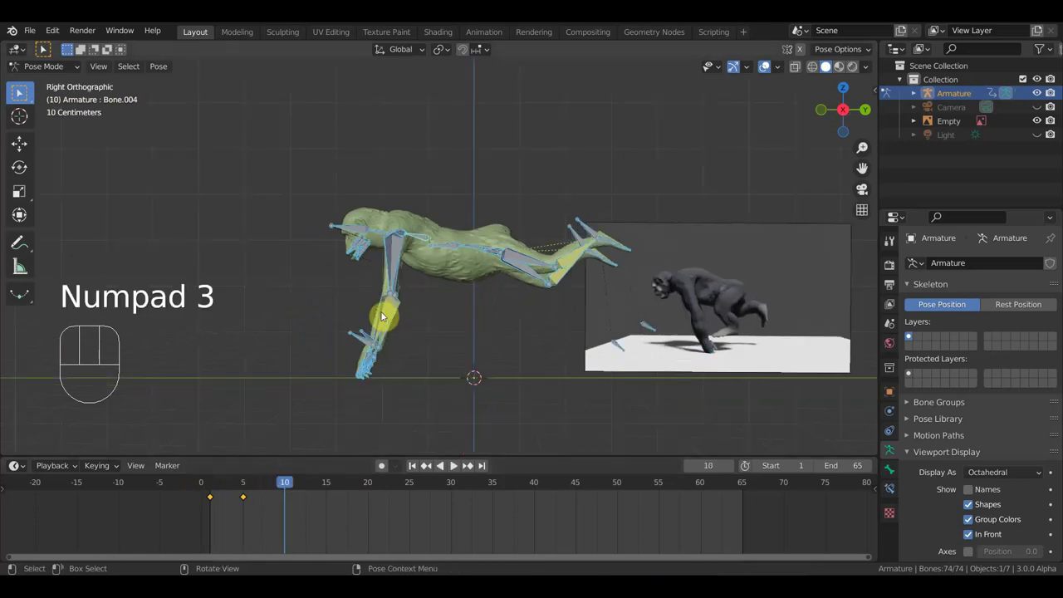
{"action": "left_click", "coordinate": [360, 341]}
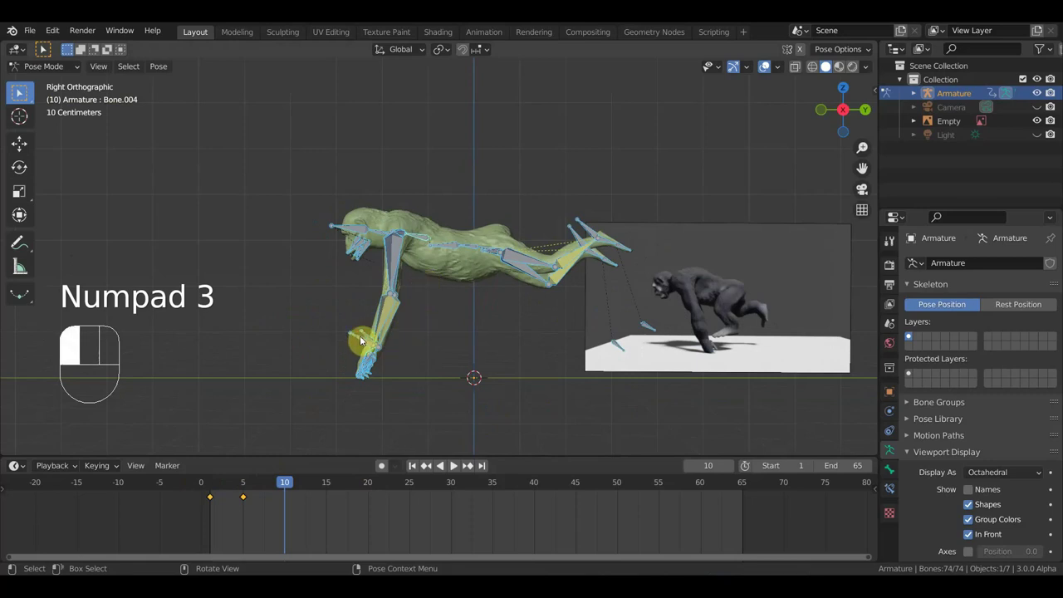
{"action": "key", "text": "g"}
{"action": "left_click", "coordinate": [408, 342]}
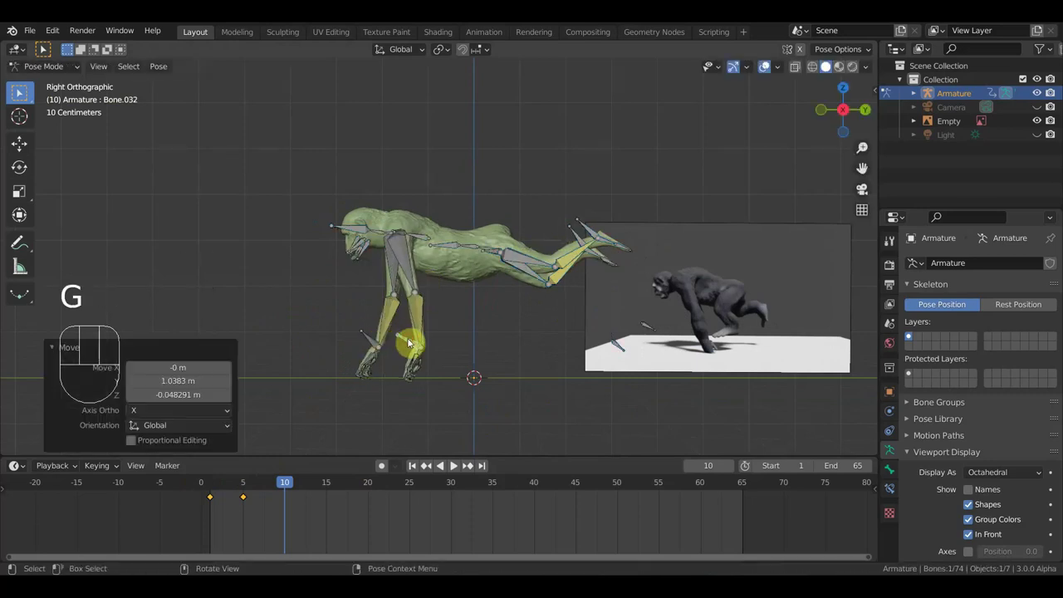
{"action": "key", "text": "r"}
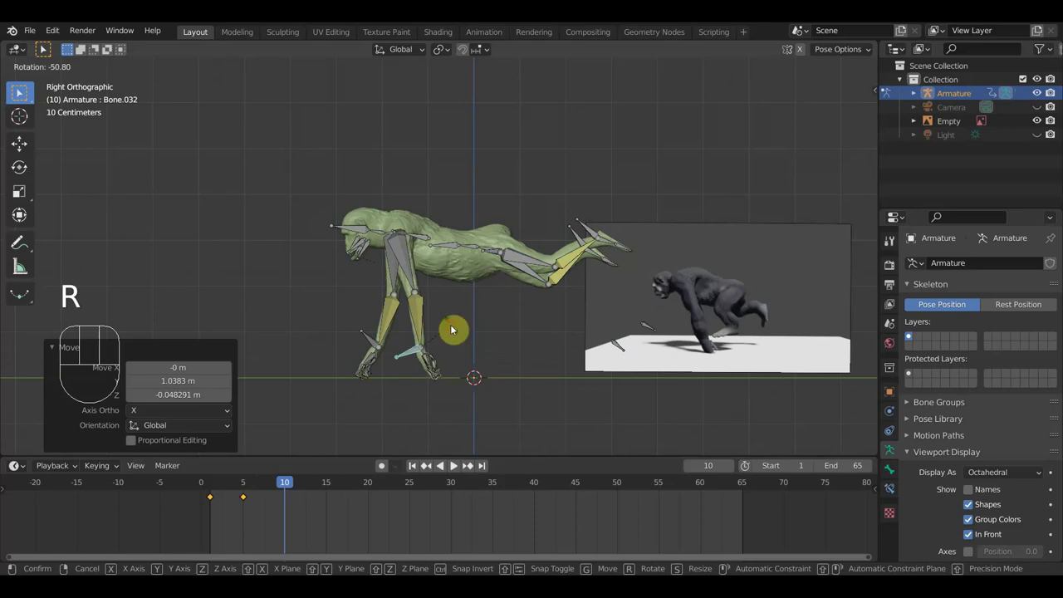
{"action": "left_click", "coordinate": [450, 330]}
Step: Rotate the other hand's control bone, Bone.068, about -58.5° and move it about 1.087 m in Y and 0.024 m in Z
{"action": "left_click", "coordinate": [365, 343]}
{"action": "key", "text": "r"}
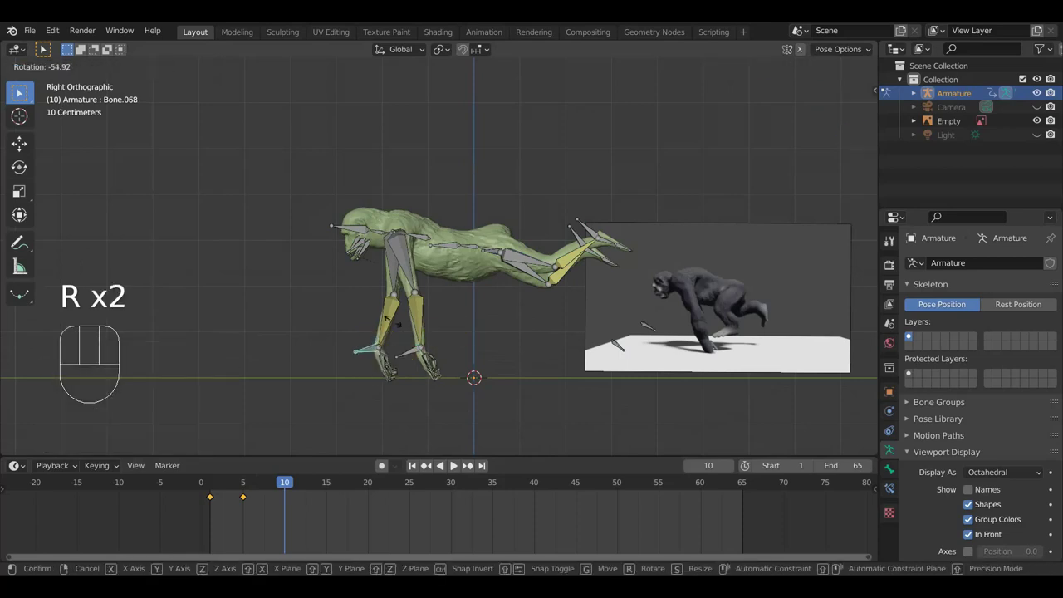
{"action": "left_click", "coordinate": [392, 322]}
{"action": "left_click", "coordinate": [394, 325]}
{"action": "key", "text": "g"}
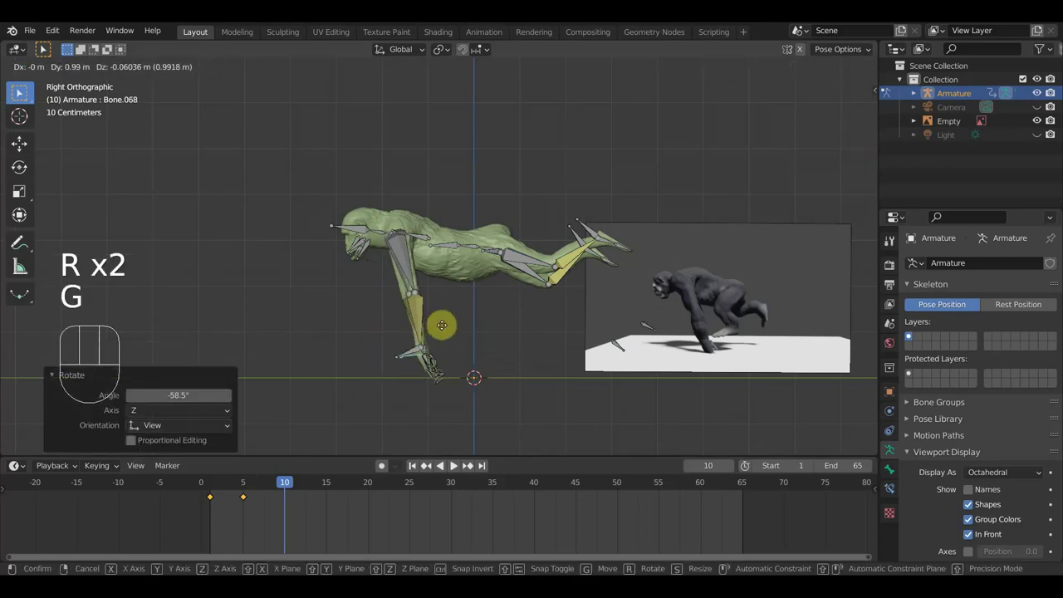
{"action": "left_click", "coordinate": [446, 321]}
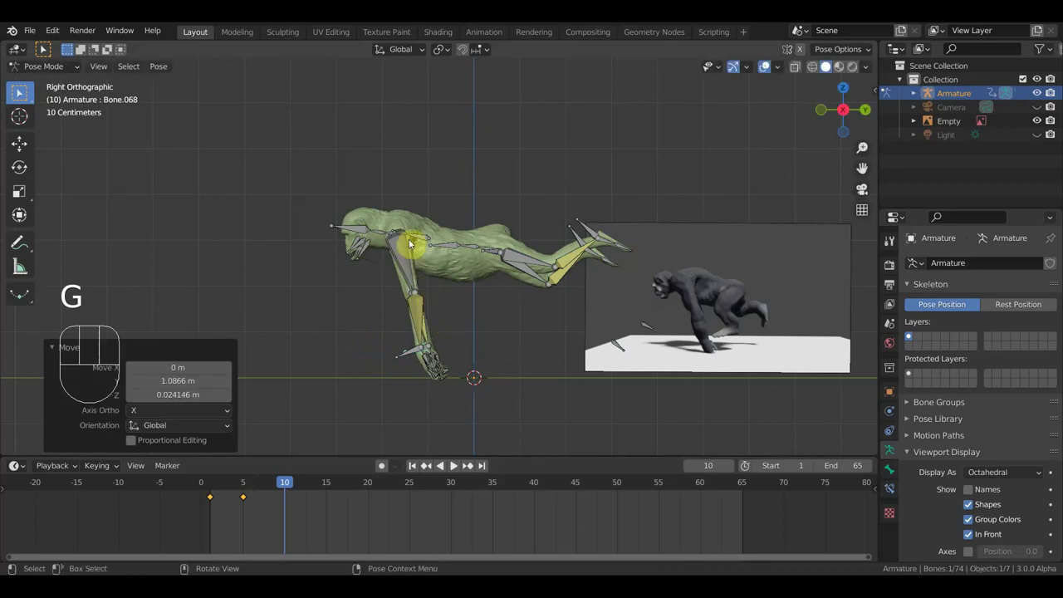
Step: Rotate upper-spine bone Bone.004 about -5.7°, shift it about 0.024 m in Y and -0.024 m in Z, and rotate it another -7.8°
{"action": "left_click", "coordinate": [440, 243]}
{"action": "key", "text": "r"}
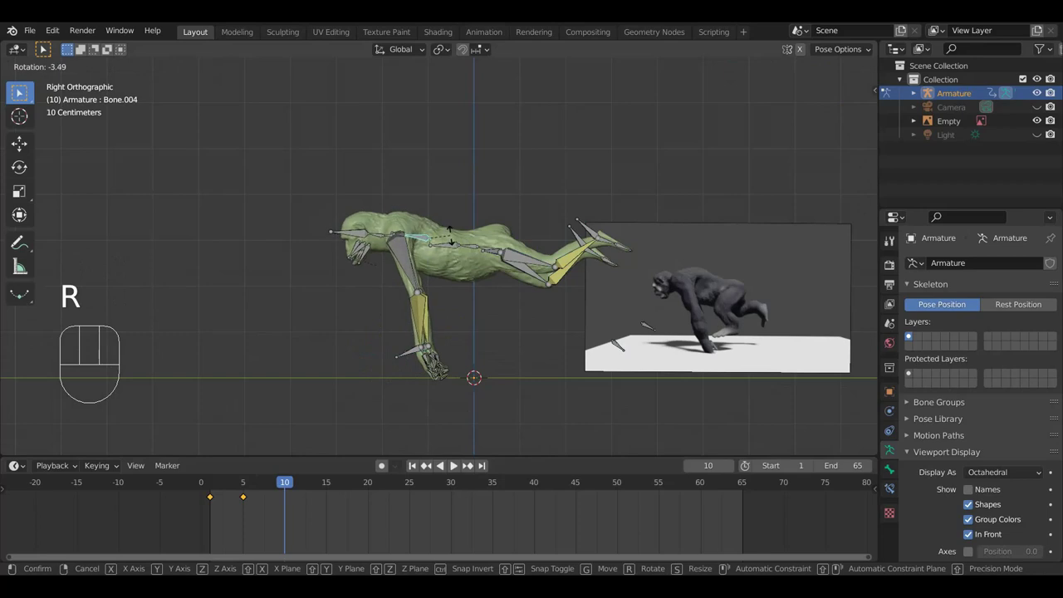
{"action": "left_click", "coordinate": [449, 241]}
{"action": "key", "text": "g"}
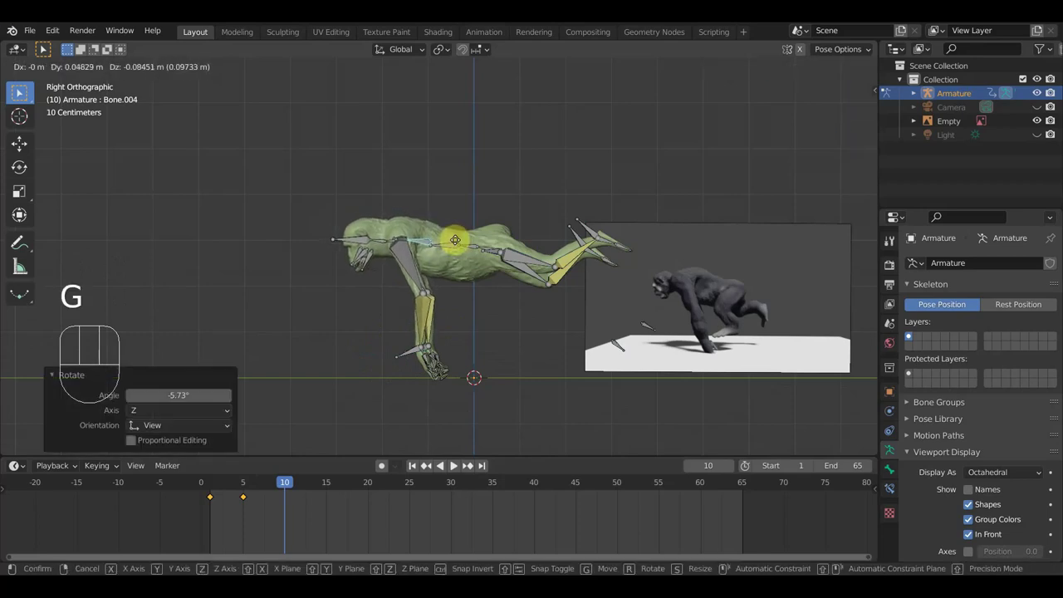
{"action": "left_click", "coordinate": [454, 237]}
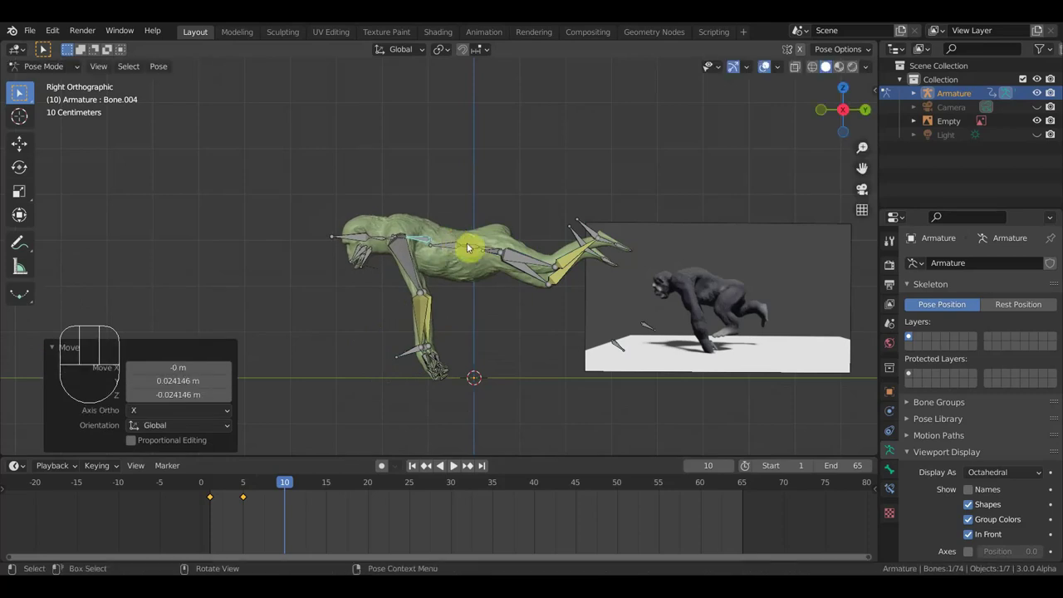
{"action": "key", "text": "r"}
{"action": "left_click", "coordinate": [466, 239]}
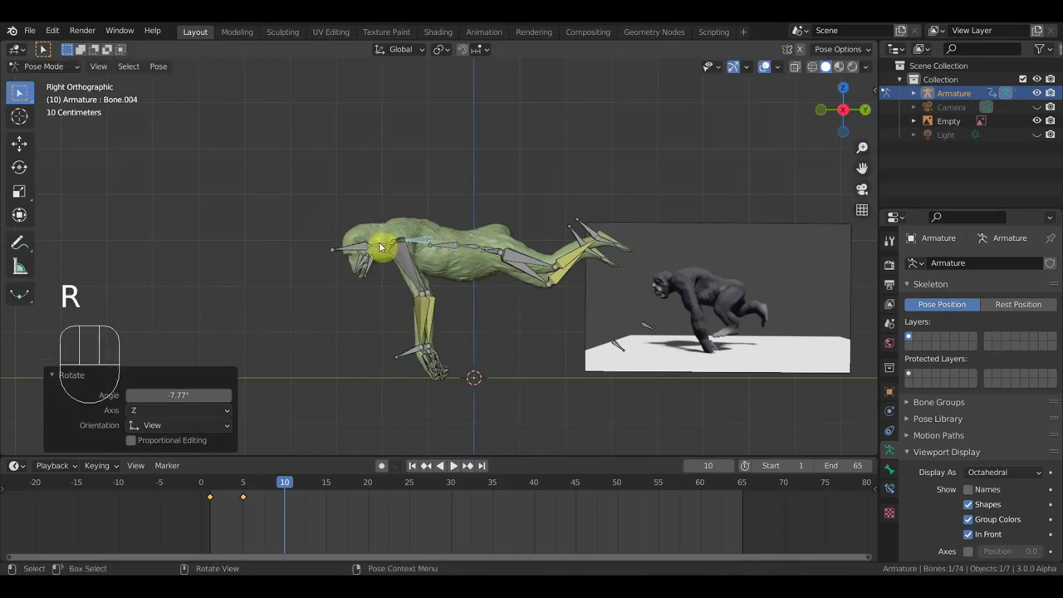
Step: Rotate the neck bone, Bone.002, about 19.1° and the head bone, Bone.006, about 6.7°
{"action": "left_click", "coordinate": [439, 264]}
{"action": "key", "text": "r"}
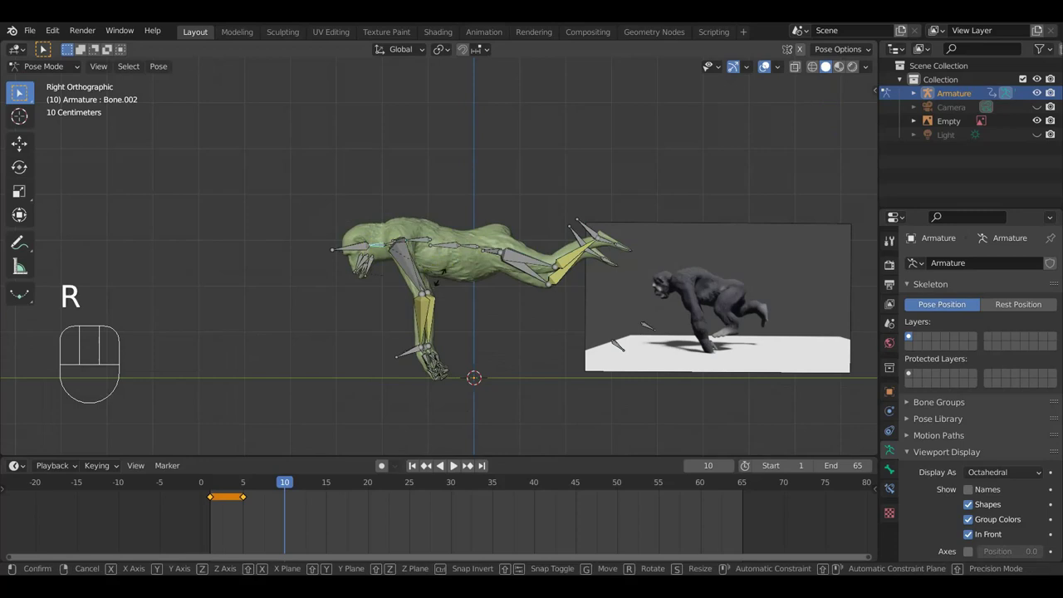
{"action": "left_click", "coordinate": [362, 255]}
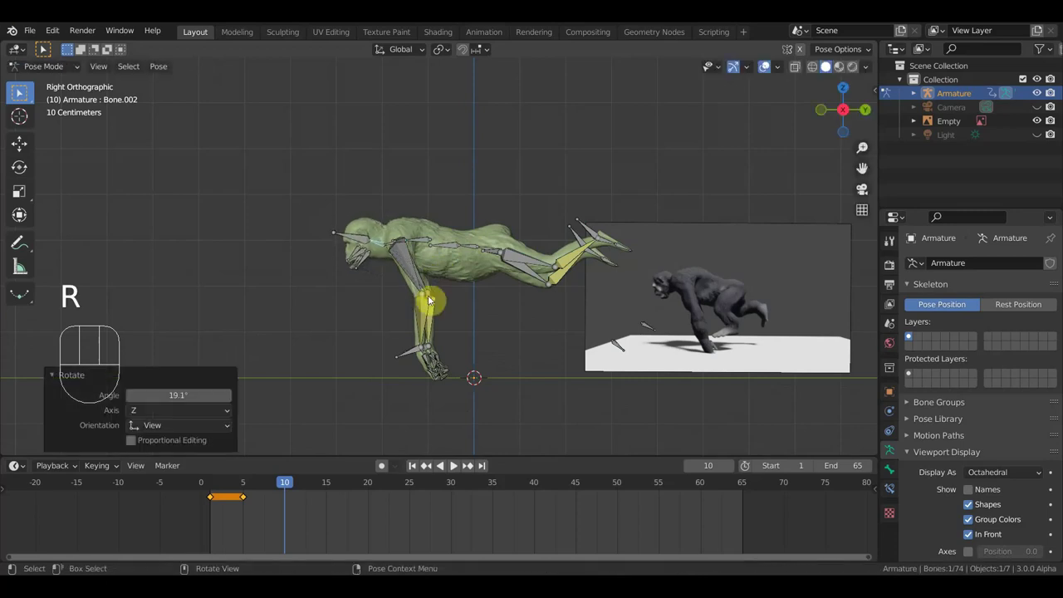
{"action": "left_click", "coordinate": [359, 240]}
{"action": "key", "text": "r"}
{"action": "left_click", "coordinate": [502, 355]}
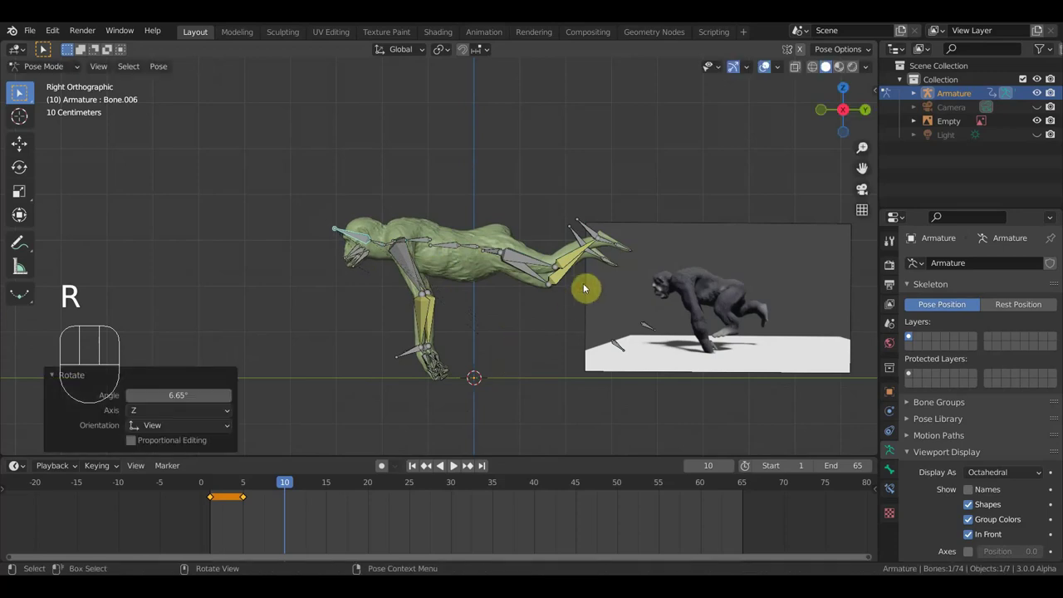
Step: Move foot bone Bone.041 about -0.652 m in Y and -1.606 m in Z, rotate it 130°, and shift it another -1.895 m and -0.567 m
{"action": "left_click", "coordinate": [606, 238]}
{"action": "key", "text": "g"}
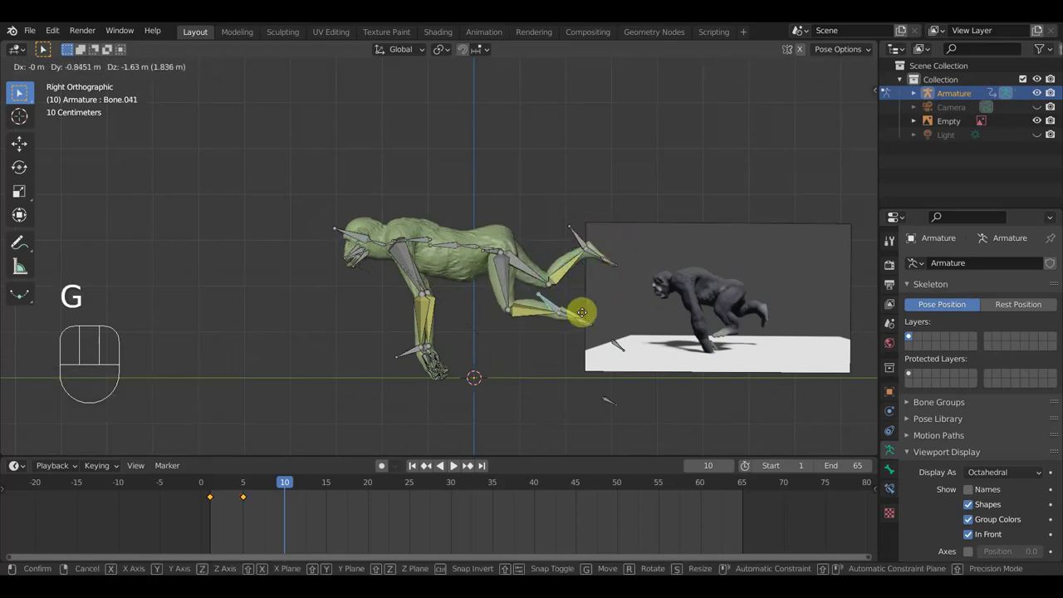
{"action": "left_click", "coordinate": [586, 312]}
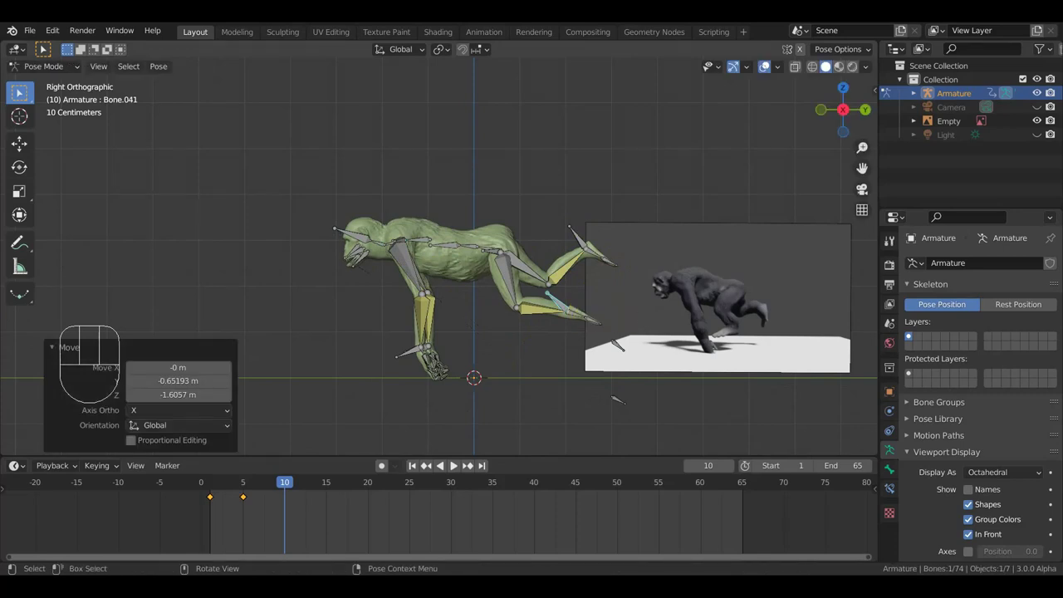
{"action": "left_click", "coordinate": [546, 349]}
{"action": "key", "text": "g"}
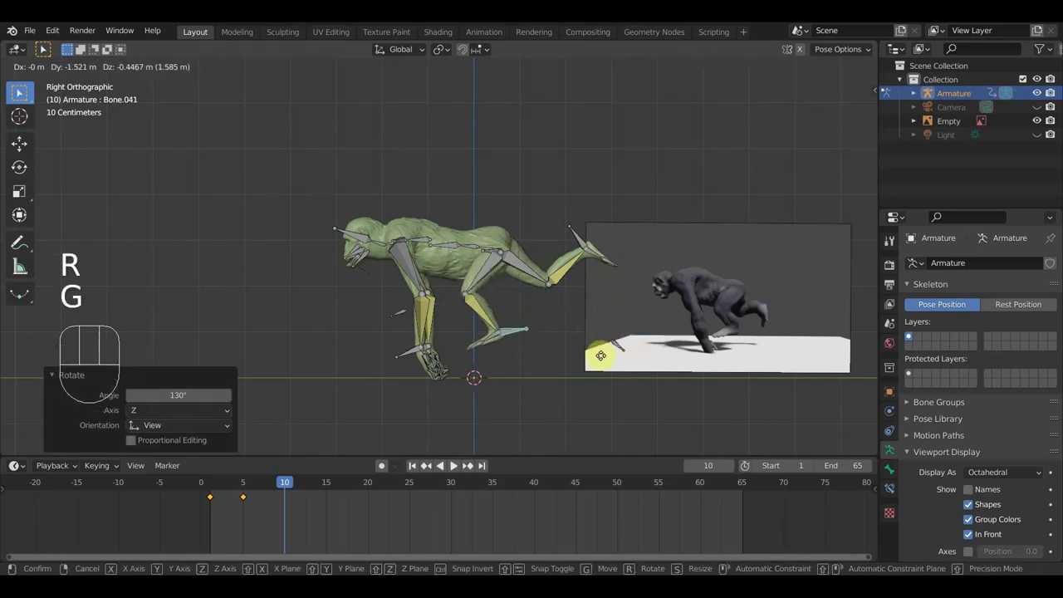
{"action": "left_click", "coordinate": [581, 345]}
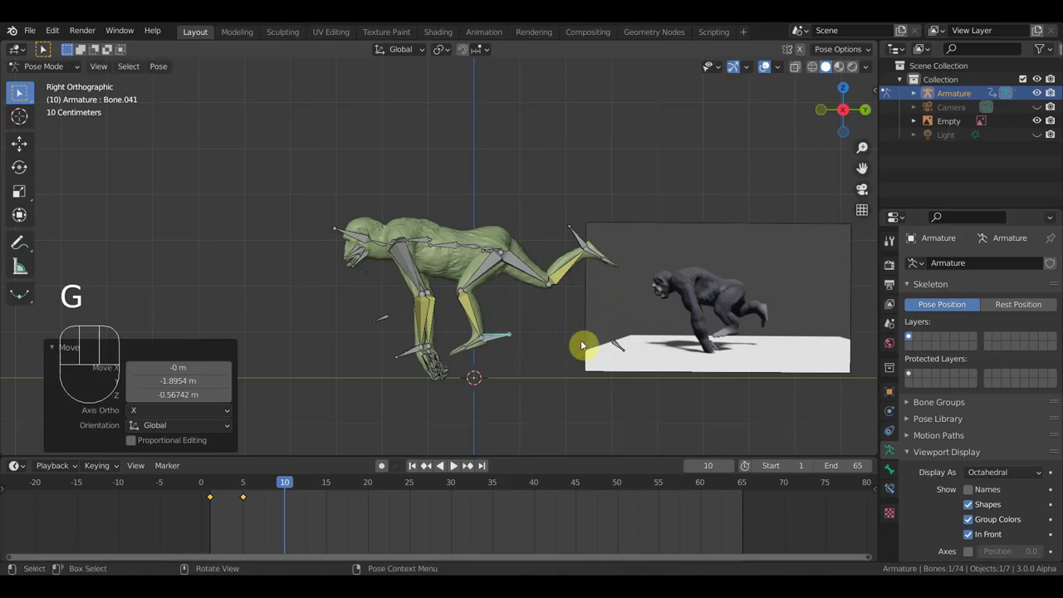
Step: Rotate the other foot's control bone, Bone.072, about 57.6° and move it about -0.773 m in Y and -0.990 m in Z
{"action": "left_click", "coordinate": [579, 238]}
{"action": "key", "text": "r"}
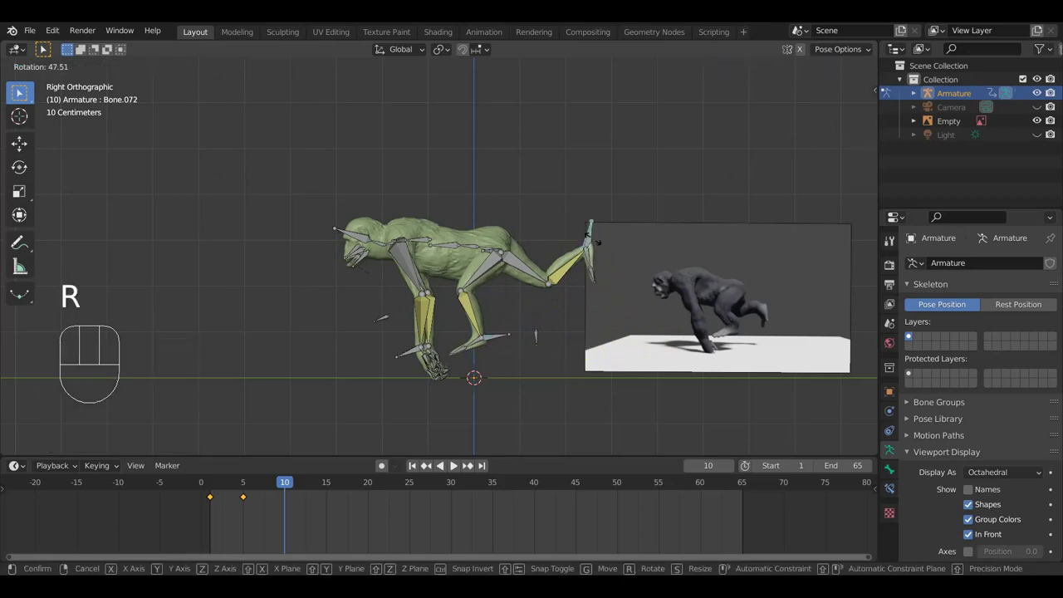
{"action": "left_click", "coordinate": [592, 242]}
{"action": "key", "text": "g"}
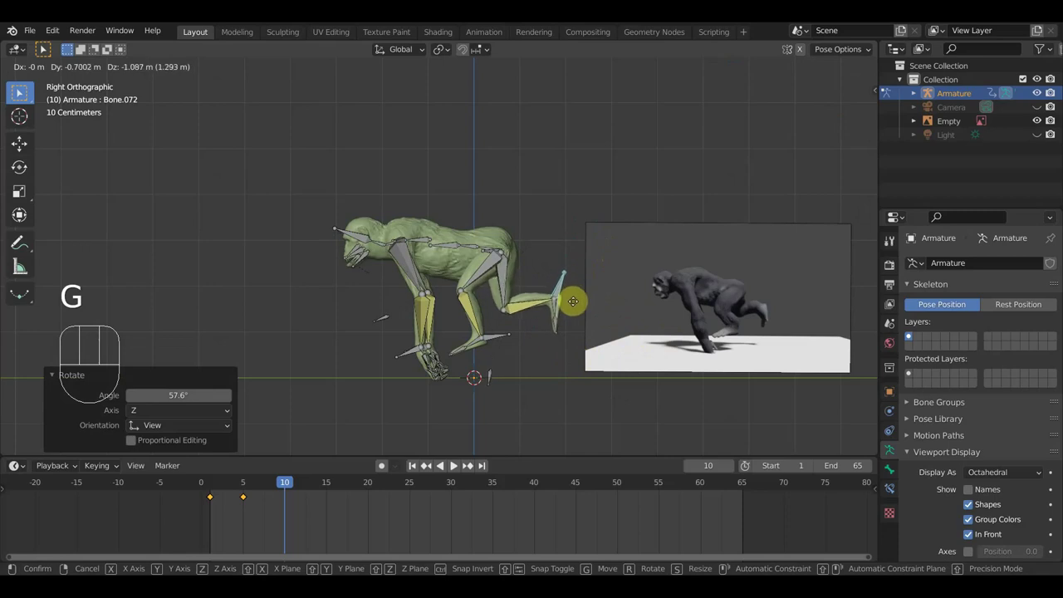
{"action": "left_click", "coordinate": [566, 296]}
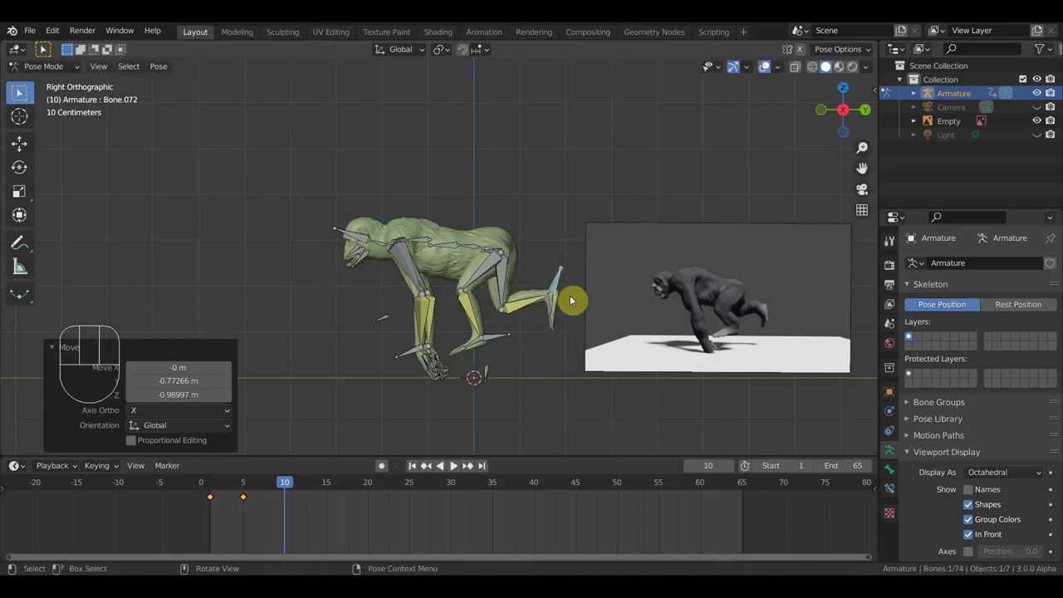
Step: Keyframe all bones at frame 10, review the motion back to frame 1, and return to frame 10
{"action": "key", "text": "a"}
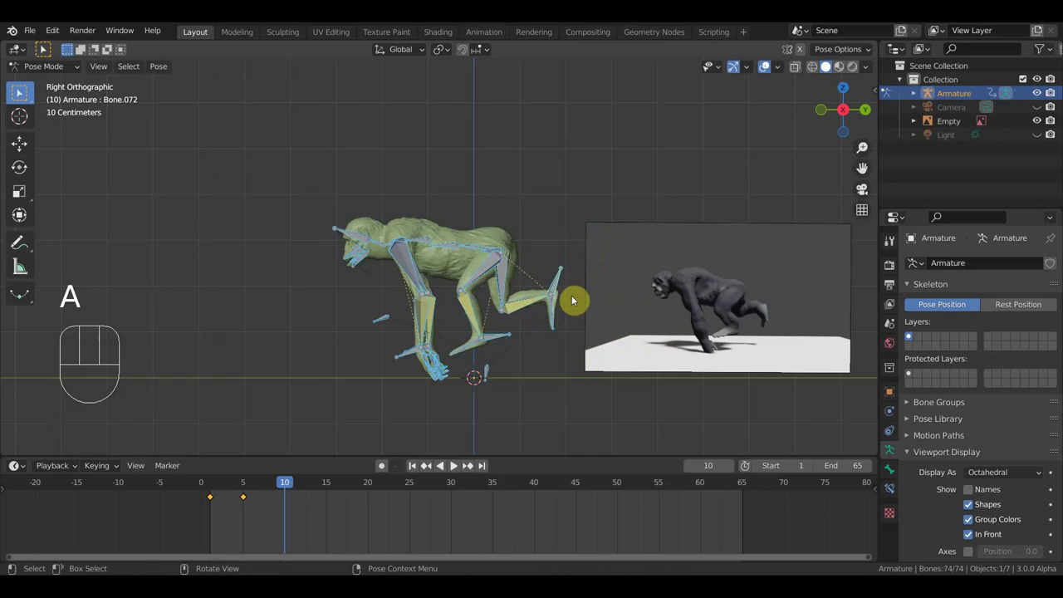
{"action": "key", "text": "i"}
{"action": "left_click_drag", "start_coordinate": [286, 482], "coordinate": [208, 484]}
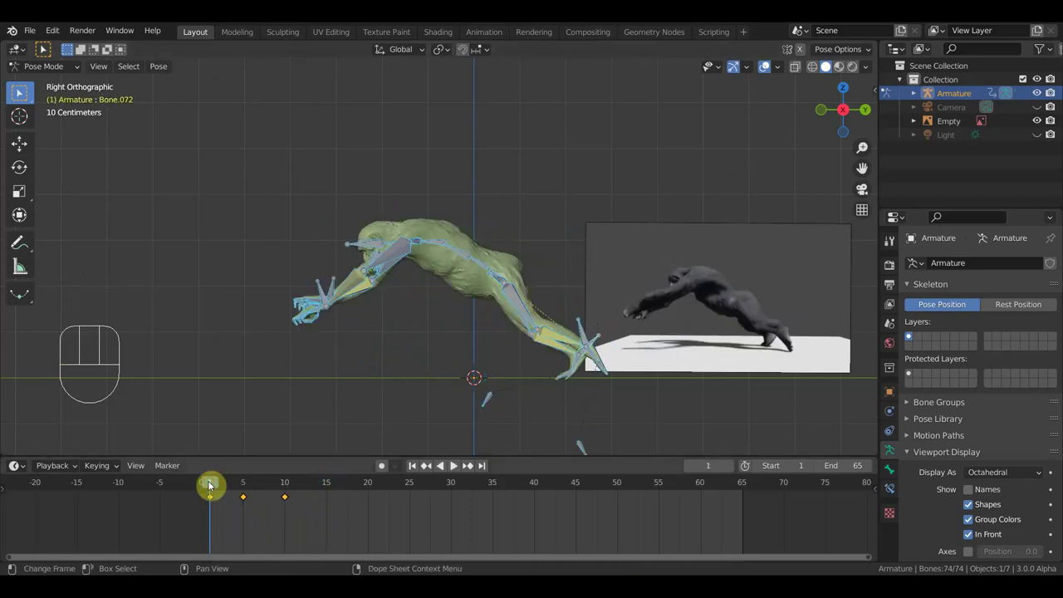
{"action": "left_click", "coordinate": [286, 488]}
{"action": "left_click", "coordinate": [441, 389]}
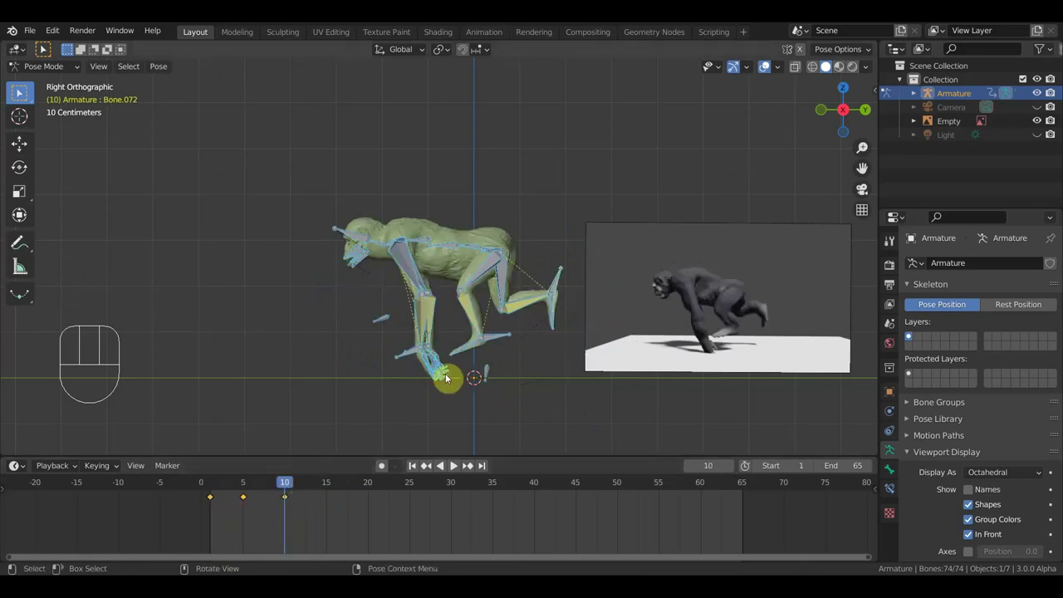
{"action": "key", "text": "r"}
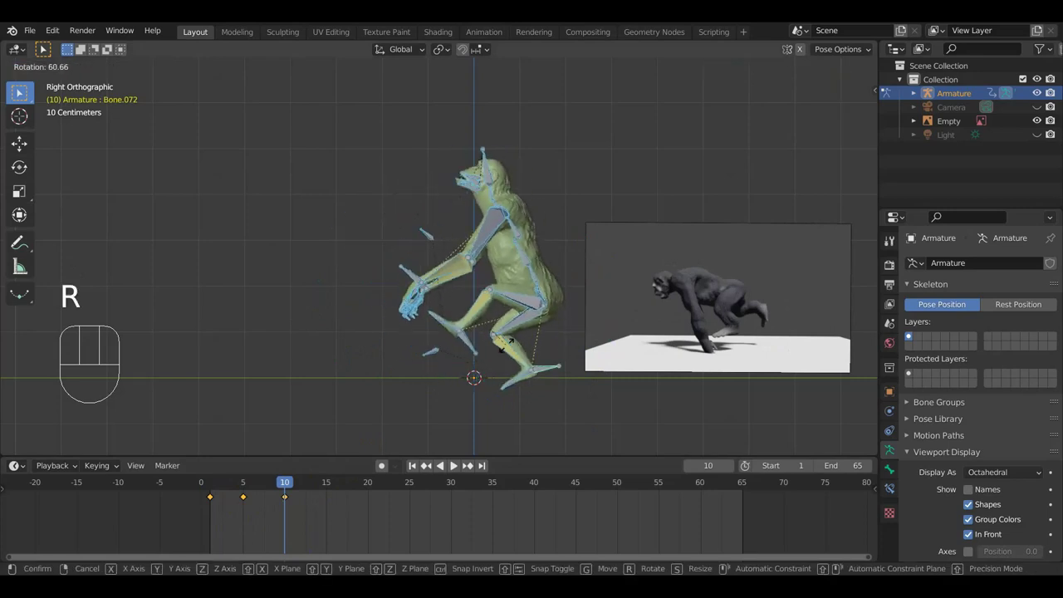
{"action": "left_click", "coordinate": [516, 349]}
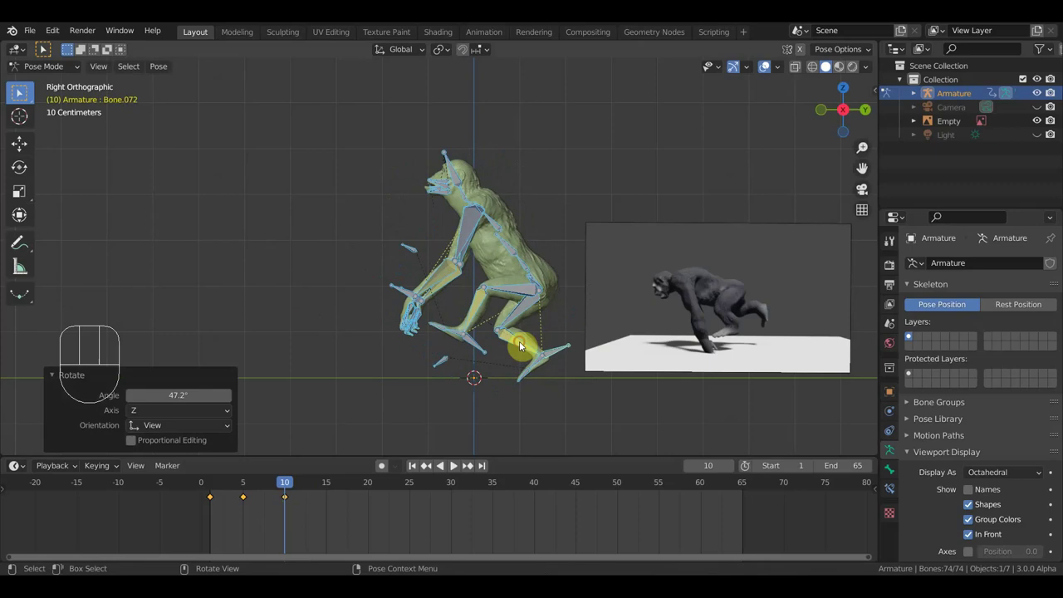
Step: Go to frame 15 and duplicate the frame 10 keyframe onto frame 15
{"action": "left_click", "coordinate": [327, 488]}
{"action": "left_click", "coordinate": [283, 503]}
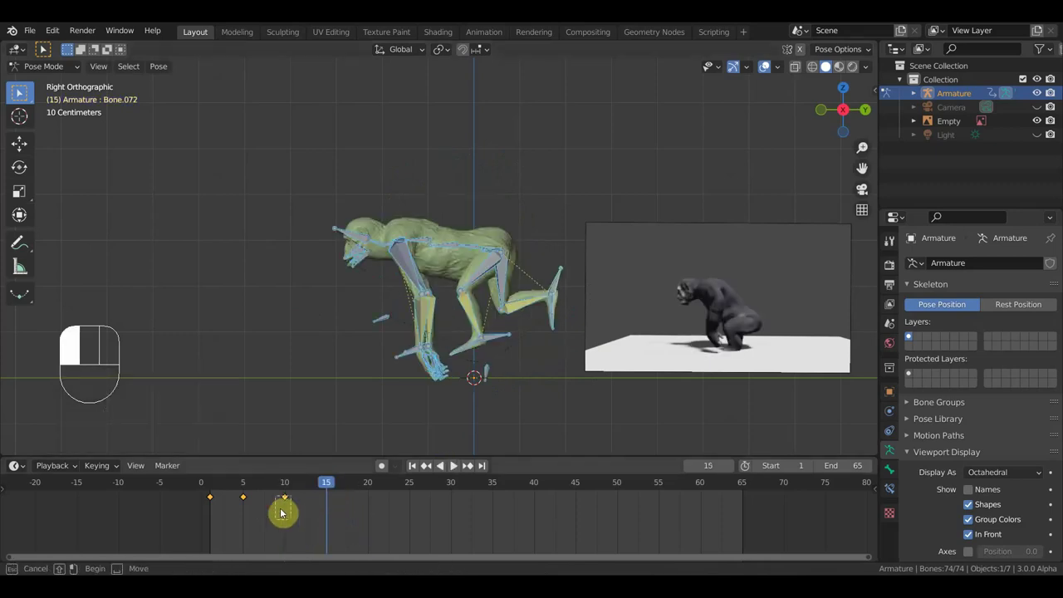
{"action": "key", "text": "shift+d"}
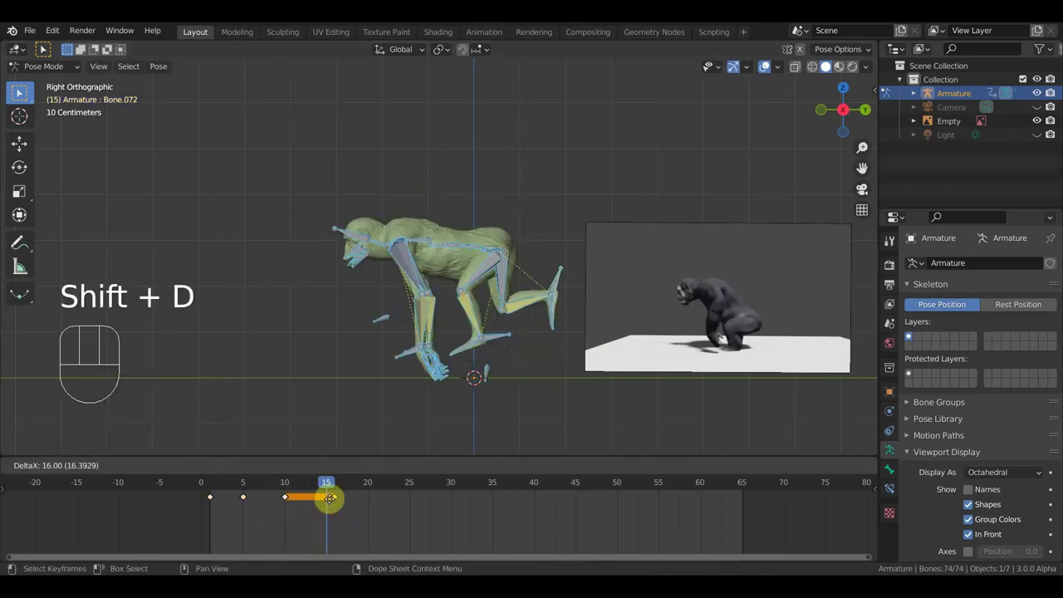
{"action": "left_click", "coordinate": [325, 497]}
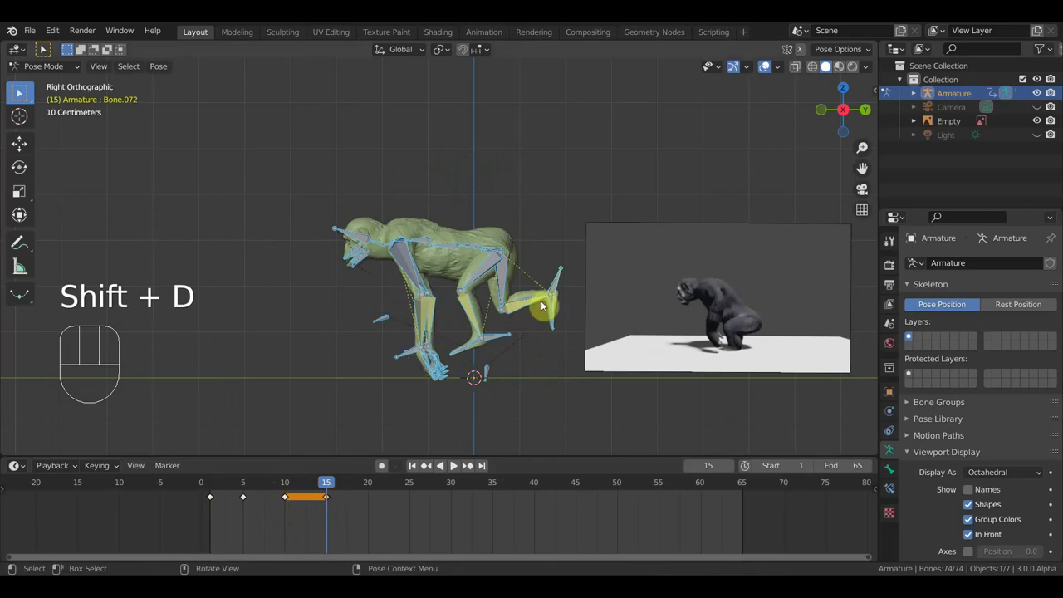
Step: Rotate the whole armature pose about 76.9° and move it about -0.7 m in Y and 0.3 m in Z
{"action": "key", "text": "r"}
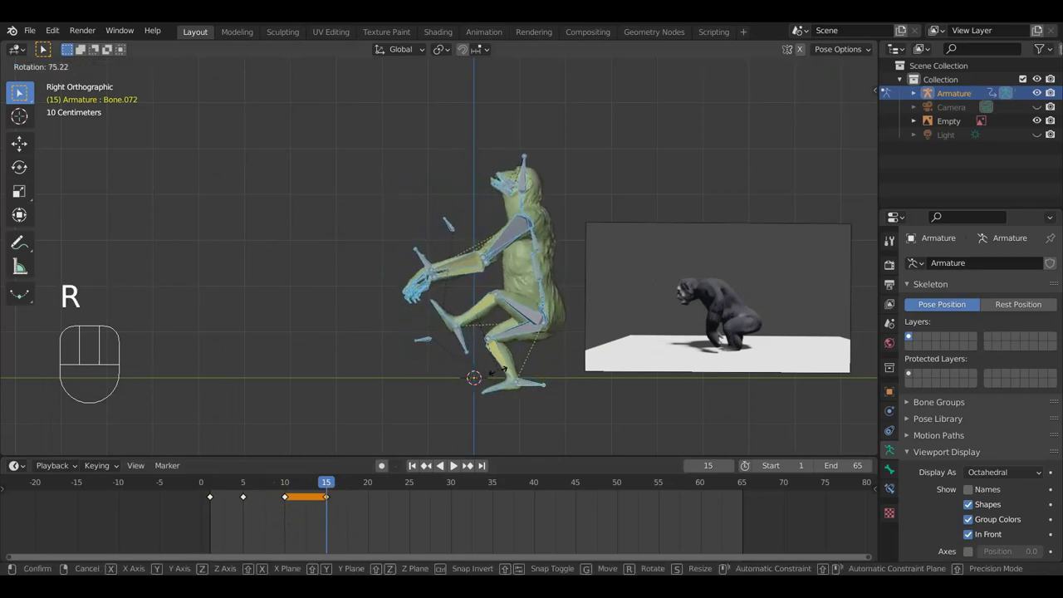
{"action": "left_click", "coordinate": [498, 371]}
{"action": "key", "text": "g"}
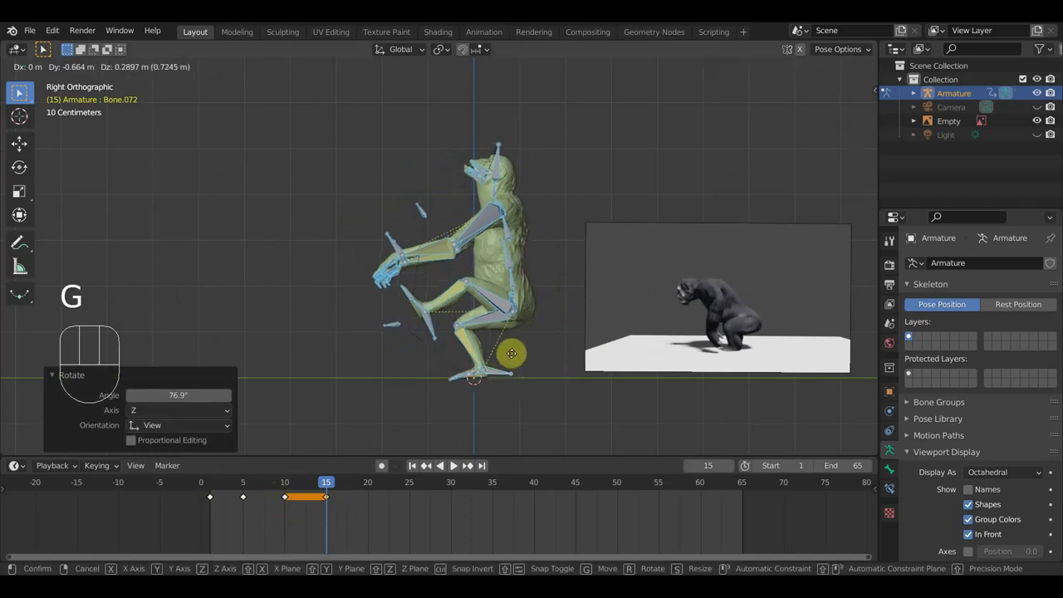
{"action": "left_click", "coordinate": [508, 354]}
Step: Move foot bone Bone.041 about 1.135 m in Y and -1.328 m in Z, rotate it -61.1°, and shift it another 0.181 m in Y
{"action": "left_click", "coordinate": [424, 334]}
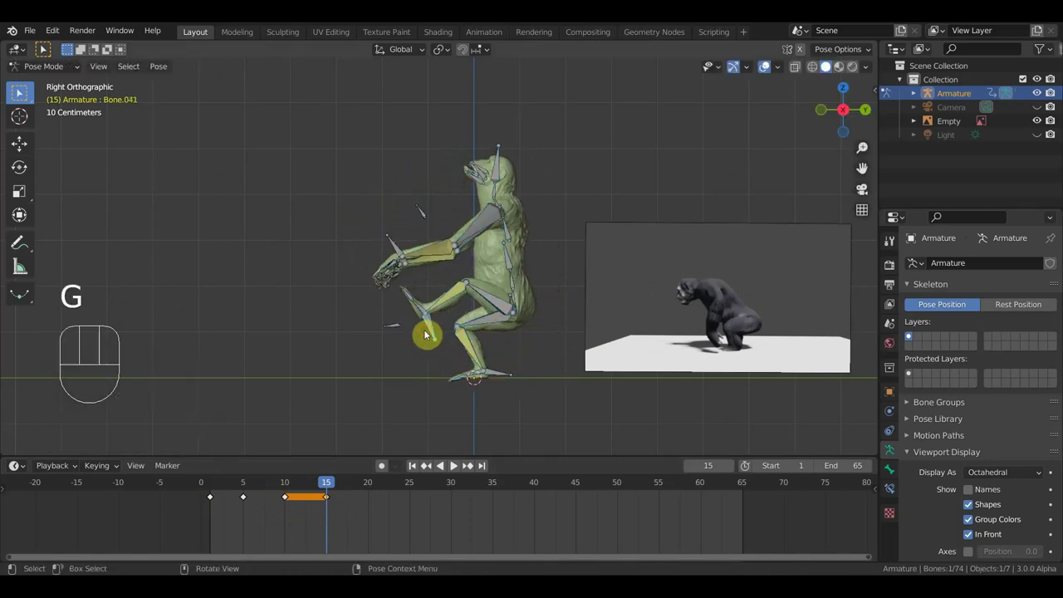
{"action": "key", "text": "g"}
{"action": "left_click", "coordinate": [481, 398]}
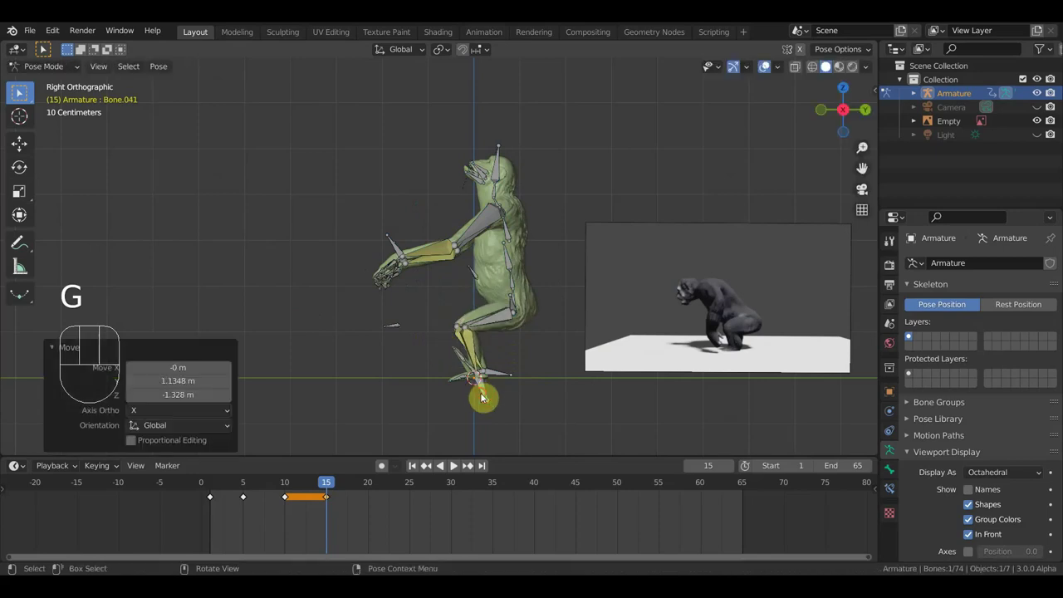
{"action": "key", "text": "r"}
{"action": "left_click", "coordinate": [523, 340]}
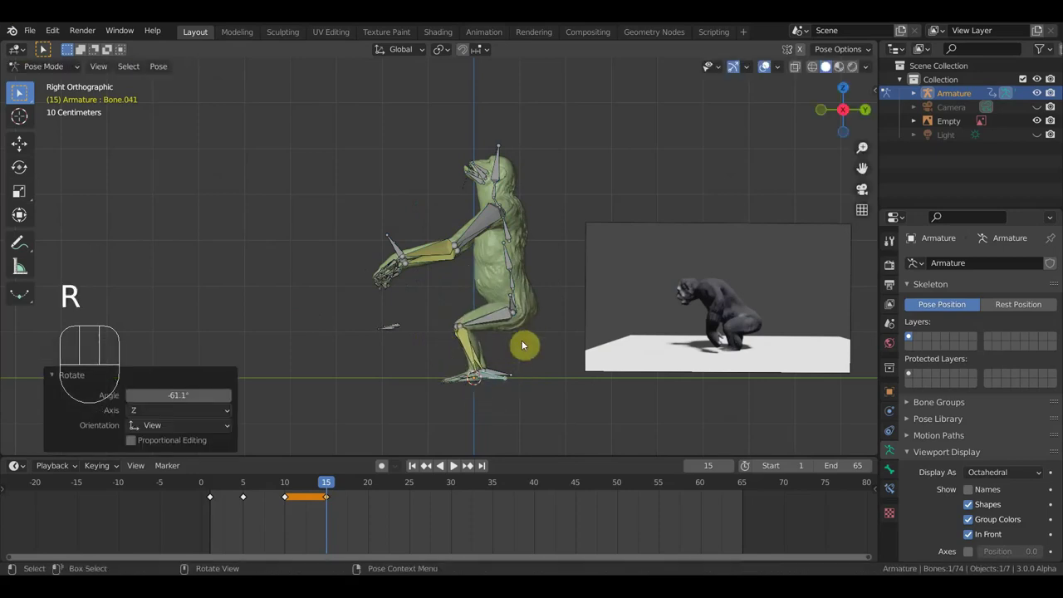
{"action": "key", "text": "g"}
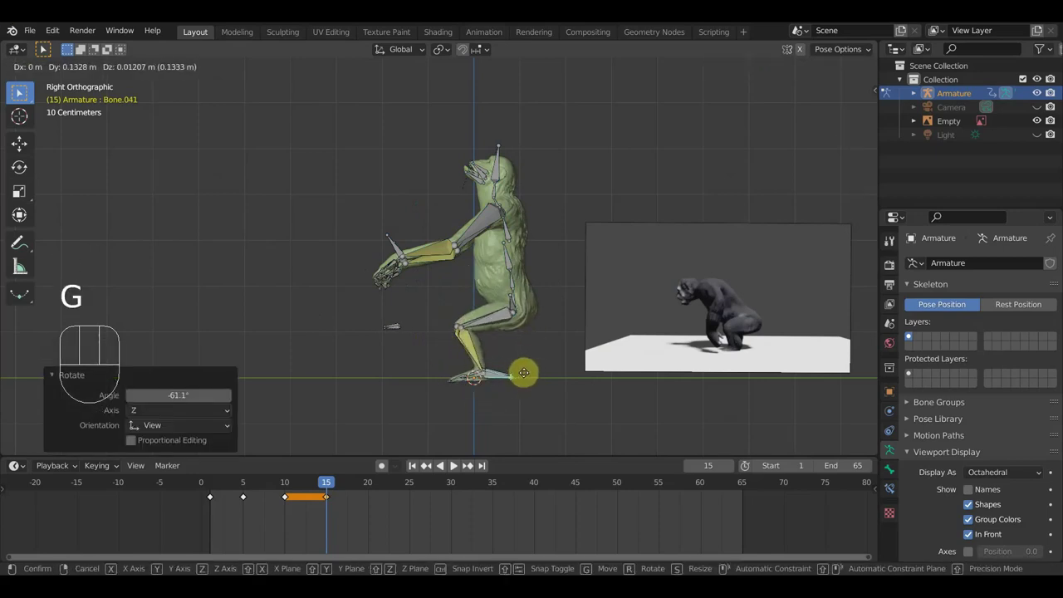
{"action": "left_click", "coordinate": [516, 373]}
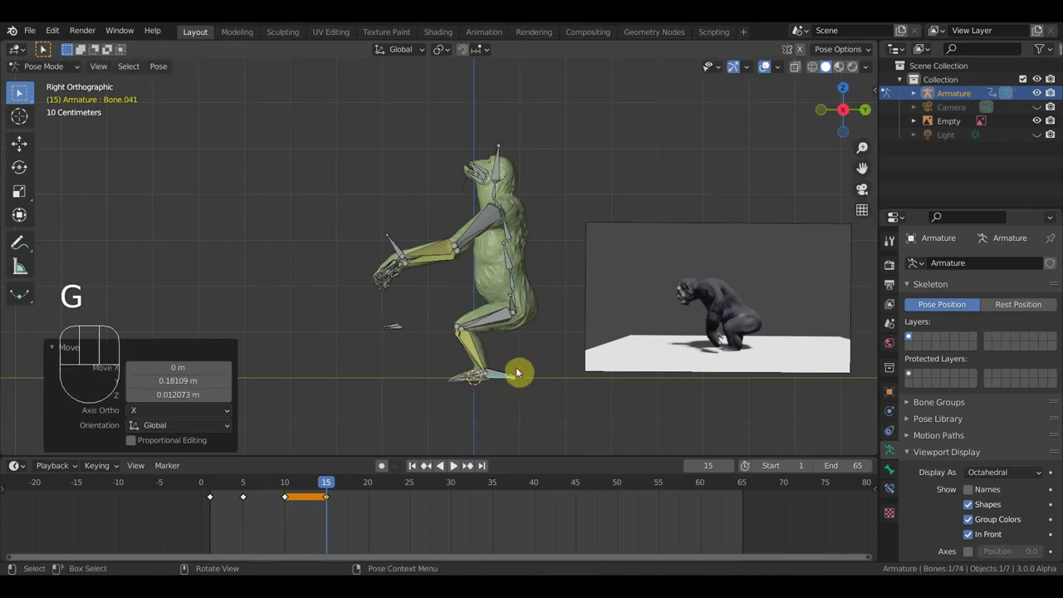
Step: Move the root bone, Bone, about -0.386 m in Y and -0.398 m in Z, and rotate it about -32.4°
{"action": "left_click", "coordinate": [515, 303]}
{"action": "key", "text": "g"}
{"action": "left_click", "coordinate": [520, 306]}
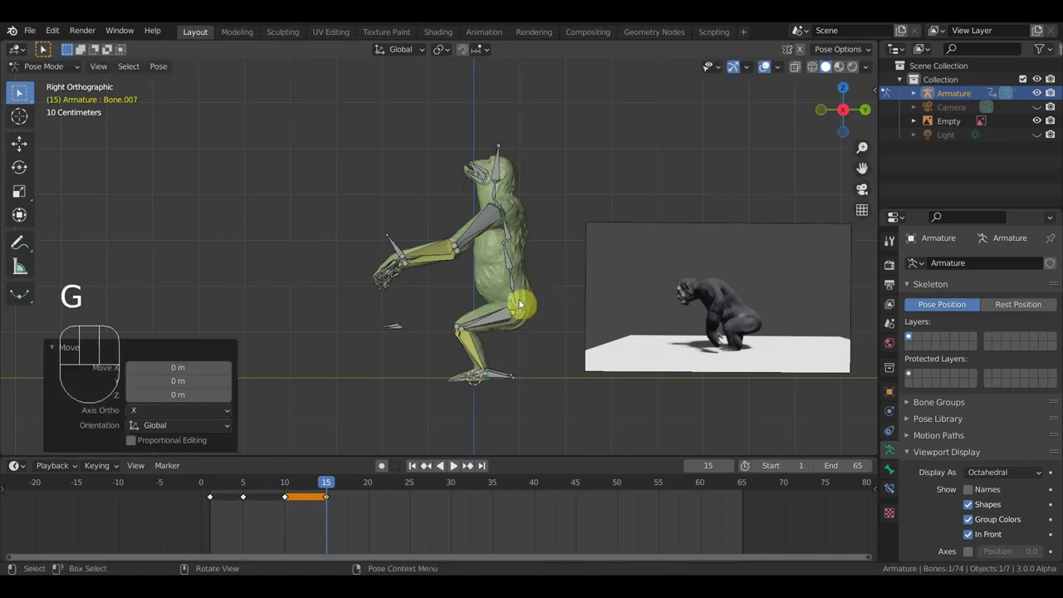
{"action": "left_click", "coordinate": [533, 302]}
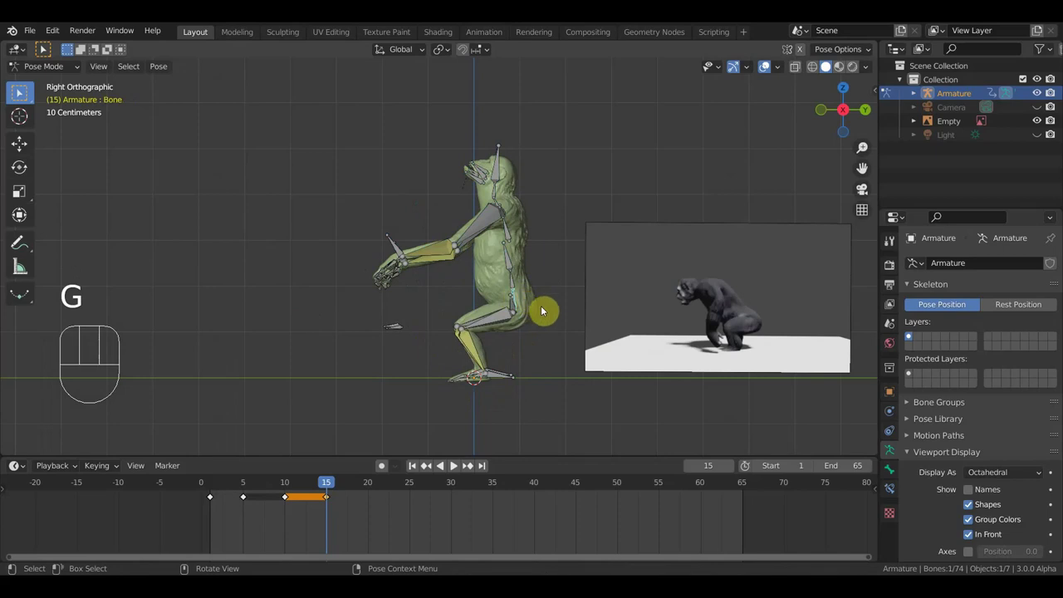
{"action": "key", "text": "g"}
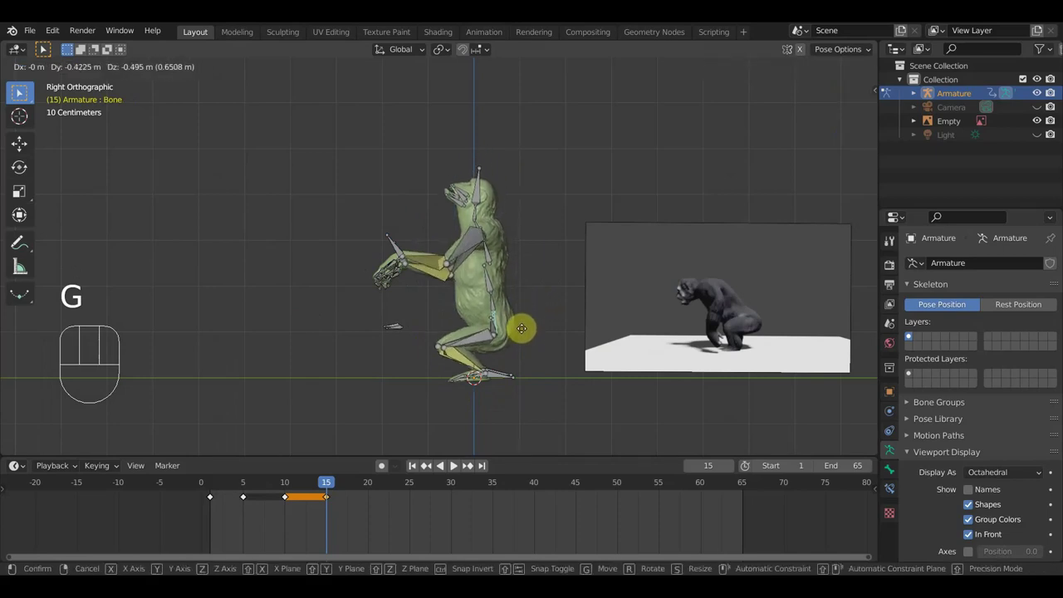
{"action": "left_click", "coordinate": [523, 324]}
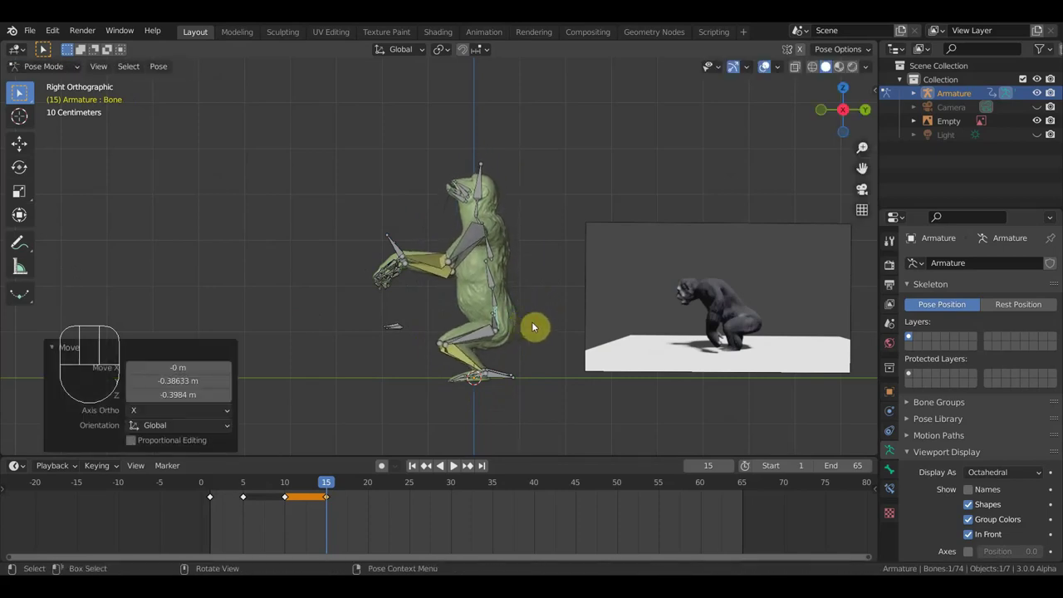
{"action": "key", "text": "r"}
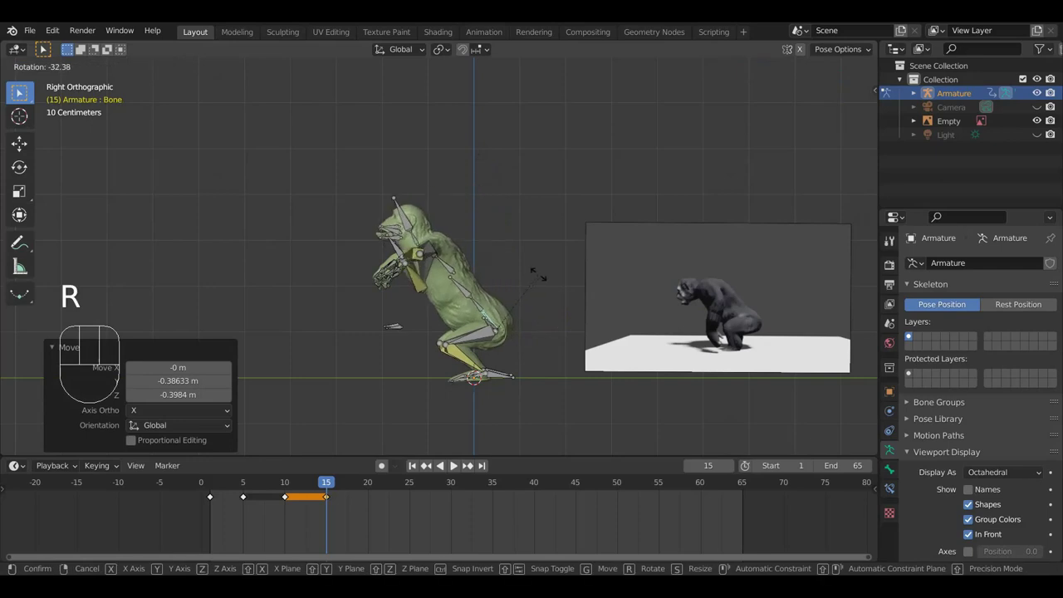
{"action": "left_click", "coordinate": [539, 280]}
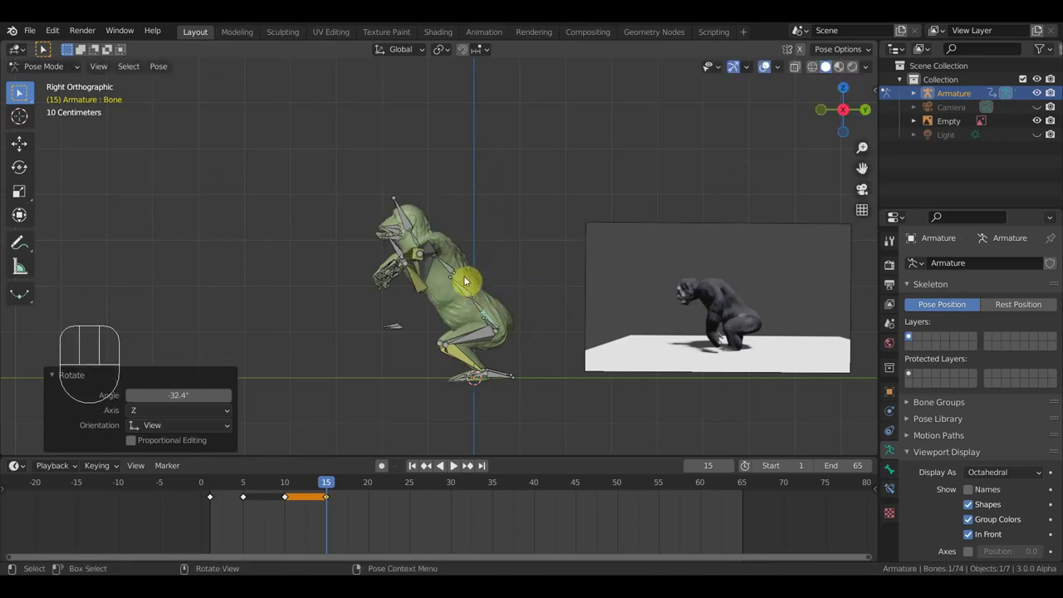
Step: Move the upper spine bone, Bone.004, about -0.109 m in Y and -0.060 m in Z, and rotate it about -36°
{"action": "left_click", "coordinate": [444, 263]}
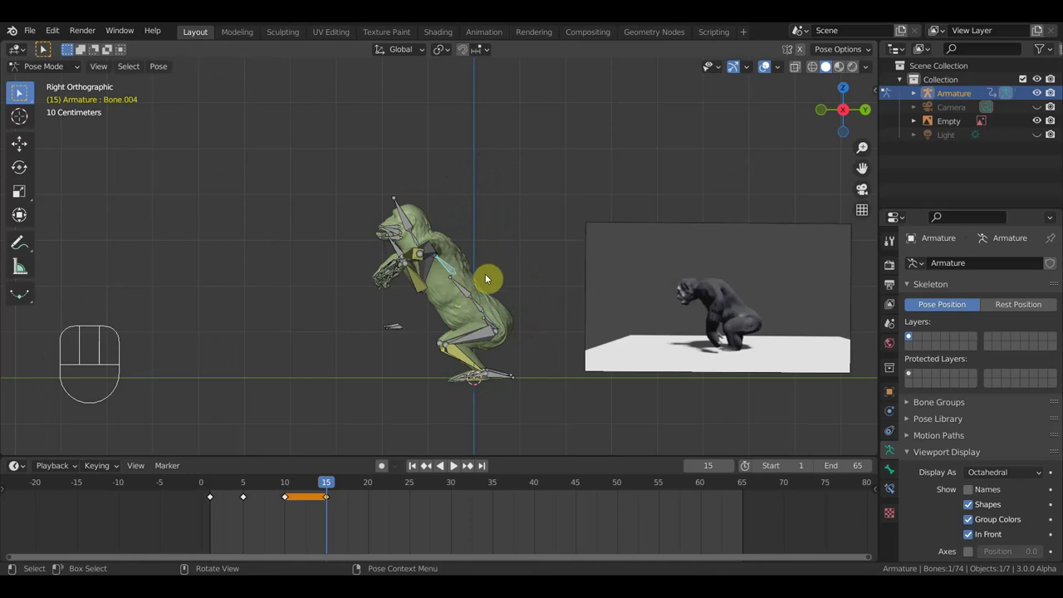
{"action": "key", "text": "g"}
{"action": "left_click", "coordinate": [489, 273]}
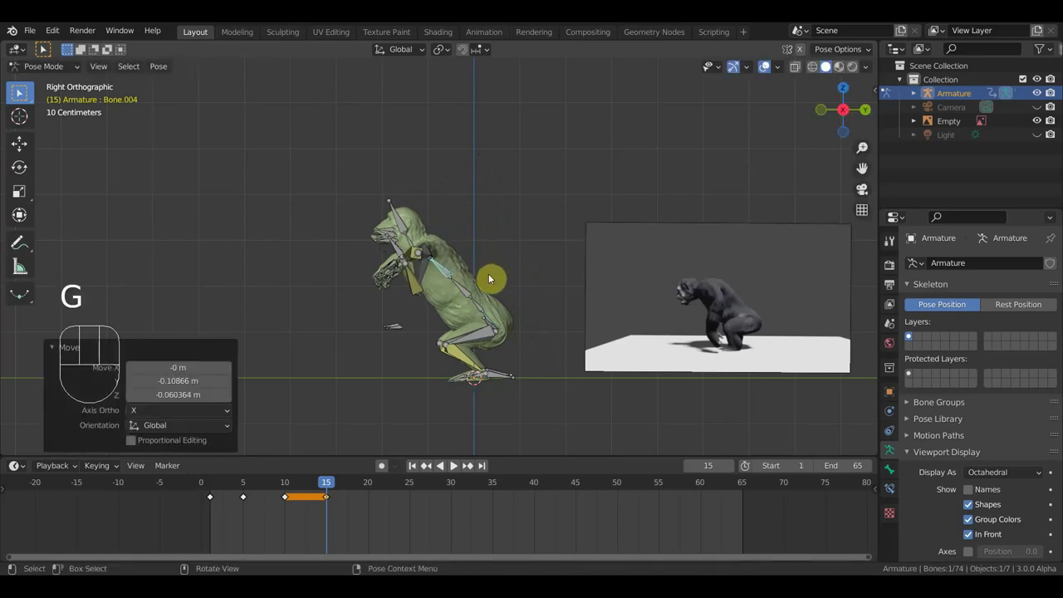
{"action": "key", "text": "r"}
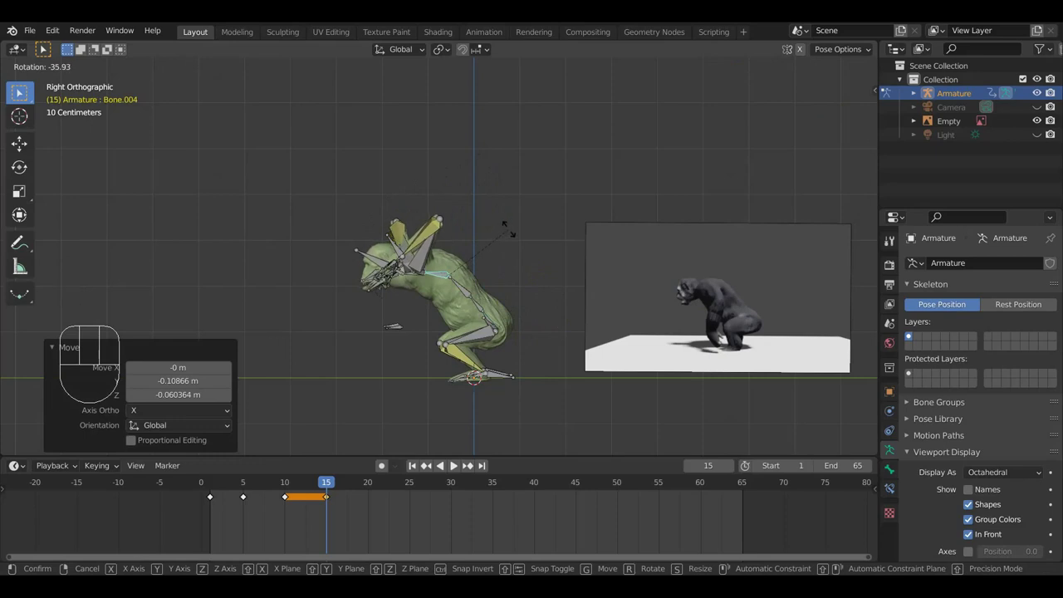
{"action": "left_click", "coordinate": [509, 226]}
Step: Lower both hand control bones toward the ground, Bone.032 about -2.155 m and Bone.068 about -2.164 m in Z
{"action": "middle_click_drag", "start_coordinate": [509, 226], "coordinate": [675, 285]}
{"action": "left_click", "coordinate": [534, 250]}
{"action": "key", "text": "g"}
{"action": "left_click", "coordinate": [536, 338]}
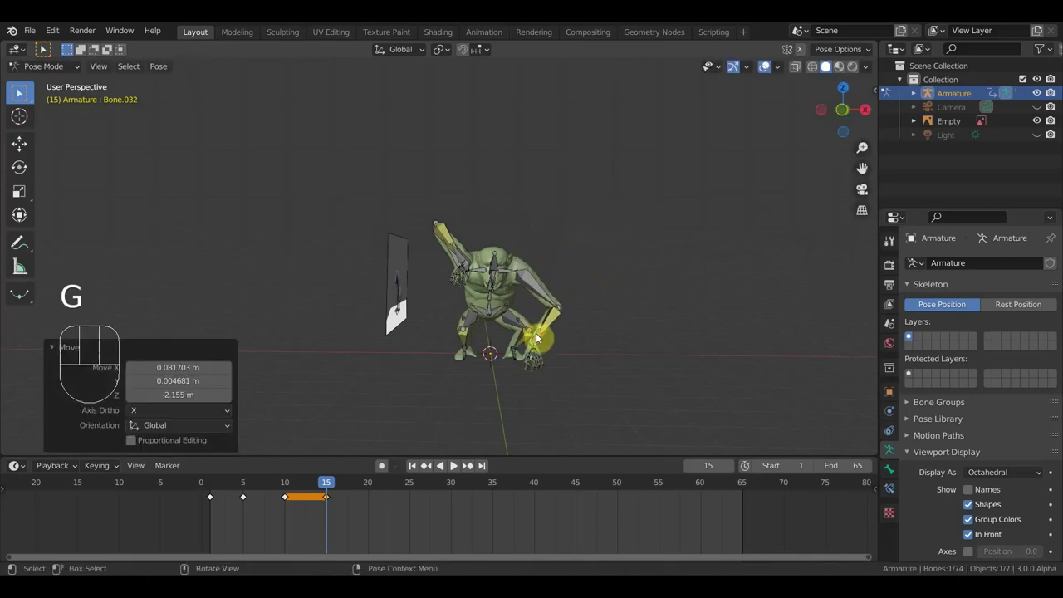
{"action": "left_click", "coordinate": [458, 258]}
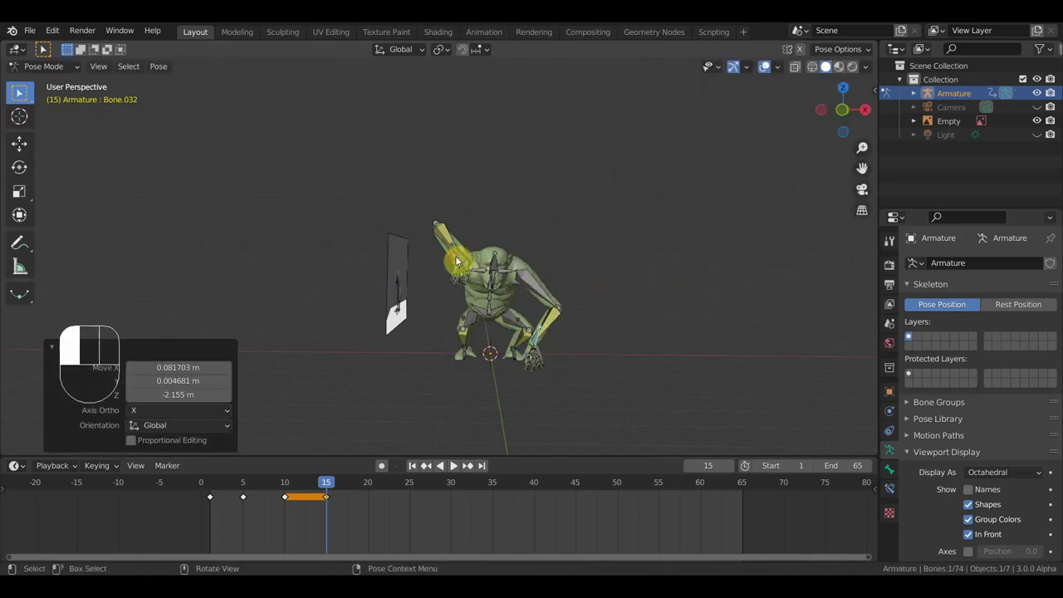
{"action": "key", "text": "g"}
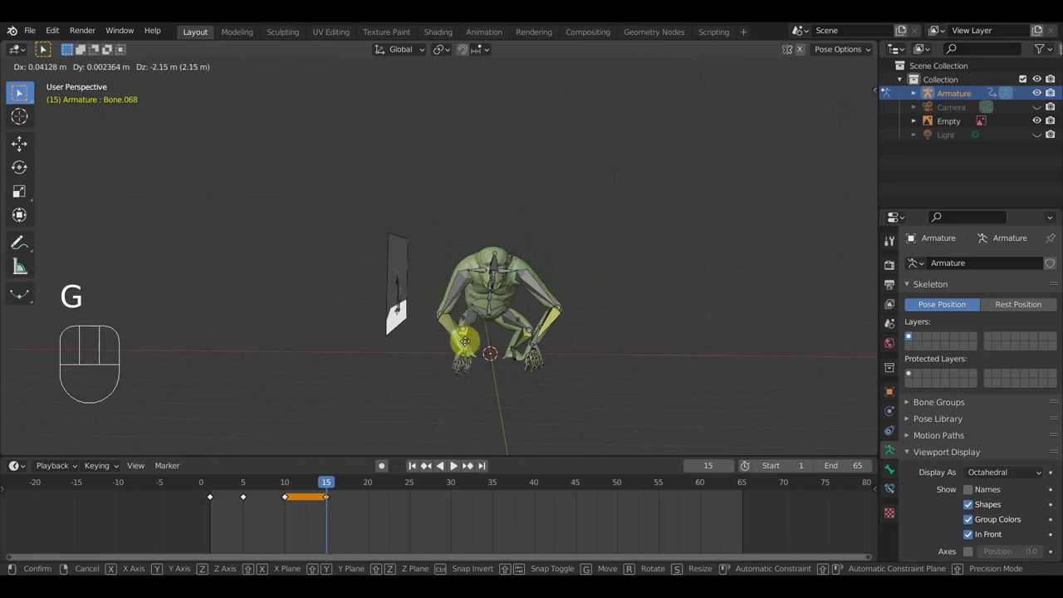
{"action": "left_click", "coordinate": [465, 349]}
Step: In the right side view, move hand bone Bone.032 about 0.493 m in Y and 0.232 m in Z, and rotate it about -66.4°
{"action": "key", "text": "KP_3"}
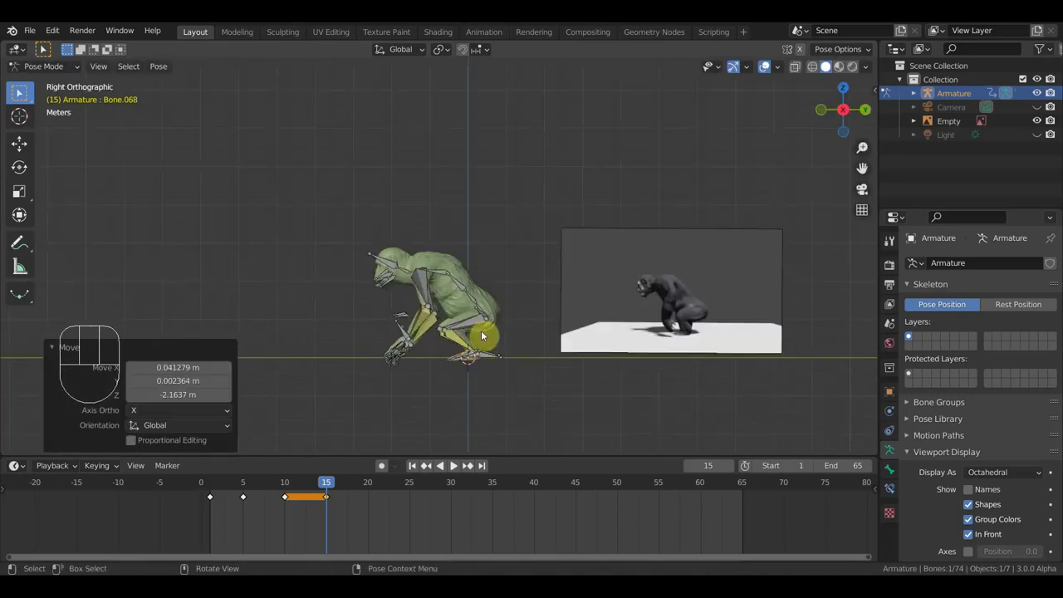
{"action": "left_click", "coordinate": [401, 333]}
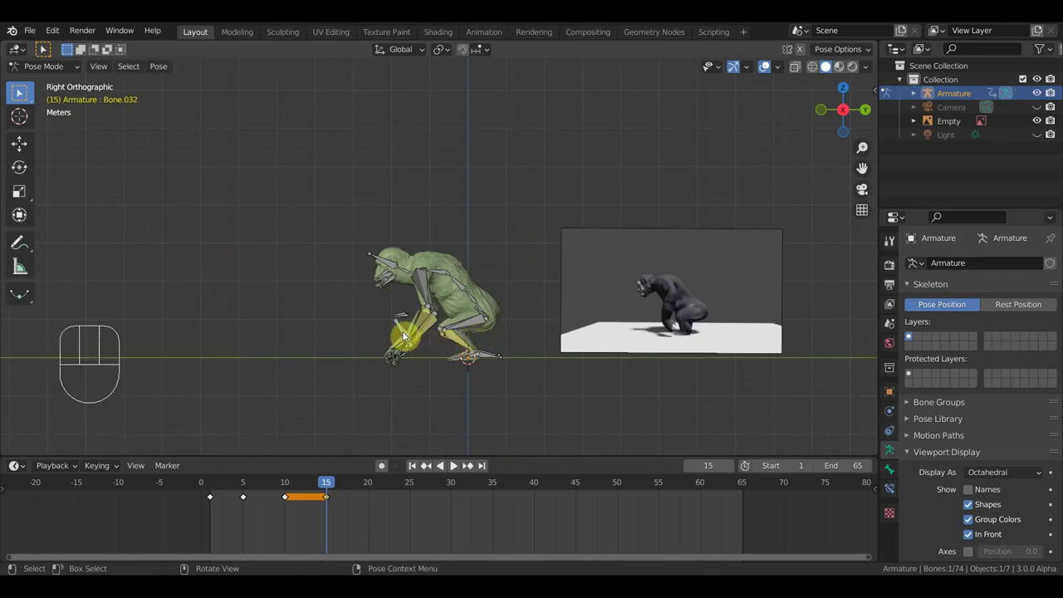
{"action": "key", "text": "g"}
{"action": "left_click", "coordinate": [422, 322]}
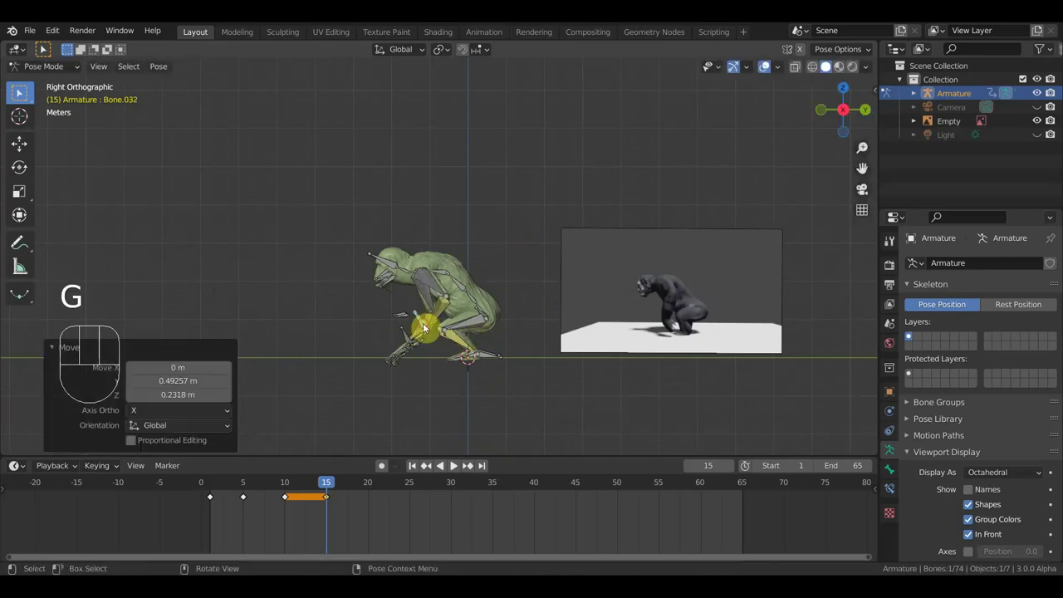
{"action": "key", "text": "r"}
{"action": "left_click", "coordinate": [446, 309]}
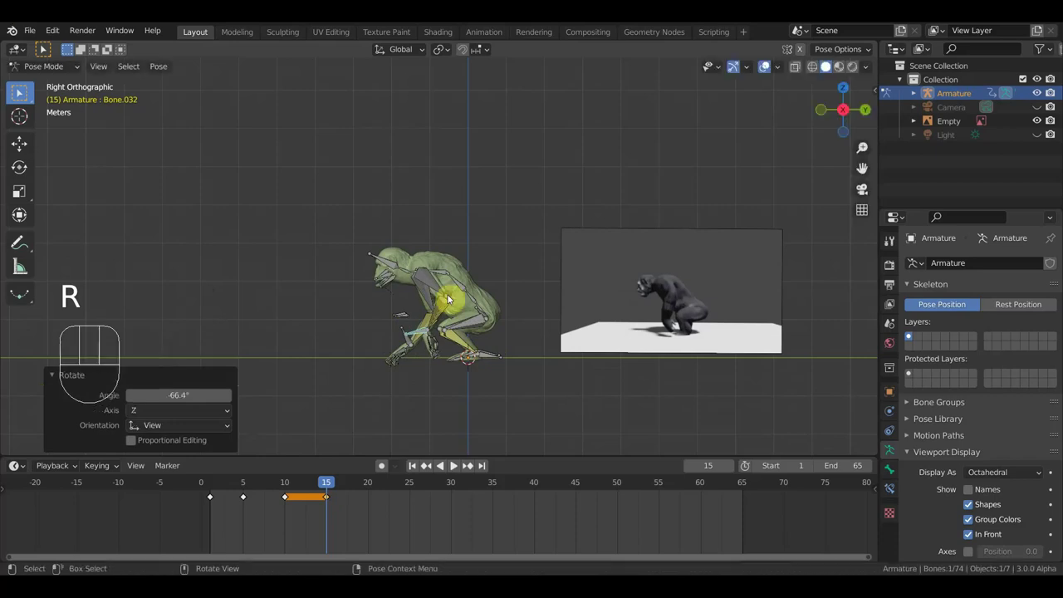
Step: Rotate the other hand's control bone, Bone.068, about -68° and move it about 0.464 m in Y and 0.420 m in Z
{"action": "left_click", "coordinate": [469, 344]}
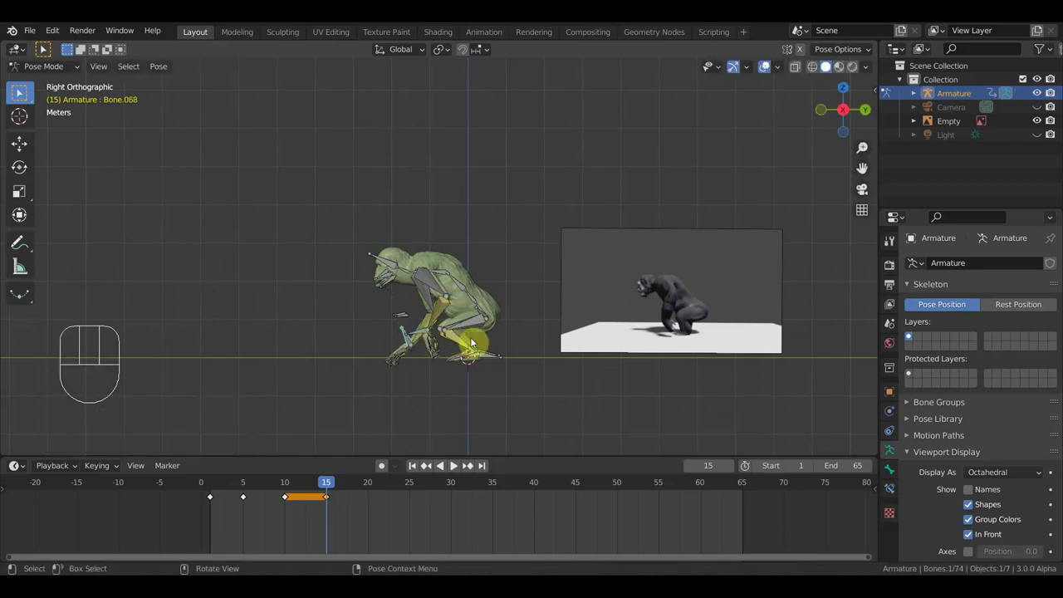
{"action": "key", "text": "r"}
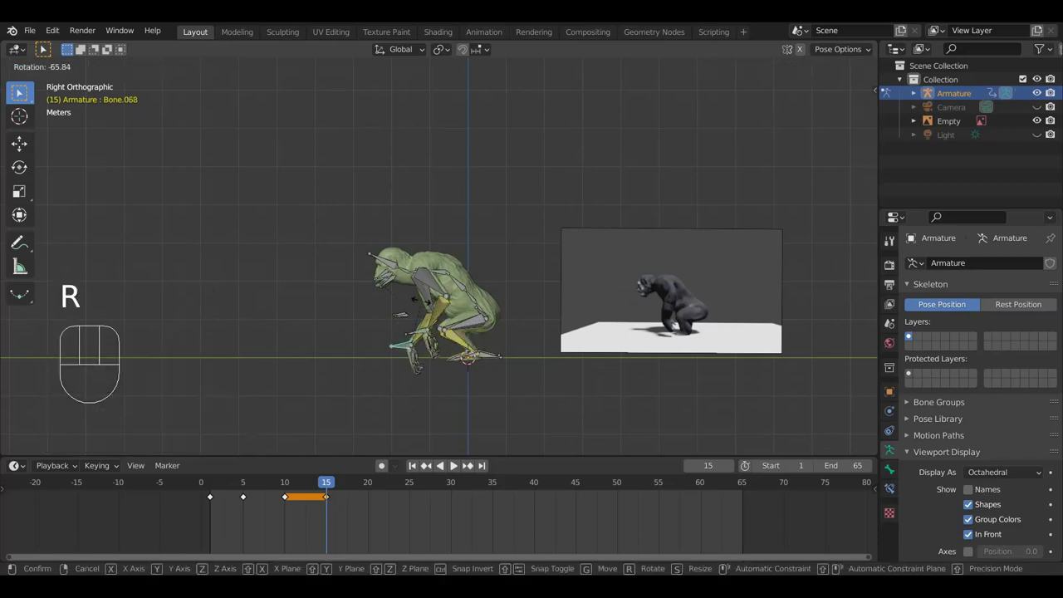
{"action": "left_click", "coordinate": [421, 307]}
{"action": "key", "text": "g"}
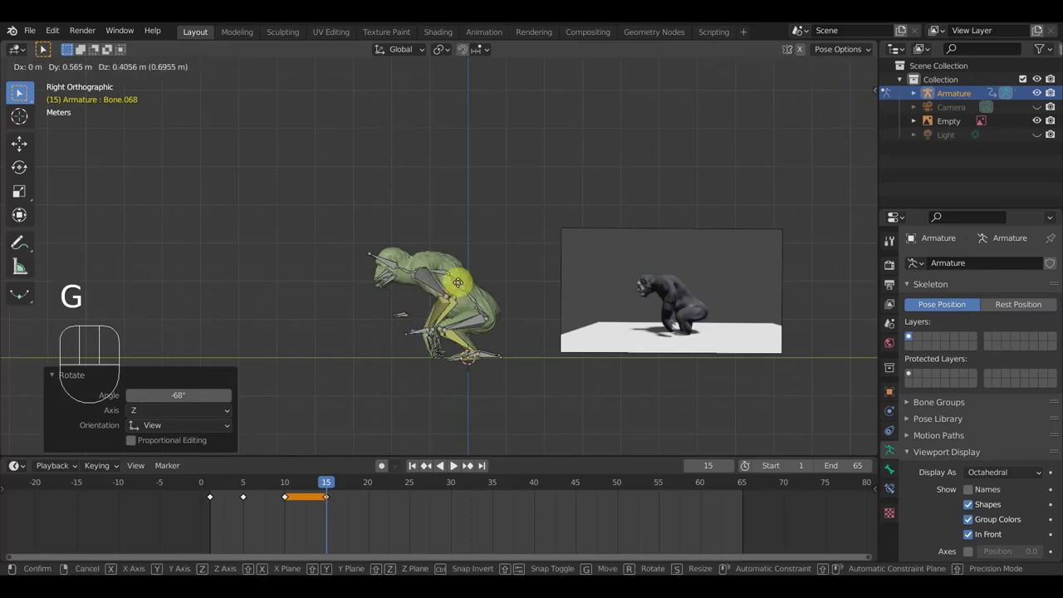
{"action": "left_click", "coordinate": [455, 282]}
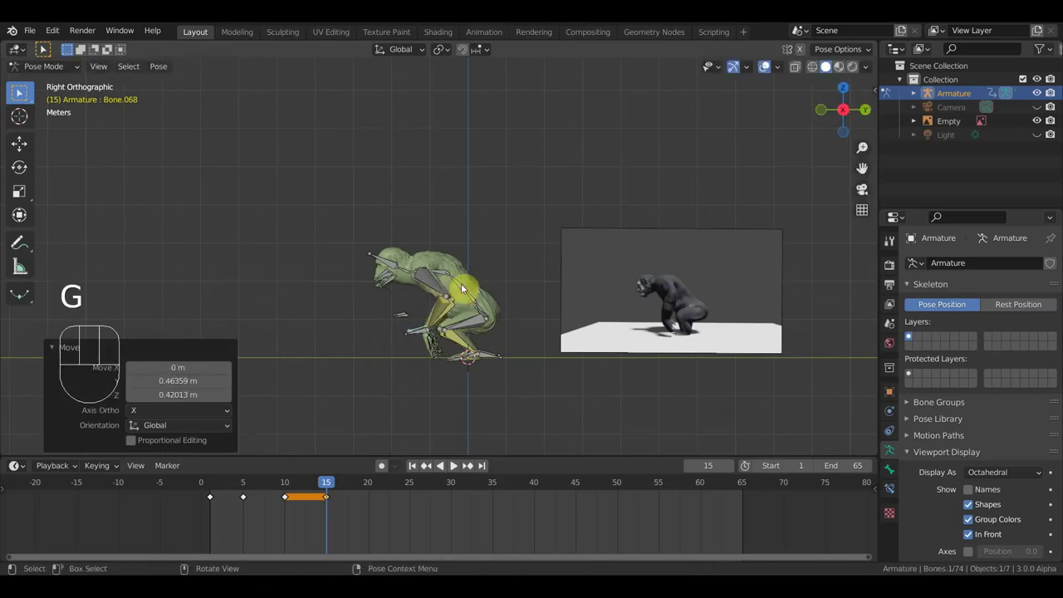
Step: Keyframe all bones at frame 15 and review the motion back to frame 13
{"action": "key", "text": "a"}
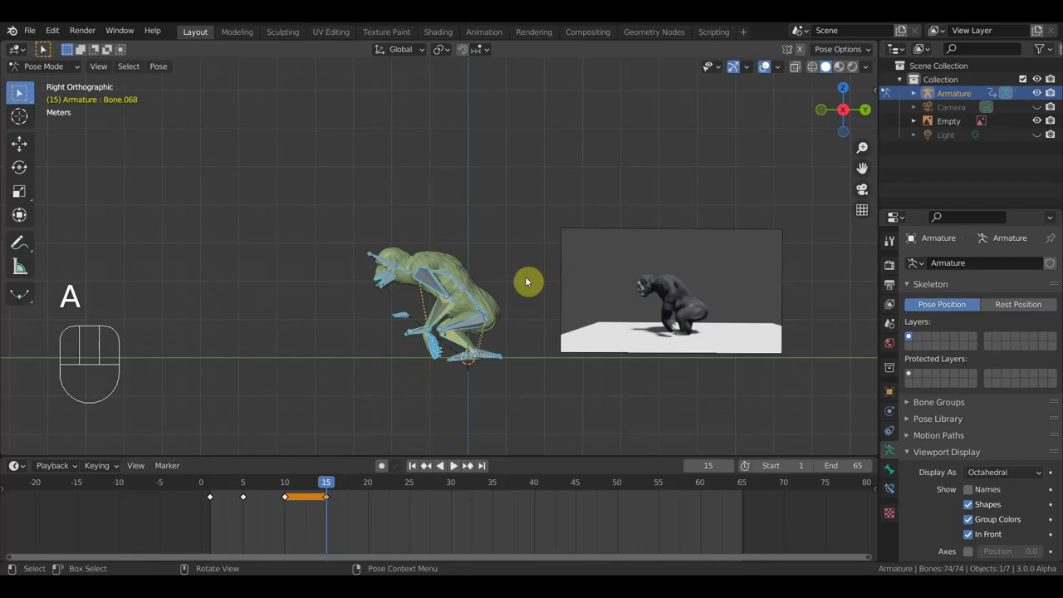
{"action": "key", "text": "i"}
{"action": "mouse_move", "coordinate": [326, 486]}
{"action": "left_mouse_down"}
{"action": "mouse_move", "coordinate": [225, 487]}
{"action": "mouse_move", "coordinate": [363, 489]}
{"action": "mouse_move", "coordinate": [285, 491]}
{"action": "mouse_move", "coordinate": [310, 490]}
{"action": "left_mouse_up"}
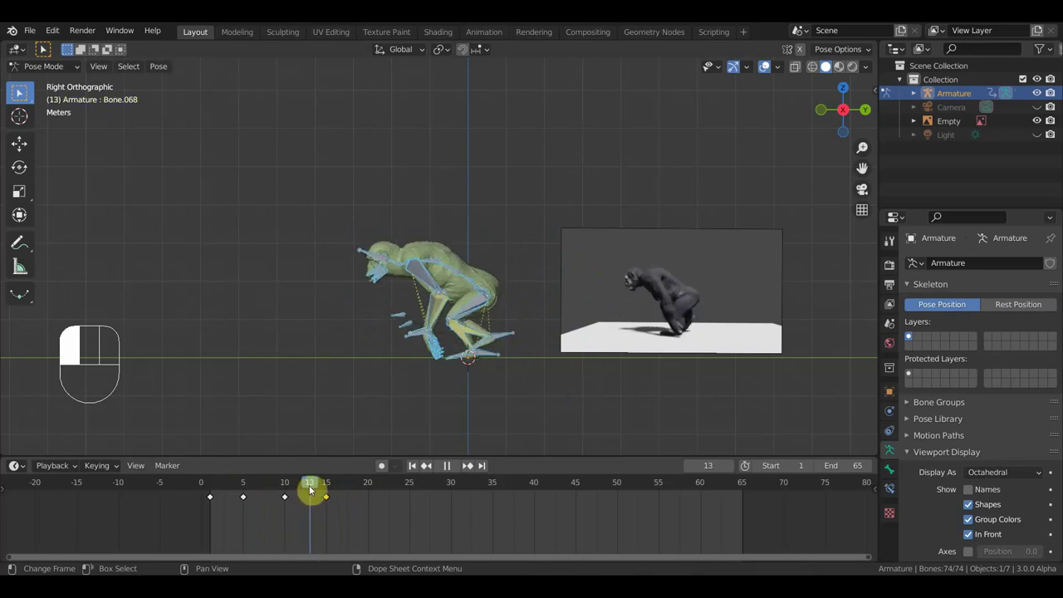
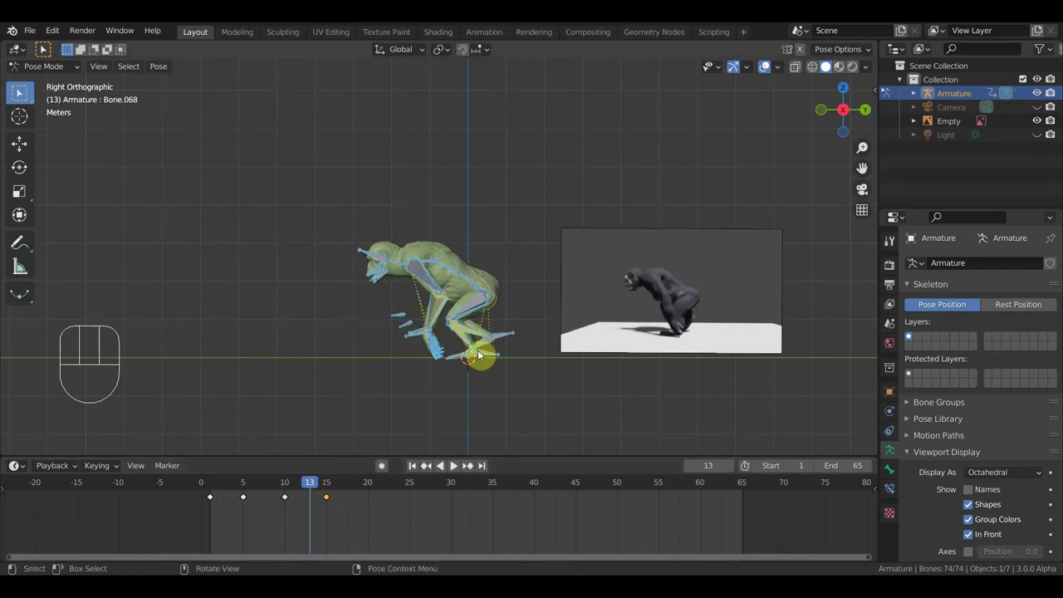
Step: Duplicate the two selected hand control bones' frame 1 keyframe to frame 20 and make frame 20 current
{"action": "left_click", "coordinate": [368, 488]}
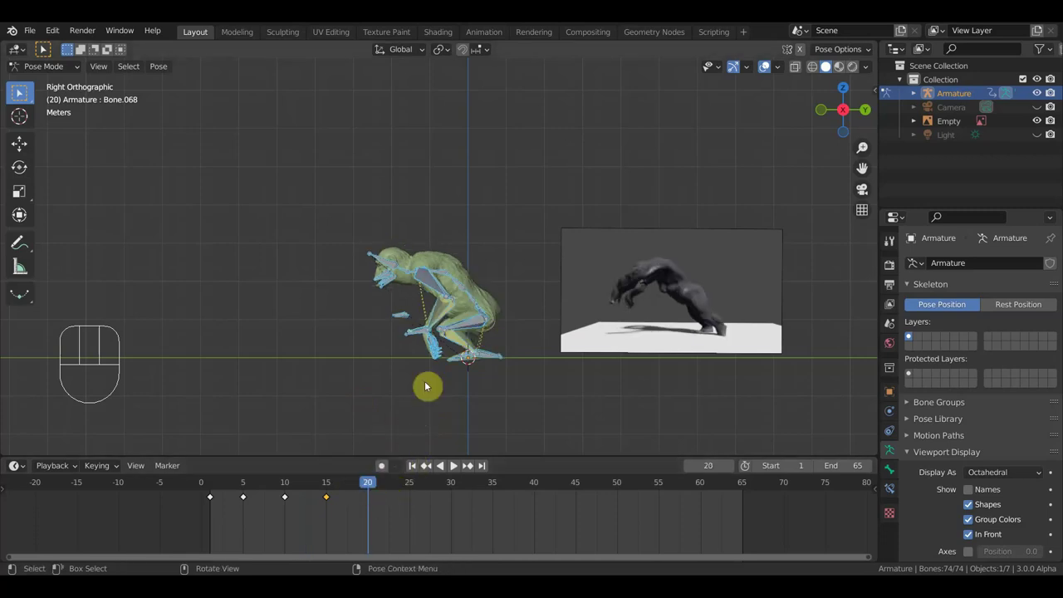
{"action": "scroll", "coordinate": [455, 338], "scroll_direction": "up", "scroll_amount": 1}
{"action": "middle_click_drag", "start_coordinate": [466, 333], "coordinate": [450, 294], "text": "shift"}
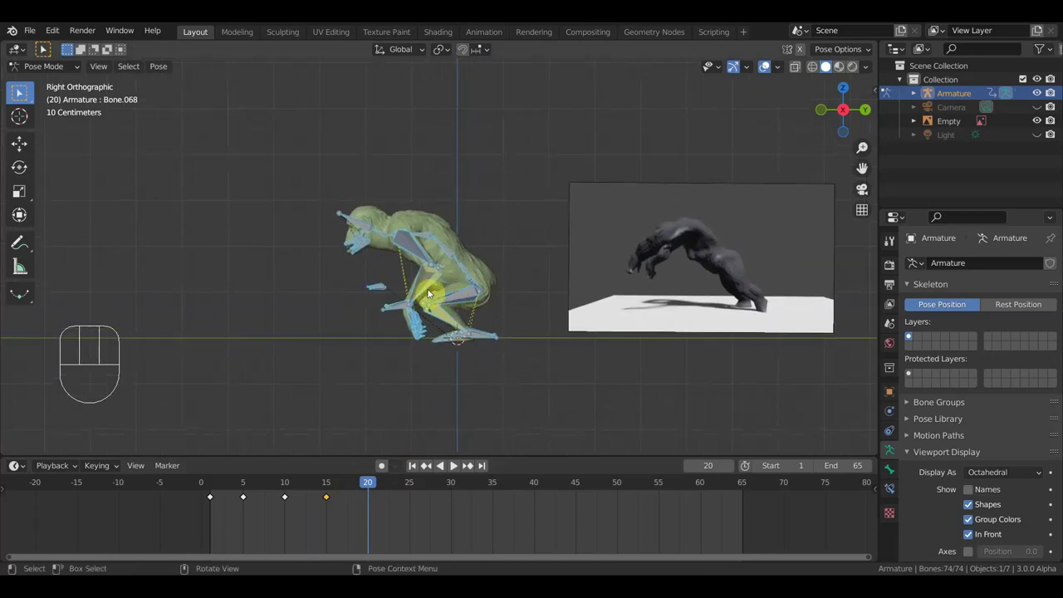
{"action": "left_click", "coordinate": [398, 318]}
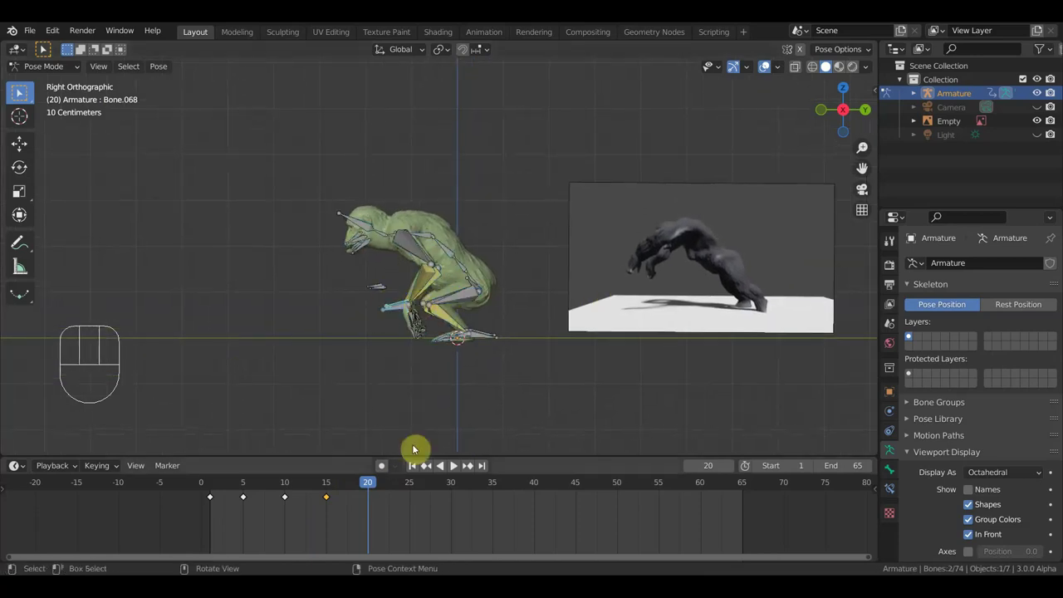
{"action": "left_click", "coordinate": [242, 484]}
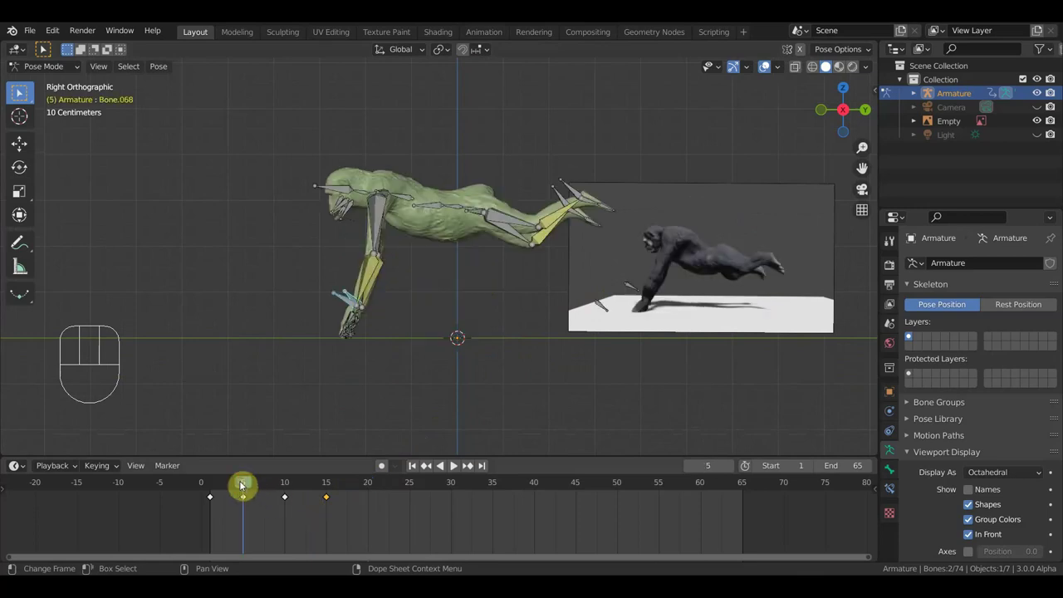
{"action": "left_click", "coordinate": [287, 486]}
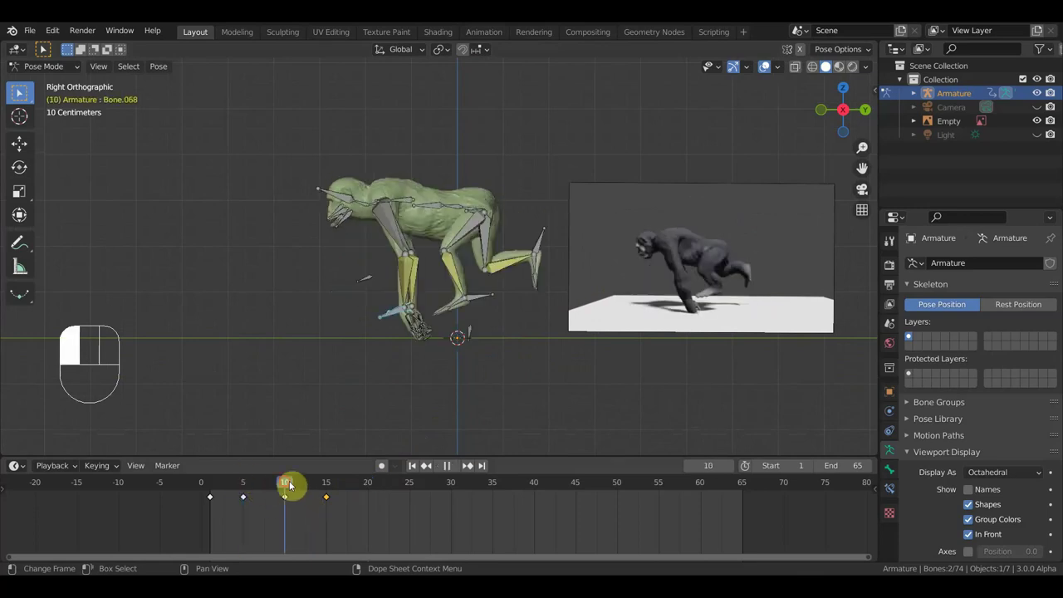
{"action": "left_click", "coordinate": [209, 490]}
{"action": "left_click", "coordinate": [211, 496]}
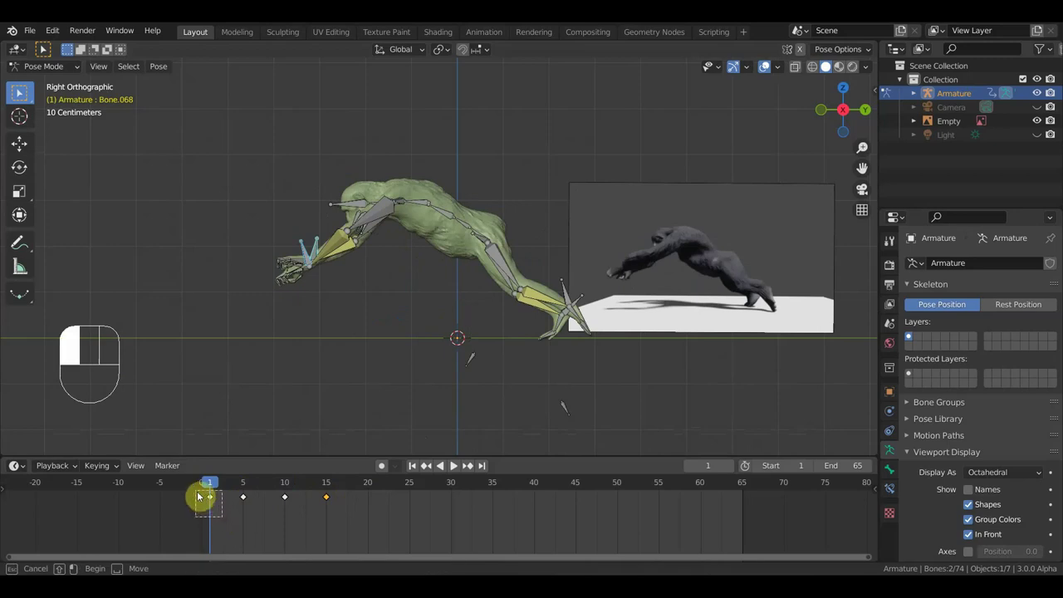
{"action": "key", "text": "shift+d"}
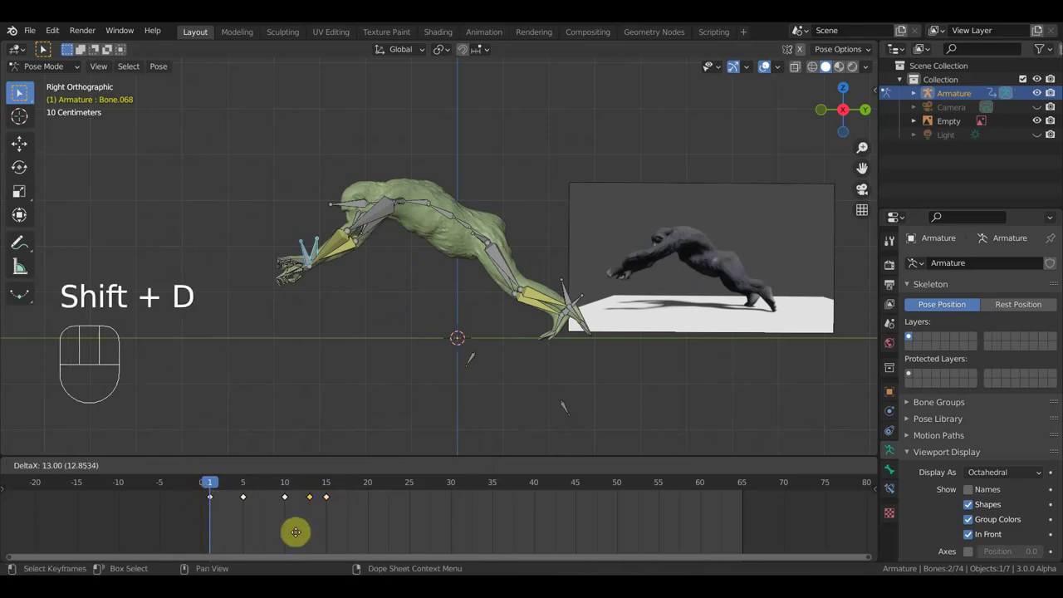
{"action": "left_click", "coordinate": [376, 535]}
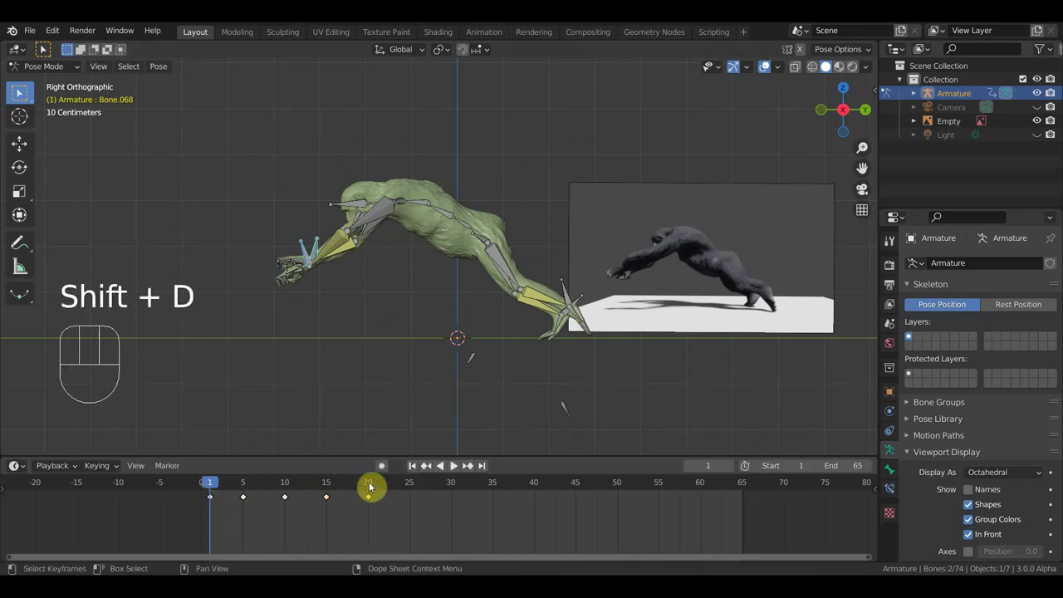
{"action": "left_click", "coordinate": [371, 482]}
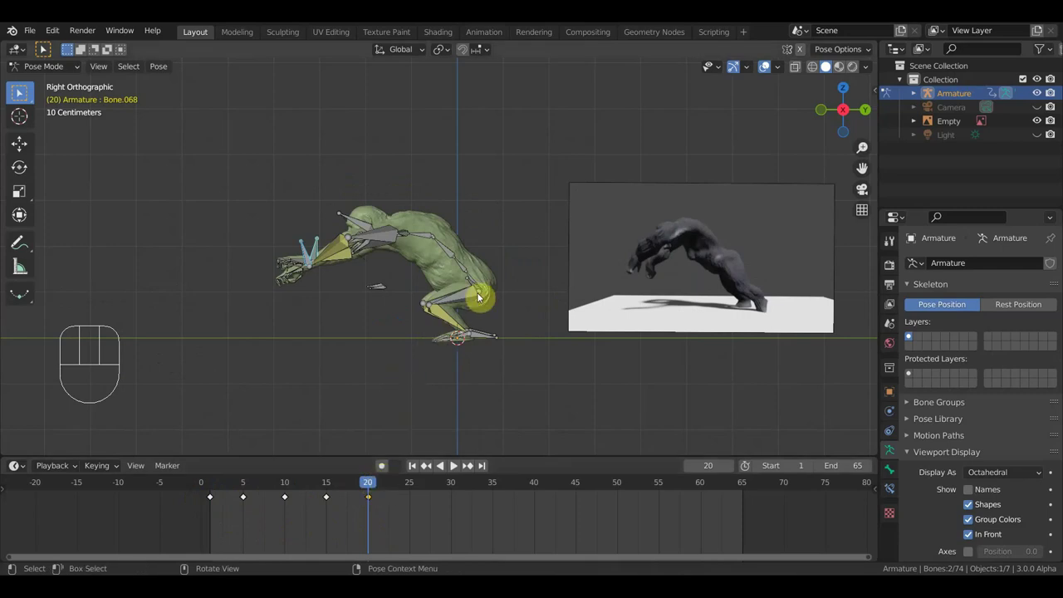
Step: Select the hip bone named Bone and set the animation's end frame to 20
{"action": "scroll", "coordinate": [511, 262], "scroll_direction": "up", "scroll_amount": 1}
{"action": "middle_click_drag", "start_coordinate": [490, 265], "coordinate": [505, 297]}
{"action": "left_click", "coordinate": [423, 306]}
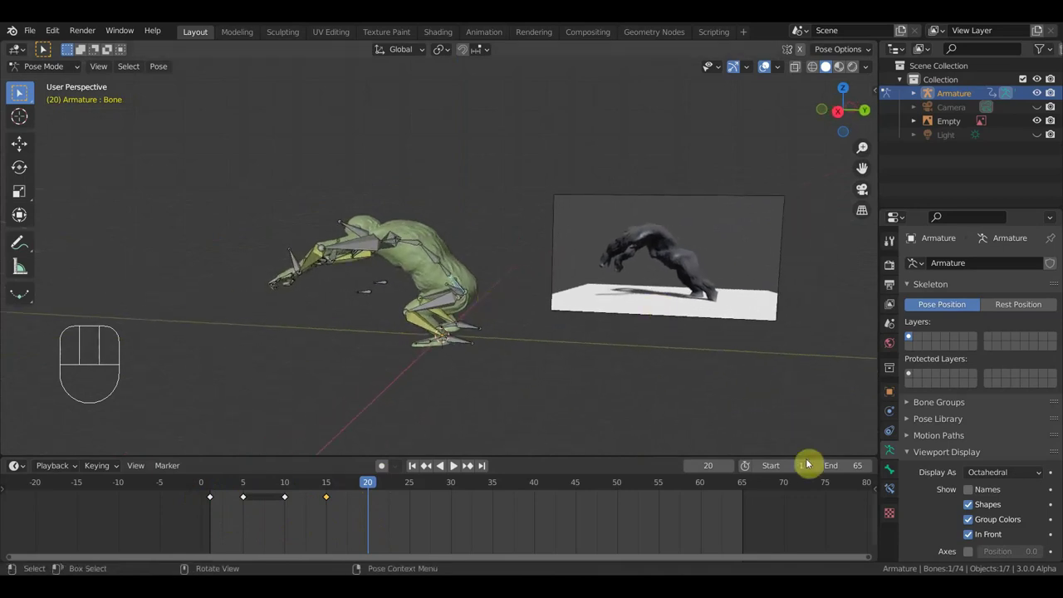
{"action": "left_click_drag", "start_coordinate": [822, 465], "coordinate": [849, 465]}
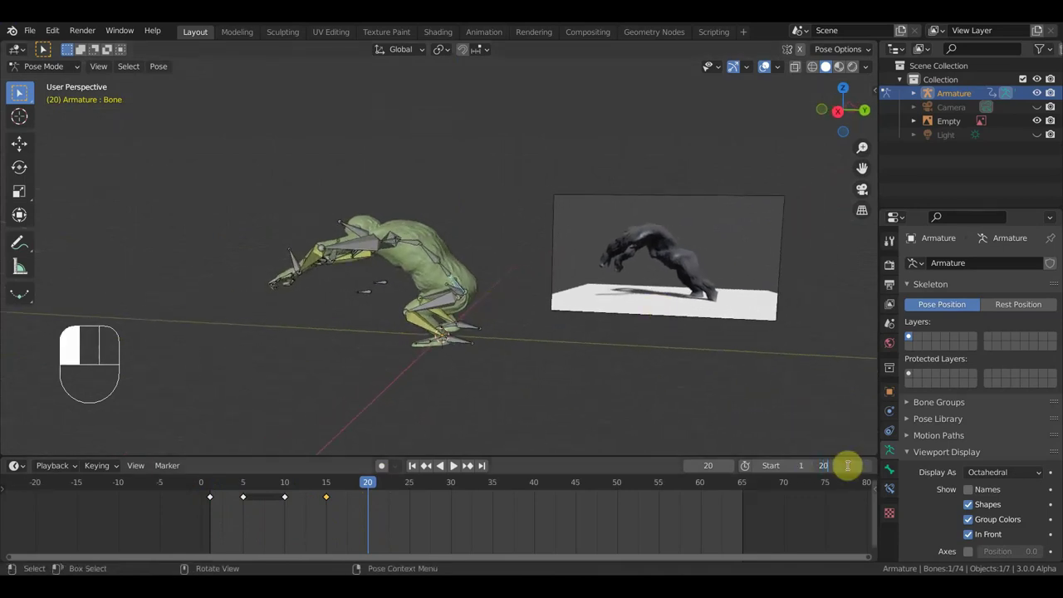
{"action": "type", "text": "20"}
{"action": "key", "text": "Return"}
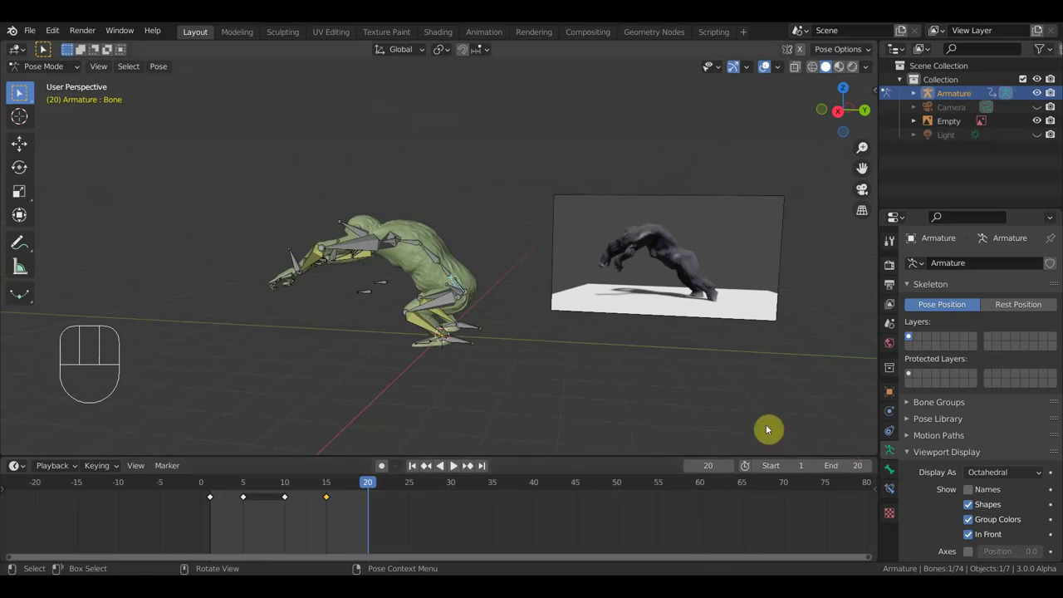
Step: Play the shortened animation to review the motion, and return to frame 20 to compare the pose with the reference
{"action": "key", "text": "space"}
{"action": "middle_click_drag", "start_coordinate": [560, 384], "coordinate": [595, 369]}
{"action": "key", "text": "space"}
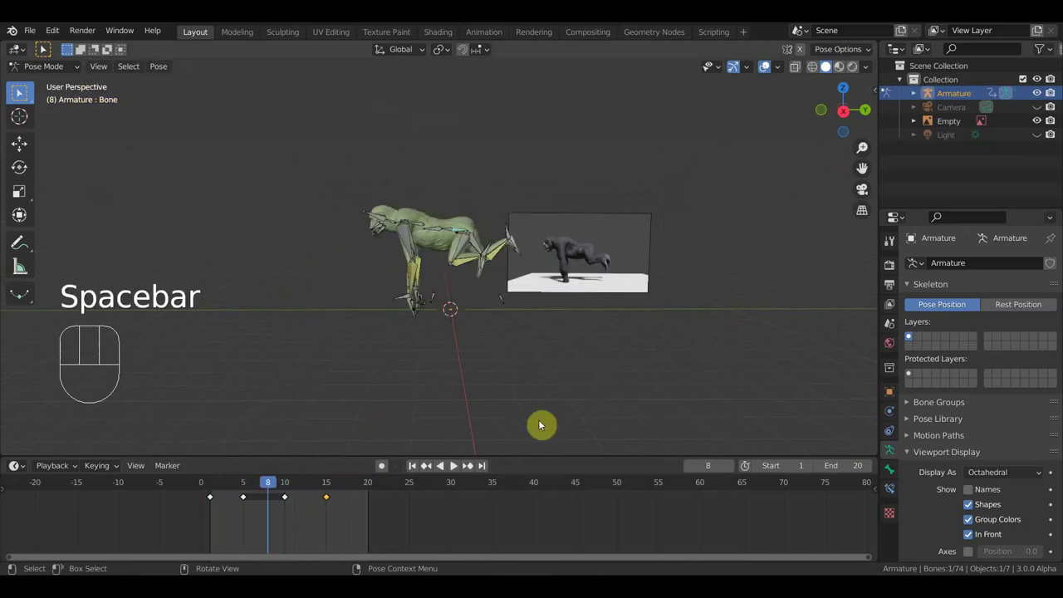
{"action": "left_click", "coordinate": [369, 490]}
{"action": "mouse_move", "coordinate": [470, 403]}
{"action": "middle_mouse_down"}
{"action": "mouse_move", "coordinate": [481, 384]}
{"action": "mouse_move", "coordinate": [473, 393]}
{"action": "mouse_move", "coordinate": [468, 385]}
{"action": "middle_mouse_up"}
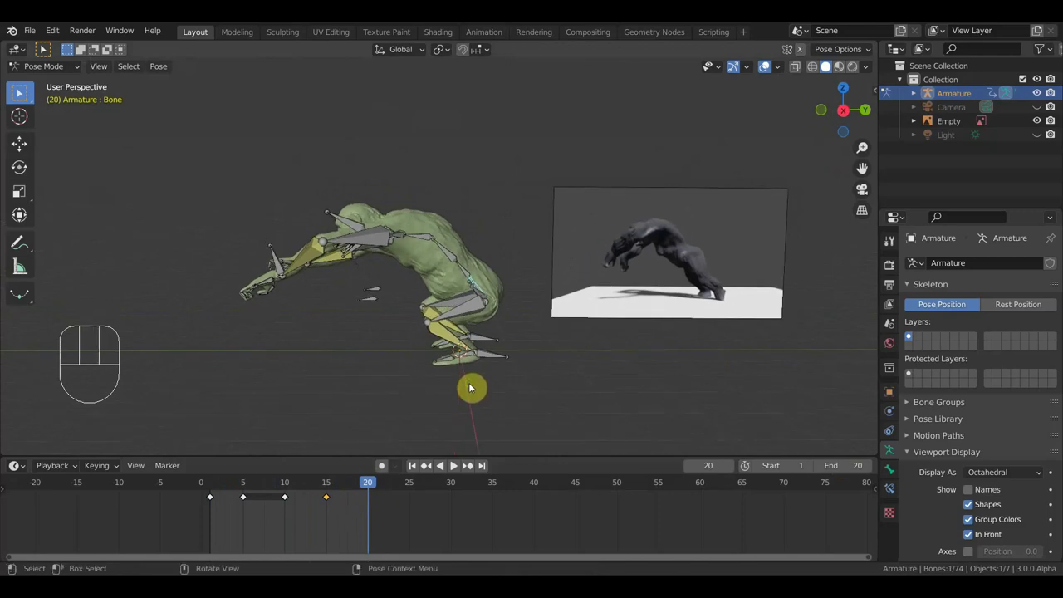
{"action": "middle_click_drag", "start_coordinate": [496, 306], "coordinate": [467, 310]}
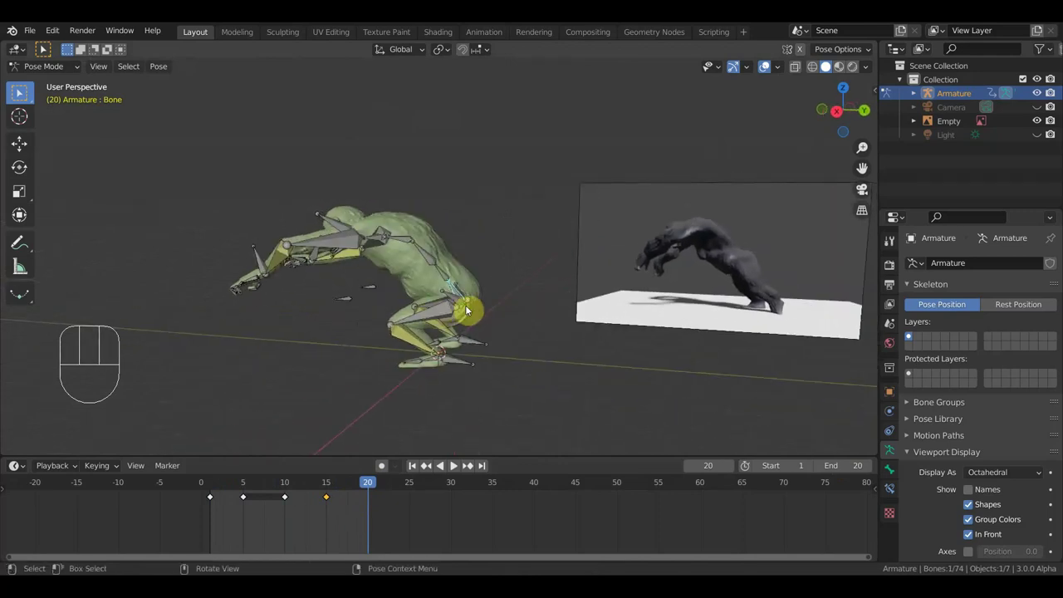
Step: Move the hip bone named Bone about -1.021 m in Y and 1.150 m in Z to raise the body
{"action": "key", "text": "a"}
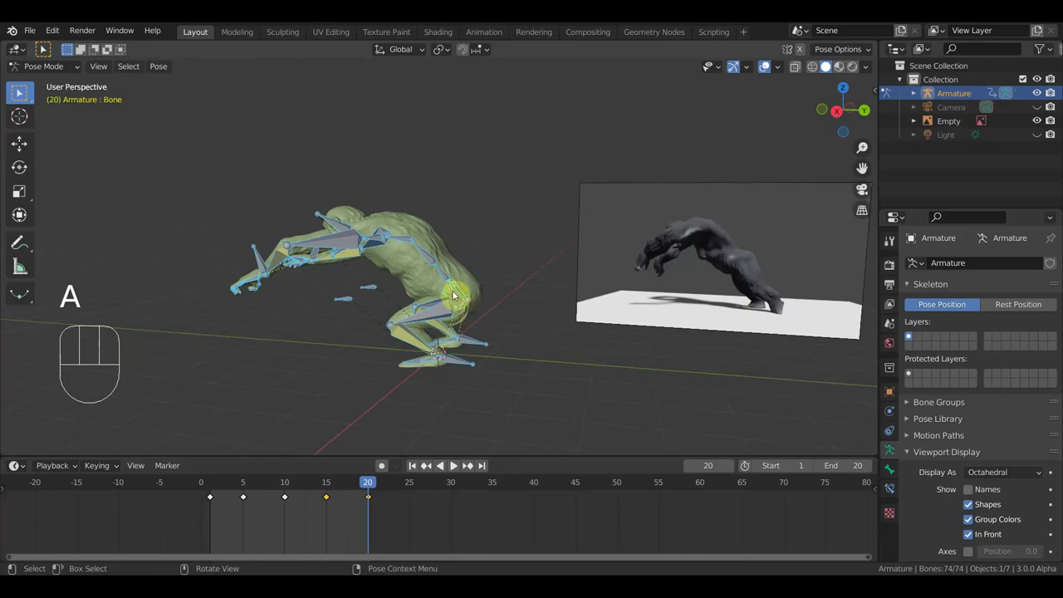
{"action": "left_click", "coordinate": [454, 288]}
{"action": "middle_click_drag", "start_coordinate": [455, 293], "coordinate": [499, 289]}
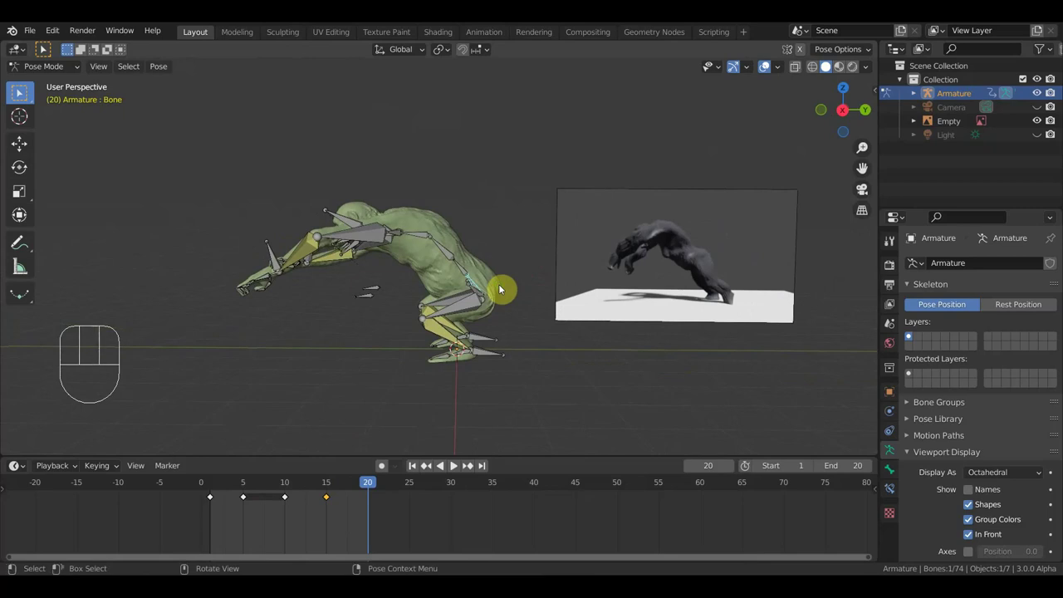
{"action": "key", "text": "g"}
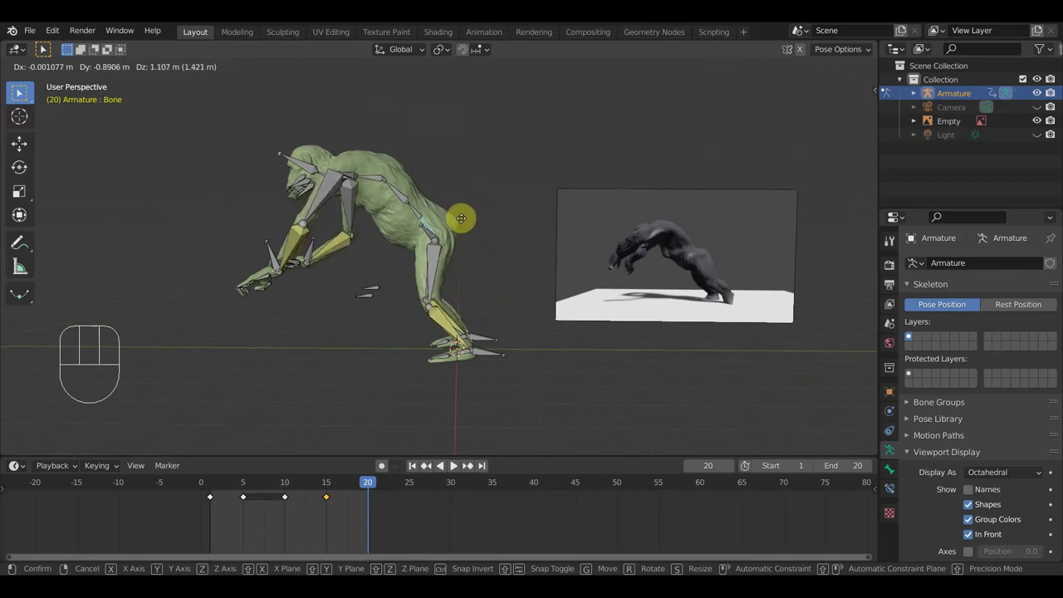
{"action": "left_click", "coordinate": [453, 217]}
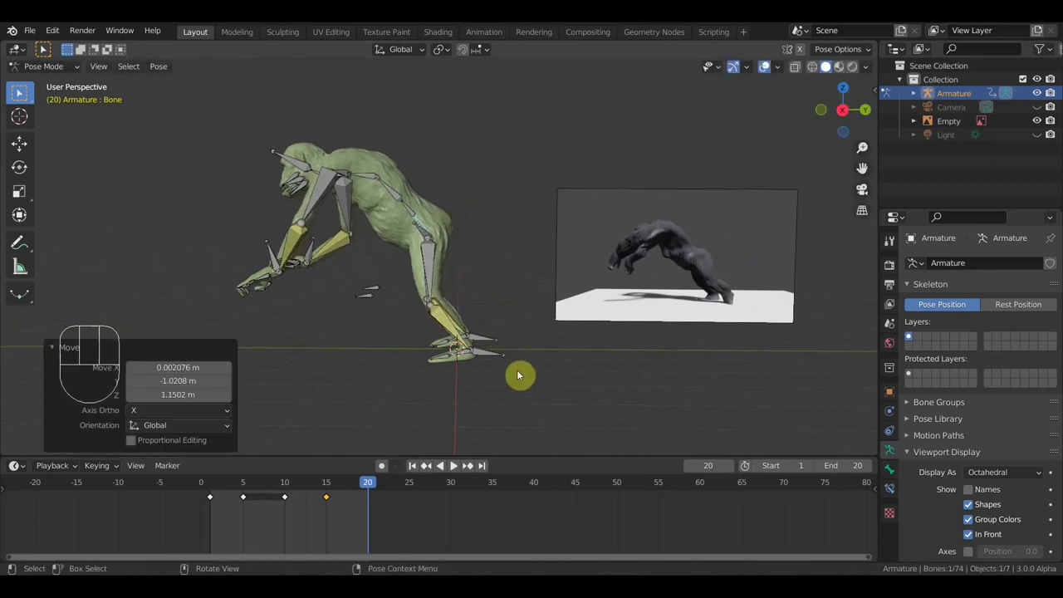
Step: In the right side view, select all bones and move them about 1.630 m along Y
{"action": "key", "text": "KP_3"}
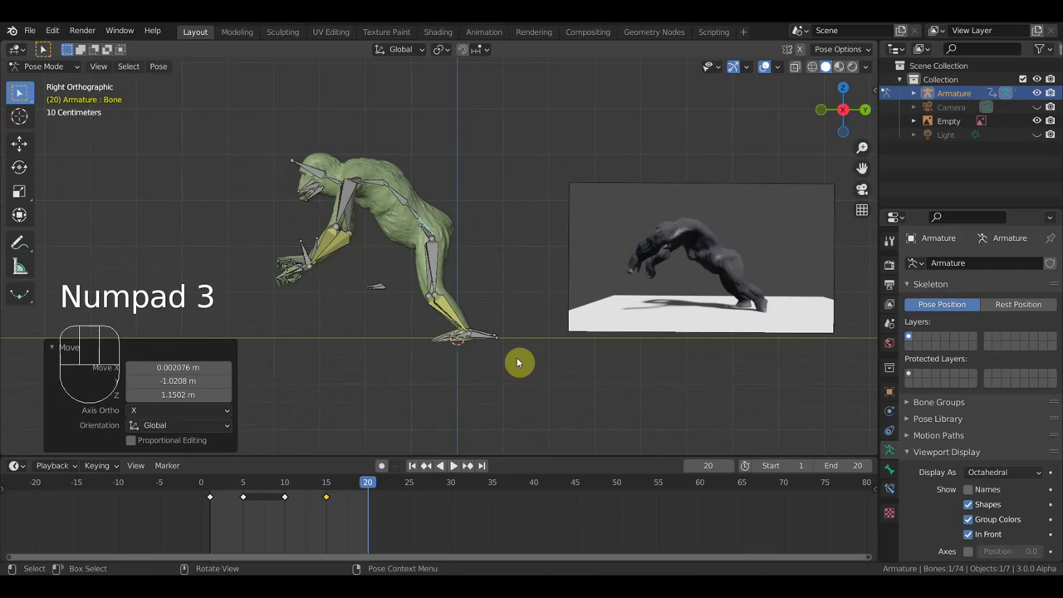
{"action": "key", "text": "a"}
{"action": "left_click", "coordinate": [19, 143]}
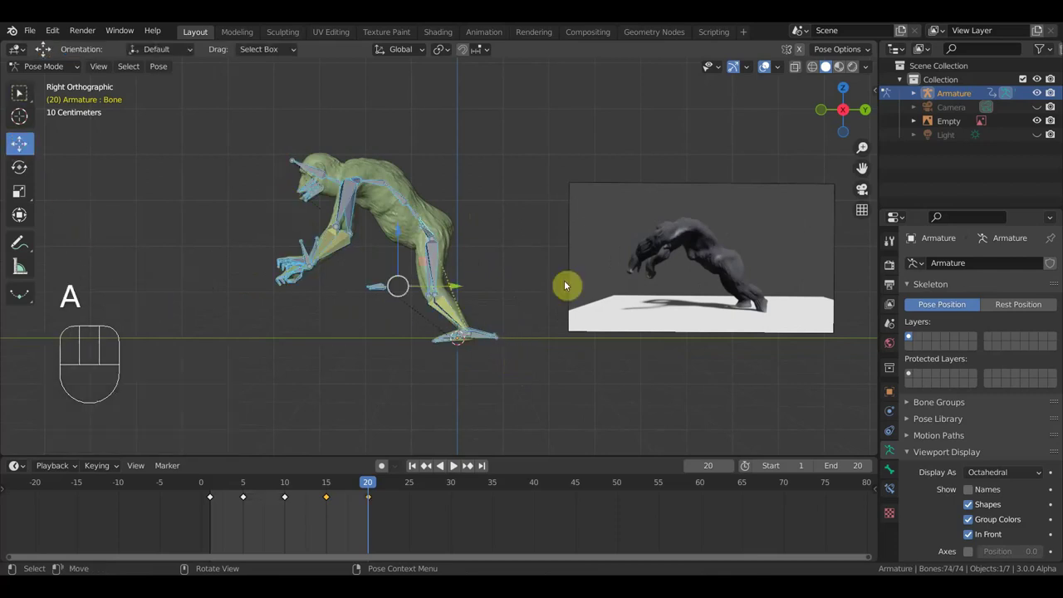
{"action": "left_click_drag", "start_coordinate": [467, 288], "coordinate": [519, 308]}
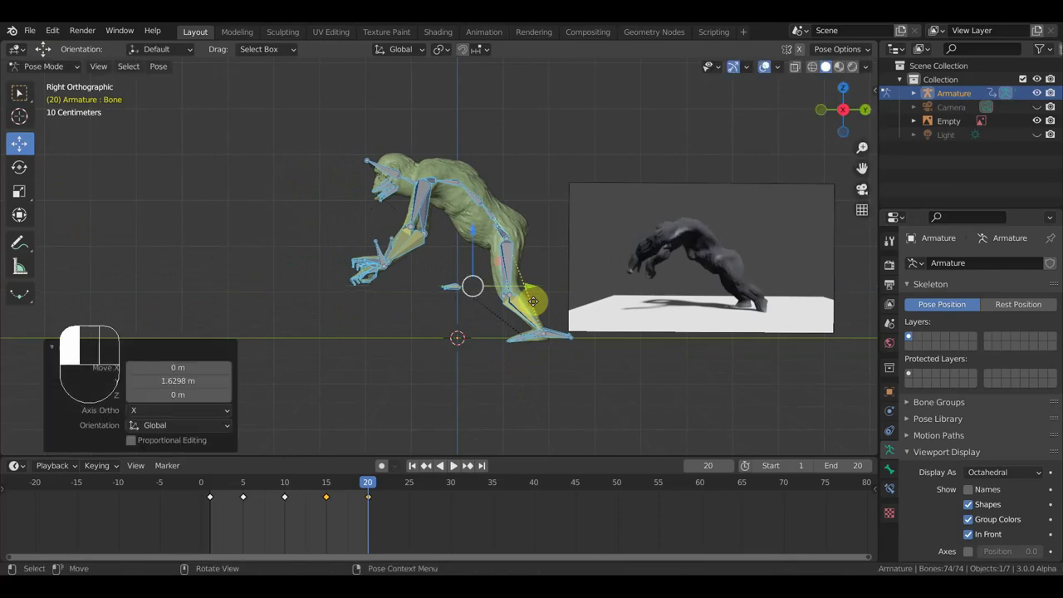
Step: Rotate foot control bone Bone.041 about -60.5° and move it about 0.567 m in Y and 0.507 m in Z
{"action": "left_click", "coordinate": [576, 338]}
{"action": "key", "text": "r"}
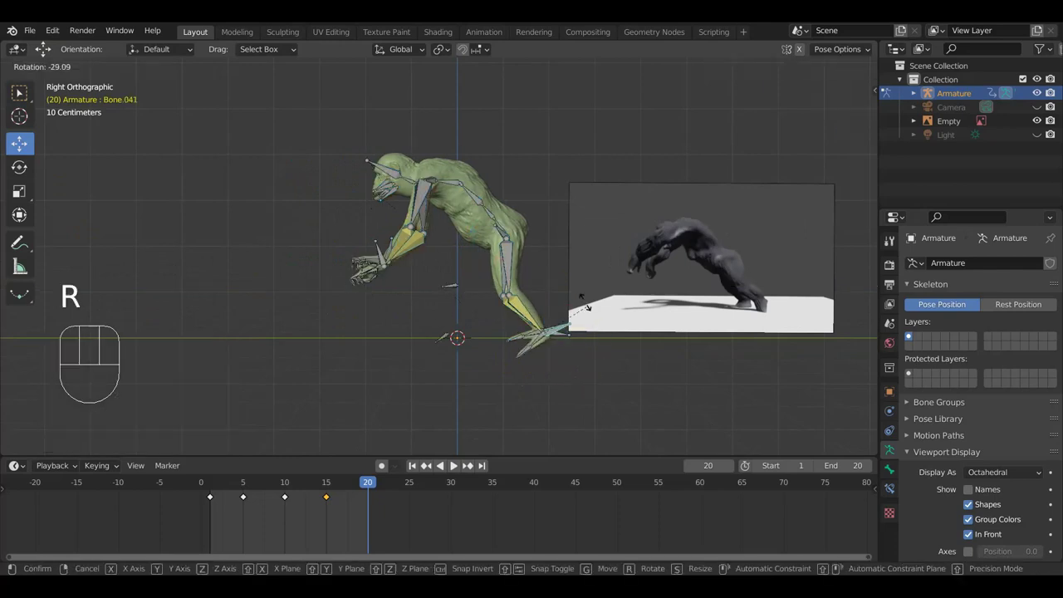
{"action": "left_click", "coordinate": [570, 290]}
{"action": "key", "text": "g"}
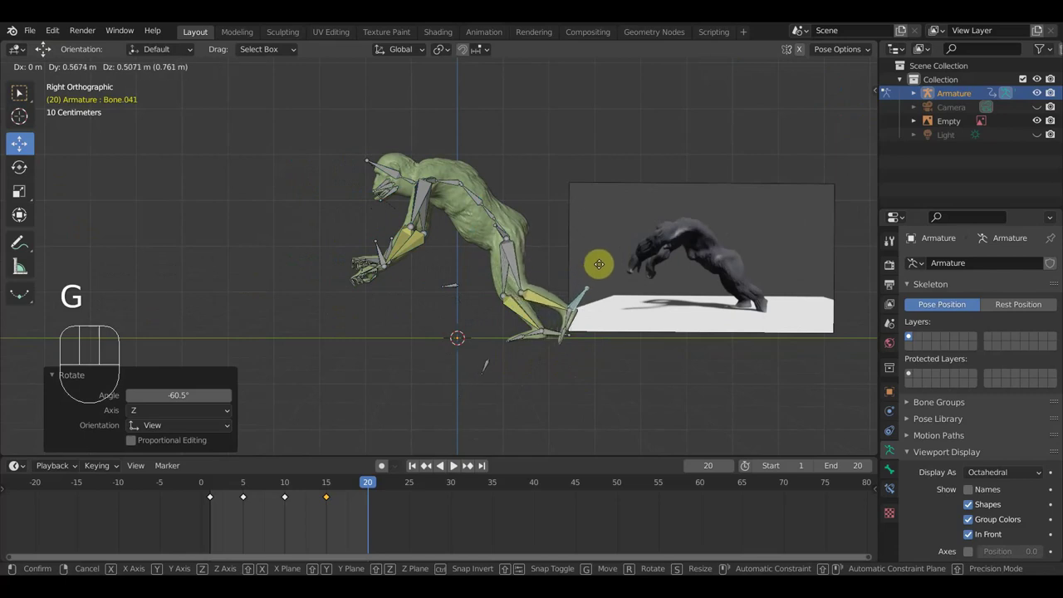
{"action": "left_click", "coordinate": [597, 265]}
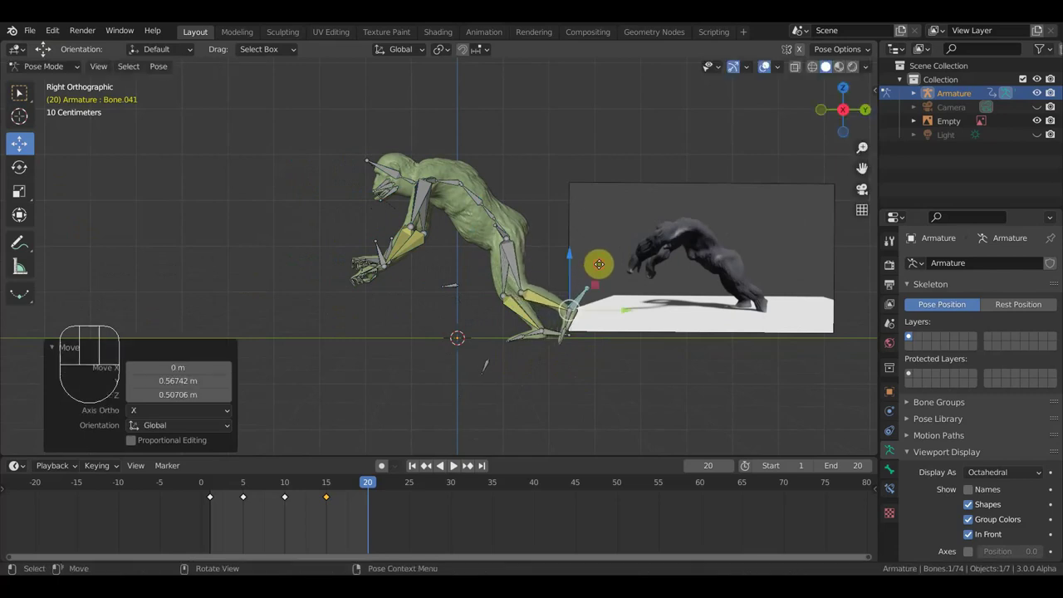
Step: Move the other foot's control bone, Bone.072, about 0.072 m in Y and 0.060 m in Z
{"action": "left_click", "coordinate": [553, 333]}
{"action": "key", "text": "g"}
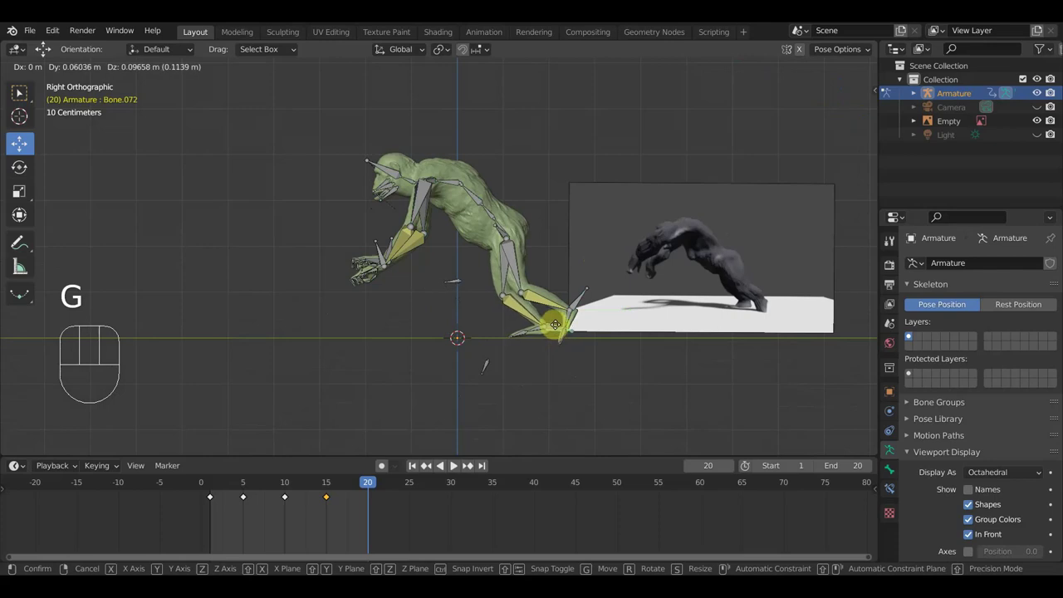
{"action": "left_click", "coordinate": [554, 327]}
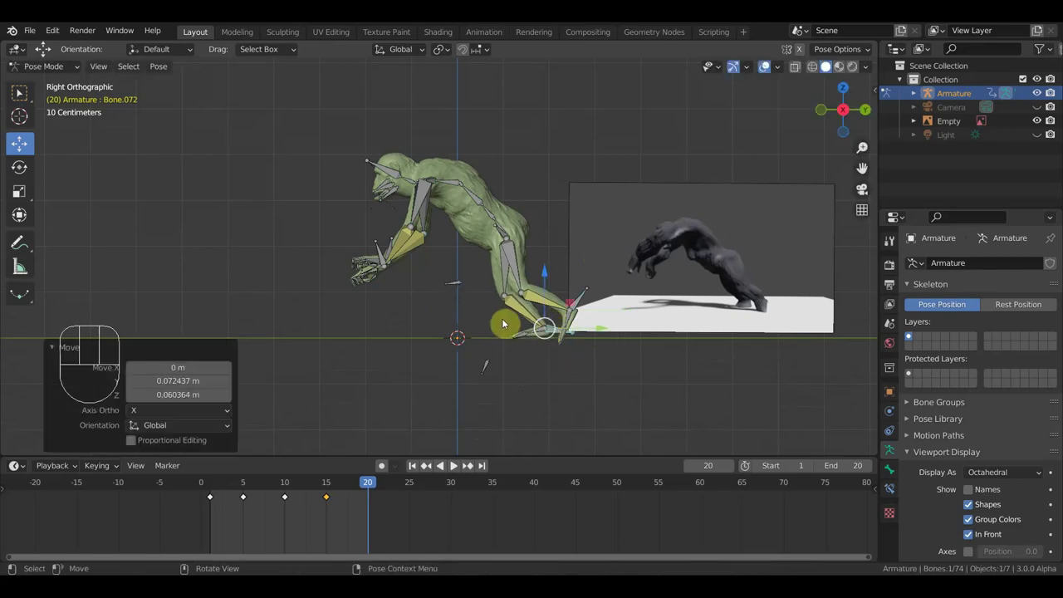
Step: Move hand control bone Bone.032 about -1.3 m in Y and 1.3 m in Z, and rotate it about -44.7°
{"action": "left_click", "coordinate": [378, 253]}
{"action": "key", "text": "g"}
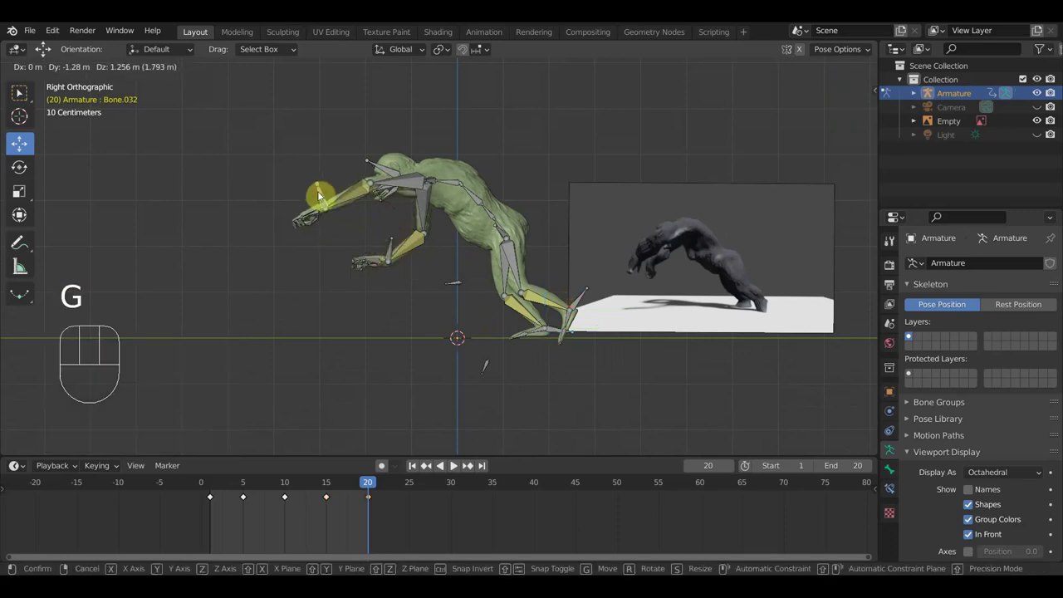
{"action": "left_click", "coordinate": [316, 190]}
{"action": "key", "text": "r"}
{"action": "left_click", "coordinate": [351, 233]}
{"action": "middle_click_drag", "start_coordinate": [351, 233], "coordinate": [567, 247]}
{"action": "middle_click_drag", "start_coordinate": [444, 277], "coordinate": [362, 268]}
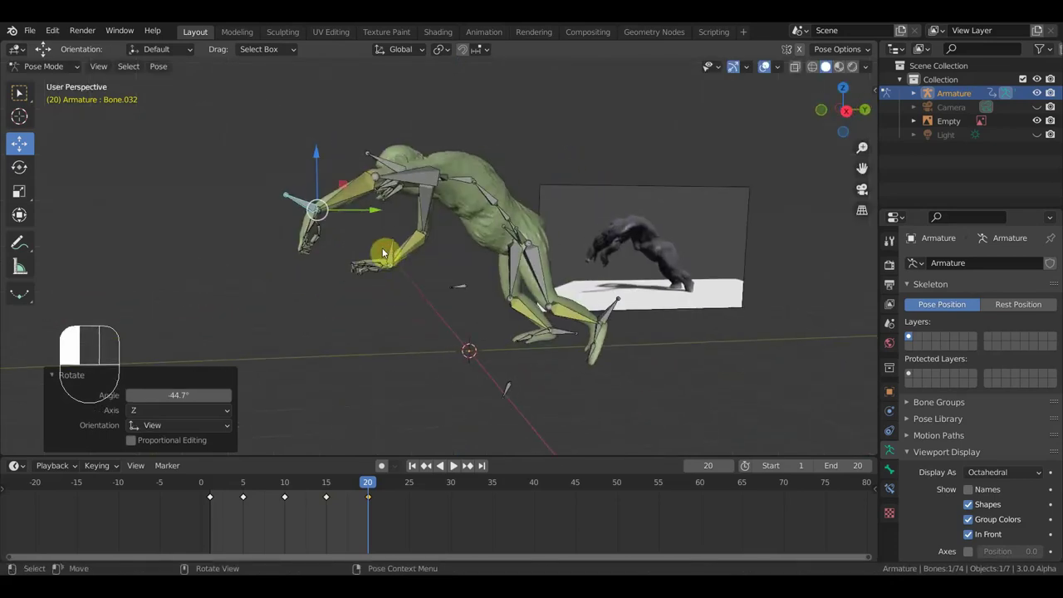
Step: Move the other hand's control bone, Bone.068, about -1.123 m in Y and 0.797 m in Z, and rotate it about -53.4°
{"action": "left_click", "coordinate": [383, 253]}
{"action": "key", "text": "KP_3"}
{"action": "key", "text": "g"}
{"action": "left_click", "coordinate": [410, 222]}
{"action": "key", "text": "r"}
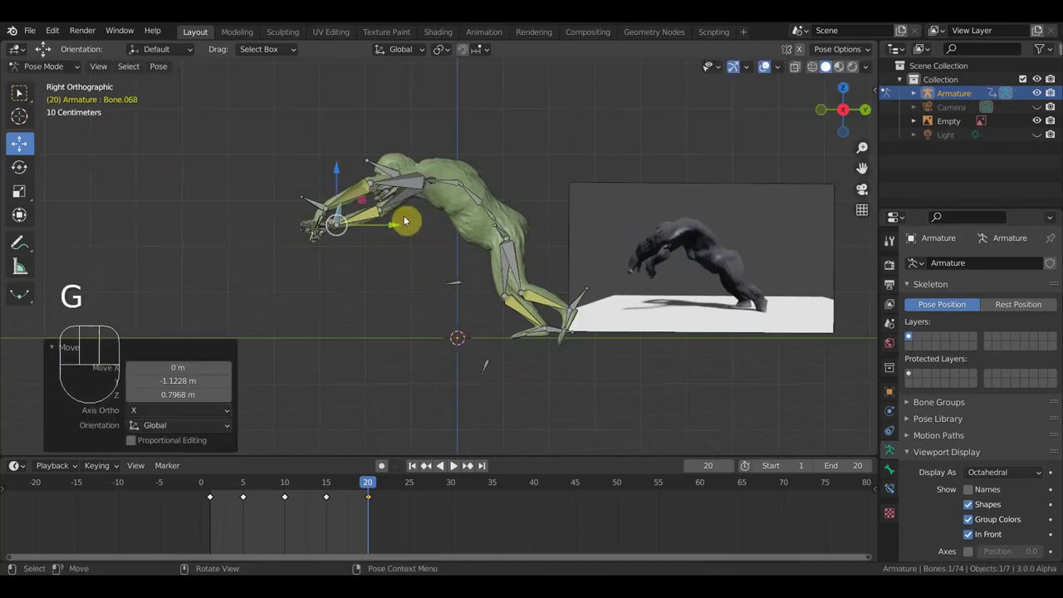
{"action": "left_click", "coordinate": [355, 191]}
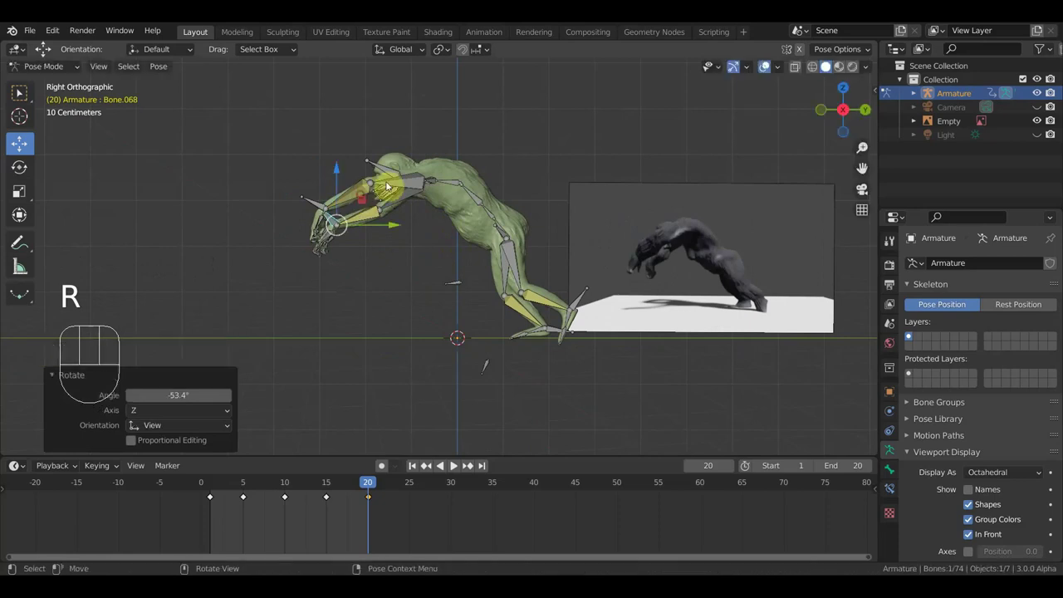
Step: Shift Bone.068 about 0.181 m in Y and -0.012 m in Z, and check the arms from the right side view
{"action": "key", "text": "g"}
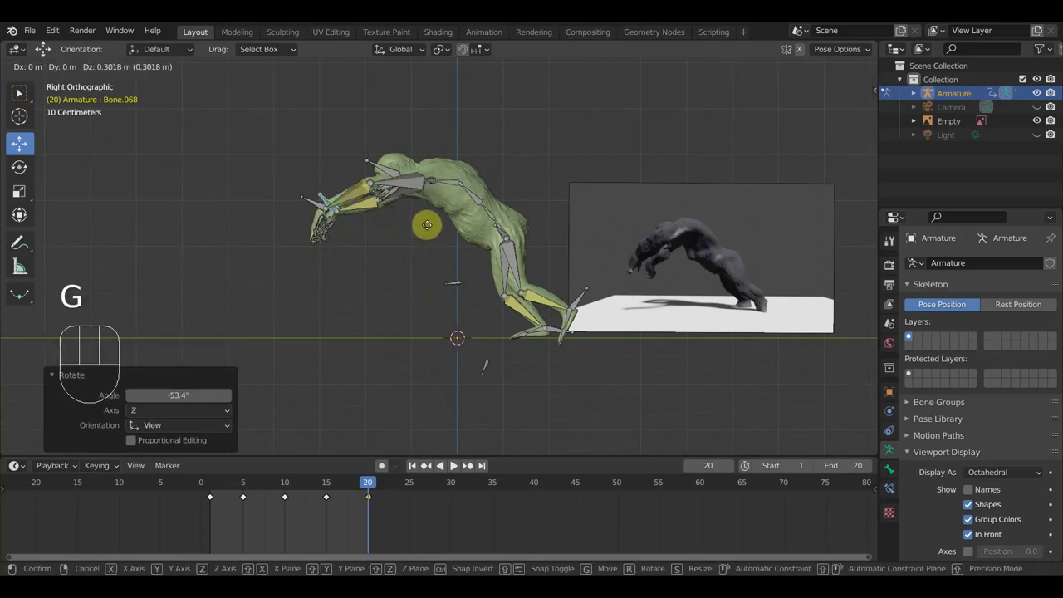
{"action": "left_click", "coordinate": [410, 230]}
{"action": "mouse_move", "coordinate": [410, 230]}
{"action": "middle_mouse_down"}
{"action": "mouse_move", "coordinate": [557, 269]}
{"action": "mouse_move", "coordinate": [521, 331]}
{"action": "mouse_move", "coordinate": [430, 287]}
{"action": "mouse_move", "coordinate": [396, 257]}
{"action": "mouse_move", "coordinate": [304, 278]}
{"action": "mouse_move", "coordinate": [271, 265]}
{"action": "mouse_move", "coordinate": [404, 244]}
{"action": "middle_mouse_up"}
{"action": "key", "text": "KP_3"}
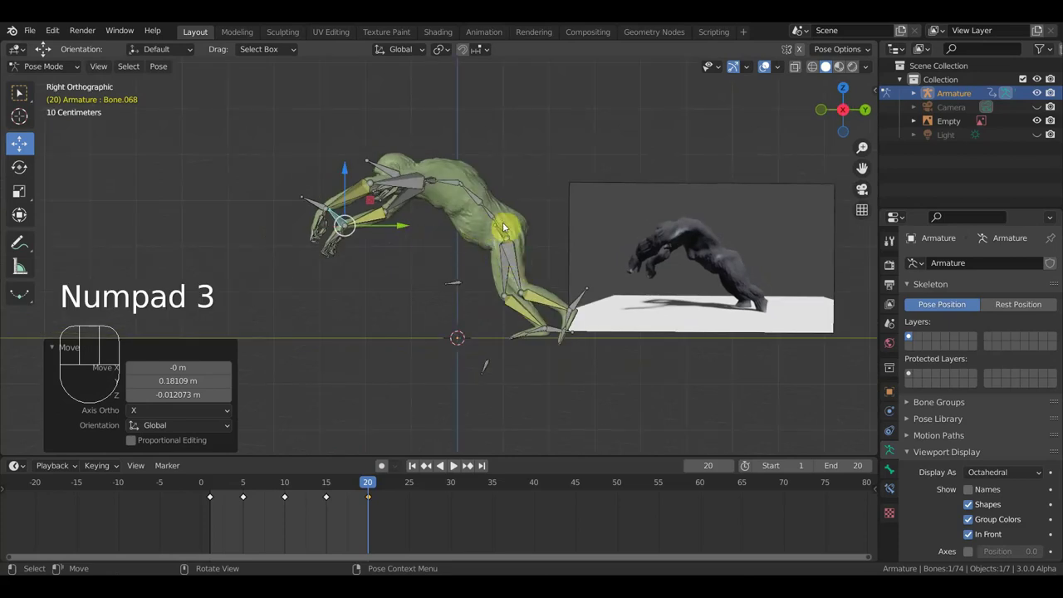
Step: Move the pelvis root bone, Bone, about -0.217 m in Y and 0.097 m in Z in the right side view
{"action": "left_click", "coordinate": [461, 183]}
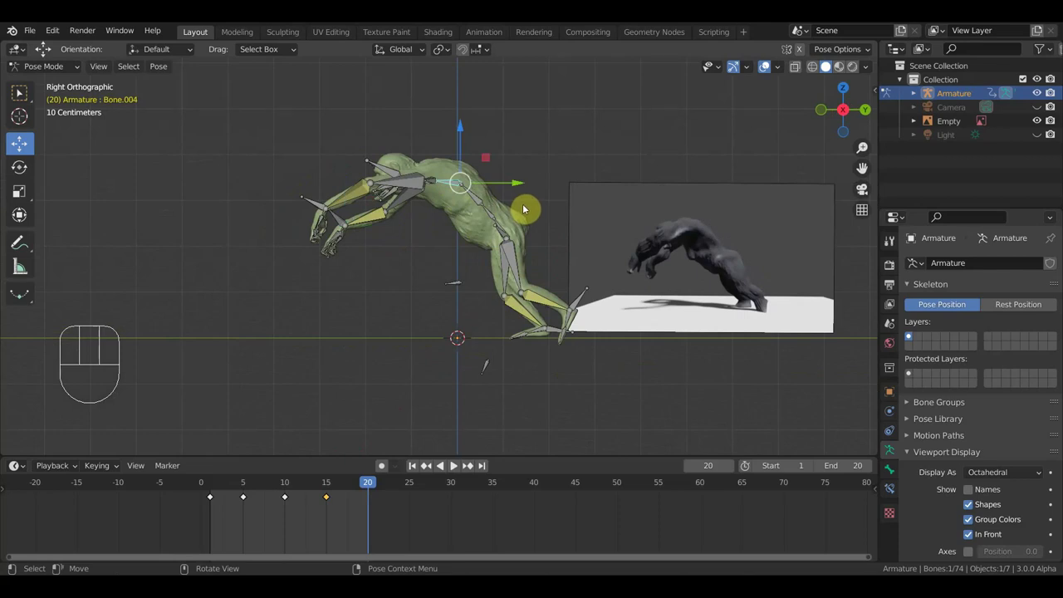
{"action": "middle_click_drag", "start_coordinate": [473, 261], "coordinate": [406, 277]}
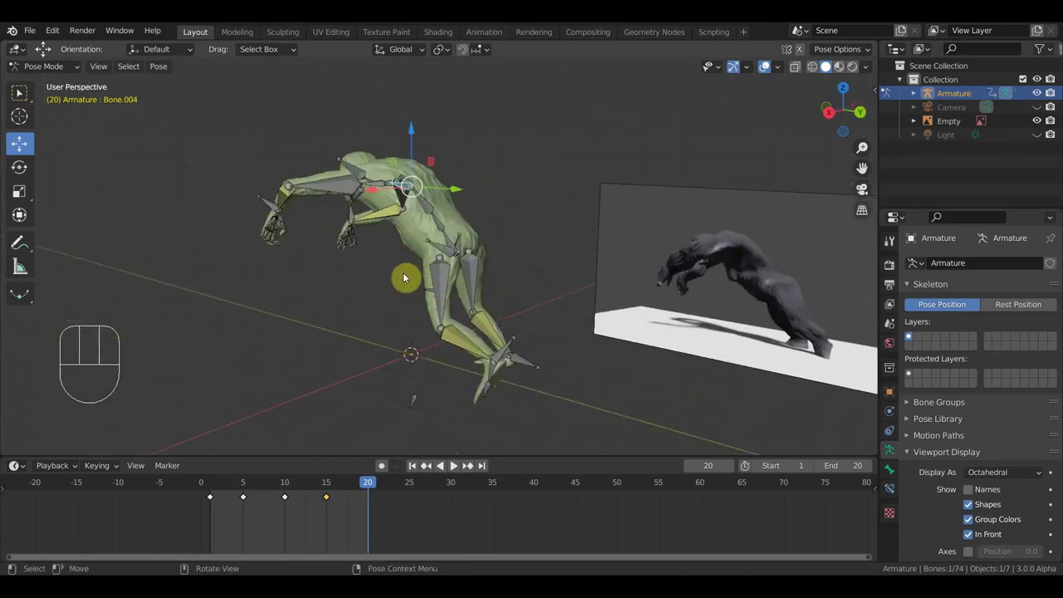
{"action": "left_click", "coordinate": [450, 242]}
{"action": "key", "text": "KP_1"}
{"action": "key", "text": "KP_3"}
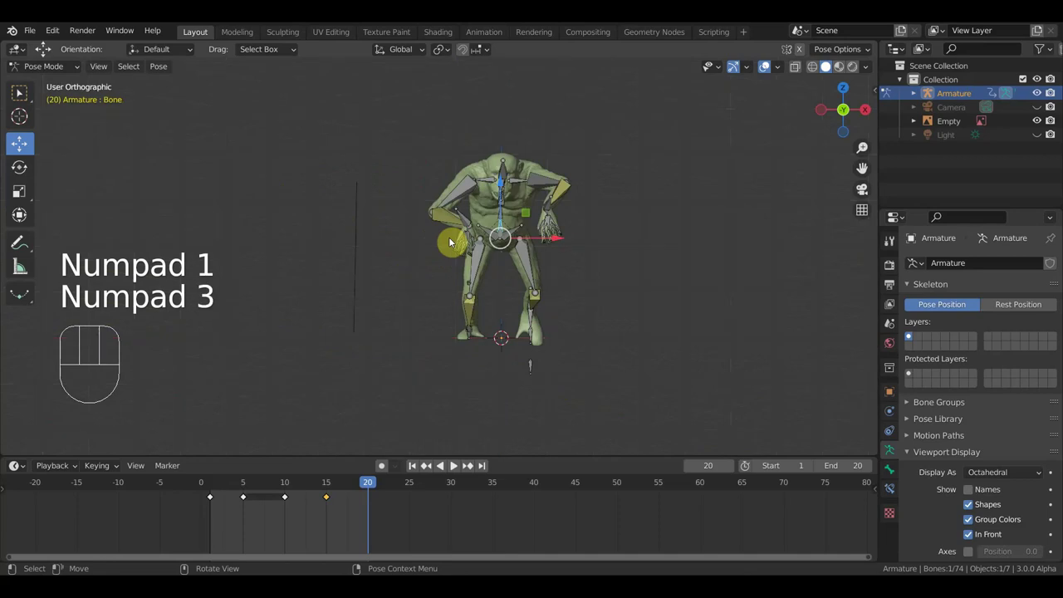
{"action": "key", "text": "g"}
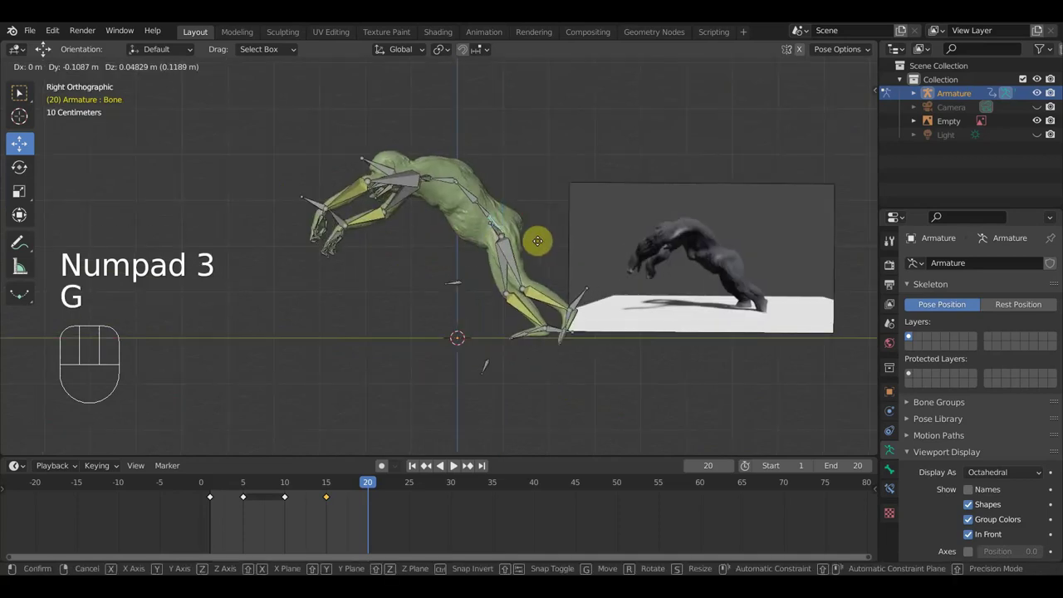
{"action": "left_click", "coordinate": [532, 238]}
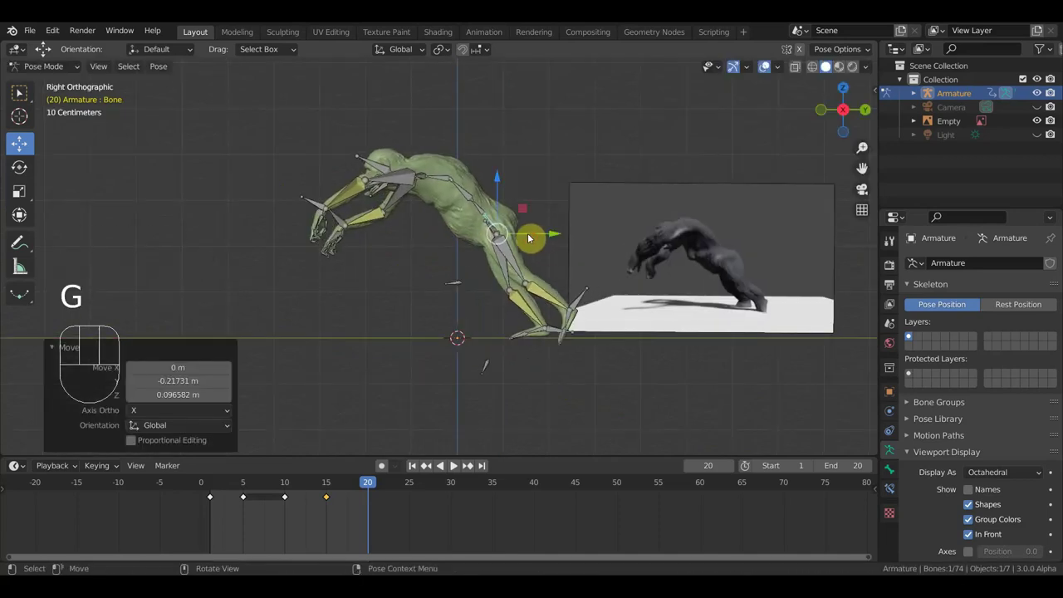
Step: Move the upper spine bone, Bone.004, about -0.036 m in Y and 0.048 m in Z
{"action": "left_click", "coordinate": [440, 181]}
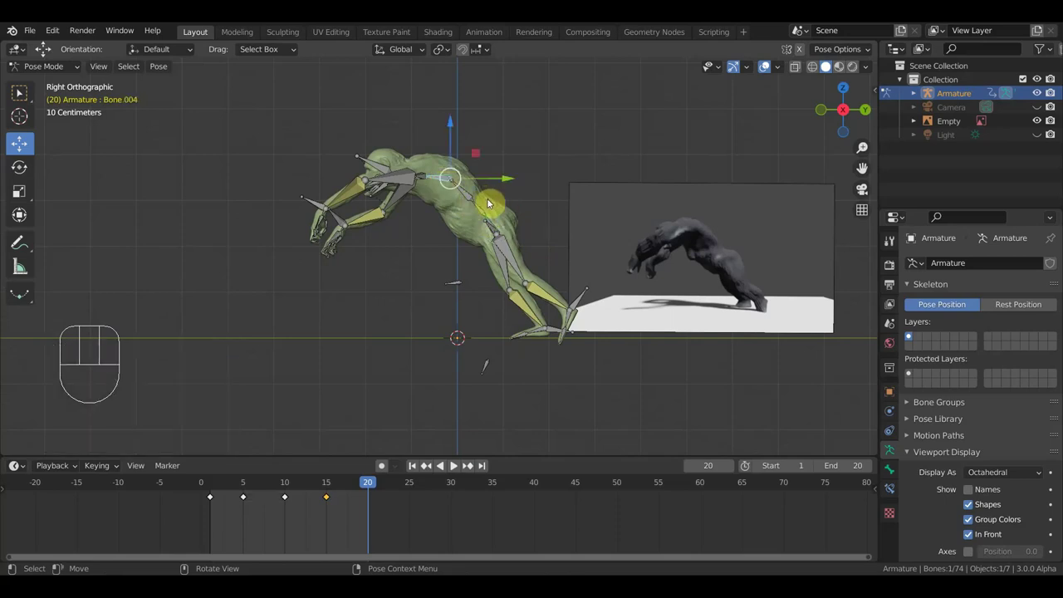
{"action": "key", "text": "g"}
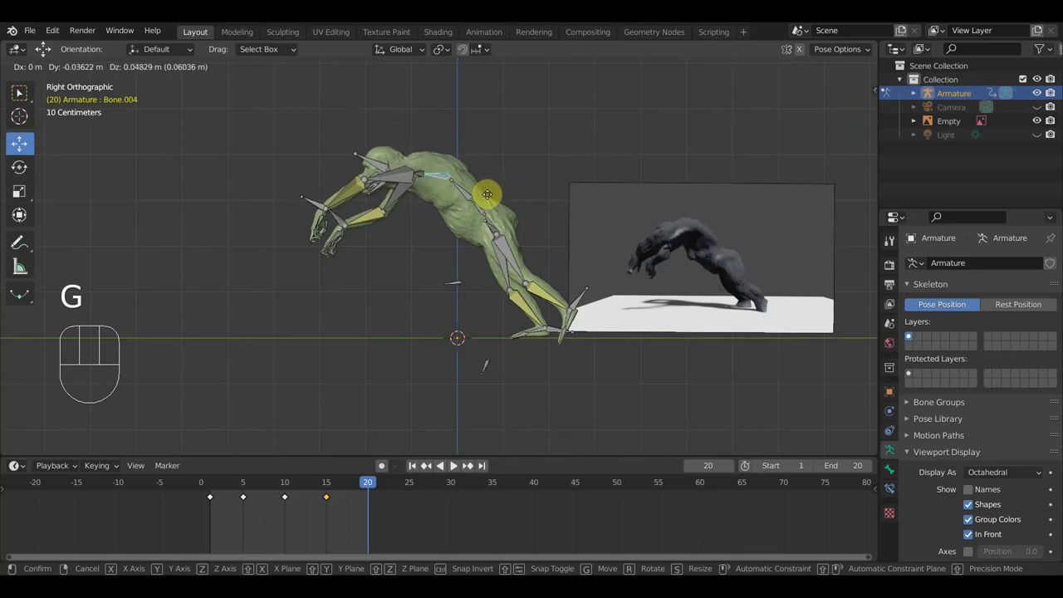
{"action": "left_click", "coordinate": [488, 199]}
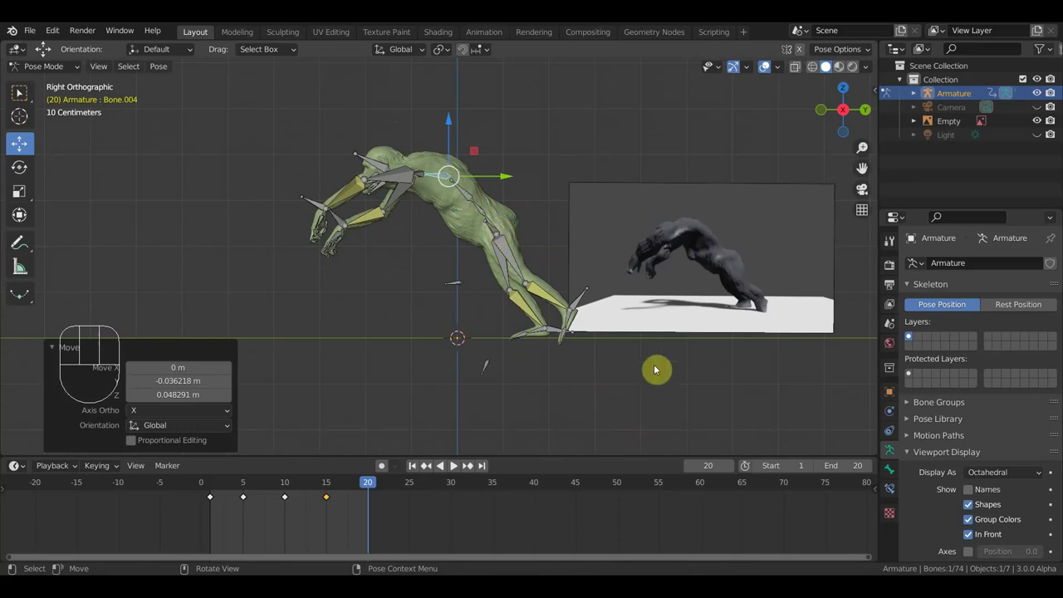
Step: Select all bones of the armature at frame 20
{"action": "key", "text": "a"}
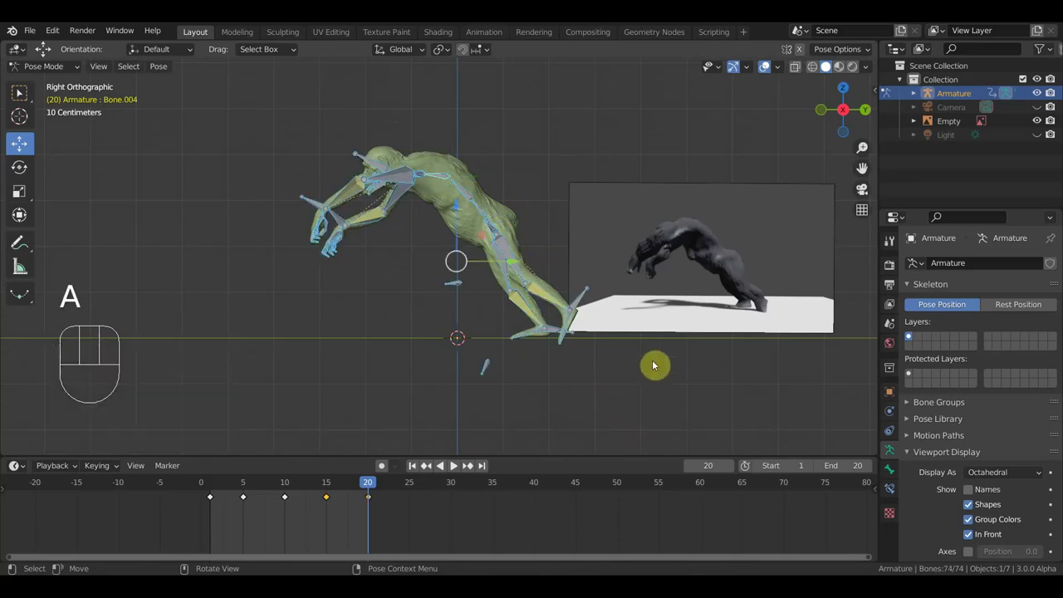
Step: Keyframe the full pose at frame 20 and extend the animation's end frame to 40
{"action": "key", "text": "i"}
{"action": "left_click_drag", "start_coordinate": [374, 498], "coordinate": [408, 495]}
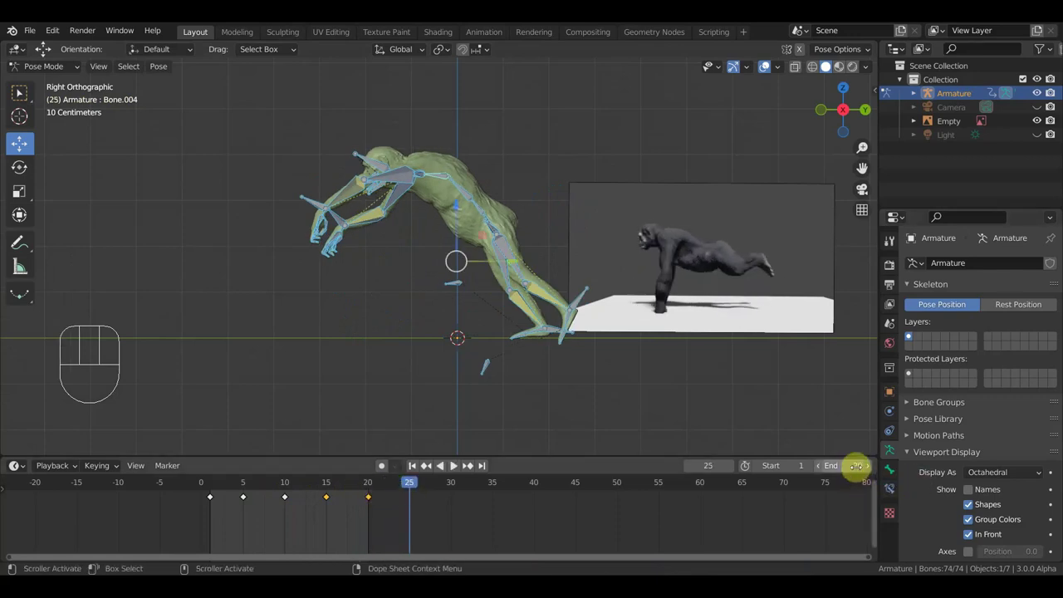
{"action": "left_click_drag", "start_coordinate": [856, 465], "coordinate": [856, 466]}
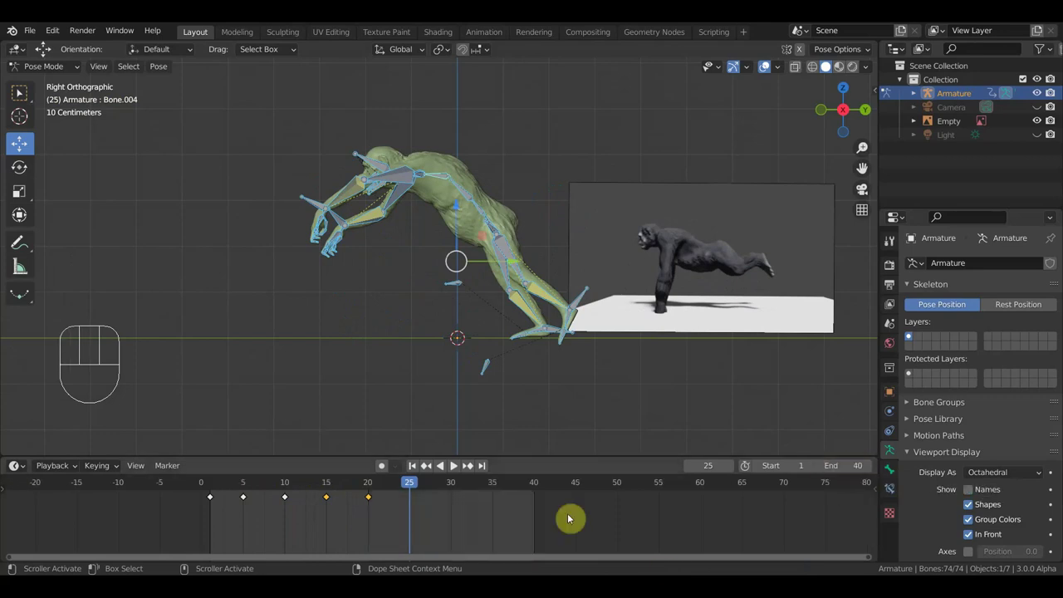
Step: Compare the reference at neighbouring frames and duplicate the frame 5 pose keyframe to frame 25
{"action": "left_click", "coordinate": [367, 485]}
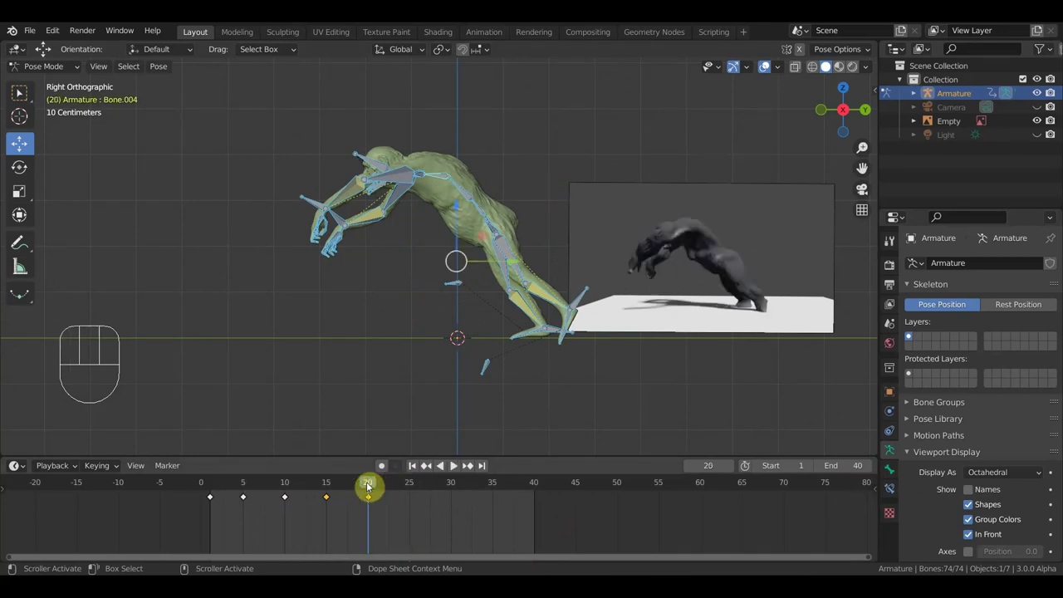
{"action": "left_click_drag", "start_coordinate": [377, 488], "coordinate": [410, 507]}
{"action": "left_click", "coordinate": [208, 486]}
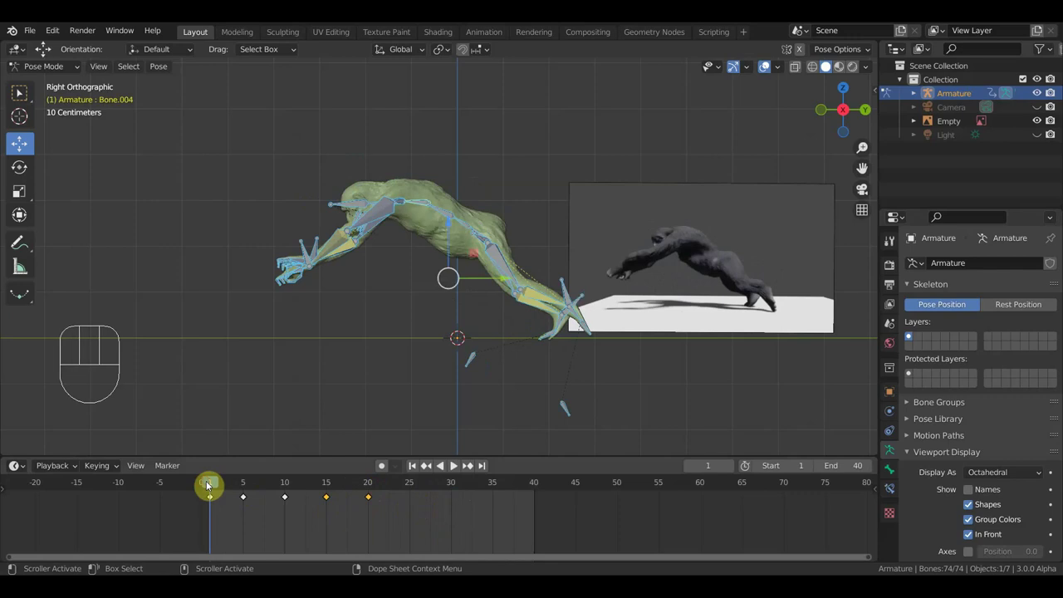
{"action": "left_click", "coordinate": [416, 489]}
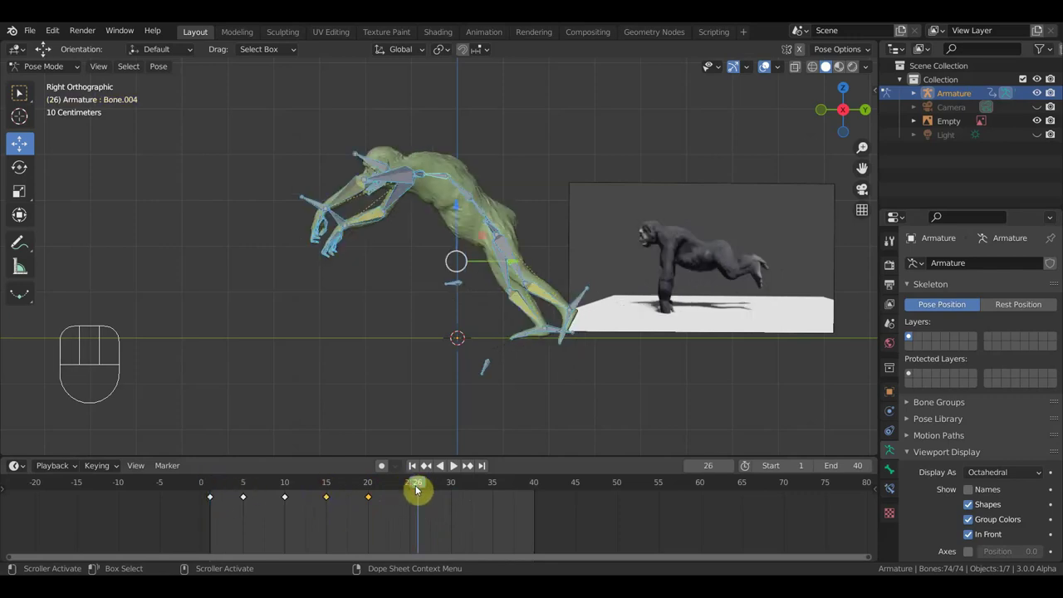
{"action": "left_click", "coordinate": [250, 487]}
{"action": "left_click_drag", "start_coordinate": [276, 530], "coordinate": [243, 493]}
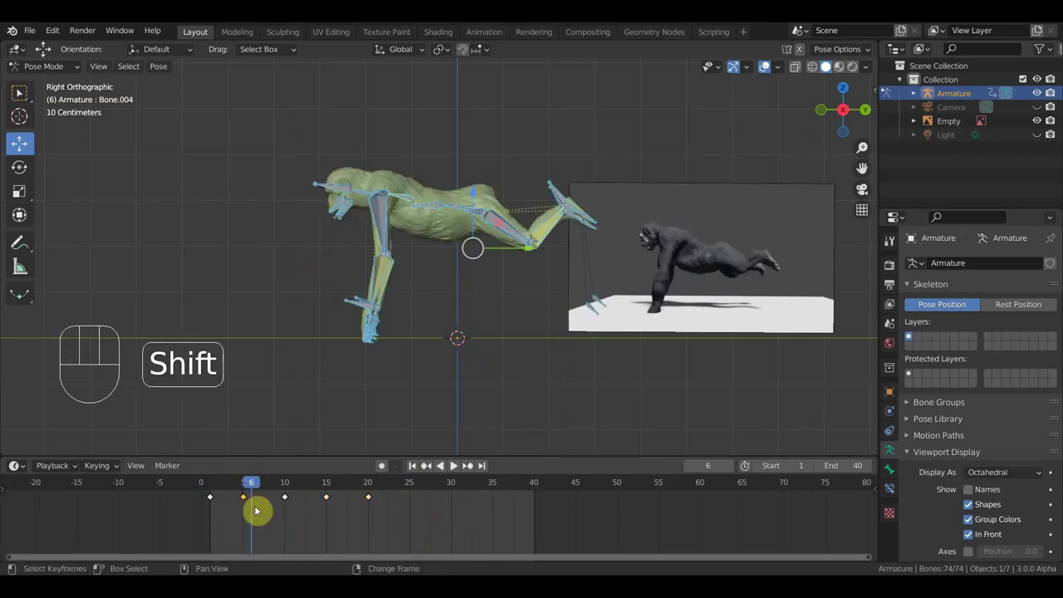
{"action": "key", "text": "shift+d"}
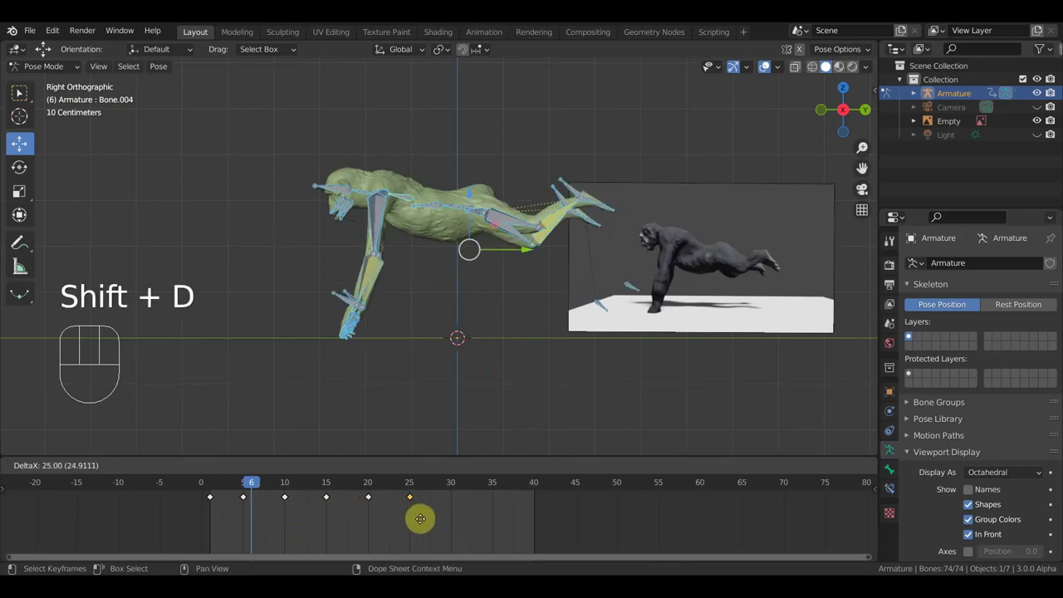
{"action": "left_click", "coordinate": [420, 519]}
{"action": "left_click", "coordinate": [417, 483]}
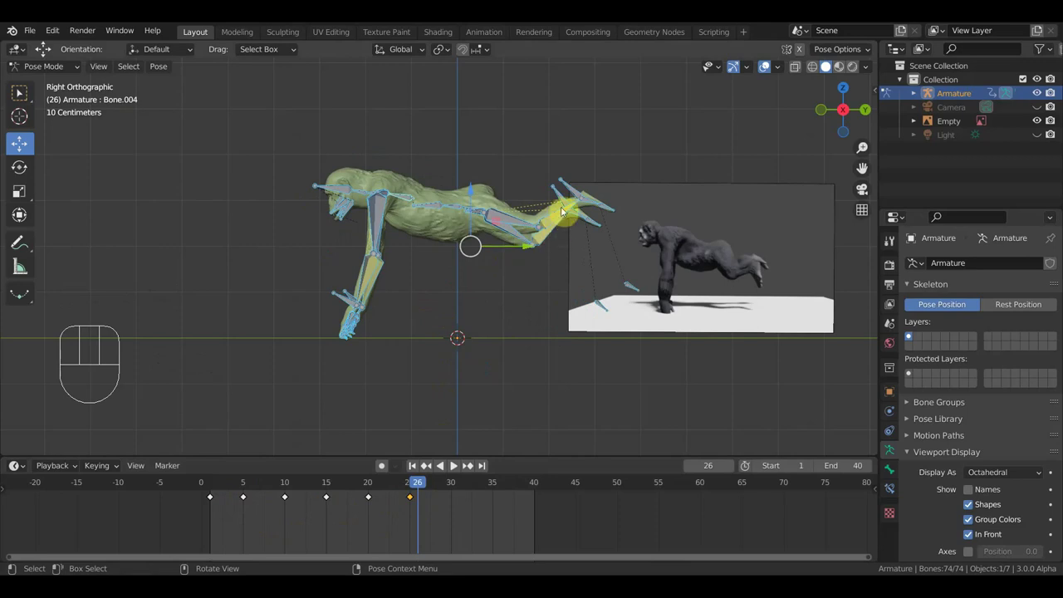
{"action": "left_click", "coordinate": [596, 219]}
{"action": "key", "text": "g"}
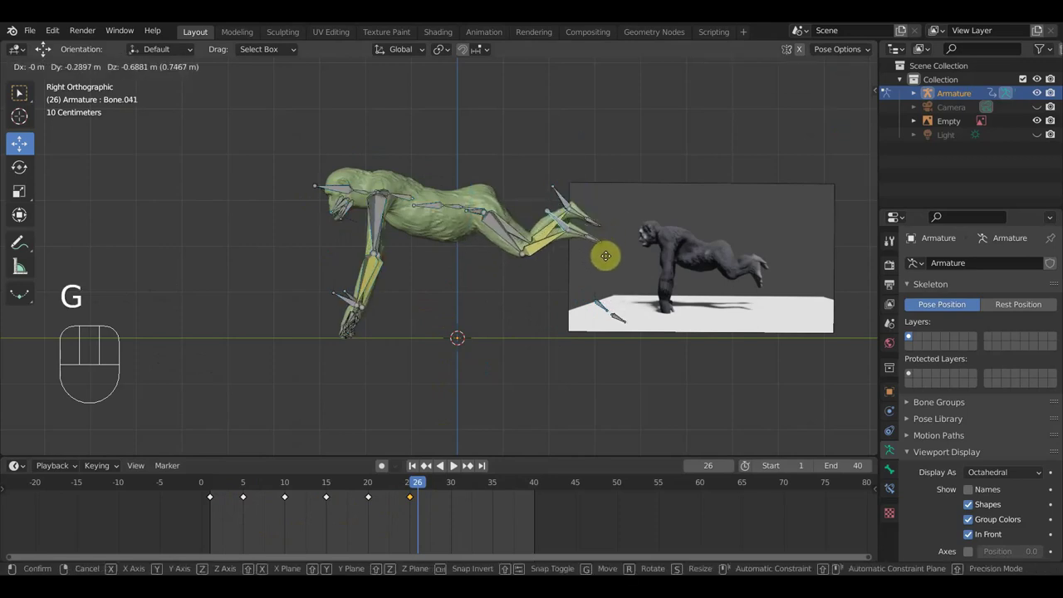
{"action": "left_click", "coordinate": [605, 255]}
{"action": "key", "text": "r"}
{"action": "left_click", "coordinate": [610, 295]}
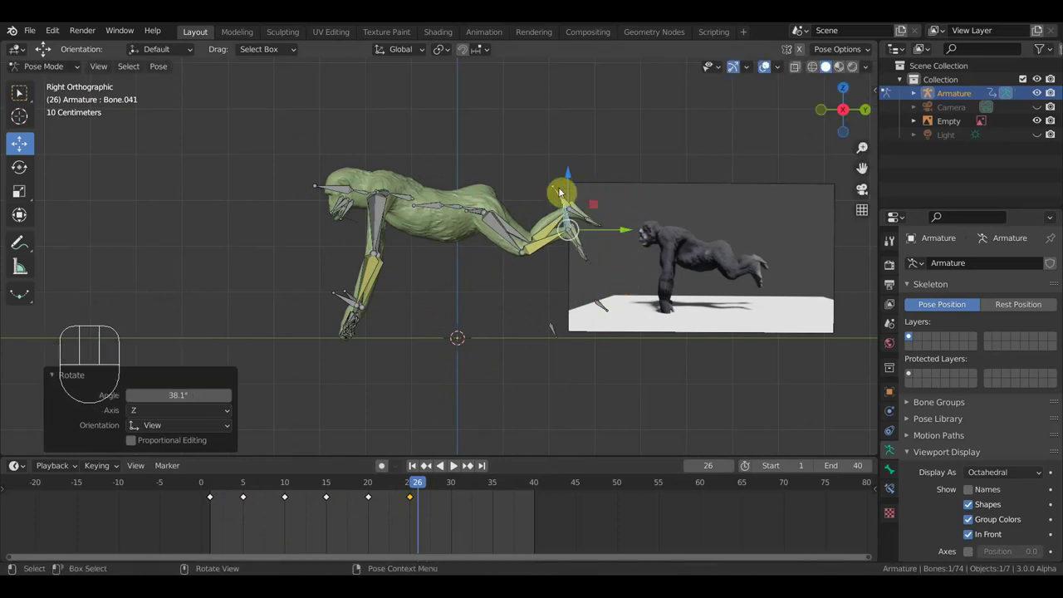
{"action": "left_click", "coordinate": [557, 189]}
{"action": "left_click_drag", "start_coordinate": [329, 281], "coordinate": [351, 304]}
{"action": "key", "text": "g"}
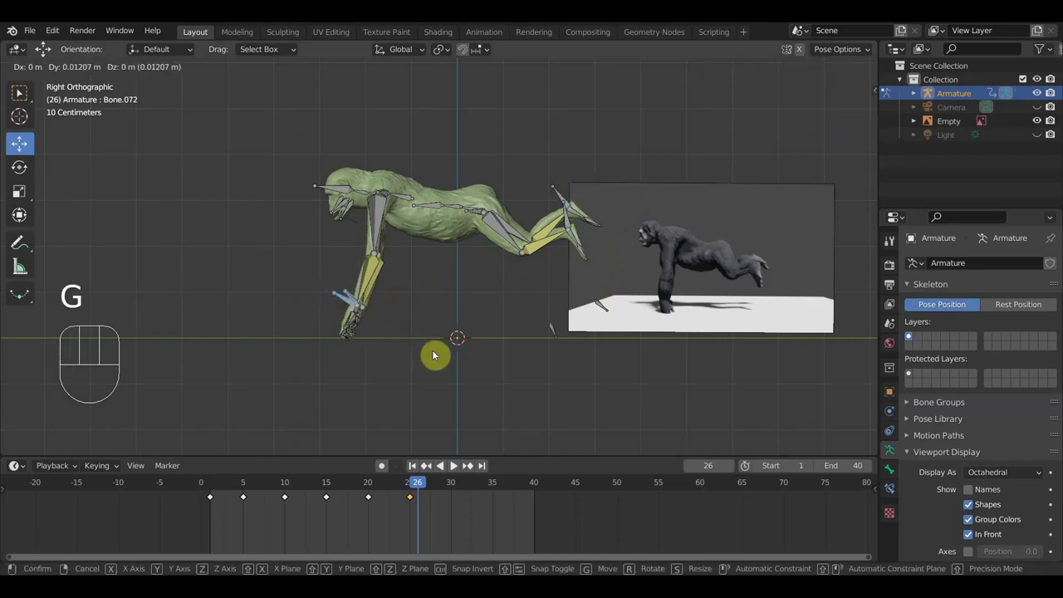
{"action": "left_click", "coordinate": [469, 357]}
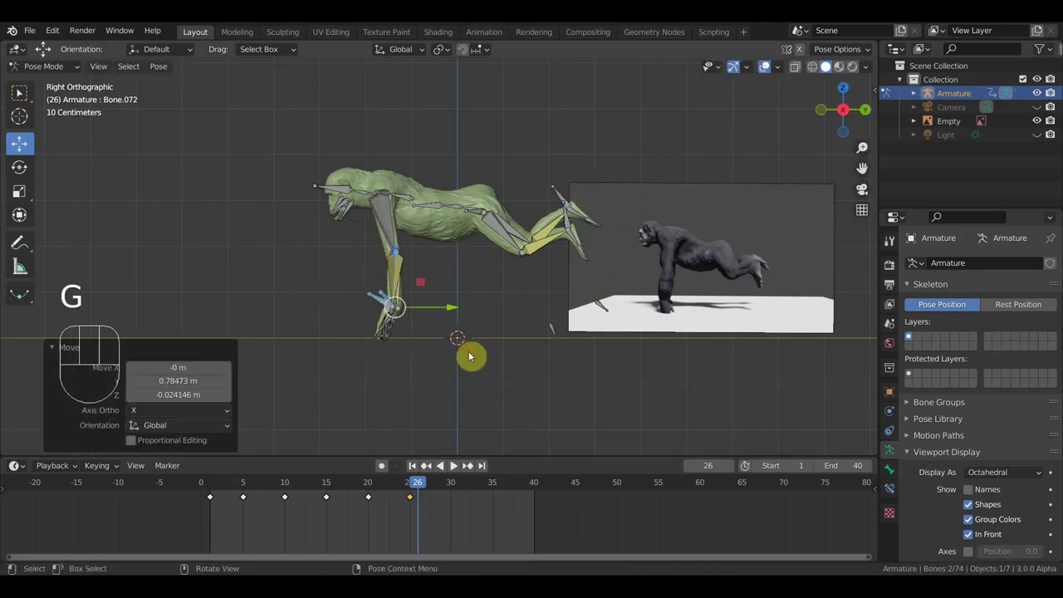
{"action": "key", "text": "r"}
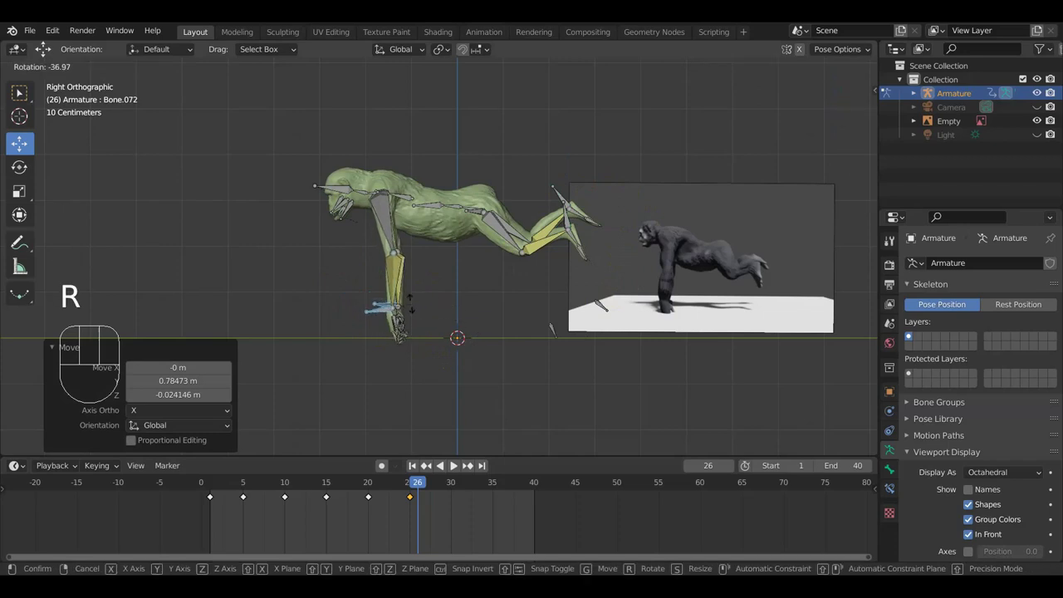
{"action": "left_click", "coordinate": [428, 313]}
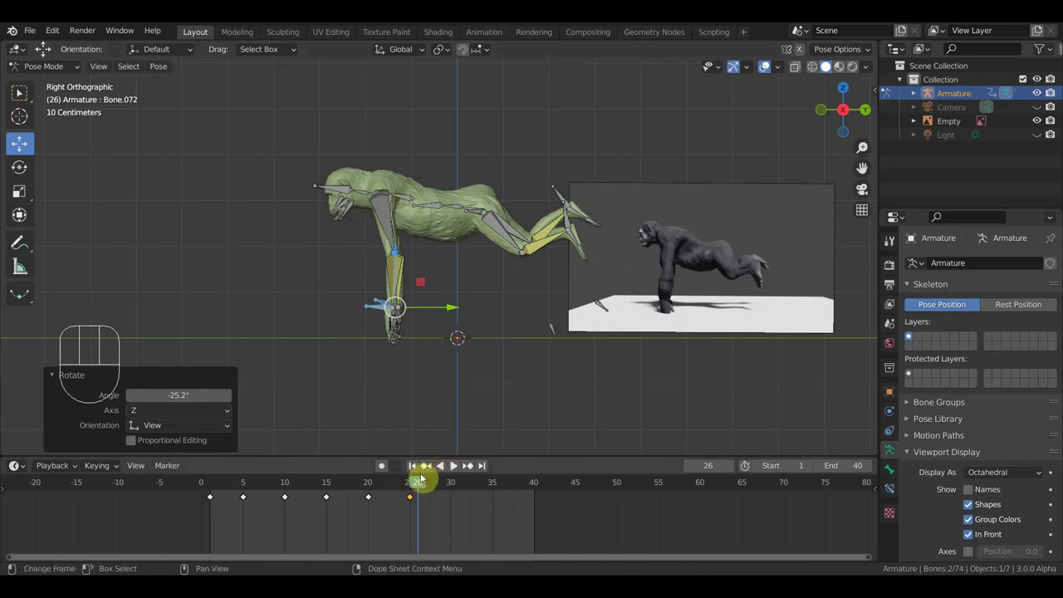
Step: At frame 25, move both hand control bones about 0.65 m backward and rotate them so the hands stand under the shoulders
{"action": "left_click_drag", "start_coordinate": [417, 489], "coordinate": [413, 489]}
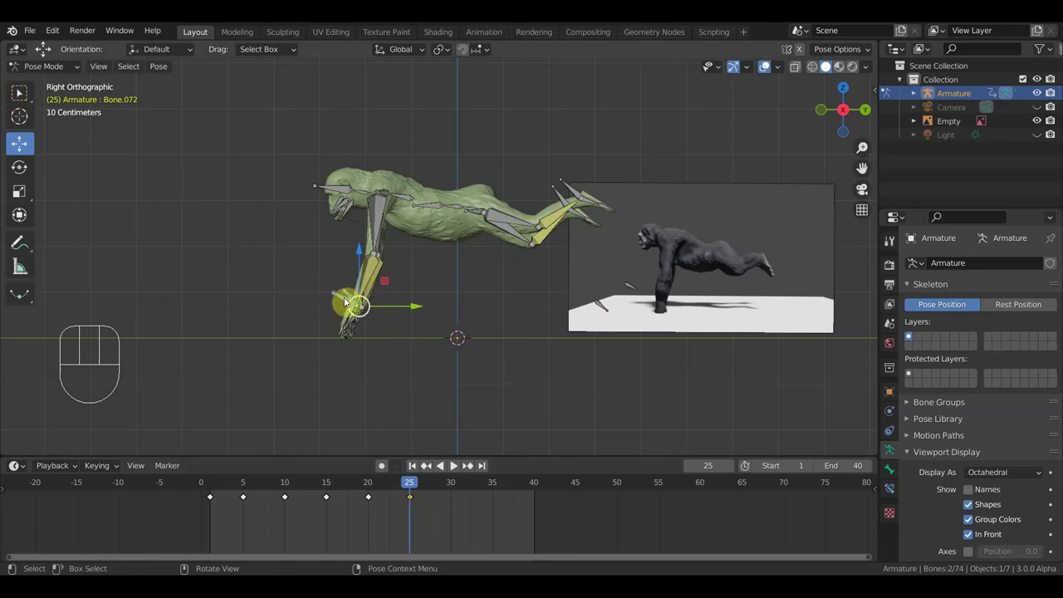
{"action": "key", "text": "g"}
{"action": "left_click", "coordinate": [412, 318]}
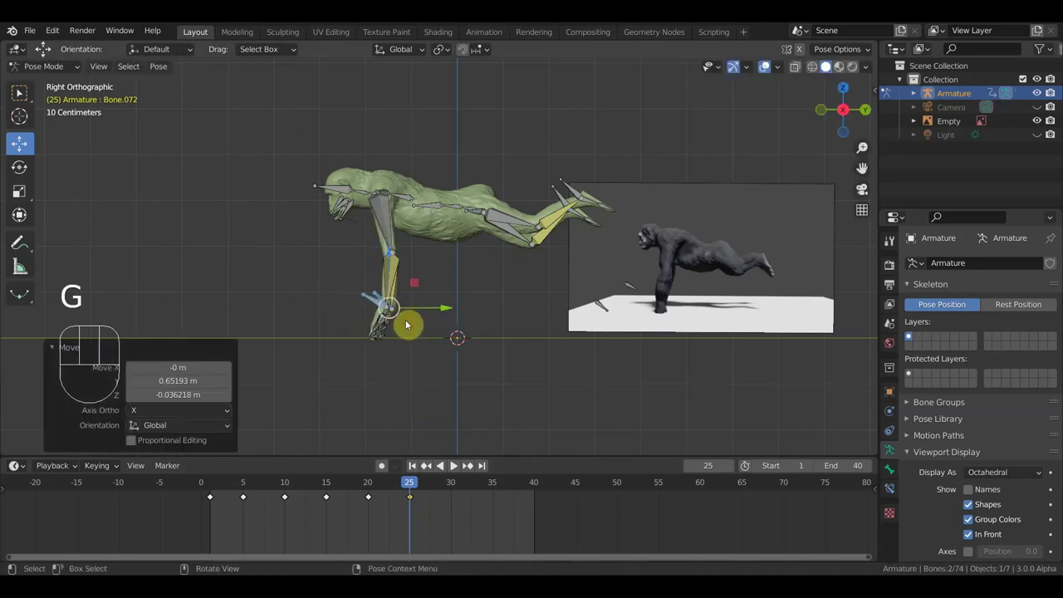
{"action": "key", "text": "r"}
{"action": "left_click", "coordinate": [410, 309]}
{"action": "key", "text": "g"}
{"action": "left_click", "coordinate": [408, 302]}
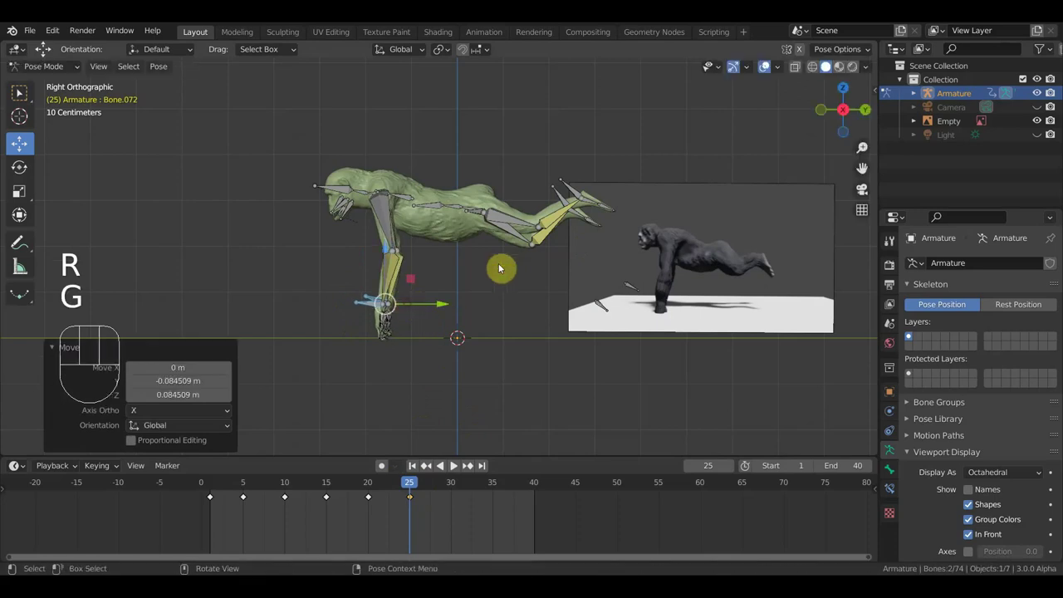
Step: Move the rearmost foot's control bone (Bone.041) about 0.6 m down and 0.19 m forward, and rotate it about 20.5°
{"action": "left_click", "coordinate": [572, 194]}
{"action": "key", "text": "g"}
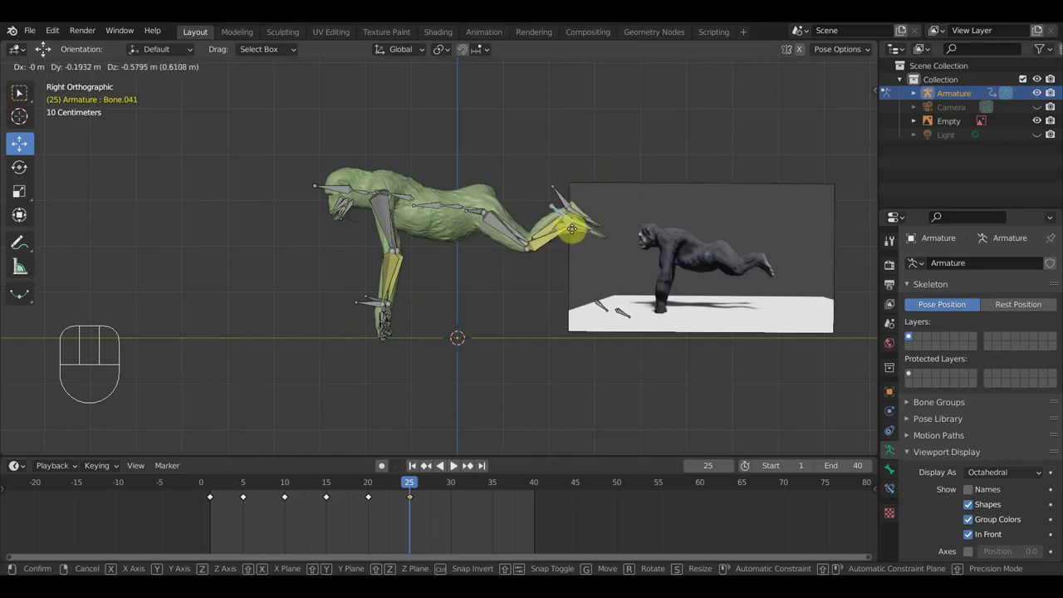
{"action": "left_click", "coordinate": [573, 236]}
{"action": "key", "text": "r"}
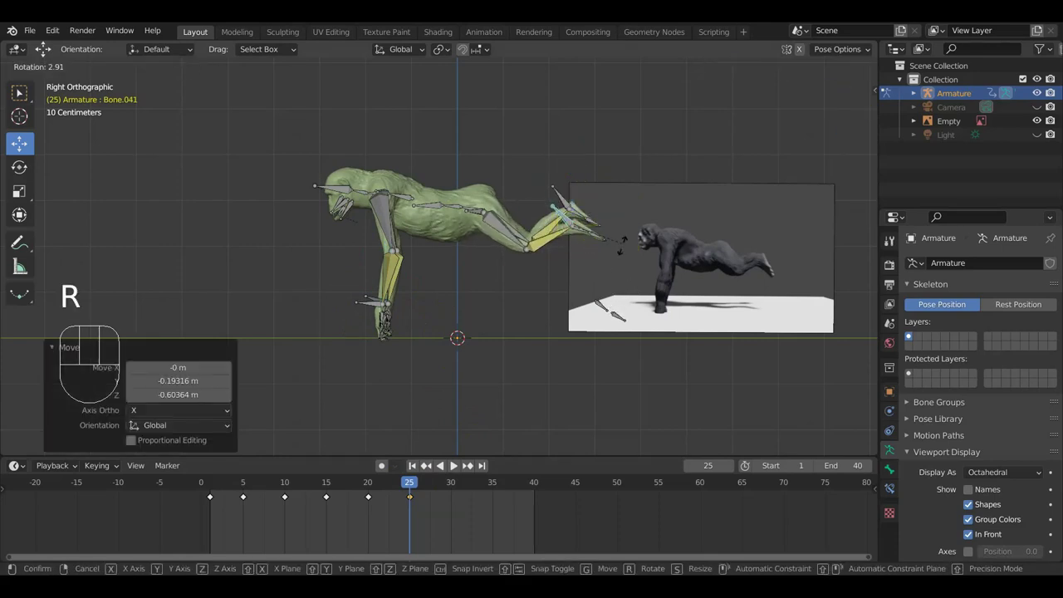
{"action": "left_click", "coordinate": [614, 261]}
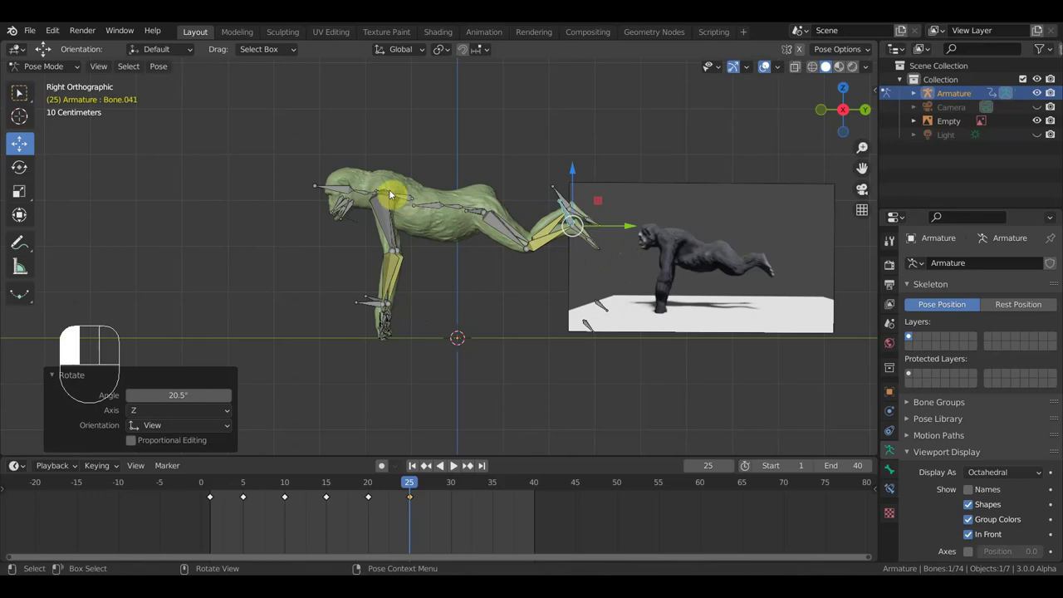
Step: Rotate the head bone about 34° upward so the face looks ahead like the reference
{"action": "left_click", "coordinate": [357, 191]}
{"action": "left_click", "coordinate": [430, 234]}
{"action": "key", "text": "r"}
{"action": "left_click", "coordinate": [392, 264]}
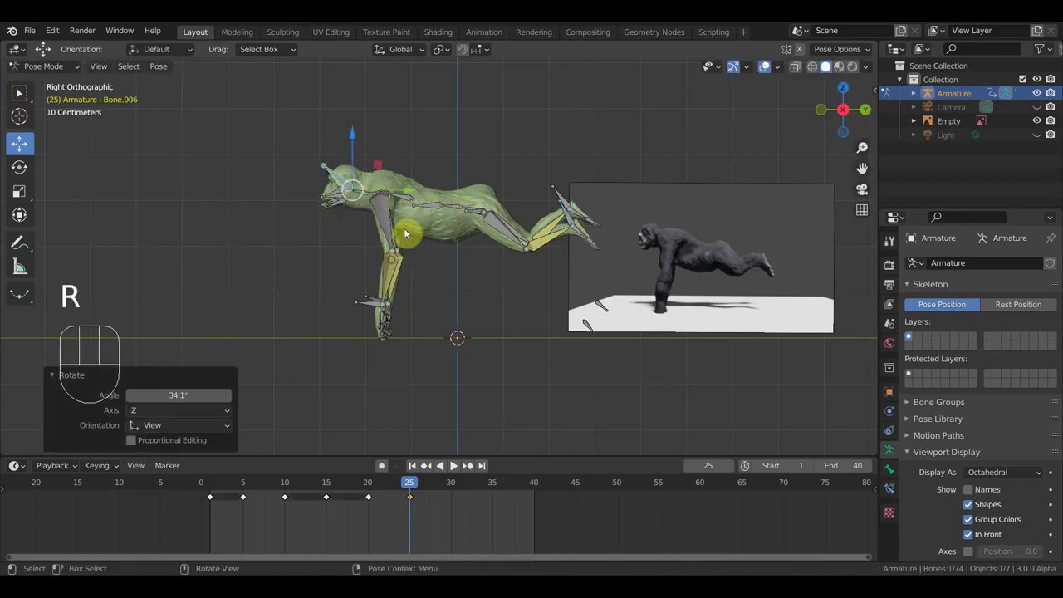
Step: Raise the chest by rotating the upper spine bone about 9° and the middle spine bone about 3.5°
{"action": "left_click", "coordinate": [432, 218]}
{"action": "key", "text": "r"}
{"action": "key", "text": "r"}
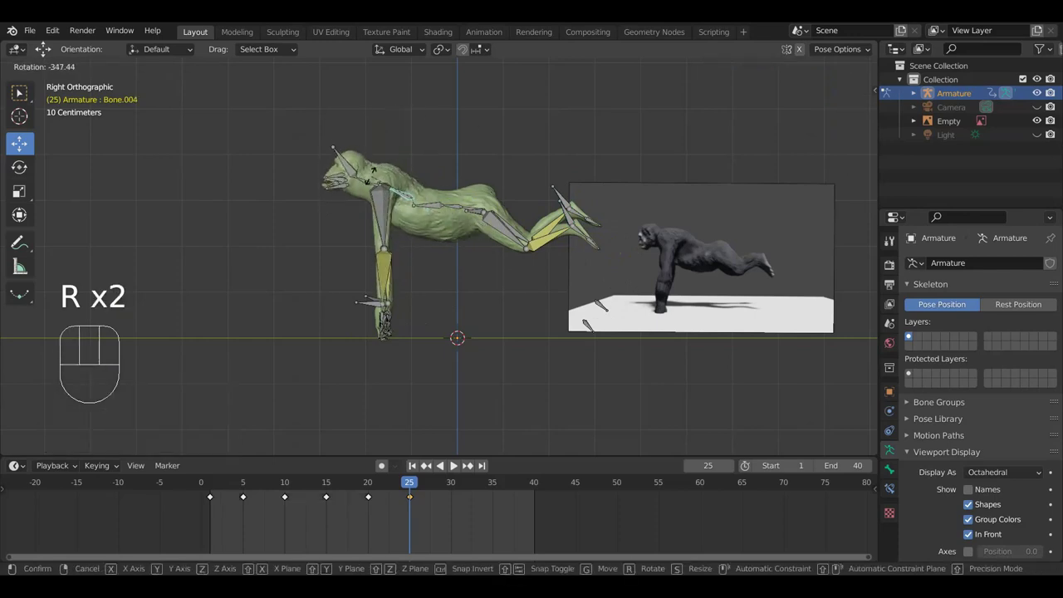
{"action": "left_click", "coordinate": [453, 210]}
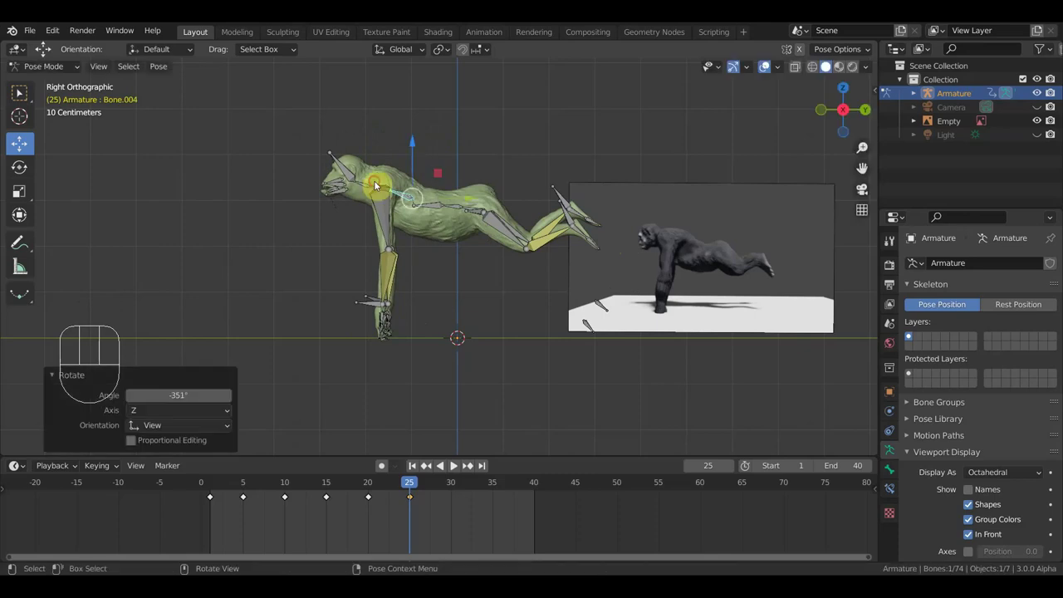
{"action": "left_click", "coordinate": [432, 209]}
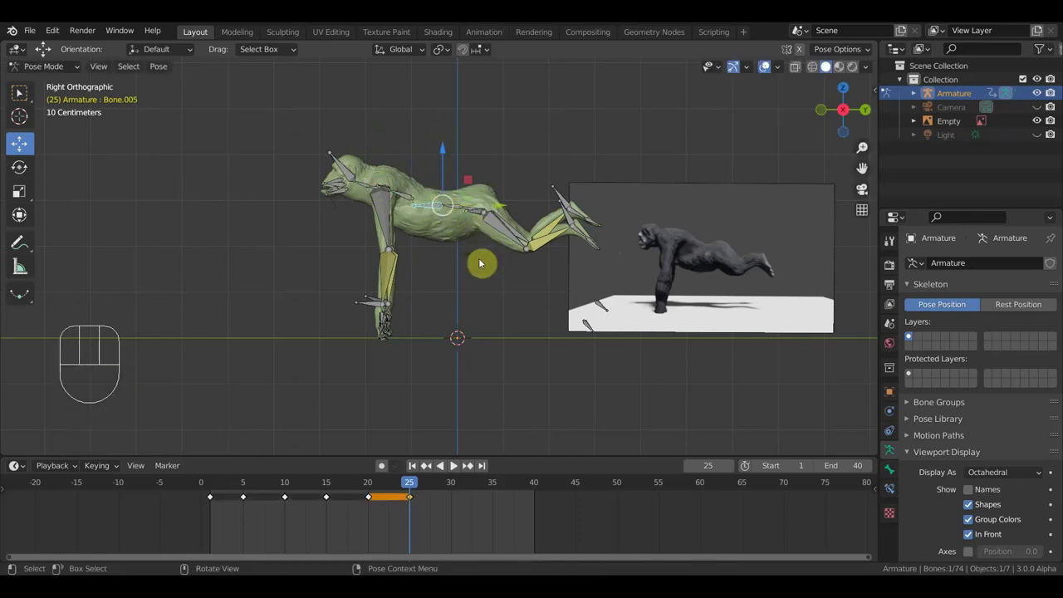
{"action": "key", "text": "r"}
{"action": "left_click", "coordinate": [424, 199]}
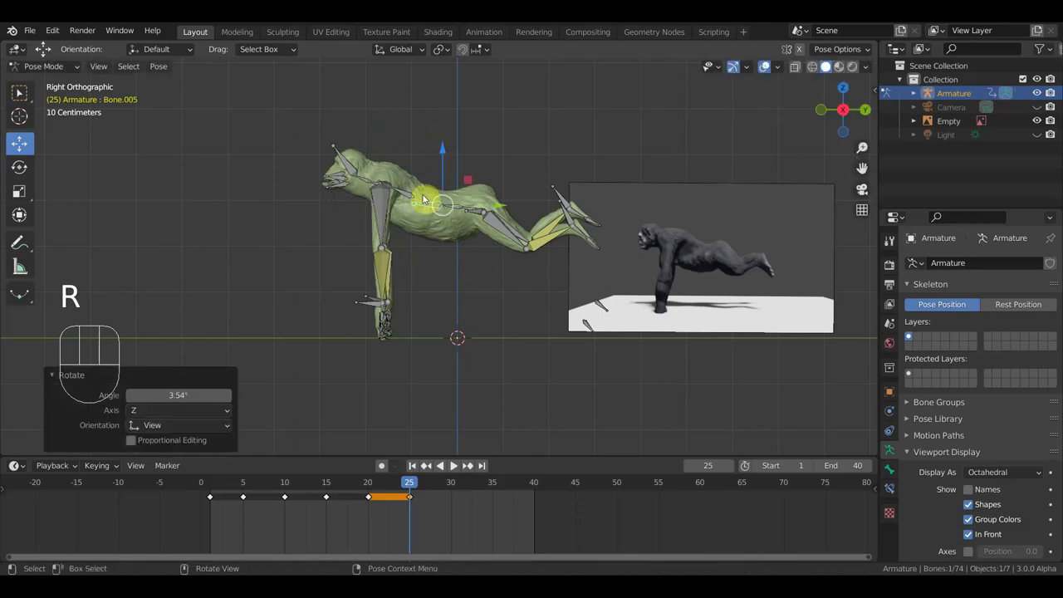
Step: Lower the upper spine bone about 0.07 m and keyframe location and rotation of all bones at frame 25
{"action": "left_click", "coordinate": [402, 194]}
{"action": "key", "text": "g"}
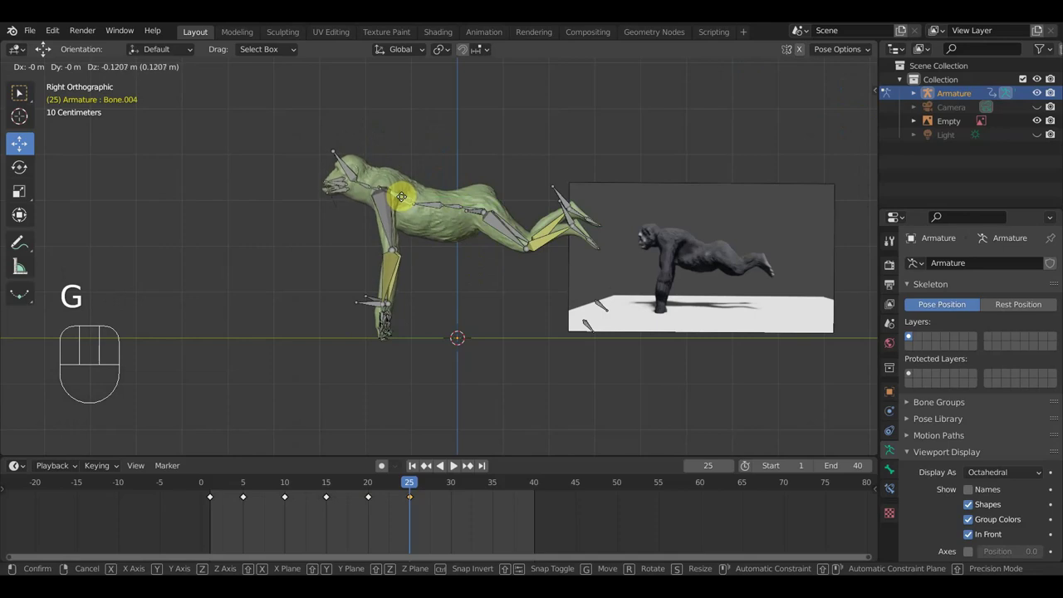
{"action": "left_click", "coordinate": [402, 198]}
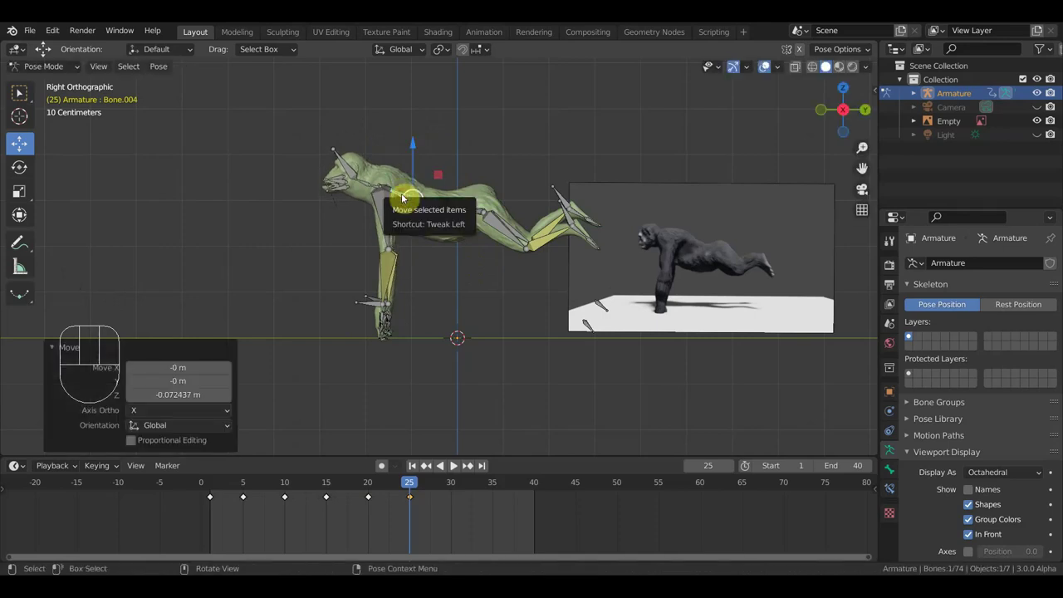
{"action": "key", "text": "a"}
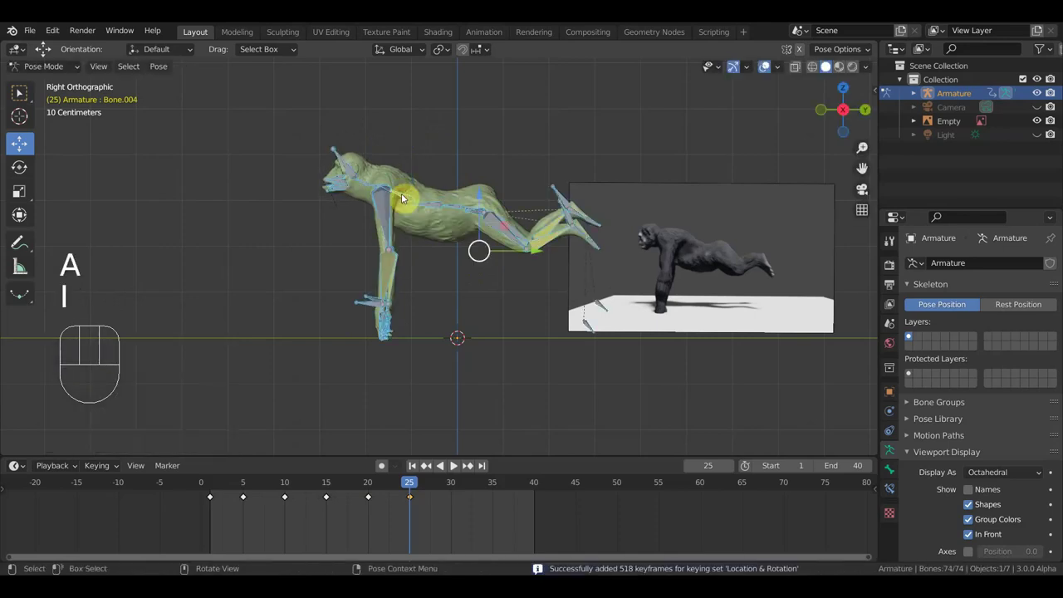
Step: Go to frame 30 and duplicate the frame 10 pose keyframe there
{"action": "left_click_drag", "start_coordinate": [427, 493], "coordinate": [450, 504]}
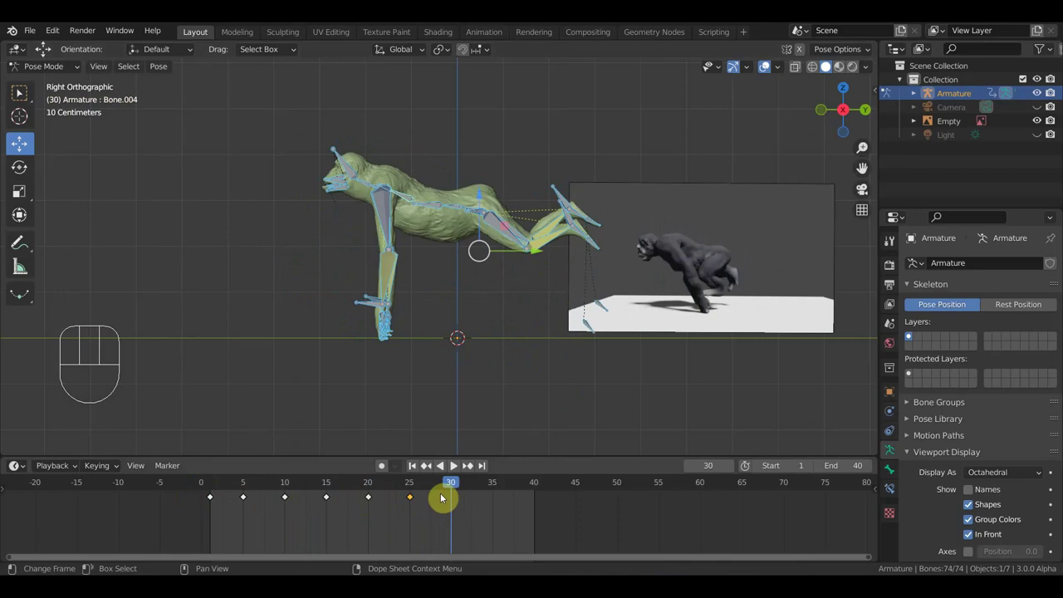
{"action": "left_click", "coordinate": [285, 495]}
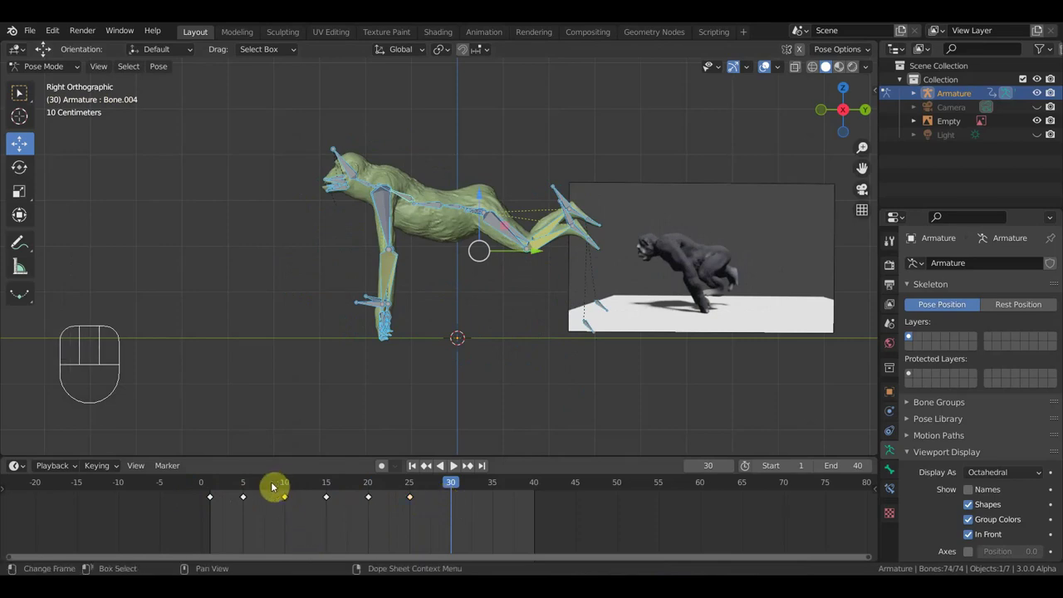
{"action": "key", "text": "shift+d"}
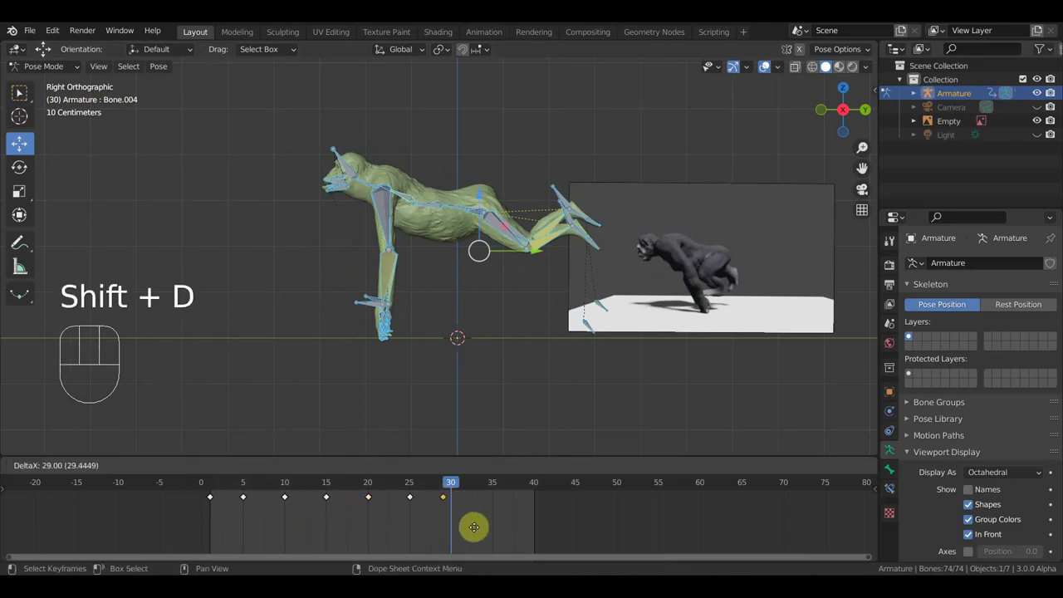
{"action": "left_click", "coordinate": [477, 530]}
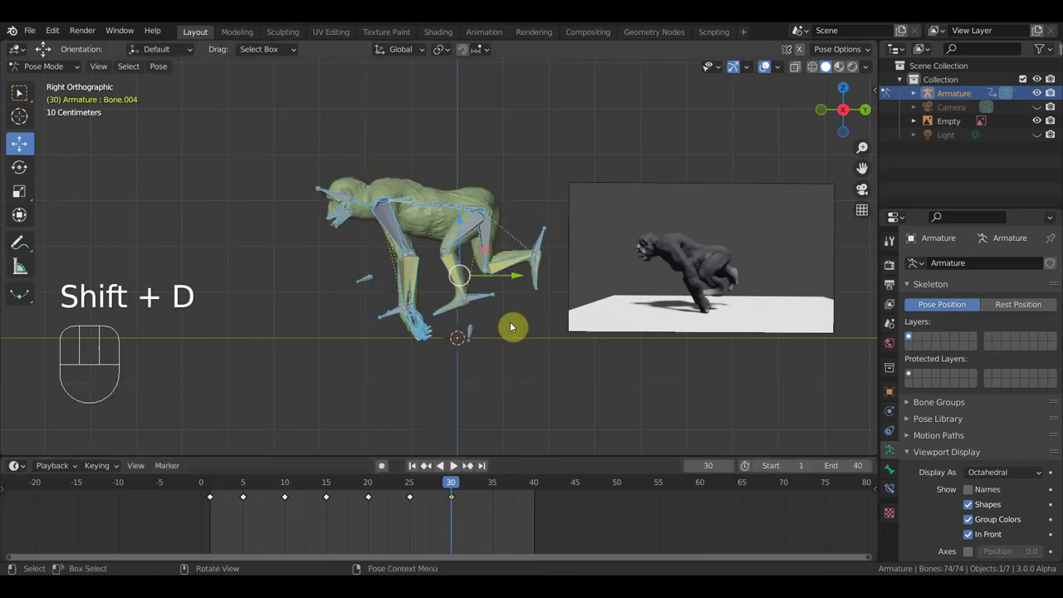
Step: At frame 30, rotate the front foot's control bone about 28.4° and move it about 0.16 m forward and 0.07 m down
{"action": "left_click", "coordinate": [485, 297]}
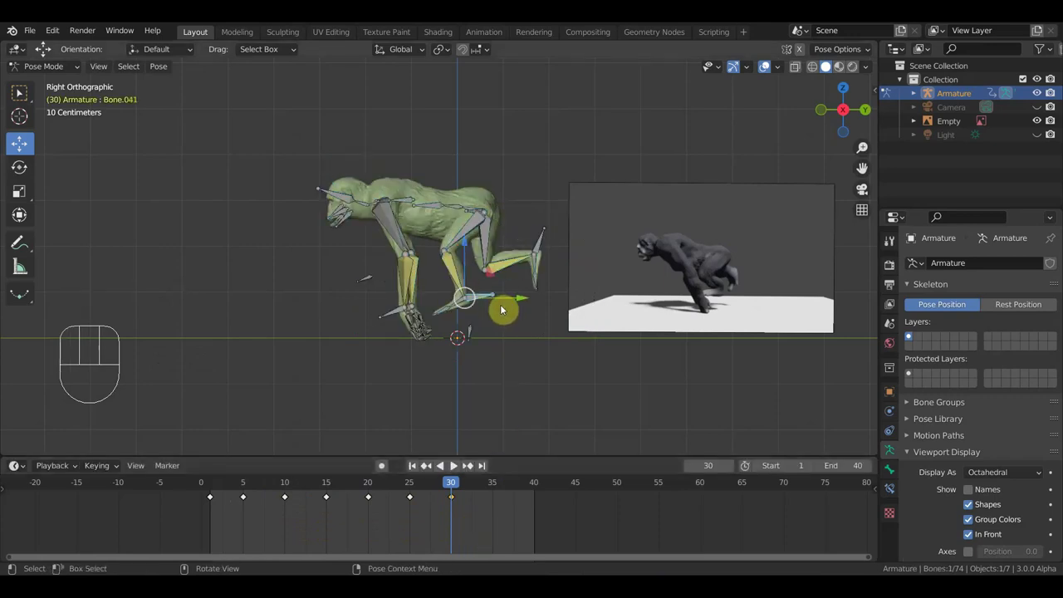
{"action": "key", "text": "r"}
{"action": "left_click", "coordinate": [498, 327]}
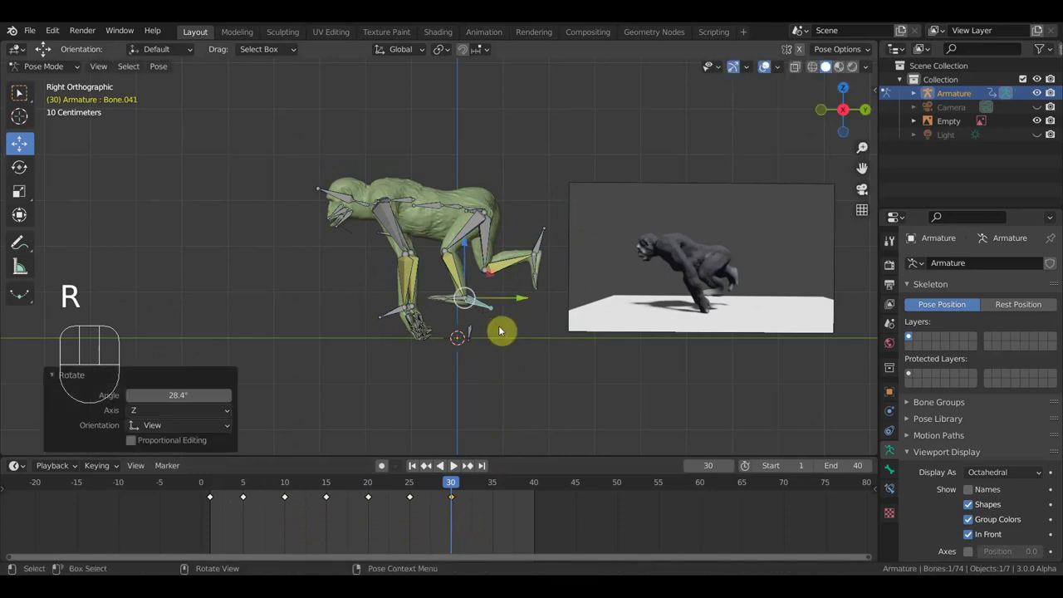
{"action": "key", "text": "g"}
{"action": "left_click", "coordinate": [523, 330]}
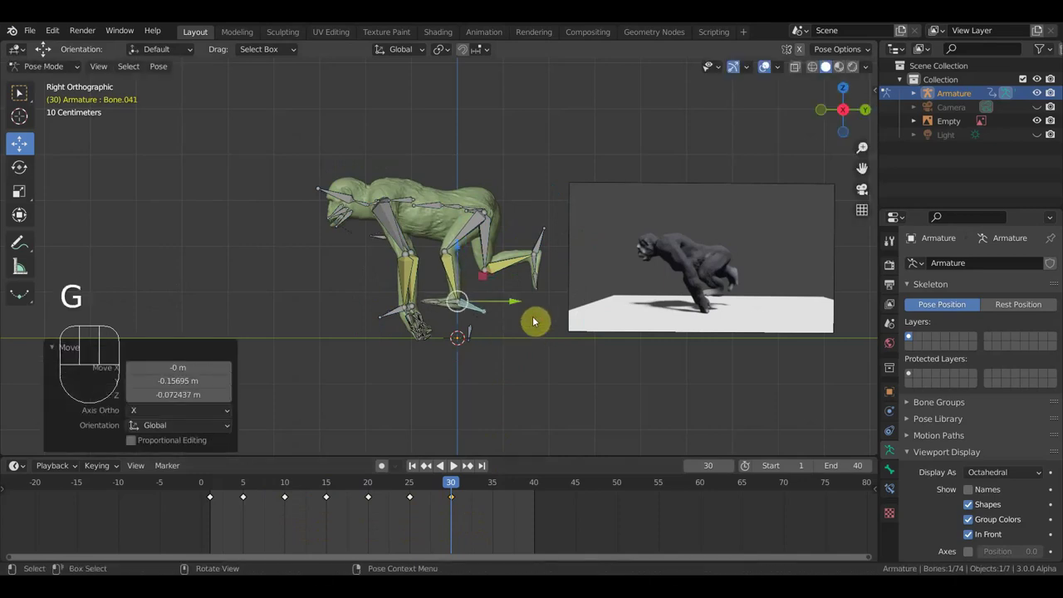
Step: At frame 30, rotate all bones about 10.4° and move them about 0.02 m forward and 0.14 m down
{"action": "key", "text": "a"}
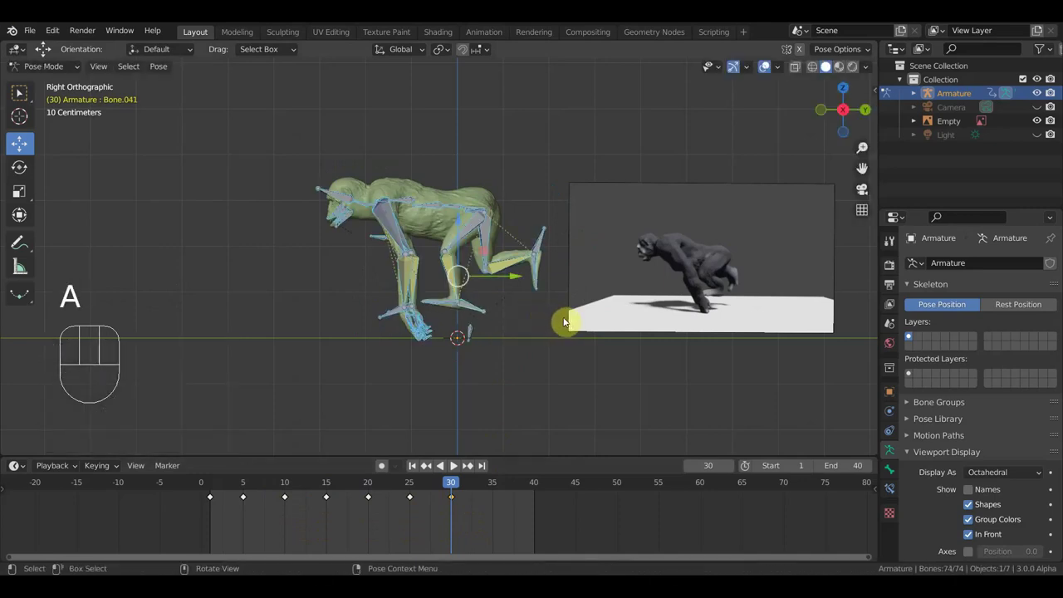
{"action": "key", "text": "r"}
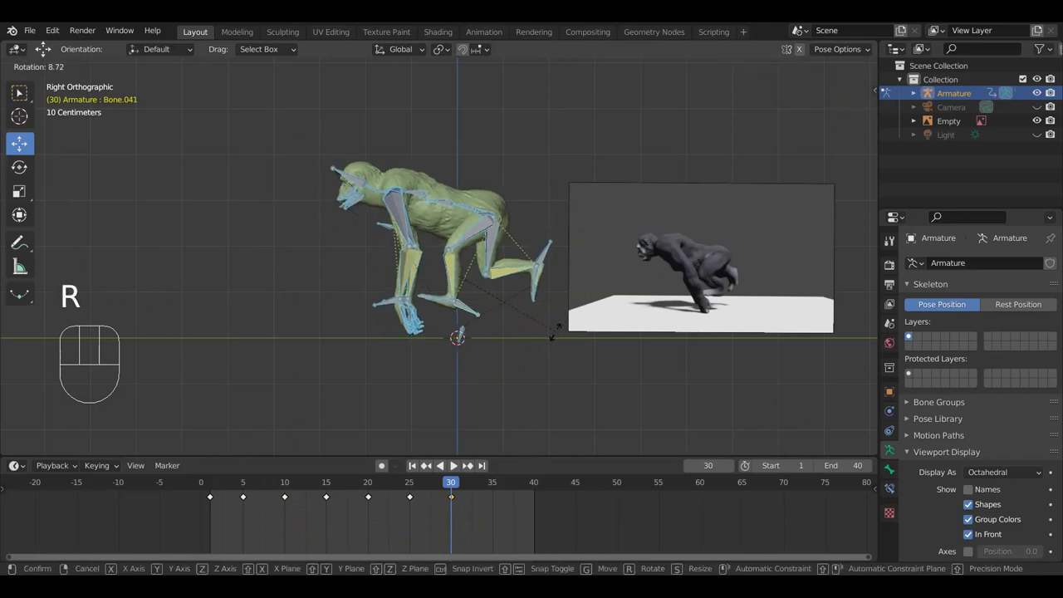
{"action": "left_click", "coordinate": [553, 337]}
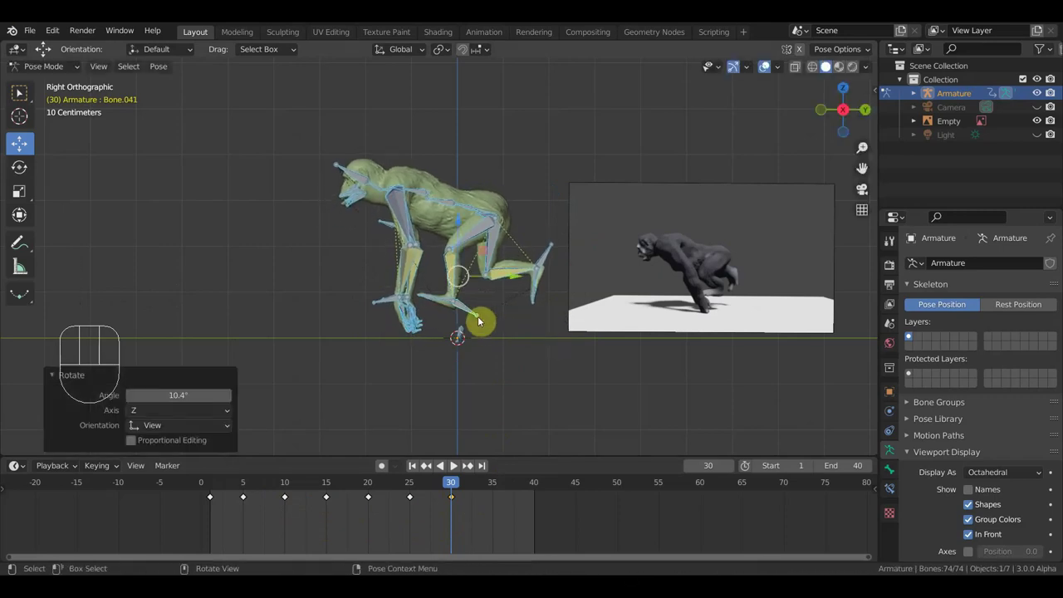
{"action": "key", "text": "g"}
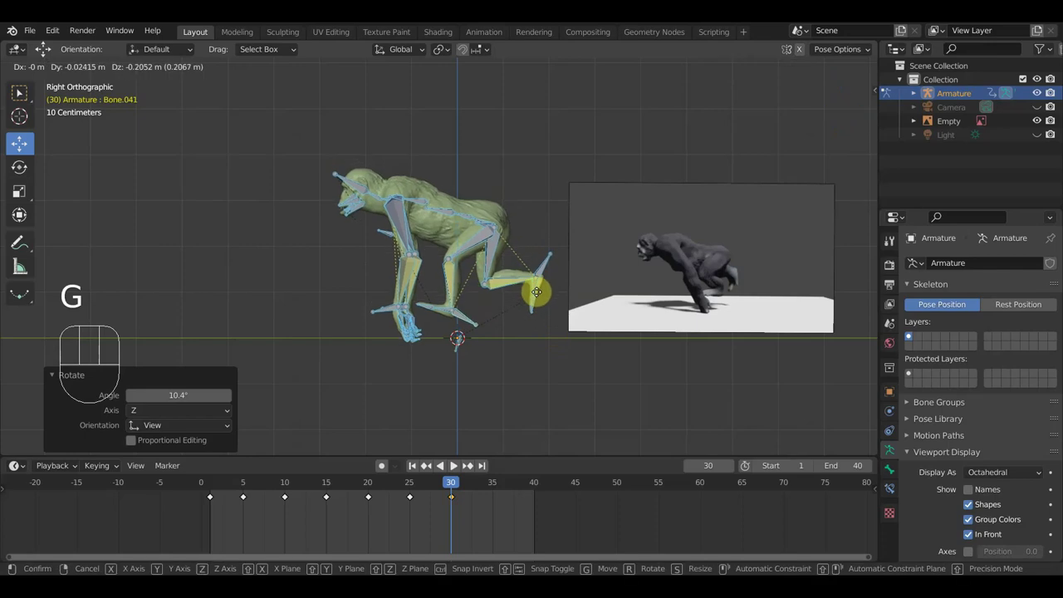
{"action": "left_click", "coordinate": [536, 288]}
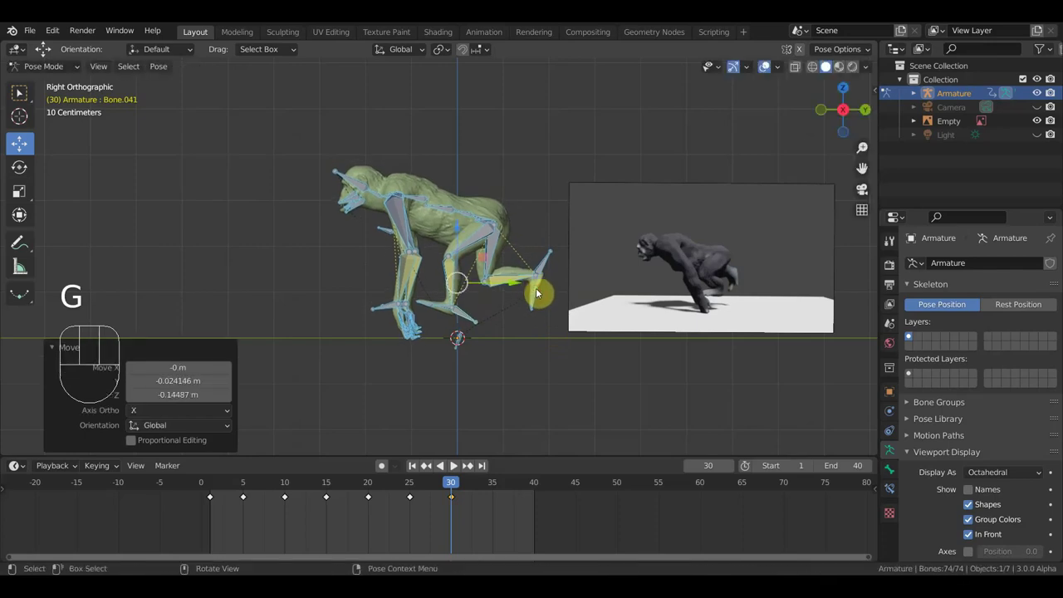
Step: Move both hand control bones about 0.48 m back and the front foot's control bone about 0.07 m back and 0.17 m down
{"action": "left_click", "coordinate": [384, 324]}
{"action": "key", "text": "g"}
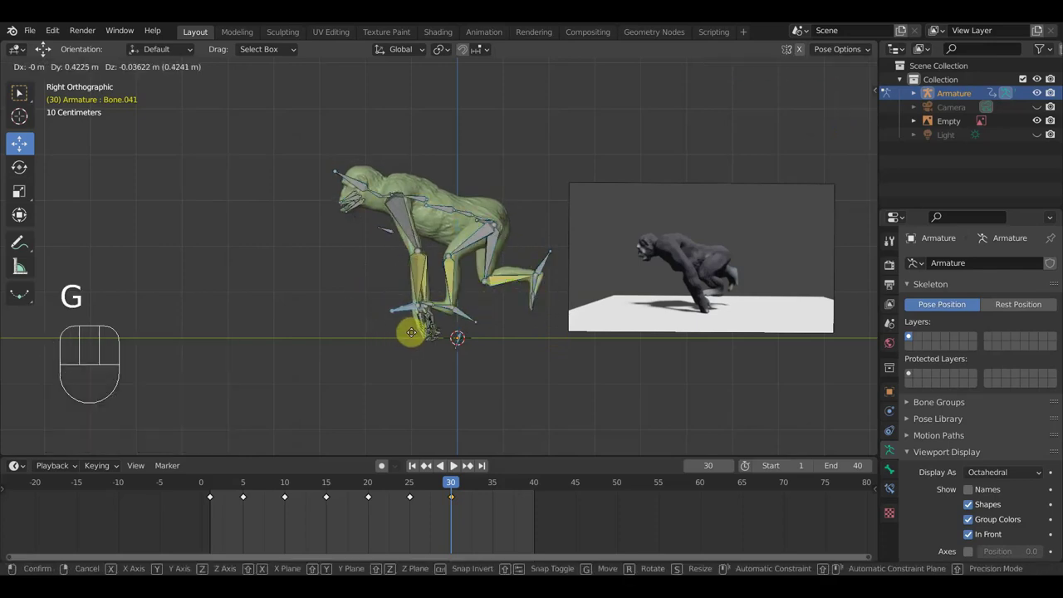
{"action": "left_click", "coordinate": [418, 336]}
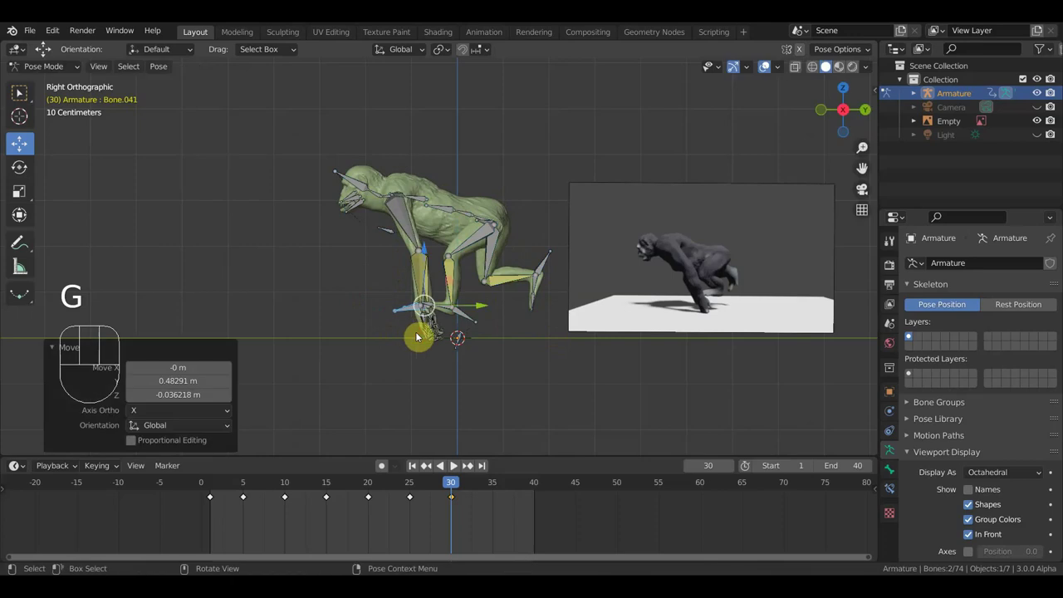
{"action": "left_click", "coordinate": [475, 321]}
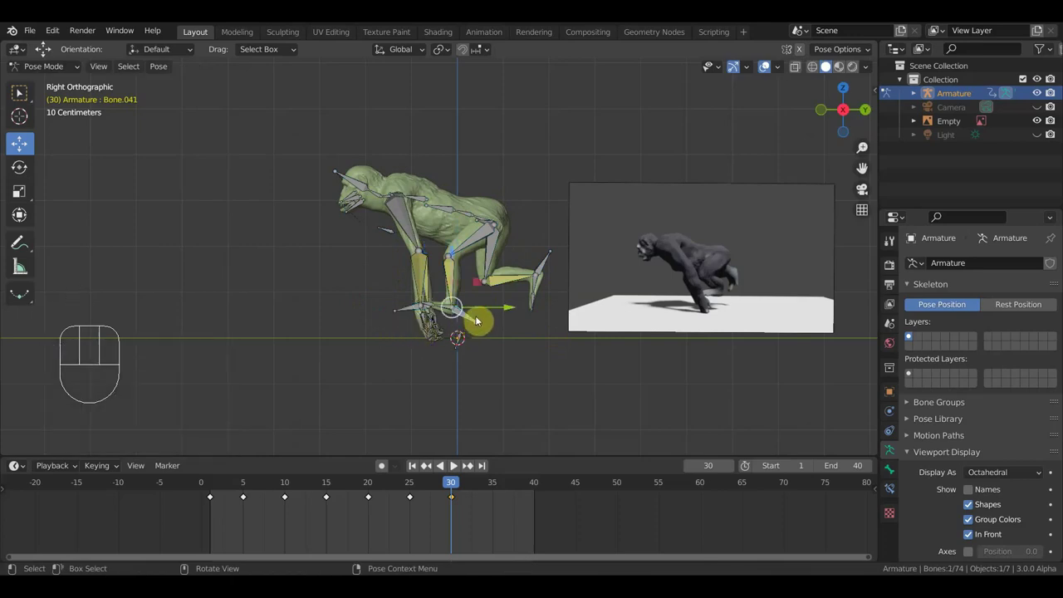
{"action": "key", "text": "g"}
{"action": "left_click", "coordinate": [481, 329]}
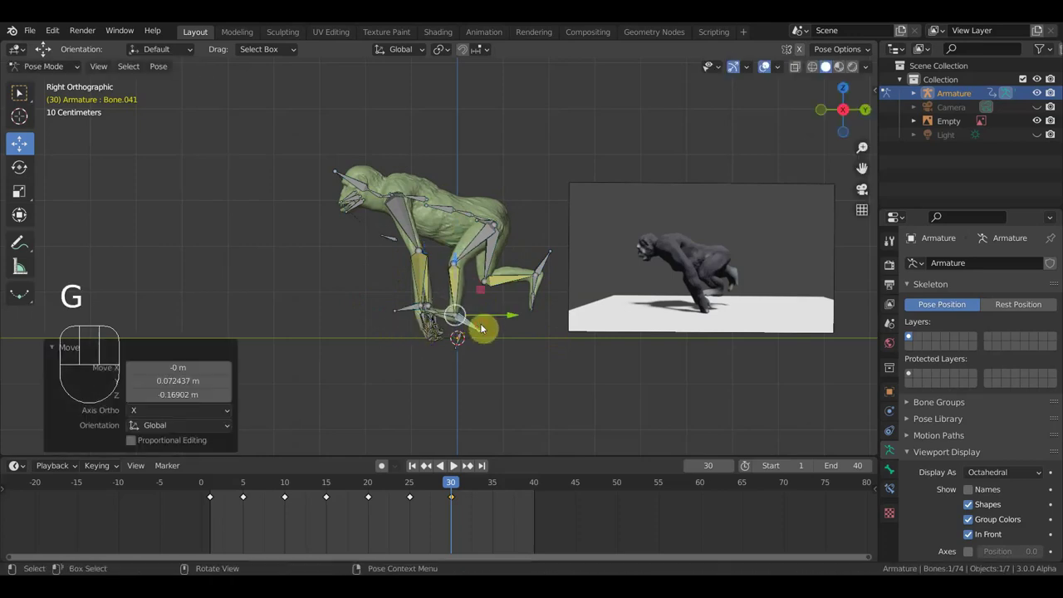
Step: Rotate the rear foot's control bone about 44.6°, turn it back about 28.2°, and move it about 0.52 m forward and 0.33 m down
{"action": "left_click", "coordinate": [546, 258]}
{"action": "key", "text": "r"}
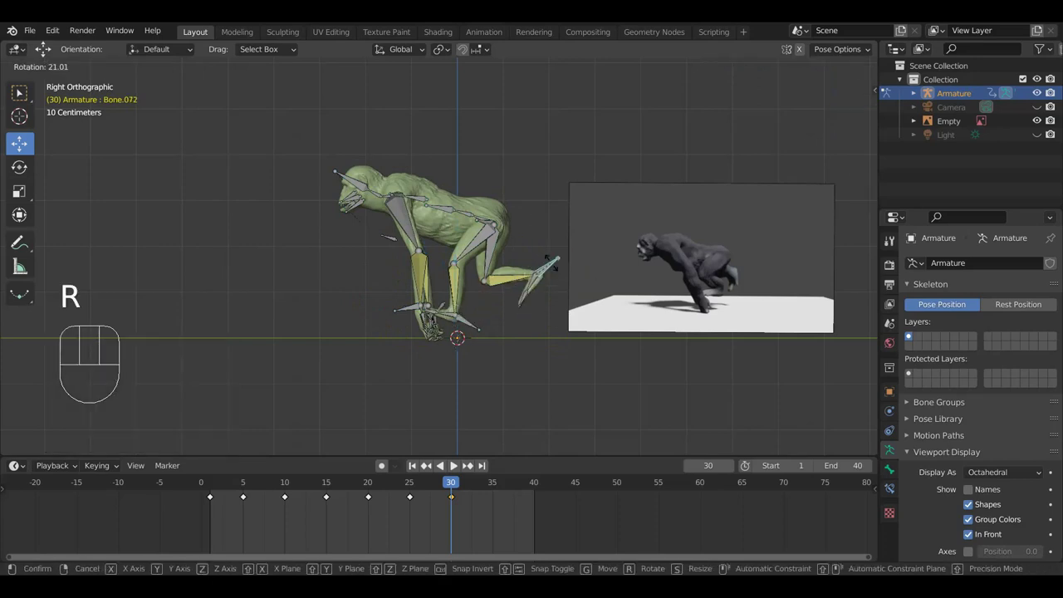
{"action": "left_click", "coordinate": [552, 276]}
{"action": "key", "text": "r"}
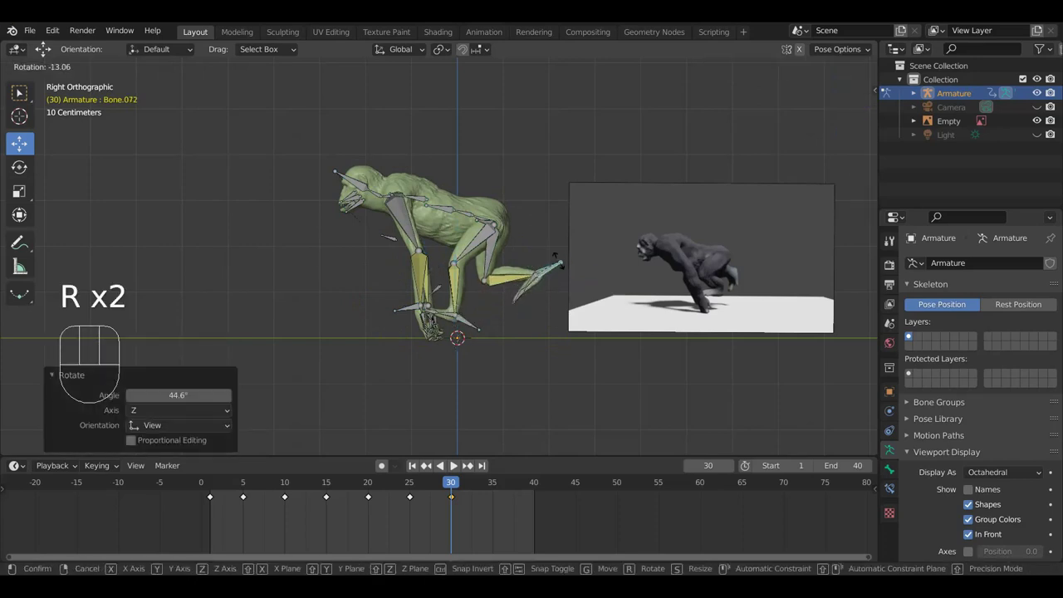
{"action": "left_click", "coordinate": [558, 251]}
{"action": "key", "text": "g"}
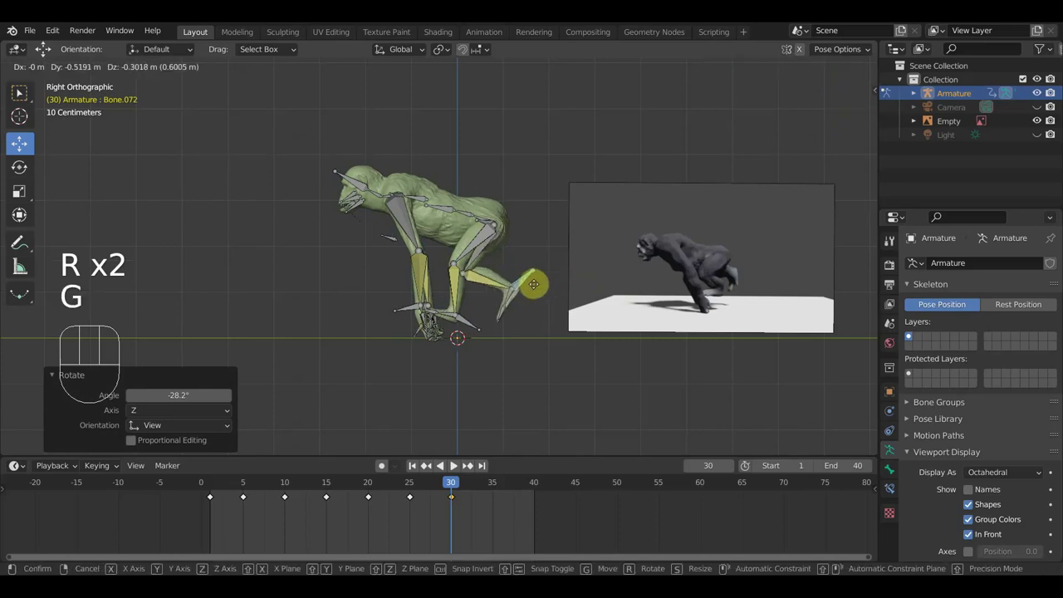
{"action": "left_click", "coordinate": [533, 285]}
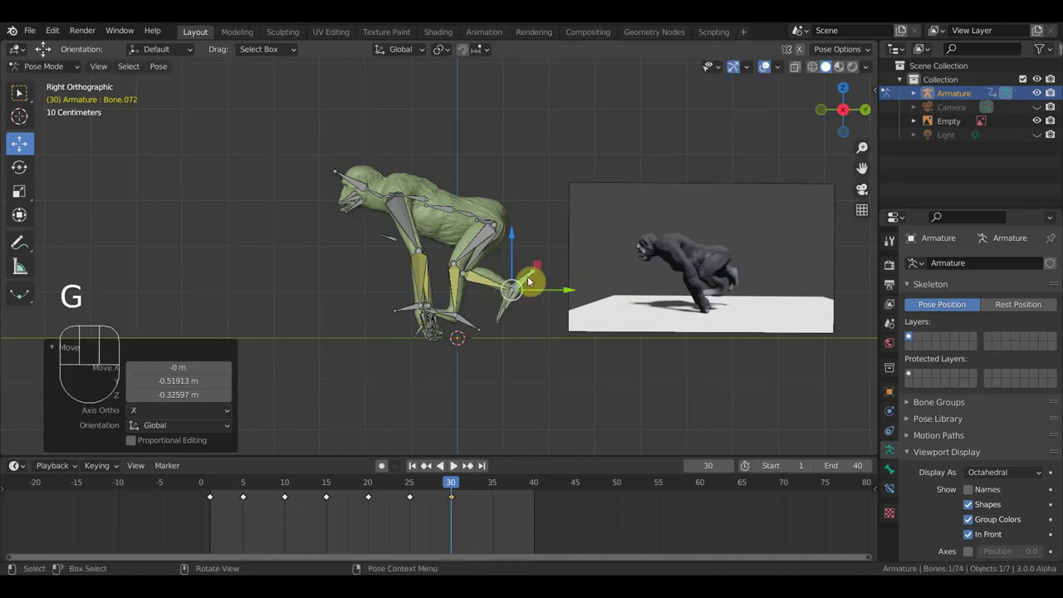
Step: Rotate the upper spine bone about -10.8° and raise it about 0.06 m
{"action": "left_click", "coordinate": [421, 203]}
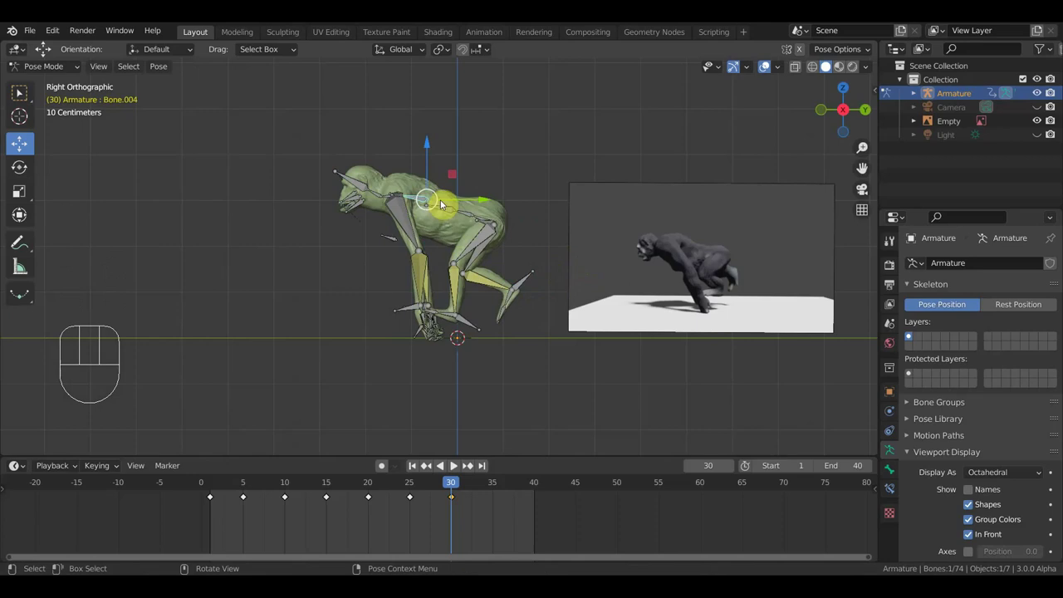
{"action": "key", "text": "r"}
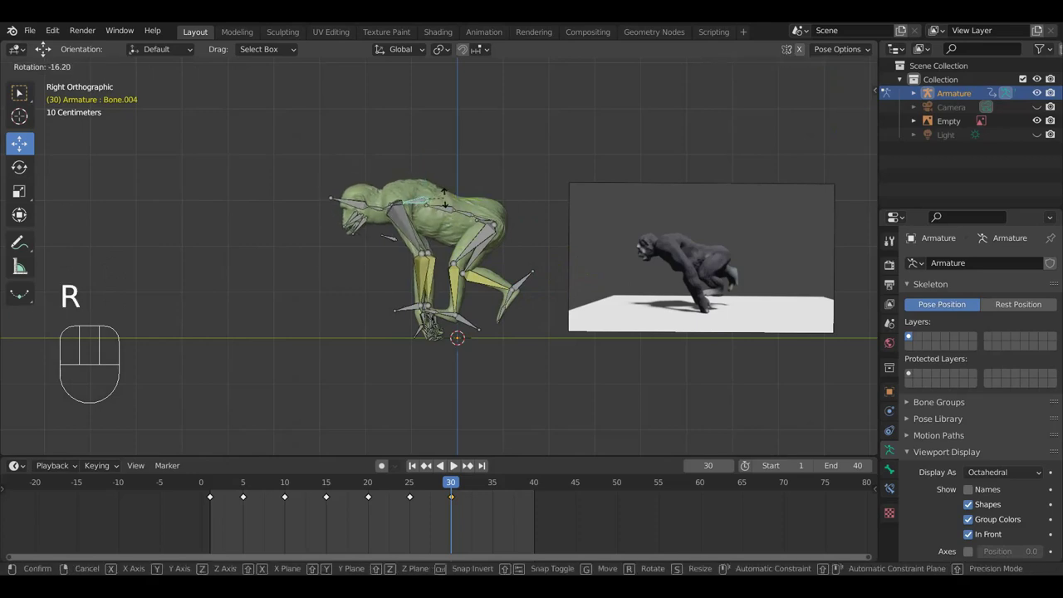
{"action": "left_click", "coordinate": [446, 200]}
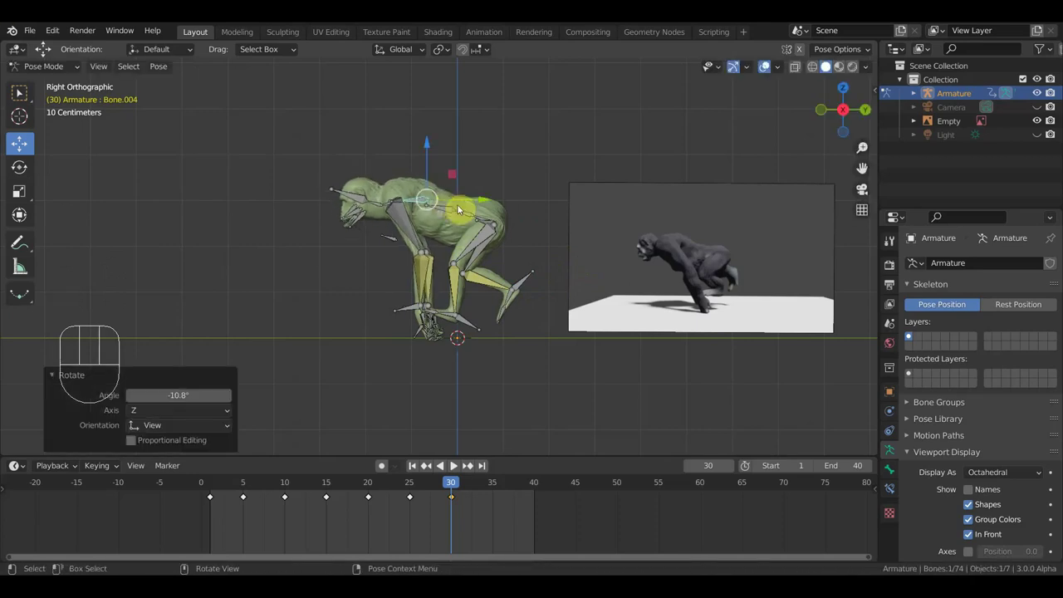
{"action": "key", "text": "g"}
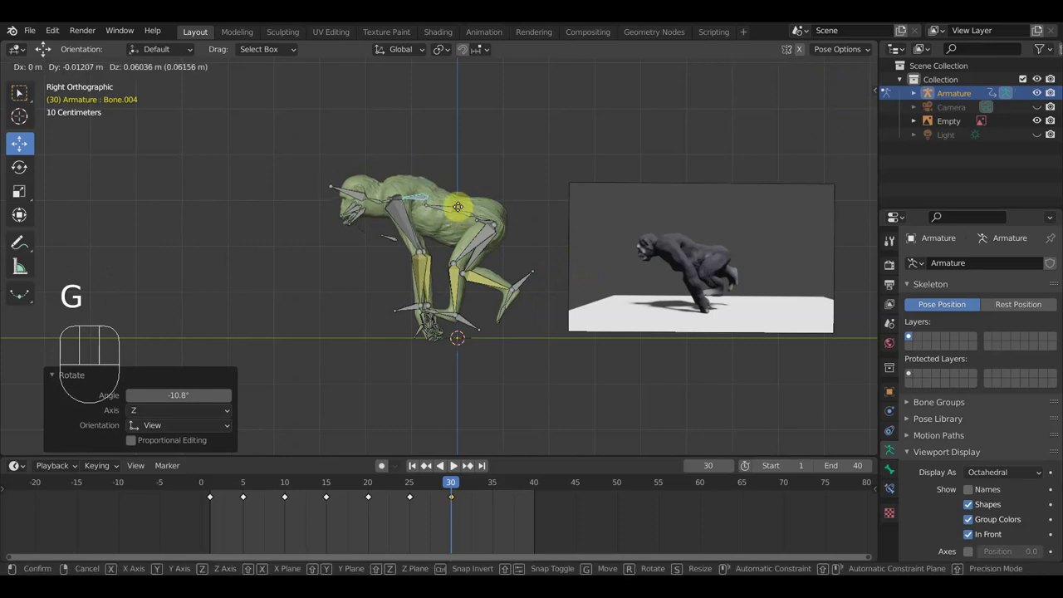
{"action": "left_click", "coordinate": [458, 206]}
Step: Move both foot control bones sideways toward the body's centre, the front one about 0.13 m and the rear one about 0.10 m
{"action": "middle_click_drag", "start_coordinate": [457, 206], "coordinate": [339, 252]}
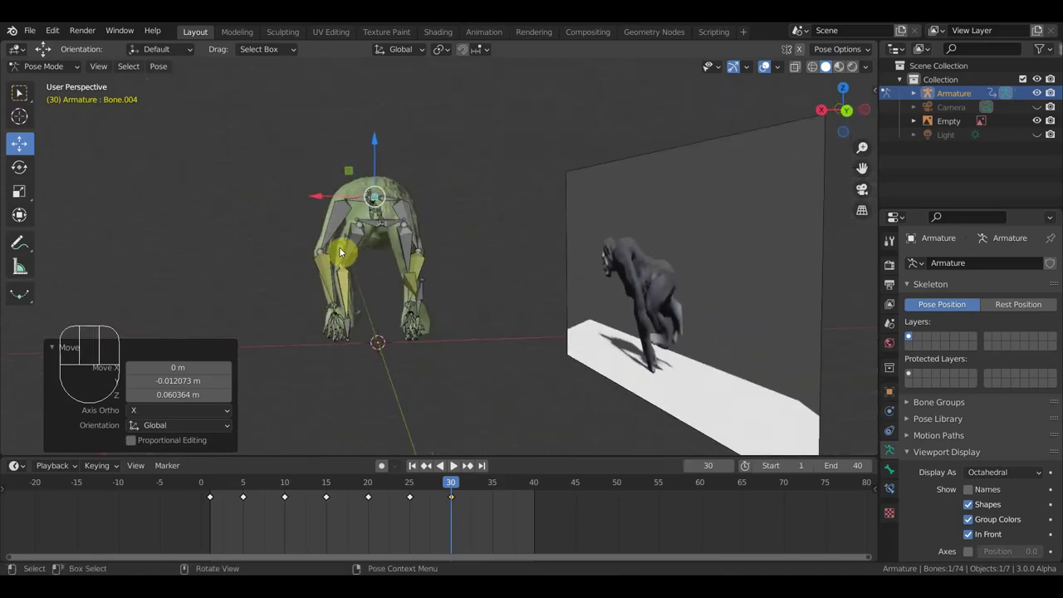
{"action": "left_click", "coordinate": [348, 332]}
{"action": "key", "text": "g"}
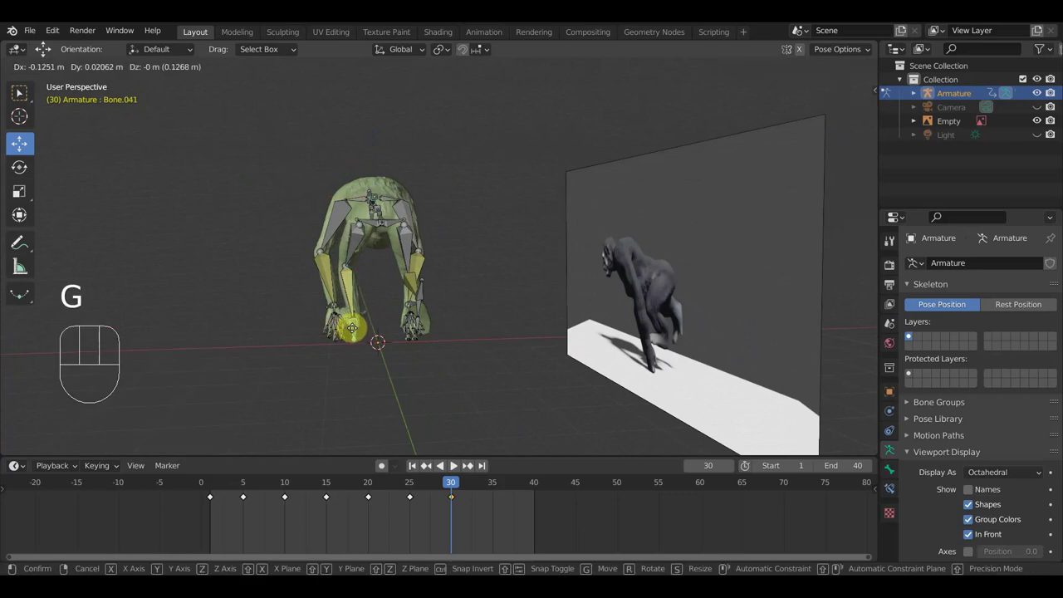
{"action": "left_click", "coordinate": [355, 328]}
{"action": "left_click", "coordinate": [418, 295]}
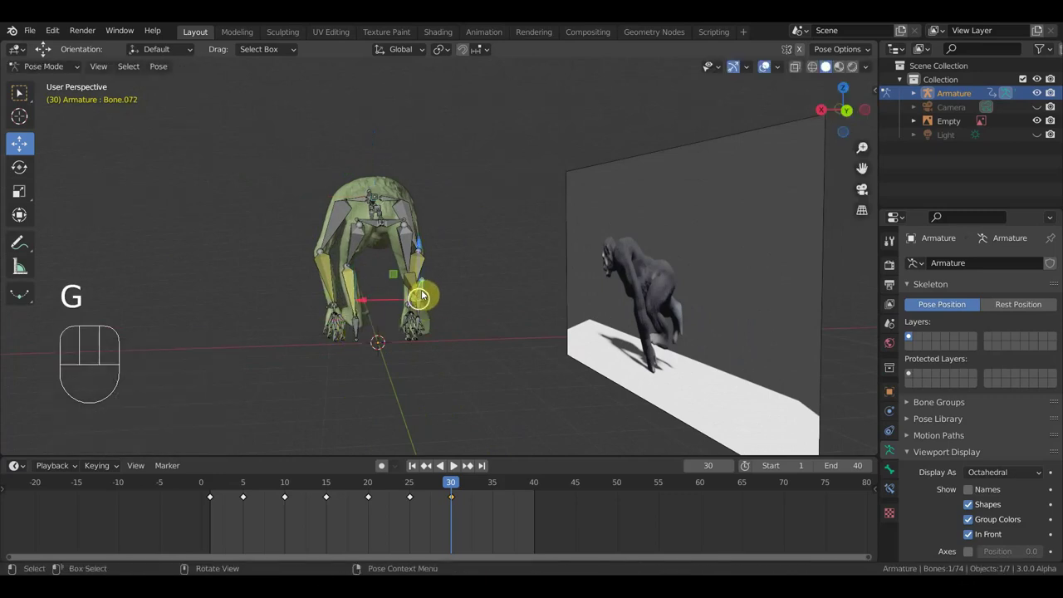
{"action": "key", "text": "g"}
{"action": "left_click", "coordinate": [419, 299]}
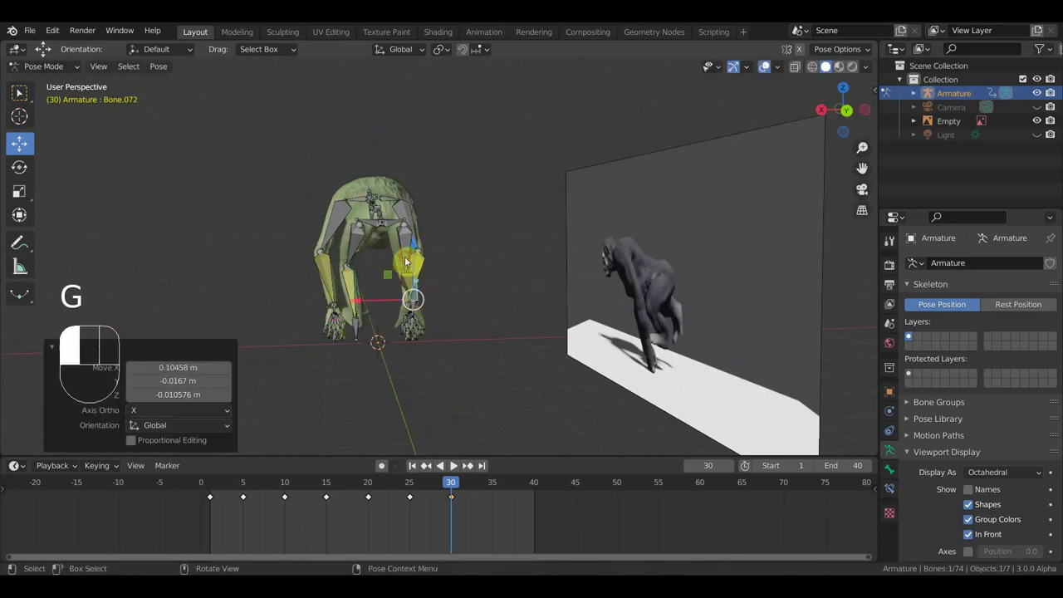
Step: Move the rear leg's knee target bone about 0.27 m outward and keyframe location and rotation of all bones at frame 30
{"action": "left_click", "coordinate": [422, 261]}
{"action": "key", "text": "r"}
{"action": "left_click", "coordinate": [473, 241]}
{"action": "middle_click_drag", "start_coordinate": [472, 242], "coordinate": [495, 314]}
{"action": "middle_click_drag", "start_coordinate": [501, 349], "coordinate": [523, 349]}
{"action": "left_click", "coordinate": [493, 359]}
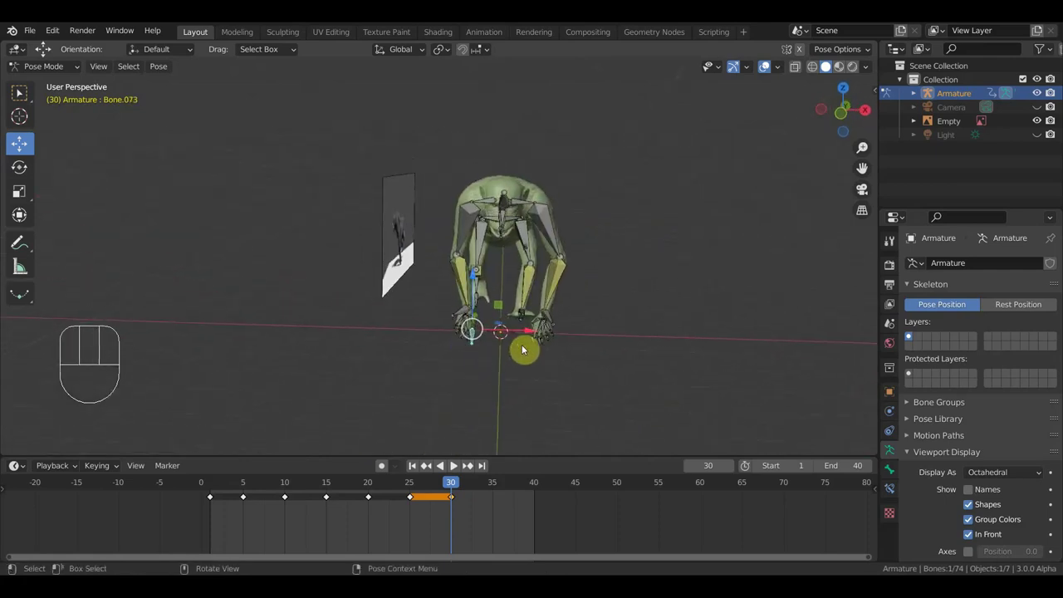
{"action": "key", "text": "g"}
{"action": "left_click", "coordinate": [512, 344]}
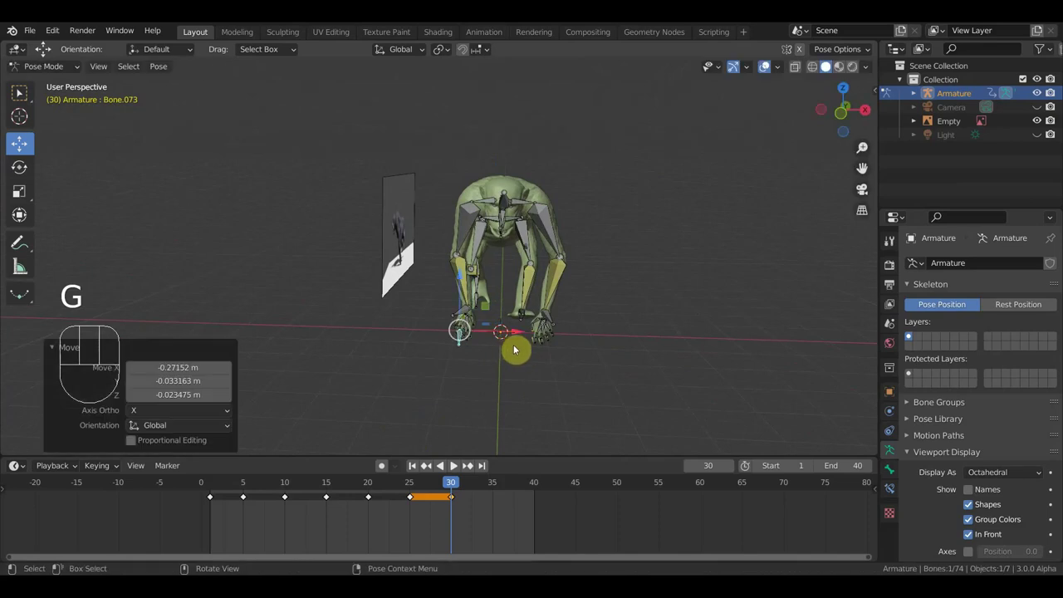
{"action": "key", "text": "a"}
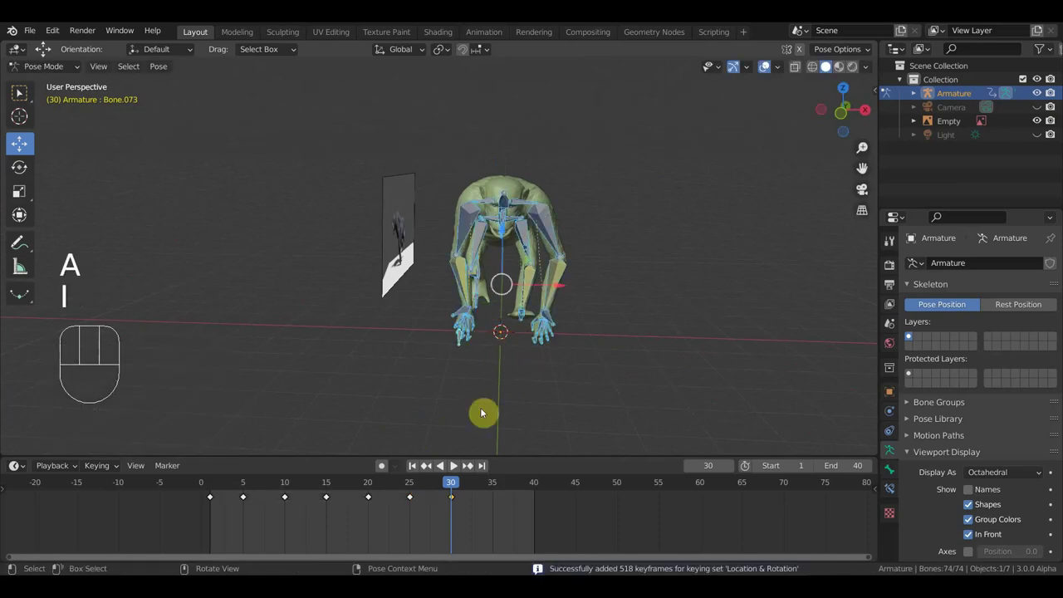
Step: At frame 35, rotate all bones about 23.2° and move them about 0.22 m forward and 0.25 m down
{"action": "mouse_move", "coordinate": [460, 491]}
{"action": "left_mouse_down"}
{"action": "mouse_move", "coordinate": [228, 487]}
{"action": "mouse_move", "coordinate": [471, 476]}
{"action": "left_mouse_up"}
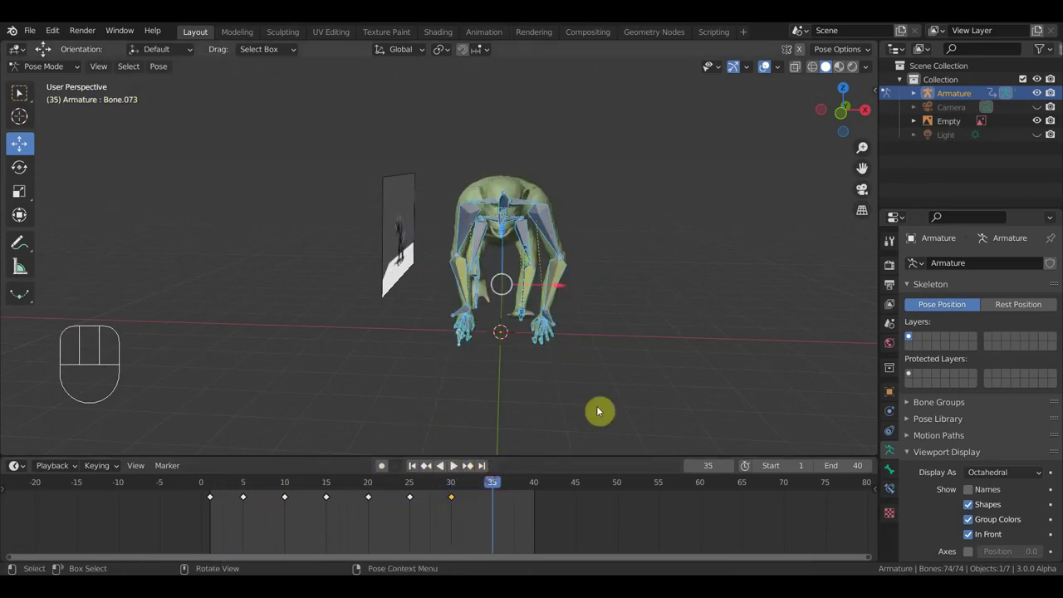
{"action": "key", "text": "KP_3"}
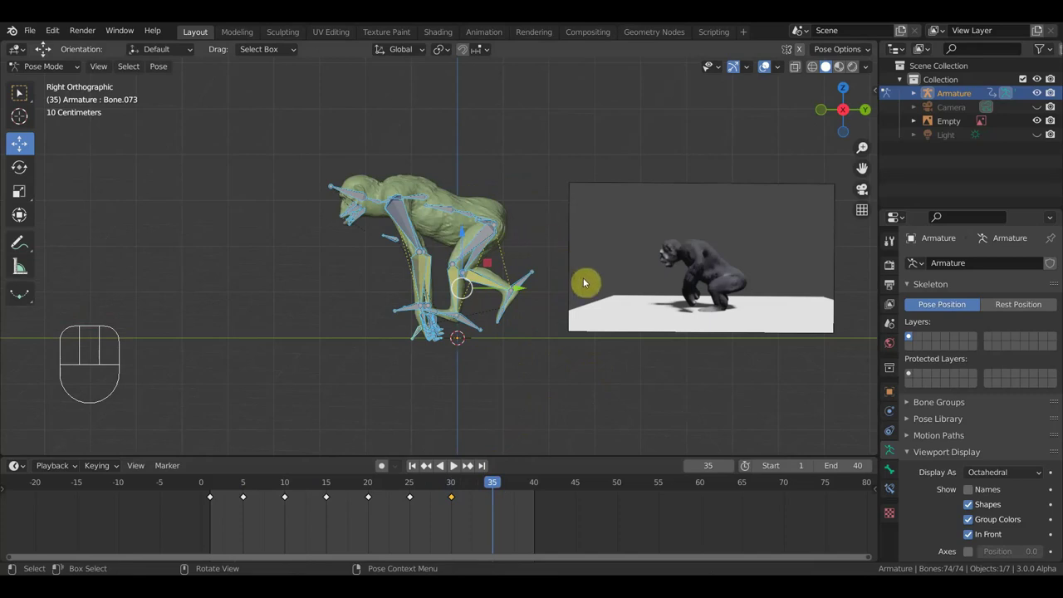
{"action": "key", "text": "r"}
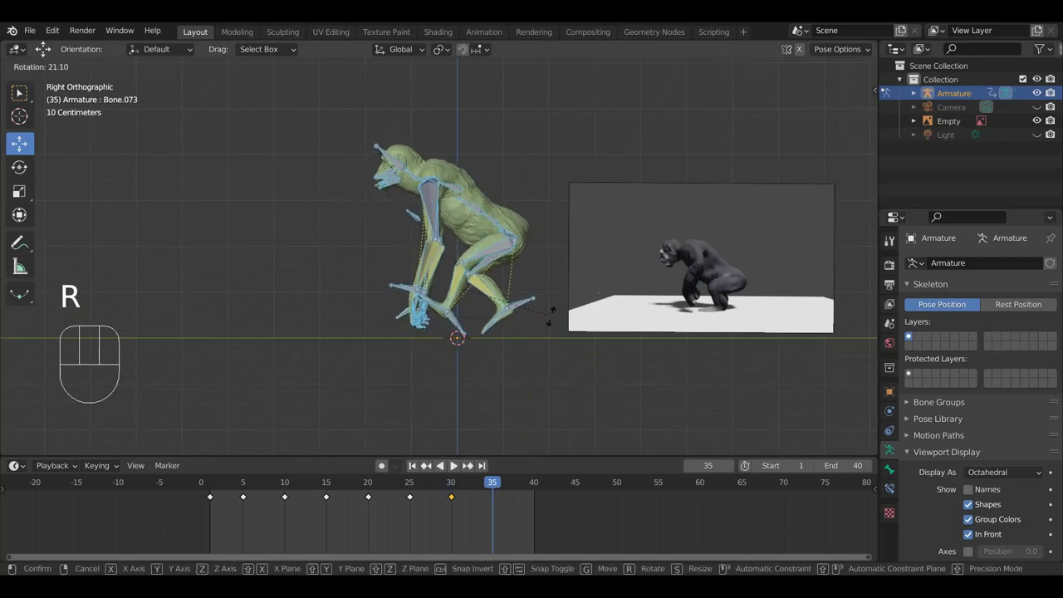
{"action": "left_click", "coordinate": [550, 318]}
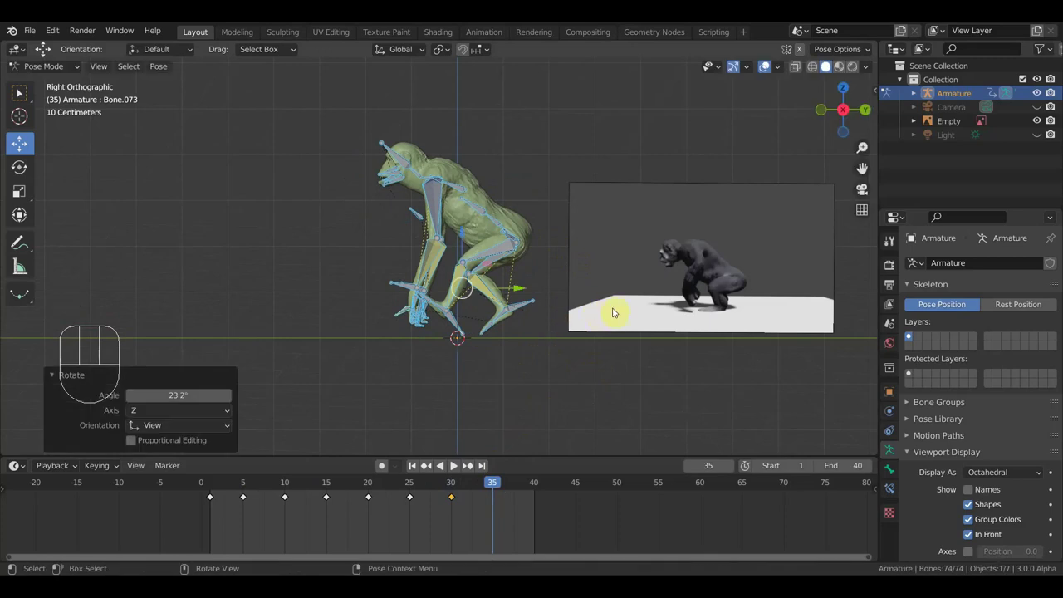
{"action": "key", "text": "g"}
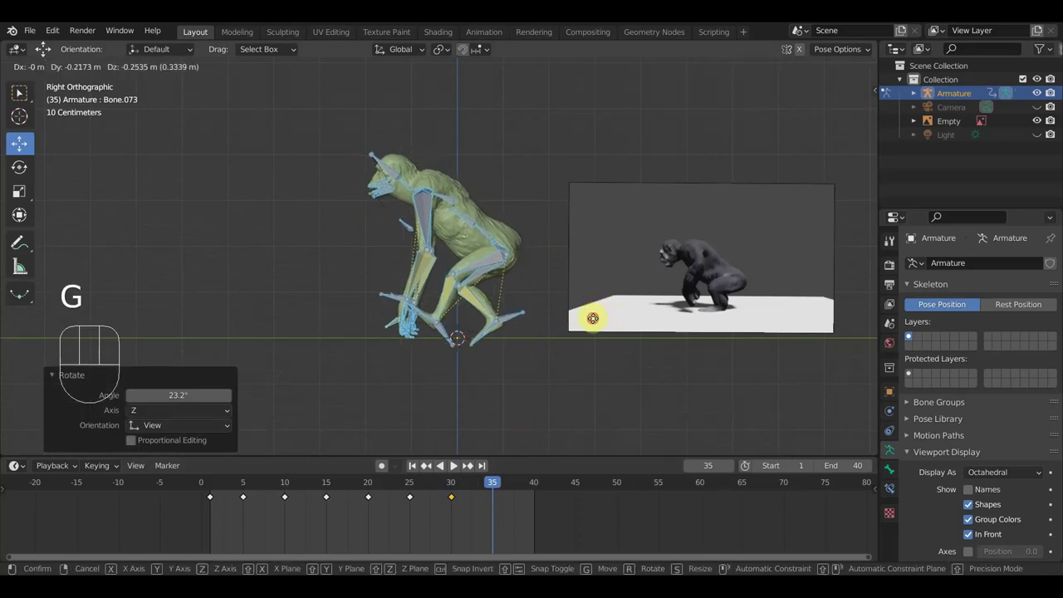
{"action": "left_click", "coordinate": [594, 322]}
Step: Rotate the rear foot's control bone about 29.9° to lay it flat and move it about 0.59 m forward and 0.22 m down
{"action": "left_click", "coordinate": [511, 310]}
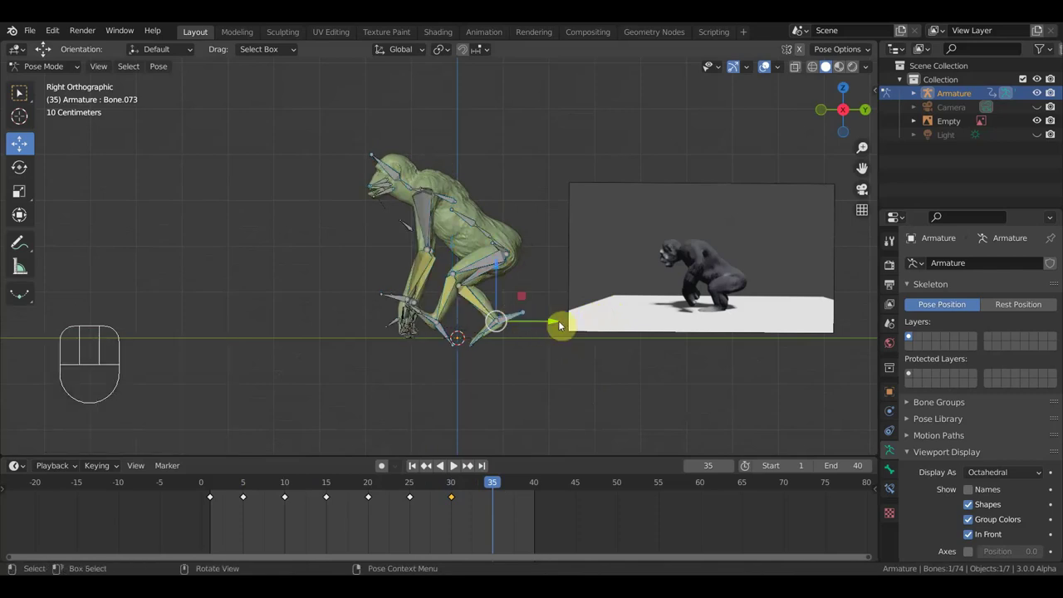
{"action": "key", "text": "r"}
{"action": "left_click", "coordinate": [546, 352]}
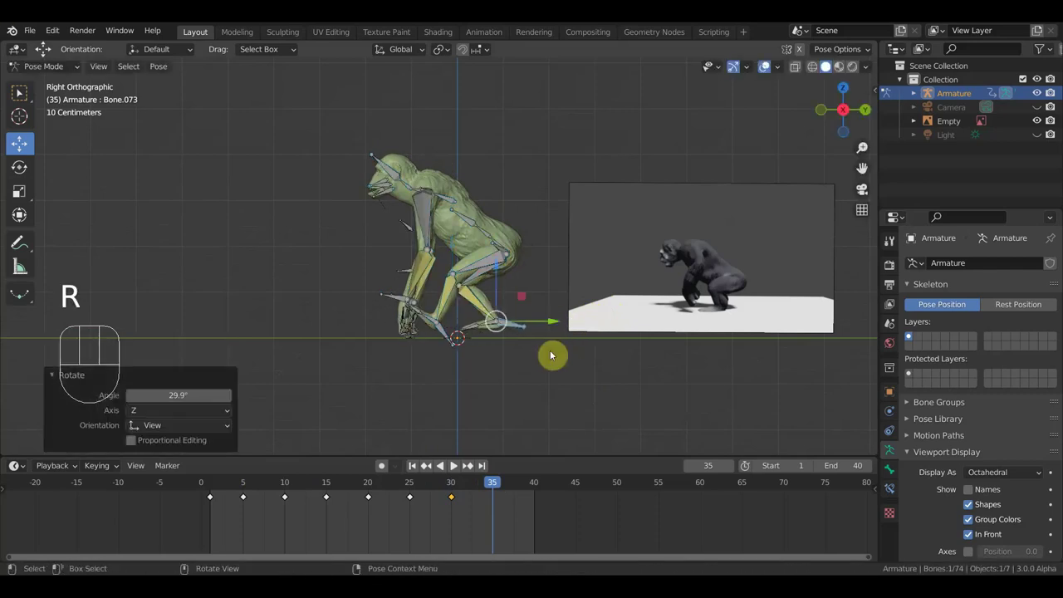
{"action": "key", "text": "g"}
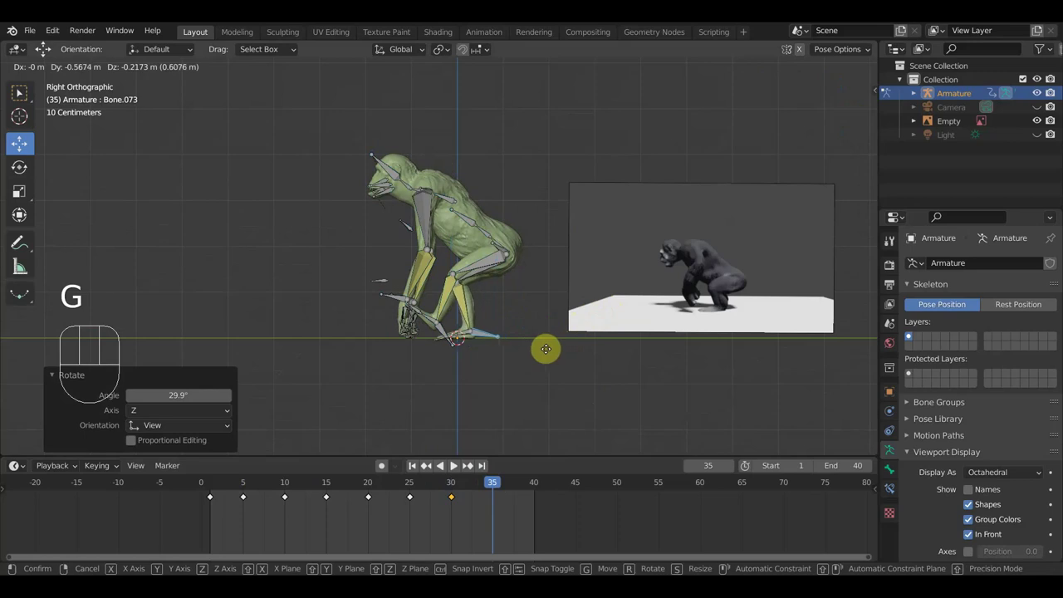
{"action": "left_click", "coordinate": [527, 354]}
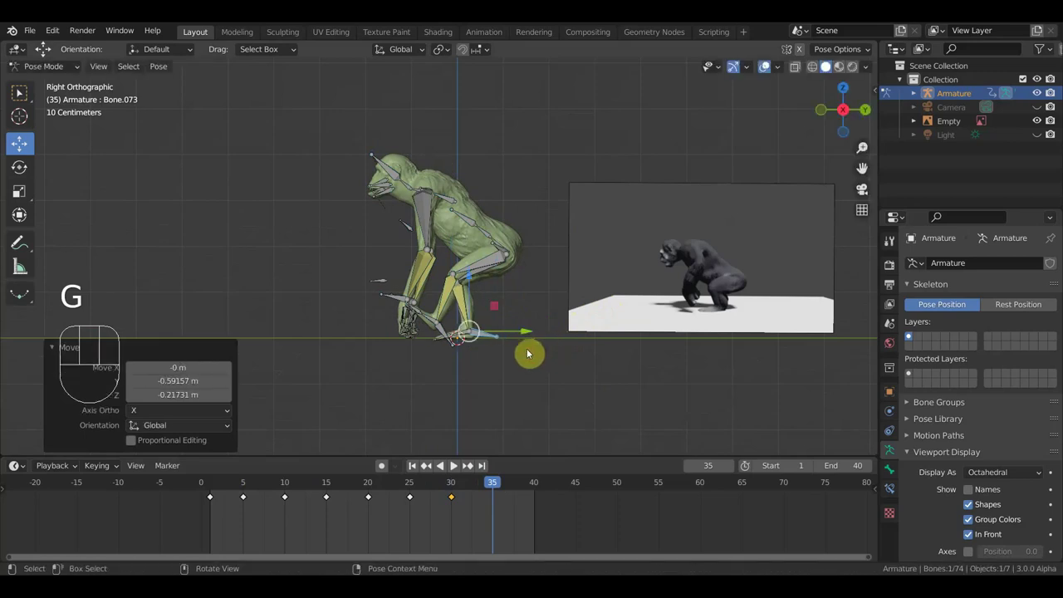
Step: Rotate the other foot's control bone about -40° and move it about 0.86 m back and 0.23 m down beside the first foot
{"action": "left_click", "coordinate": [455, 334]}
{"action": "key", "text": "r"}
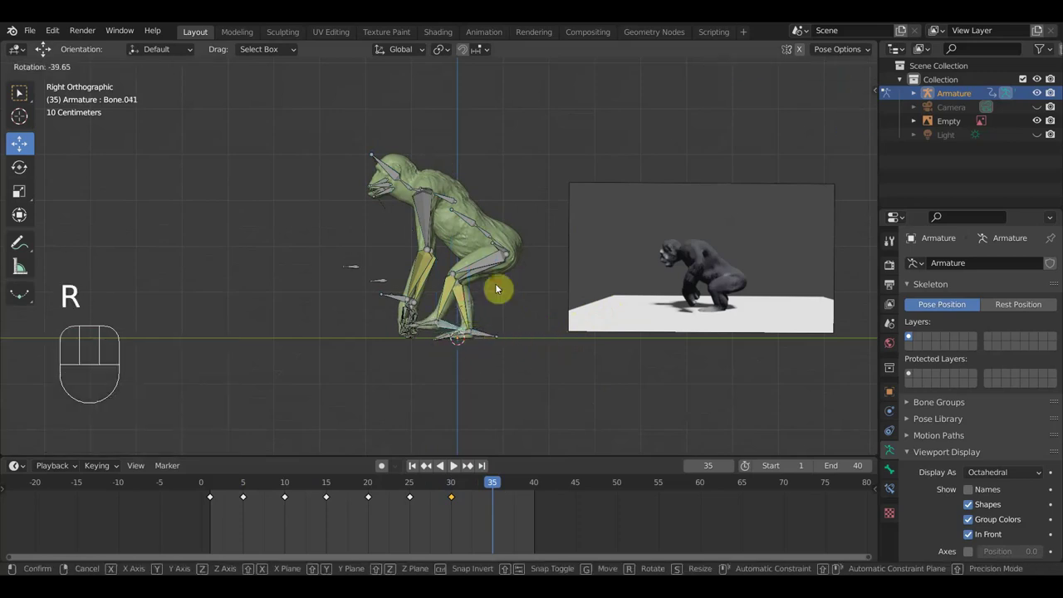
{"action": "left_click", "coordinate": [503, 289]}
{"action": "key", "text": "g"}
{"action": "left_click", "coordinate": [539, 301]}
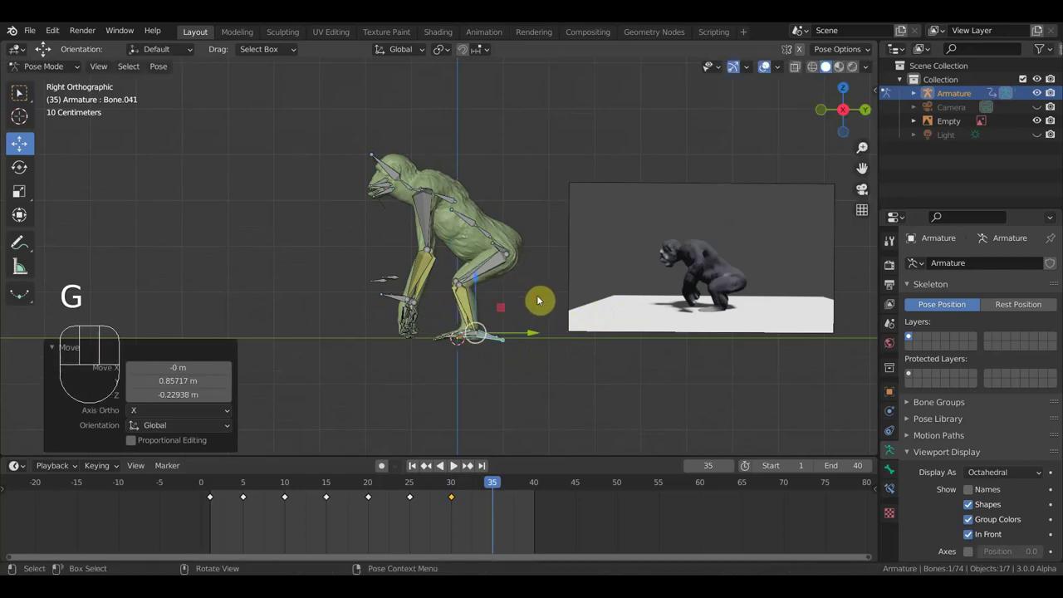
Step: Move the hip root bone about 0.14 m forward and 0.52 m down to lower the body into a crouch
{"action": "middle_click_drag", "start_coordinate": [518, 253], "coordinate": [480, 261]}
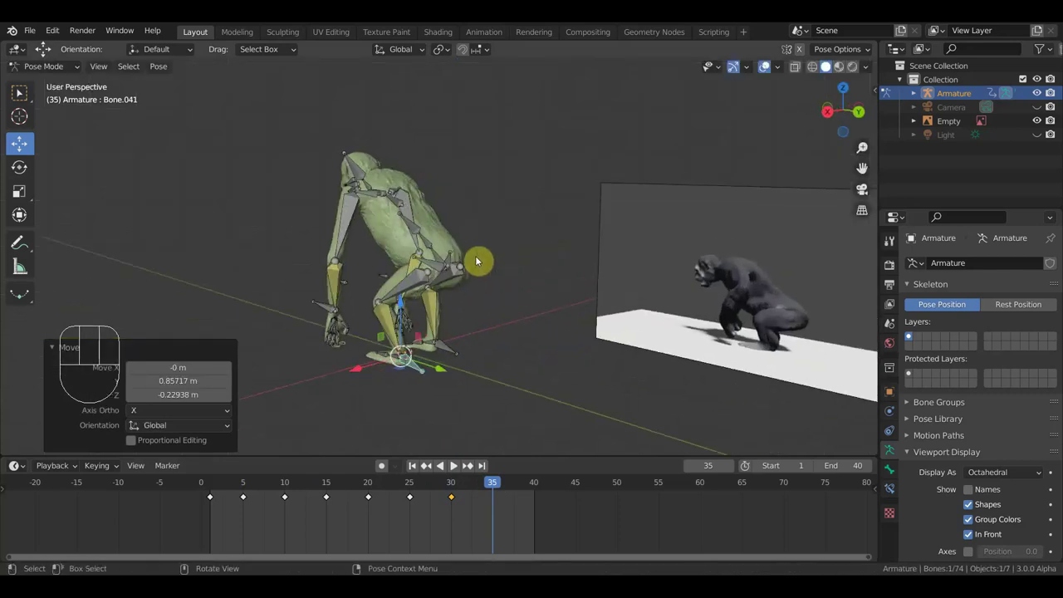
{"action": "key", "text": "KP_3"}
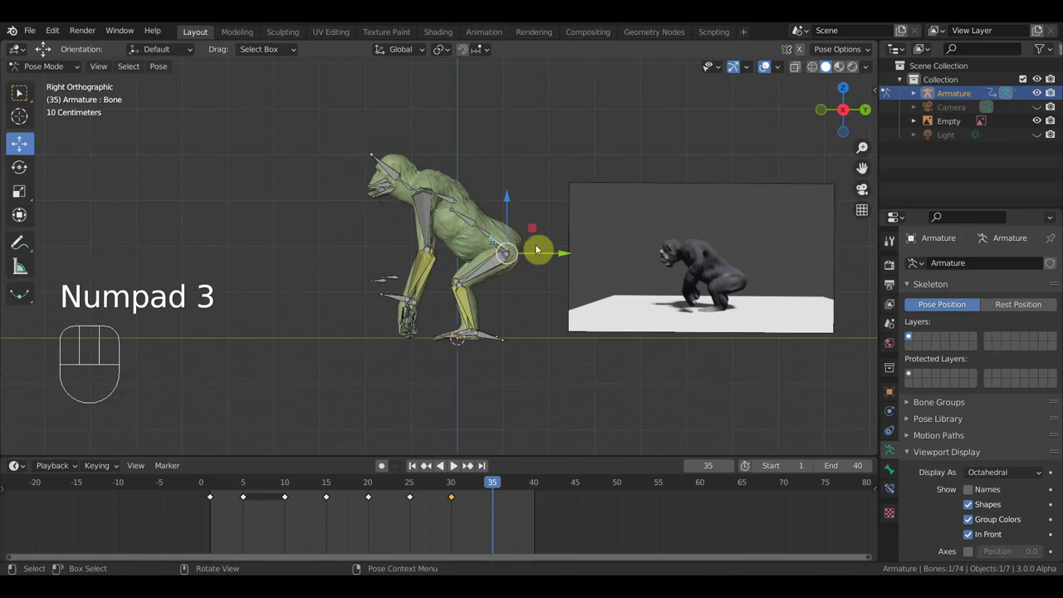
{"action": "key", "text": "g"}
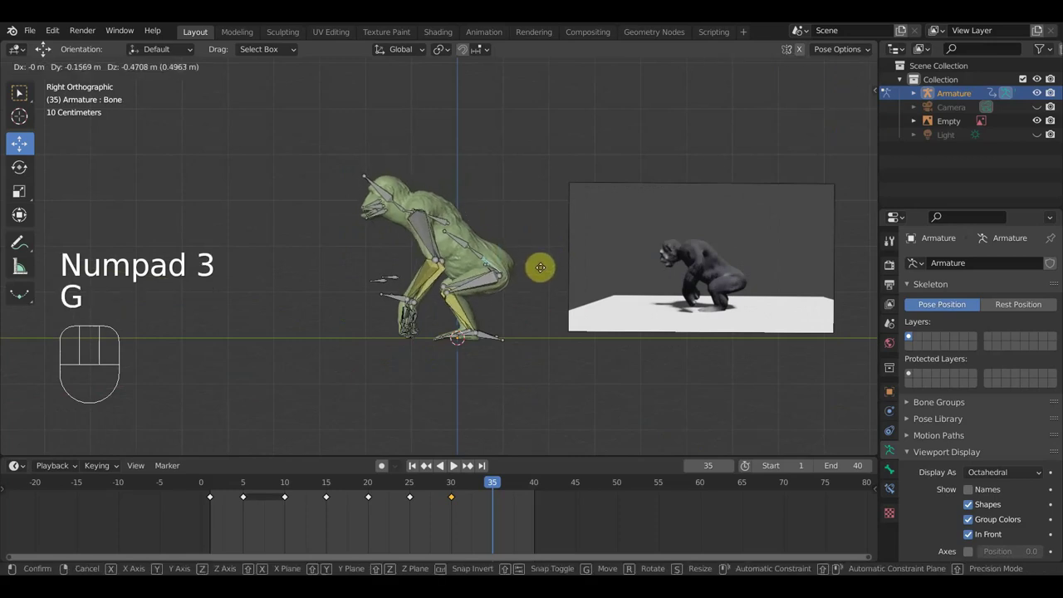
{"action": "left_click", "coordinate": [543, 276]}
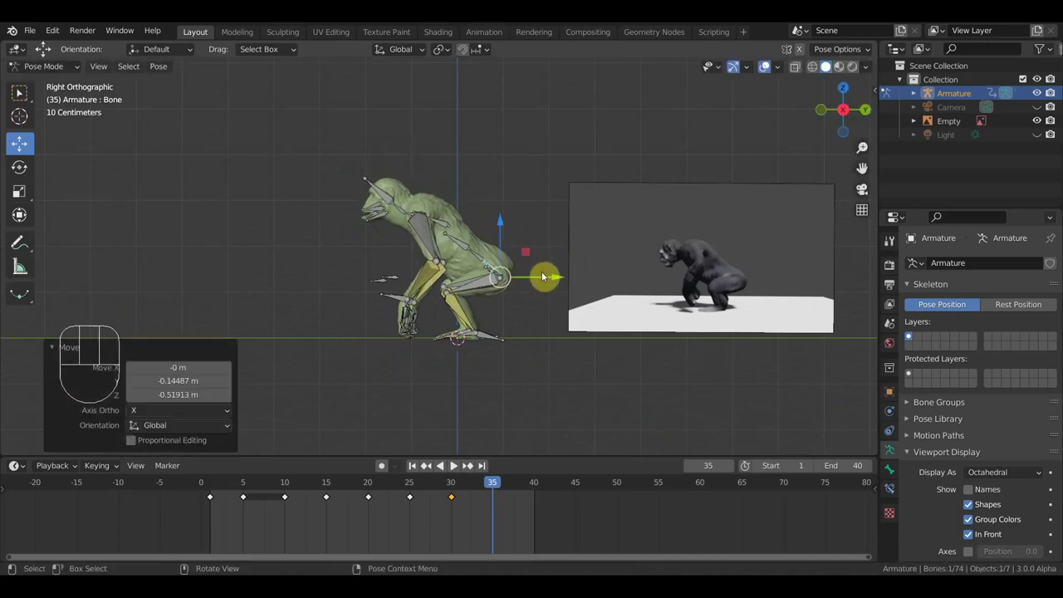
Step: Rotate the neck bone about -29.9° to tilt the head down
{"action": "left_click", "coordinate": [400, 207]}
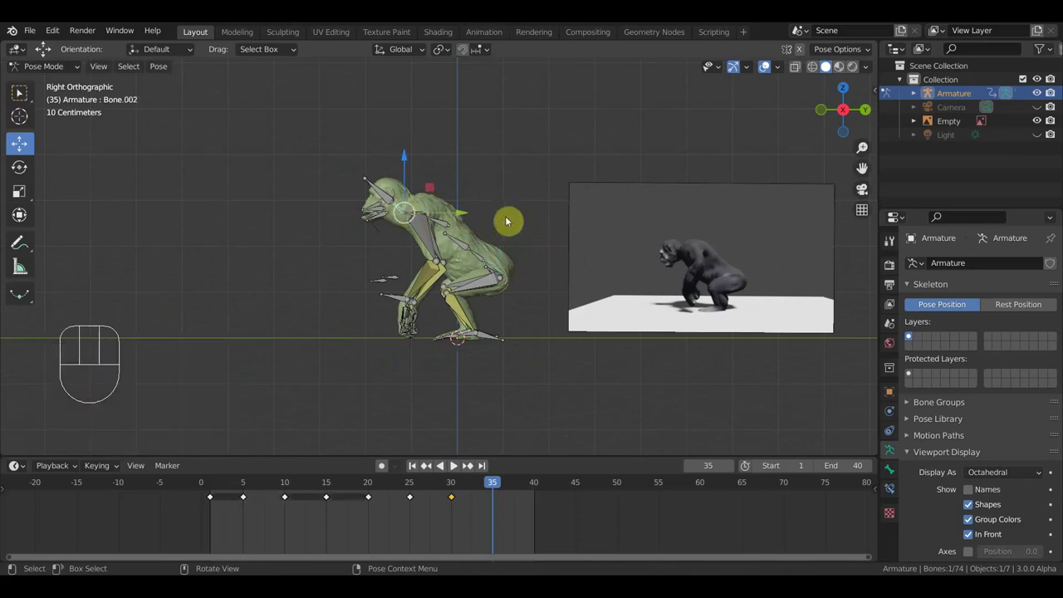
{"action": "key", "text": "r"}
{"action": "left_click", "coordinate": [486, 155]}
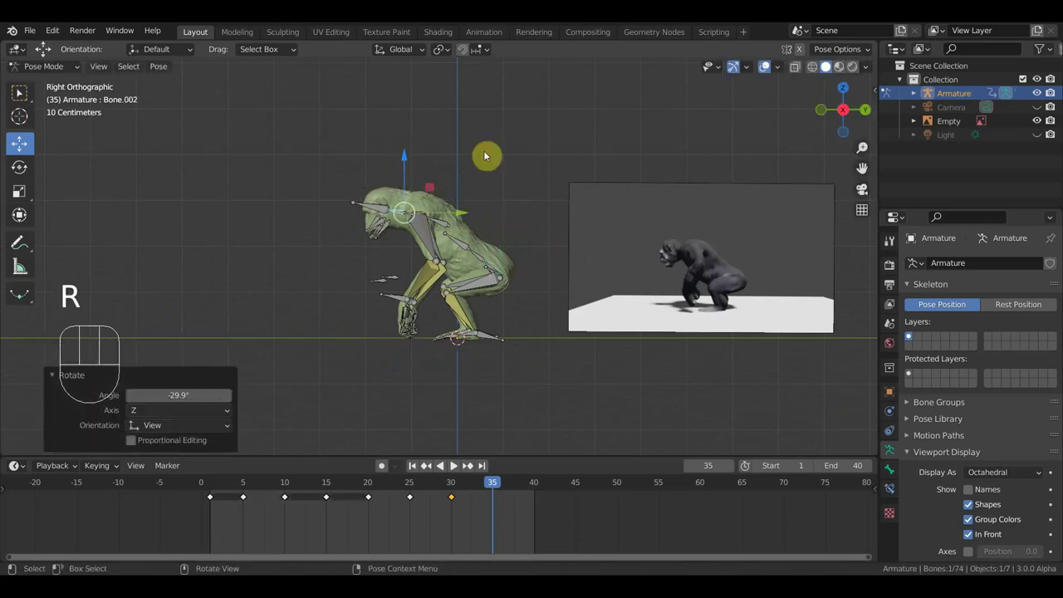
Step: Move both hand control bones about 0.24 m back and 0.47 m up, and keyframe location and rotation of all bones at frame 35
{"action": "left_click", "coordinate": [409, 303]}
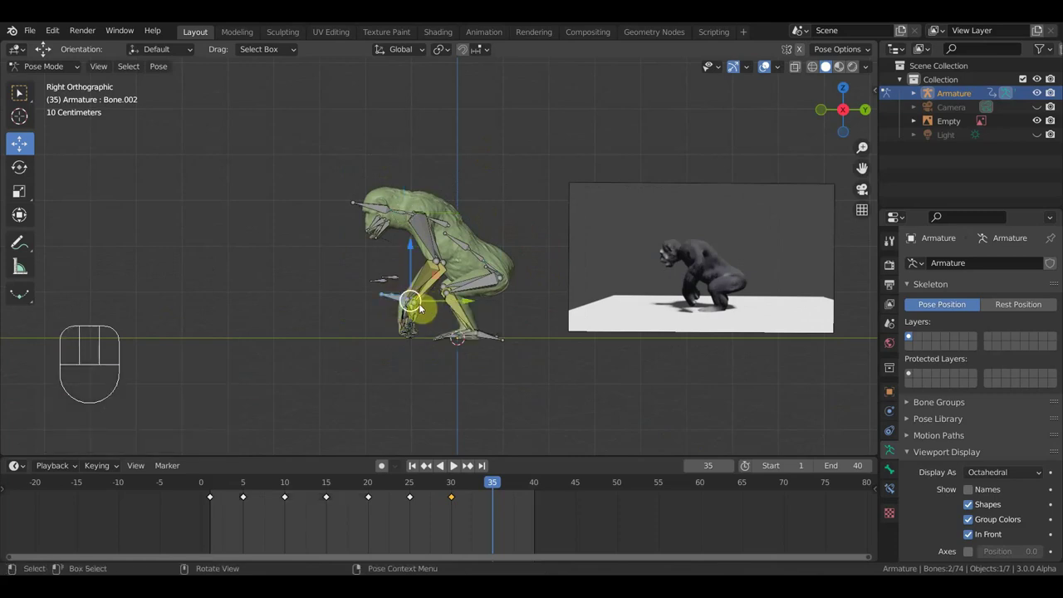
{"action": "key", "text": "g"}
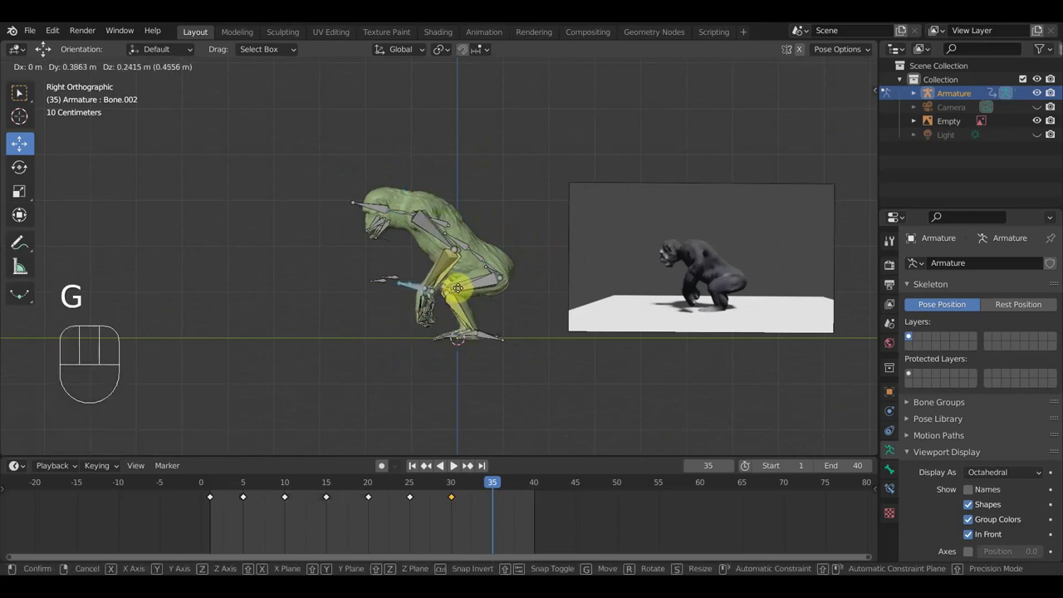
{"action": "left_click", "coordinate": [451, 276]}
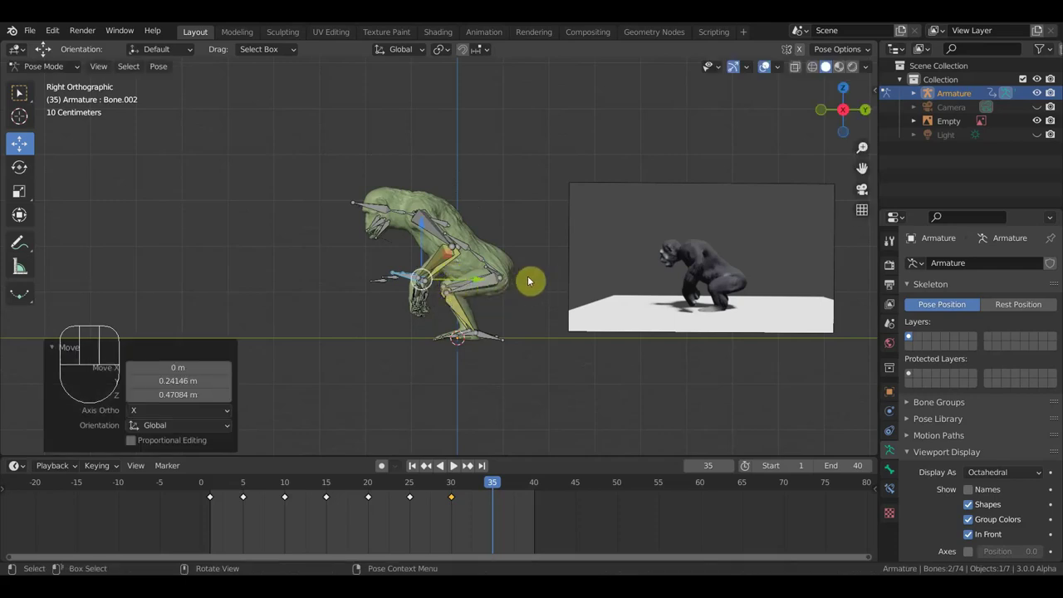
{"action": "key", "text": "a"}
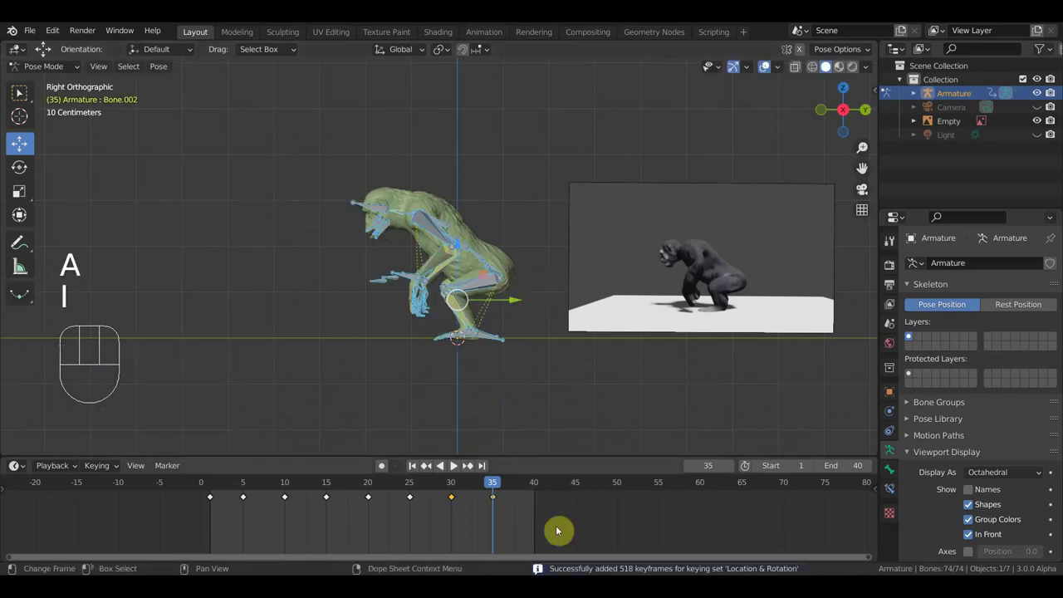
{"action": "key", "text": "space"}
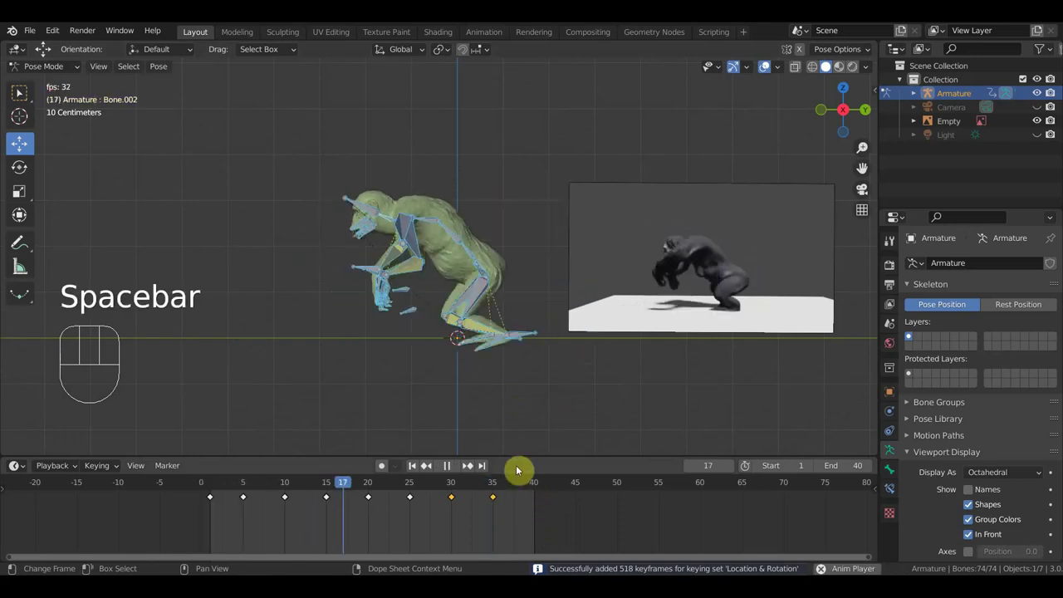
{"action": "key", "text": "space"}
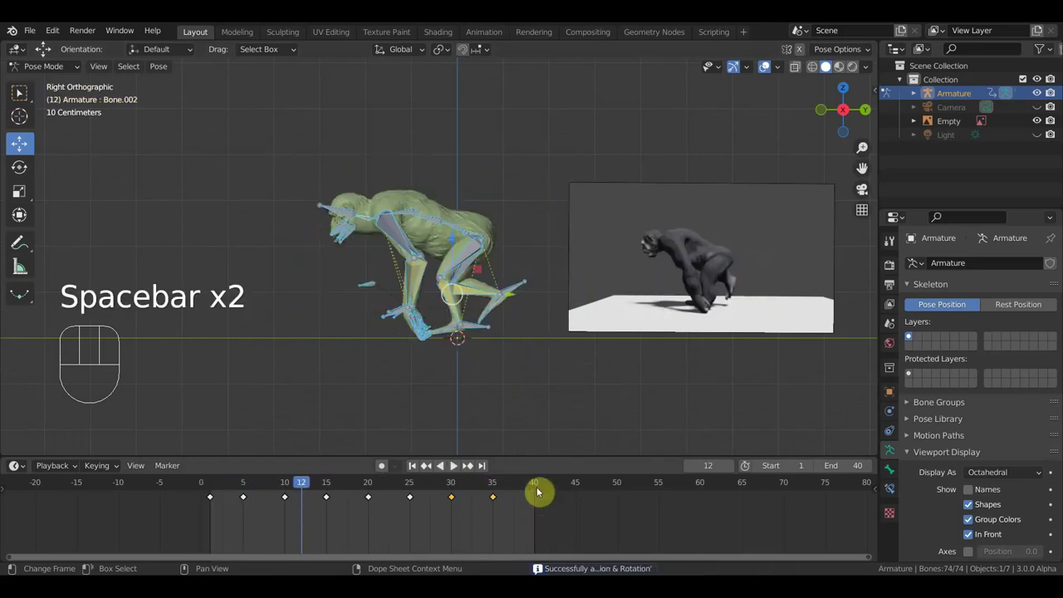
Step: Duplicate the frame 1 keyframes to frame 40 to close the run cycle loop
{"action": "left_click", "coordinate": [533, 488]}
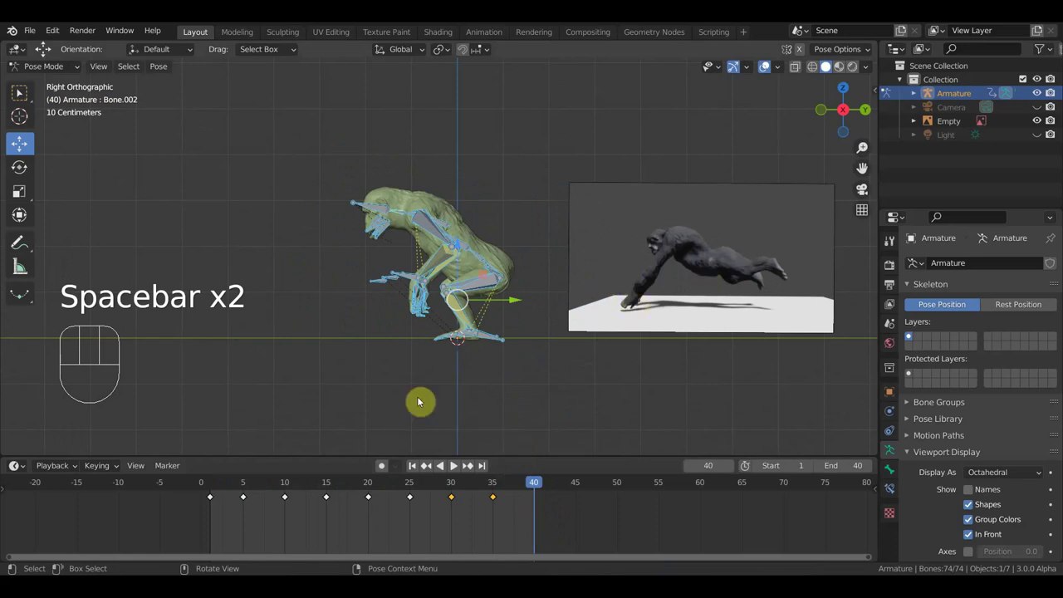
{"action": "left_click", "coordinate": [209, 486]}
{"action": "left_click", "coordinate": [203, 486]}
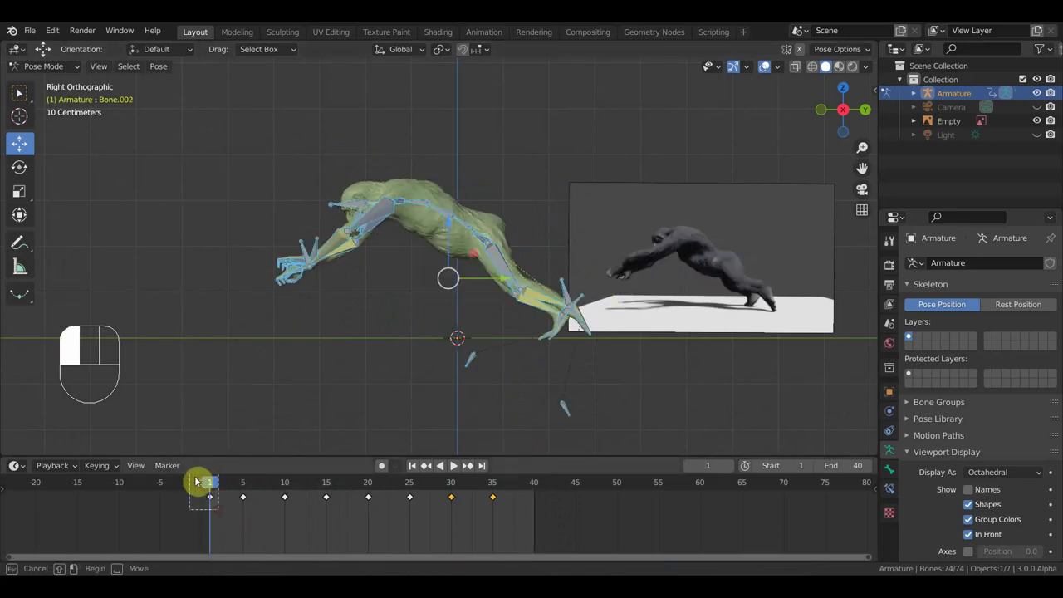
{"action": "key", "text": "shift+d"}
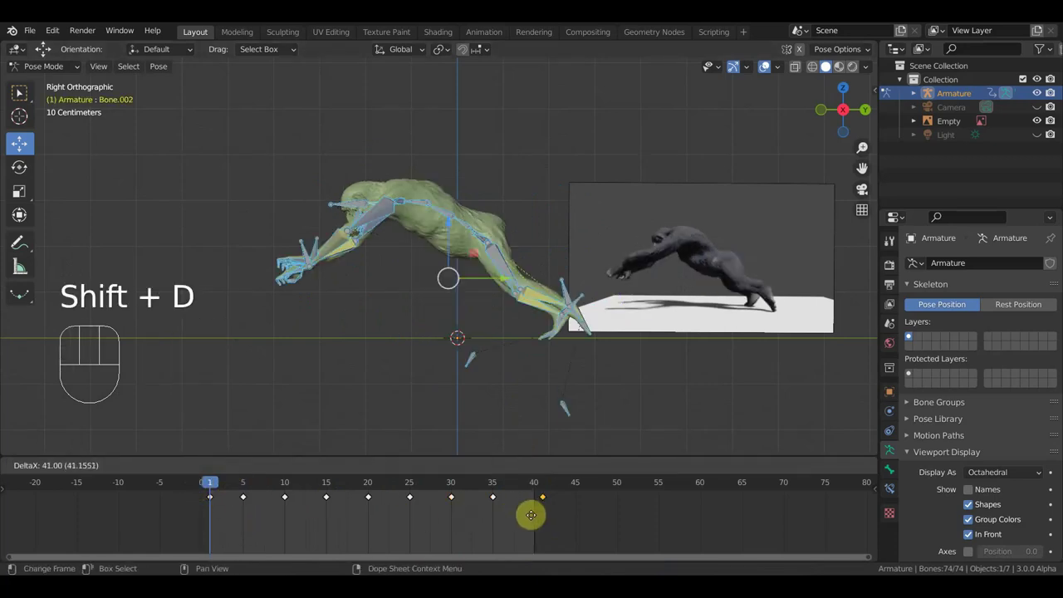
{"action": "left_click", "coordinate": [524, 514]}
Step: Play the run cycle with and without overlays and scrub through its frames to compare the poses with the reference footage
{"action": "key", "text": "space"}
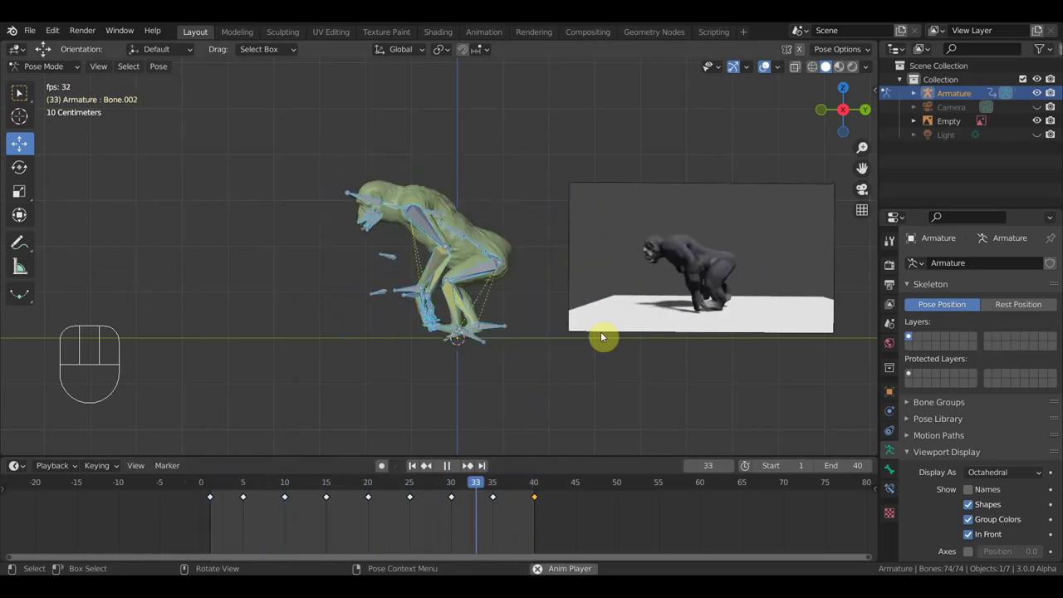
{"action": "left_click", "coordinate": [764, 66]}
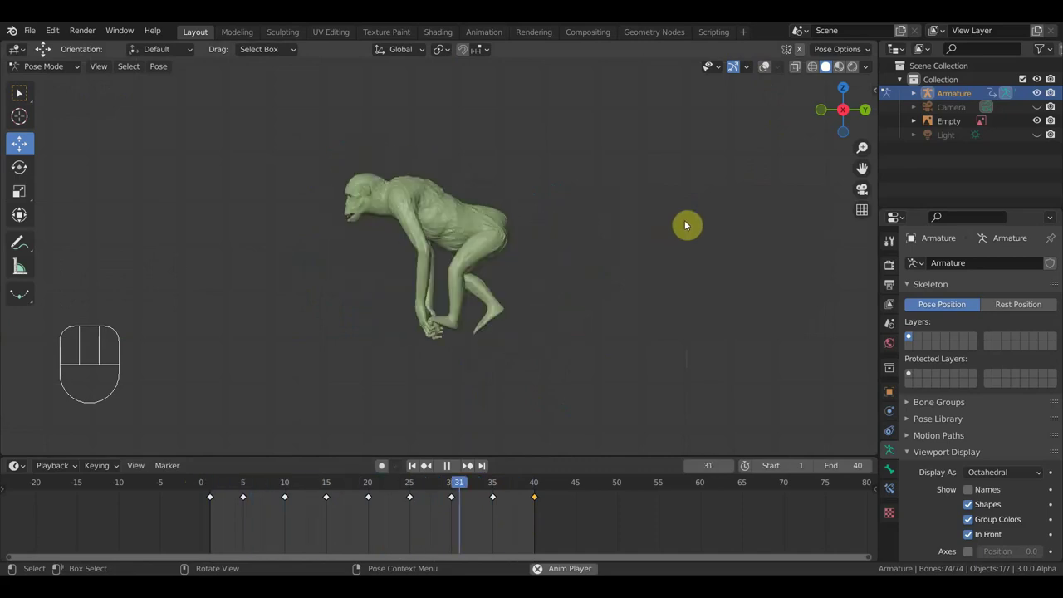
{"action": "key", "text": "space"}
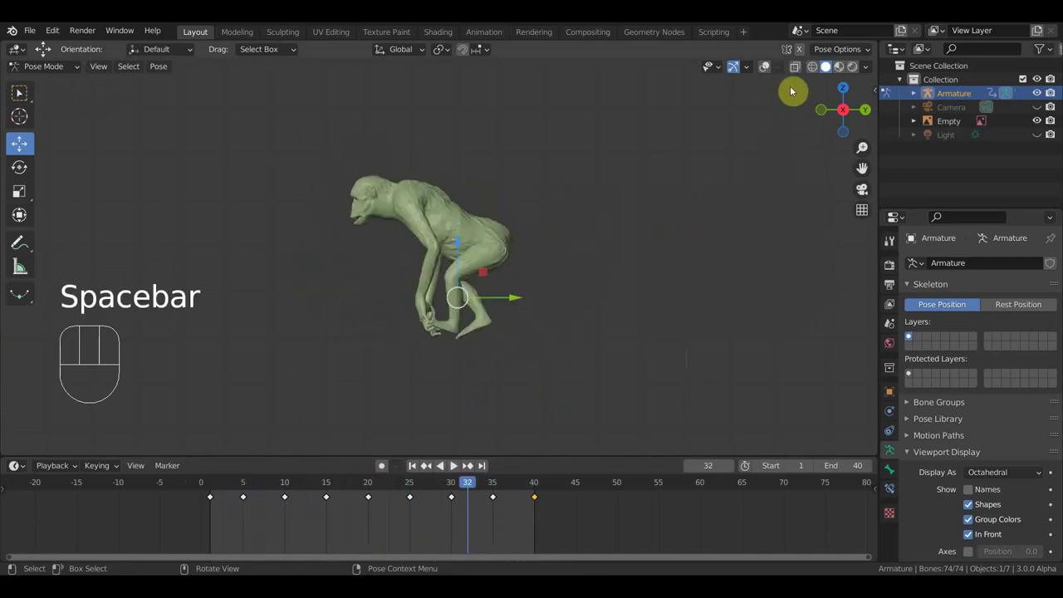
{"action": "left_click", "coordinate": [763, 66]}
{"action": "left_click", "coordinate": [452, 464]}
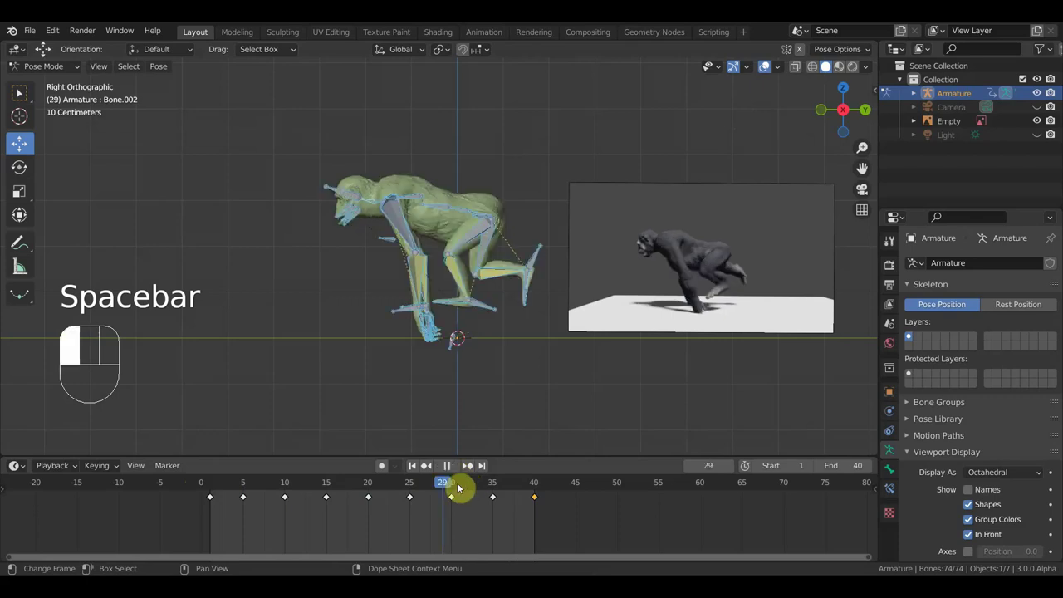
{"action": "left_click_drag", "start_coordinate": [368, 490], "coordinate": [472, 524]}
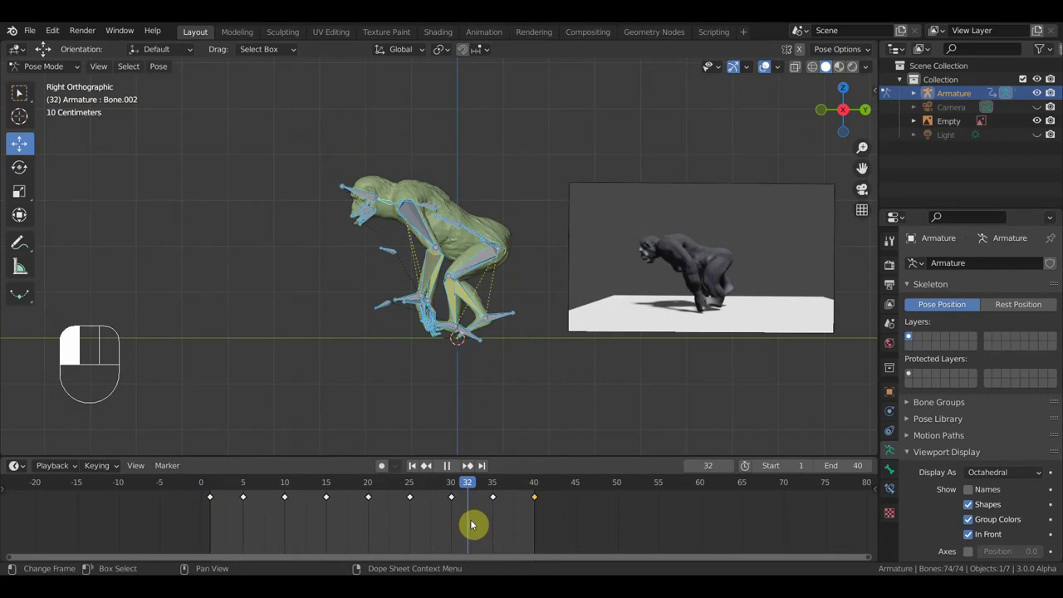
{"action": "mouse_move", "coordinate": [470, 520]}
{"action": "left_mouse_down"}
{"action": "mouse_move", "coordinate": [443, 522]}
{"action": "mouse_move", "coordinate": [456, 527]}
{"action": "left_mouse_up"}
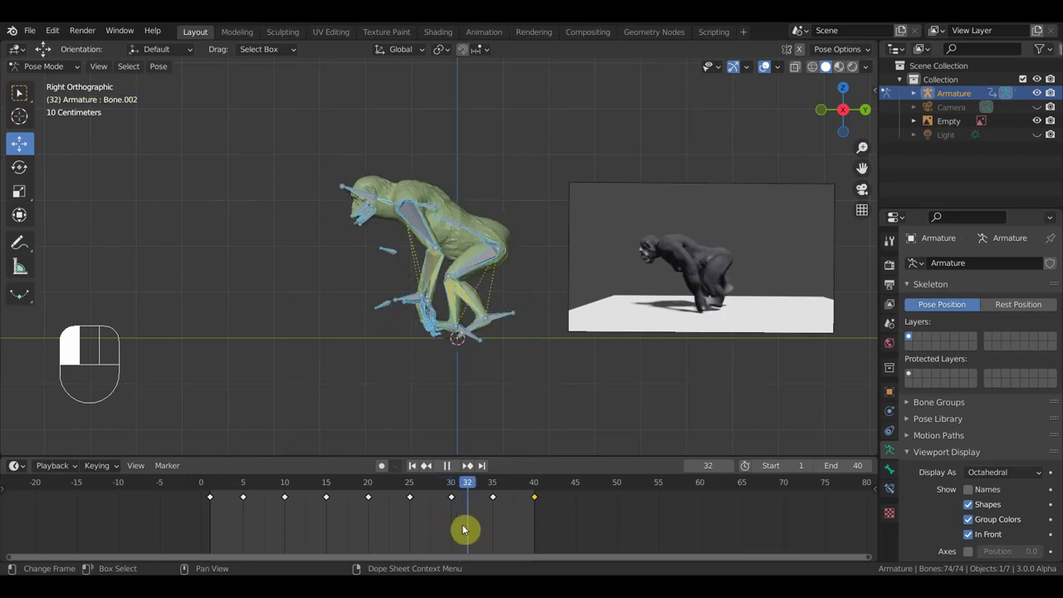
{"action": "left_click_drag", "start_coordinate": [477, 535], "coordinate": [536, 536]}
Step: Play the run cycle with overlays hidden, inspect the motion from several angles, and check the pose at frame 25
{"action": "key", "text": "space"}
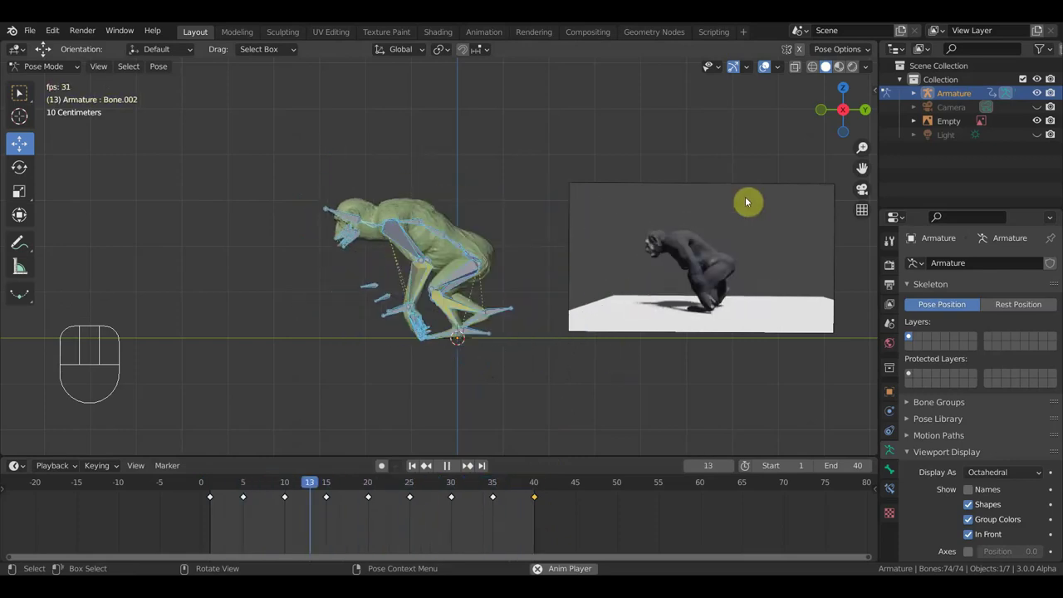
{"action": "left_click", "coordinate": [764, 67]}
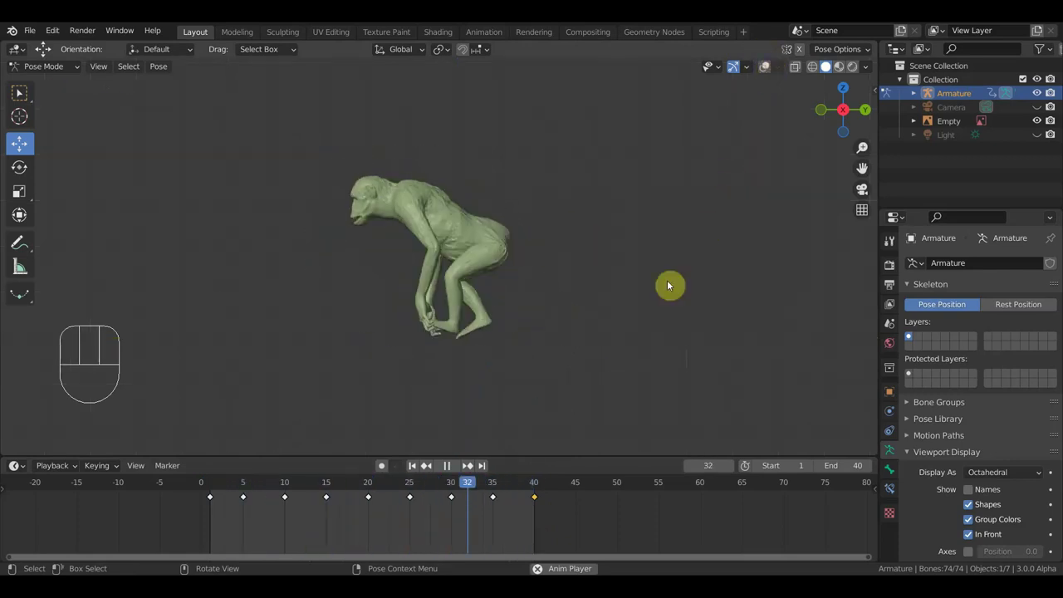
{"action": "middle_click_drag", "start_coordinate": [619, 309], "coordinate": [524, 287]}
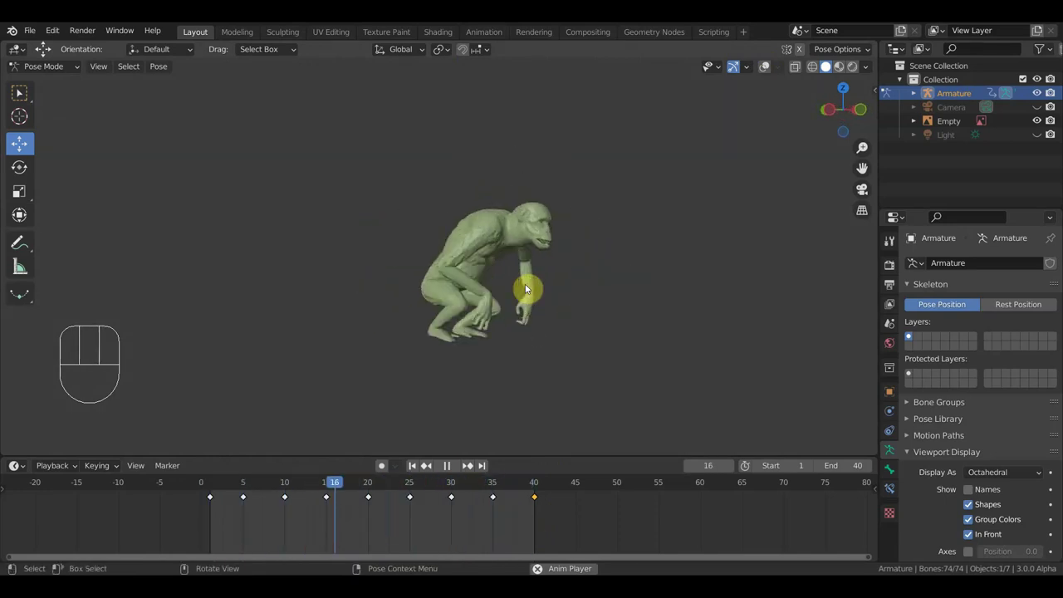
{"action": "key", "text": "space"}
{"action": "middle_click_drag", "start_coordinate": [568, 367], "coordinate": [339, 345]}
{"action": "left_click_drag", "start_coordinate": [426, 491], "coordinate": [412, 524]}
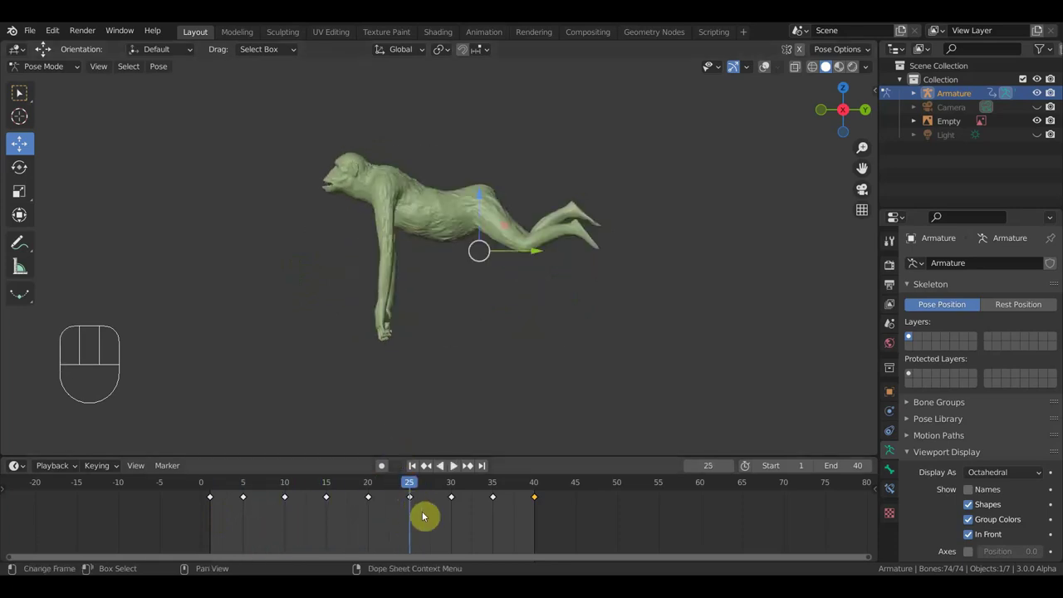
Step: Show the overlays again and check the motion between frames 25 and 35 against the reference footage
{"action": "left_click", "coordinate": [759, 69]}
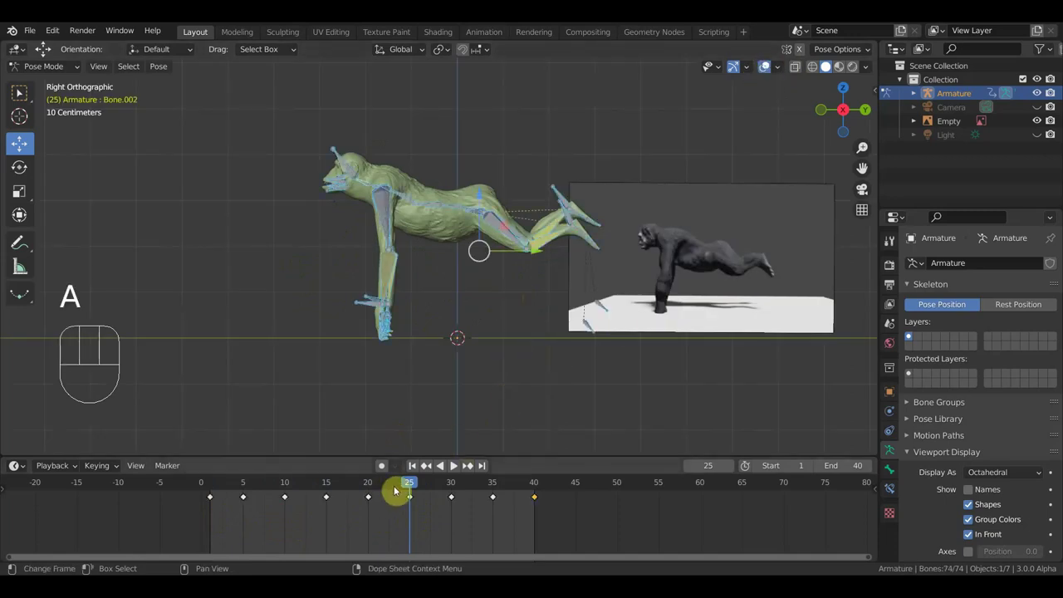
{"action": "left_click_drag", "start_coordinate": [405, 483], "coordinate": [497, 503]}
{"action": "key", "text": "space"}
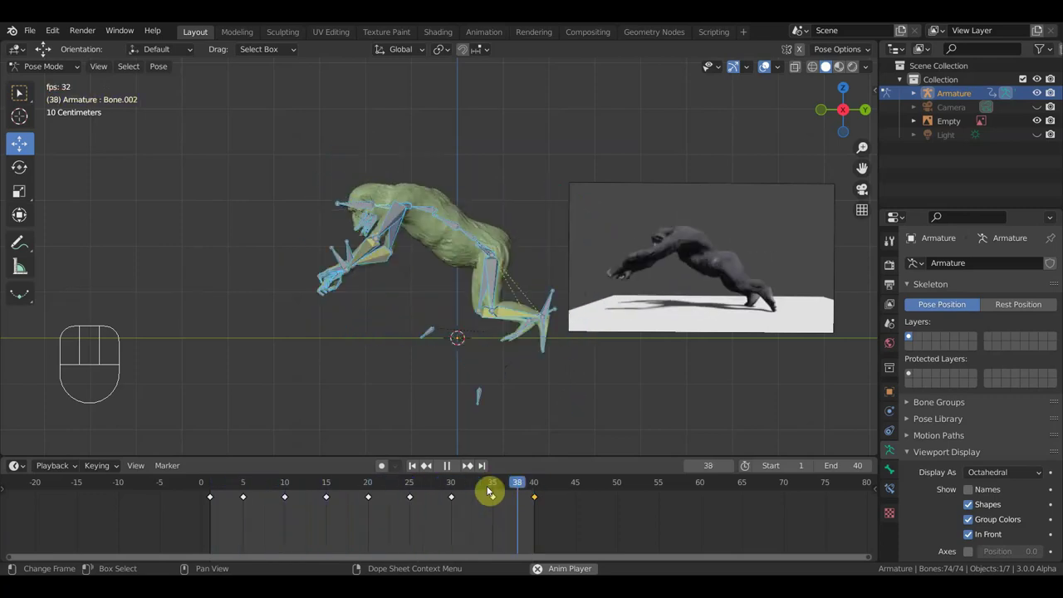
{"action": "key", "text": "space"}
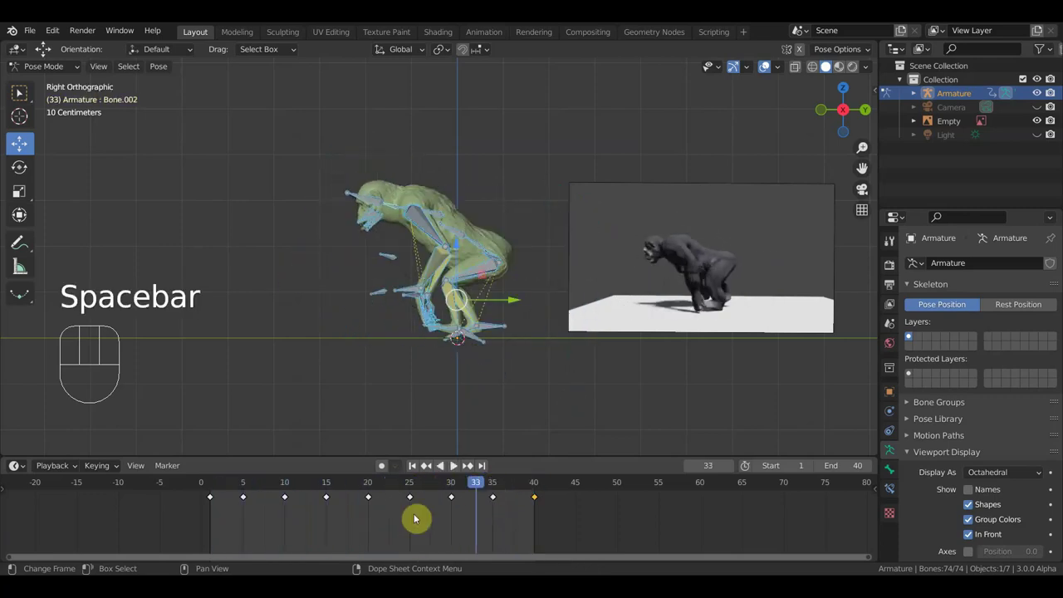
Step: At frame 25, rotate the upper spine bone about -9°, keyframe all bones again, and review the playback
{"action": "left_click_drag", "start_coordinate": [415, 519], "coordinate": [409, 493]}
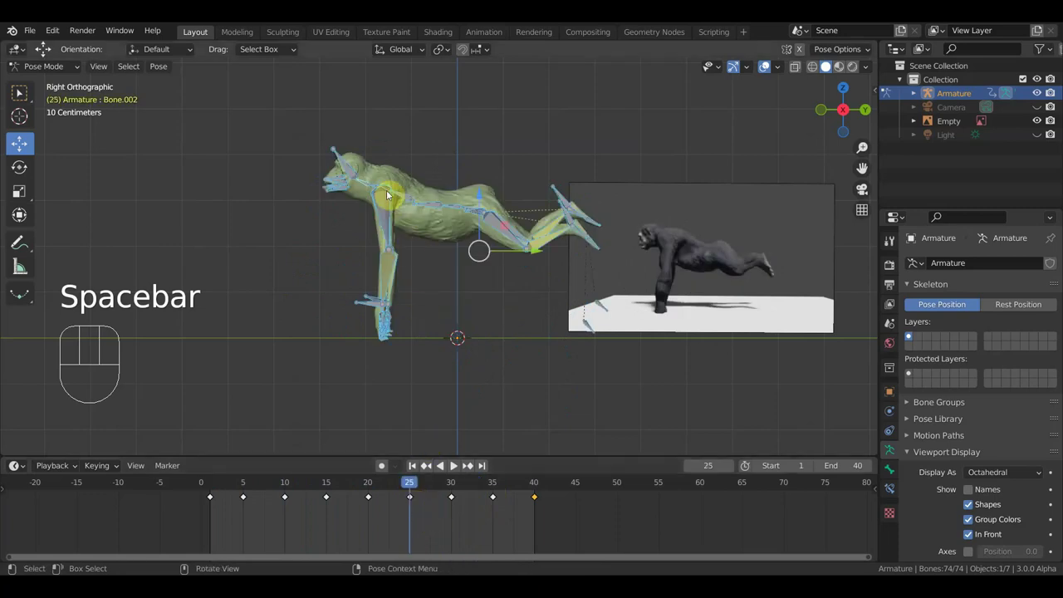
{"action": "left_click", "coordinate": [416, 199]}
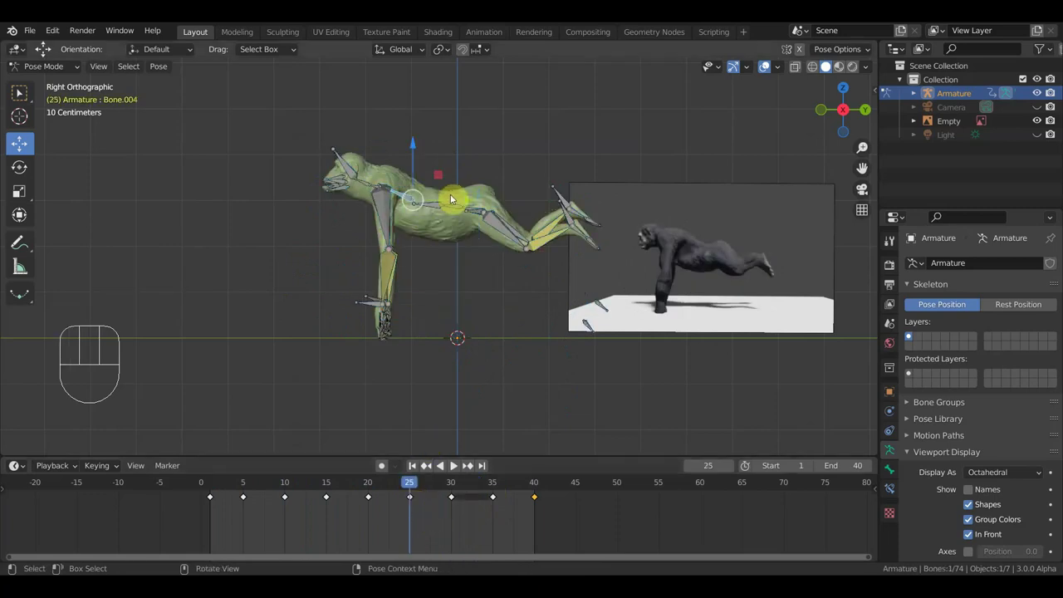
{"action": "key", "text": "r"}
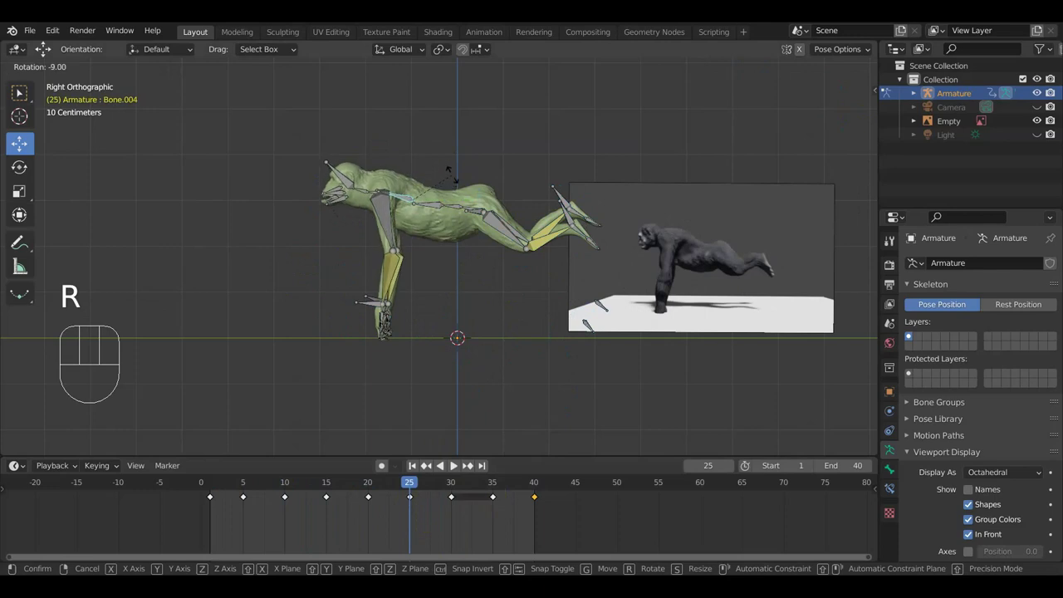
{"action": "left_click", "coordinate": [449, 171]}
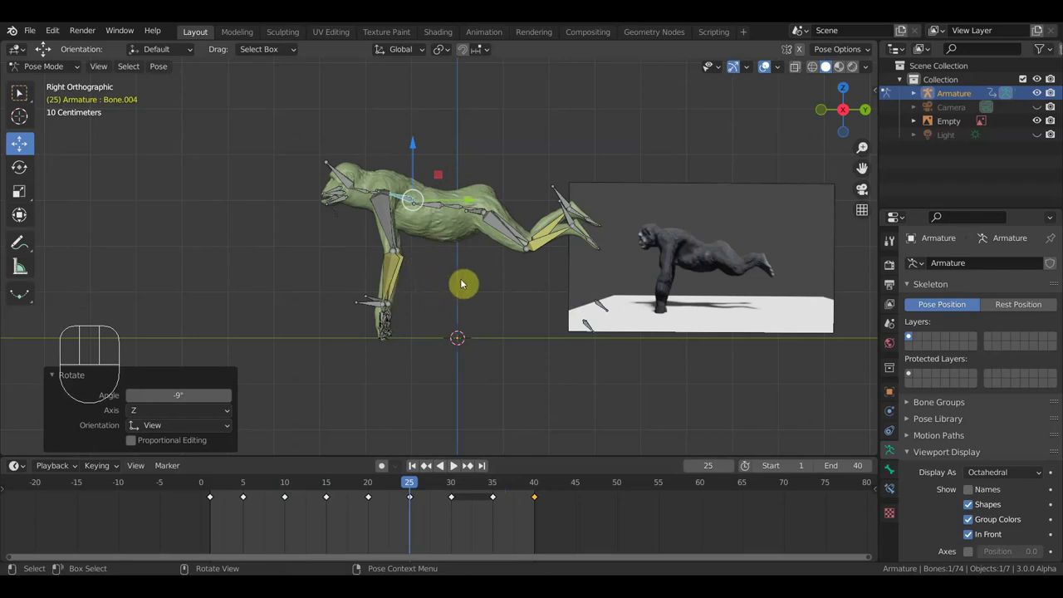
{"action": "key", "text": "a"}
{"action": "key", "text": "space"}
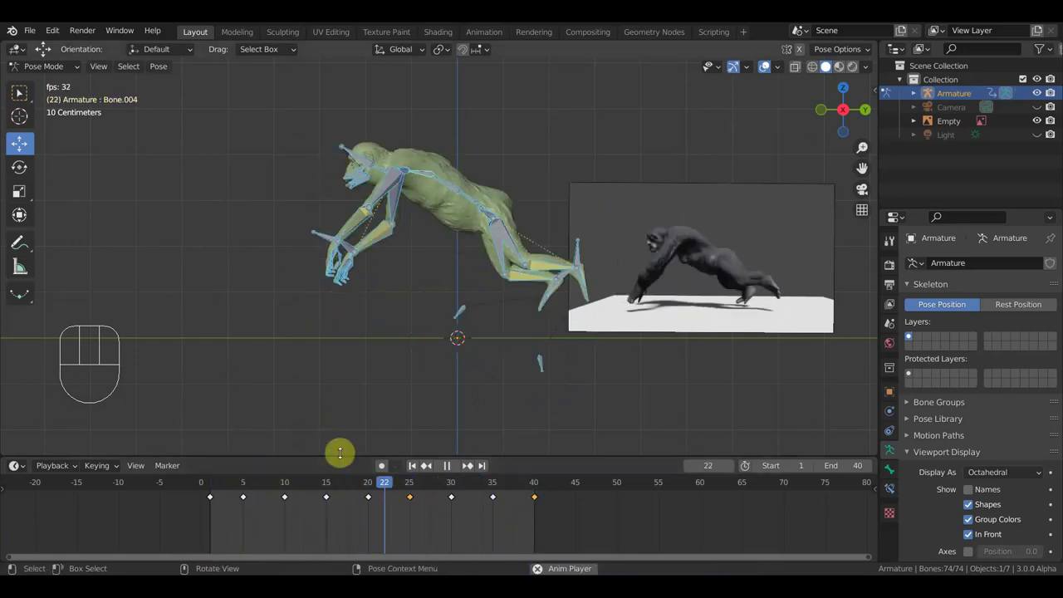
{"action": "key", "text": "space"}
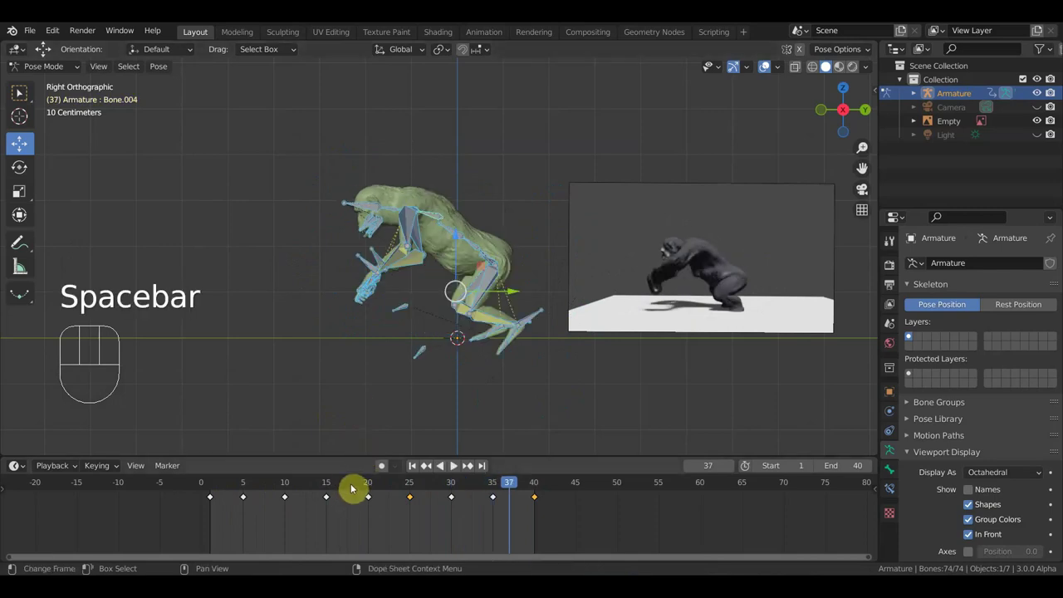
{"action": "middle_click_drag", "start_coordinate": [390, 373], "coordinate": [546, 378]}
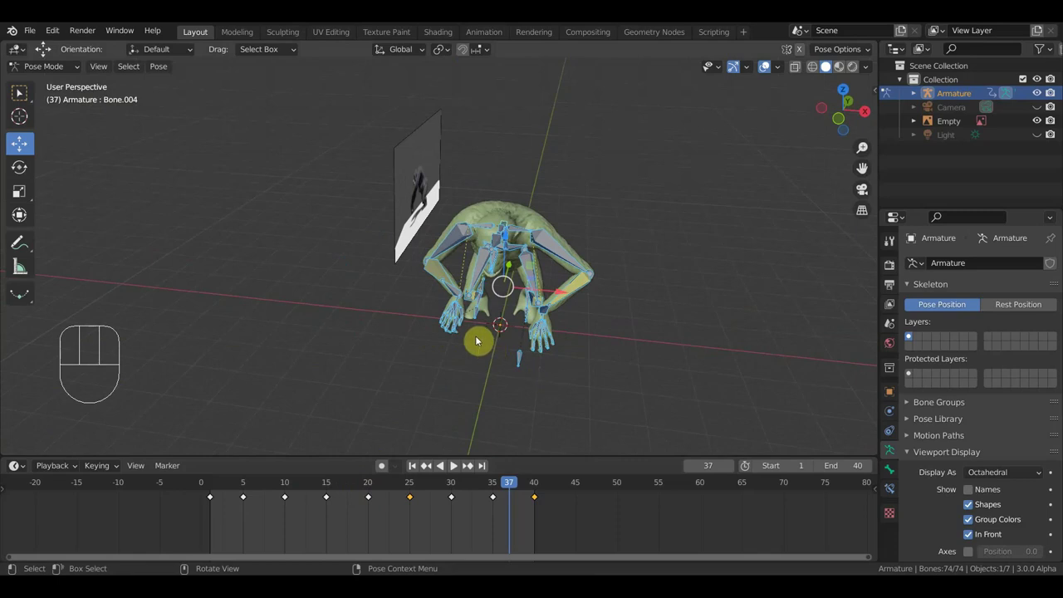
Step: Try turning both hand bones inward by about 37° each, seen from above, at frame 37
{"action": "key", "text": "KP_7"}
{"action": "left_click", "coordinate": [488, 312]}
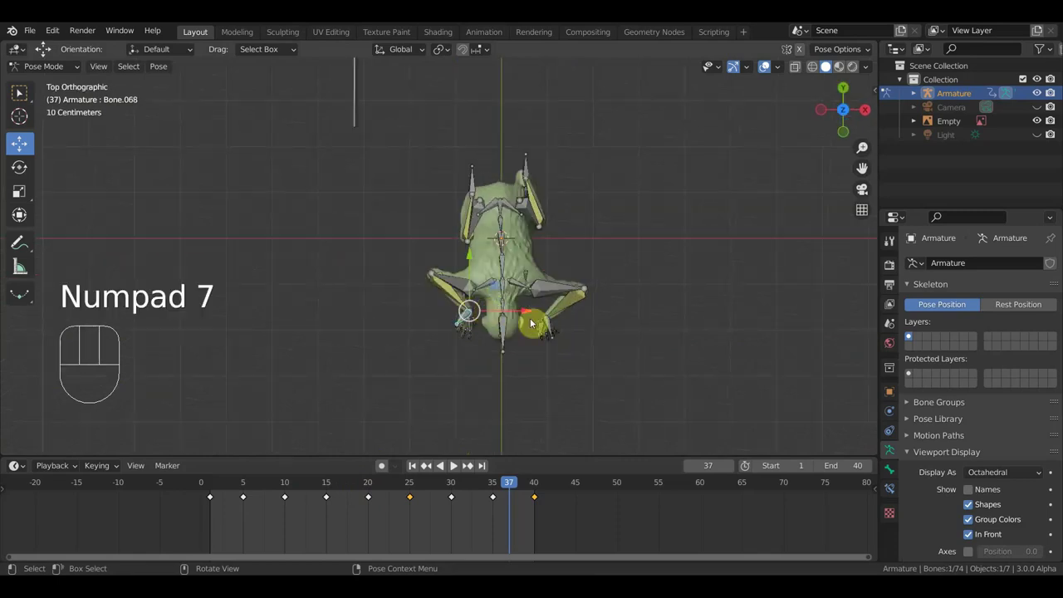
{"action": "key", "text": "r"}
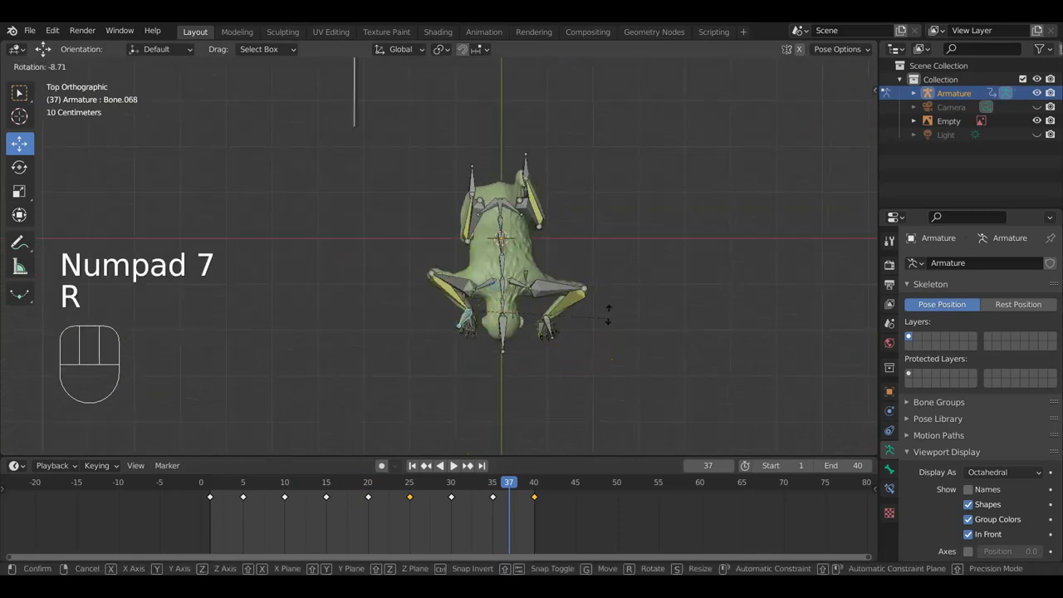
{"action": "left_click", "coordinate": [587, 296]}
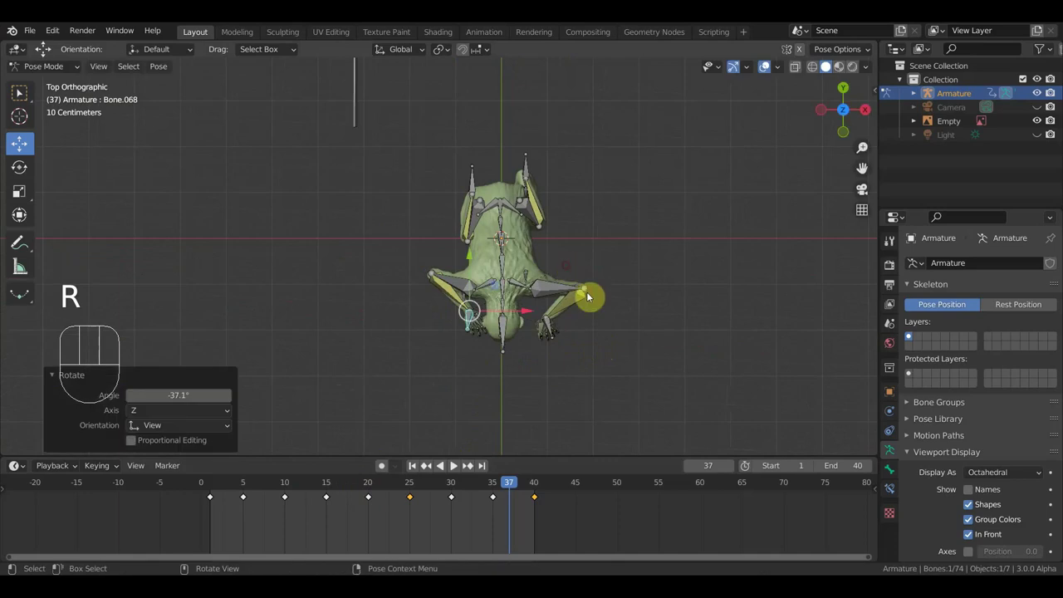
{"action": "left_click", "coordinate": [583, 342]}
{"action": "key", "text": "r"}
{"action": "left_click", "coordinate": [554, 373]}
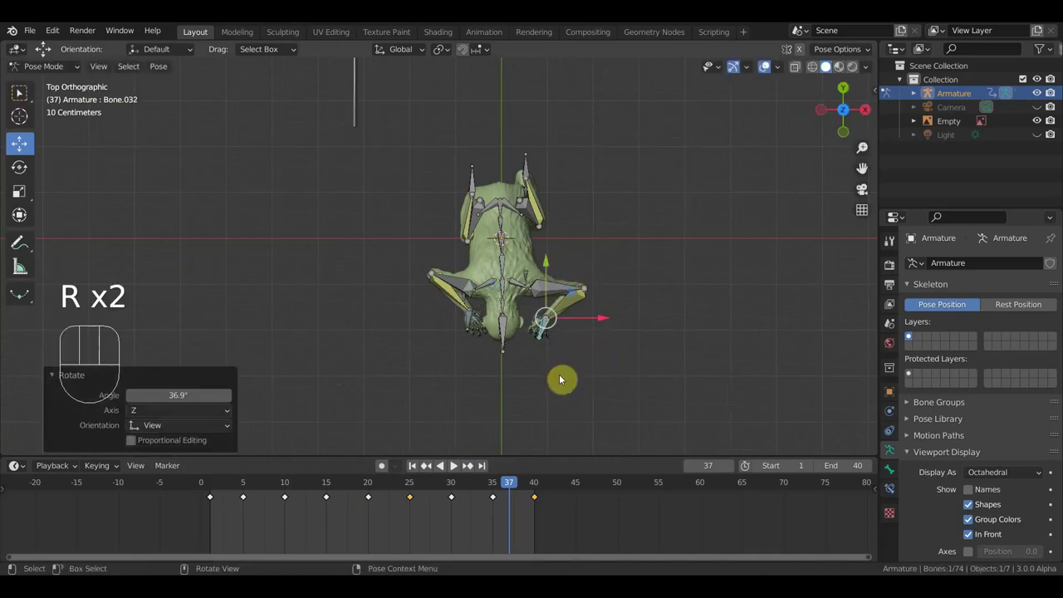
Step: At frame 35, rotate the two hand bones inward in an elevated front view, about -46.6° and 30.8° respectively
{"action": "middle_click_drag", "start_coordinate": [569, 433], "coordinate": [554, 308]}
{"action": "left_click_drag", "start_coordinate": [508, 483], "coordinate": [493, 484]}
{"action": "middle_click_drag", "start_coordinate": [510, 349], "coordinate": [489, 361]}
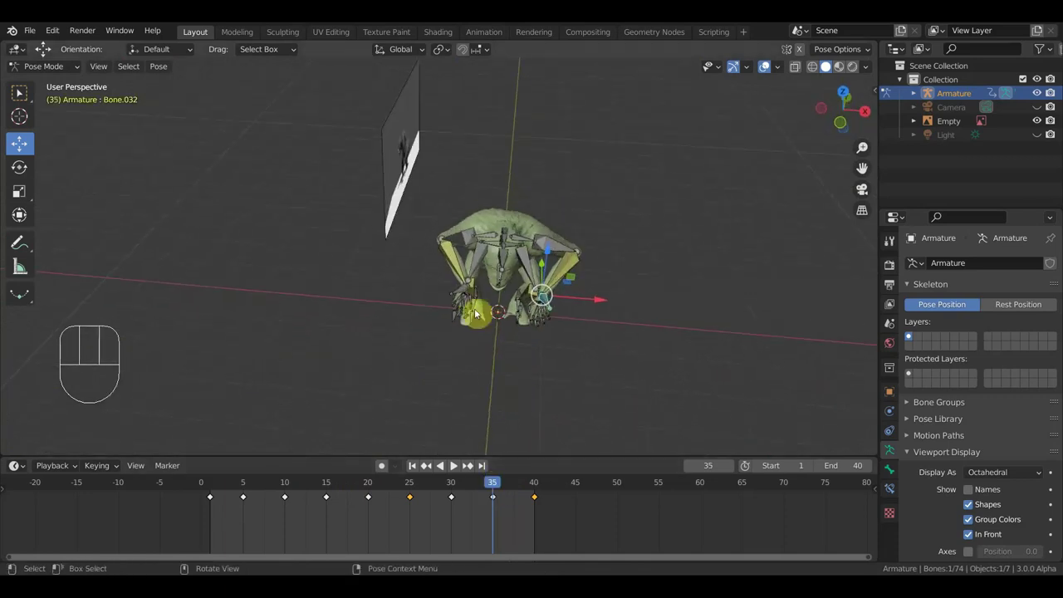
{"action": "key", "text": "r"}
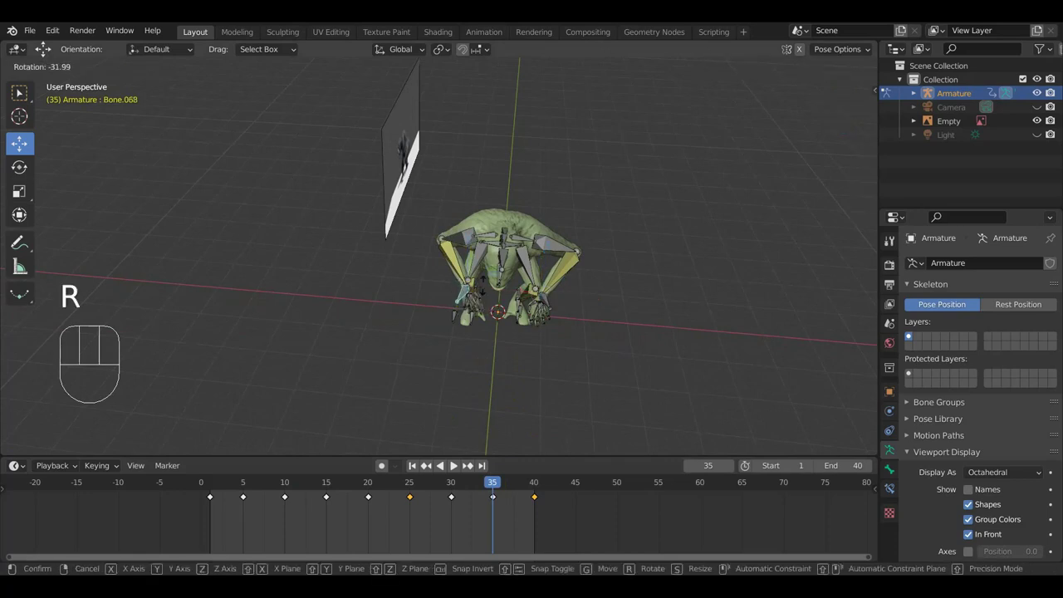
{"action": "left_click", "coordinate": [546, 312]}
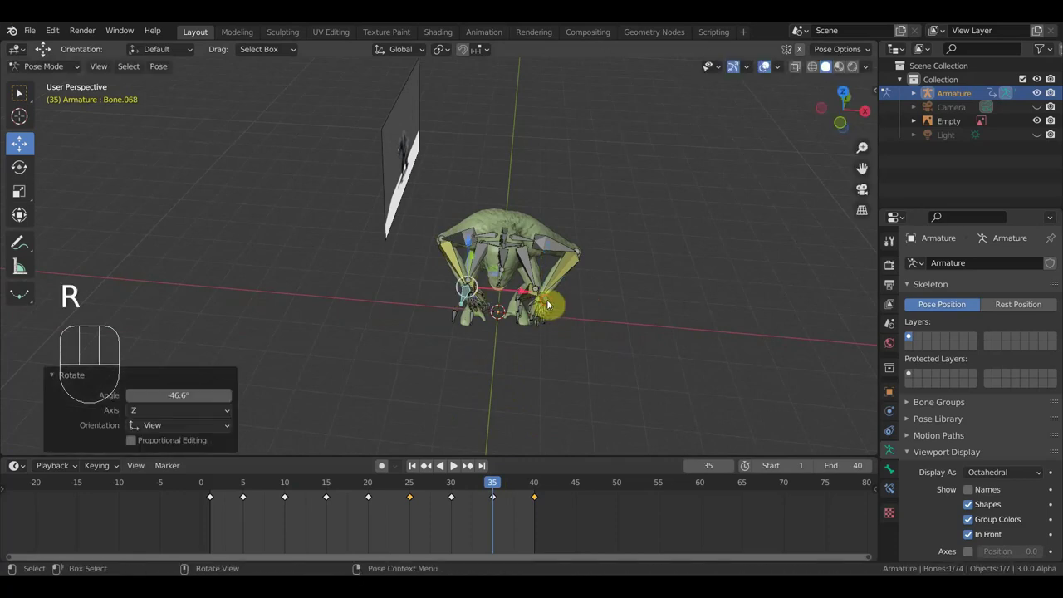
{"action": "left_click", "coordinate": [566, 319]}
{"action": "key", "text": "r"}
{"action": "left_click", "coordinate": [557, 326]}
Step: Check the hands from the front and side, and keyframe location and rotation of all bones at frame 35
{"action": "middle_click_drag", "start_coordinate": [564, 327], "coordinate": [557, 256]}
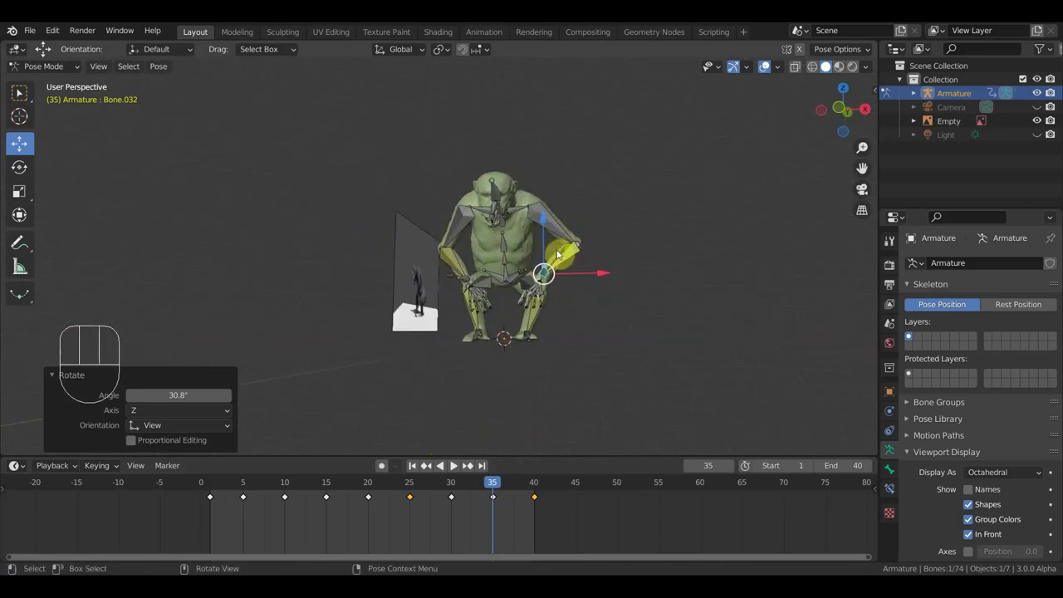
{"action": "key", "text": "KP_1"}
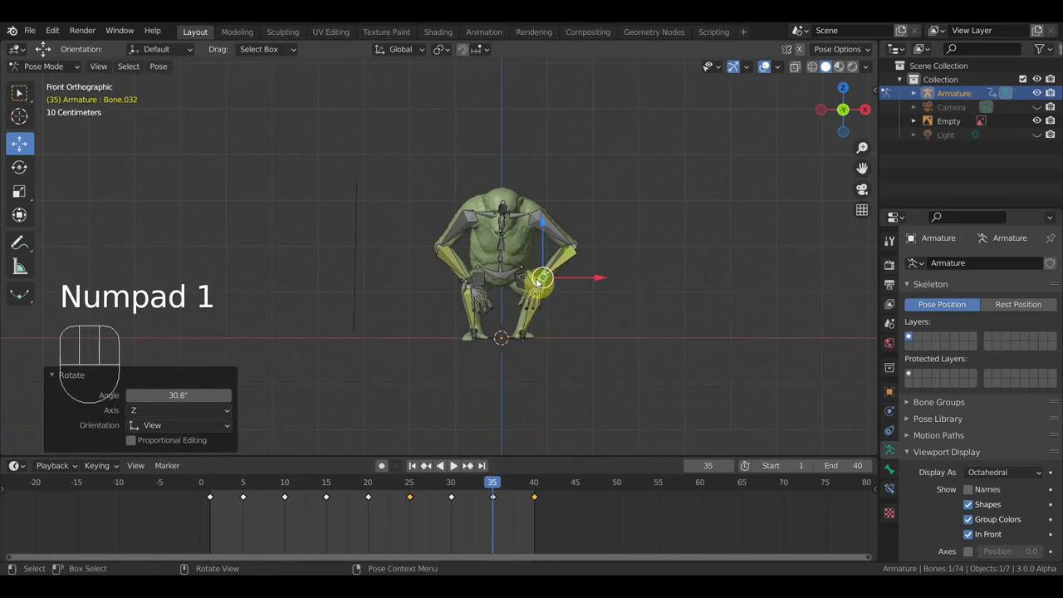
{"action": "middle_click_drag", "start_coordinate": [530, 308], "coordinate": [370, 319]}
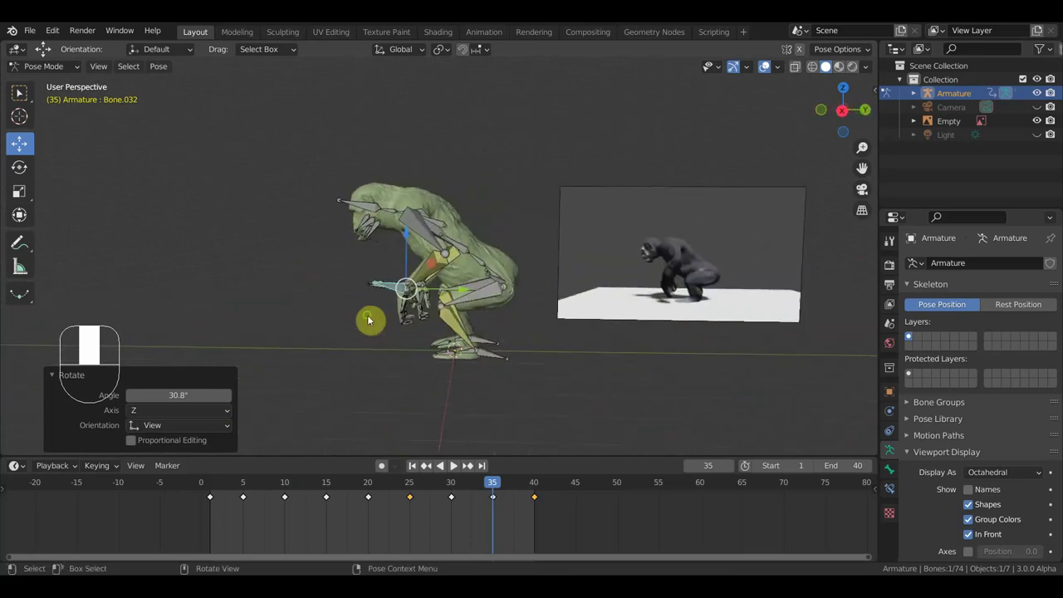
{"action": "key", "text": "a"}
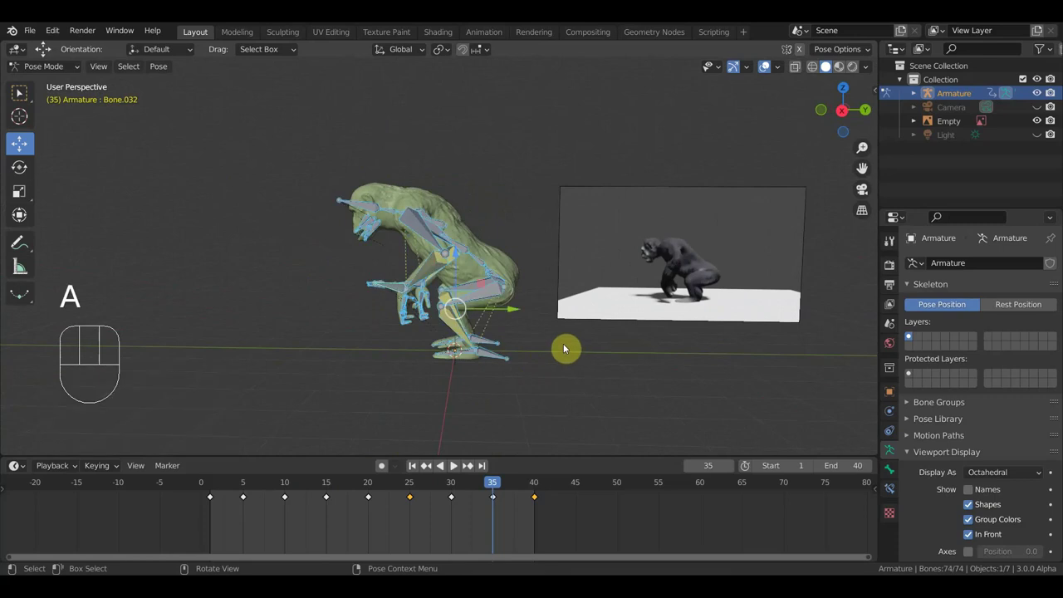
Step: At frame 37 in the right view, rotate the near foot bone about 45.3° and lower it about 0.10 m
{"action": "left_click_drag", "start_coordinate": [520, 505], "coordinate": [510, 490]}
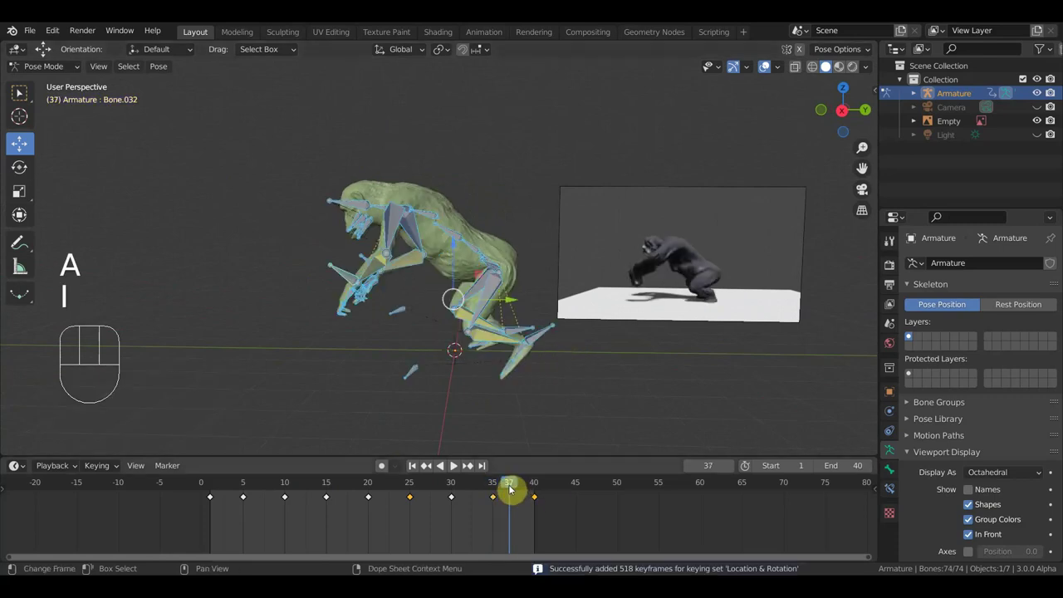
{"action": "key", "text": "KP_3"}
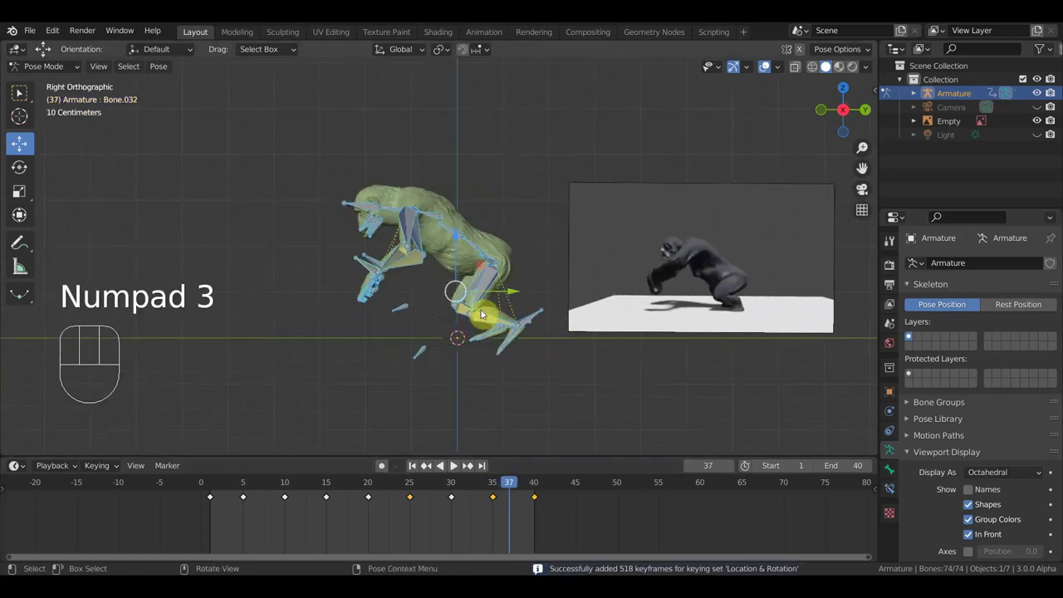
{"action": "scroll", "coordinate": [586, 366], "scroll_direction": "up", "scroll_amount": 2}
{"action": "scroll", "coordinate": [598, 376], "scroll_direction": "down", "scroll_amount": 1}
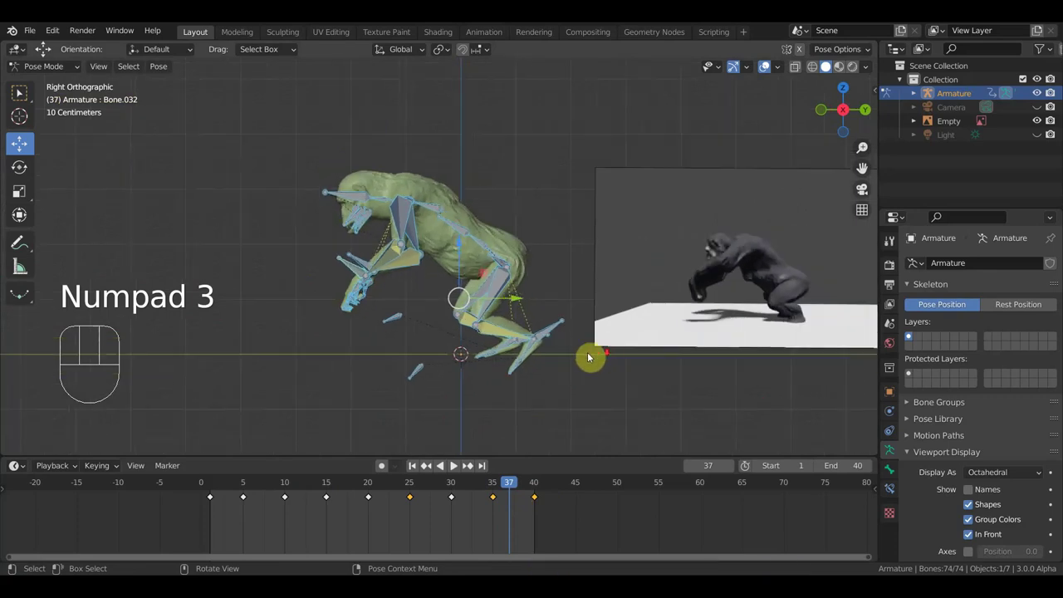
{"action": "left_click", "coordinate": [552, 333]}
{"action": "key", "text": "r"}
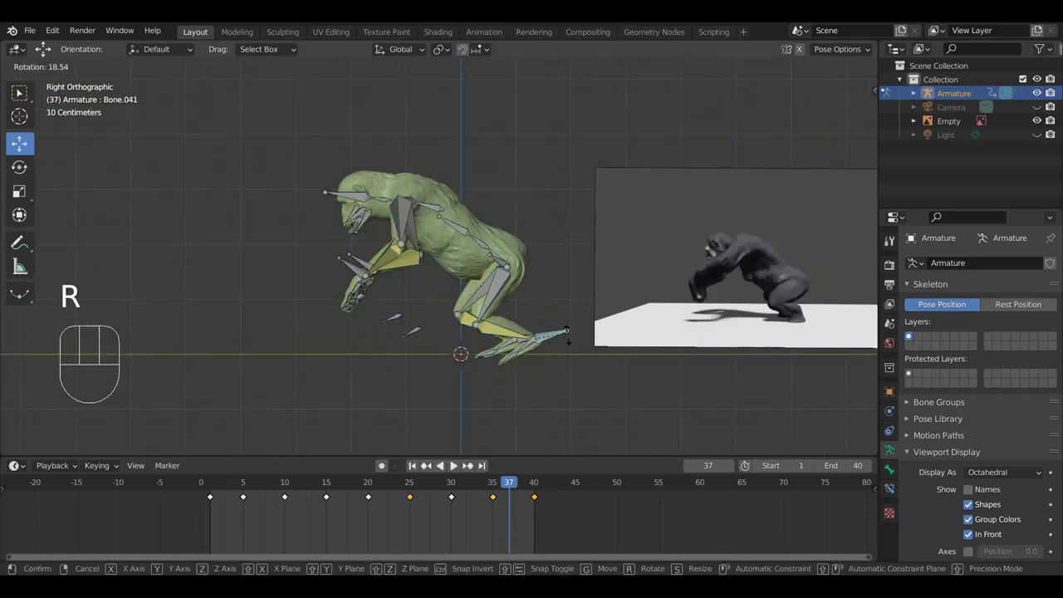
{"action": "left_click", "coordinate": [563, 348]}
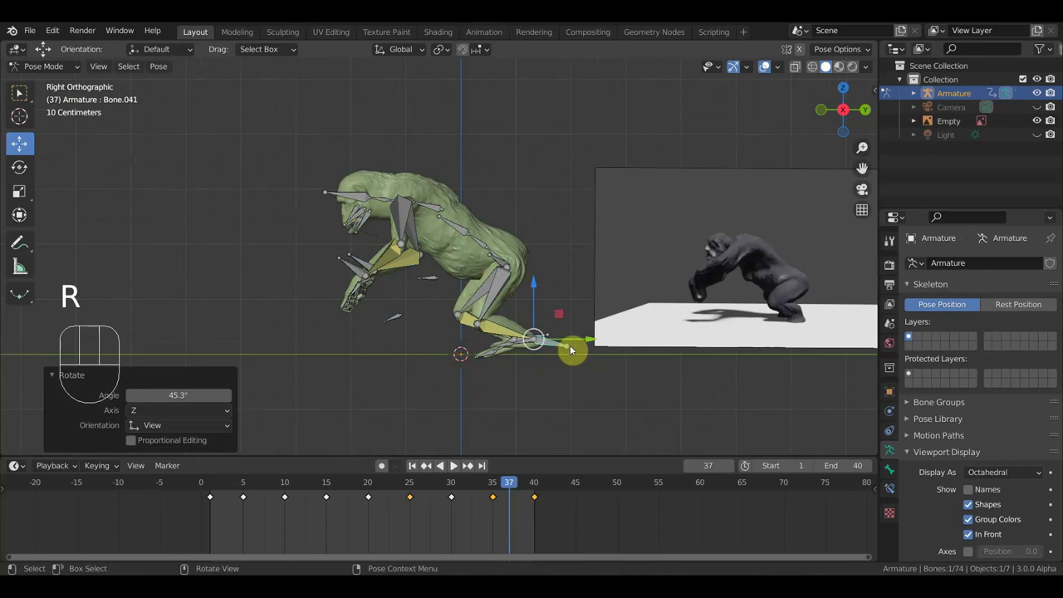
{"action": "key", "text": "g"}
{"action": "left_click", "coordinate": [568, 349]}
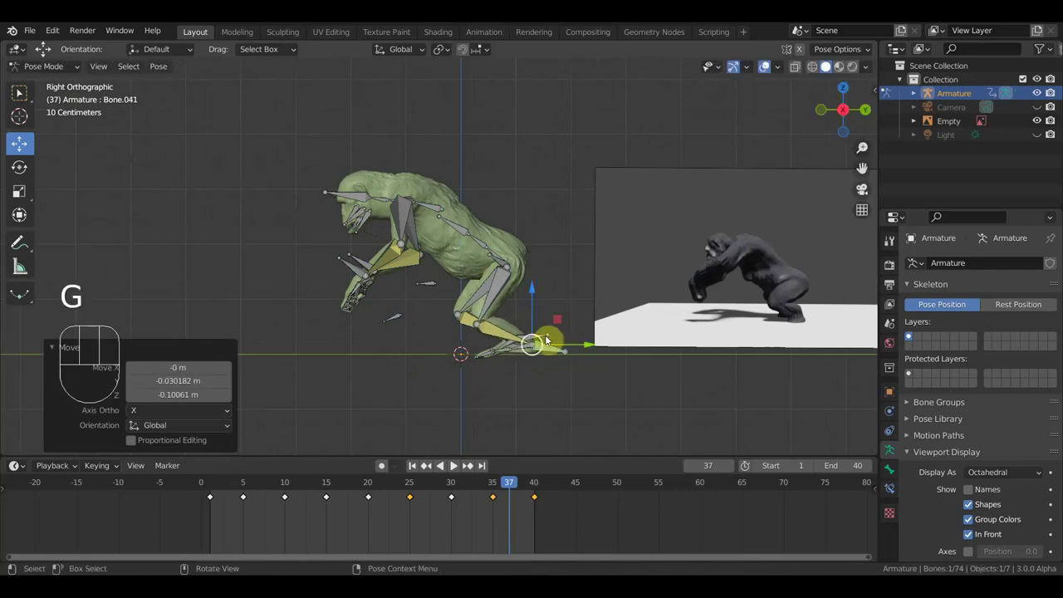
Step: Rotate the far foot bone about 7.94° to lay that foot flatter on the ground
{"action": "left_click", "coordinate": [552, 339]}
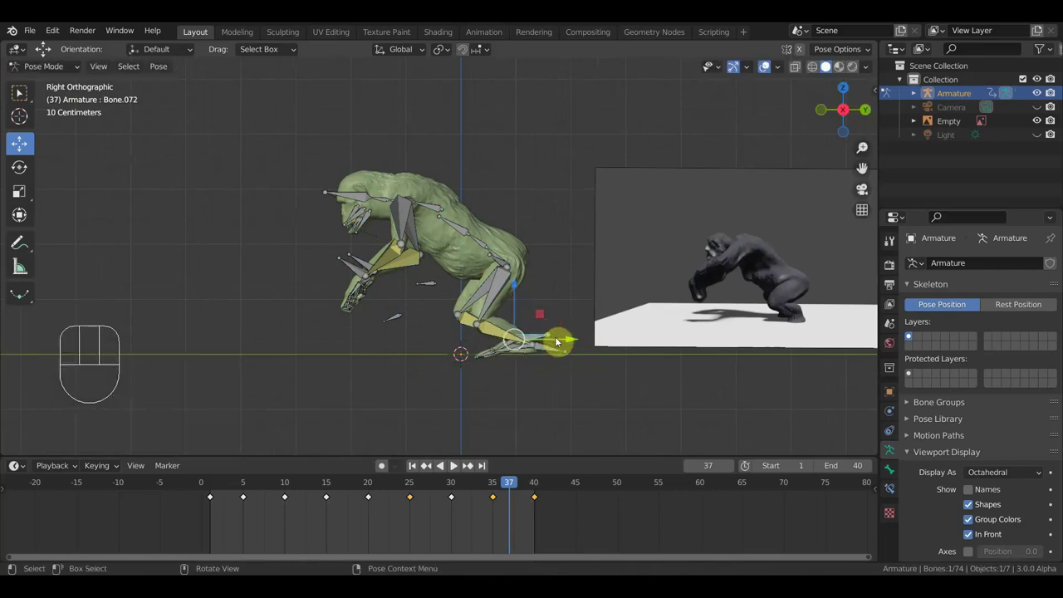
{"action": "key", "text": "r"}
{"action": "left_click", "coordinate": [557, 350]}
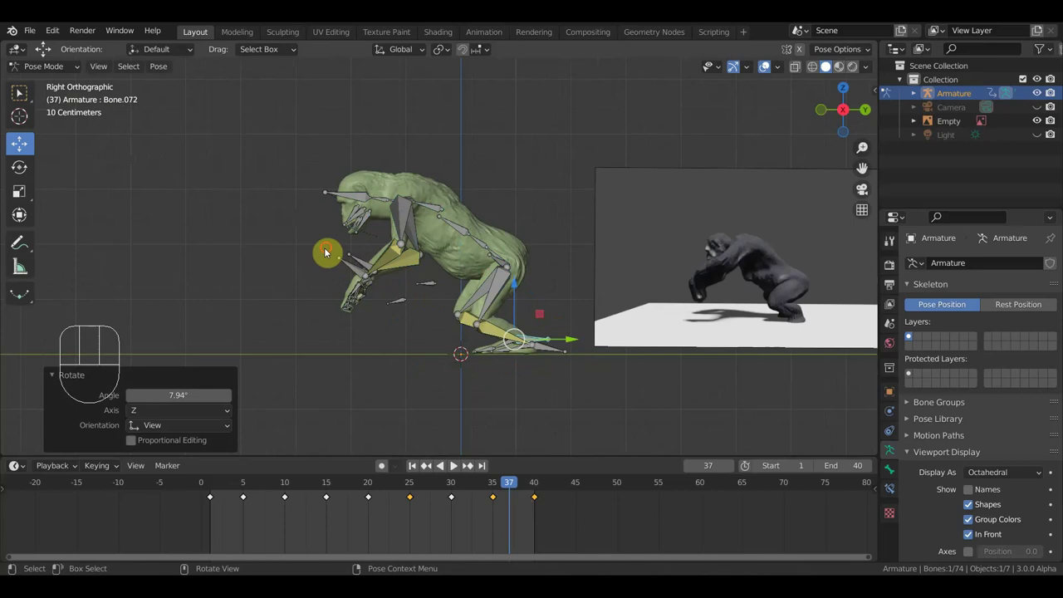
Step: Move both hand bones about 0.61 m forward and 0.59 m up, and shift them about -0.07 m along X
{"action": "left_click", "coordinate": [356, 274], "text": "shift"}
{"action": "key", "text": "g"}
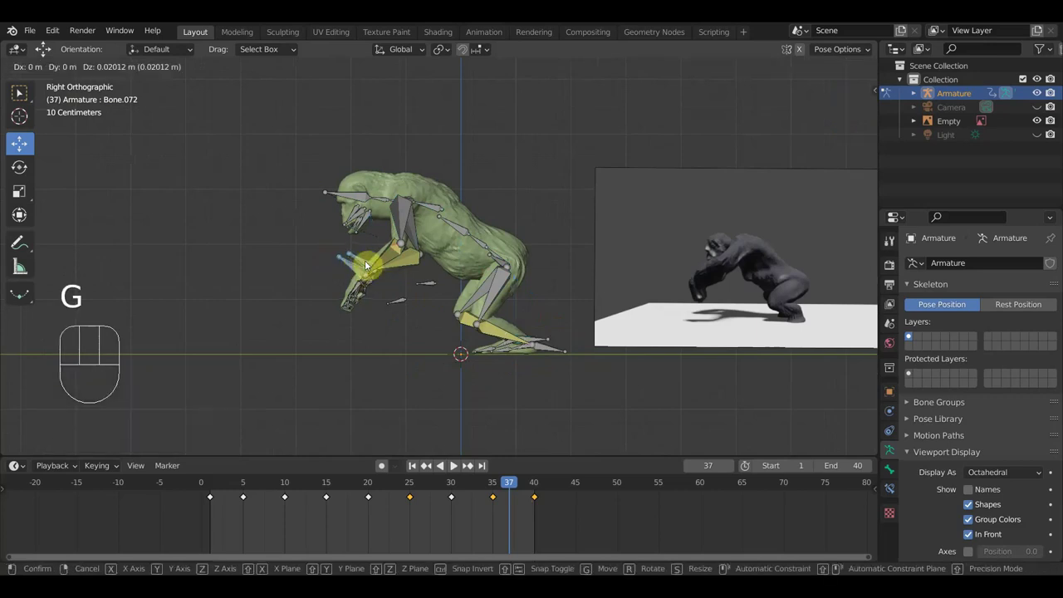
{"action": "left_click", "coordinate": [376, 239]}
{"action": "middle_click_drag", "start_coordinate": [376, 240], "coordinate": [450, 237]}
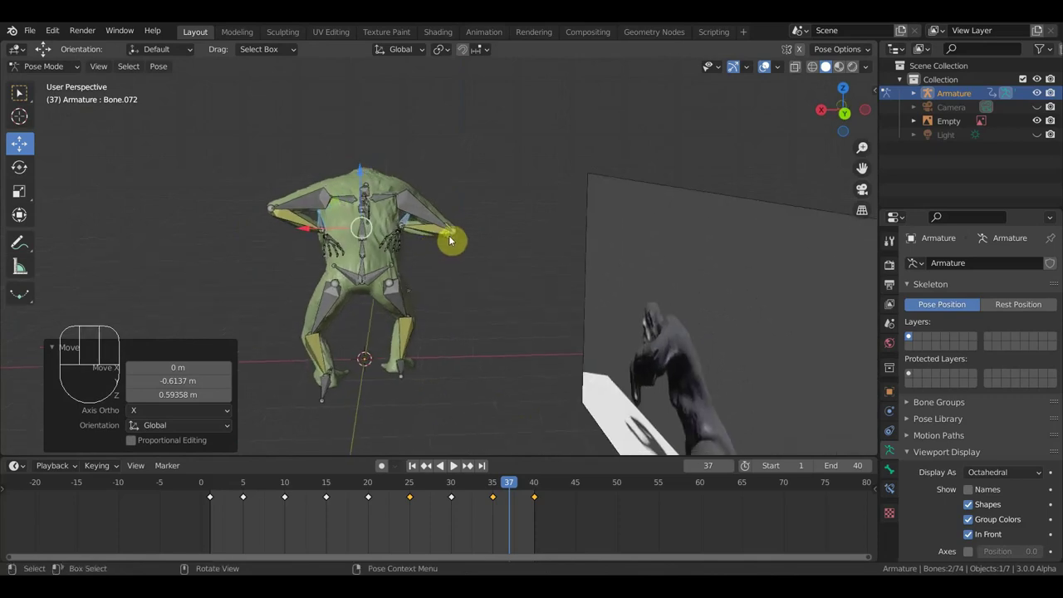
{"action": "key", "text": "g"}
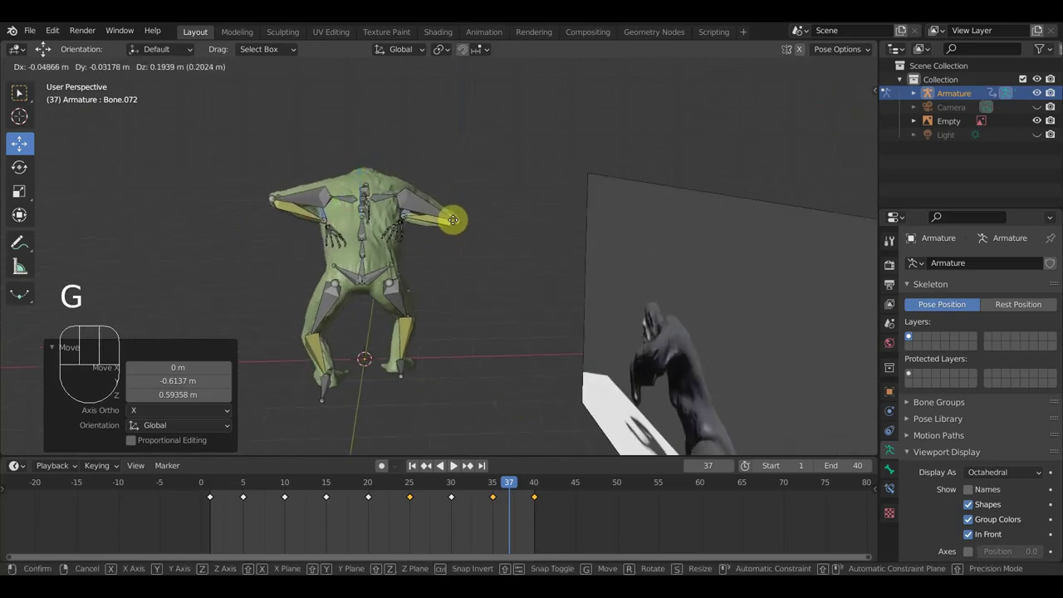
{"action": "left_click", "coordinate": [458, 233]}
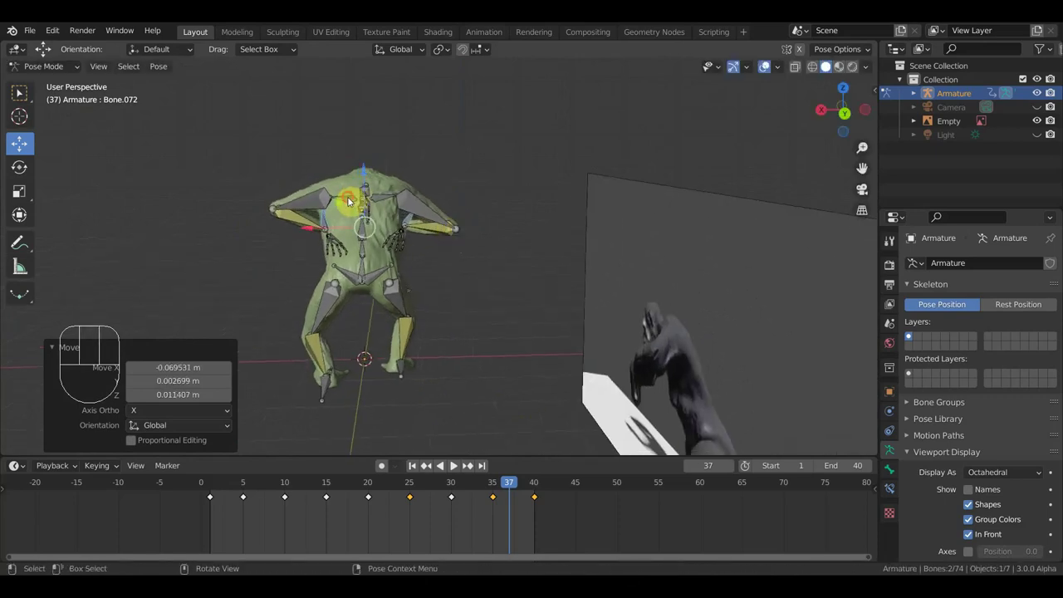
Step: From behind, rotate the ape's left shoulder bone about 11.8° and its right shoulder bone in the opposite direction
{"action": "left_click", "coordinate": [403, 214]}
{"action": "key", "text": "r"}
{"action": "left_click", "coordinate": [386, 199]}
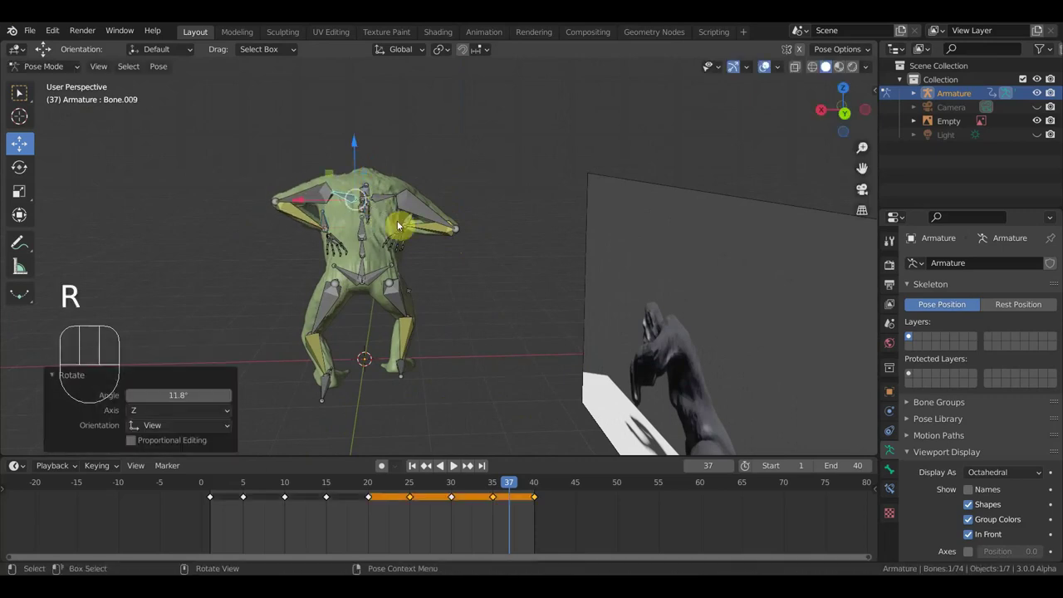
{"action": "left_click", "coordinate": [384, 197]}
{"action": "key", "text": "r"}
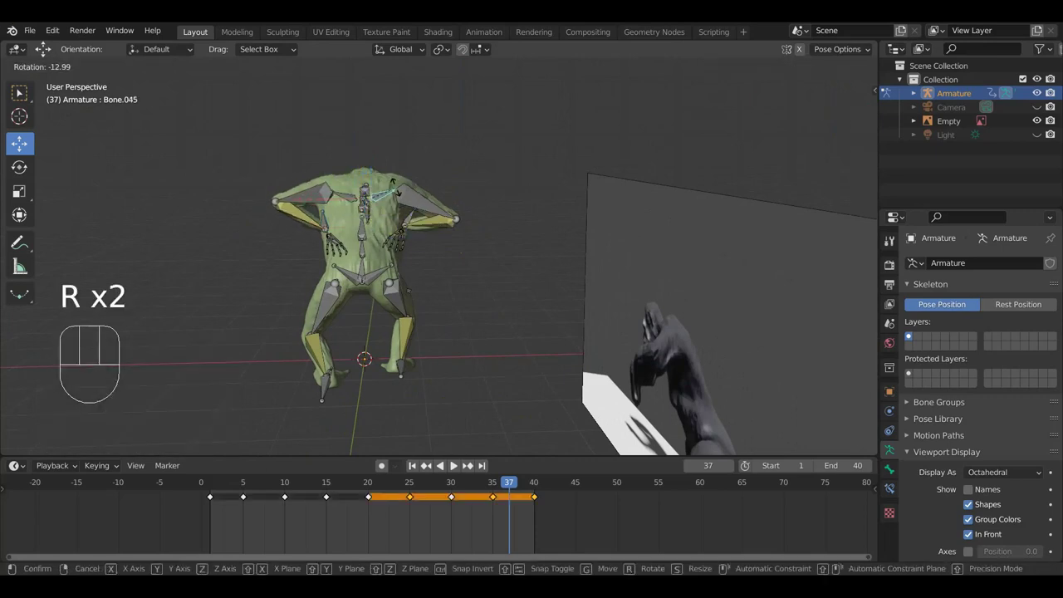
{"action": "left_click", "coordinate": [419, 212]}
Step: Rotate the ape's left upper arm bone about -22.1° and keyframe location and rotation of all bones at frame 37
{"action": "middle_click_drag", "start_coordinate": [423, 214], "coordinate": [380, 284]}
{"action": "left_click", "coordinate": [289, 168]}
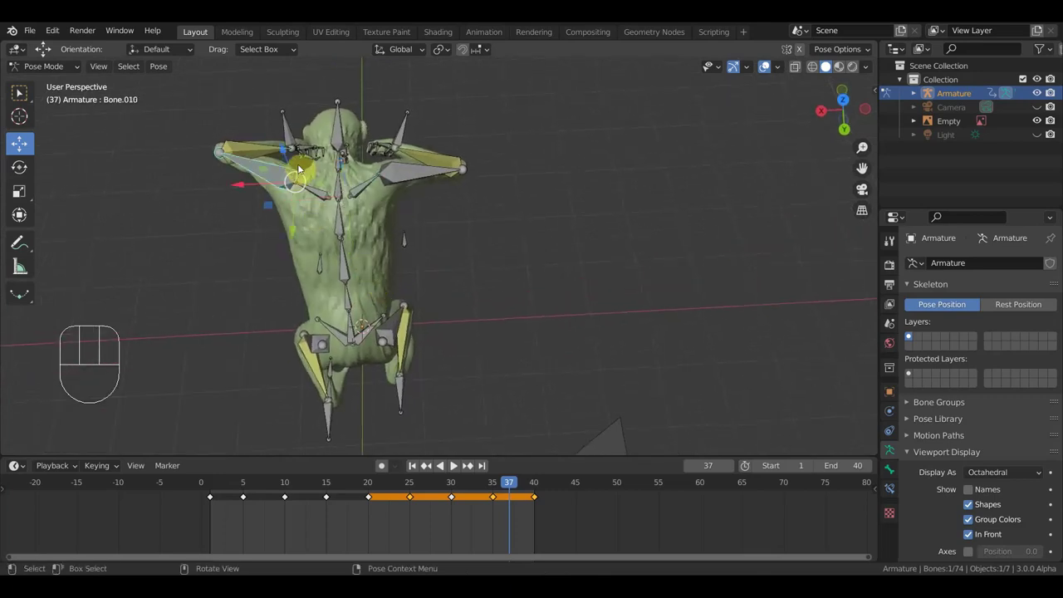
{"action": "key", "text": "r"}
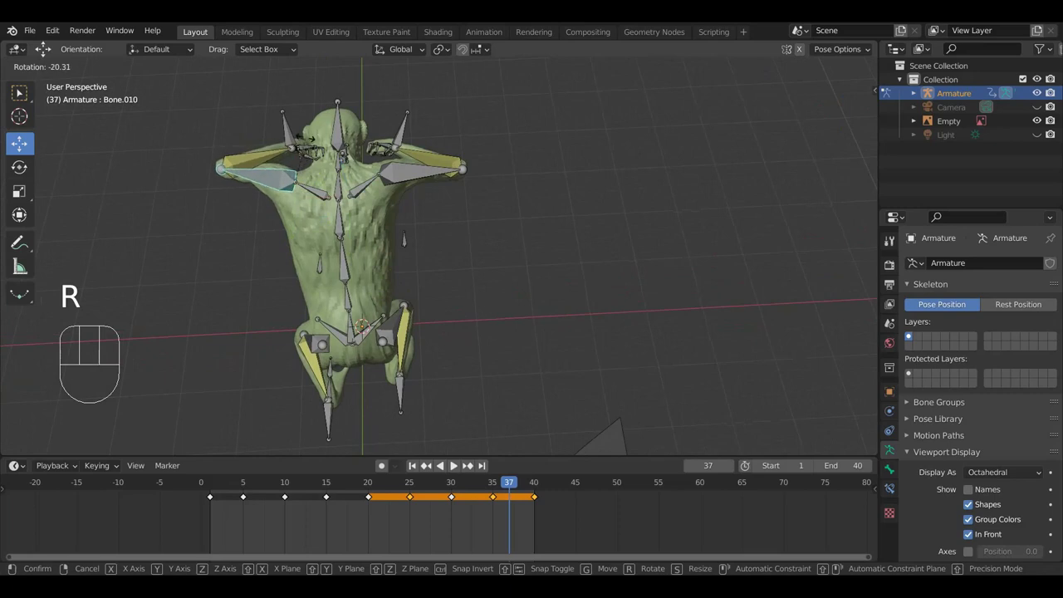
{"action": "left_click", "coordinate": [293, 180]}
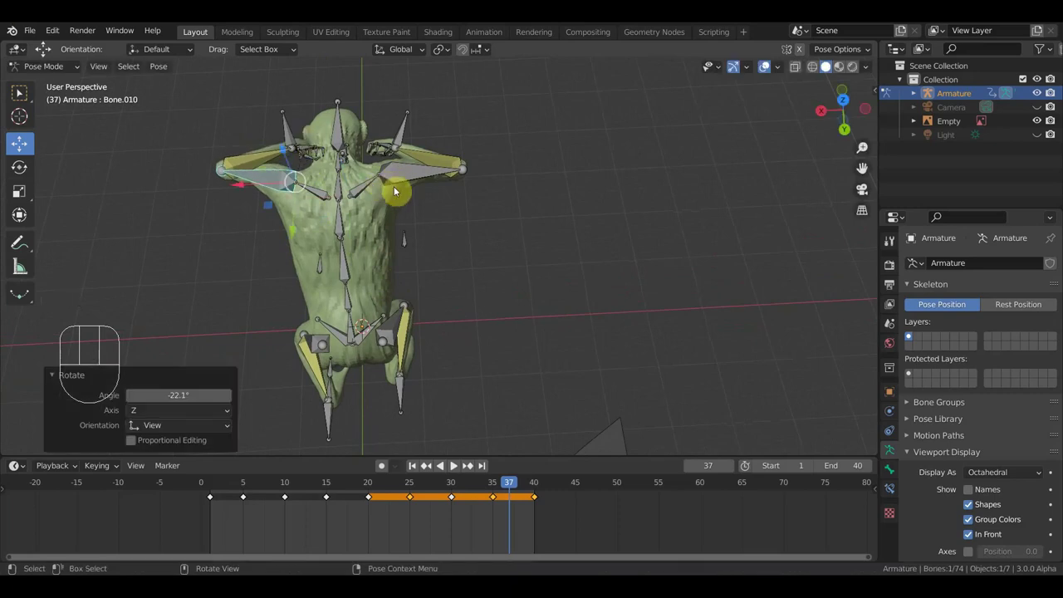
{"action": "middle_click_drag", "start_coordinate": [460, 238], "coordinate": [608, 163]}
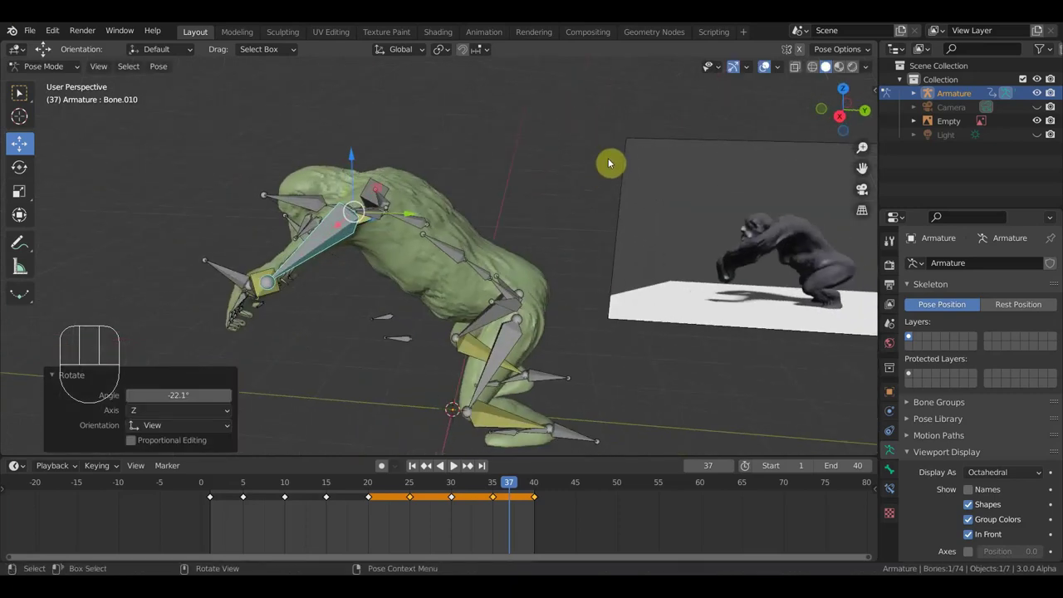
{"action": "key", "text": "a"}
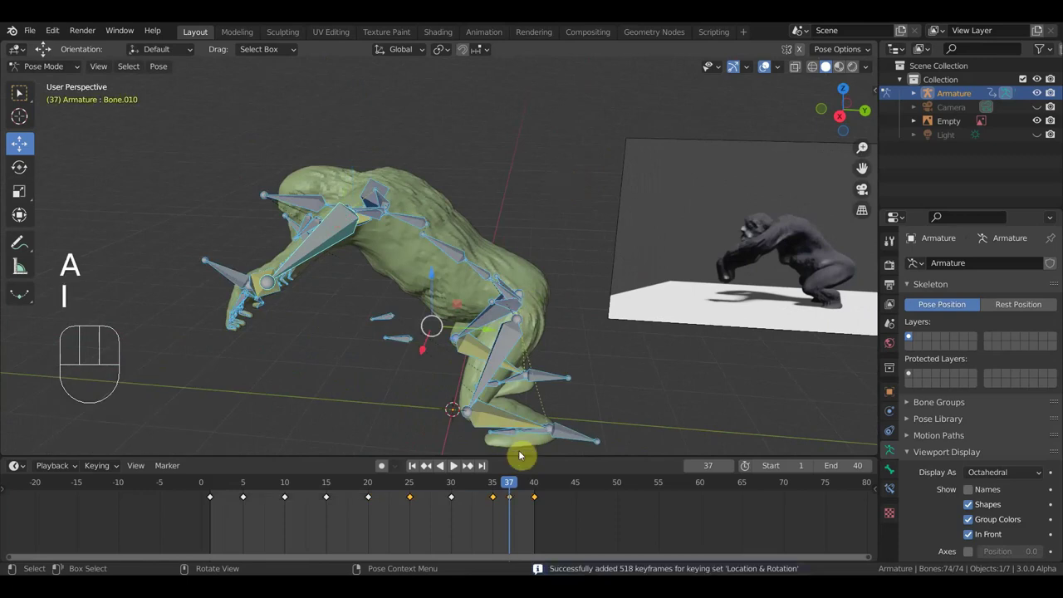
Step: Play the run cycle with overlays hidden and review the motion from the front and the side
{"action": "key", "text": "space"}
{"action": "scroll", "coordinate": [503, 324], "scroll_direction": "down", "scroll_amount": 5}
{"action": "middle_click_drag", "start_coordinate": [487, 315], "coordinate": [768, 78]}
{"action": "left_click", "coordinate": [764, 67]}
{"action": "scroll", "coordinate": [681, 219], "scroll_direction": "up", "scroll_amount": 3}
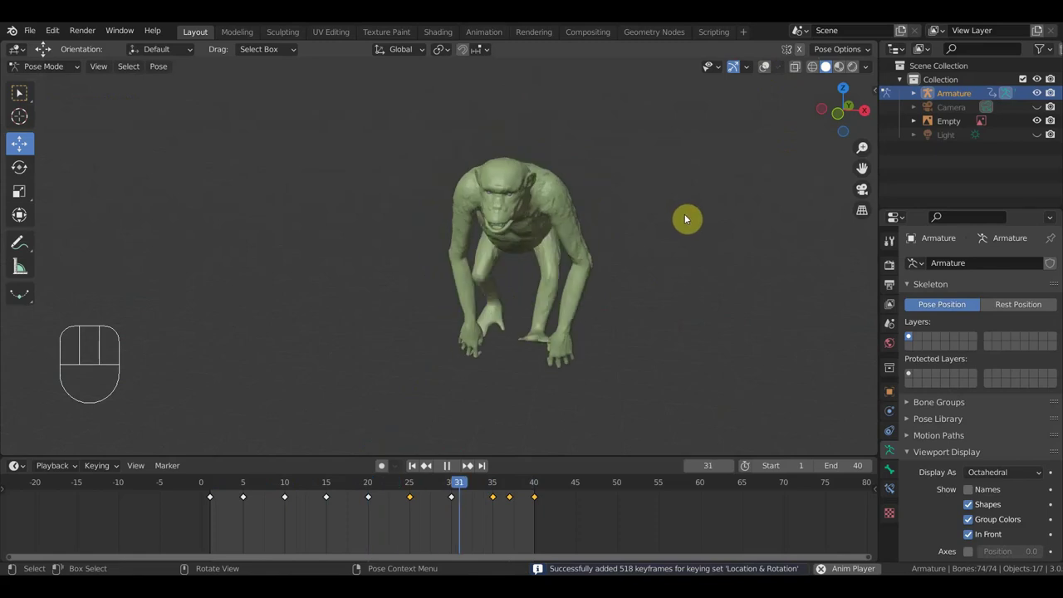
{"action": "middle_click_drag", "start_coordinate": [684, 227], "coordinate": [708, 214]}
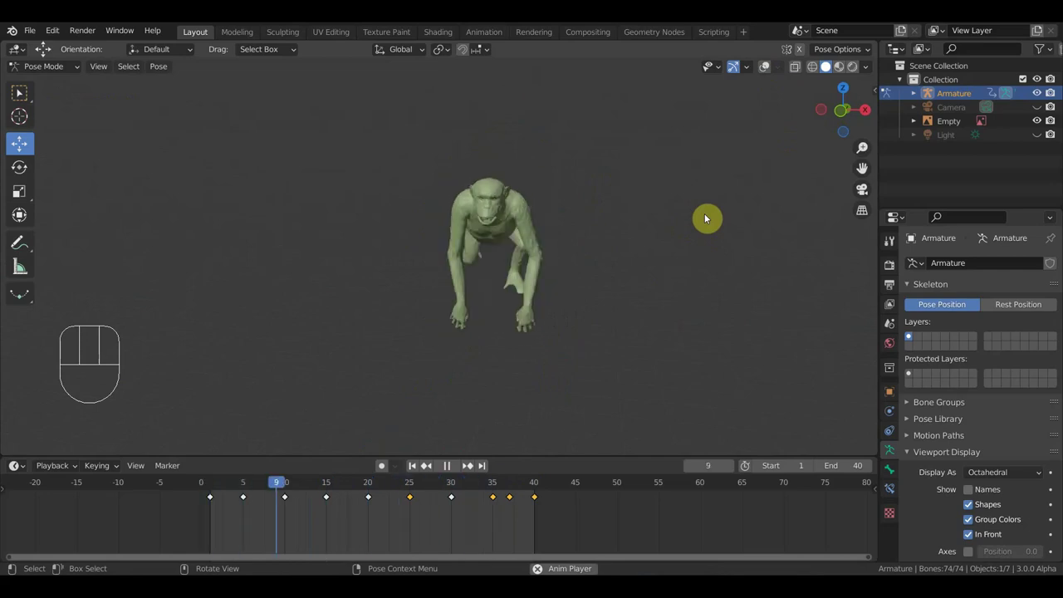
{"action": "key", "text": "space"}
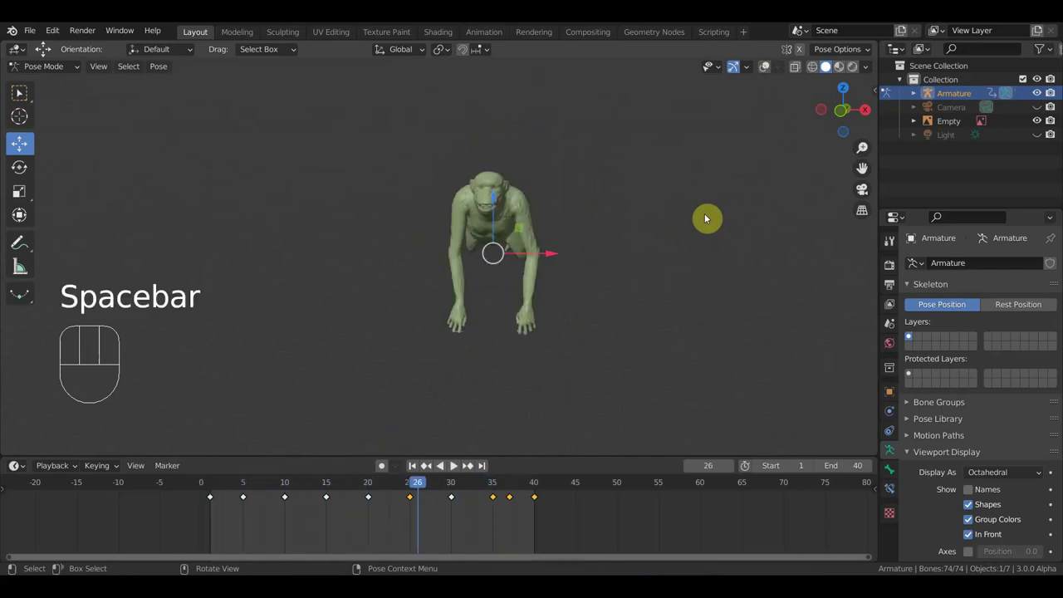
{"action": "middle_click_drag", "start_coordinate": [704, 218], "coordinate": [544, 223]}
{"action": "key", "text": "space"}
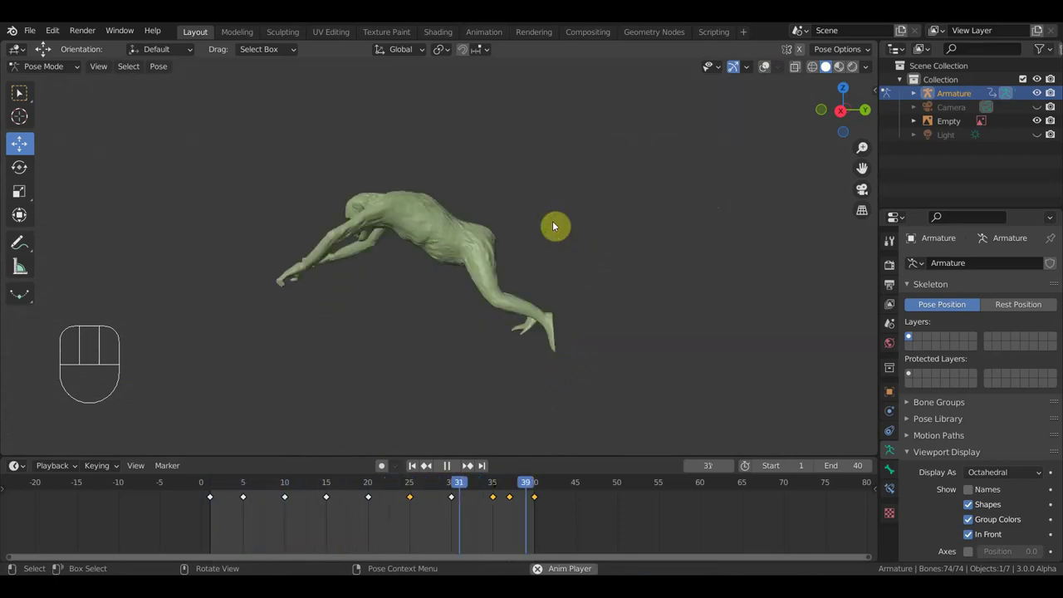
{"action": "key", "text": "space"}
Step: Go to frame 9 and show the overlays again to compare the pose with the reference footage
{"action": "mouse_move", "coordinate": [261, 486]}
{"action": "left_mouse_down"}
{"action": "mouse_move", "coordinate": [208, 486]}
{"action": "mouse_move", "coordinate": [310, 486]}
{"action": "mouse_move", "coordinate": [278, 484]}
{"action": "left_mouse_up"}
{"action": "middle_click_drag", "start_coordinate": [500, 353], "coordinate": [476, 365]}
{"action": "left_click", "coordinate": [764, 66]}
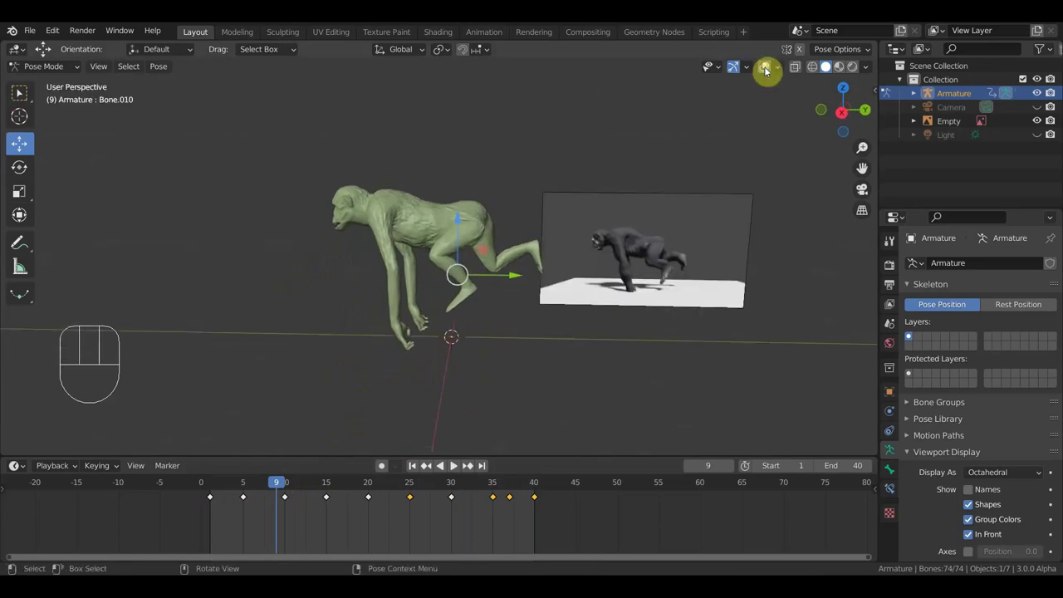
Step: At frame 10, move the ape's near thigh bone about -0.14 m along Y and 0.05 m along Z
{"action": "left_click_drag", "start_coordinate": [287, 488], "coordinate": [285, 488]}
{"action": "left_click", "coordinate": [511, 308]}
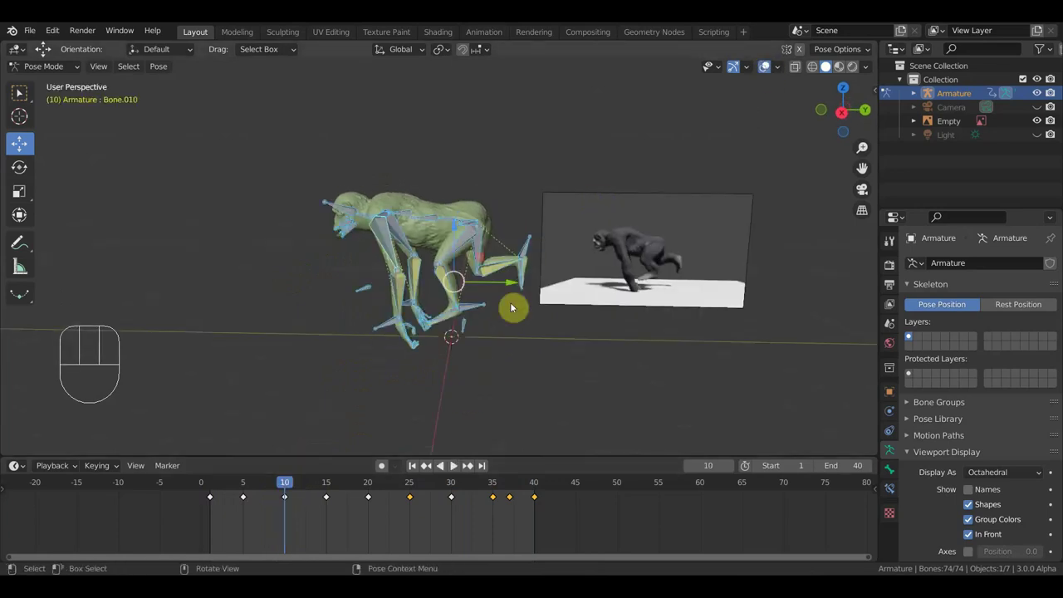
{"action": "left_click", "coordinate": [471, 240]}
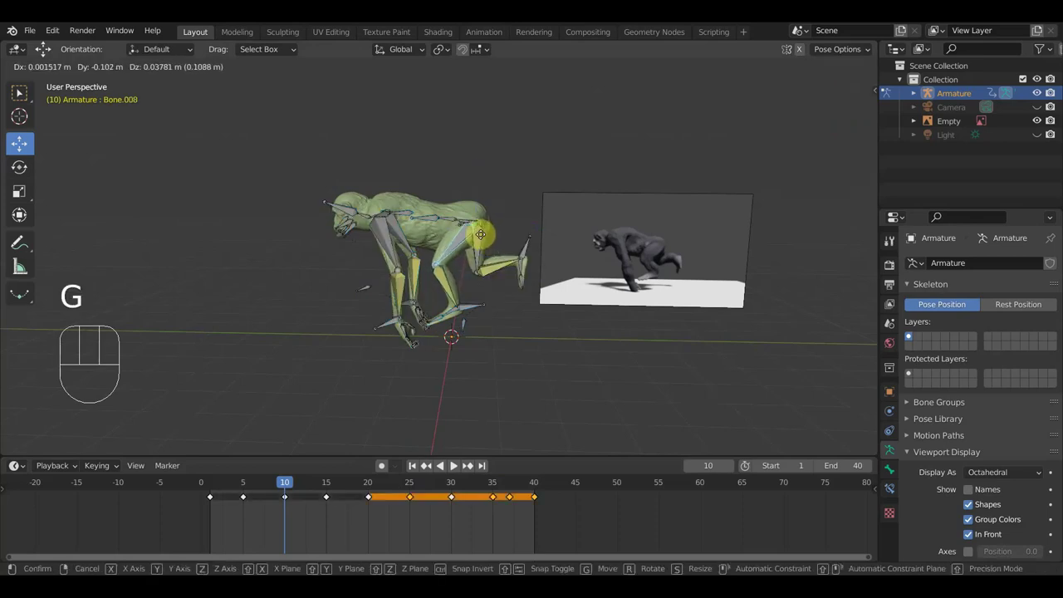
{"action": "left_click", "coordinate": [476, 237]}
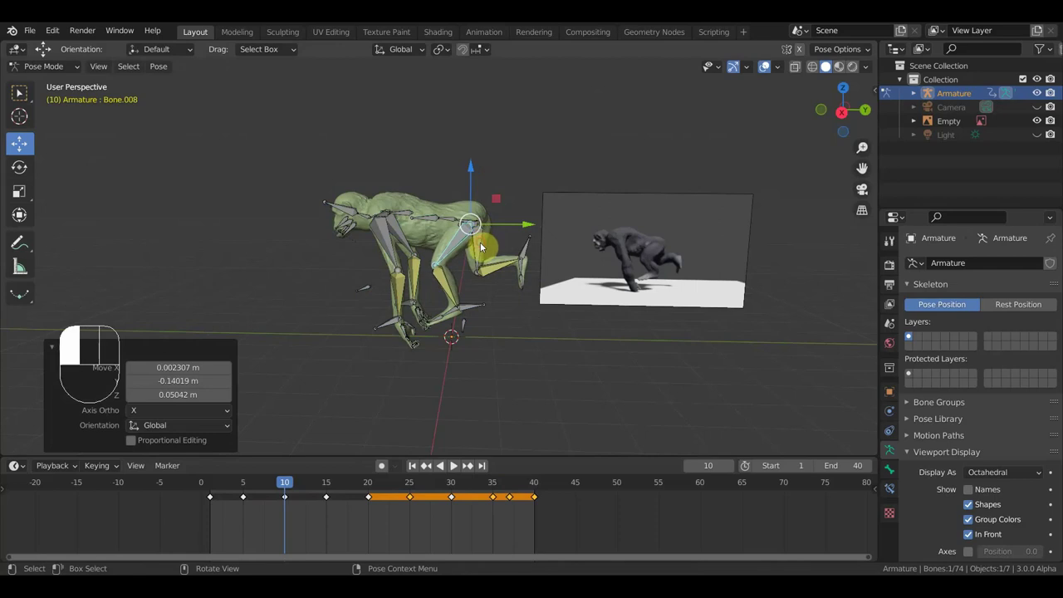
Step: Shift the ape's other thigh bone slightly forward and up, and keyframe location and rotation of all bones at frame 10
{"action": "left_click", "coordinate": [481, 244]}
{"action": "key", "text": "g"}
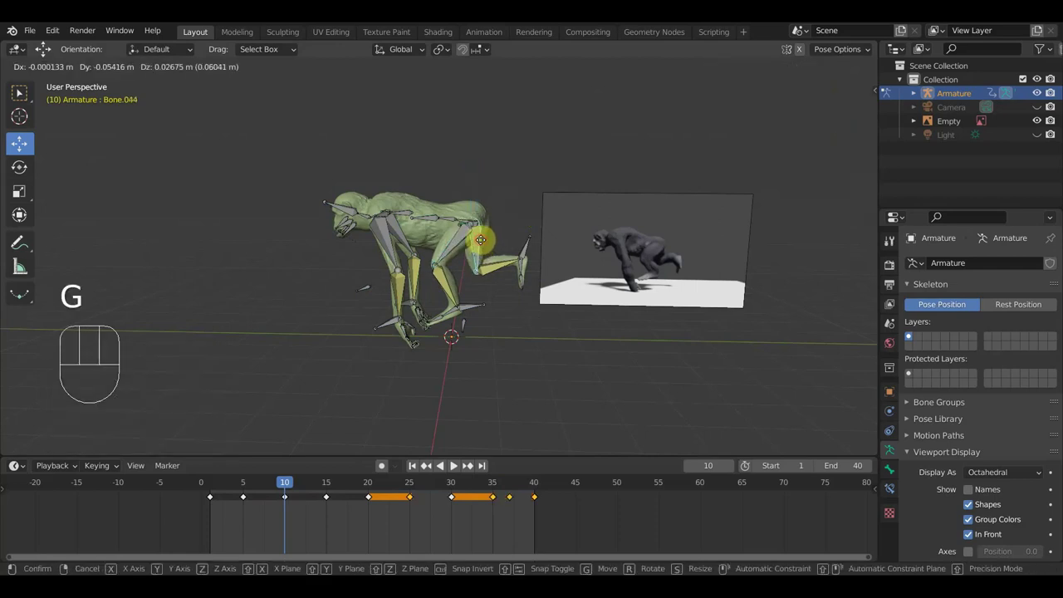
{"action": "left_click", "coordinate": [484, 238]}
{"action": "key", "text": "a"}
{"action": "key", "text": "i"}
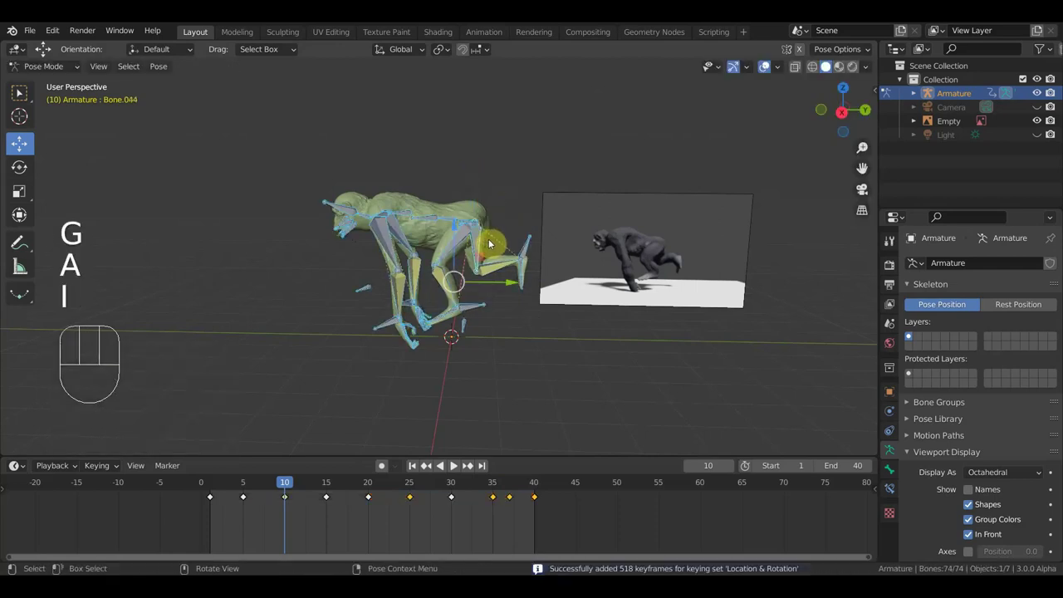
Step: Play the run cycle and compare the motion with the reference footage from the front and the side
{"action": "key", "text": "space"}
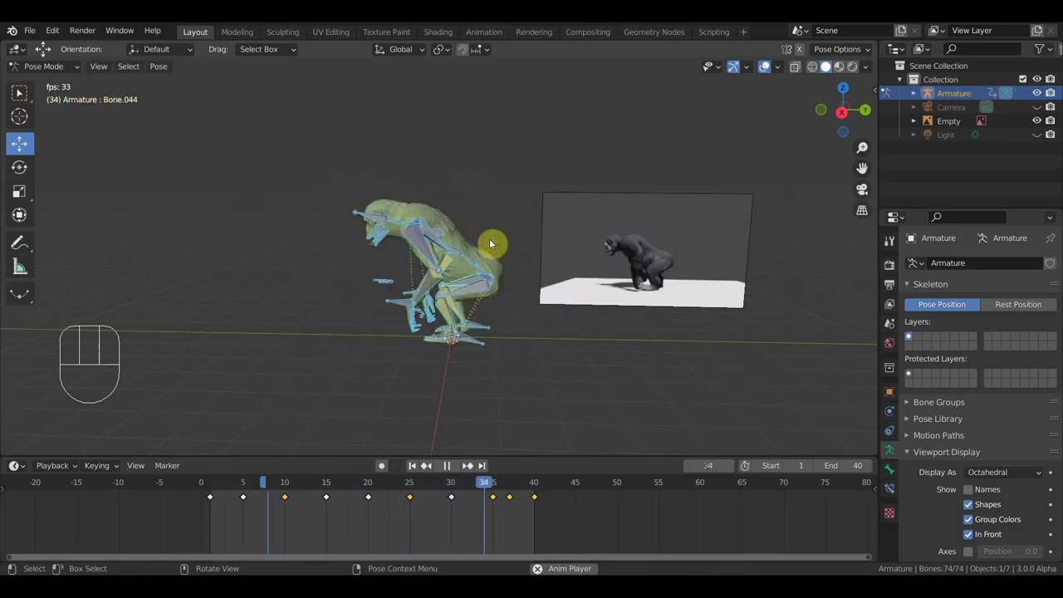
{"action": "key", "text": "KP_1"}
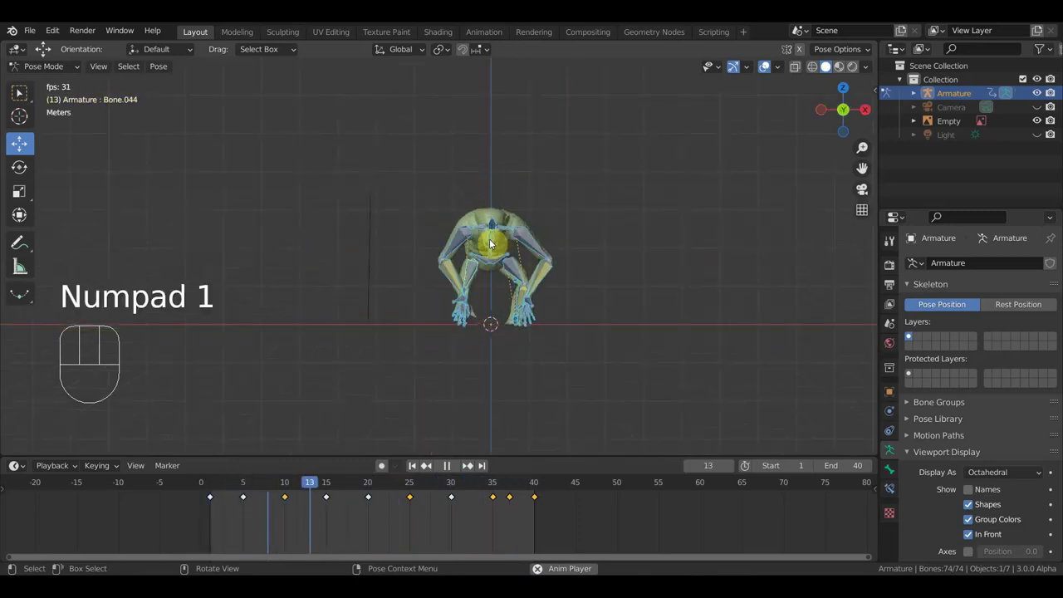
{"action": "key", "text": "KP_3"}
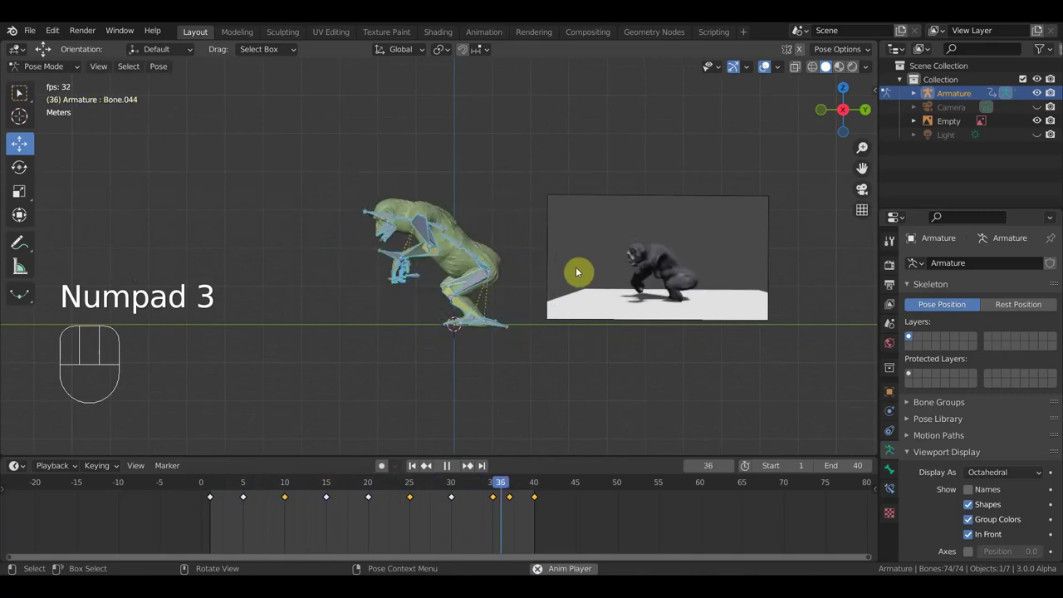
{"action": "key", "text": "space"}
Step: At frame 33, rotate the ape's raised foot control bone about -10.1° and lower it about 0.06 m toward the ground
{"action": "left_click", "coordinate": [471, 491]}
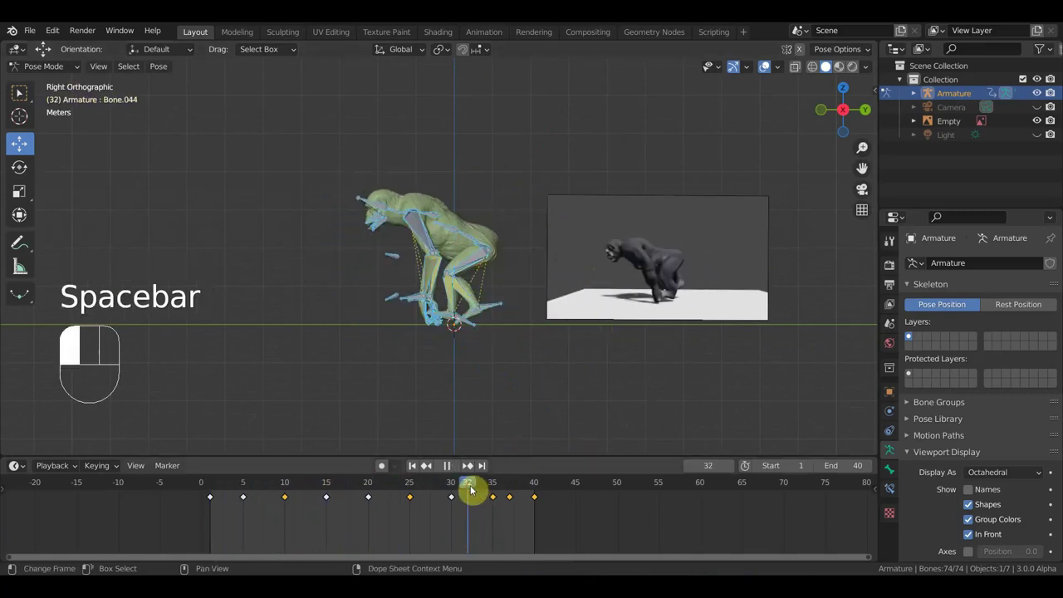
{"action": "scroll", "coordinate": [573, 349], "scroll_direction": "up", "scroll_amount": 2}
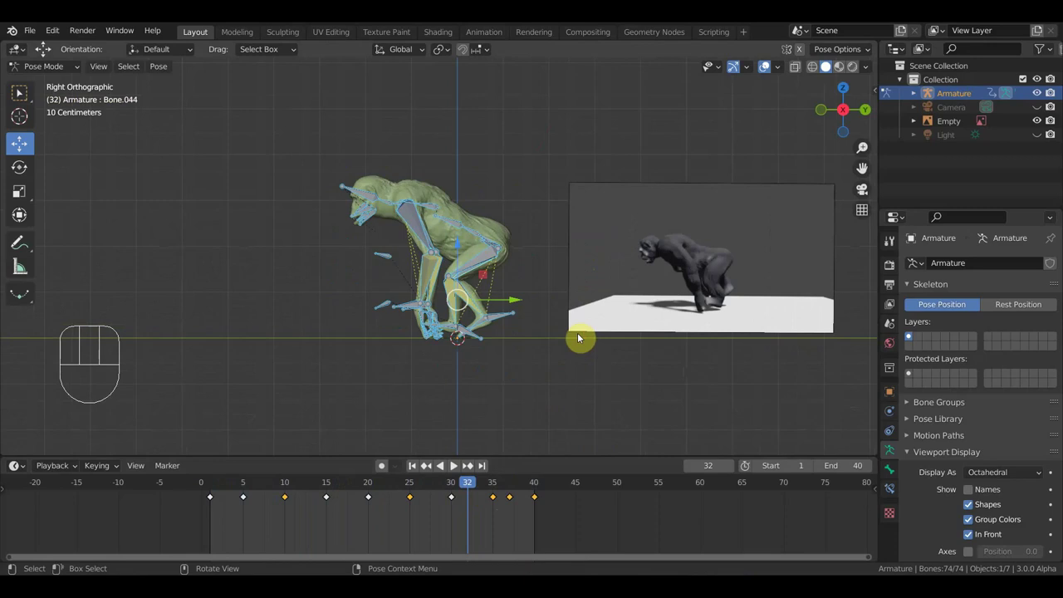
{"action": "left_click", "coordinate": [476, 335]}
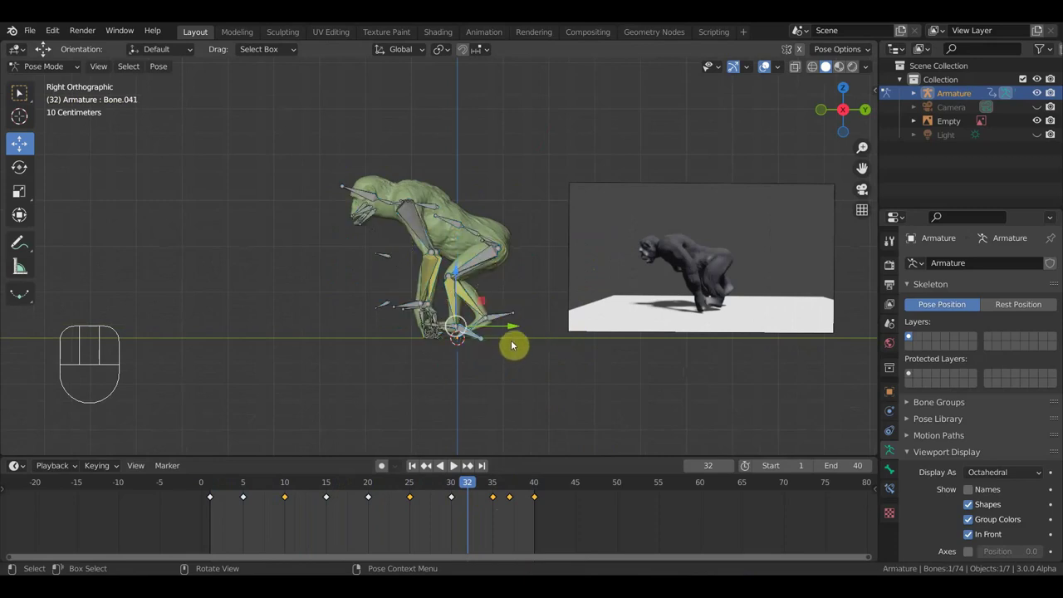
{"action": "left_click", "coordinate": [475, 490]}
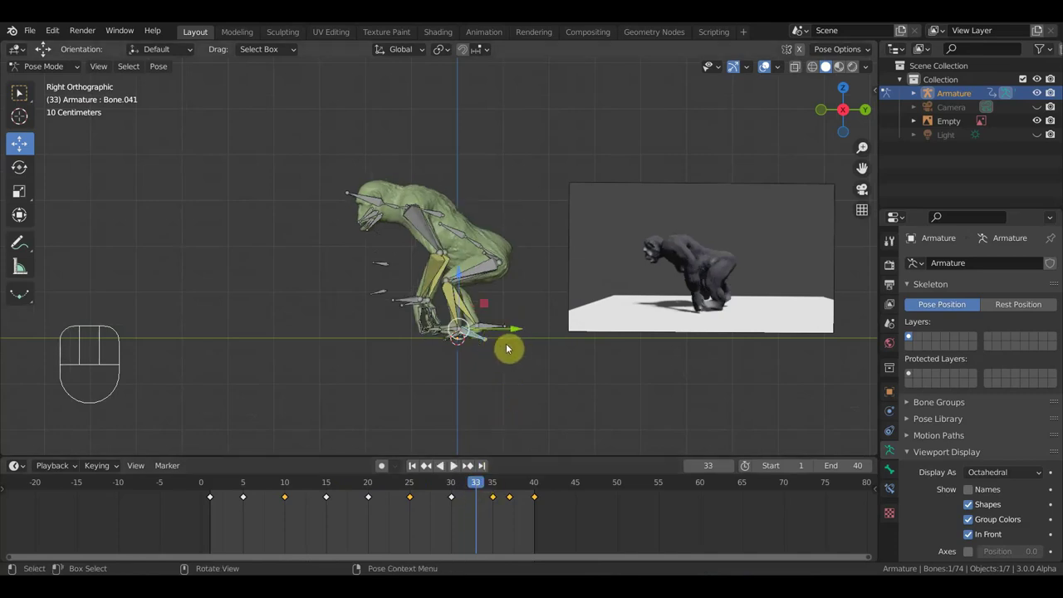
{"action": "key", "text": "r"}
{"action": "left_click", "coordinate": [531, 344]}
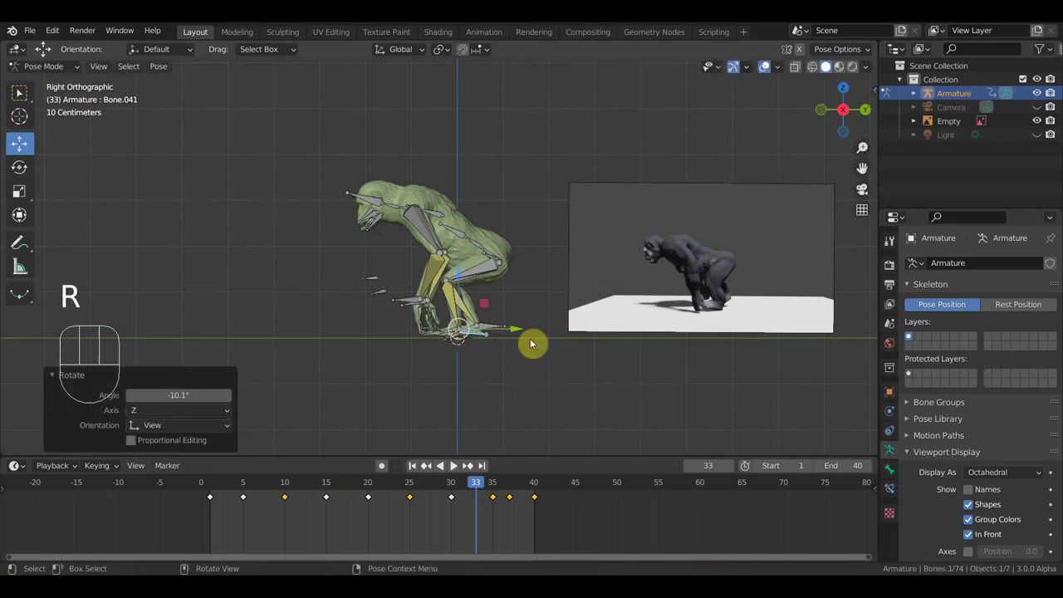
{"action": "key", "text": "g"}
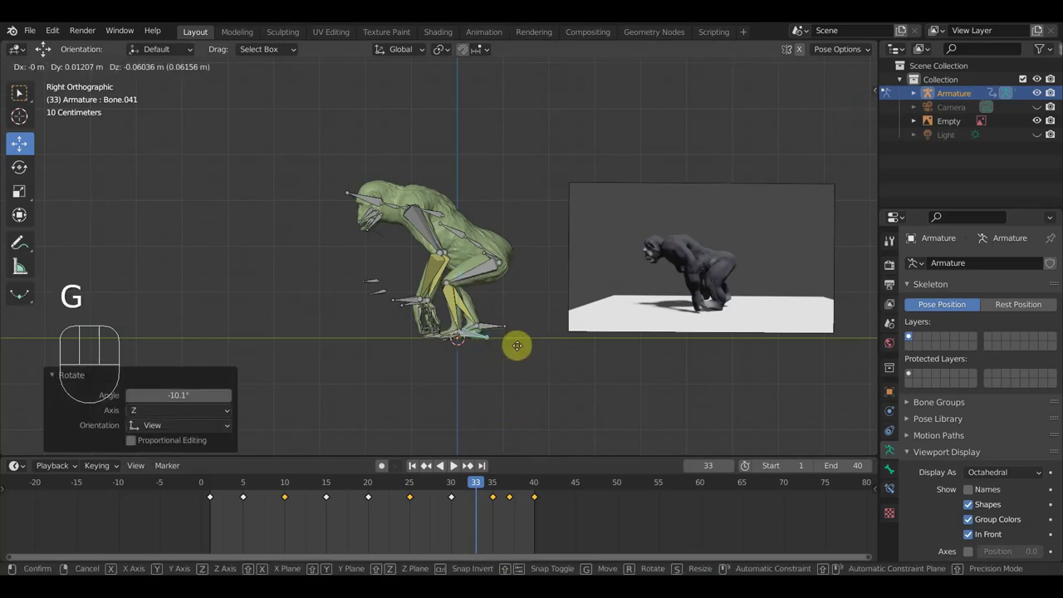
{"action": "left_click", "coordinate": [515, 346]}
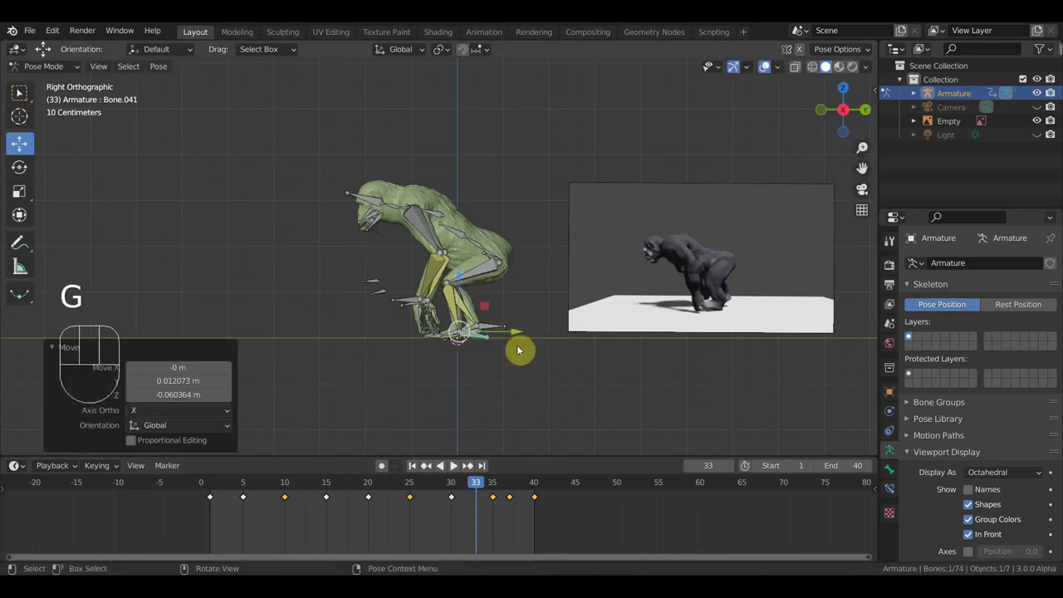
Step: Move both hand control bones together about 0.05 m along Y and -0.1 m along Z to plant the hands
{"action": "left_click", "coordinate": [395, 297]}
{"action": "left_click_drag", "start_coordinate": [398, 291], "coordinate": [407, 323]}
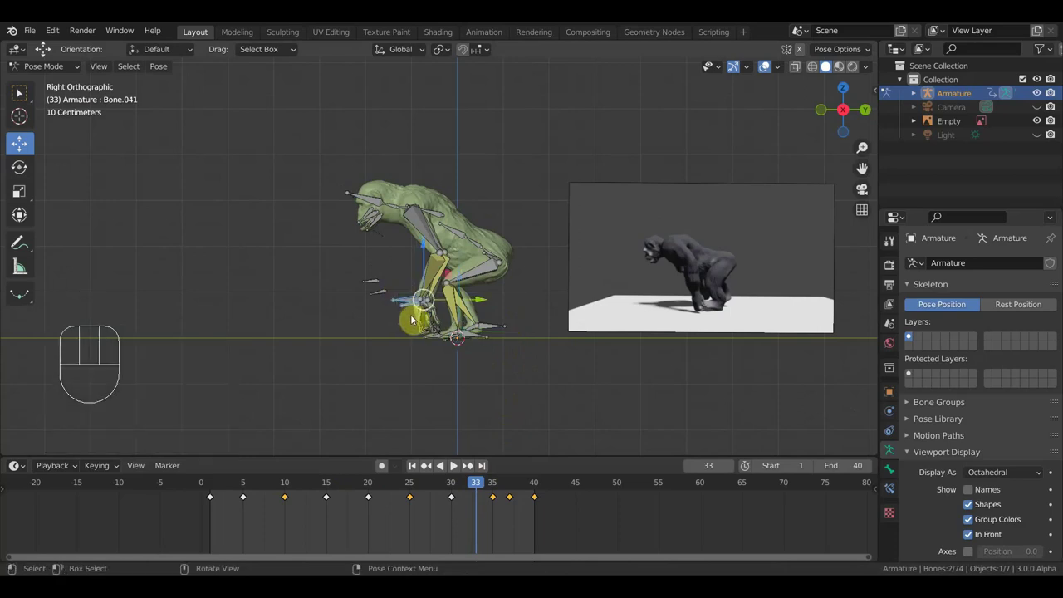
{"action": "key", "text": "g"}
{"action": "left_click", "coordinate": [417, 326]}
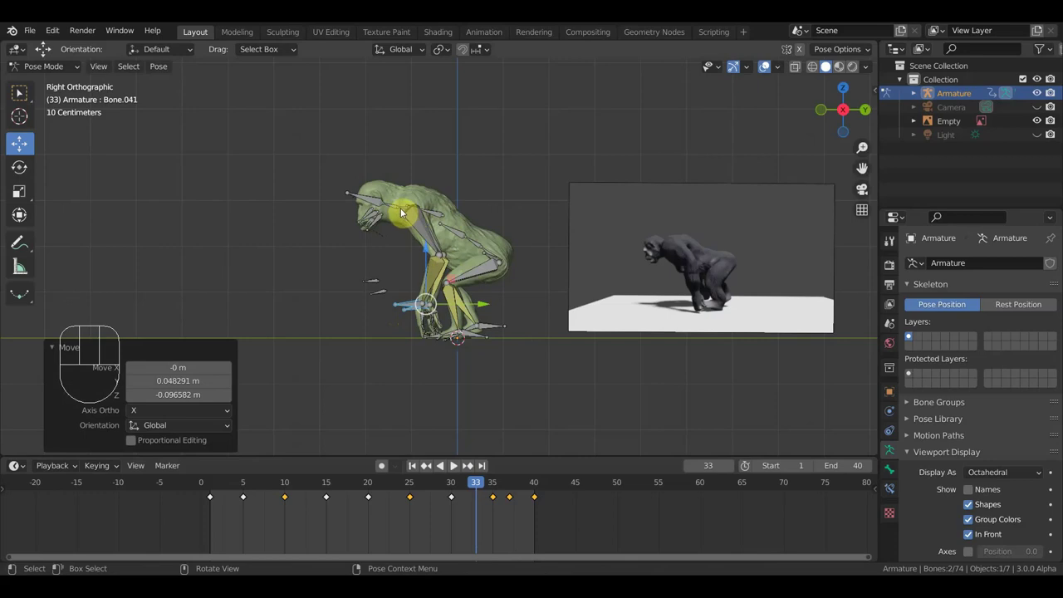
Step: Rotate the ape's neck bone about -16.6° and keyframe location and rotation of all bones at frame 33
{"action": "left_click", "coordinate": [471, 216]}
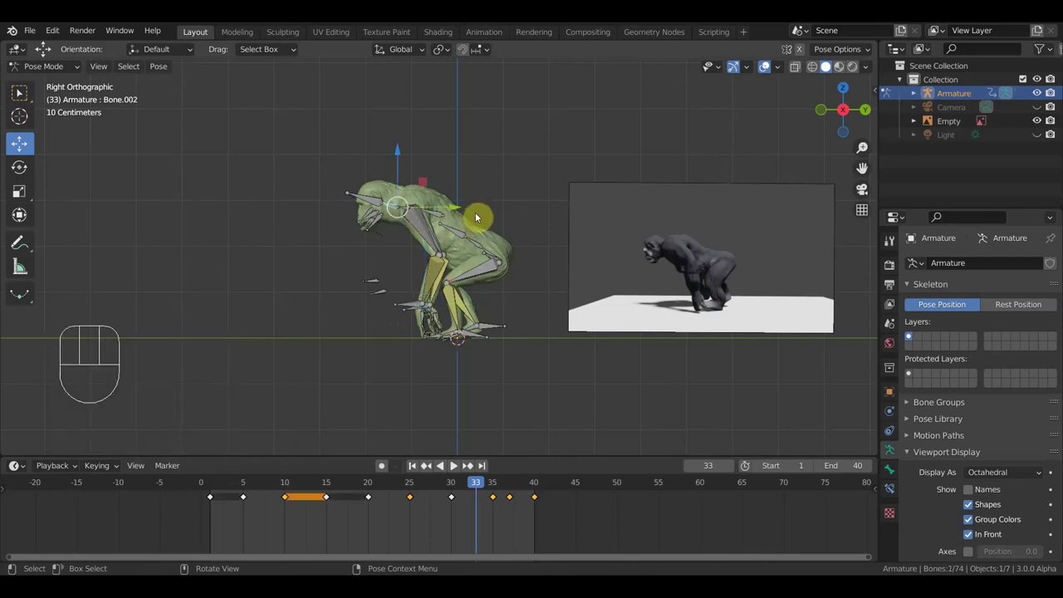
{"action": "key", "text": "r"}
{"action": "left_click", "coordinate": [470, 187]}
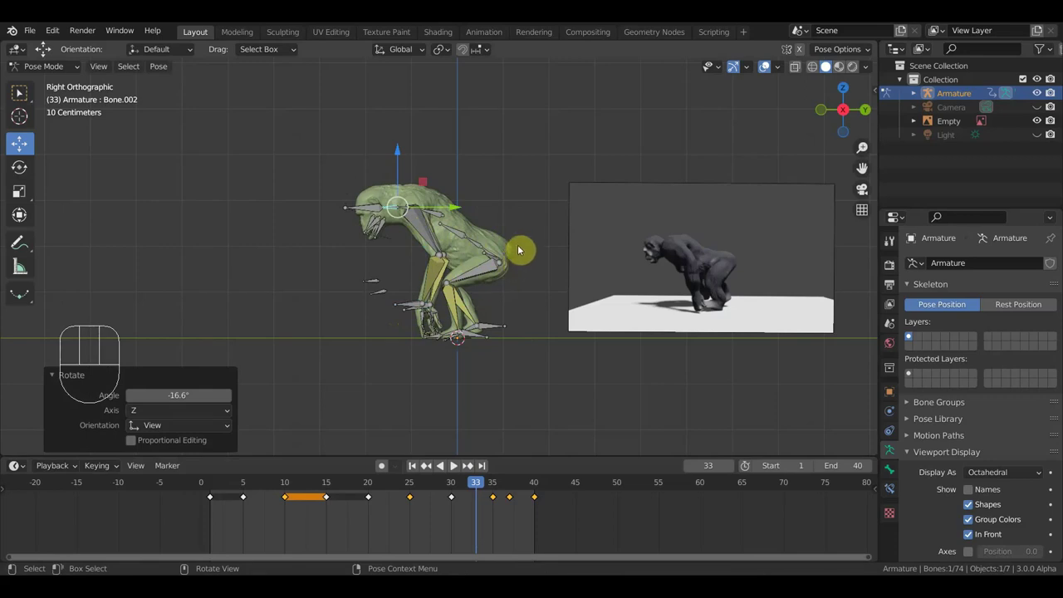
{"action": "key", "text": "a"}
{"action": "key", "text": "i"}
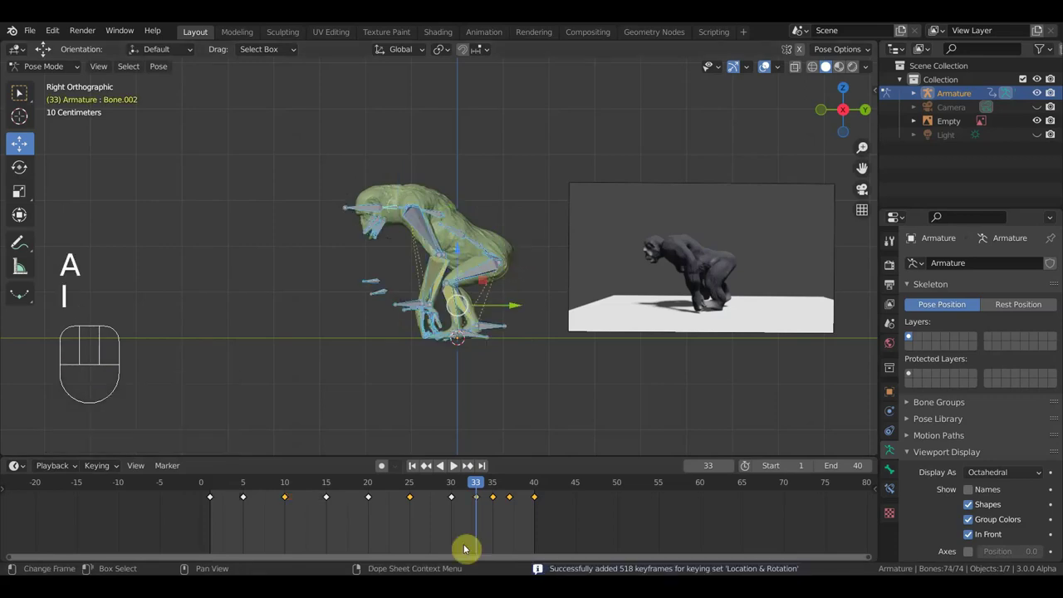
Step: Go back to frame 23 and lower all of the ape's bones about 0.35 m along Z
{"action": "left_click_drag", "start_coordinate": [484, 495], "coordinate": [429, 497]}
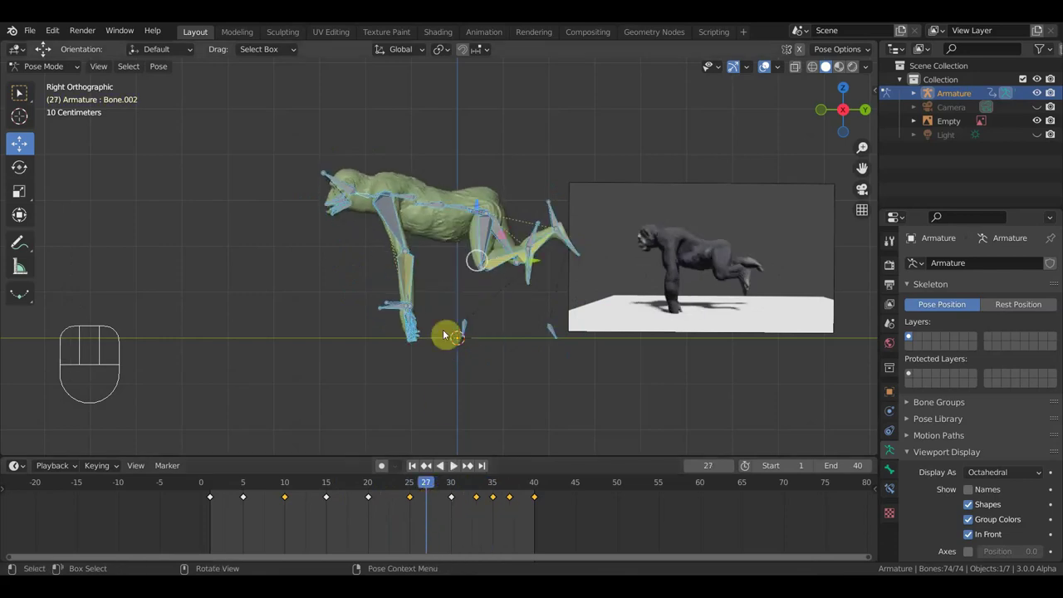
{"action": "key", "text": "space"}
{"action": "left_click", "coordinate": [429, 488]}
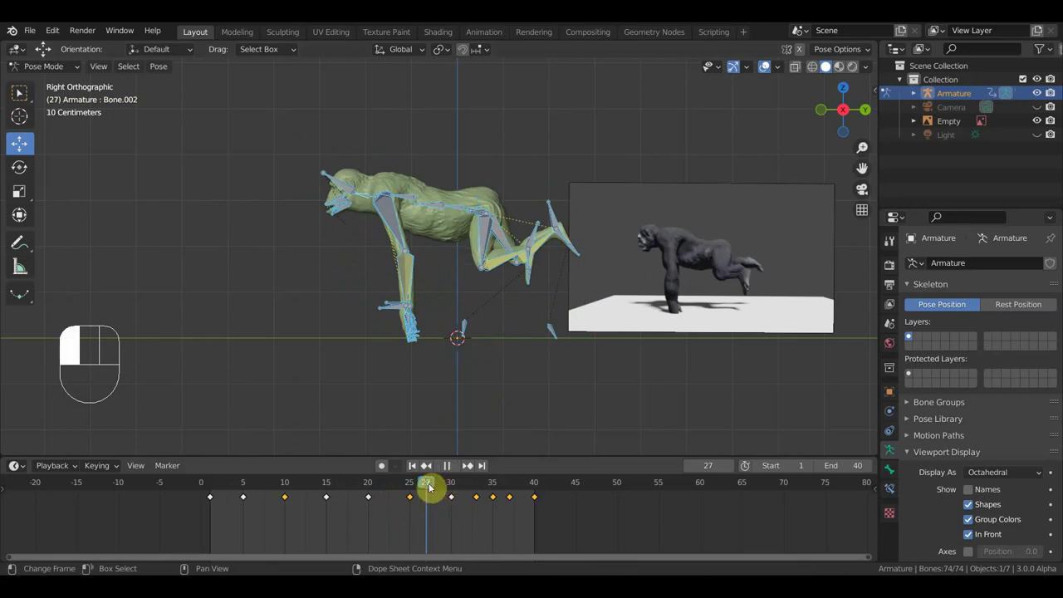
{"action": "left_click_drag", "start_coordinate": [431, 491], "coordinate": [391, 492]}
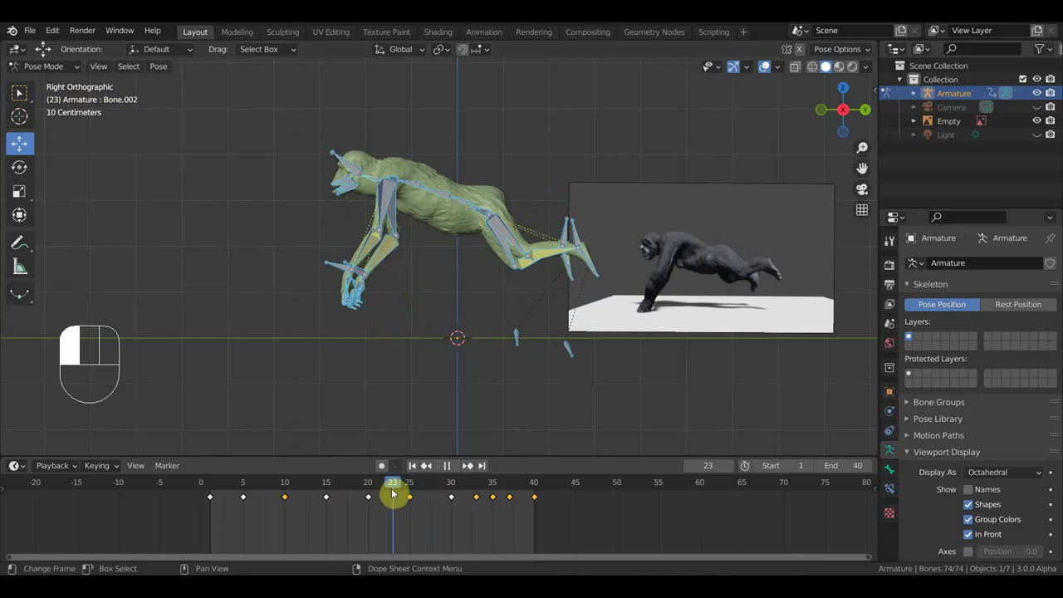
{"action": "mouse_move", "coordinate": [395, 492]}
{"action": "left_mouse_down"}
{"action": "mouse_move", "coordinate": [415, 451]}
{"action": "mouse_move", "coordinate": [394, 484]}
{"action": "mouse_move", "coordinate": [370, 488]}
{"action": "mouse_move", "coordinate": [411, 494]}
{"action": "mouse_move", "coordinate": [394, 496]}
{"action": "left_mouse_up"}
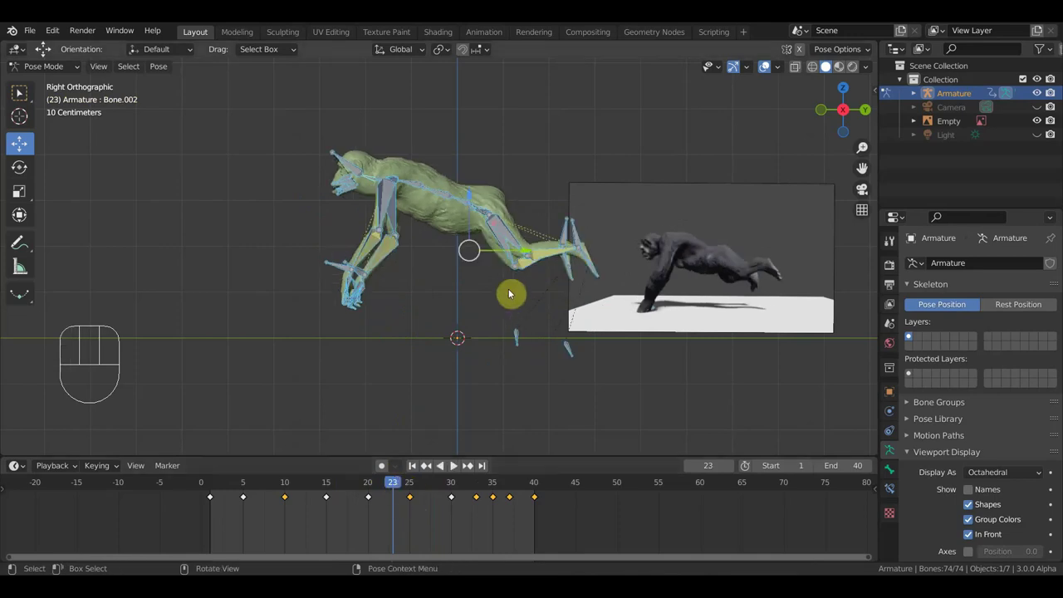
{"action": "left_click", "coordinate": [518, 246]}
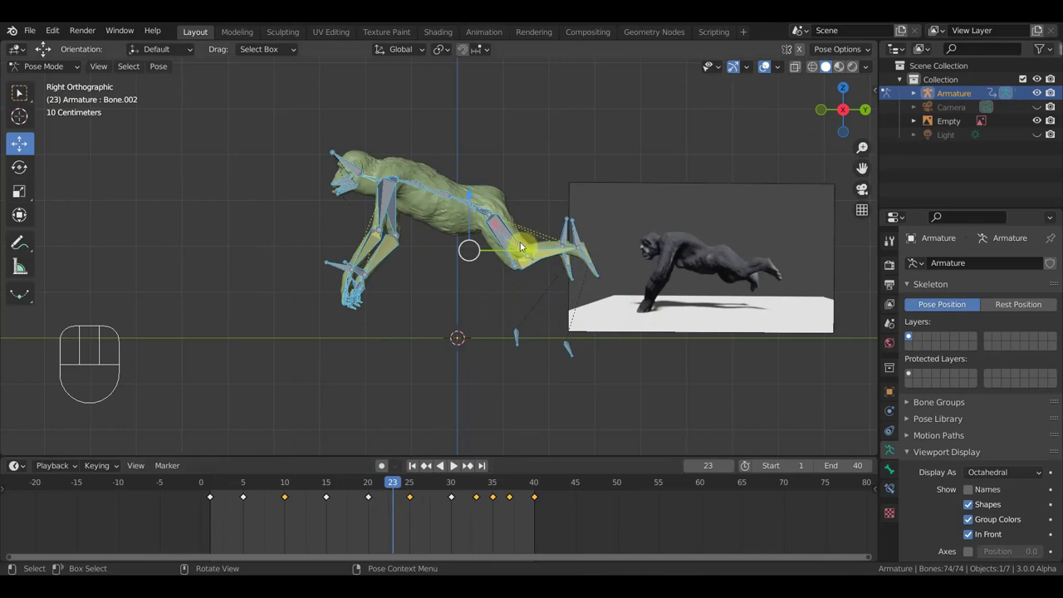
{"action": "left_click_drag", "start_coordinate": [470, 195], "coordinate": [471, 207]}
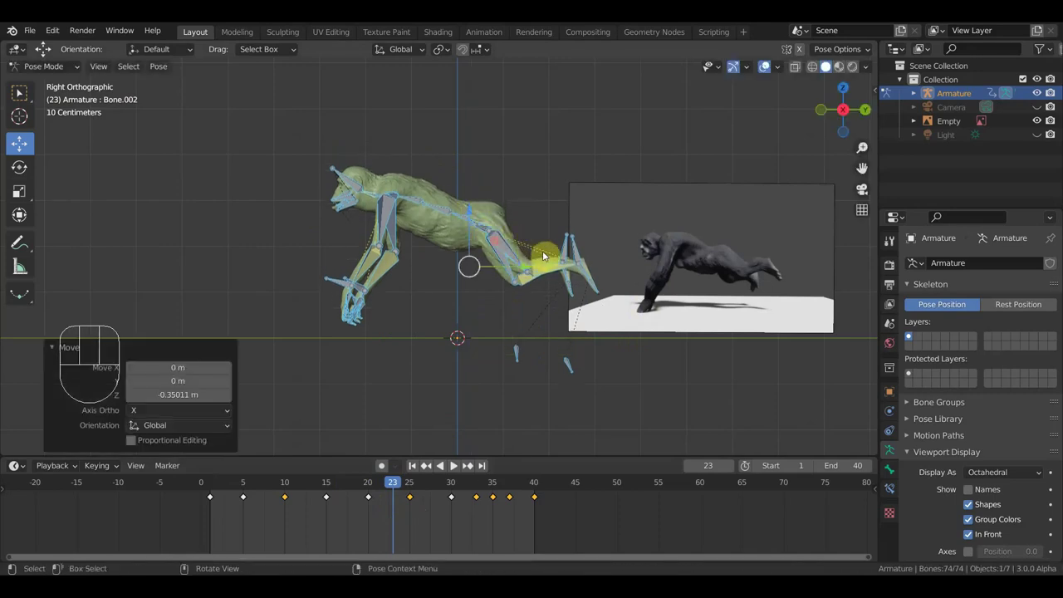
Step: Rotate the whole skeleton about -12.4° in the side view and raise it about 0.28 m
{"action": "key", "text": "r"}
{"action": "left_click", "coordinate": [465, 215]}
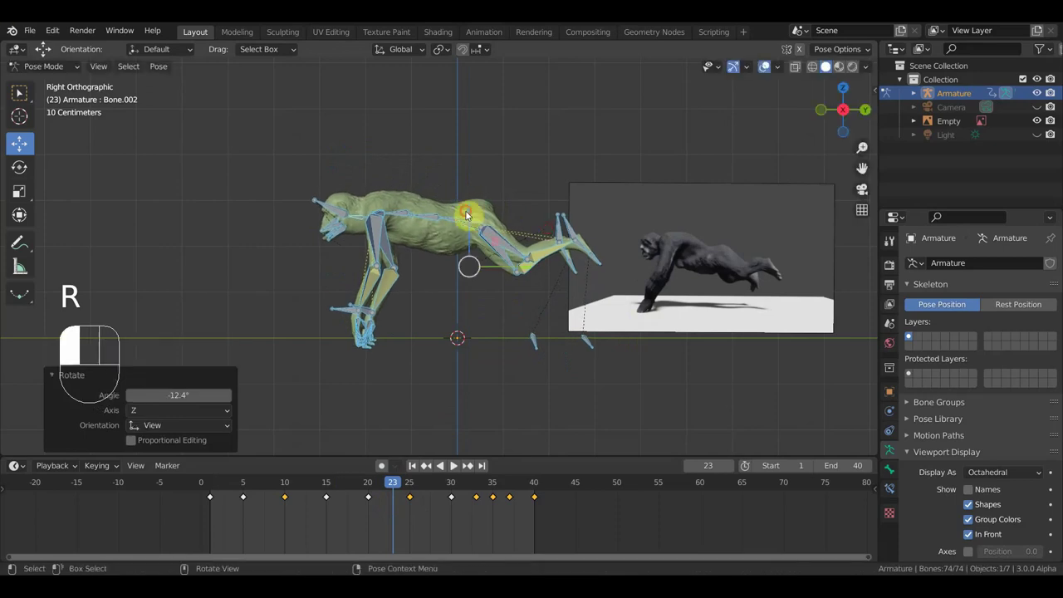
{"action": "left_click_drag", "start_coordinate": [465, 214], "coordinate": [466, 201]}
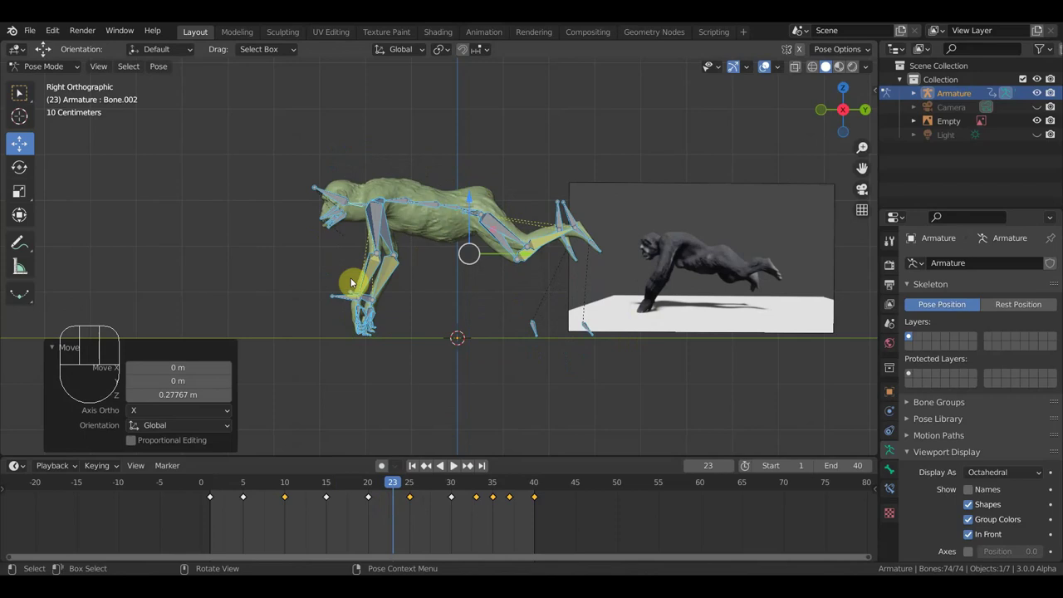
Step: Lower one hand control bone about 0.08 m, and move the other about -0.23 m along Y and -0.08 m along Z
{"action": "left_click", "coordinate": [344, 310]}
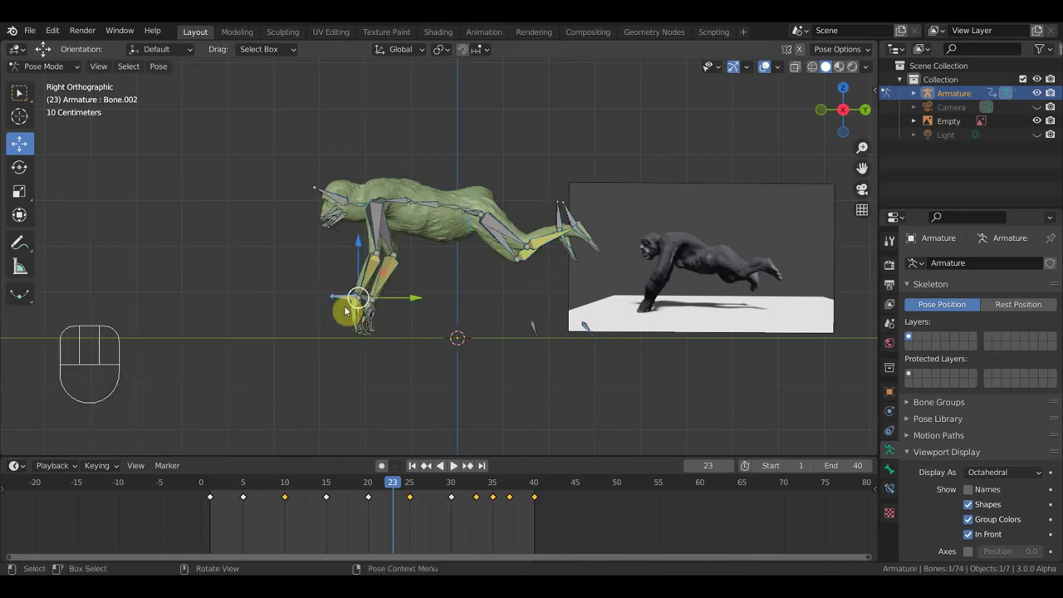
{"action": "key", "text": "g"}
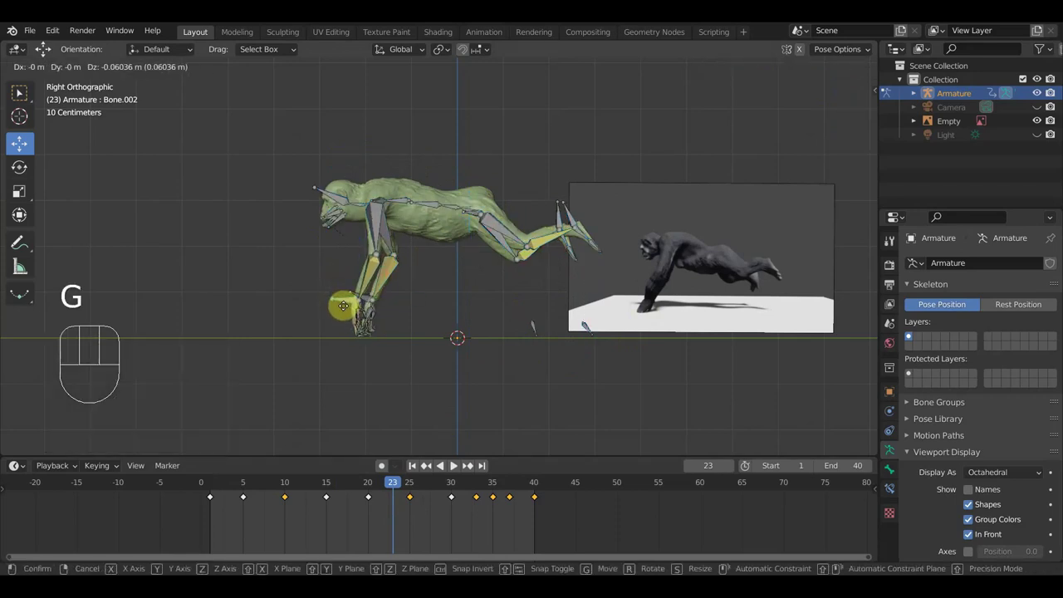
{"action": "left_click", "coordinate": [339, 307]}
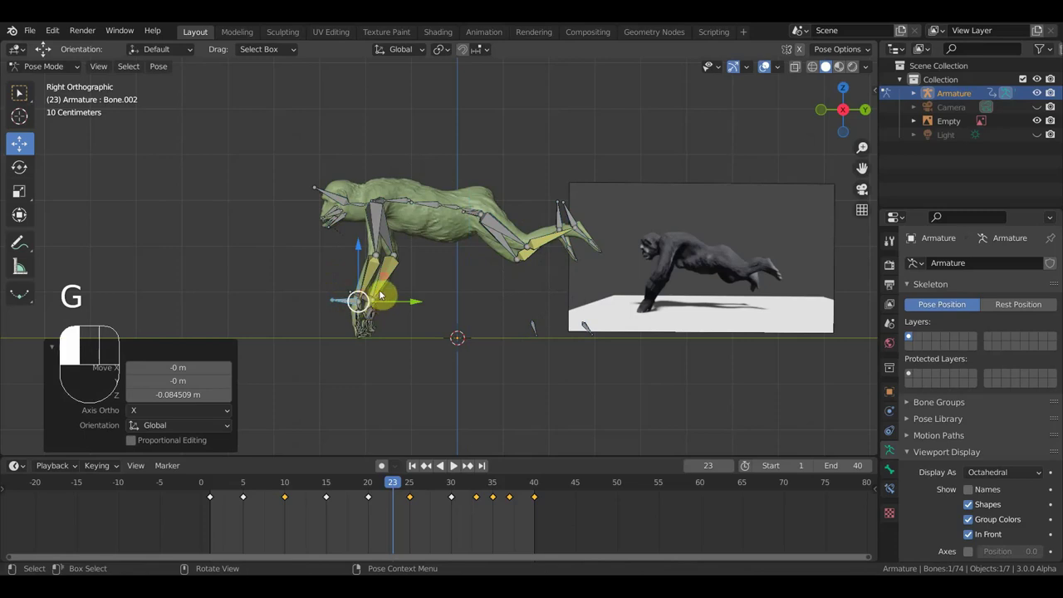
{"action": "left_click", "coordinate": [380, 295]}
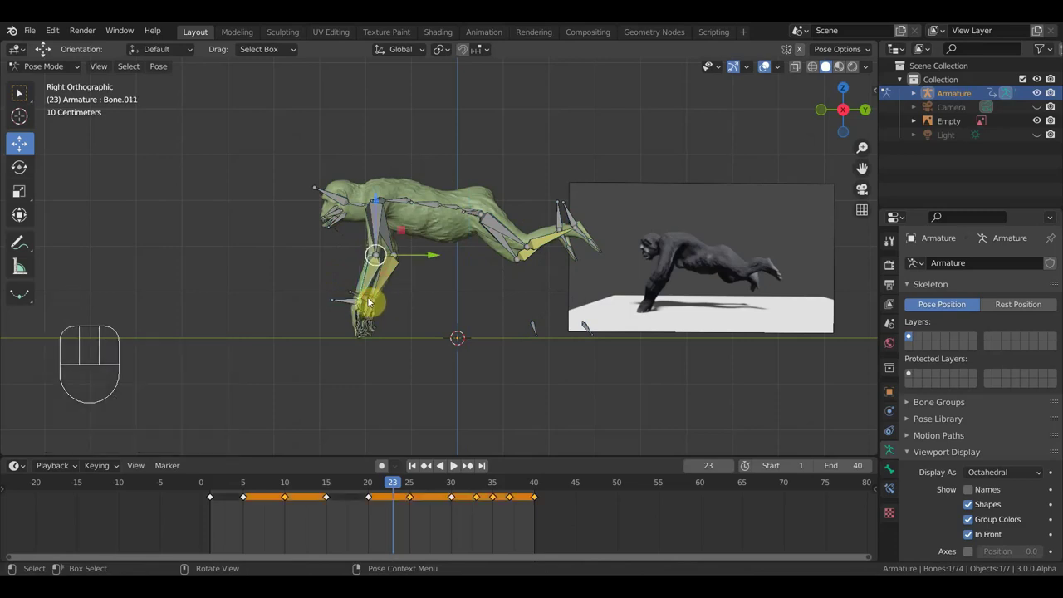
{"action": "left_click", "coordinate": [415, 299]}
{"action": "key", "text": "g"}
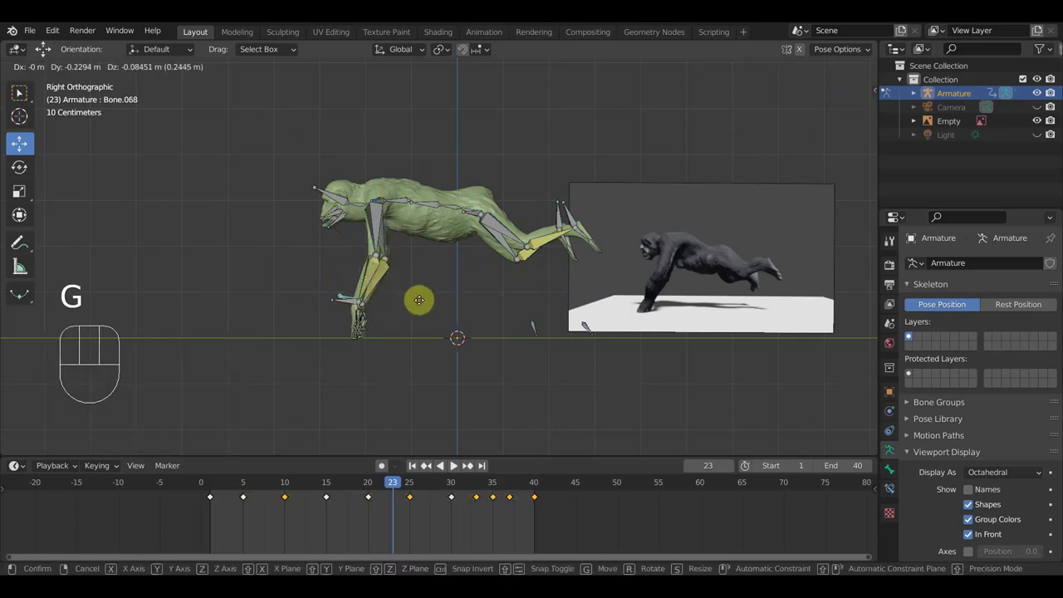
{"action": "left_click", "coordinate": [419, 299]}
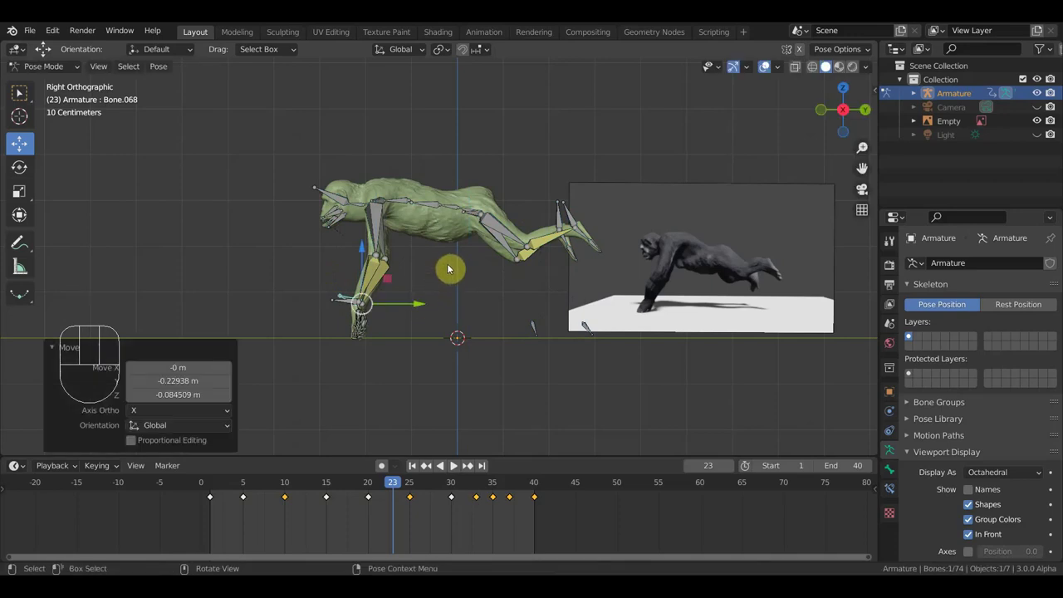
Step: Raise the upper spine bone about 0.08 m along Z and keyframe all bones at frame 23
{"action": "left_click", "coordinate": [401, 200]}
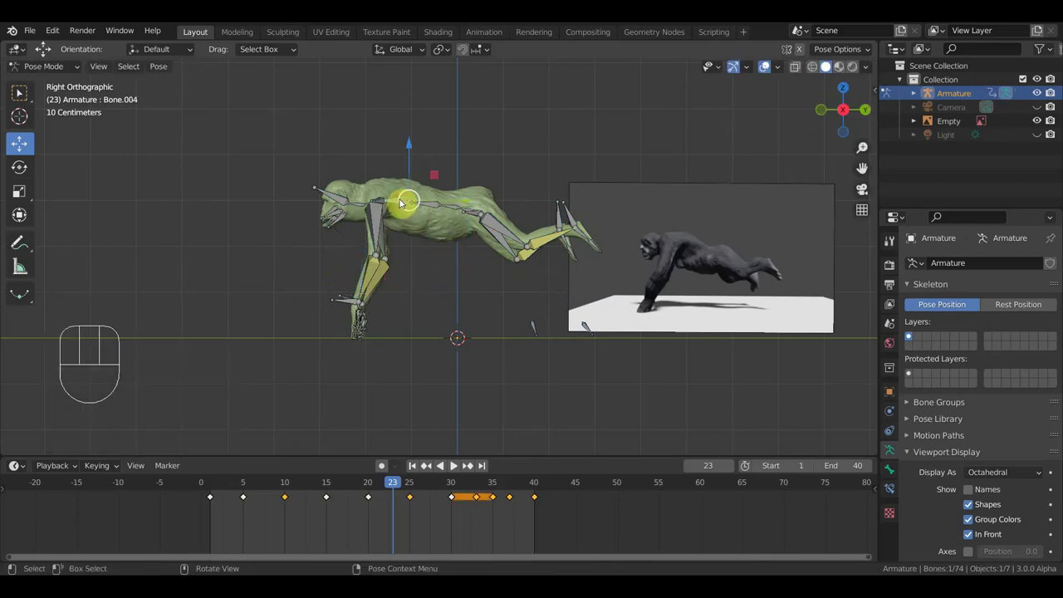
{"action": "key", "text": "g"}
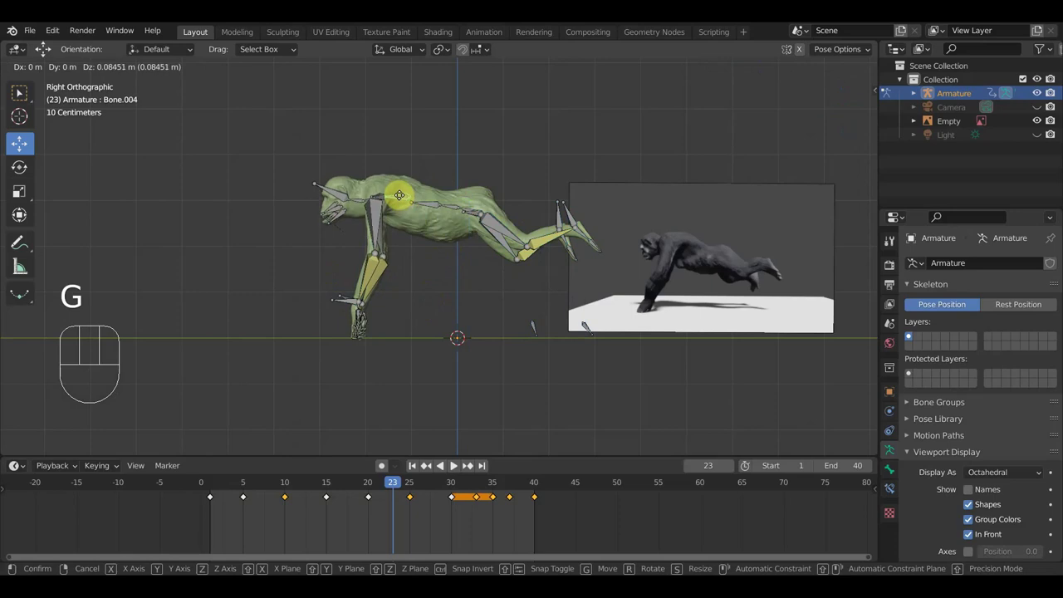
{"action": "left_click", "coordinate": [398, 197]}
{"action": "key", "text": "a"}
{"action": "key", "text": "i"}
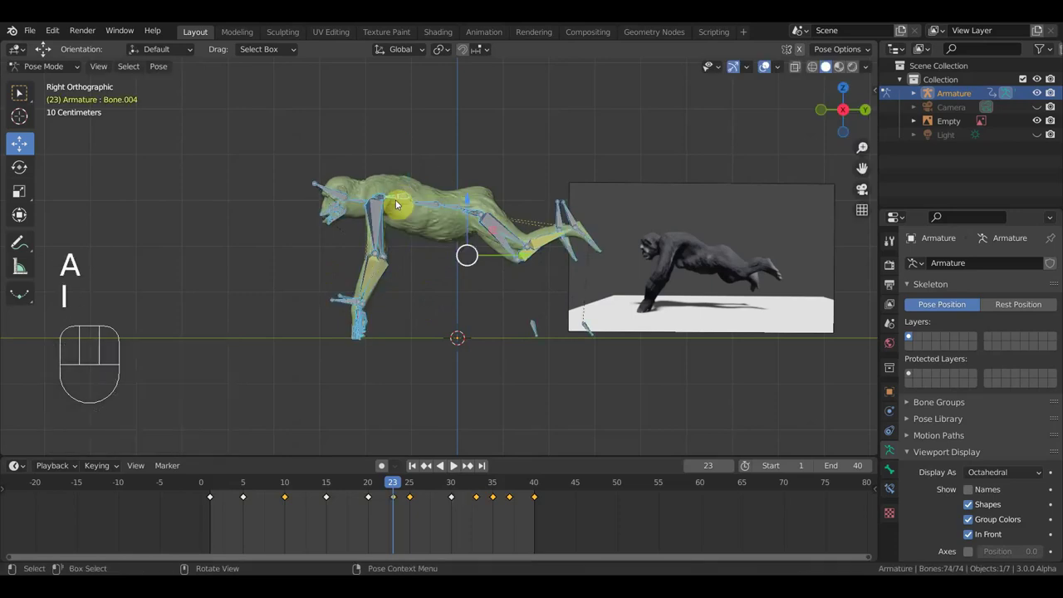
Step: Go to frame 18 and rotate one foot's control bone about 24.6° in the side view to flatten the foot
{"action": "left_click_drag", "start_coordinate": [399, 488], "coordinate": [348, 499]}
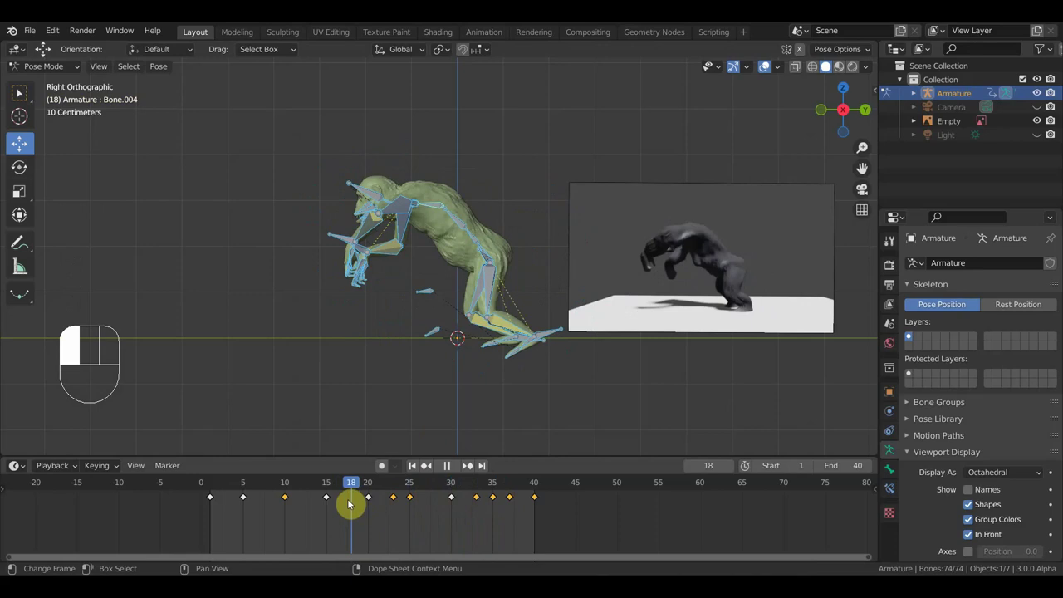
{"action": "left_click_drag", "start_coordinate": [349, 502], "coordinate": [349, 502]}
{"action": "left_click", "coordinate": [432, 341]}
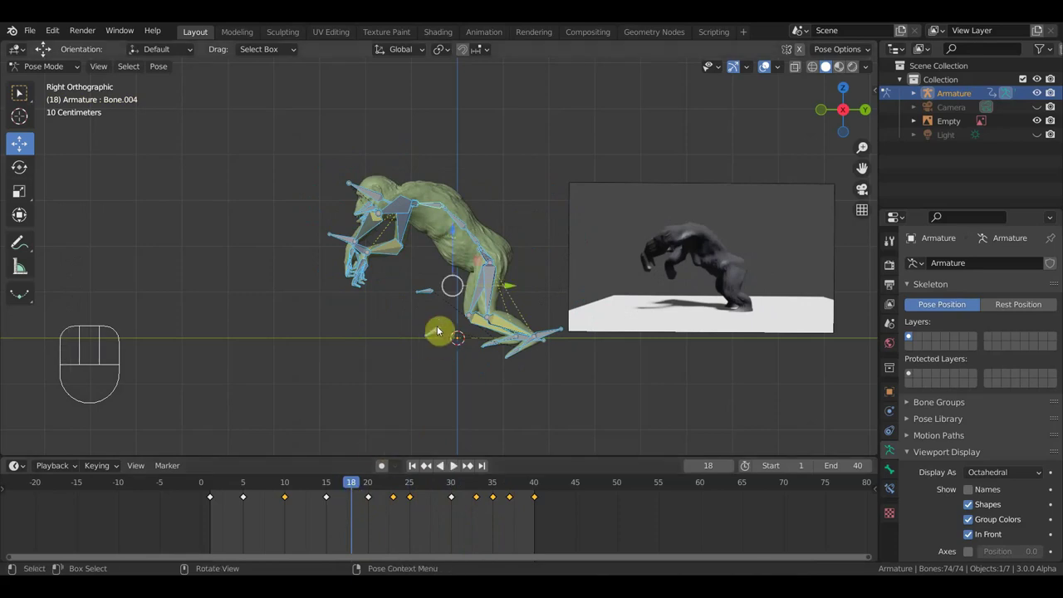
{"action": "key", "text": "KP_3"}
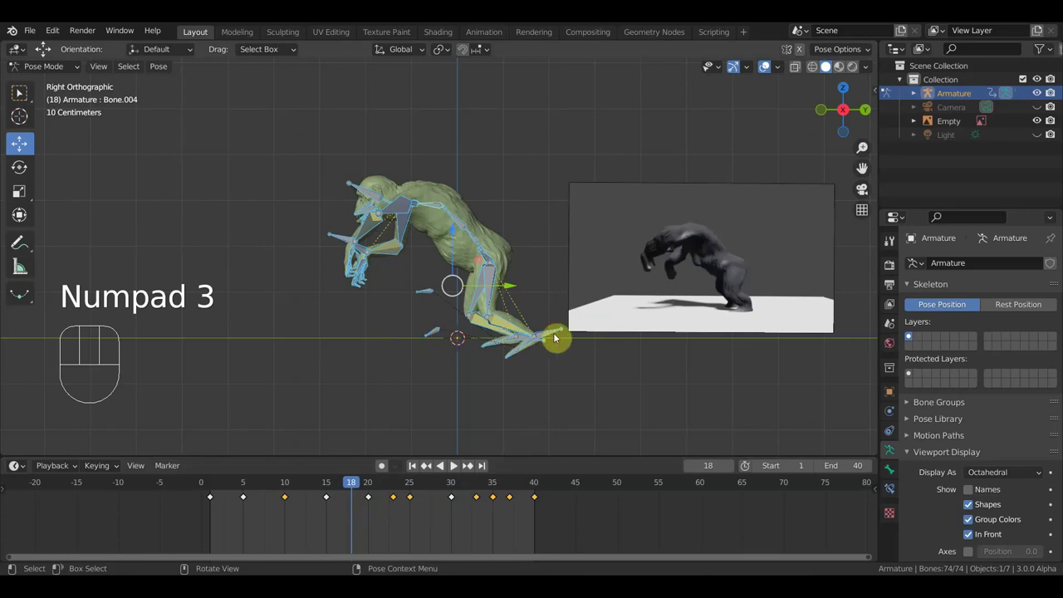
{"action": "left_click", "coordinate": [570, 333]}
{"action": "key", "text": "r"}
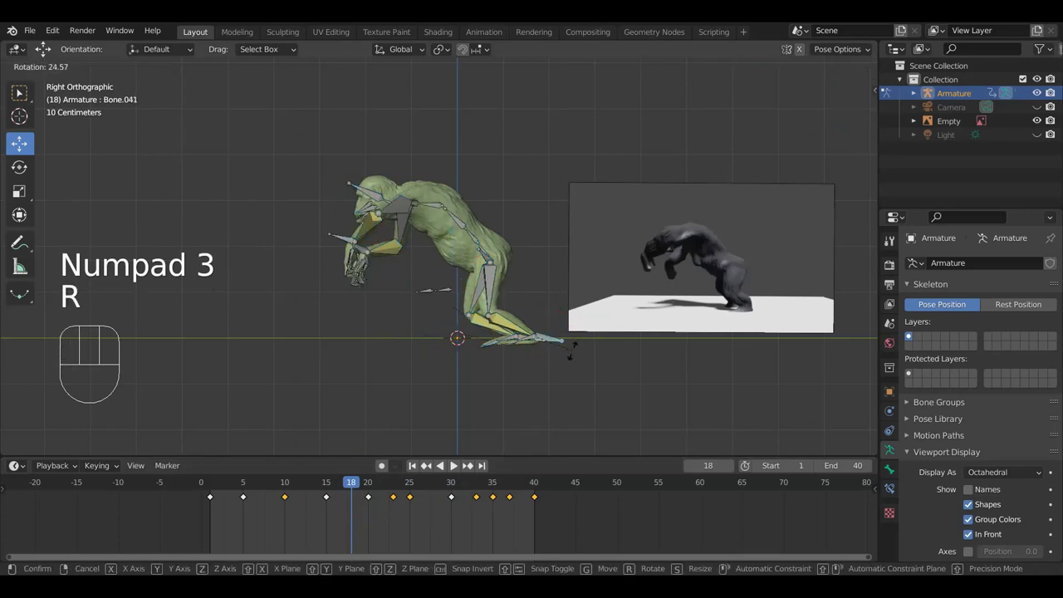
{"action": "left_click", "coordinate": [572, 352]}
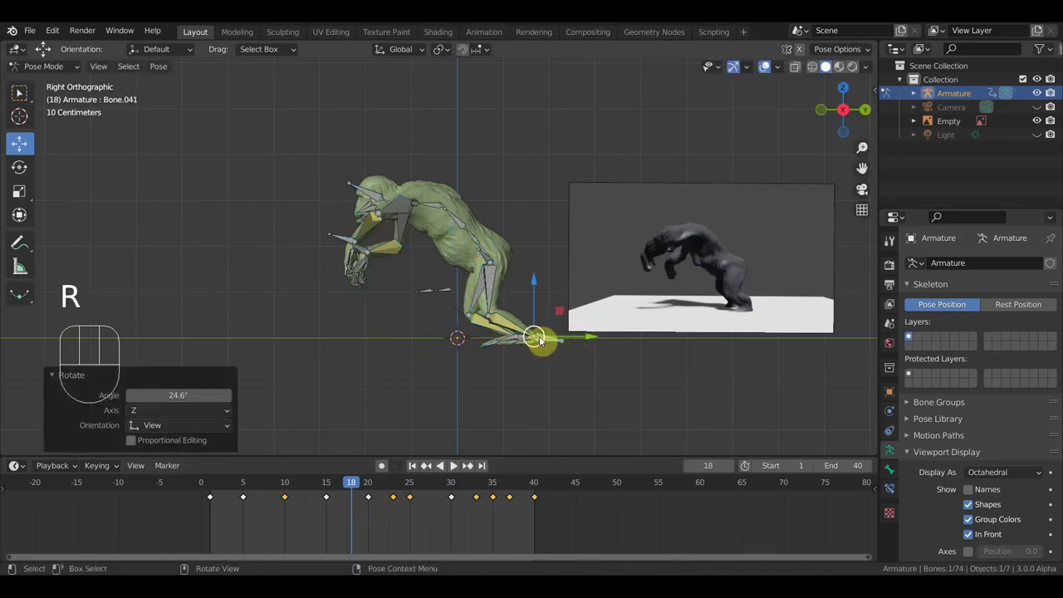
Step: Rotate the other foot's control bone about 3.7° in the side view
{"action": "middle_click_drag", "start_coordinate": [546, 335], "coordinate": [453, 382]}
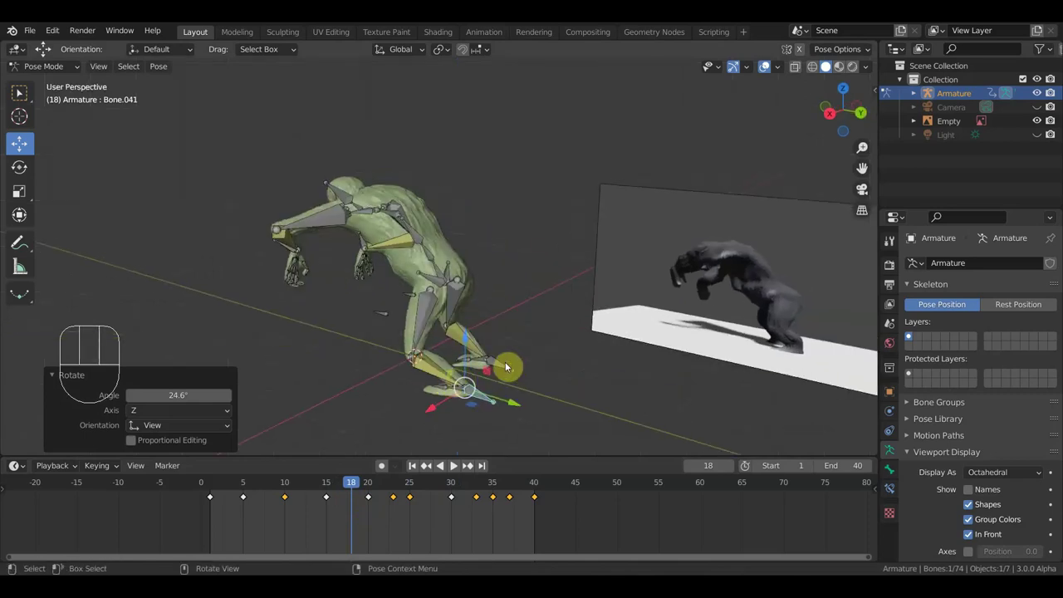
{"action": "left_click", "coordinate": [505, 361]}
{"action": "key", "text": "KP_3"}
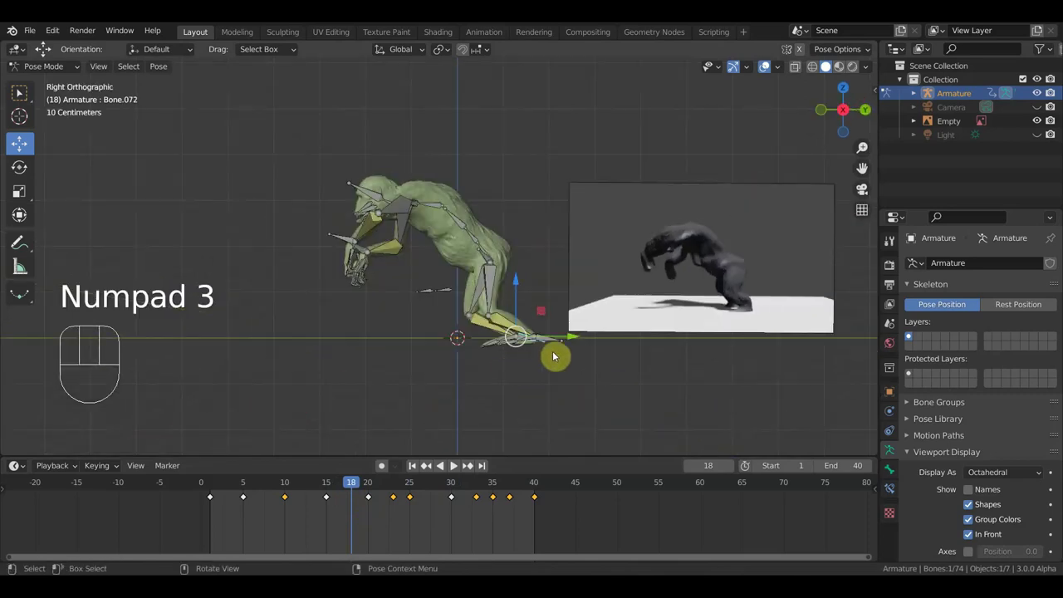
{"action": "key", "text": "r"}
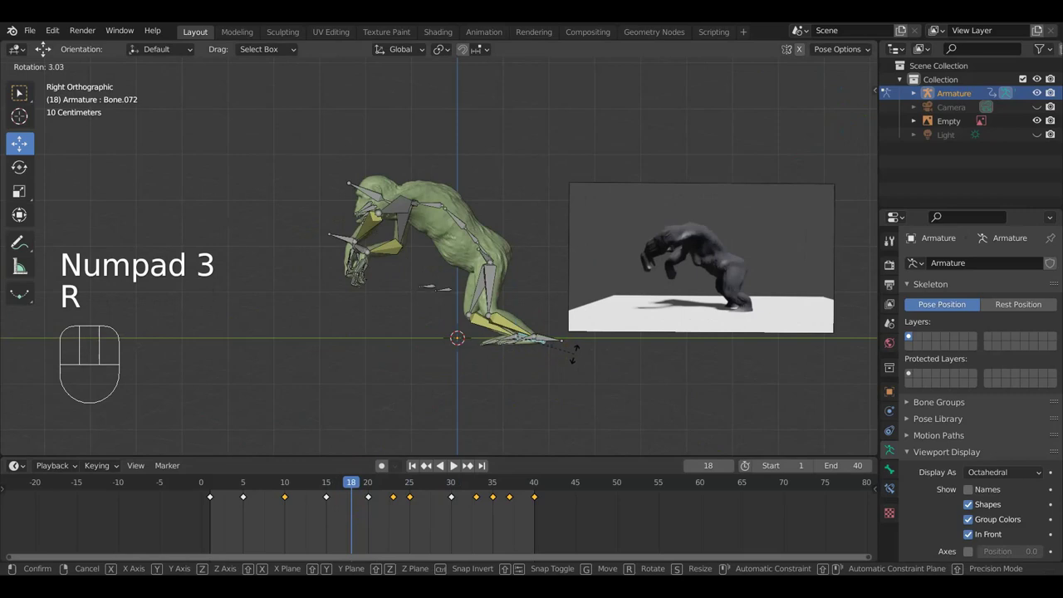
{"action": "left_click", "coordinate": [573, 356]}
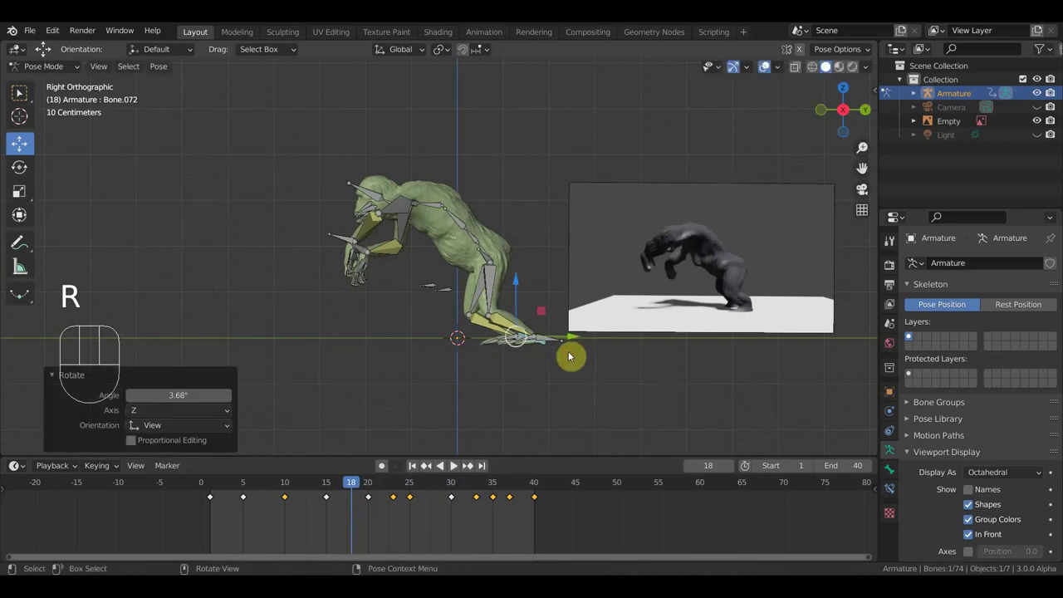
Step: Raise both foot control bones slightly so the feet rest on the ground line
{"action": "key", "text": "g"}
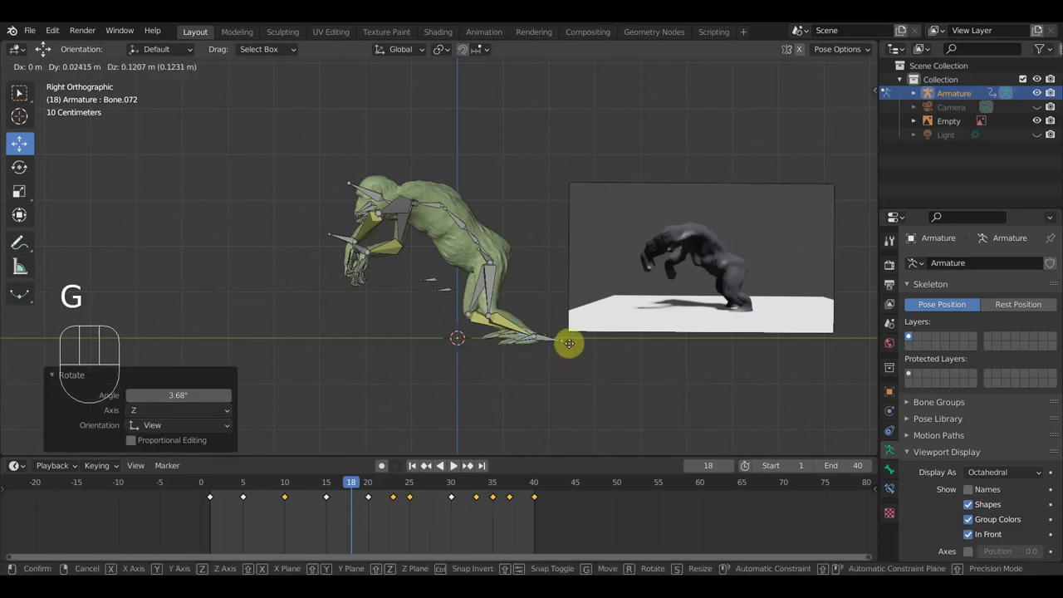
{"action": "left_click", "coordinate": [567, 341]}
{"action": "key", "text": "g"}
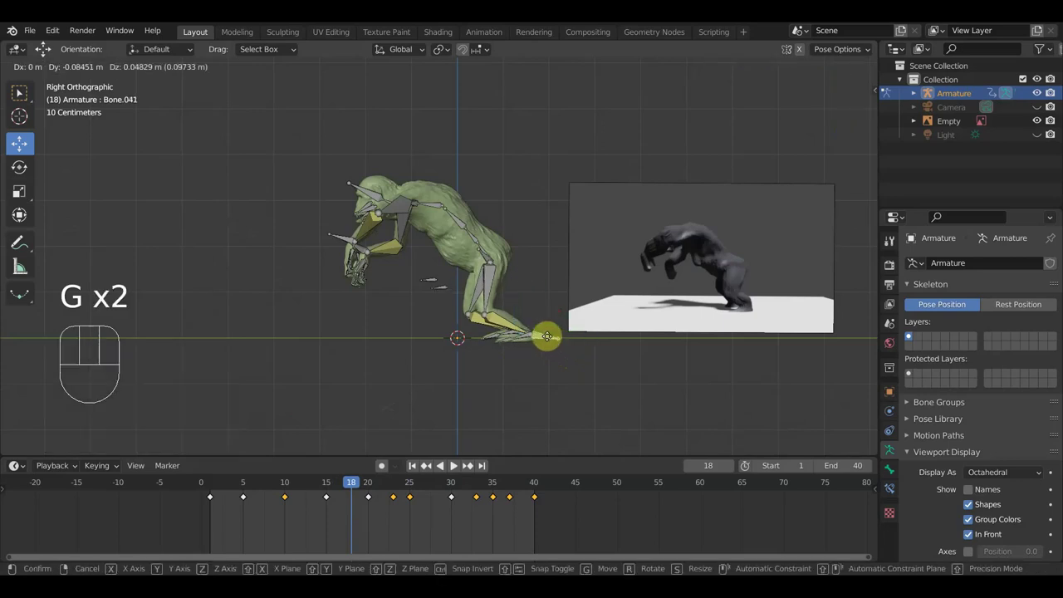
{"action": "left_click", "coordinate": [540, 334]}
Step: Move the pelvis root bone about 0.11 m along Y and 0.43 m along Z, and keyframe all bones at frame 18
{"action": "middle_click_drag", "start_coordinate": [485, 257], "coordinate": [413, 255]}
{"action": "left_click", "coordinate": [417, 257]}
{"action": "key", "text": "KP_3"}
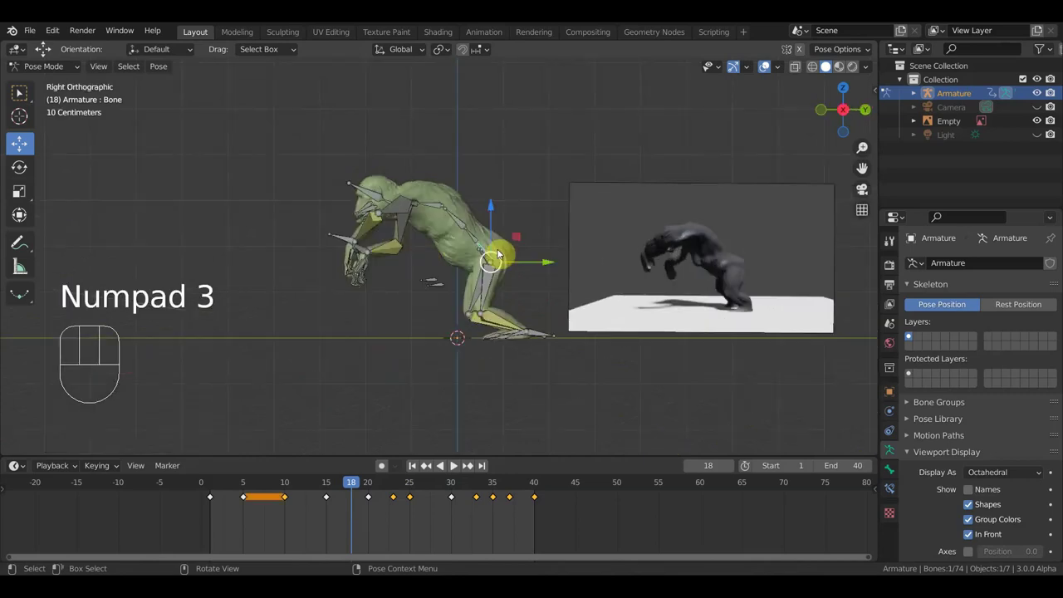
{"action": "key", "text": "g"}
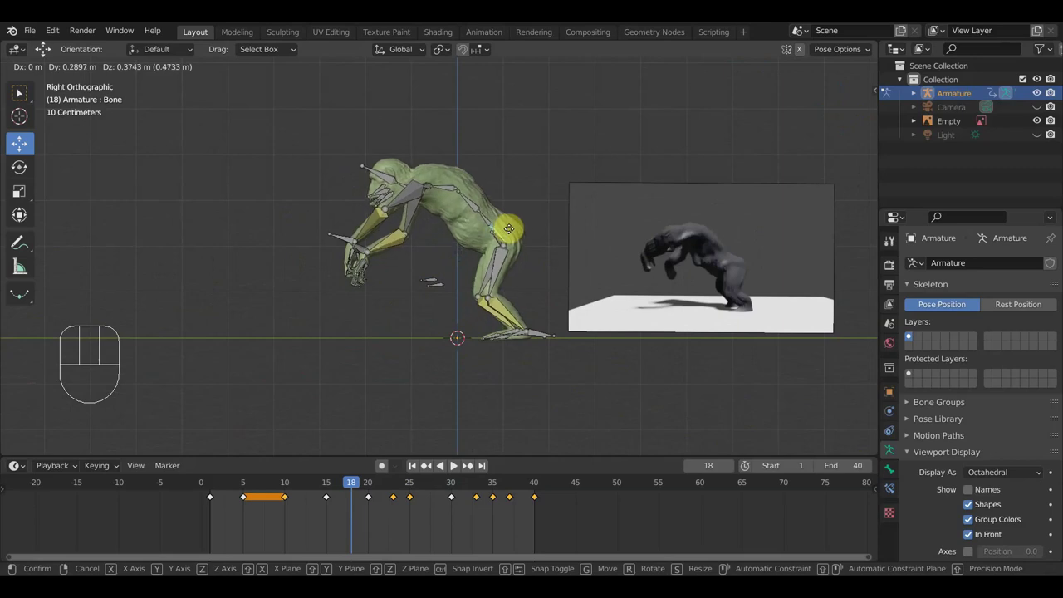
{"action": "left_click", "coordinate": [502, 230]}
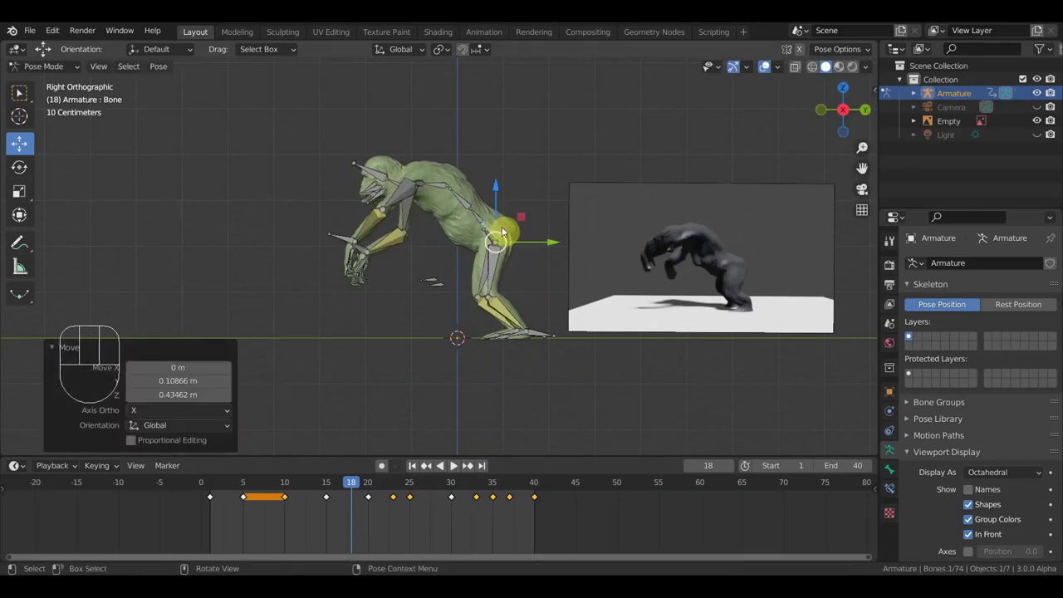
{"action": "key", "text": "a"}
{"action": "key", "text": "i"}
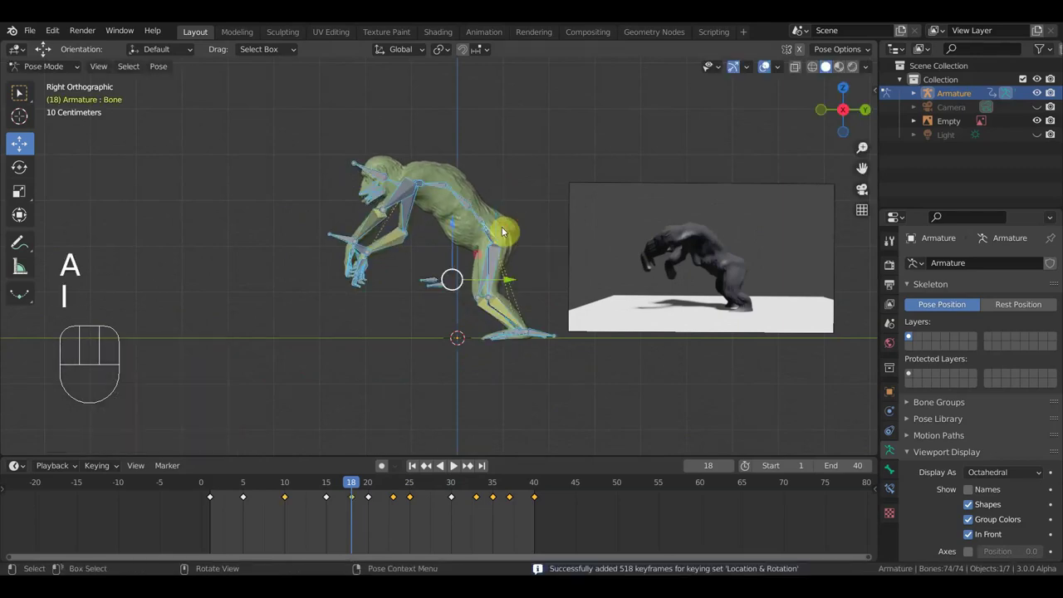
Step: Play the run cycle and compare the ape's motion with the reference footage
{"action": "key", "text": "space"}
{"action": "key", "text": "space"}
{"action": "key", "text": "space"}
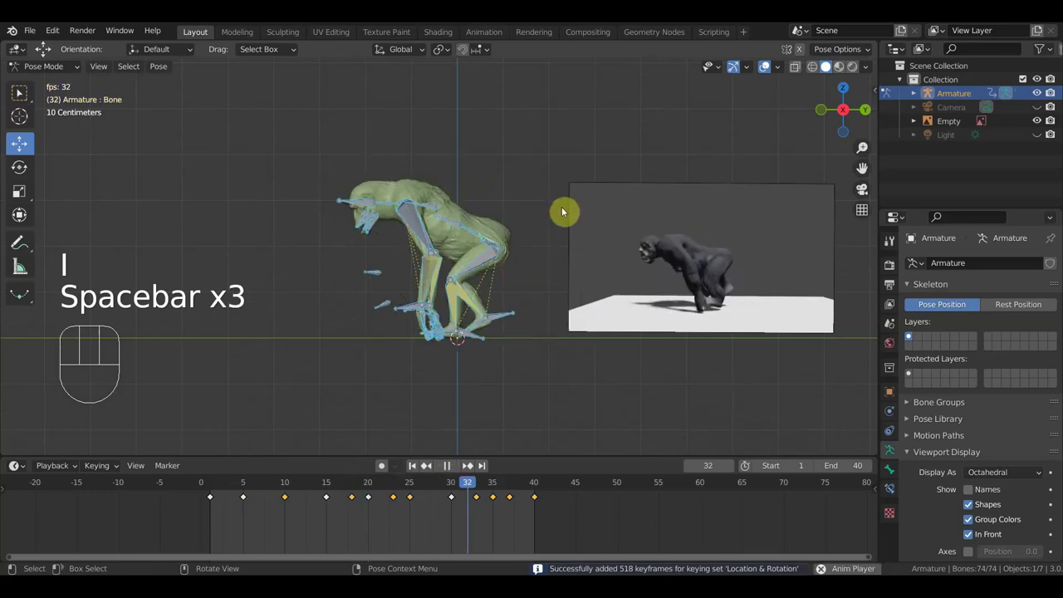
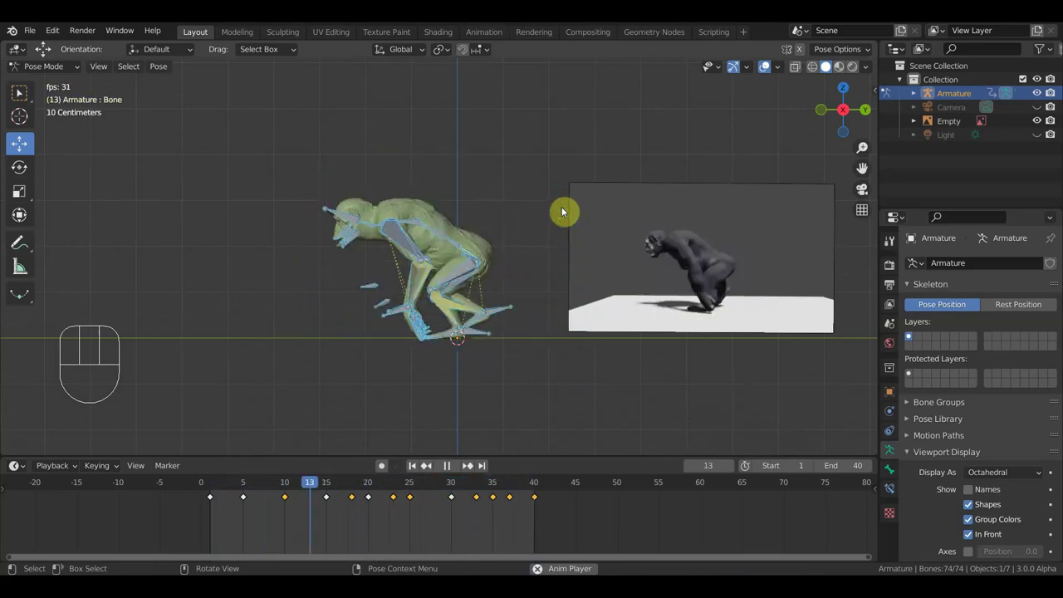
{"action": "key", "text": "space"}
Step: Try deleting the keyframes at frame 25
{"action": "mouse_move", "coordinate": [403, 487]}
{"action": "left_mouse_down"}
{"action": "mouse_move", "coordinate": [361, 489]}
{"action": "mouse_move", "coordinate": [426, 488]}
{"action": "mouse_move", "coordinate": [380, 488]}
{"action": "mouse_move", "coordinate": [410, 494]}
{"action": "left_mouse_up"}
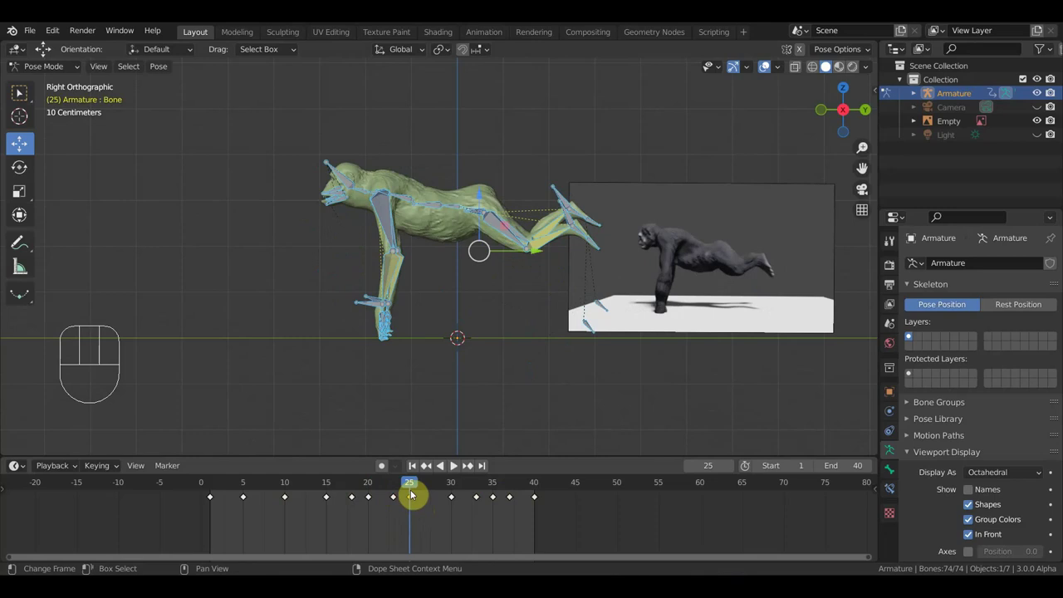
{"action": "key", "text": "Delete"}
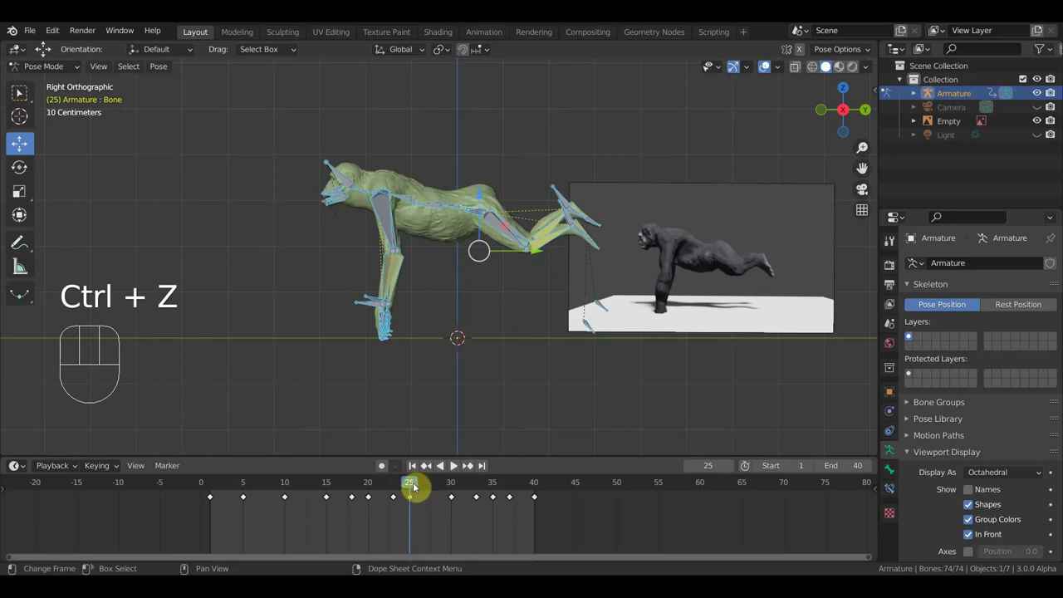
Step: Copy the frame 23 keyframes of the head, neck and upper back bones to frame 25
{"action": "left_click_drag", "start_coordinate": [408, 483], "coordinate": [396, 487]}
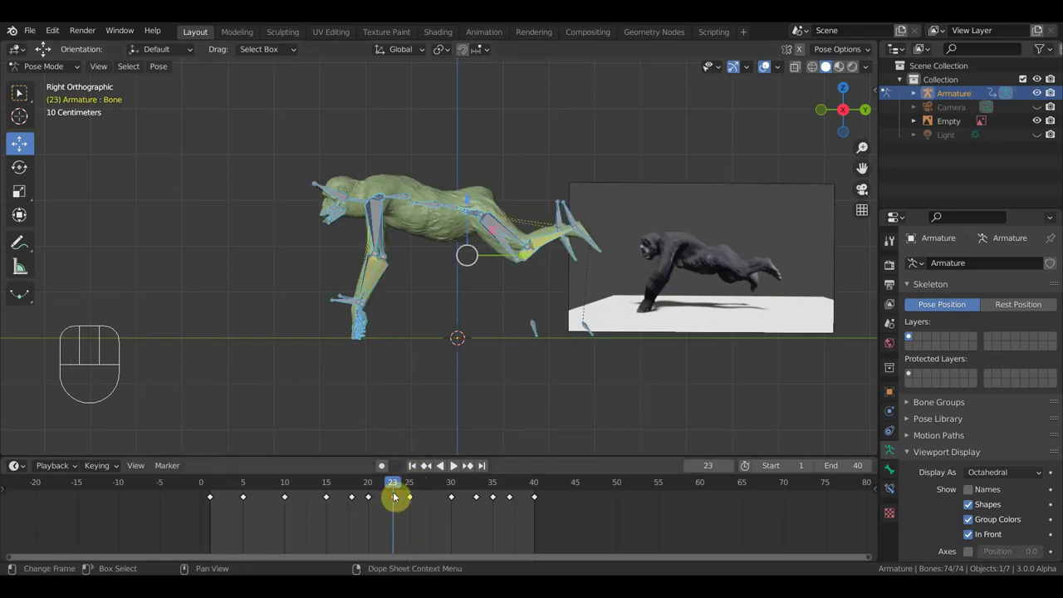
{"action": "left_click_drag", "start_coordinate": [301, 149], "coordinate": [353, 247]}
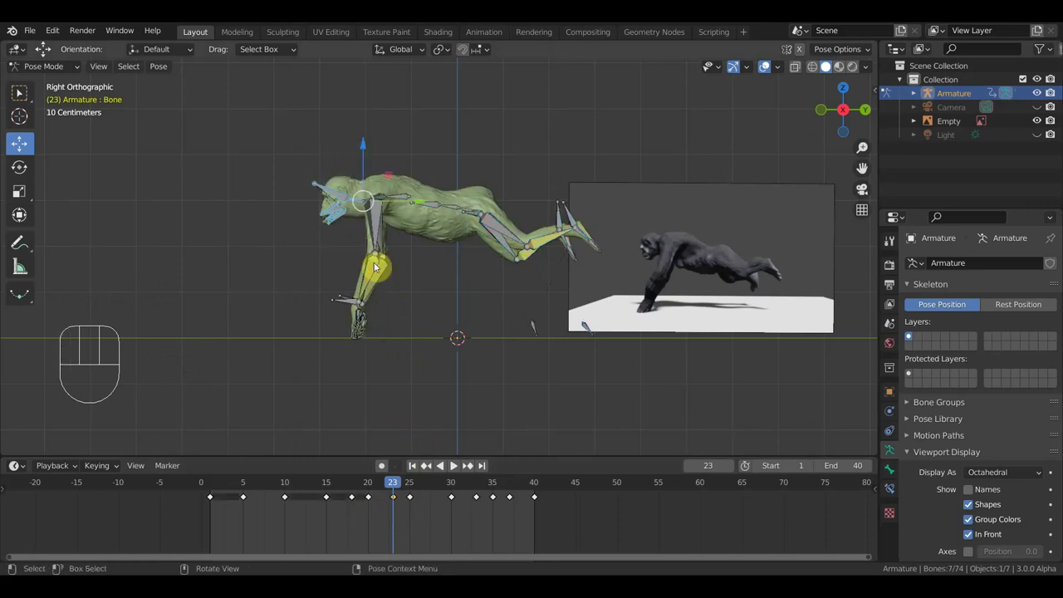
{"action": "left_click", "coordinate": [411, 194], "text": "shift"}
{"action": "middle_click_drag", "start_coordinate": [413, 192], "coordinate": [328, 237]}
{"action": "left_click", "coordinate": [327, 235], "text": "shift"}
{"action": "key", "text": "KP_3"}
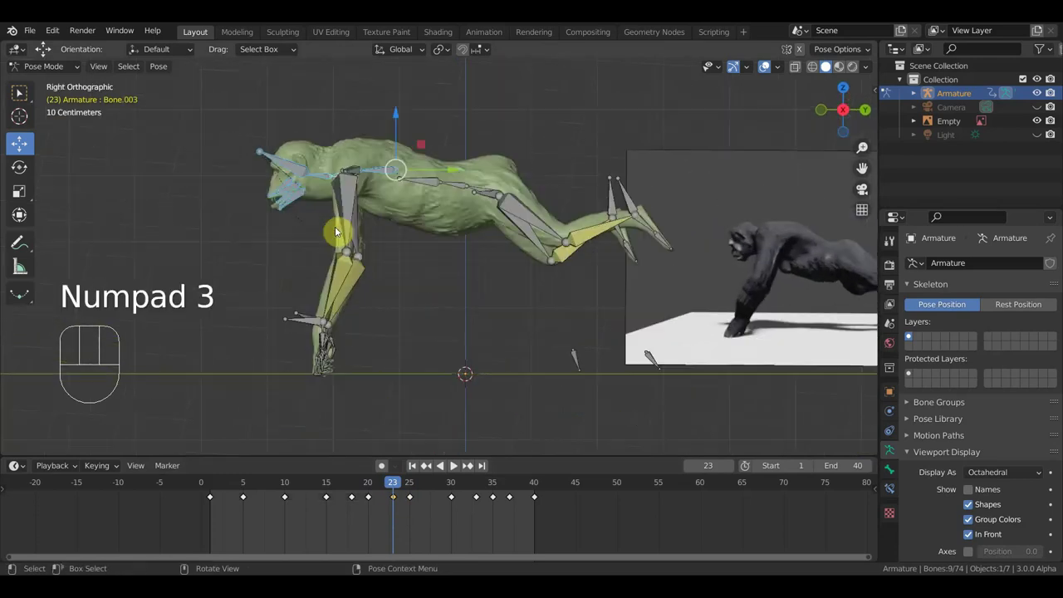
{"action": "key", "text": "shift+d"}
{"action": "left_click", "coordinate": [411, 510]}
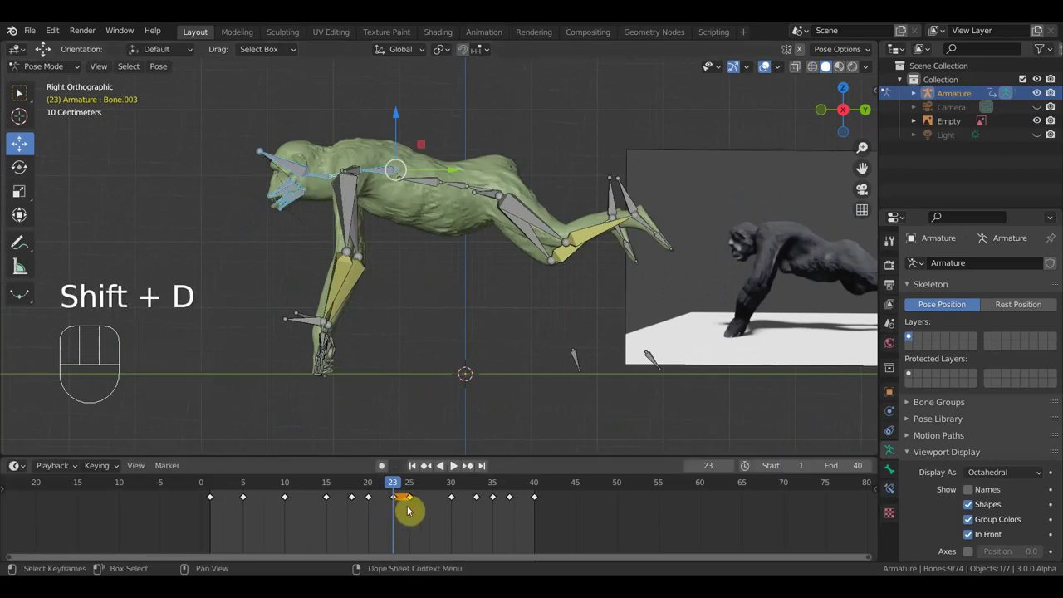
Step: Replay the cycle from frame 20 to check the head and upper body motion
{"action": "left_click_drag", "start_coordinate": [398, 487], "coordinate": [373, 490]}
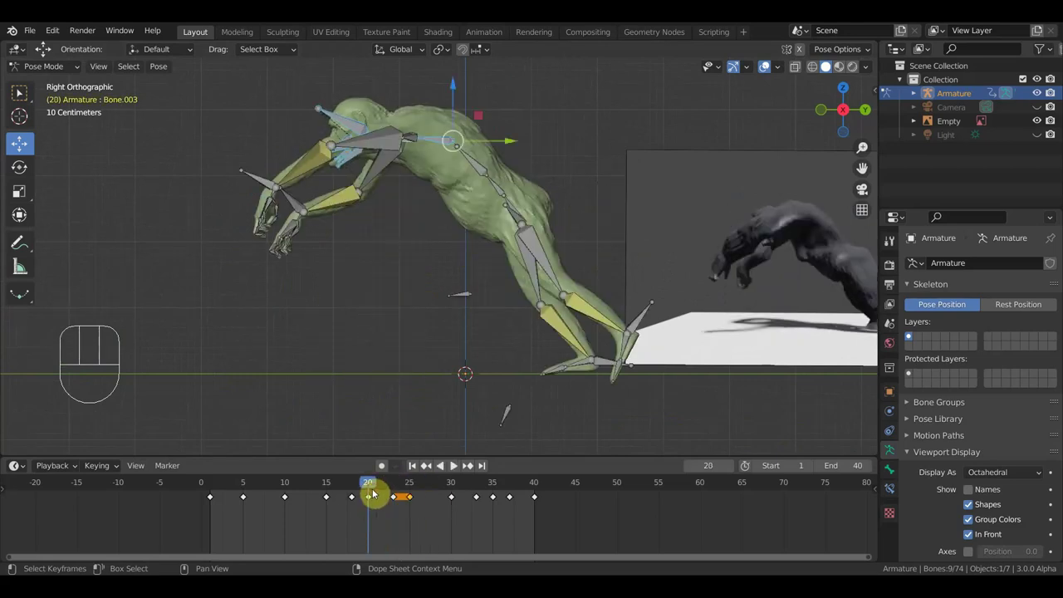
{"action": "key", "text": "space"}
{"action": "scroll", "coordinate": [474, 290], "scroll_direction": "down", "scroll_amount": 2}
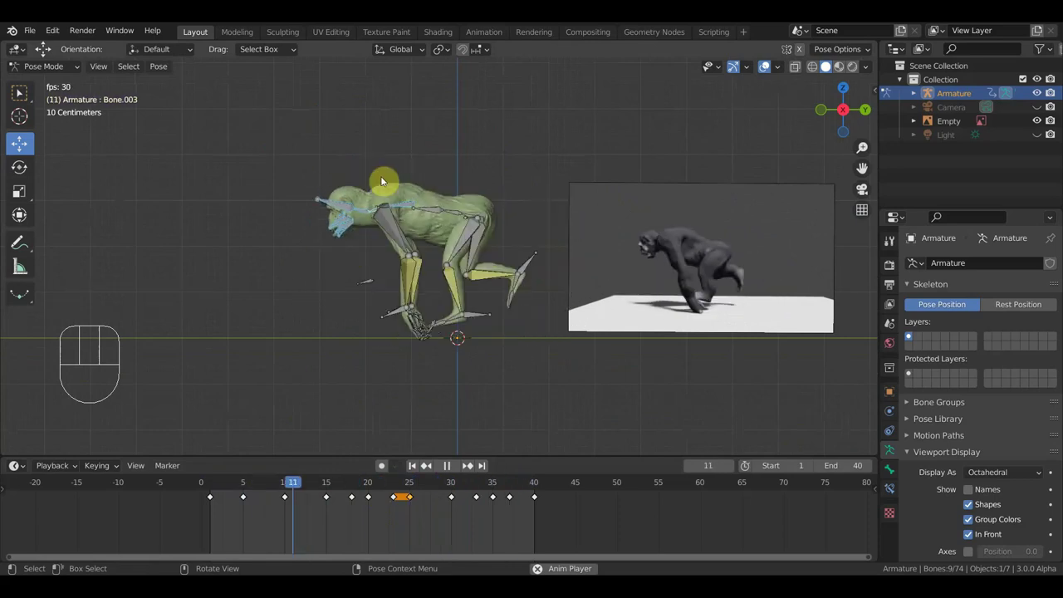
{"action": "key", "text": "space"}
Step: At frame 28, rotate the forward foot's control bone about -20.8° and move it about -0.08 m along Y and -0.11 m along Z
{"action": "left_click", "coordinate": [428, 490]}
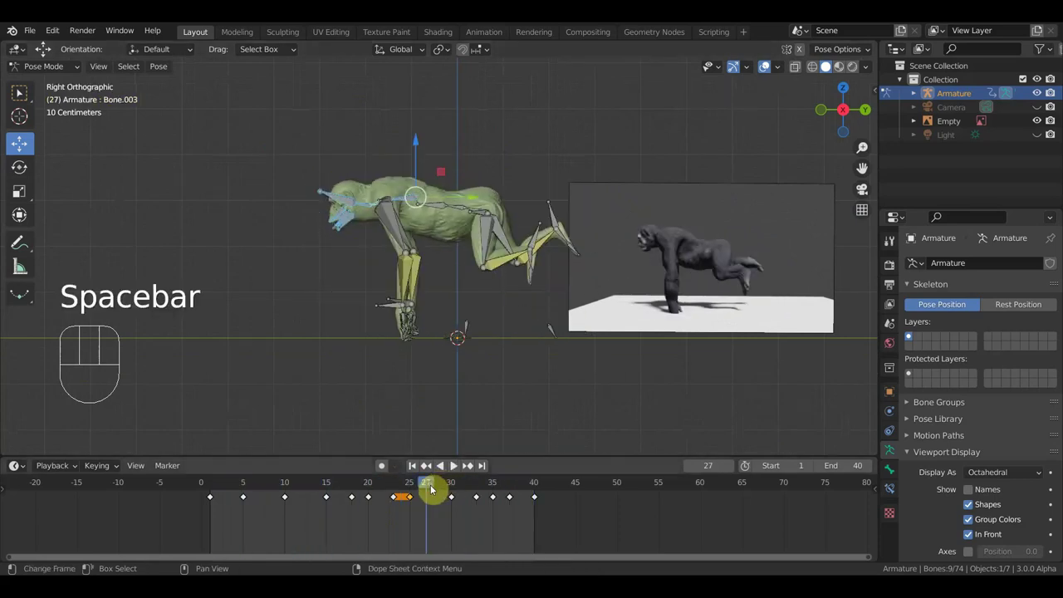
{"action": "mouse_move", "coordinate": [434, 486]}
{"action": "left_mouse_down"}
{"action": "mouse_move", "coordinate": [410, 487]}
{"action": "mouse_move", "coordinate": [453, 494]}
{"action": "mouse_move", "coordinate": [433, 494]}
{"action": "left_mouse_up"}
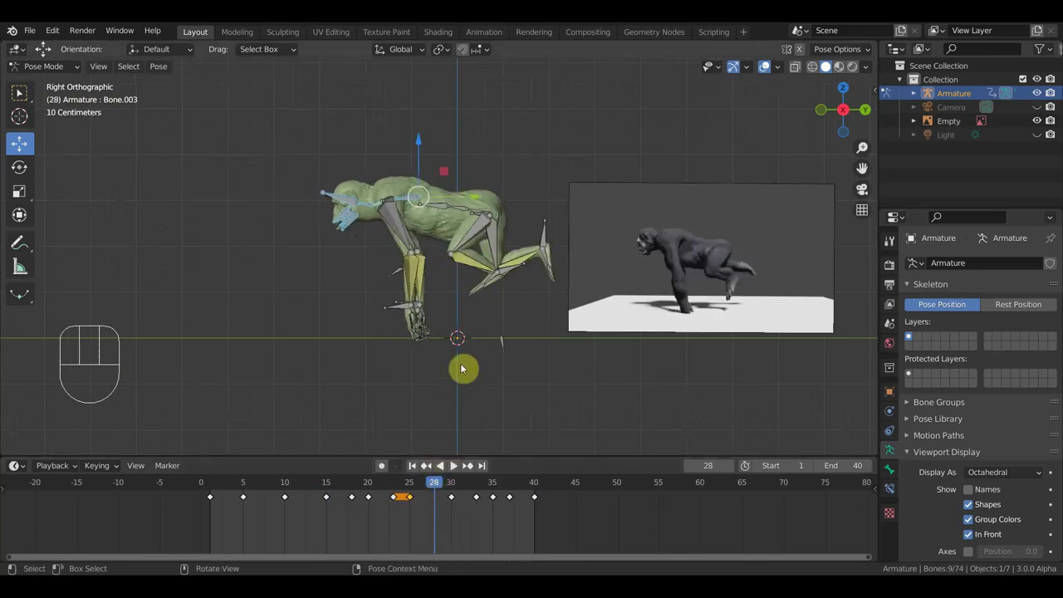
{"action": "left_click", "coordinate": [514, 272]}
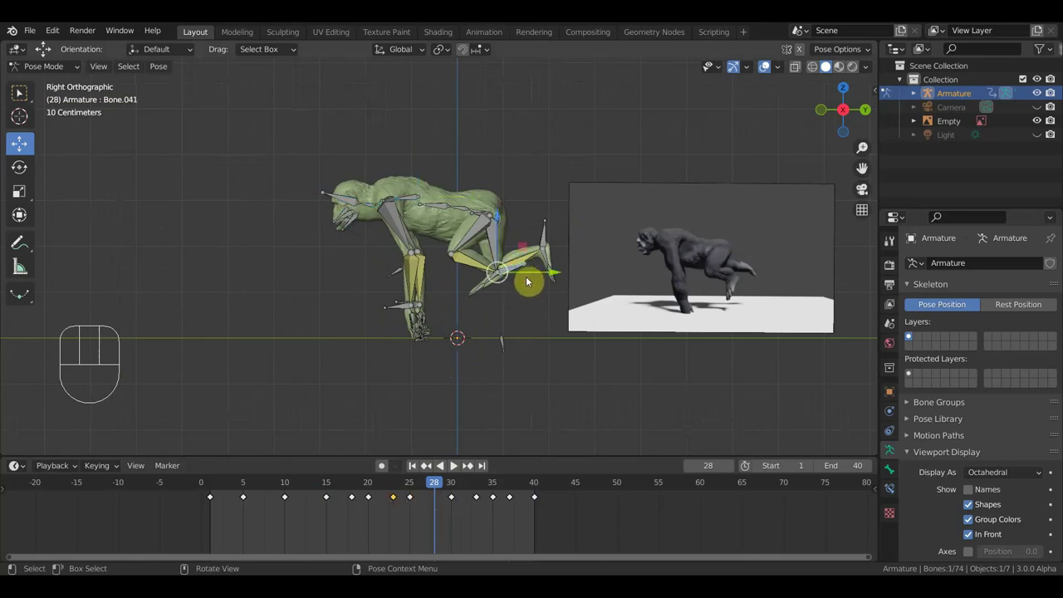
{"action": "key", "text": "r"}
{"action": "left_click", "coordinate": [536, 263]}
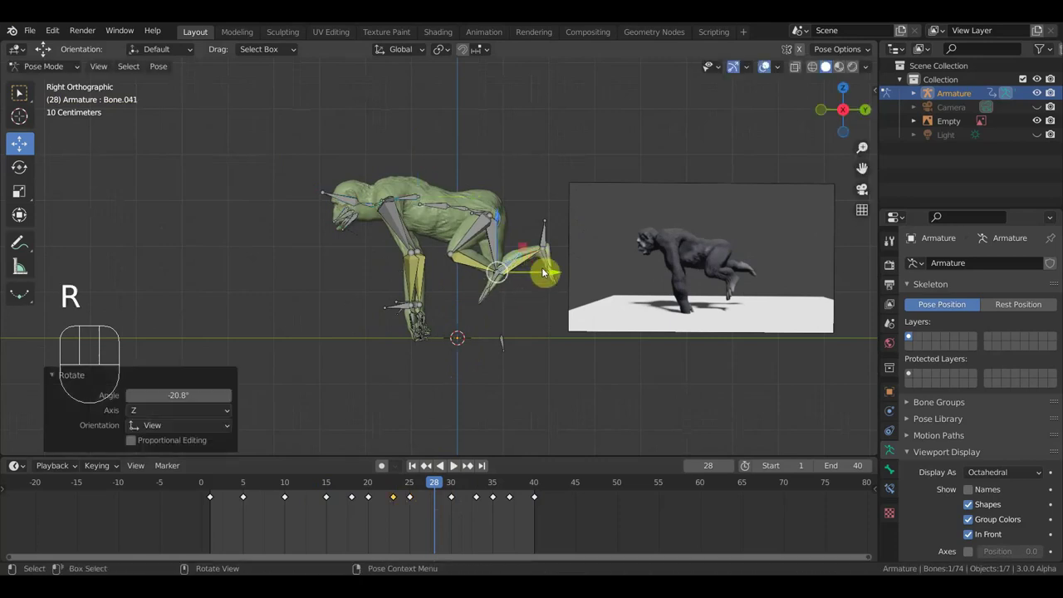
{"action": "key", "text": "g"}
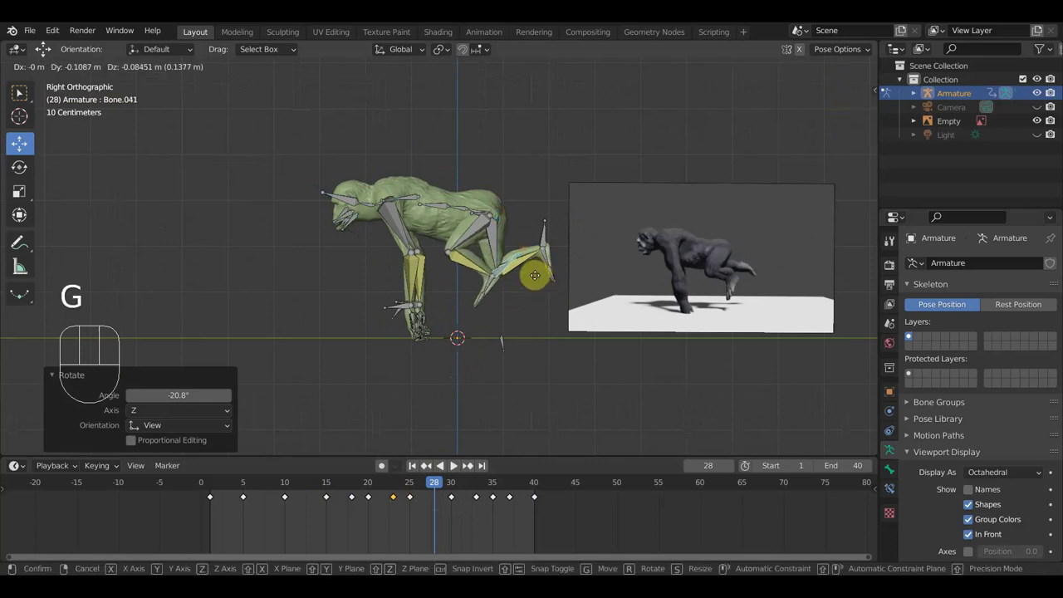
{"action": "left_click", "coordinate": [554, 240]}
Step: At frame 28, reposition the rearmost foot's control bone and rotate it about -43.5° to match the reference
{"action": "left_click", "coordinate": [546, 235]}
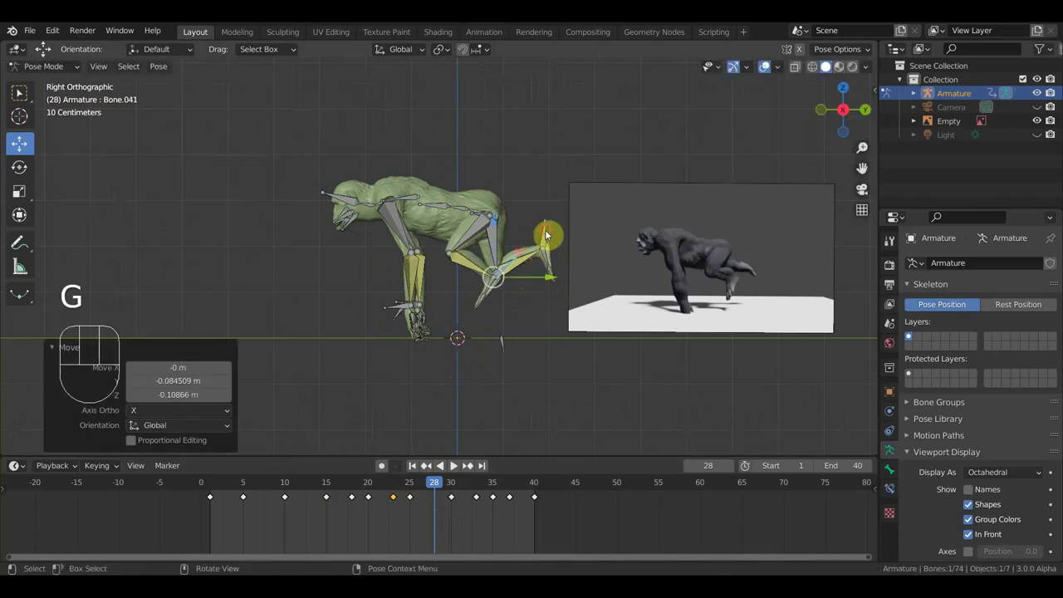
{"action": "key", "text": "g"}
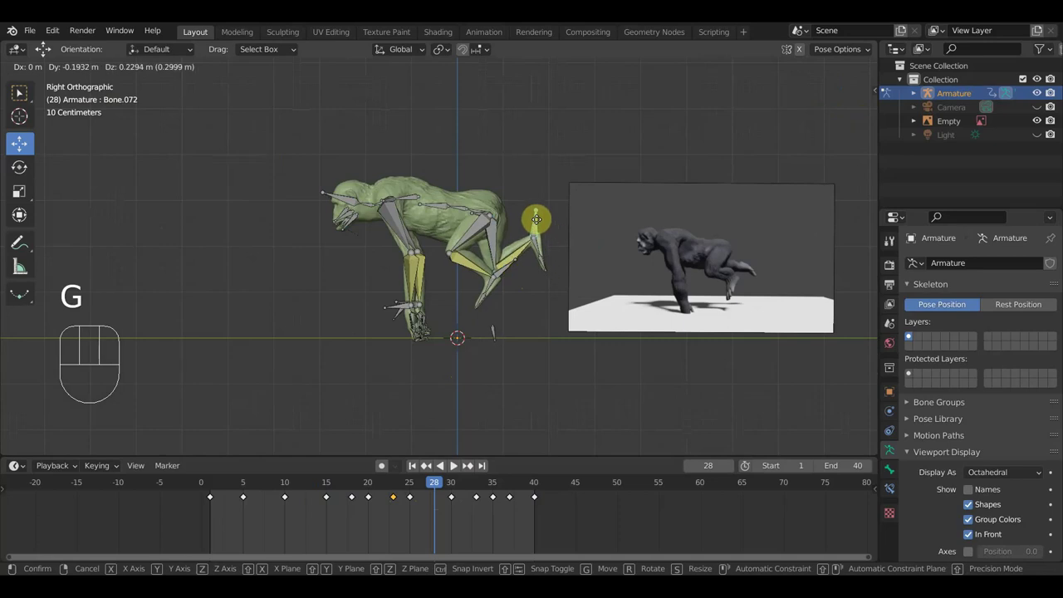
{"action": "left_click", "coordinate": [536, 223]}
{"action": "key", "text": "r"}
{"action": "left_click", "coordinate": [559, 221]}
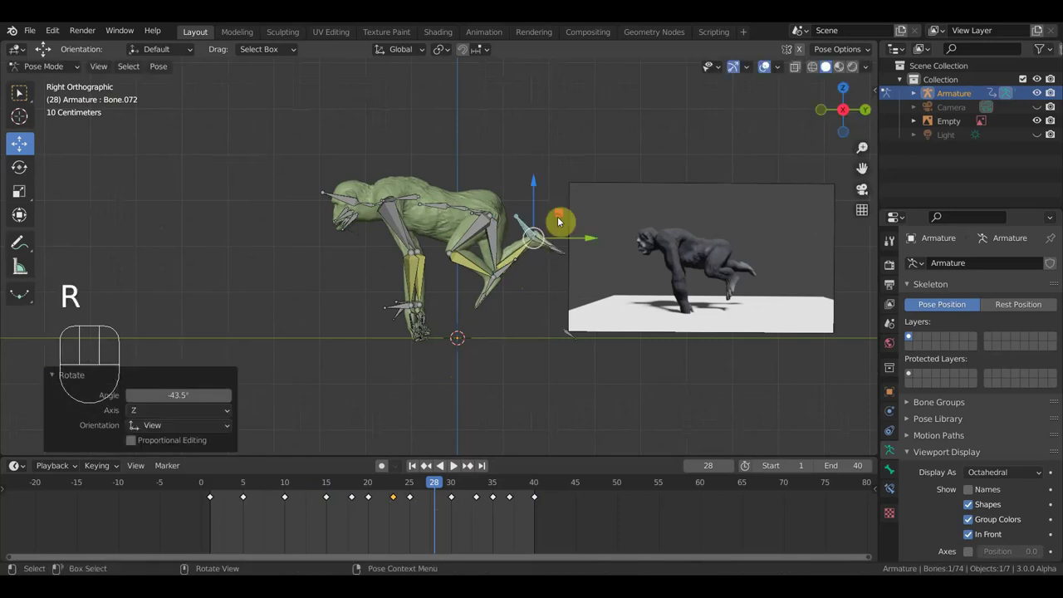
Step: Keyframe the location and rotation of all bones at frame 28 and play back the cycle
{"action": "key", "text": "a"}
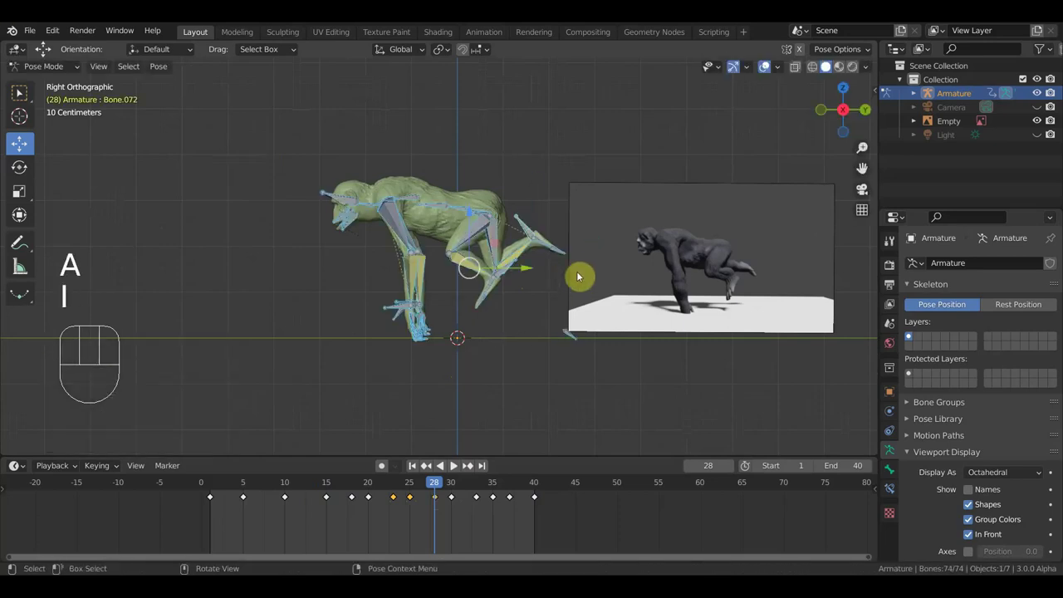
{"action": "key", "text": "space"}
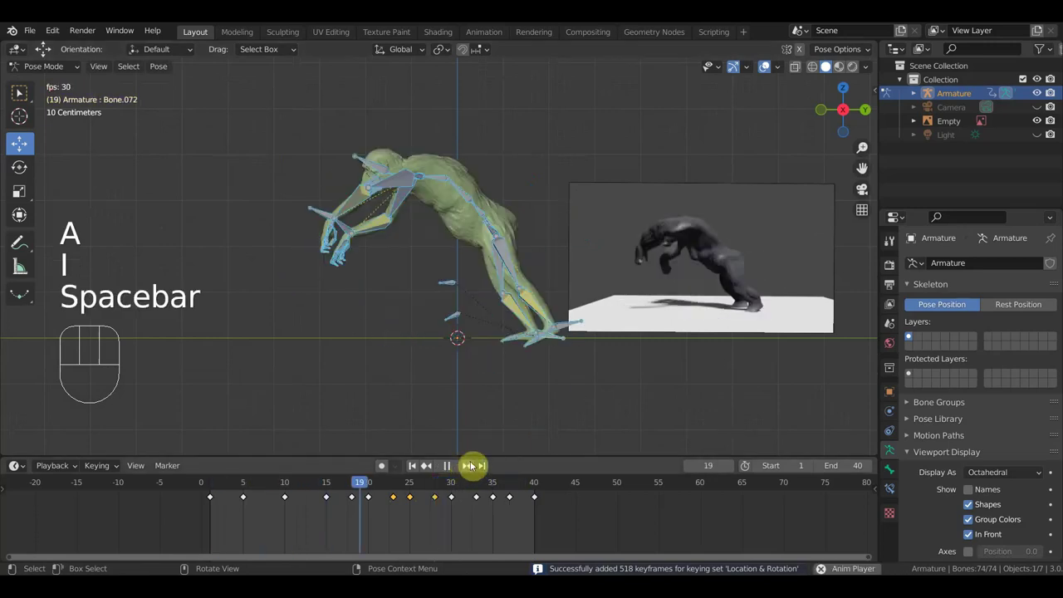
{"action": "key", "text": "space"}
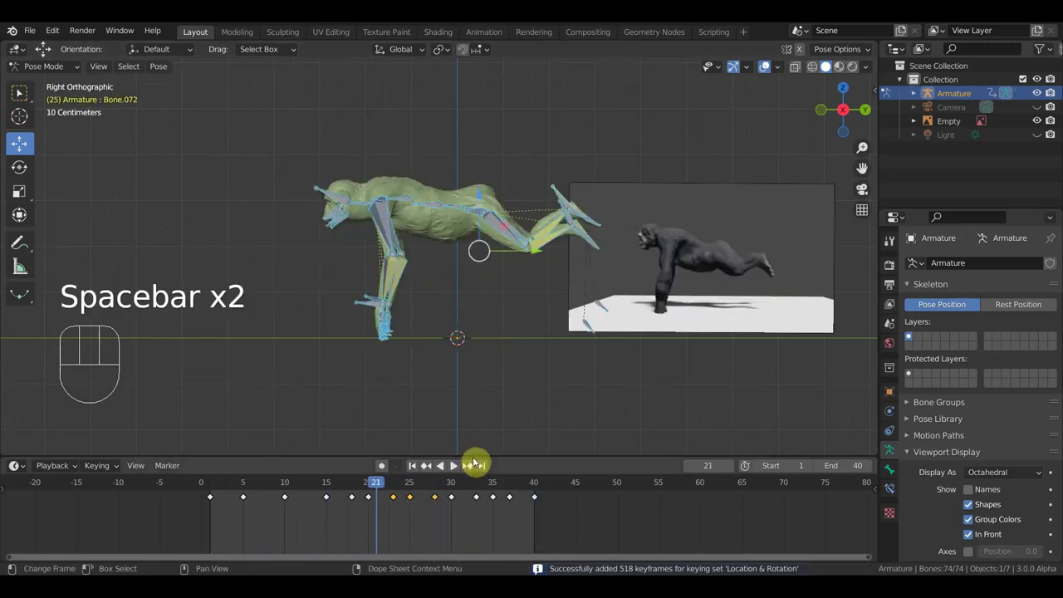
Step: Compare the poses between frames 10 and 15 with the reference and keyframe all bones at frame 13
{"action": "left_click_drag", "start_coordinate": [400, 498], "coordinate": [305, 504]}
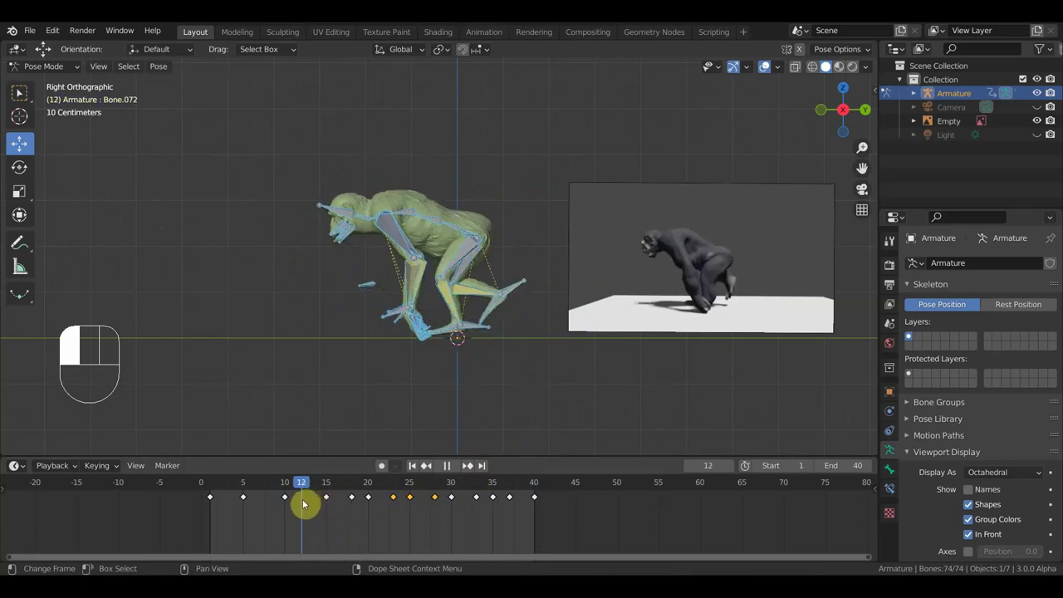
{"action": "left_click_drag", "start_coordinate": [304, 504], "coordinate": [313, 507]}
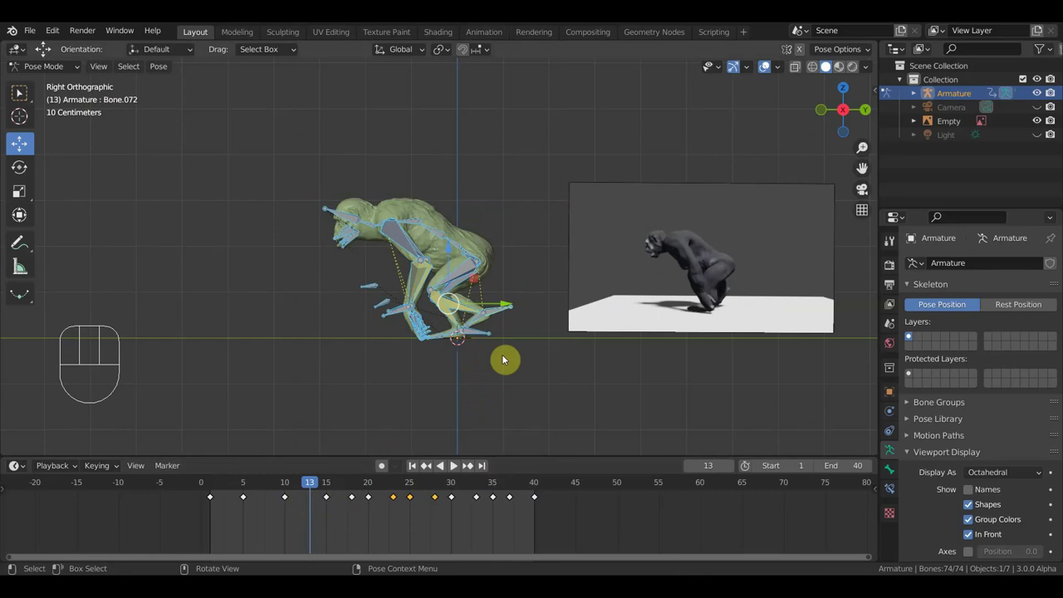
{"action": "key", "text": "i"}
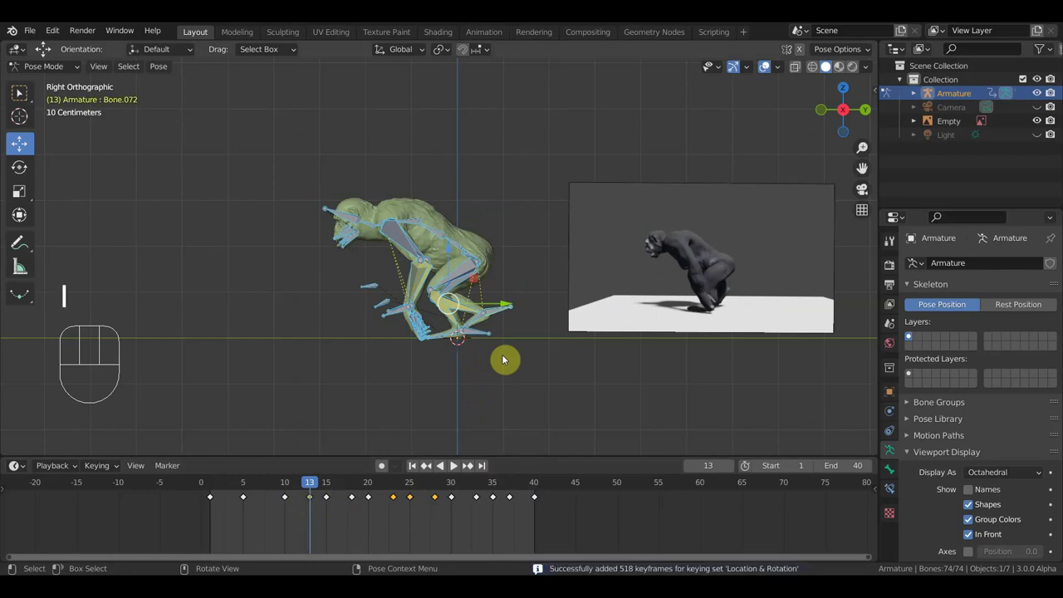
Step: At frame 7, move the forward foot's control bone about 0.43 m Y, 0.07 m Z and the rear foot's about 0.18 m Y, 0.13 m Z
{"action": "left_click", "coordinate": [259, 488]}
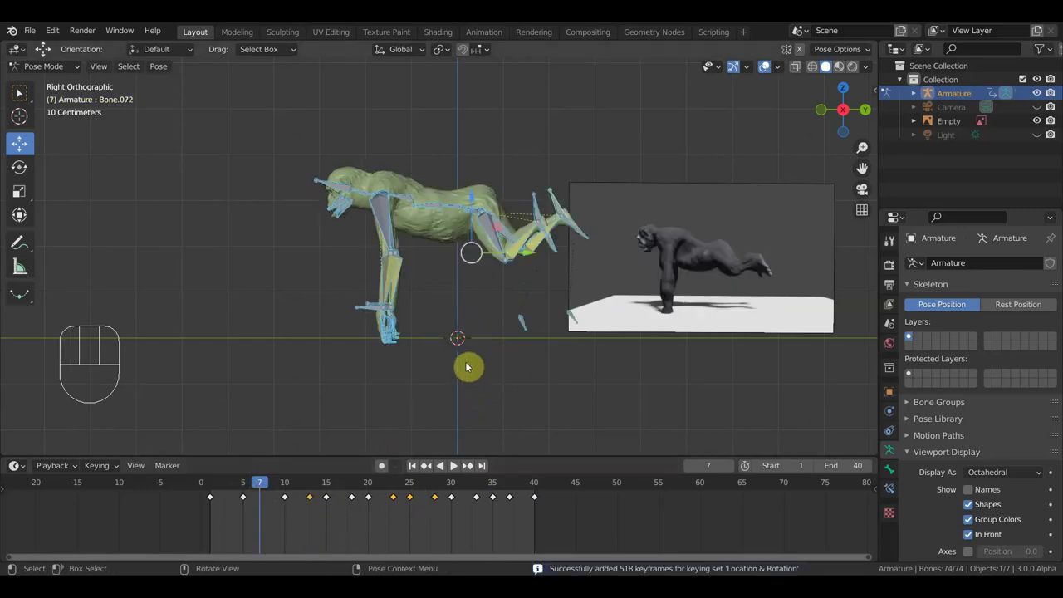
{"action": "left_click", "coordinate": [535, 211]}
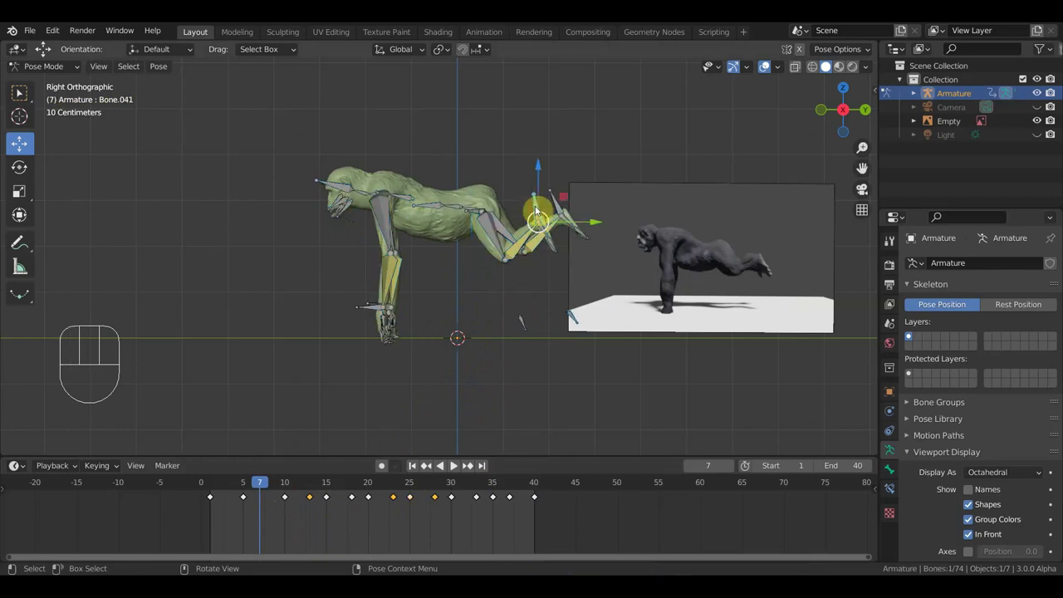
{"action": "key", "text": "g"}
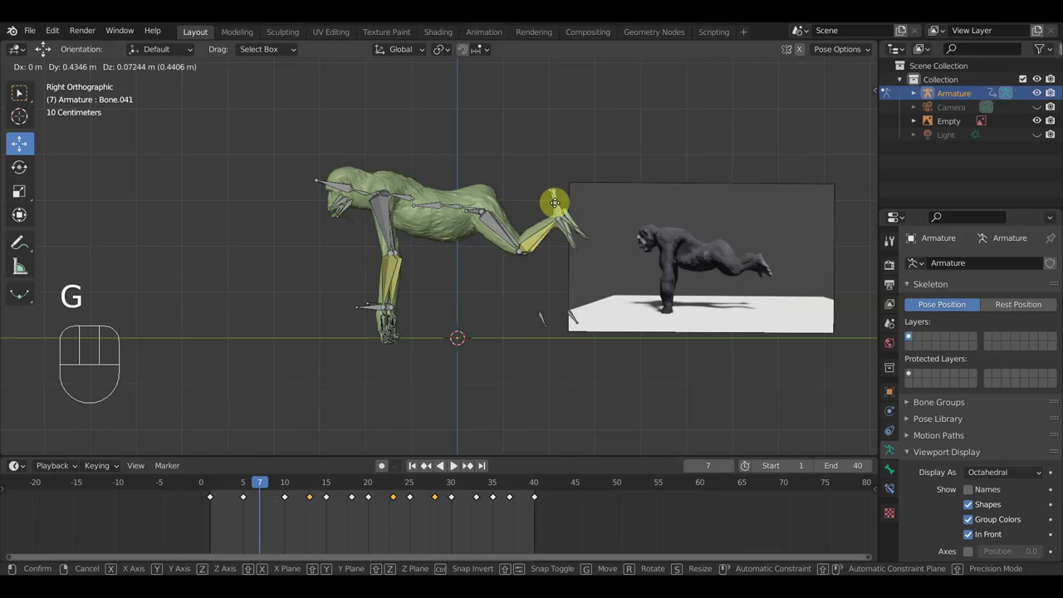
{"action": "left_click", "coordinate": [555, 204]}
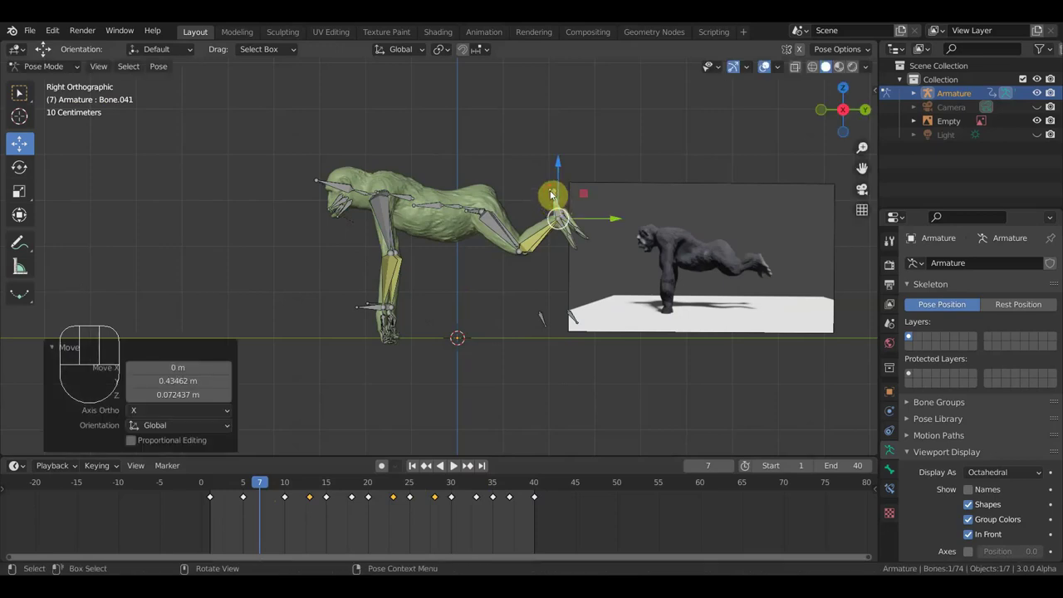
{"action": "left_click", "coordinate": [551, 196]}
{"action": "key", "text": "g"}
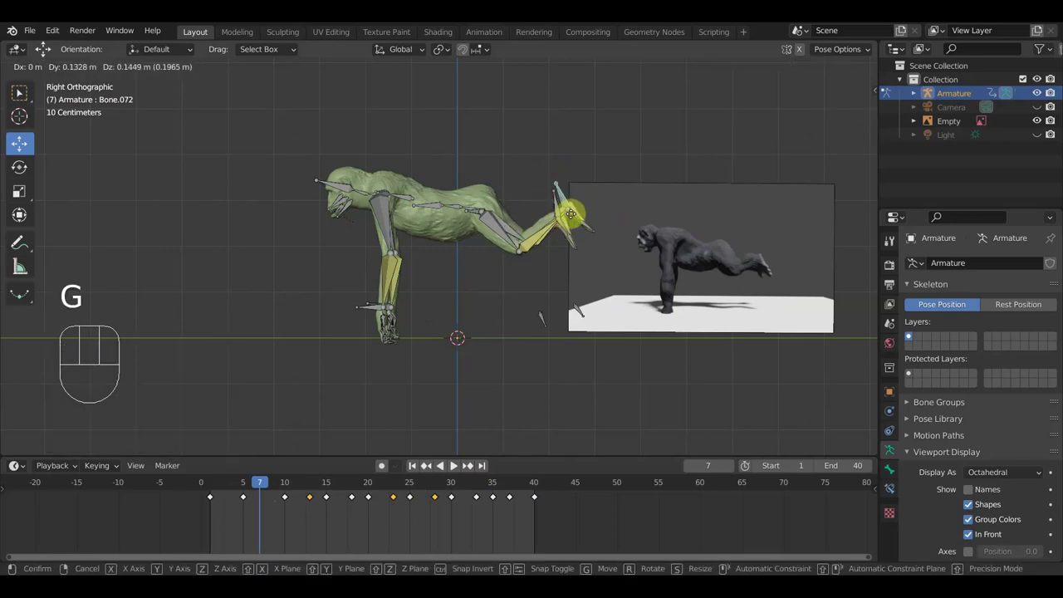
{"action": "left_click", "coordinate": [572, 214]}
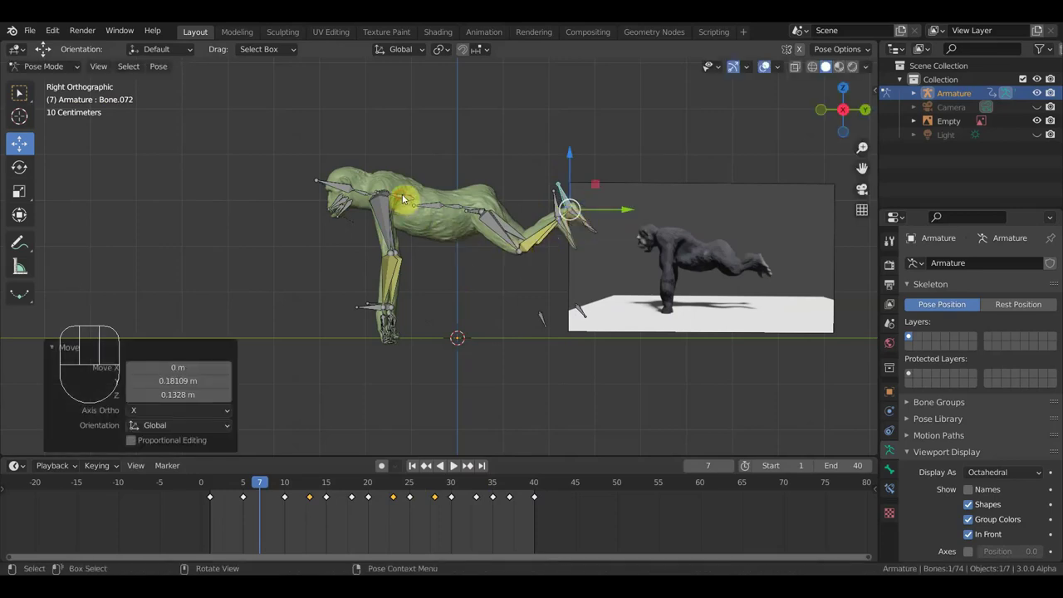
Step: Raise the upper back bone about 0.06 m along Z and keyframe all bones at frame 7
{"action": "left_click", "coordinate": [433, 218]}
{"action": "key", "text": "g"}
{"action": "left_click", "coordinate": [430, 211]}
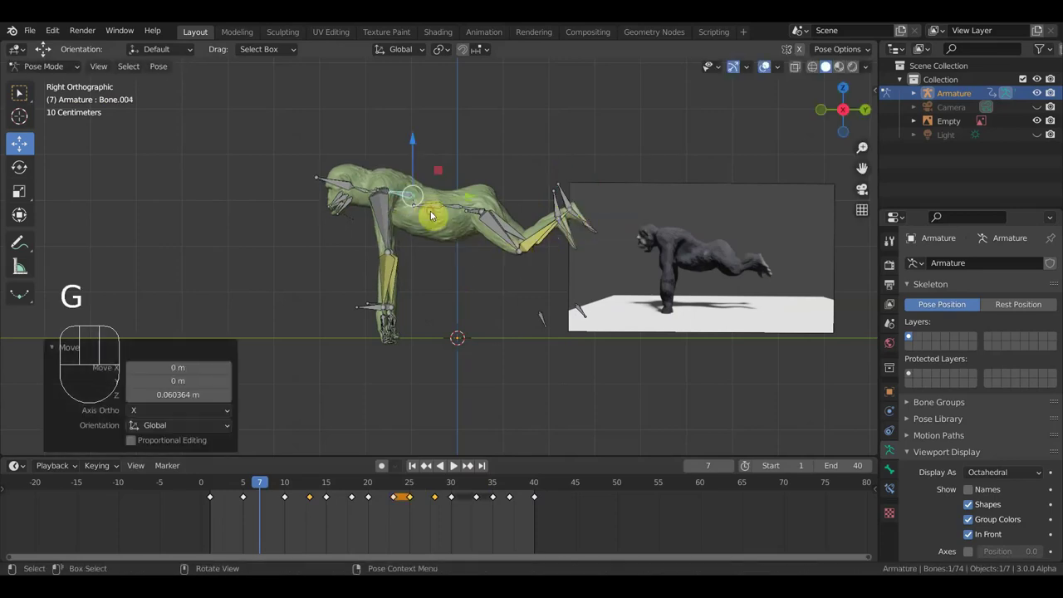
{"action": "key", "text": "a"}
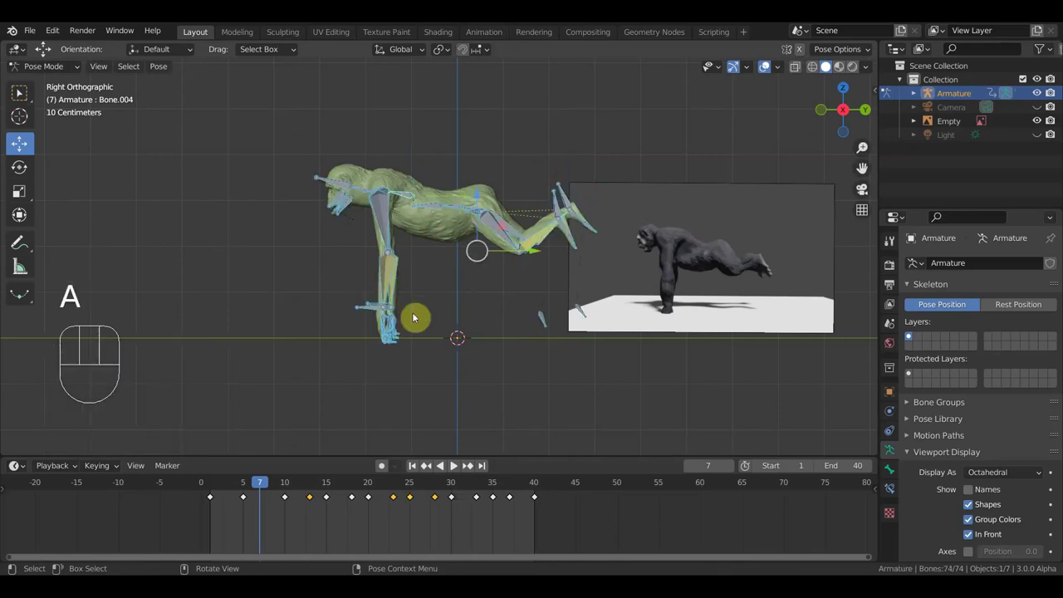
{"action": "key", "text": "i"}
Step: Replay the run cycle to check the motion with the frame 7 pose against the reference
{"action": "mouse_move", "coordinate": [259, 490]}
{"action": "left_mouse_down"}
{"action": "mouse_move", "coordinate": [302, 493]}
{"action": "mouse_move", "coordinate": [227, 479]}
{"action": "mouse_move", "coordinate": [263, 476]}
{"action": "left_mouse_up"}
{"action": "key", "text": "space"}
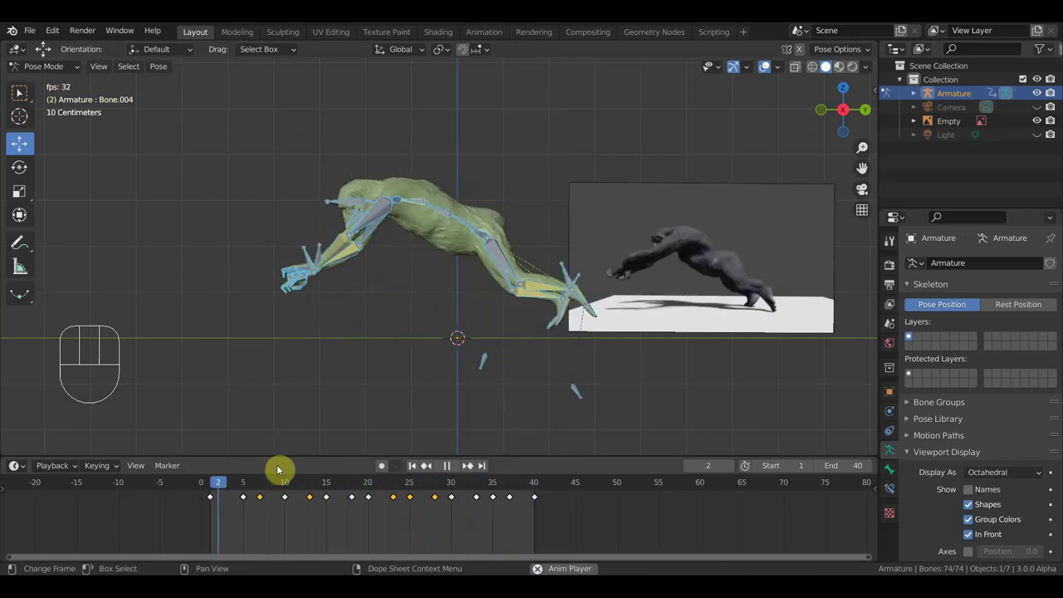
{"action": "key", "text": "space"}
Step: At frame 3, lower the lower foot's control bone to about -0.05 m Y and -0.35 m Z from its interpolated position, rotating it about 32.3°
{"action": "left_click", "coordinate": [228, 492]}
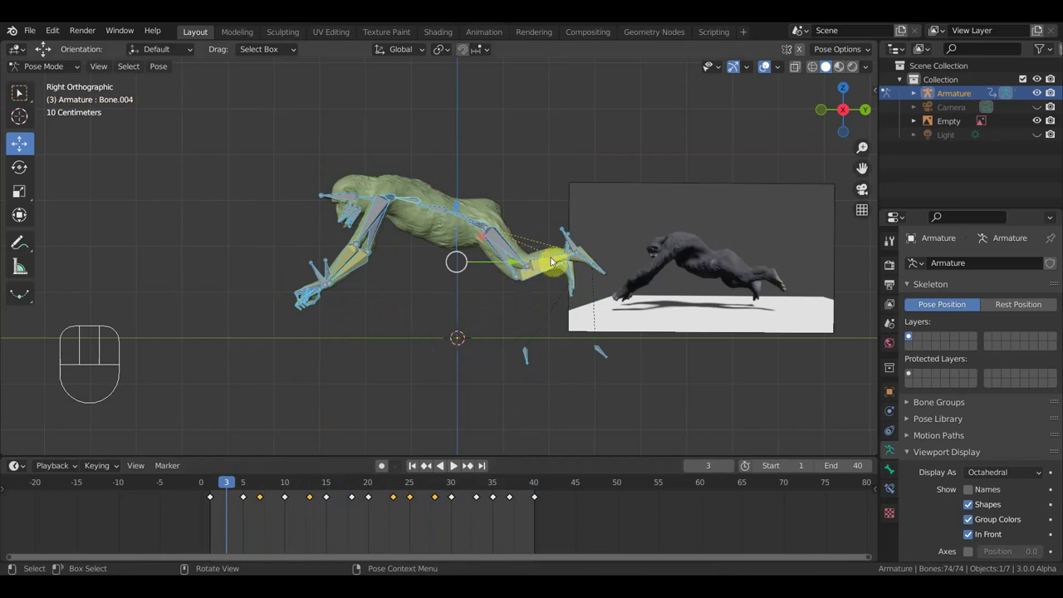
{"action": "left_click", "coordinate": [563, 249]}
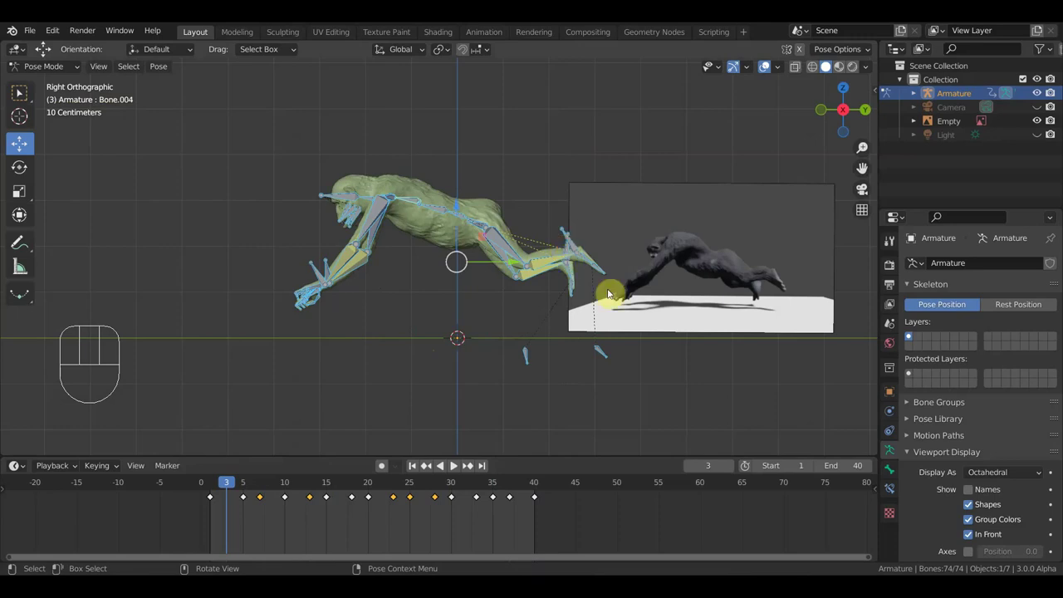
{"action": "key", "text": "g"}
{"action": "left_click", "coordinate": [623, 360]}
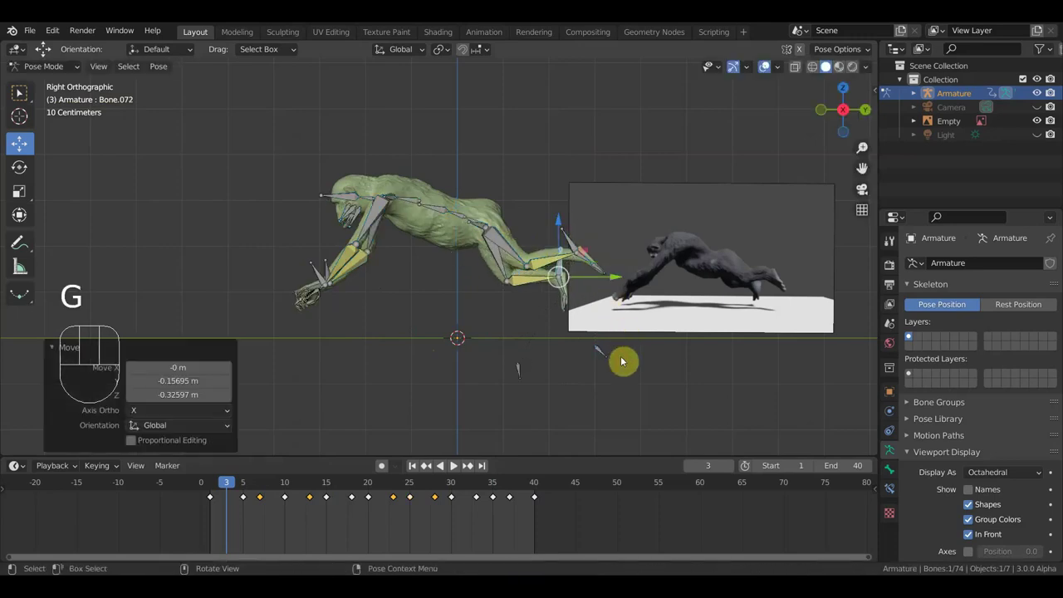
{"action": "key", "text": "r"}
{"action": "left_click", "coordinate": [579, 388]}
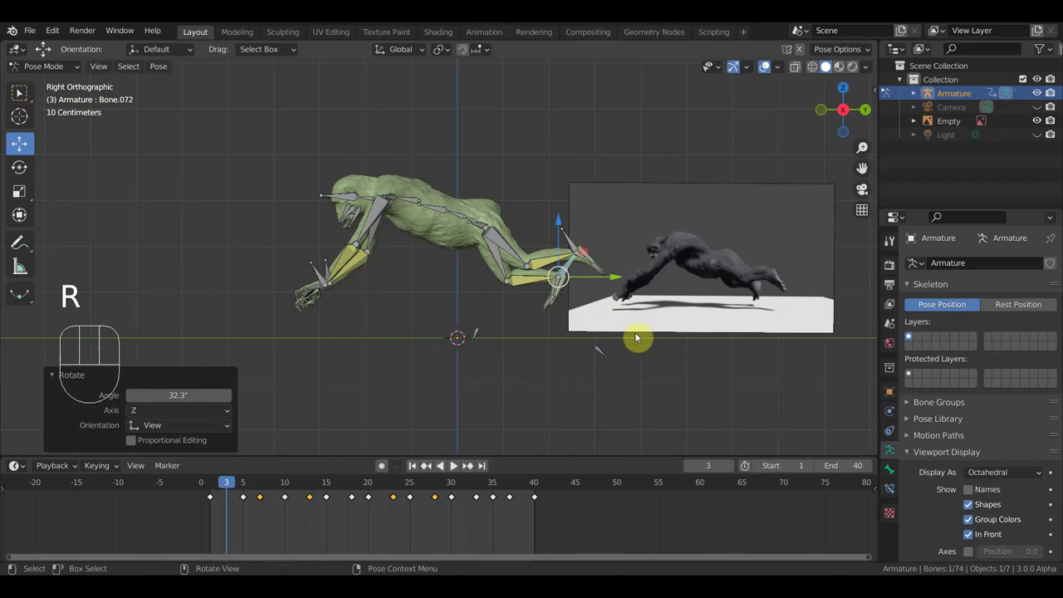
{"action": "key", "text": "g"}
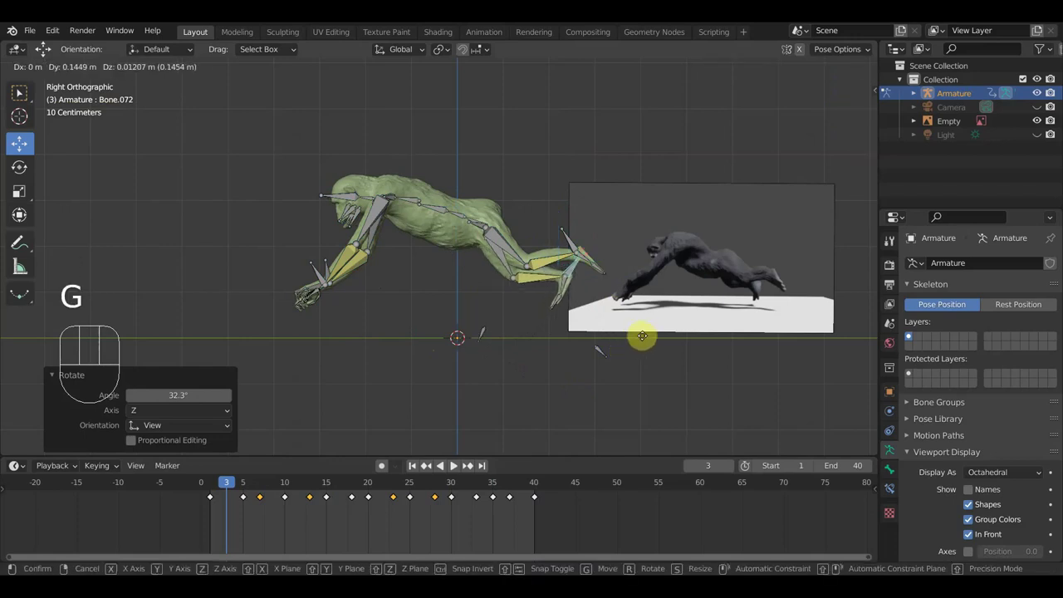
{"action": "left_click", "coordinate": [623, 281]}
Step: Move the upper foot's control bone about 0.16 m along Y at frame 3 to extend the leg backward
{"action": "left_click", "coordinate": [570, 242]}
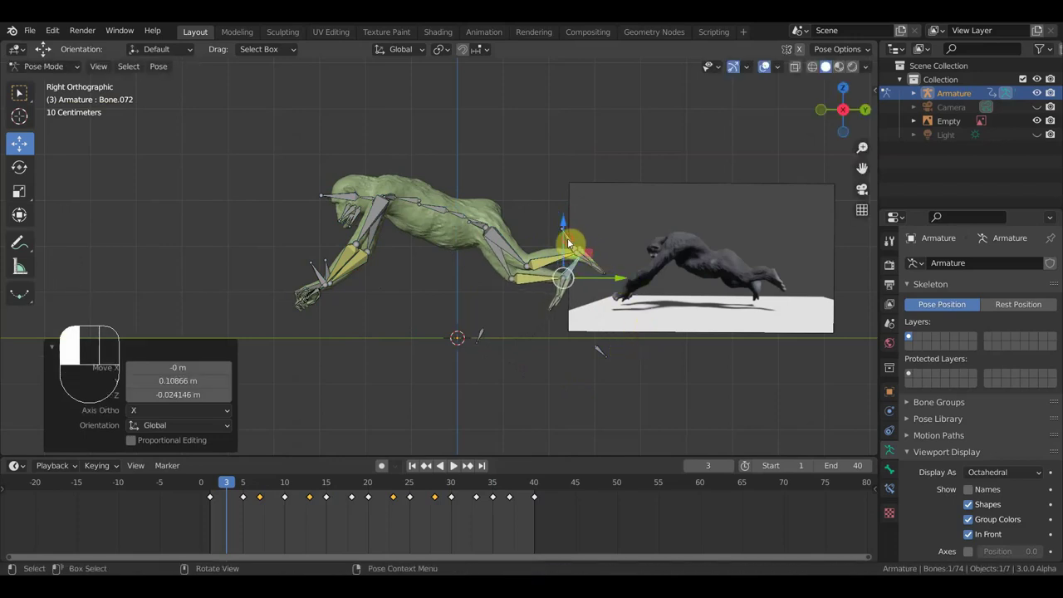
{"action": "key", "text": "g"}
{"action": "left_click", "coordinate": [585, 249]}
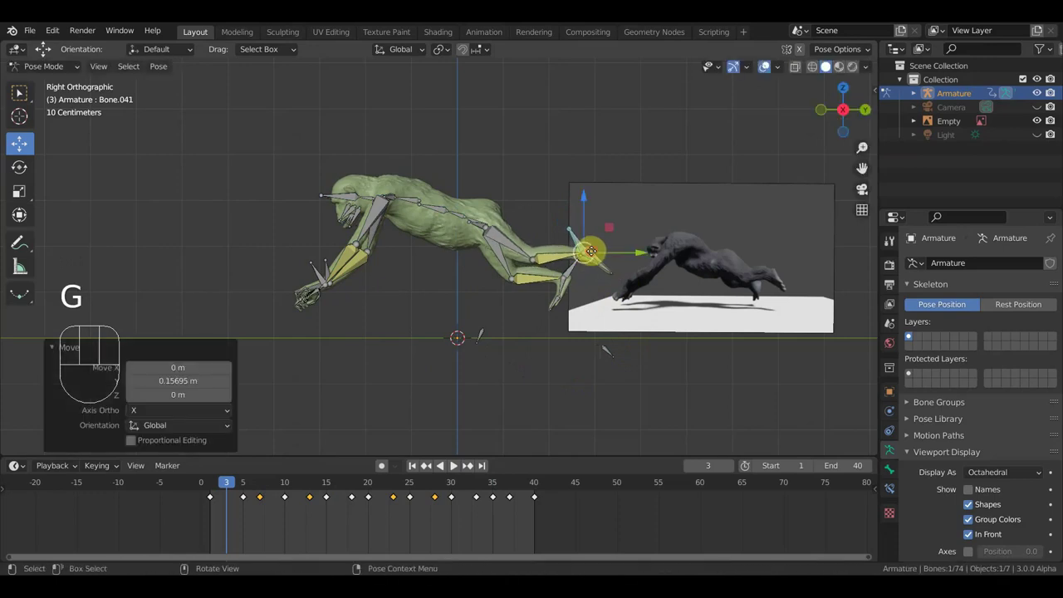
Step: At frame 3, rotate the head bone about -1.43° and move the upper back bone about -0.01 m along Y and 0.06 m along Z
{"action": "left_click", "coordinate": [369, 199]}
{"action": "key", "text": "r"}
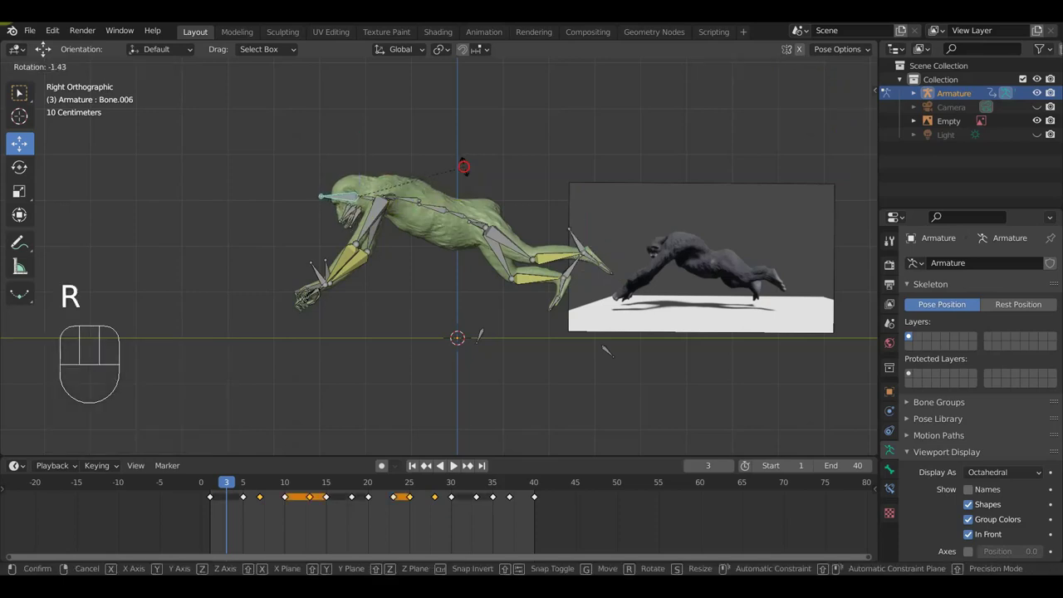
{"action": "left_click", "coordinate": [463, 166]}
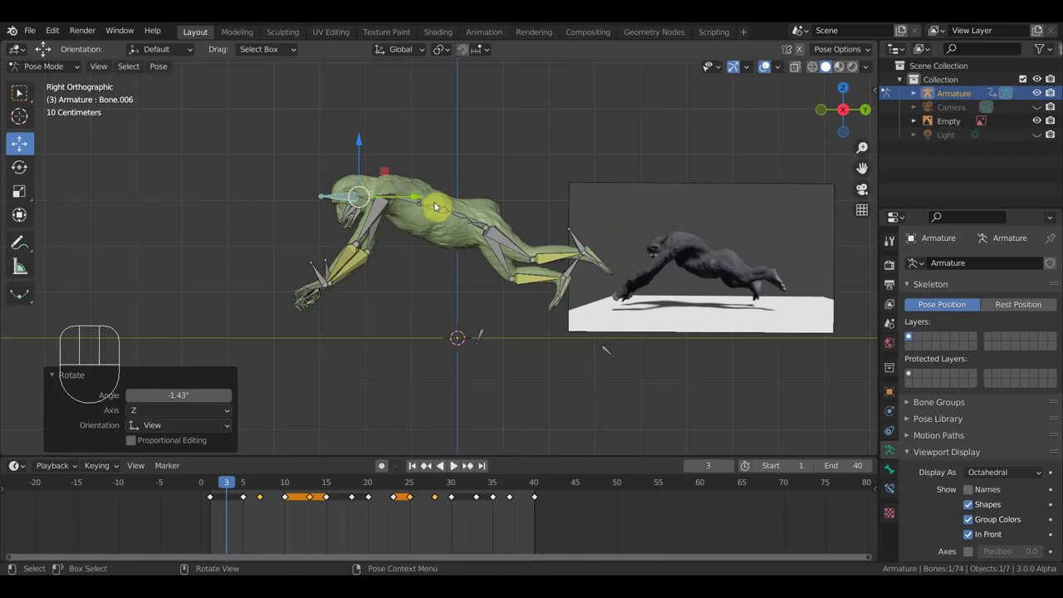
{"action": "left_click", "coordinate": [437, 206]}
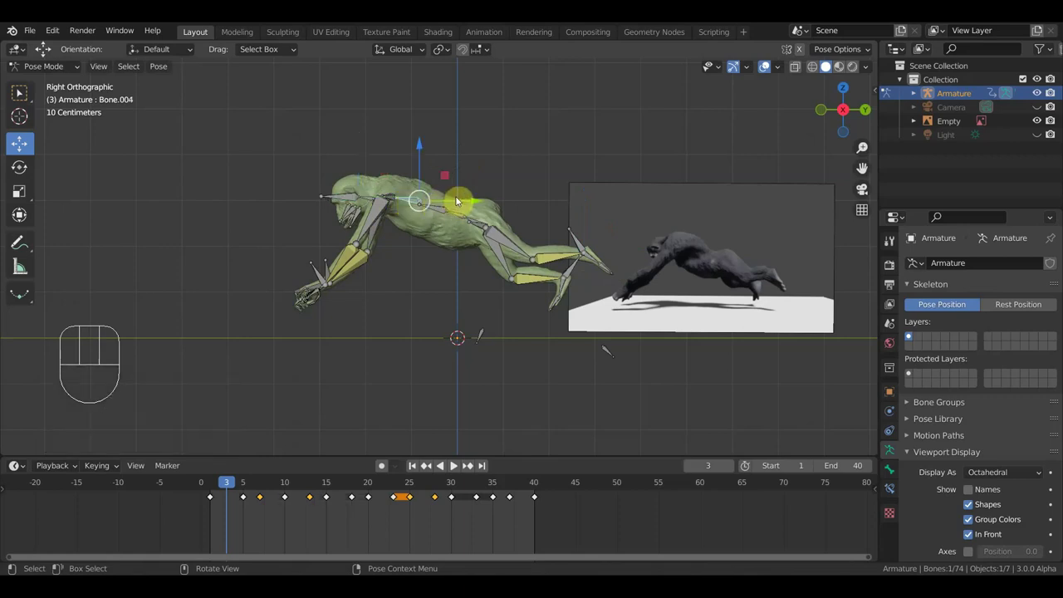
{"action": "key", "text": "g"}
{"action": "left_click", "coordinate": [455, 193]}
{"action": "middle_click_drag", "start_coordinate": [455, 197], "coordinate": [446, 246]}
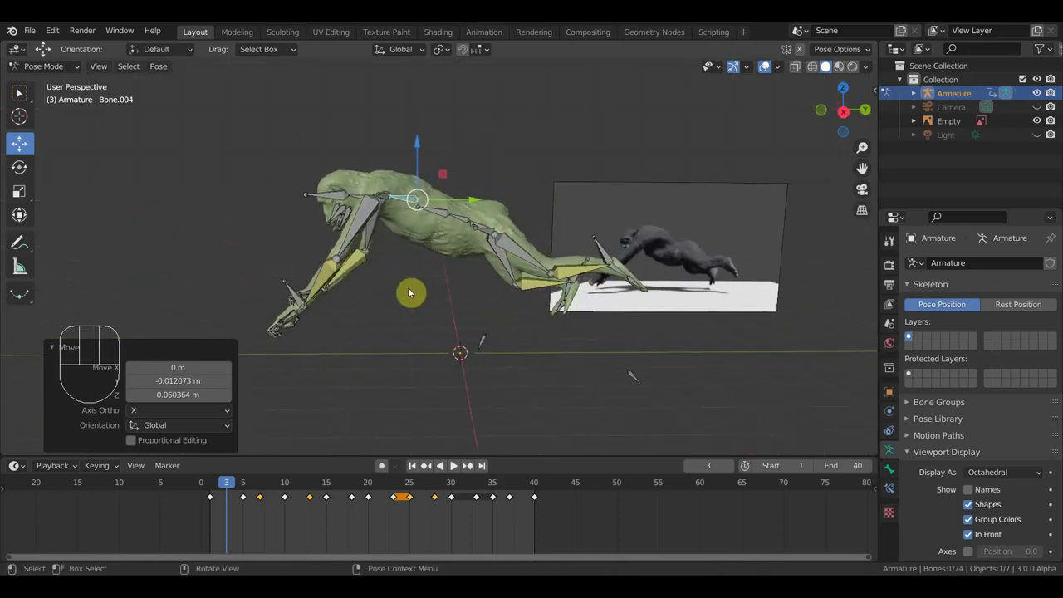
{"action": "key", "text": "KP_3"}
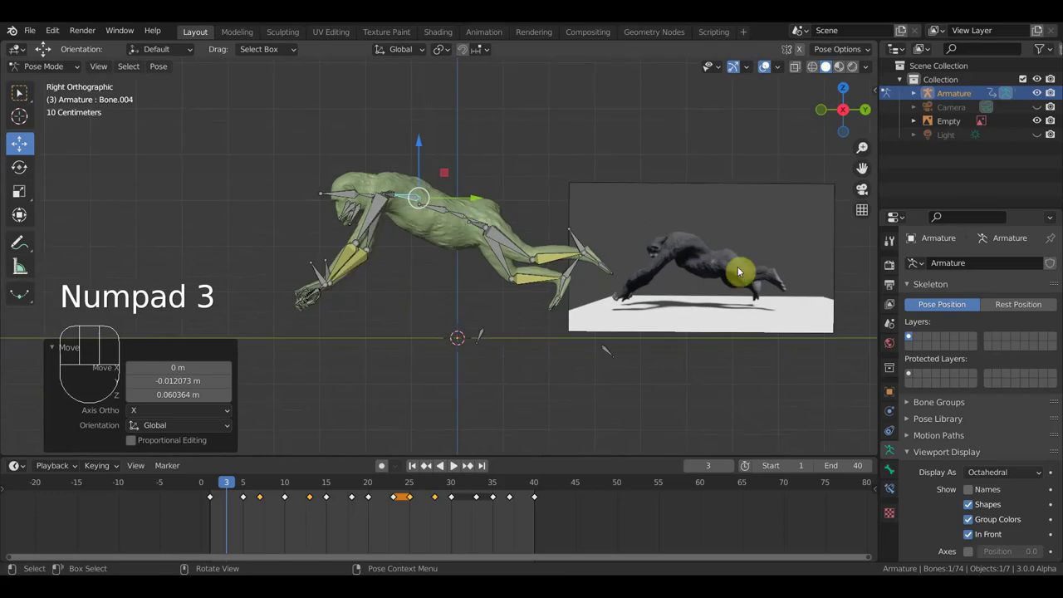
Step: At frame 3, rotate one hand's control bone about -12.8° and the other hand's about -53.5° to bend the wrists down
{"action": "left_click", "coordinate": [316, 272]}
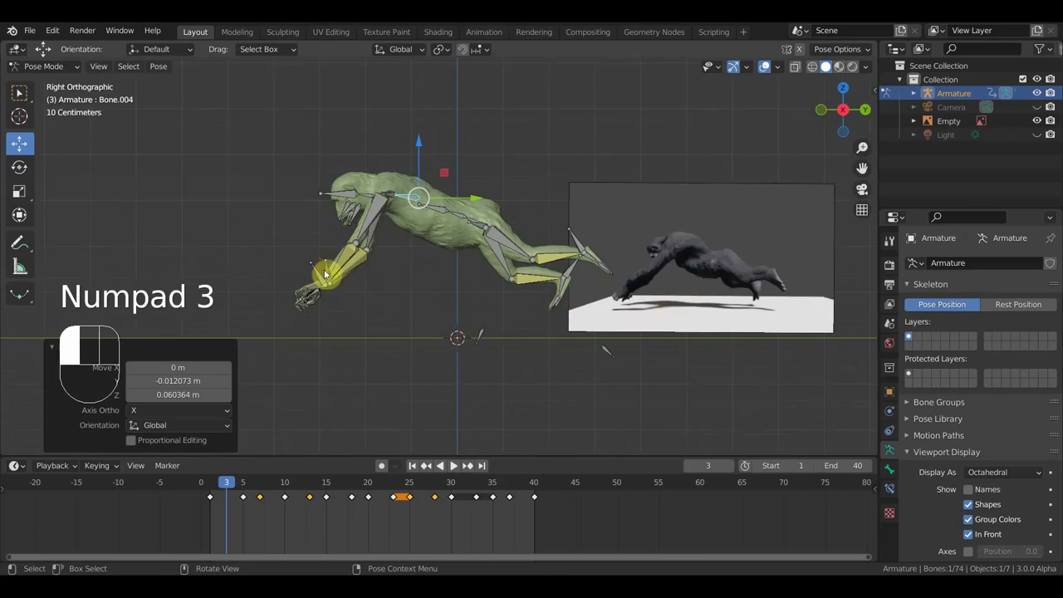
{"action": "key", "text": "r"}
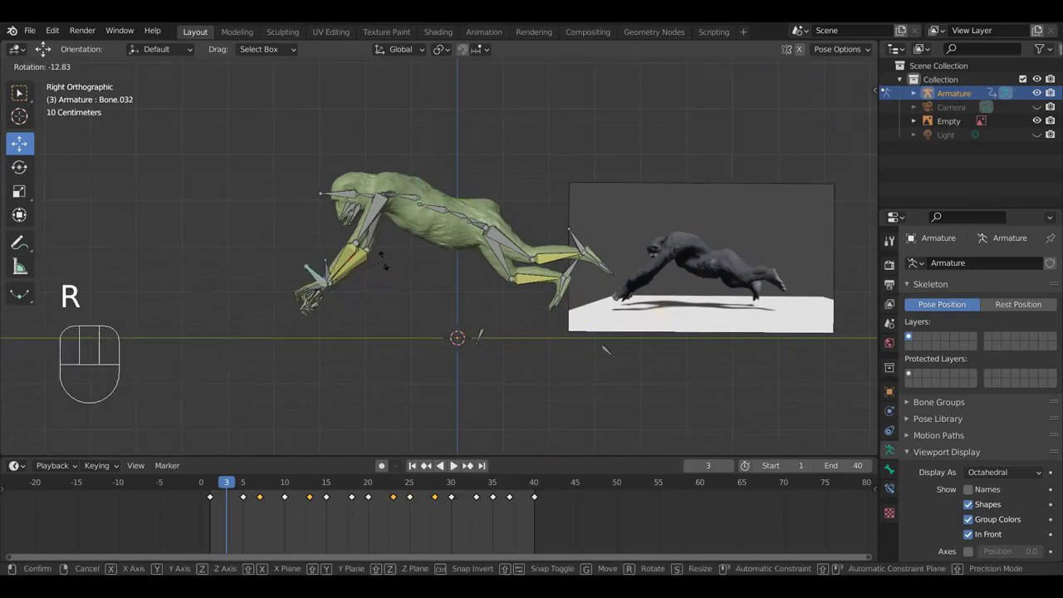
{"action": "left_click", "coordinate": [383, 262]}
{"action": "left_click", "coordinate": [368, 267]}
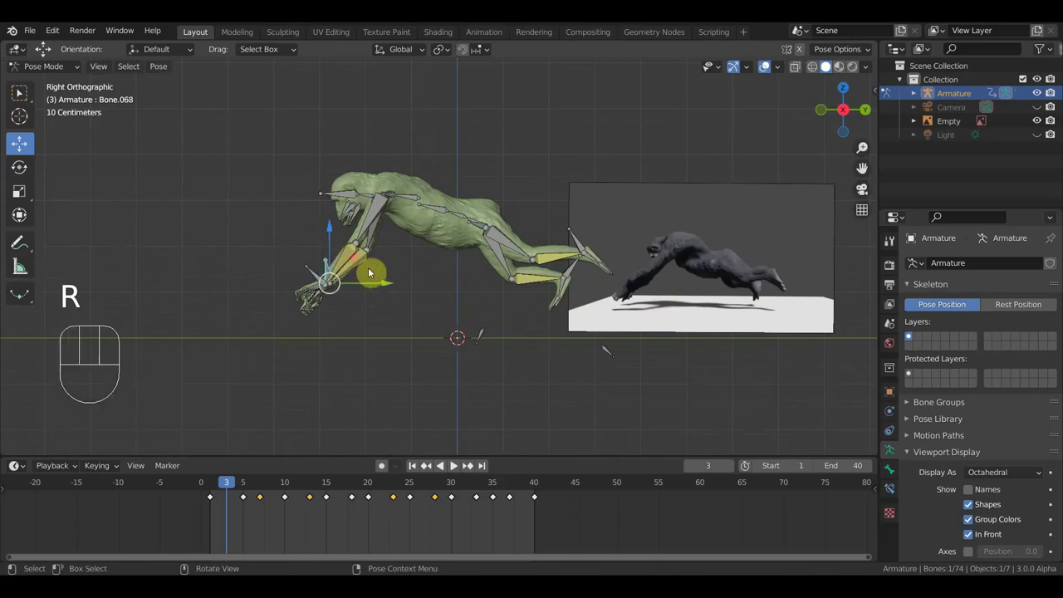
{"action": "key", "text": "r"}
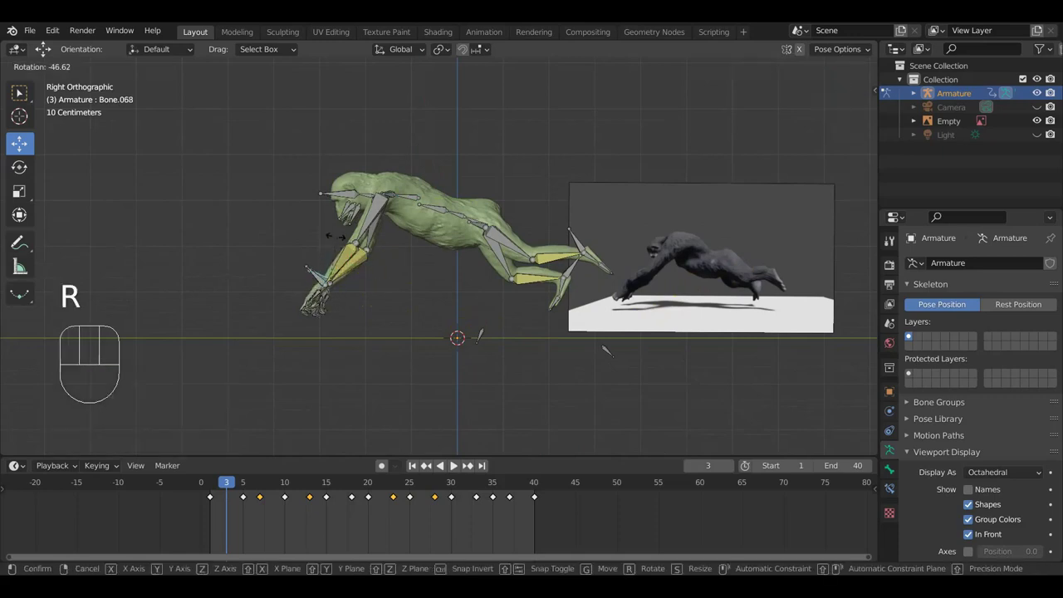
{"action": "left_click", "coordinate": [331, 237]}
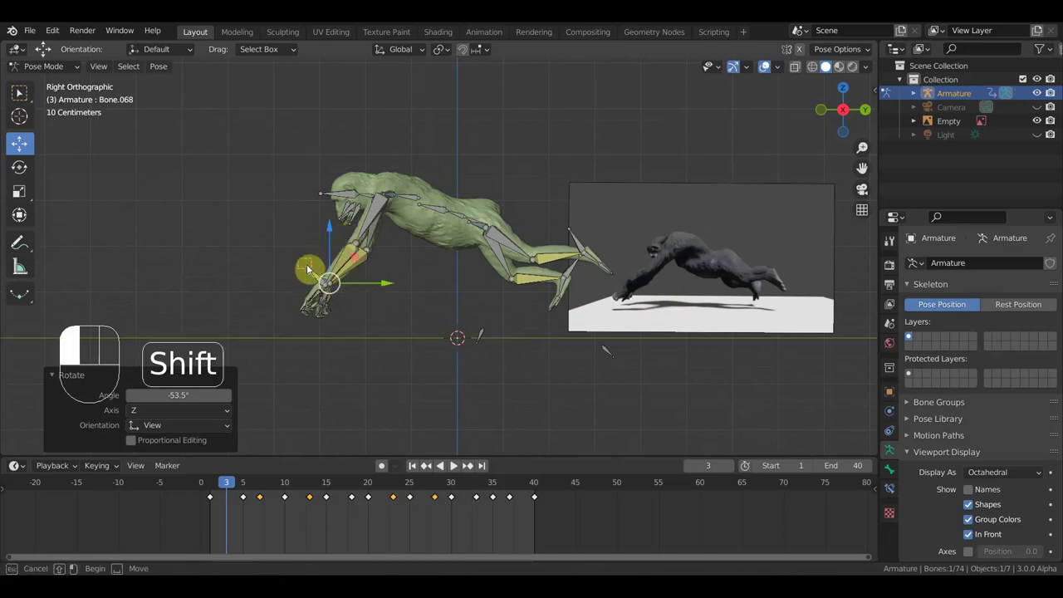
Step: At frame 3, move both hand control bones about -0.58 m along Y and 0.34 m along Z, and key all bones' location and rotation
{"action": "left_click", "coordinate": [342, 292], "text": "shift"}
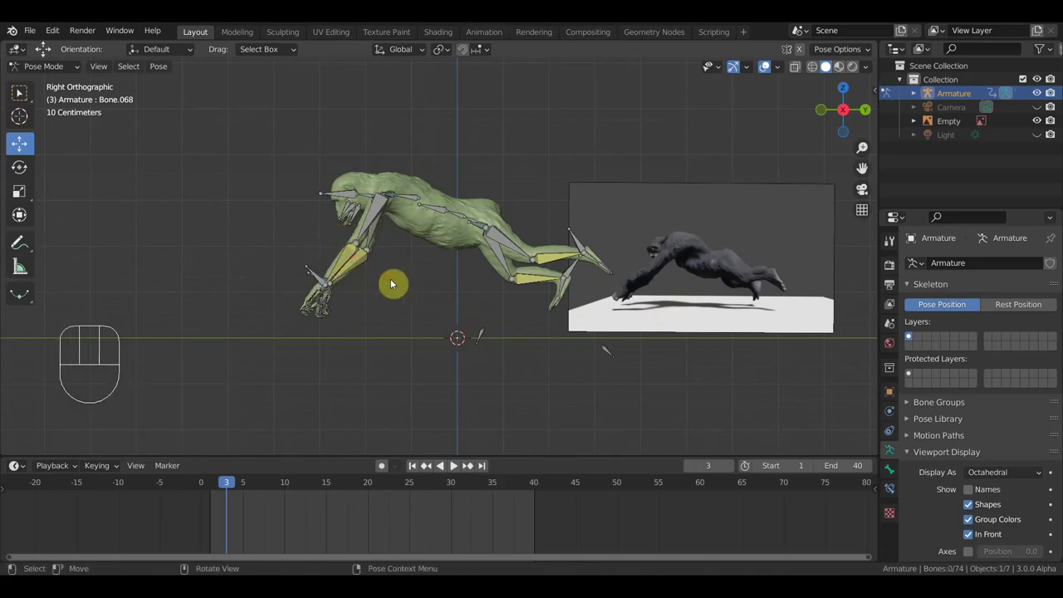
{"action": "left_click", "coordinate": [323, 281]}
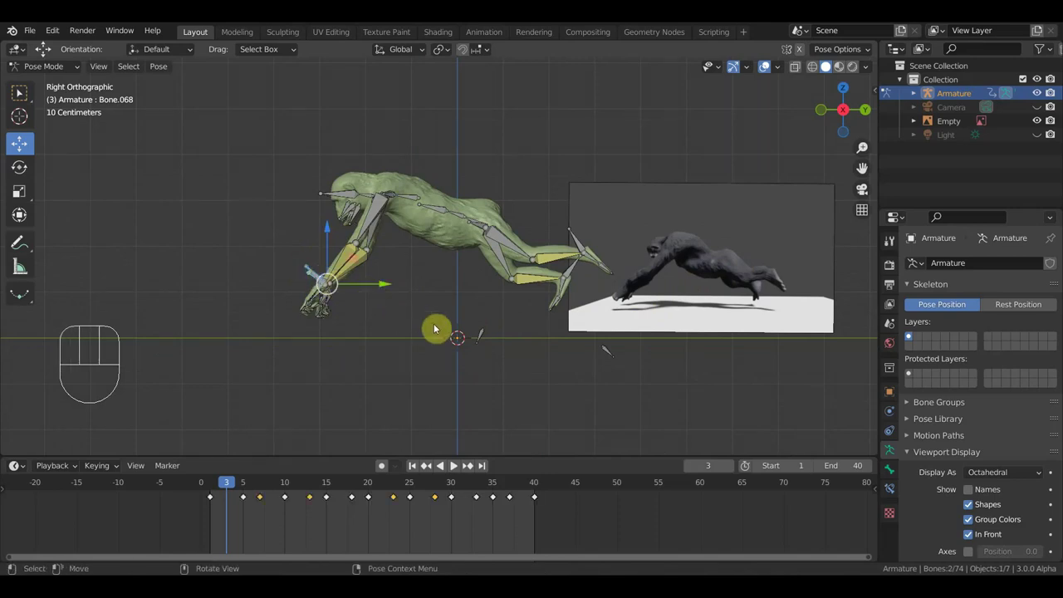
{"action": "key", "text": "g"}
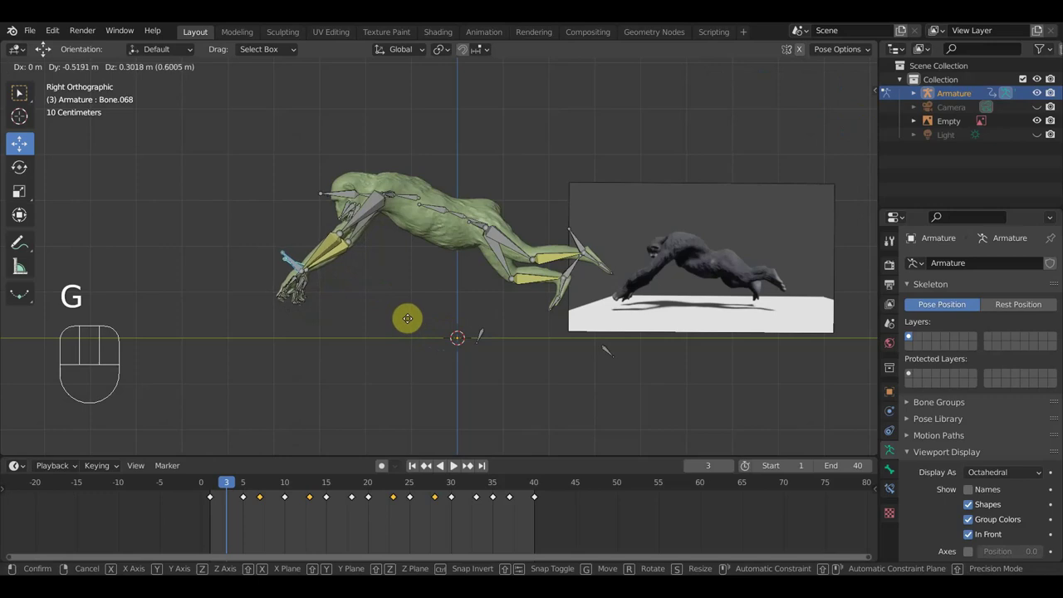
{"action": "left_click", "coordinate": [412, 328]}
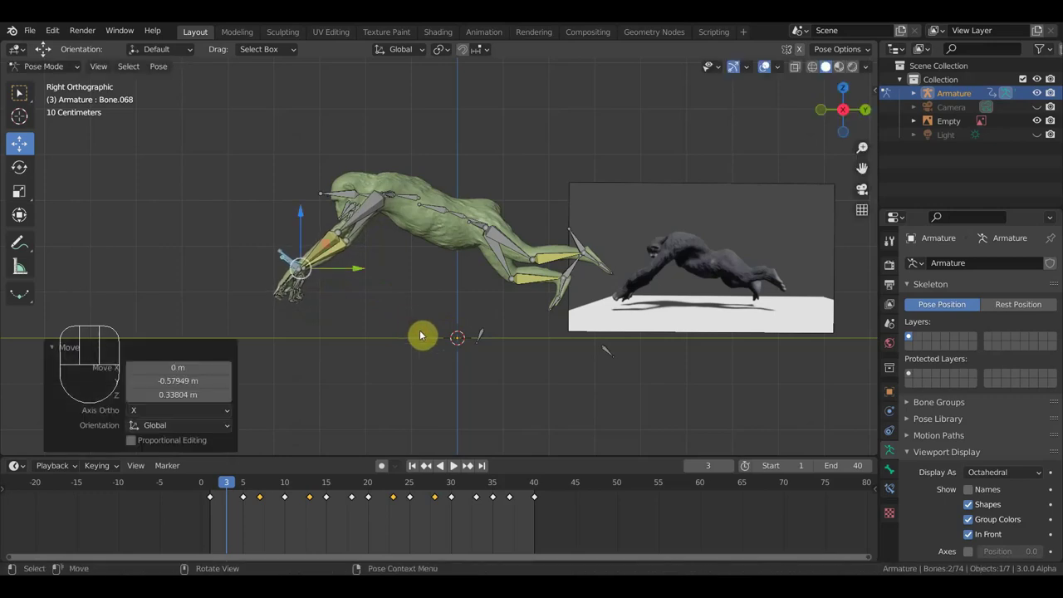
{"action": "key", "text": "a"}
{"action": "key", "text": "i"}
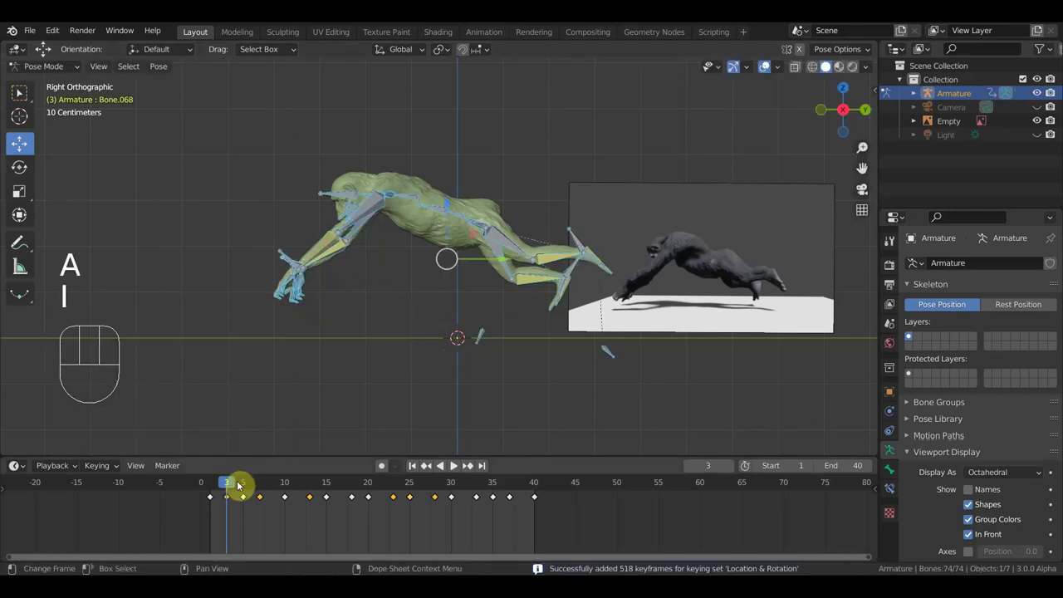
Step: Play the run cycle from frame 0 to check the new frame 3 pose against the reference
{"action": "left_click", "coordinate": [204, 486]}
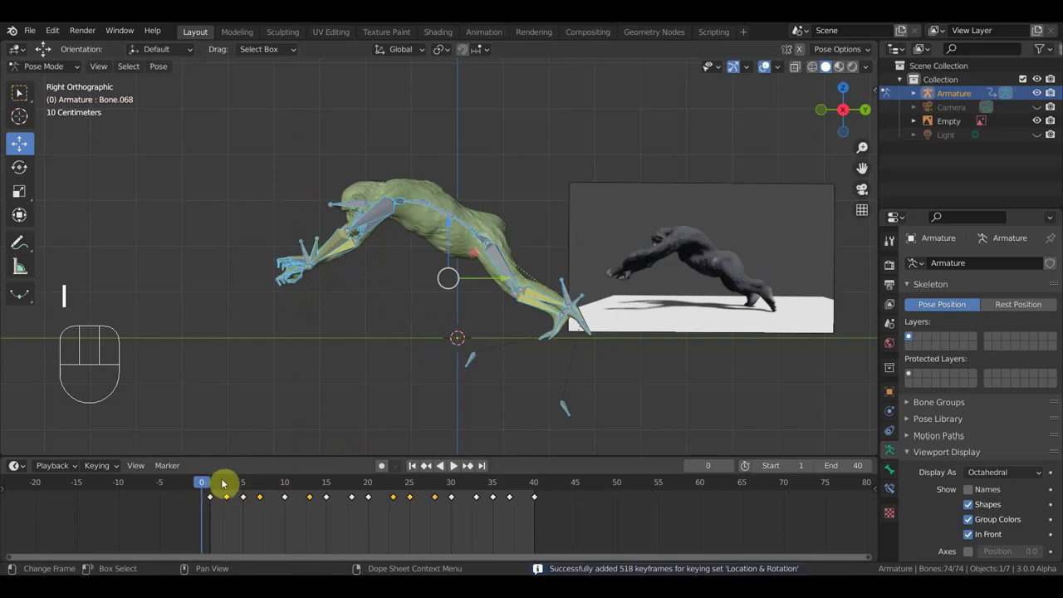
{"action": "key", "text": "space"}
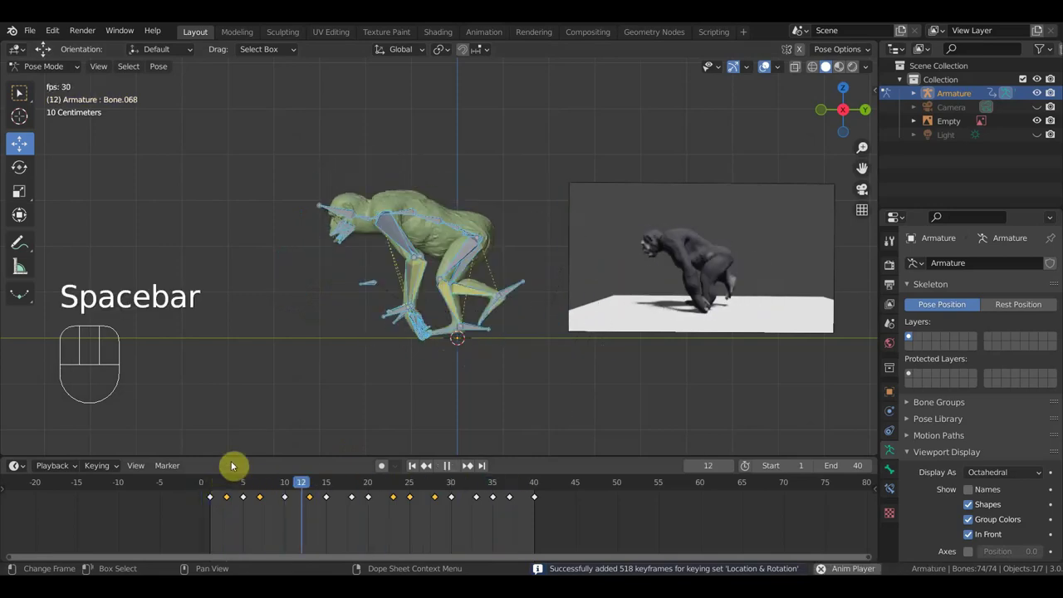
{"action": "key", "text": "space"}
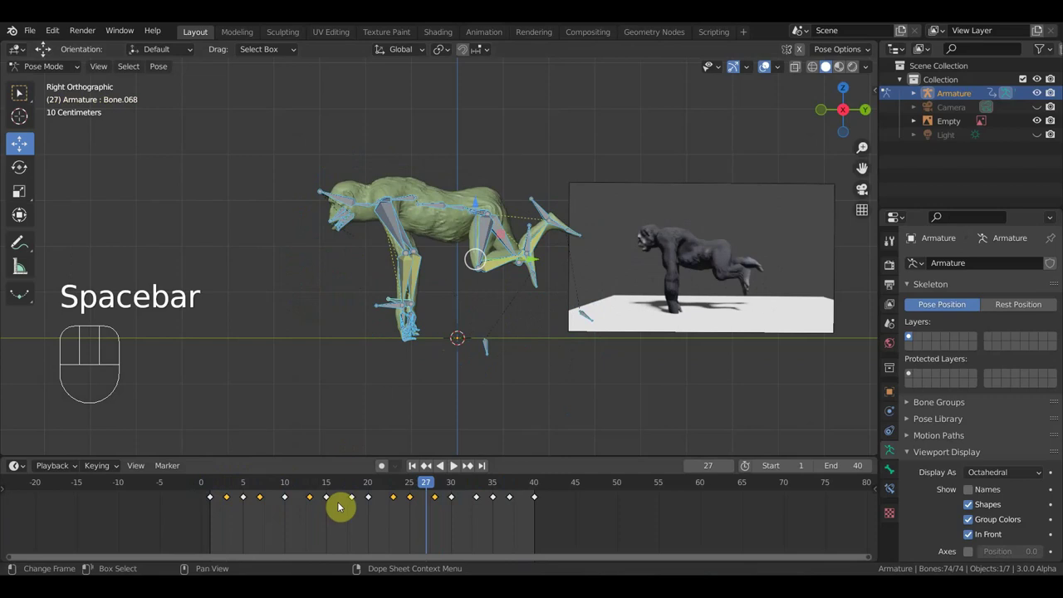
Step: At frame 4, lower the whole rig along Z until the hands reach the ground line, and key all bones' location and rotation
{"action": "left_click", "coordinate": [299, 487]}
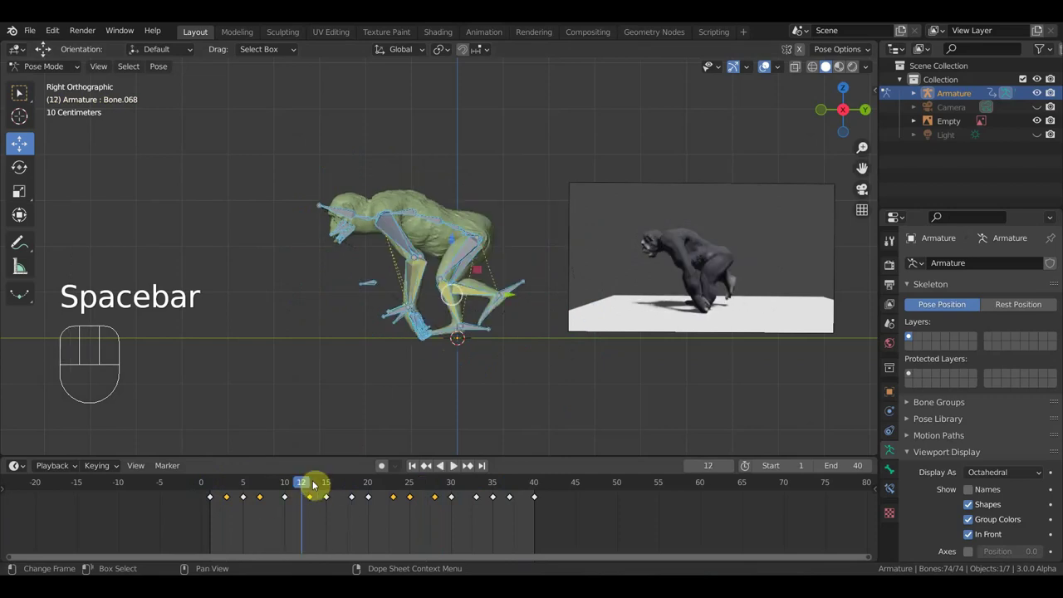
{"action": "left_click", "coordinate": [284, 488]}
{"action": "left_click_drag", "start_coordinate": [284, 489], "coordinate": [239, 481]}
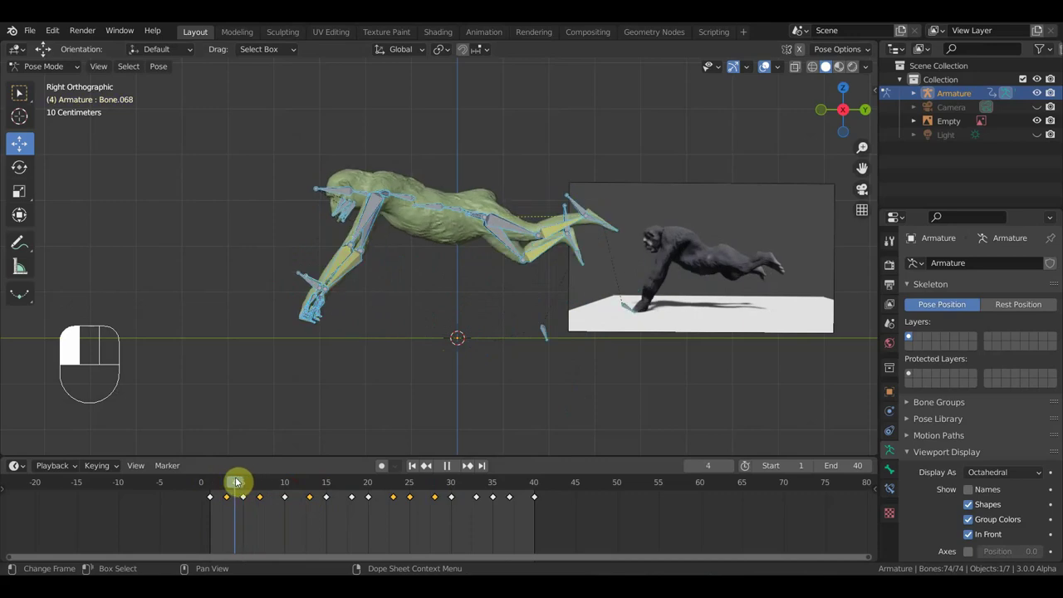
{"action": "mouse_move", "coordinate": [238, 482]}
{"action": "left_mouse_down"}
{"action": "mouse_move", "coordinate": [225, 485]}
{"action": "mouse_move", "coordinate": [235, 485]}
{"action": "left_mouse_up"}
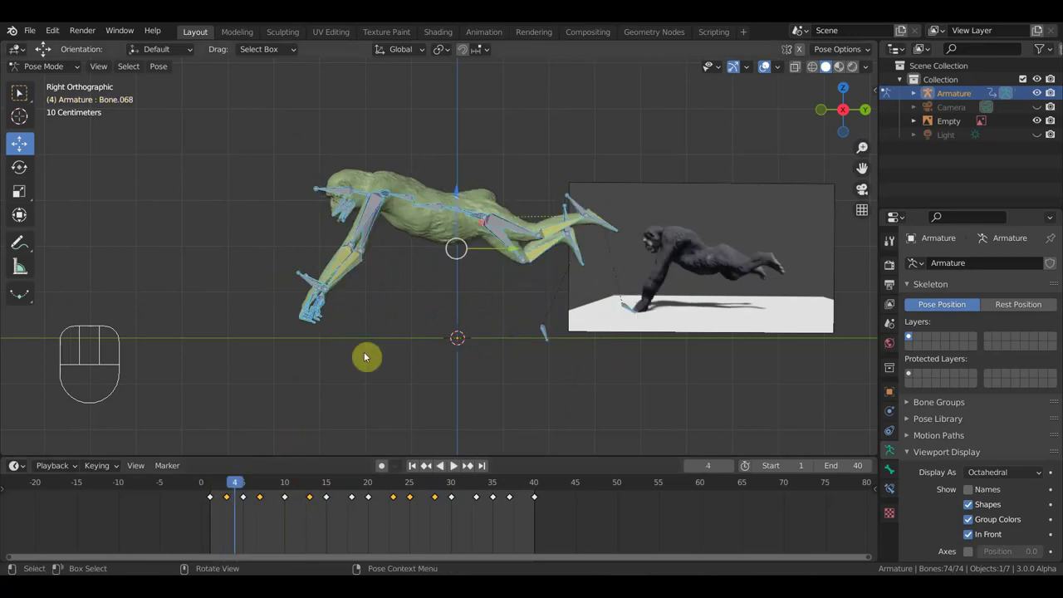
{"action": "left_click_drag", "start_coordinate": [459, 180], "coordinate": [459, 211]}
{"action": "key", "text": "a"}
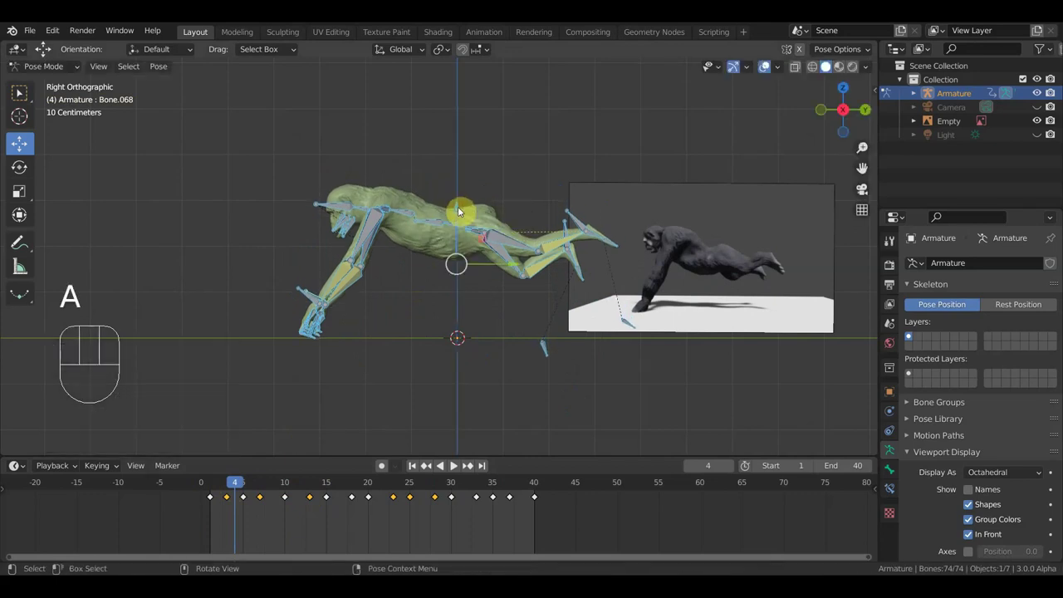
{"action": "key", "text": "i"}
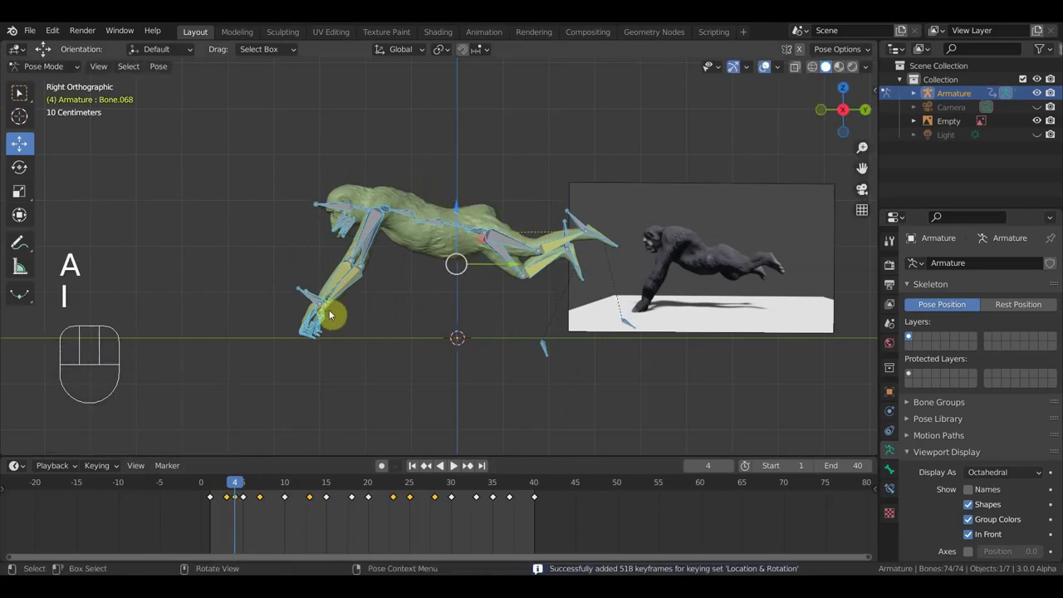
Step: Move both hand control bones about 0.42 m along Y at frame 4 and key the pose on all bones again
{"action": "left_click_drag", "start_coordinate": [304, 297], "coordinate": [403, 311]}
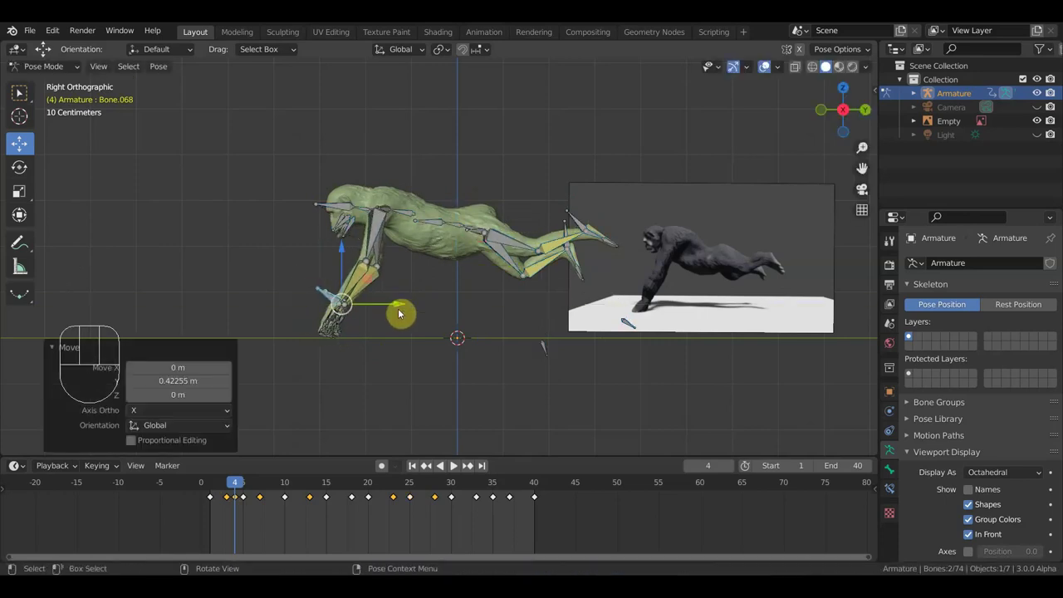
{"action": "key", "text": "a"}
{"action": "key", "text": "i"}
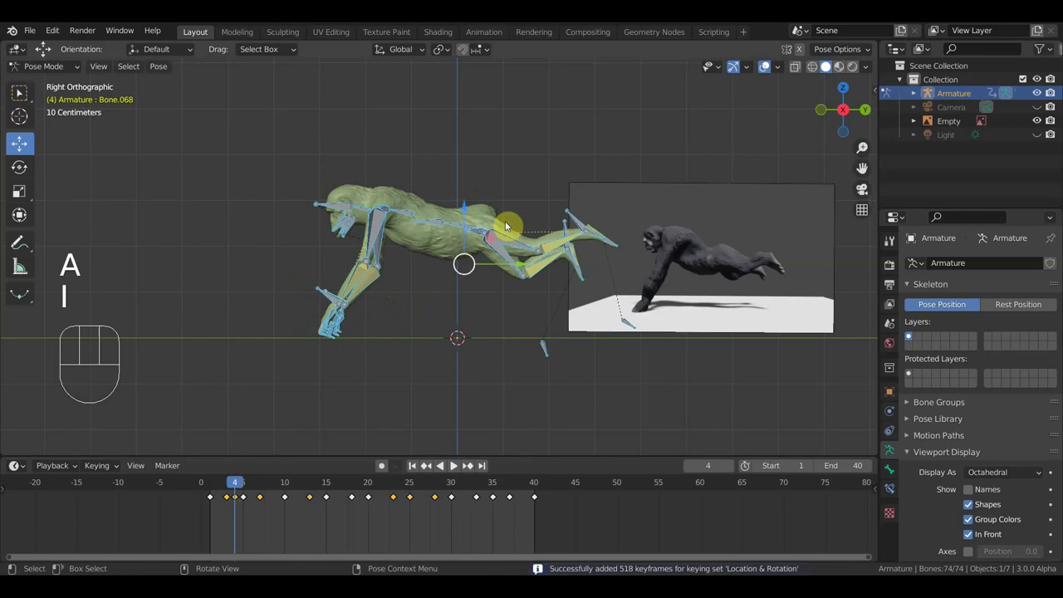
Step: Delete the frame 3 keyframe and replay the run cycle
{"action": "key", "text": "space"}
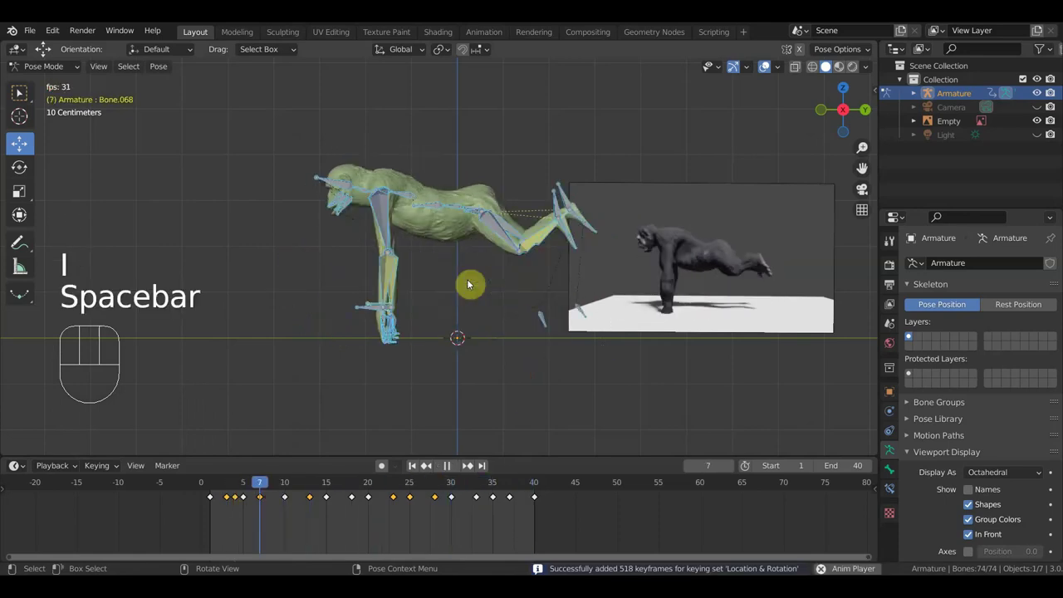
{"action": "left_click", "coordinate": [268, 491]}
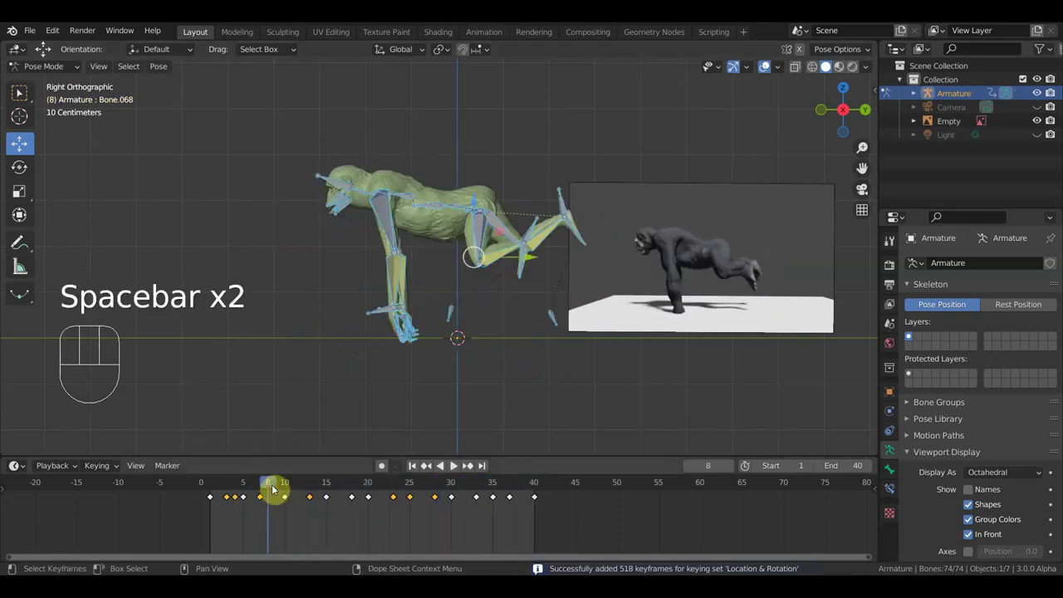
{"action": "mouse_move", "coordinate": [269, 492]}
{"action": "left_mouse_down"}
{"action": "mouse_move", "coordinate": [217, 496]}
{"action": "mouse_move", "coordinate": [222, 512]}
{"action": "mouse_move", "coordinate": [227, 485]}
{"action": "mouse_move", "coordinate": [244, 487]}
{"action": "mouse_move", "coordinate": [213, 487]}
{"action": "mouse_move", "coordinate": [270, 497]}
{"action": "left_mouse_up"}
{"action": "key", "text": "Delete"}
{"action": "key", "text": "space"}
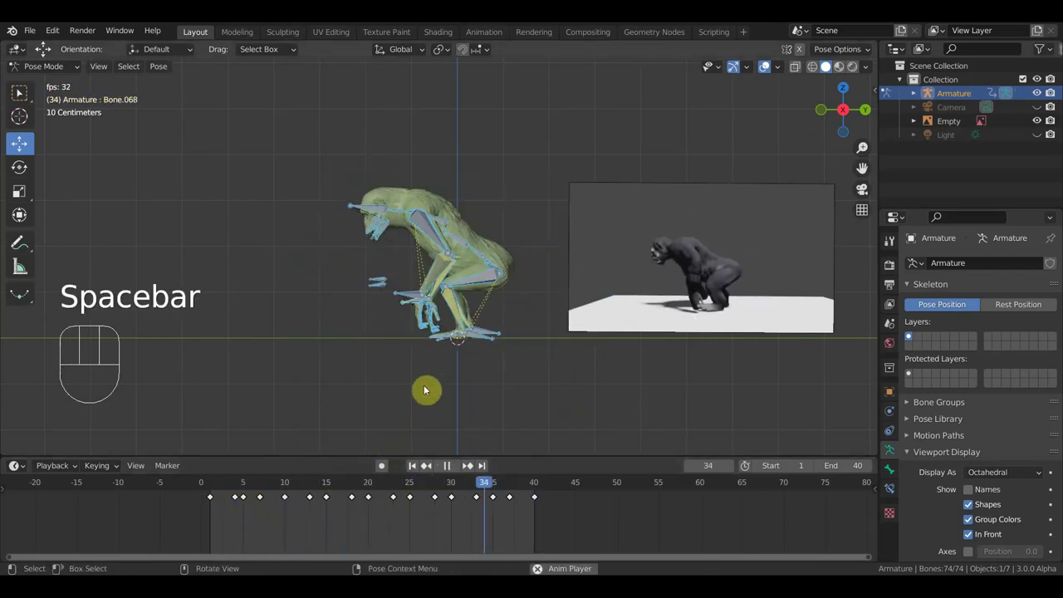
Step: Hide the reference image and viewport overlays, and inspect the looping run from behind, the front and the side
{"action": "scroll", "coordinate": [532, 369], "scroll_direction": "down", "scroll_amount": 3}
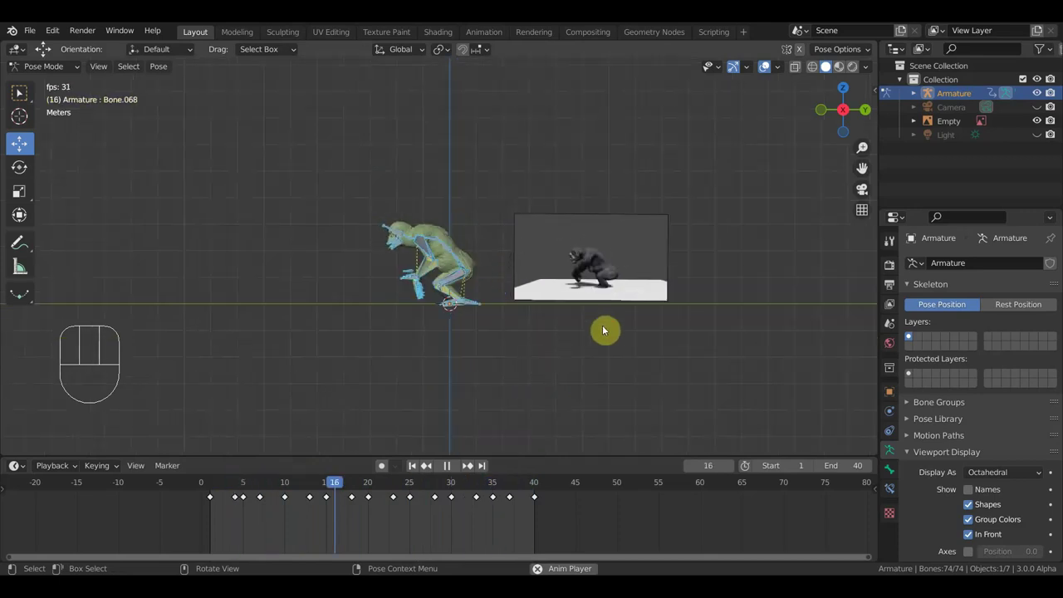
{"action": "left_click", "coordinate": [1036, 121]}
{"action": "middle_click_drag", "start_coordinate": [681, 266], "coordinate": [544, 279]}
{"action": "left_click", "coordinate": [764, 66]}
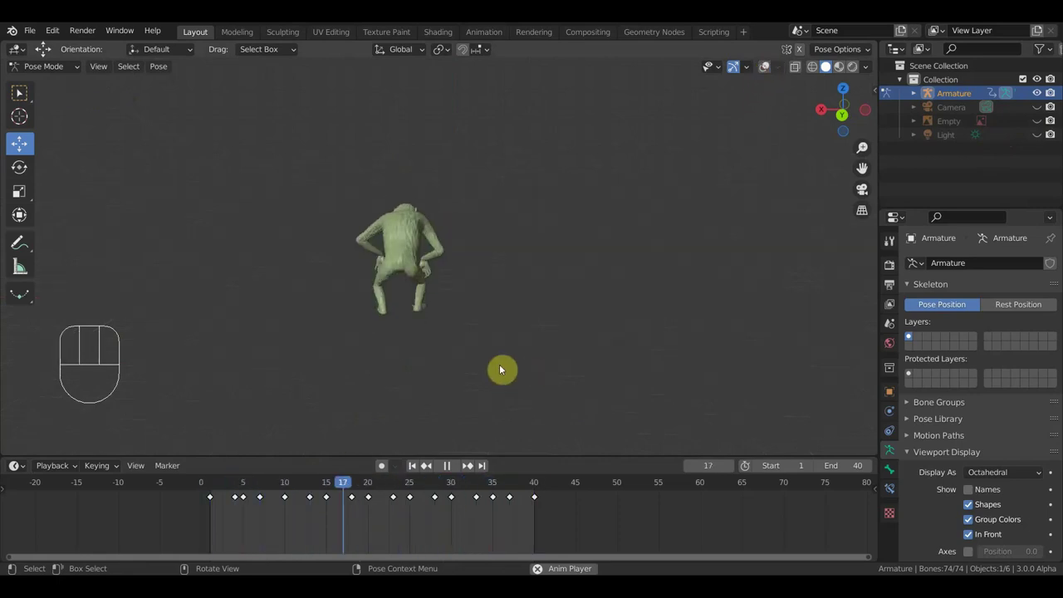
{"action": "middle_click_drag", "start_coordinate": [499, 365], "coordinate": [811, 332]}
{"action": "scroll", "coordinate": [669, 321], "scroll_direction": "up", "scroll_amount": 3}
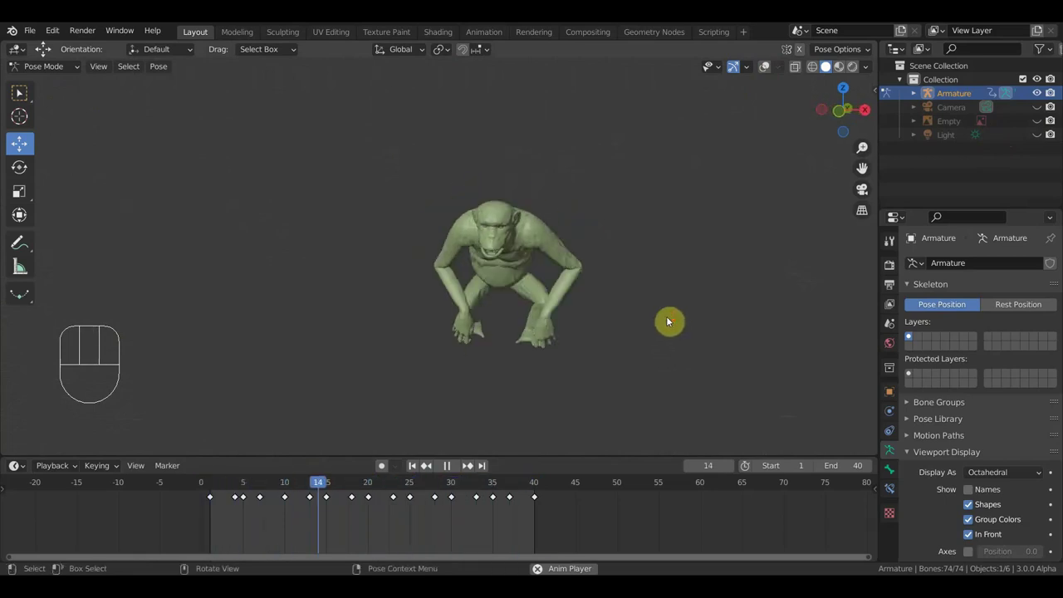
{"action": "middle_click_drag", "start_coordinate": [669, 321], "coordinate": [553, 332]}
{"action": "key", "text": "KP_3"}
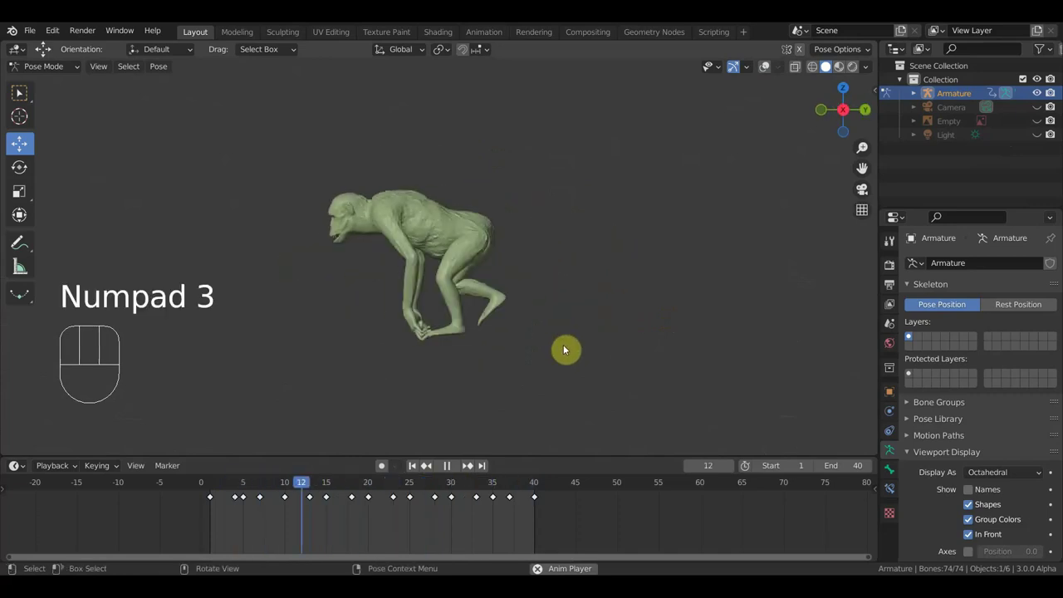
Step: Stop the playback, scrub to frame 22 and turn the viewport overlays back on in the right orthographic view
{"action": "key", "text": "space"}
{"action": "left_click_drag", "start_coordinate": [292, 485], "coordinate": [380, 509]}
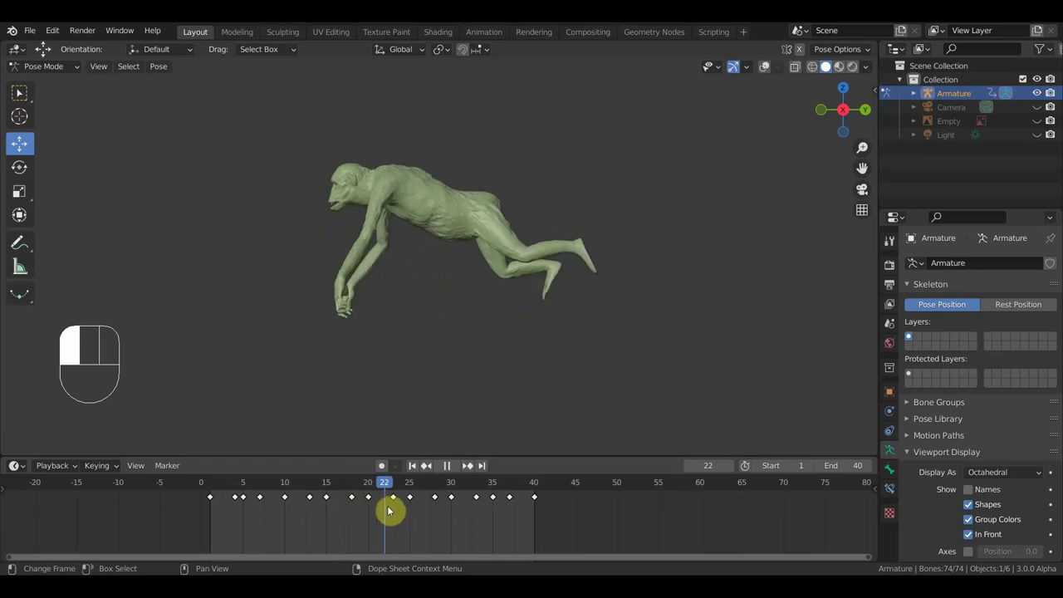
{"action": "mouse_move", "coordinate": [388, 511]}
{"action": "left_mouse_down"}
{"action": "mouse_move", "coordinate": [453, 520]}
{"action": "mouse_move", "coordinate": [374, 504]}
{"action": "mouse_move", "coordinate": [386, 508]}
{"action": "left_mouse_up"}
{"action": "mouse_move", "coordinate": [382, 508]}
{"action": "left_mouse_down"}
{"action": "mouse_move", "coordinate": [393, 511]}
{"action": "mouse_move", "coordinate": [387, 503]}
{"action": "left_mouse_up"}
{"action": "left_click", "coordinate": [763, 66]}
{"action": "middle_click_drag", "start_coordinate": [360, 290], "coordinate": [362, 294]}
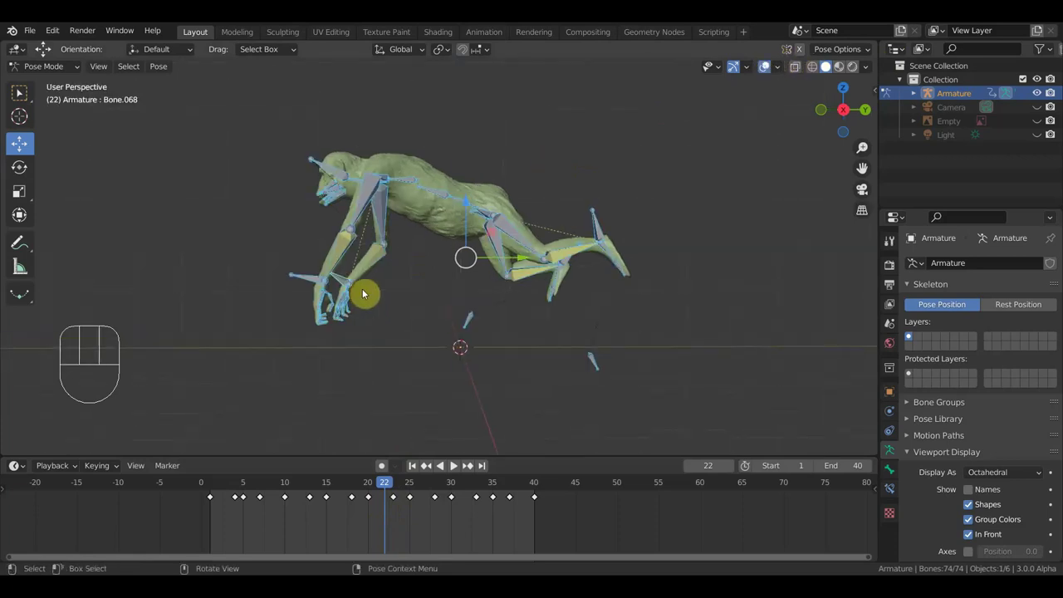
{"action": "key", "text": "KP_3"}
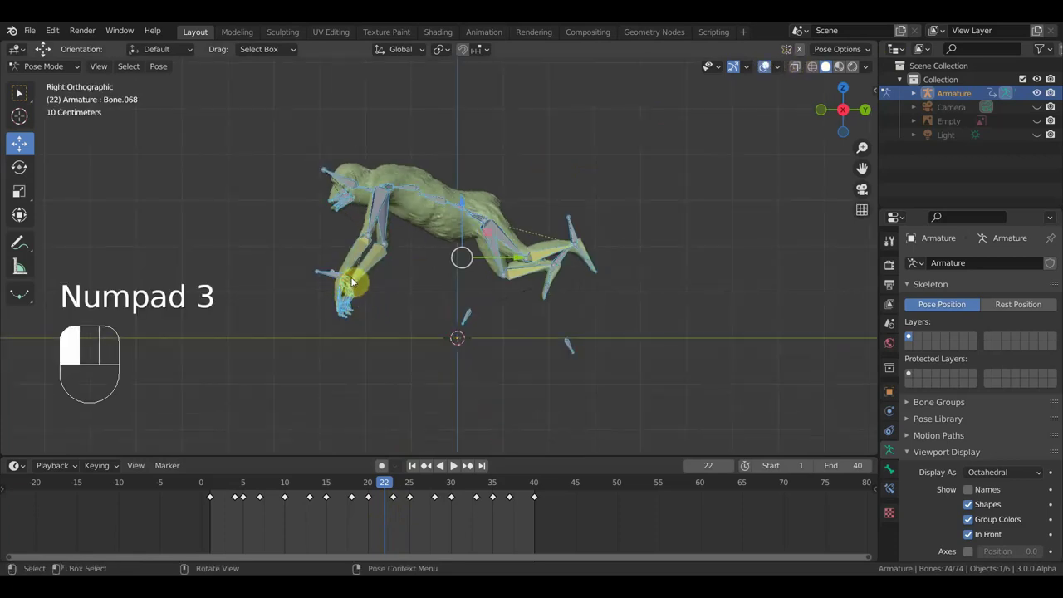
Step: At frame 22, move the rear hand's control bone forward about -0.77 m along Y and 0.14 m along Z
{"action": "left_click", "coordinate": [352, 282]}
{"action": "key", "text": "g"}
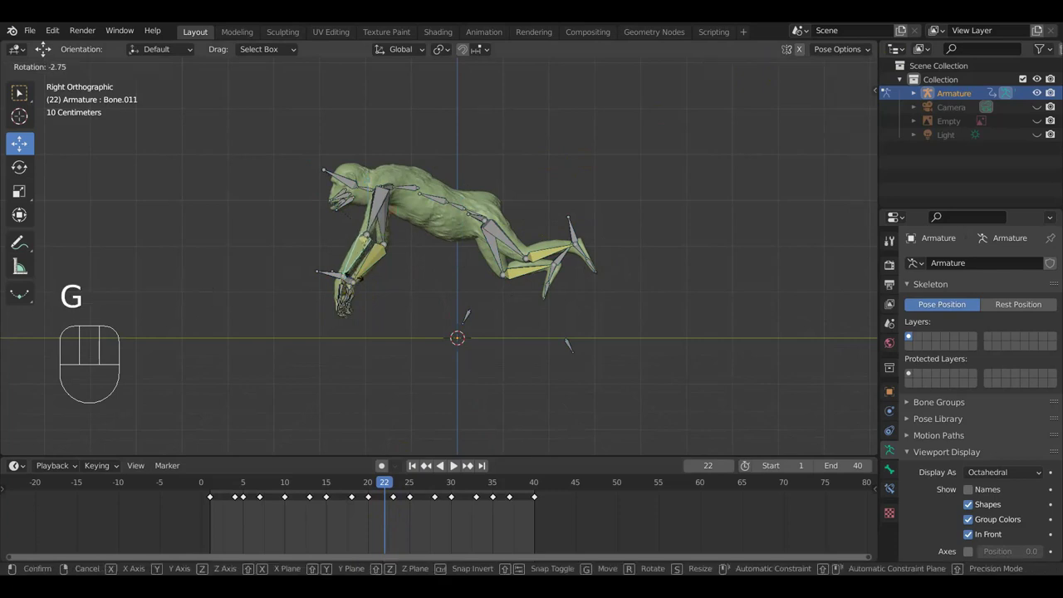
{"action": "left_click", "coordinate": [355, 281]}
{"action": "left_click", "coordinate": [353, 284]}
{"action": "key", "text": "g"}
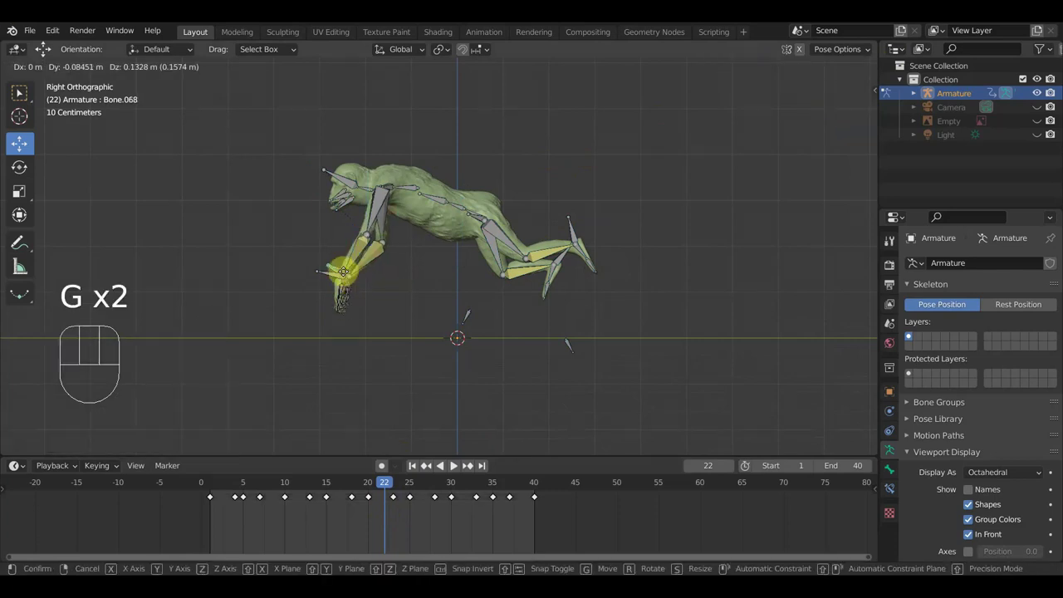
{"action": "left_click", "coordinate": [317, 274]}
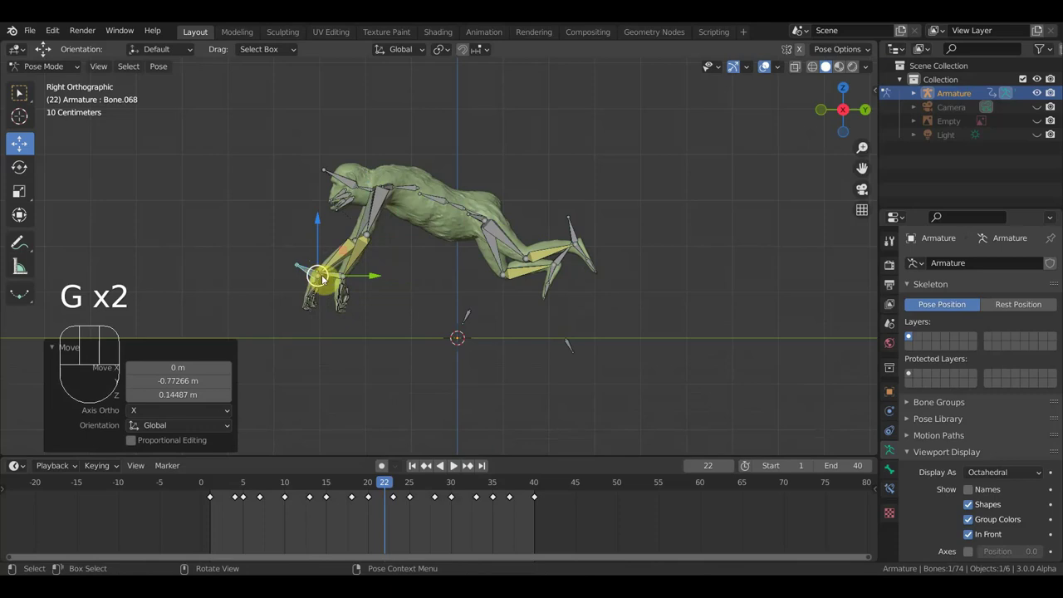
Step: Move the other hand's control bone about -0.42 m along Y and 0.10 m along Z at frame 22, and rotate it about 34.3°
{"action": "left_click", "coordinate": [336, 280]}
{"action": "key", "text": "g"}
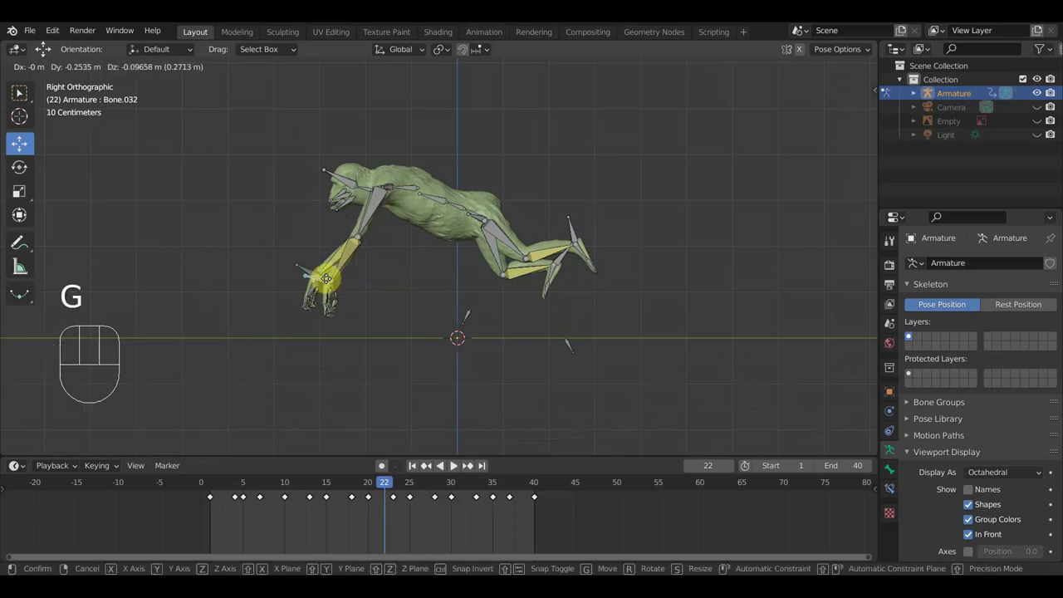
{"action": "left_click", "coordinate": [316, 272]}
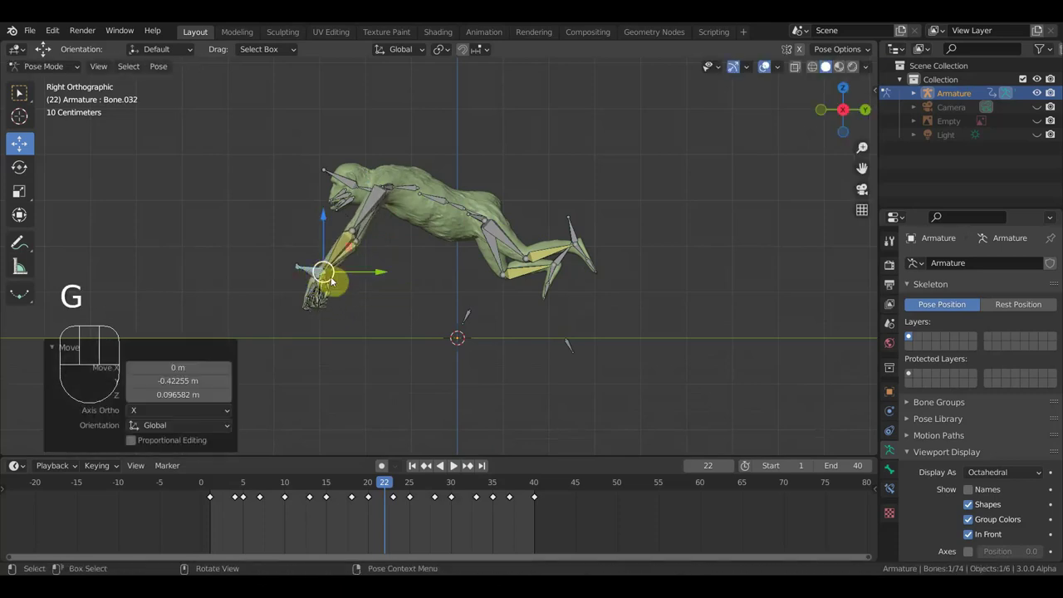
{"action": "key", "text": "r"}
{"action": "left_click", "coordinate": [345, 296]}
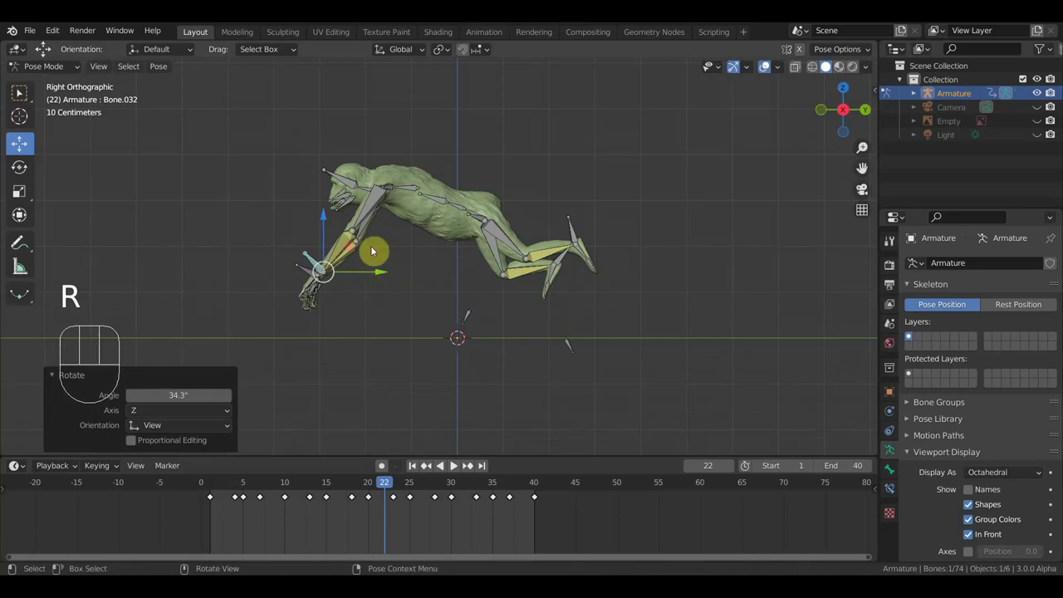
Step: Key all bones' location and rotation at frame 22 and play the cycle to check the arm motion
{"action": "key", "text": "a"}
{"action": "key", "text": "i"}
{"action": "key", "text": "space"}
{"action": "key", "text": "space"}
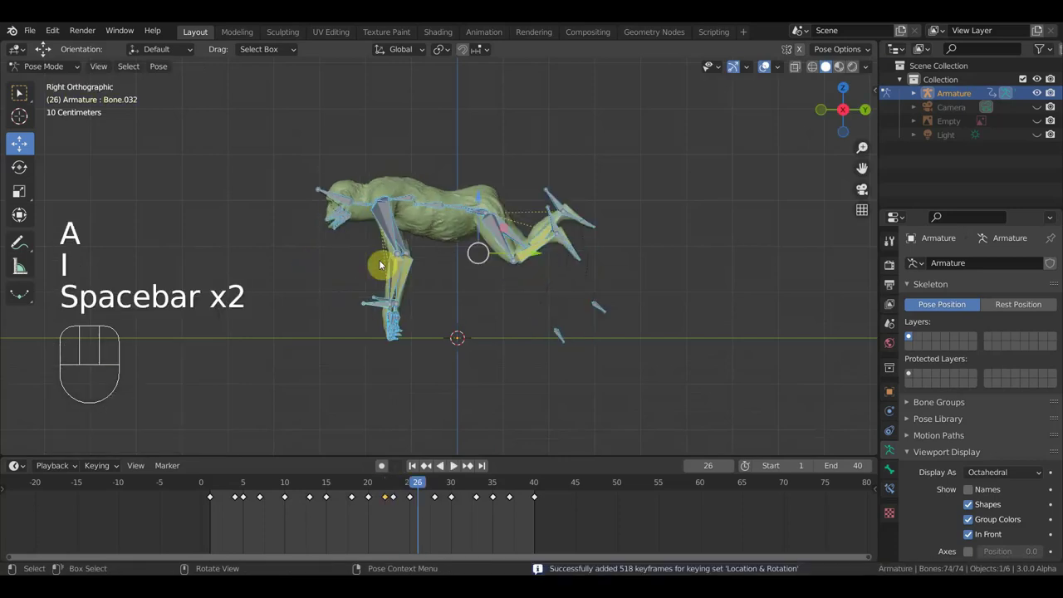
{"action": "key", "text": "space"}
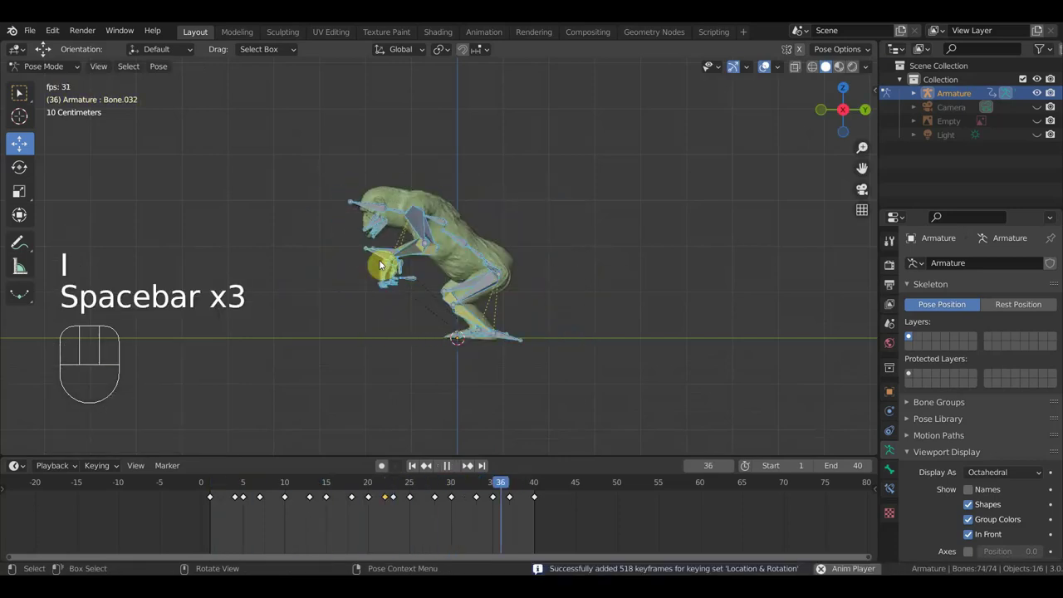
{"action": "key", "text": "space"}
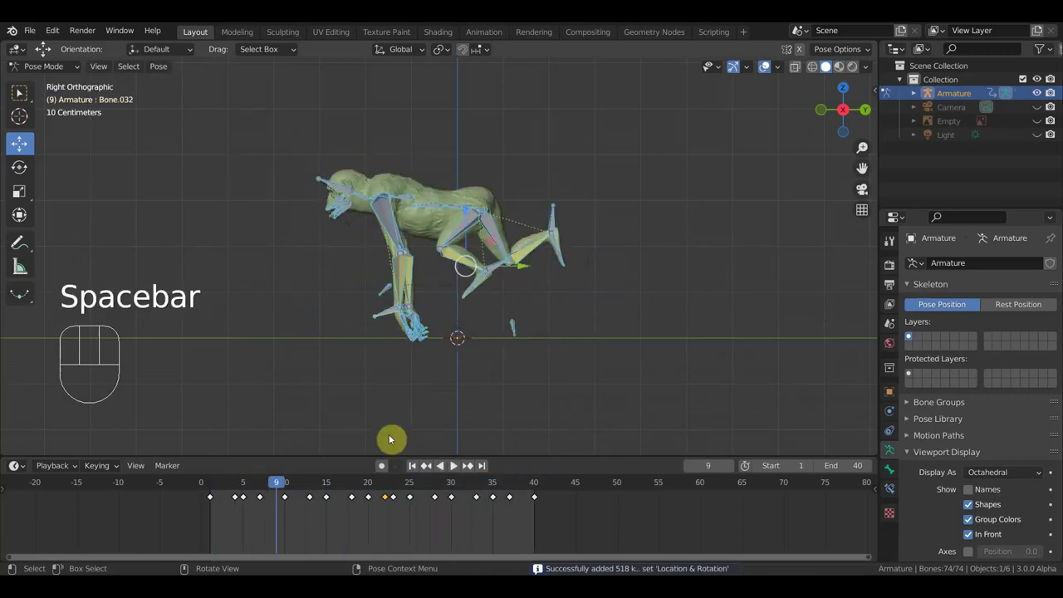
{"action": "left_click", "coordinate": [384, 497]}
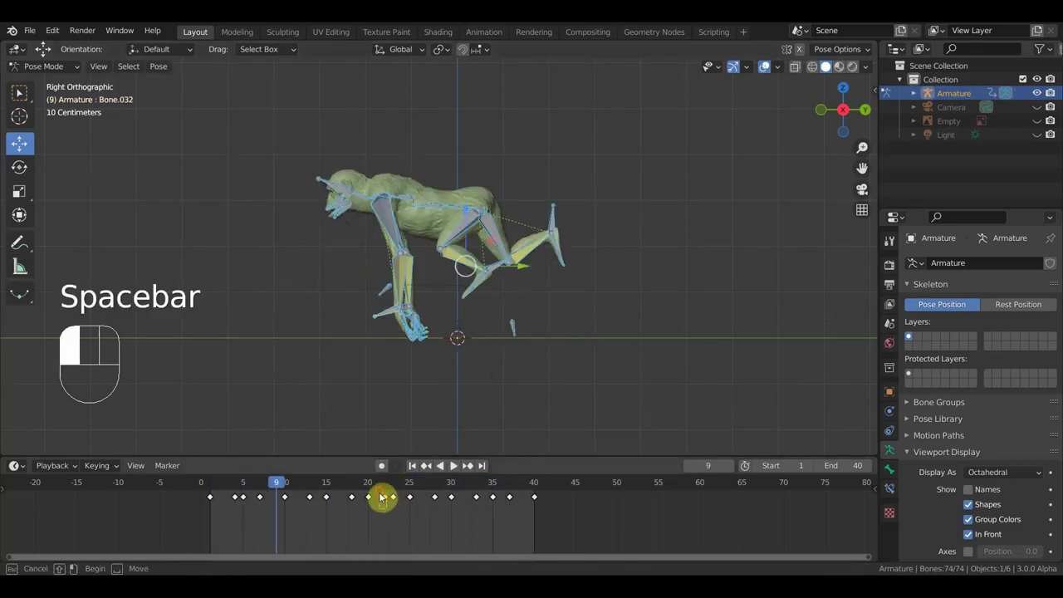
{"action": "key", "text": "g"}
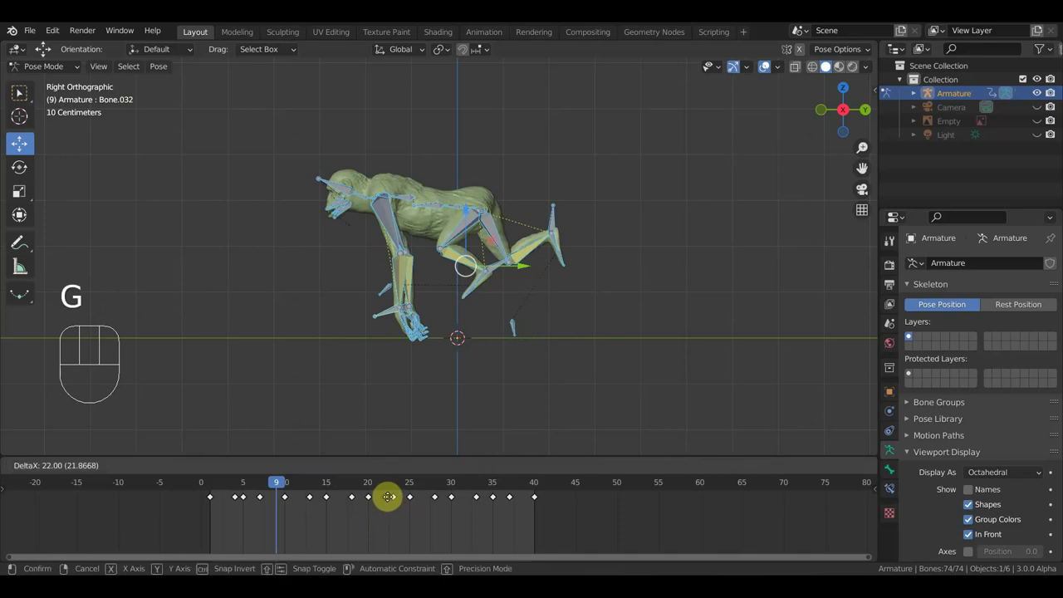
{"action": "left_click", "coordinate": [387, 497]}
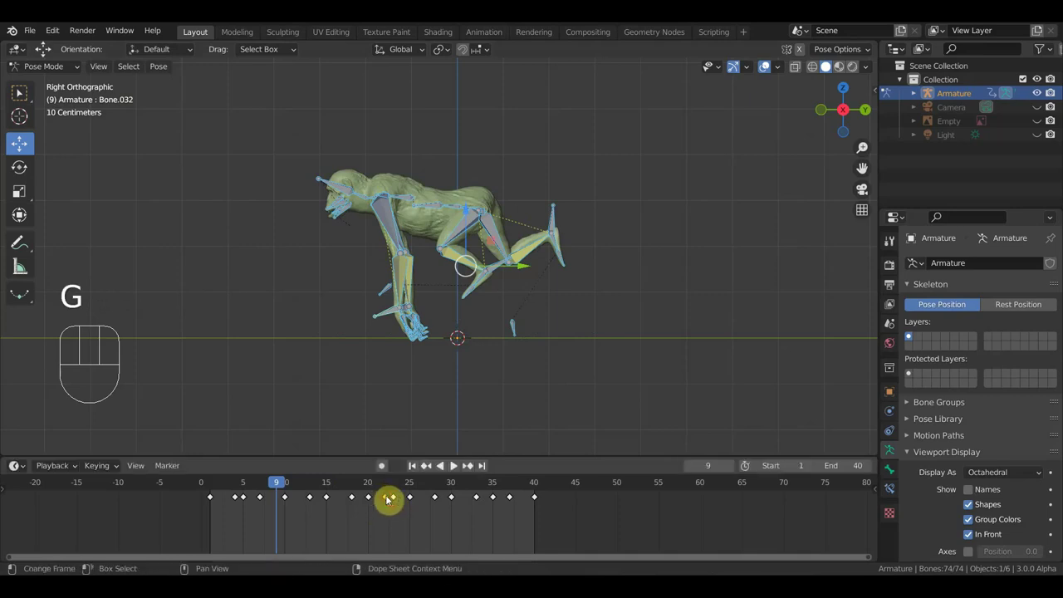
Step: Delete the keyframes at frame 23 of the armature animation, then scrub and play back the run cycle
{"action": "scroll", "coordinate": [388, 510], "scroll_direction": "up", "scroll_amount": 2}
{"action": "left_click", "coordinate": [374, 492]}
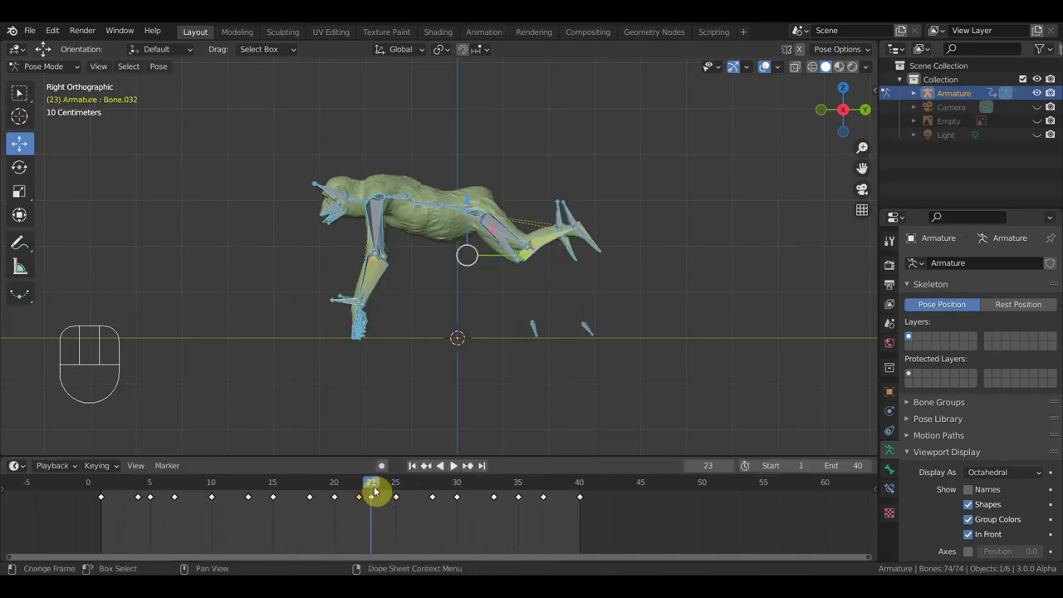
{"action": "left_click", "coordinate": [359, 490]}
{"action": "left_click_drag", "start_coordinate": [359, 490], "coordinate": [375, 511]}
{"action": "key", "text": "Delete"}
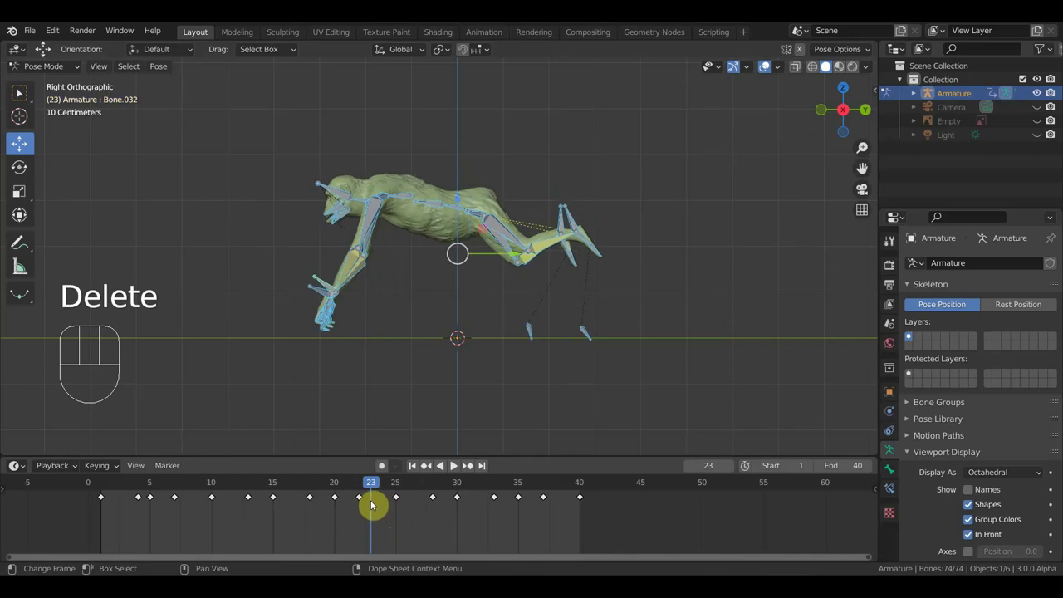
{"action": "left_click", "coordinate": [372, 489]}
{"action": "left_click_drag", "start_coordinate": [371, 489], "coordinate": [351, 486]}
{"action": "key", "text": "space"}
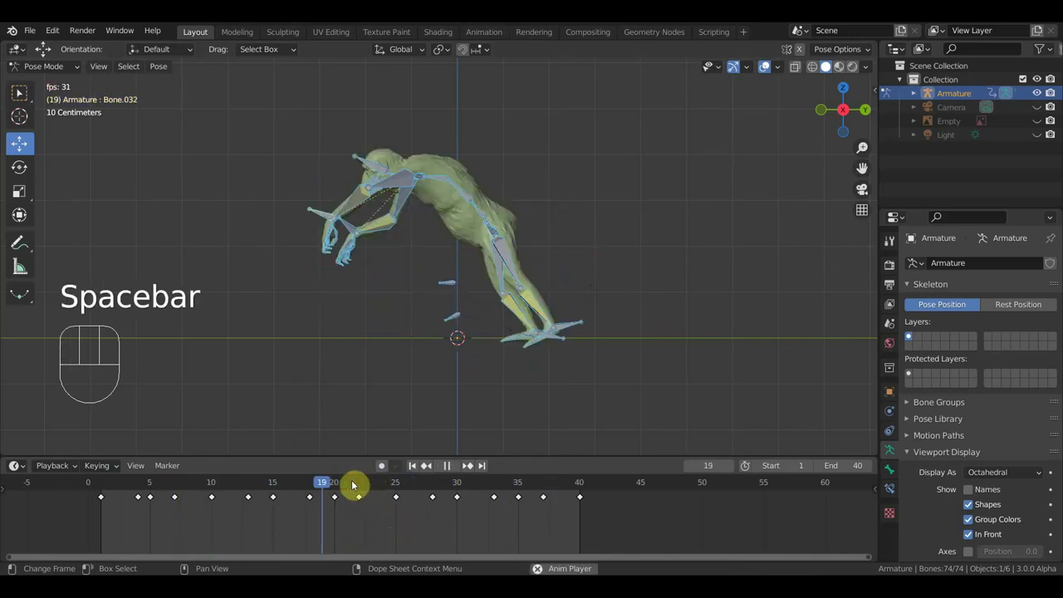
{"action": "key", "text": "space"}
Step: Move the keyframes from frame 22 to frame 23 and preview the animation
{"action": "left_click", "coordinate": [357, 497]}
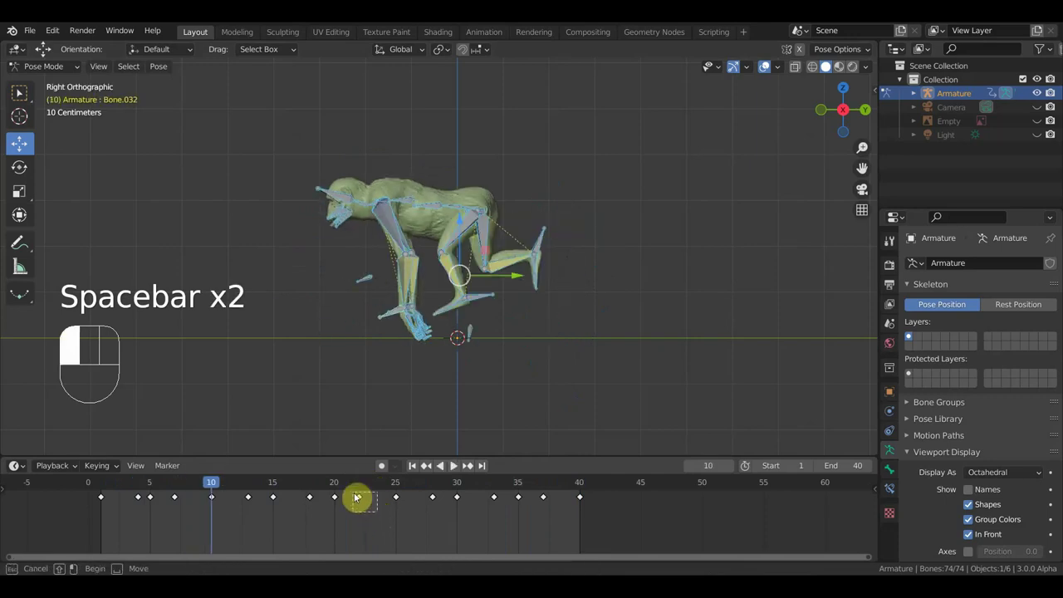
{"action": "key", "text": "g"}
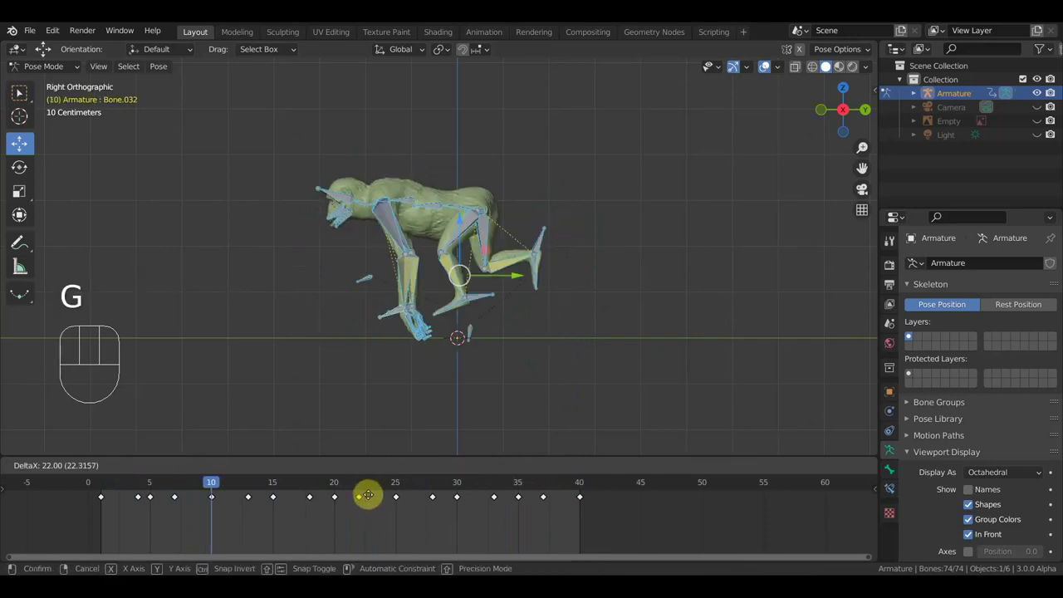
{"action": "left_click", "coordinate": [373, 499]}
{"action": "key", "text": "space"}
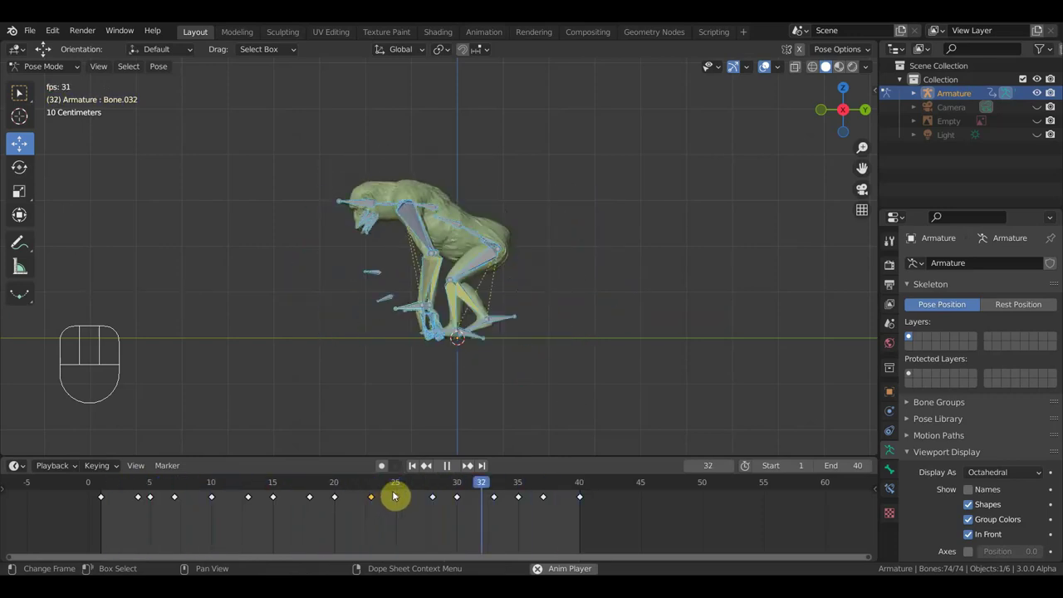
{"action": "key", "text": "space"}
{"action": "left_click", "coordinate": [374, 496]}
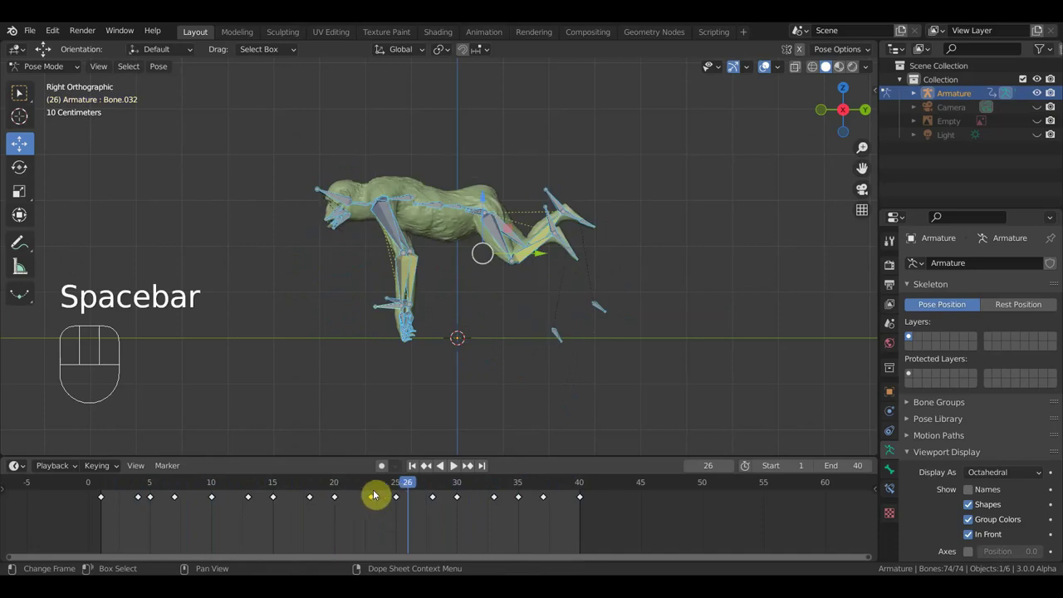
Step: At frame 25, rotate the whole pose by -6.75°, raise it about 0.29 m, and keyframe the location and rotation of all bones
{"action": "left_click", "coordinate": [386, 494]}
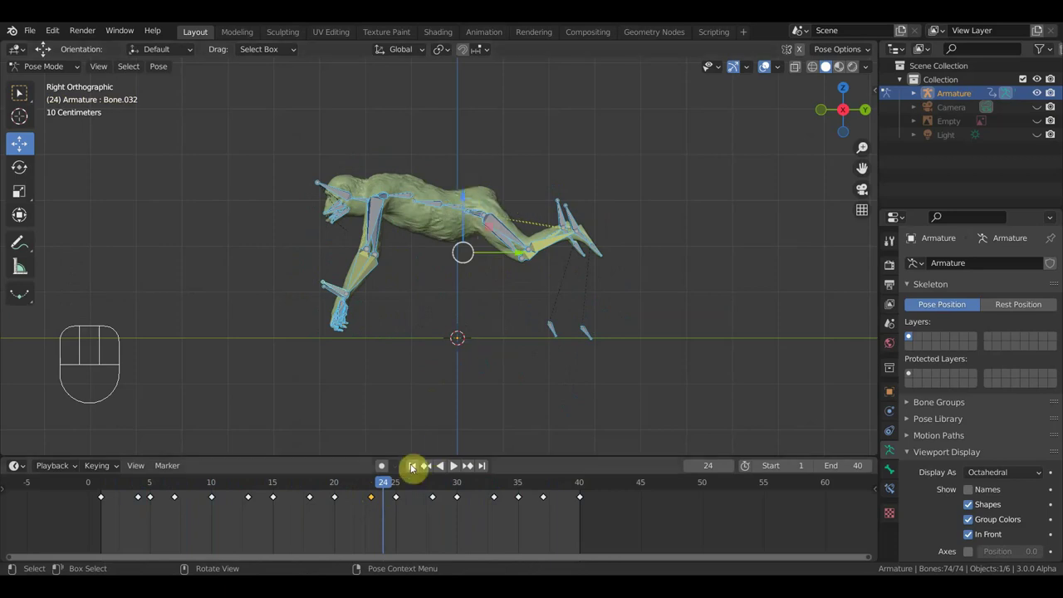
{"action": "left_click", "coordinate": [395, 486]}
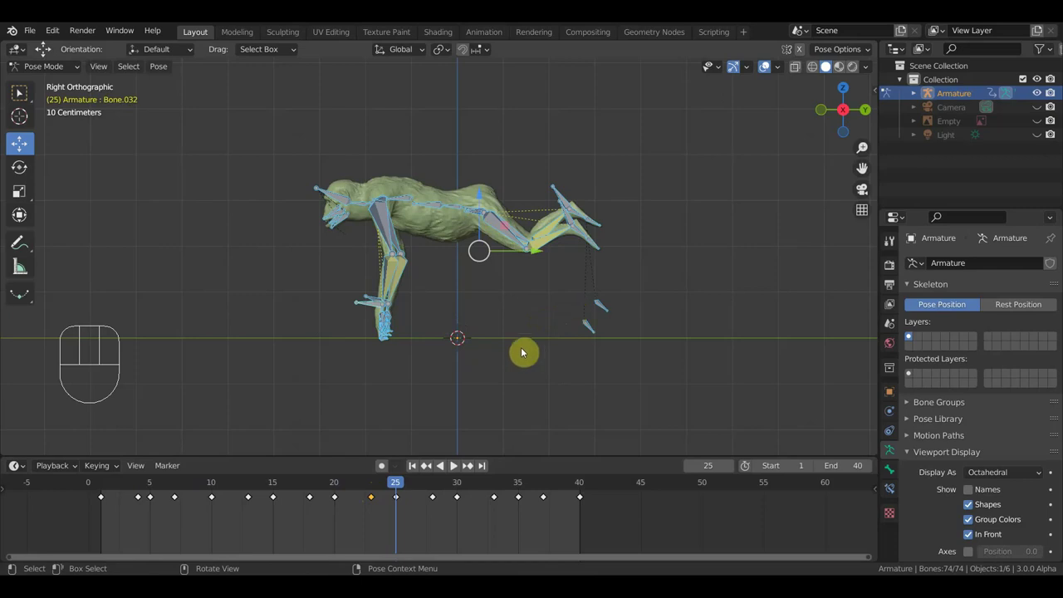
{"action": "left_click", "coordinate": [432, 491]}
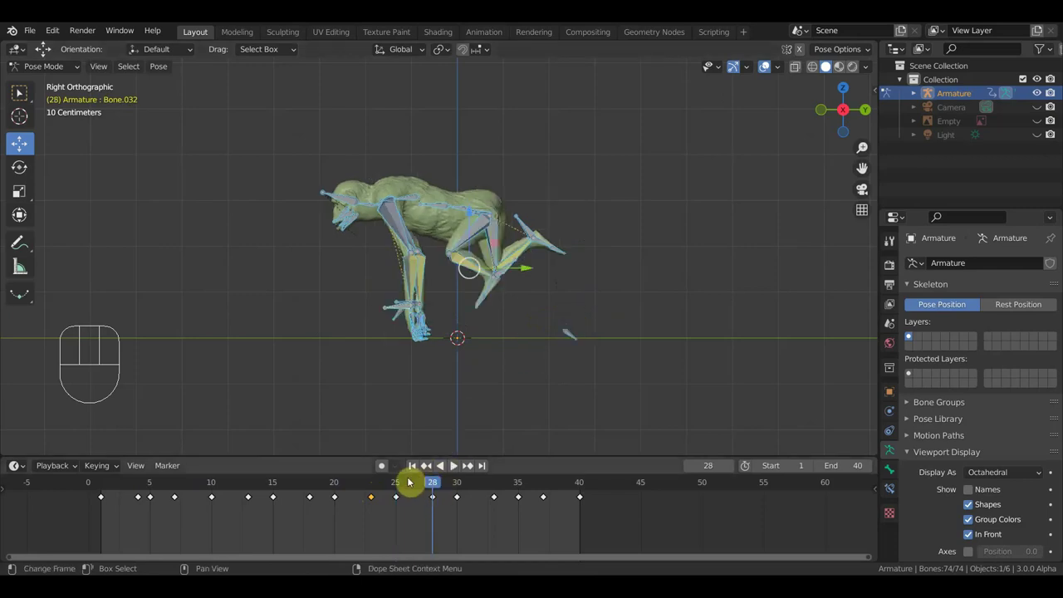
{"action": "left_click", "coordinate": [397, 485]}
{"action": "key", "text": "r"}
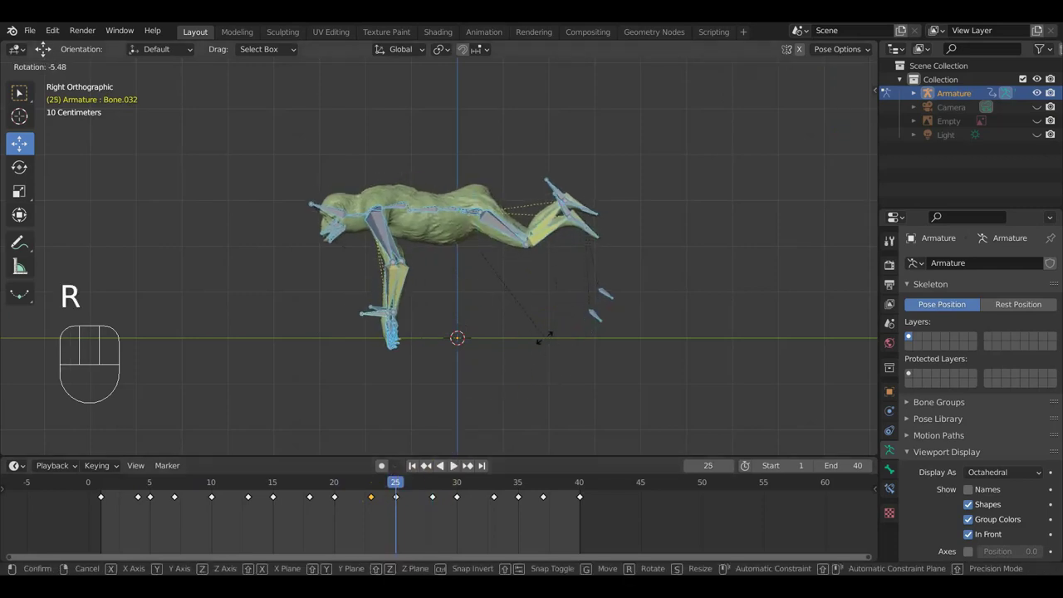
{"action": "left_click", "coordinate": [545, 336]}
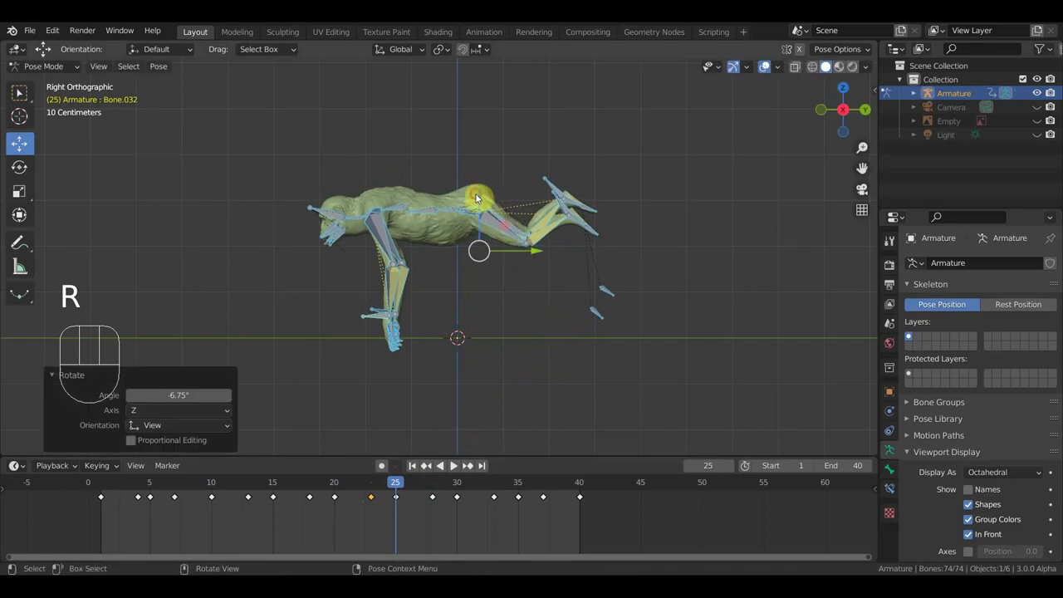
{"action": "left_click_drag", "start_coordinate": [477, 200], "coordinate": [475, 175]}
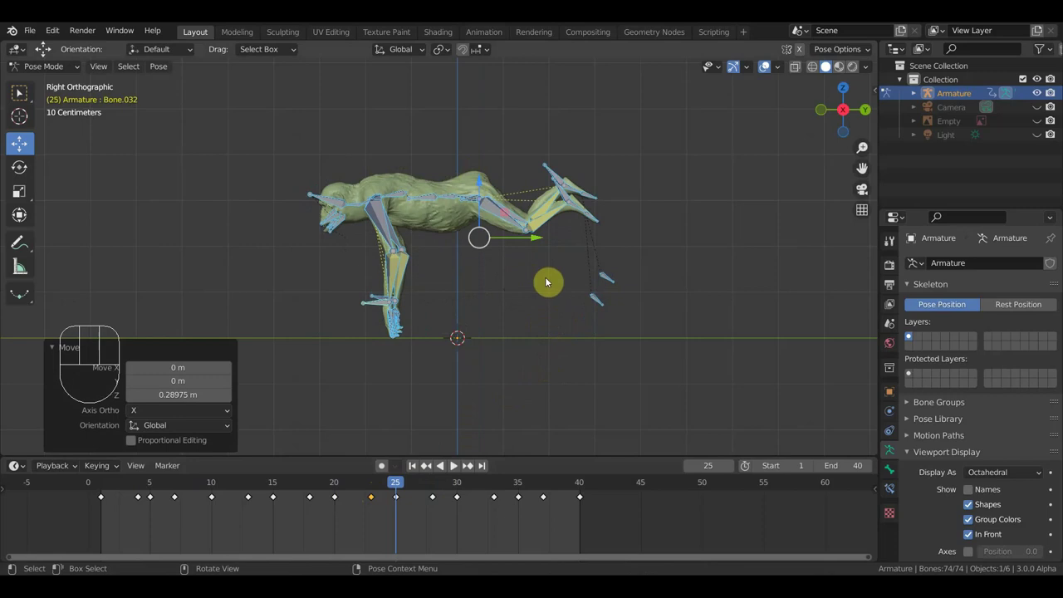
{"action": "key", "text": "a"}
{"action": "key", "text": "i"}
Step: Play back the animation and examine the keyed poses at frames 15, 18, 20, 10 and 13
{"action": "left_click_drag", "start_coordinate": [404, 487], "coordinate": [477, 514]}
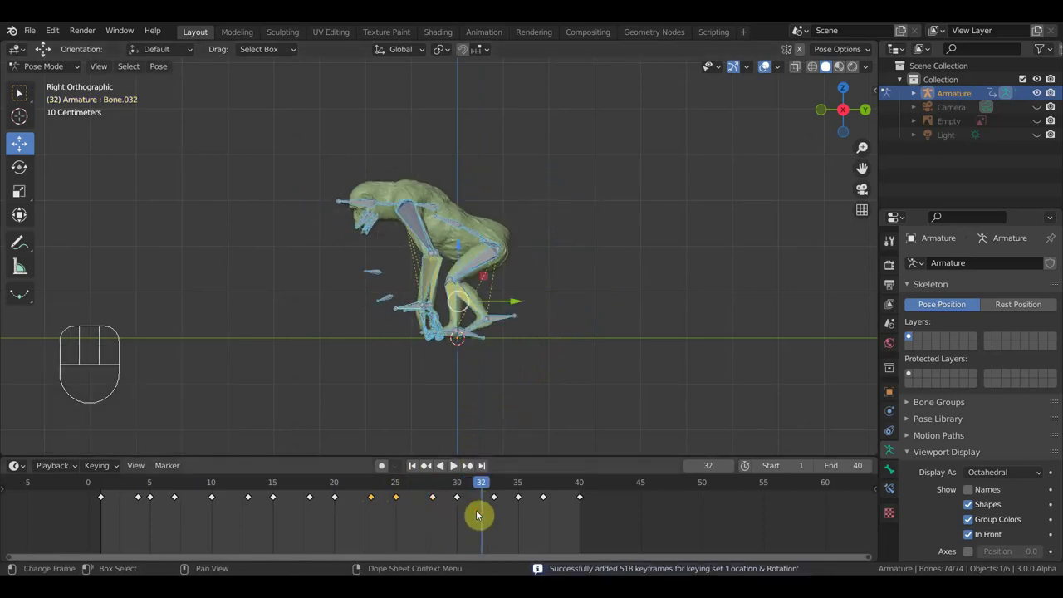
{"action": "key", "text": "space"}
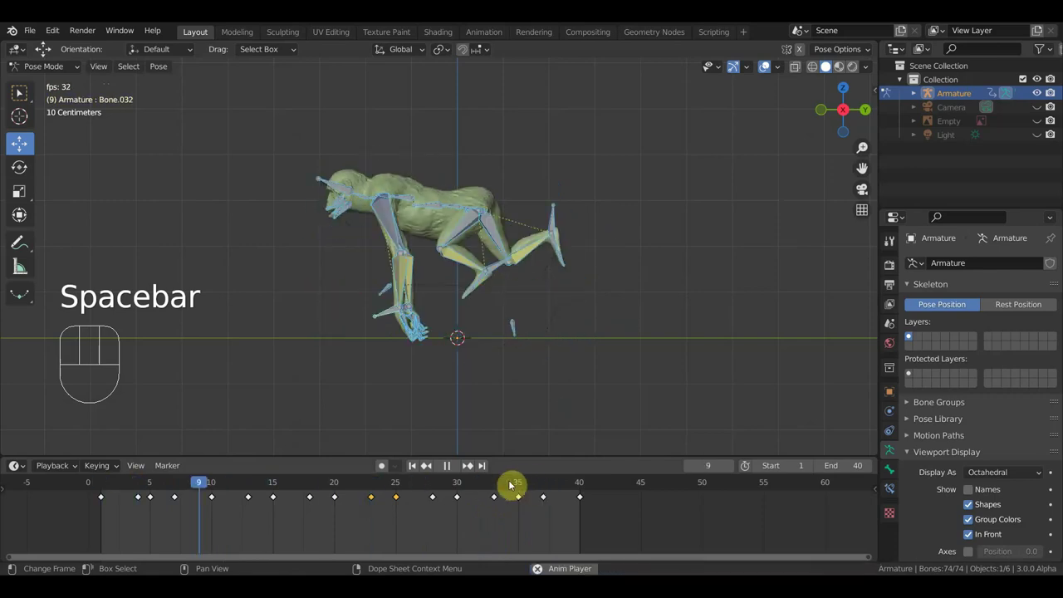
{"action": "key", "text": "space"}
{"action": "left_click", "coordinate": [273, 486]}
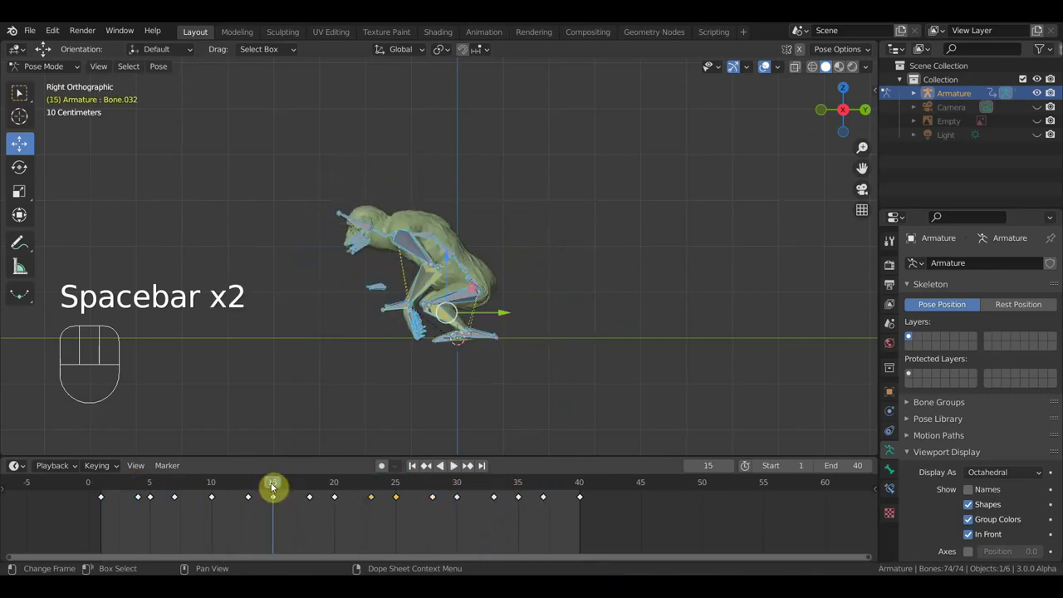
{"action": "left_click", "coordinate": [310, 488]}
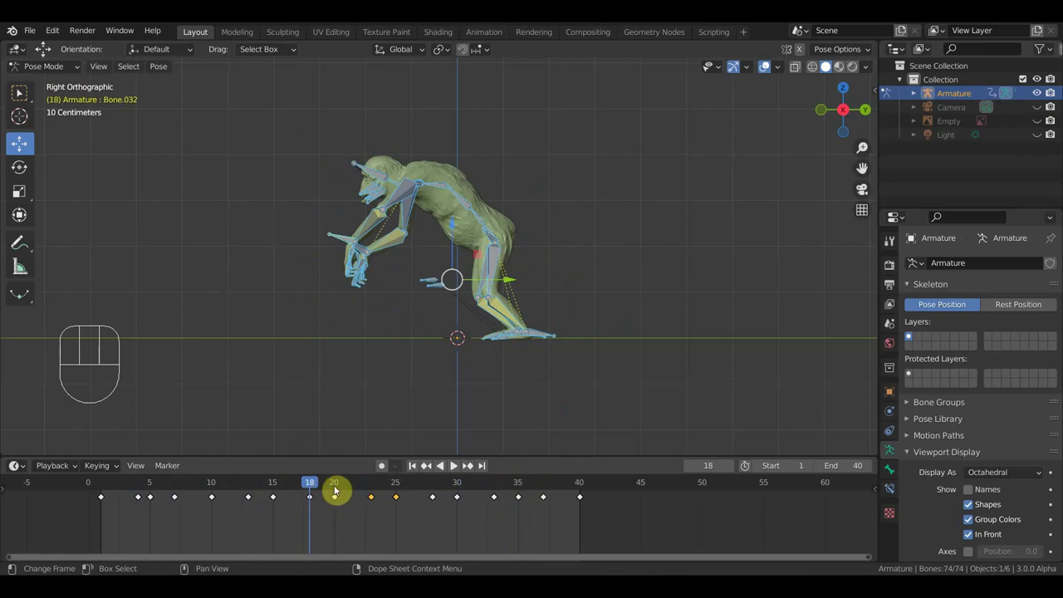
{"action": "left_click", "coordinate": [334, 488]}
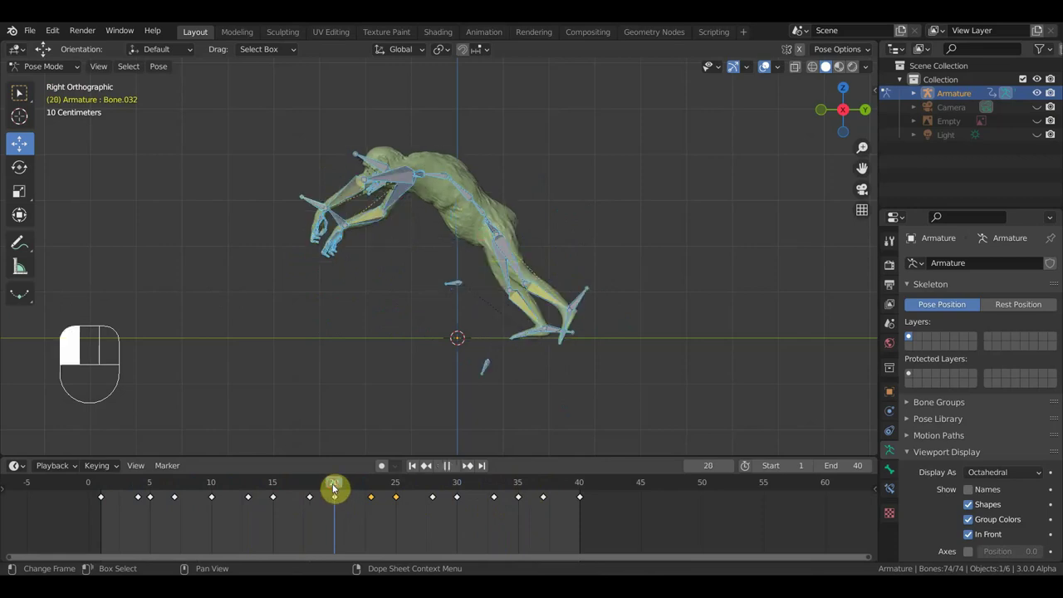
{"action": "left_click", "coordinate": [213, 488]}
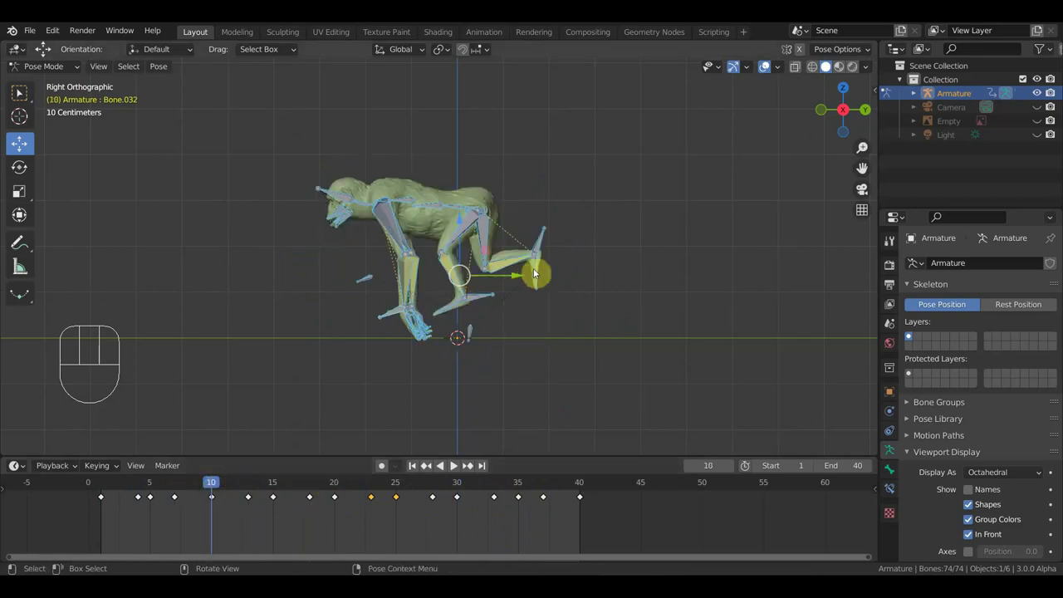
{"action": "left_click", "coordinate": [249, 490]}
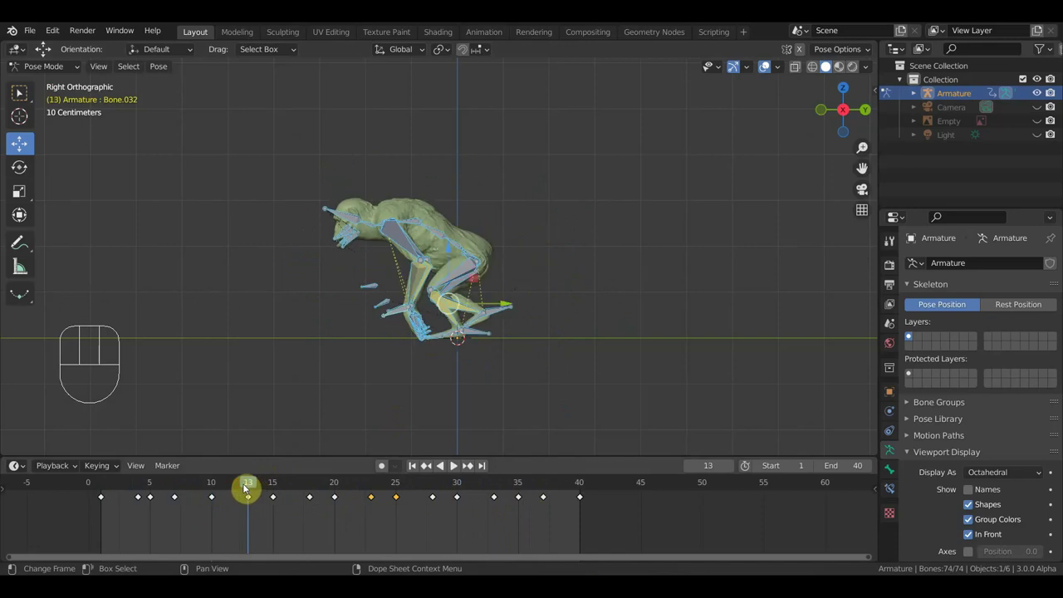
Step: At frame 7, rotate the whole pose by about -9°, raise it vertically, and keyframe all bones
{"action": "left_click", "coordinate": [175, 490]}
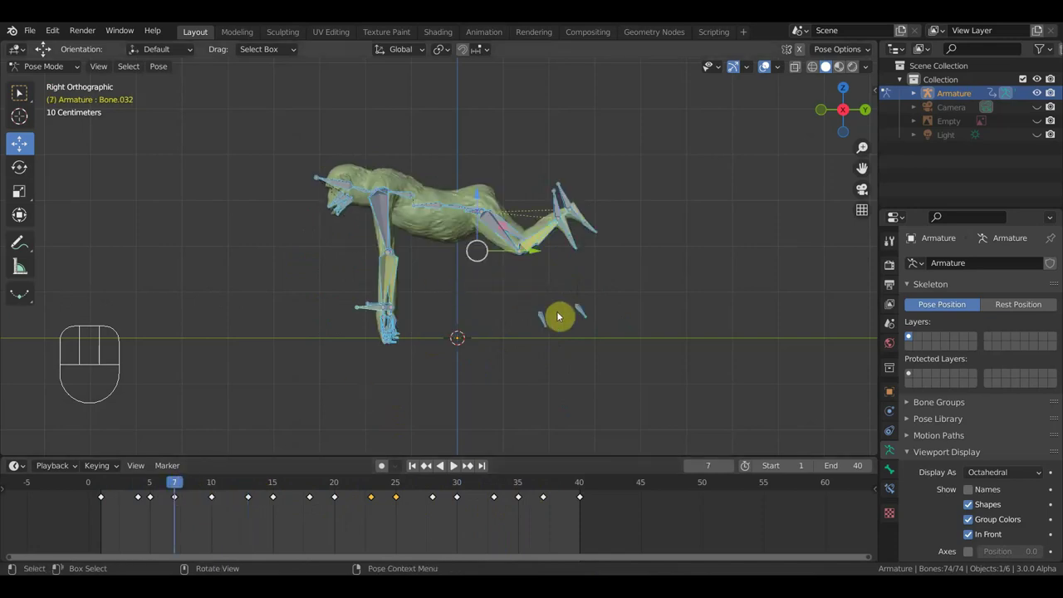
{"action": "key", "text": "r"}
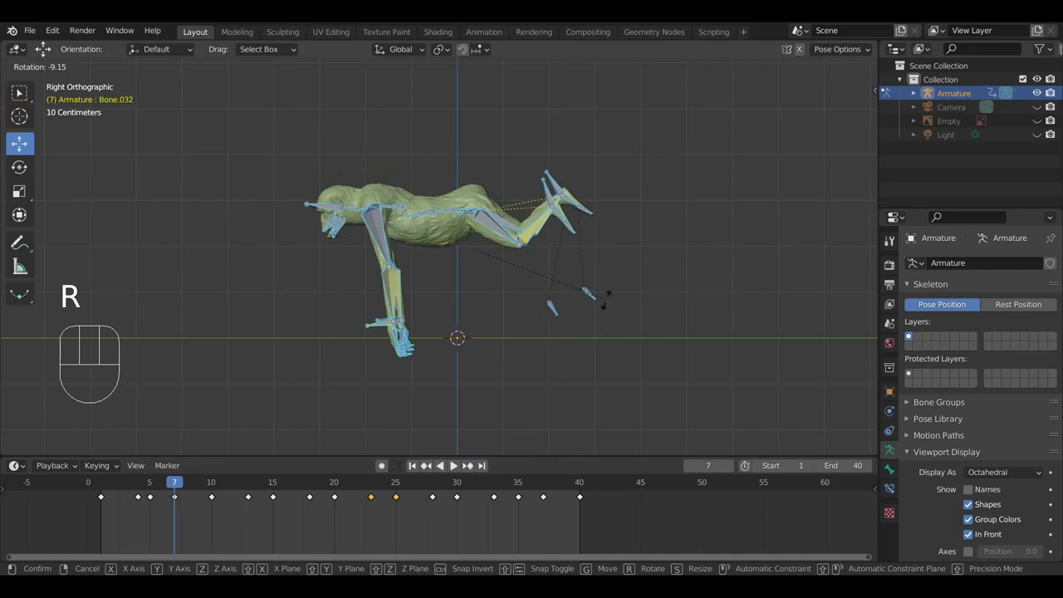
{"action": "left_click", "coordinate": [595, 298]}
{"action": "left_click_drag", "start_coordinate": [479, 196], "coordinate": [477, 174]}
{"action": "key", "text": "a"}
{"action": "key", "text": "i"}
Step: Preview the animation, compare the poses at frames 4 and 5, and delete the keyframes at frame 4
{"action": "key", "text": "space"}
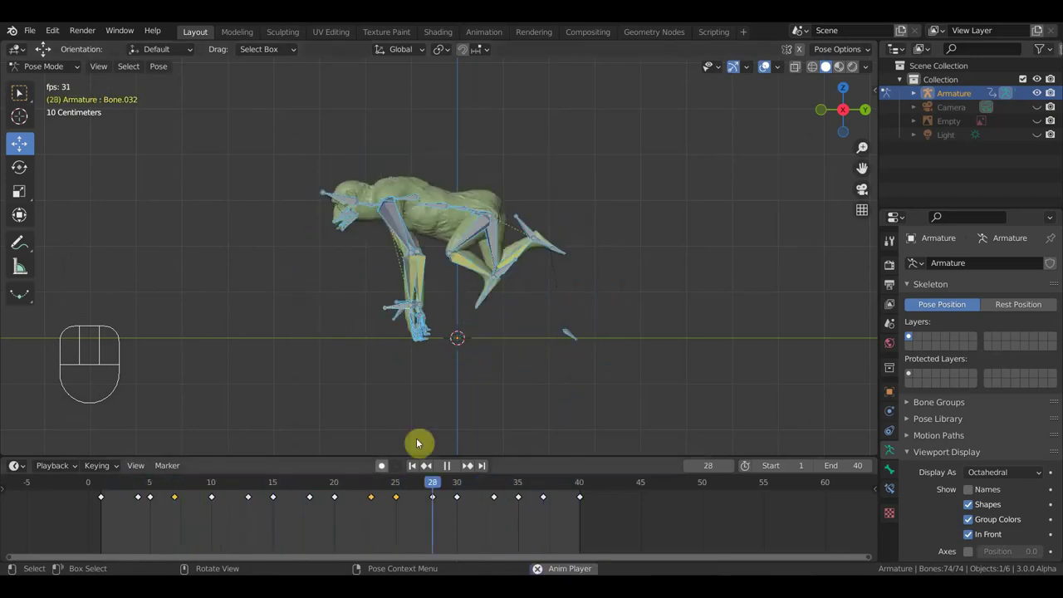
{"action": "key", "text": "space"}
{"action": "left_click", "coordinate": [287, 489]}
{"action": "left_click_drag", "start_coordinate": [287, 490], "coordinate": [137, 489]}
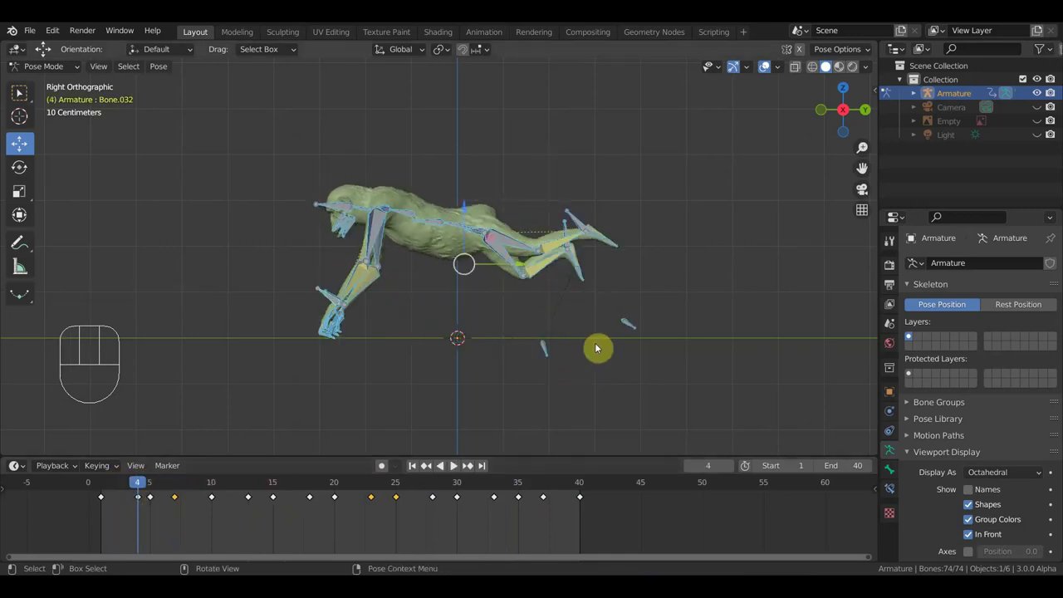
{"action": "left_click", "coordinate": [151, 488]}
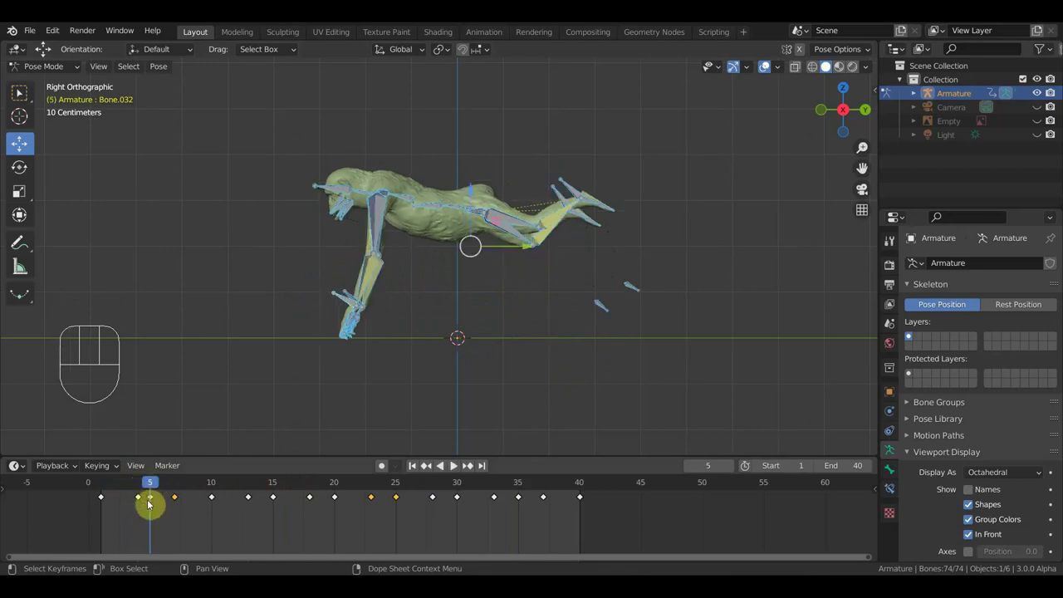
{"action": "left_click", "coordinate": [137, 496], "text": "shift"}
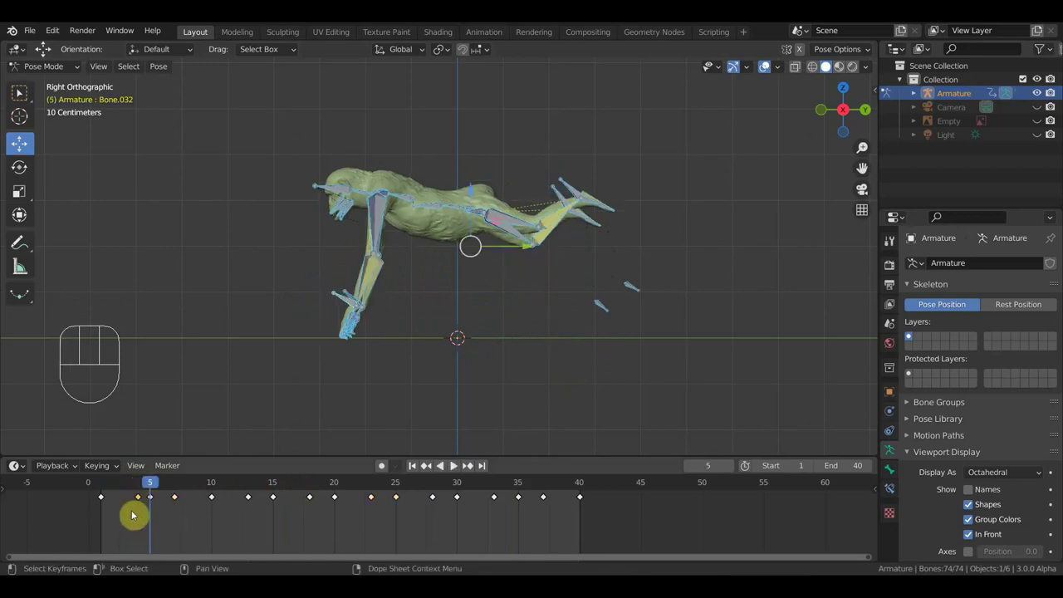
{"action": "left_click", "coordinate": [143, 511]}
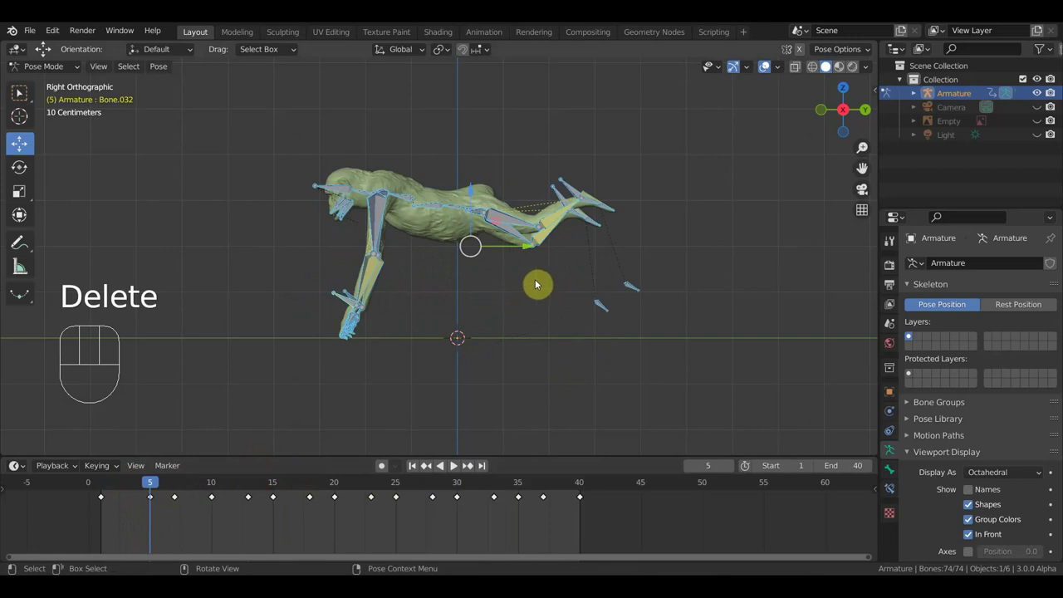
Step: Scrub through frames 1 to 40 and play back the cycle to review its motion
{"action": "left_click_drag", "start_coordinate": [142, 492], "coordinate": [103, 490]}
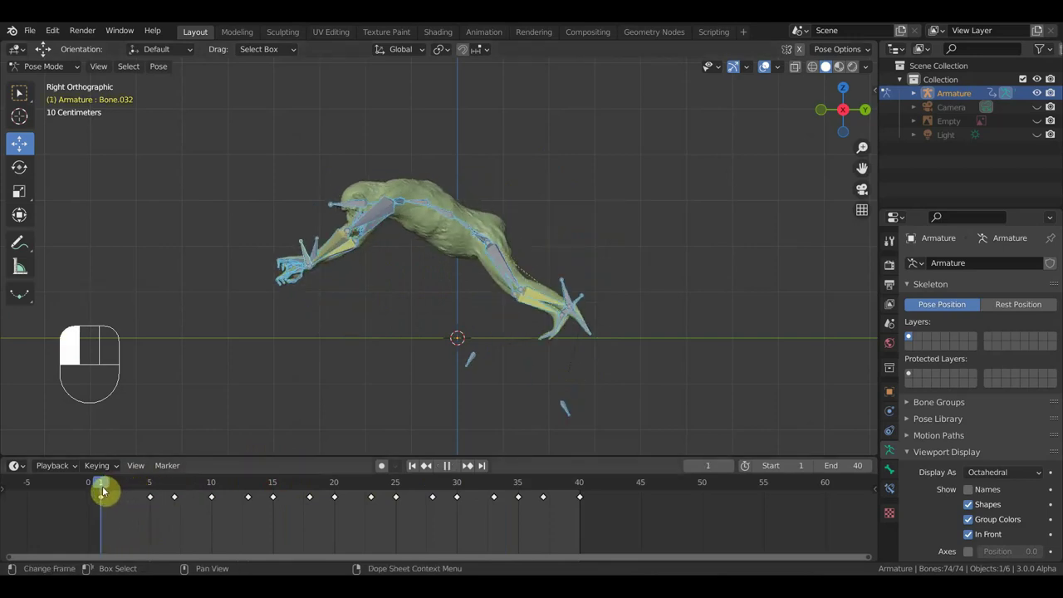
{"action": "left_click_drag", "start_coordinate": [103, 492], "coordinate": [574, 473]}
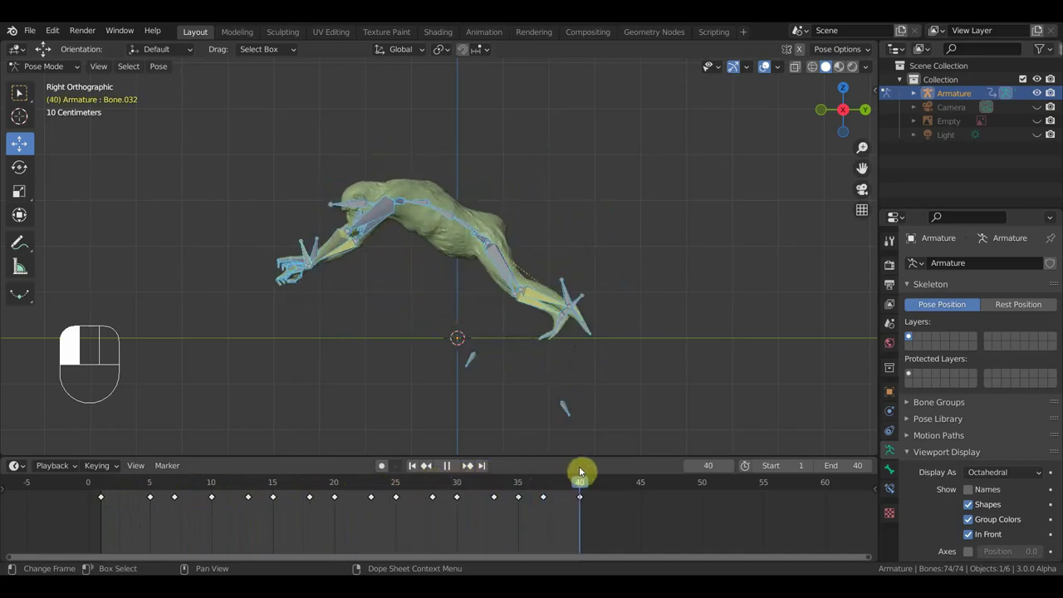
{"action": "key", "text": "space"}
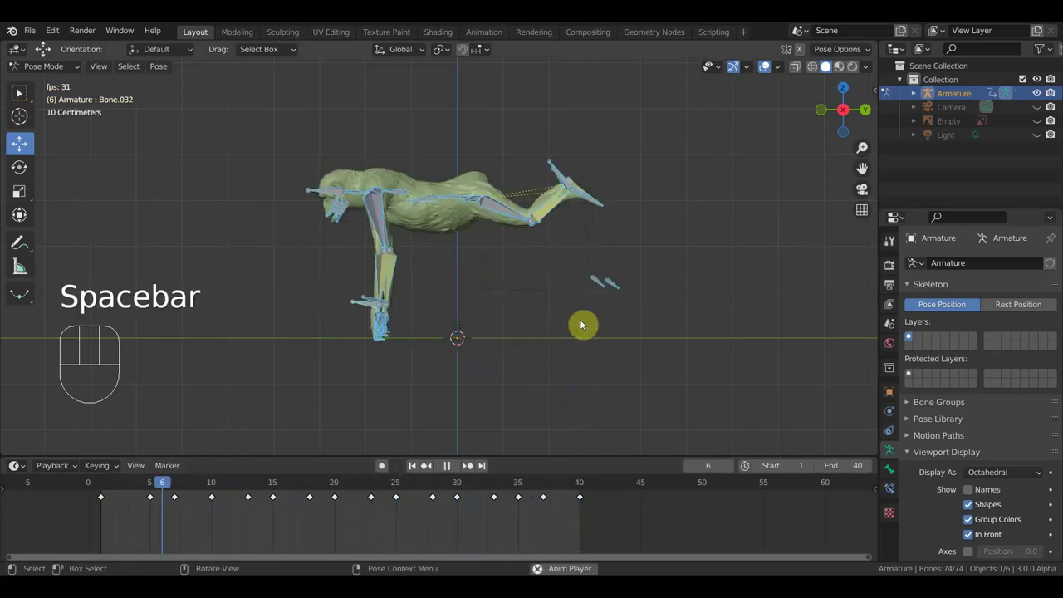
{"action": "key", "text": "space"}
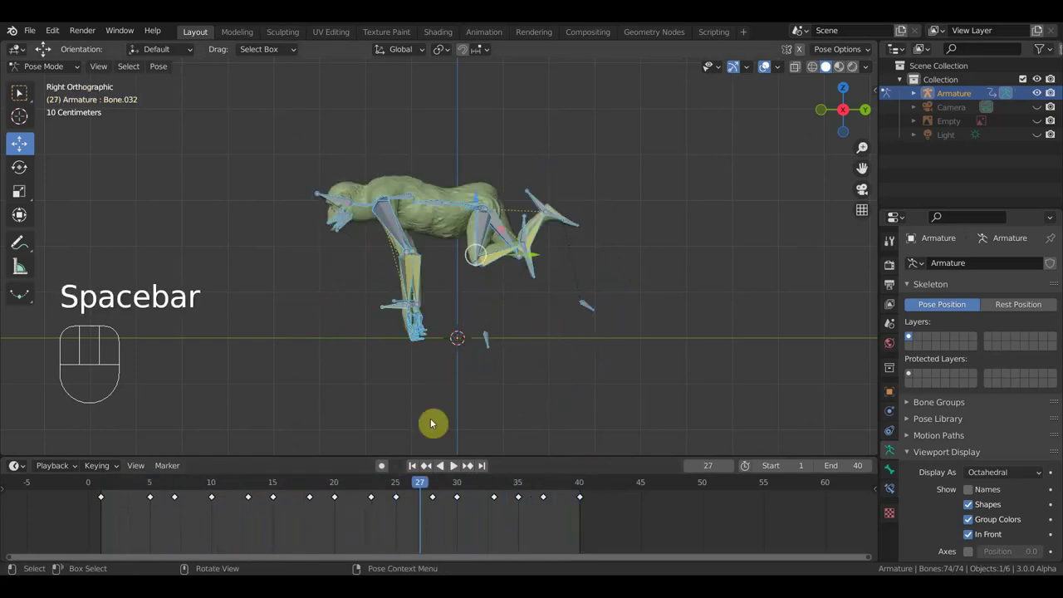
{"action": "left_click_drag", "start_coordinate": [423, 484], "coordinate": [135, 443]}
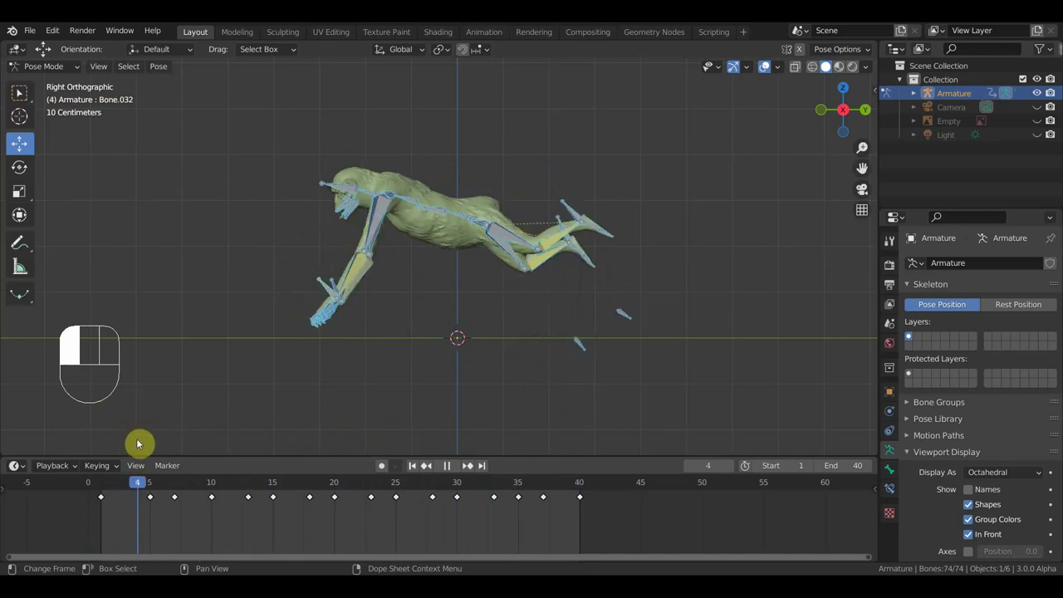
Step: At frame 3, try raising both front hands' control bones forward and upward, and keyframe all bones
{"action": "mouse_move", "coordinate": [138, 444]}
{"action": "left_mouse_down"}
{"action": "mouse_move", "coordinate": [149, 448]}
{"action": "mouse_move", "coordinate": [125, 450]}
{"action": "left_mouse_up"}
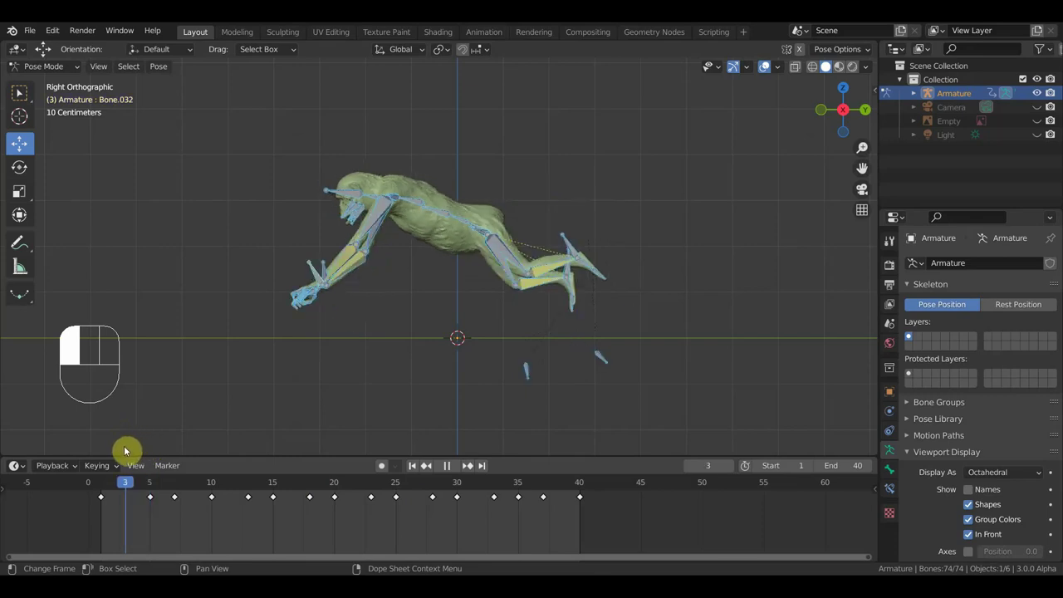
{"action": "left_click", "coordinate": [304, 253]}
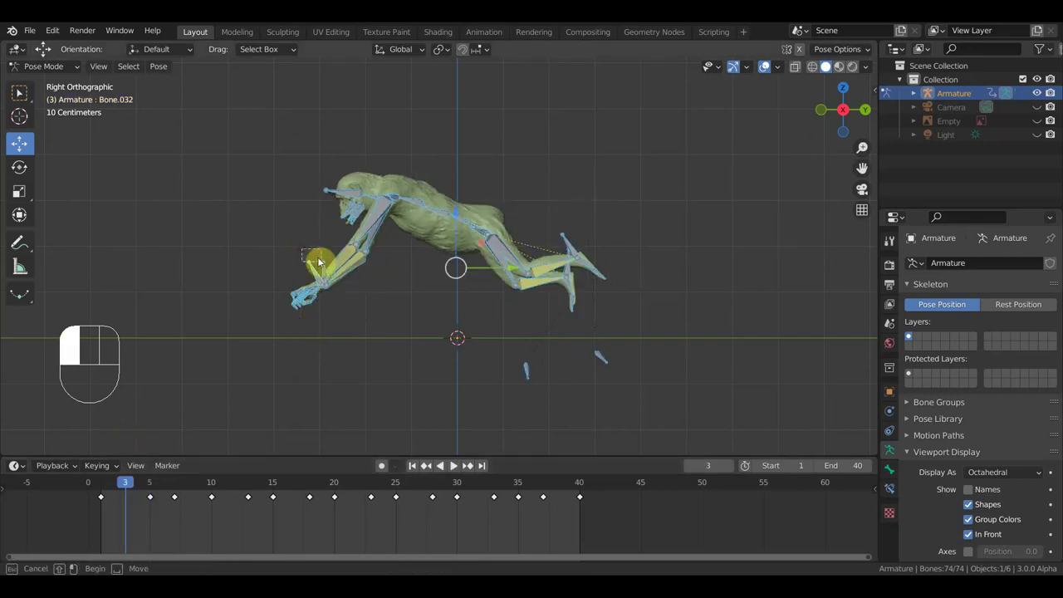
{"action": "left_click_drag", "start_coordinate": [325, 267], "coordinate": [326, 269]}
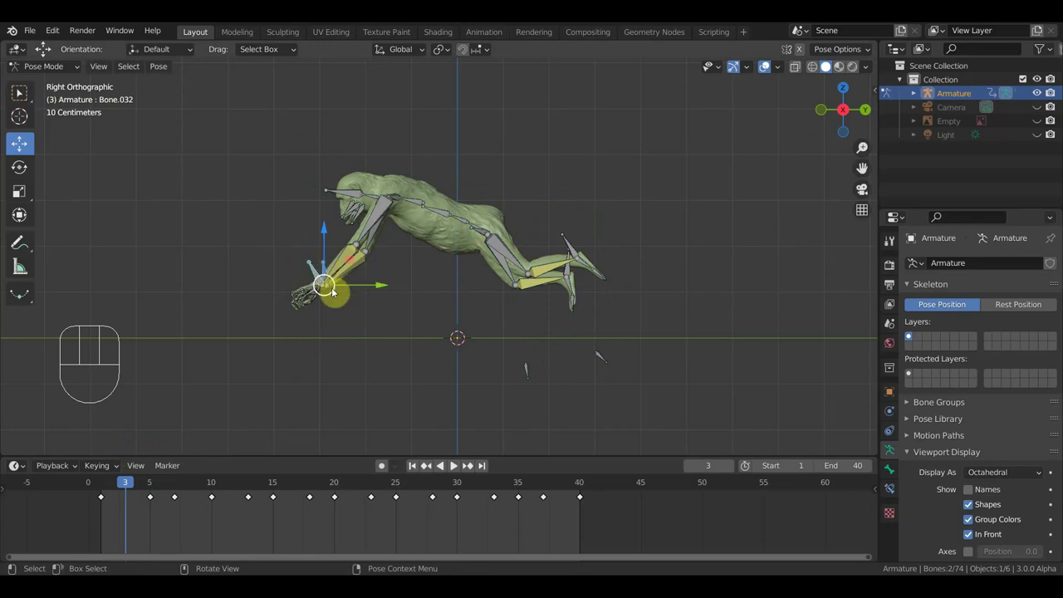
{"action": "key", "text": "g"}
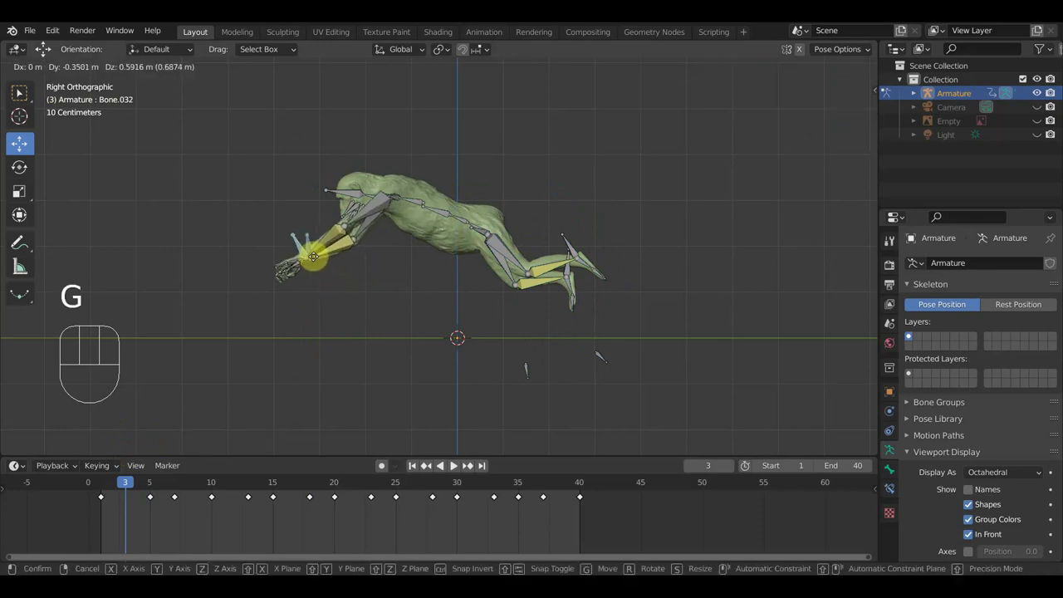
{"action": "left_click", "coordinate": [313, 255]}
{"action": "key", "text": "a"}
{"action": "key", "text": "i"}
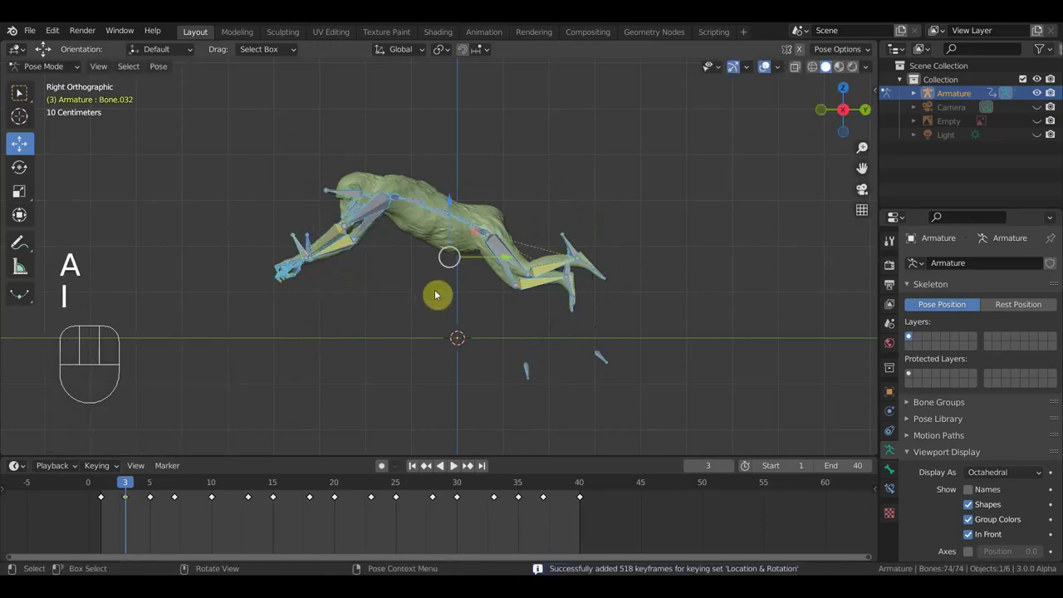
Step: Play back the cycle, then undo the new keyframes at frame 3
{"action": "key", "text": "space"}
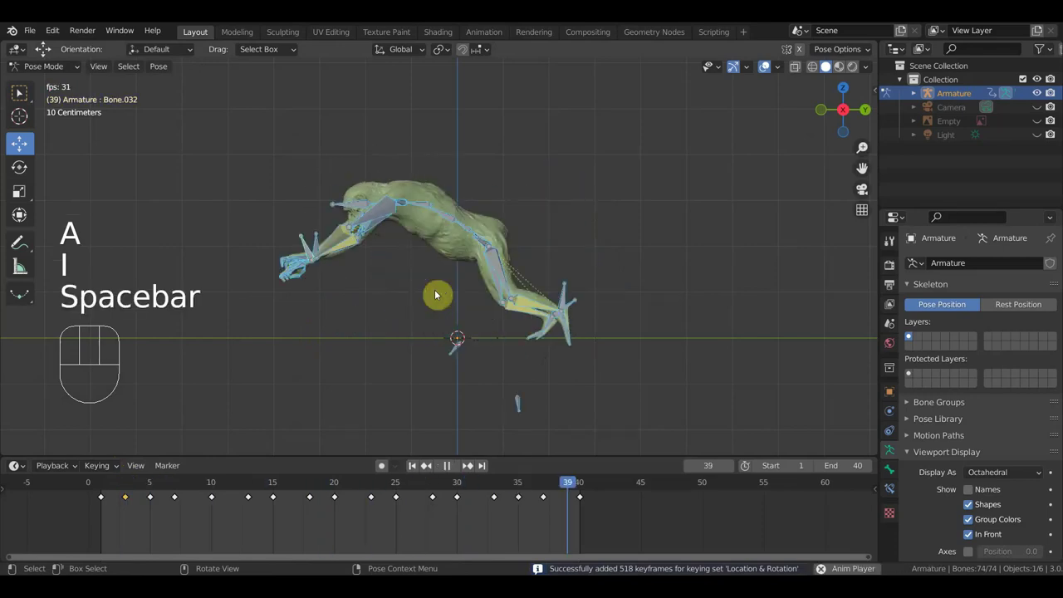
{"action": "key", "text": "space"}
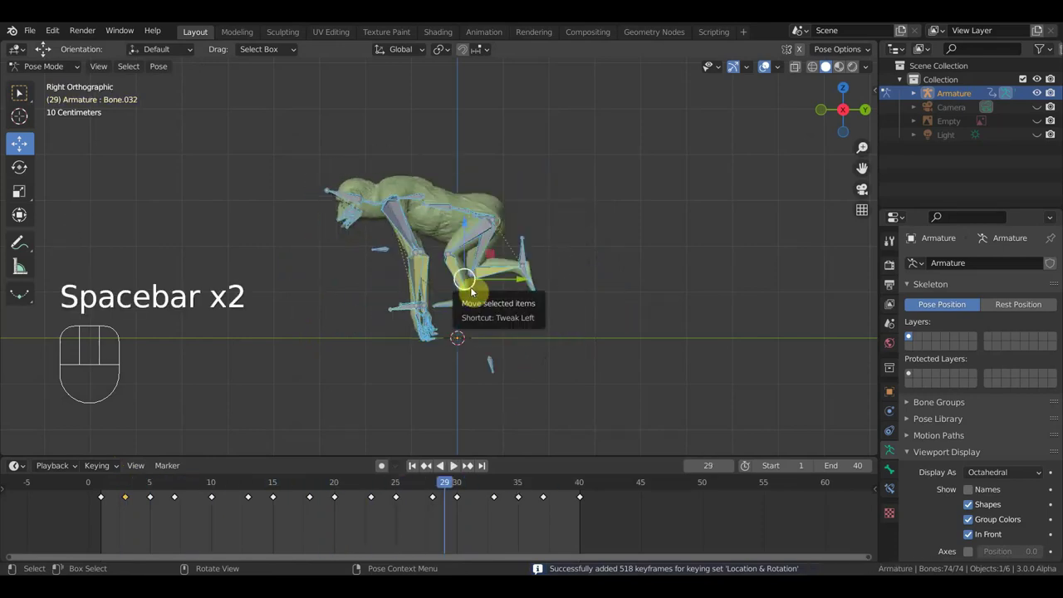
{"action": "key", "text": "ctrl+z"}
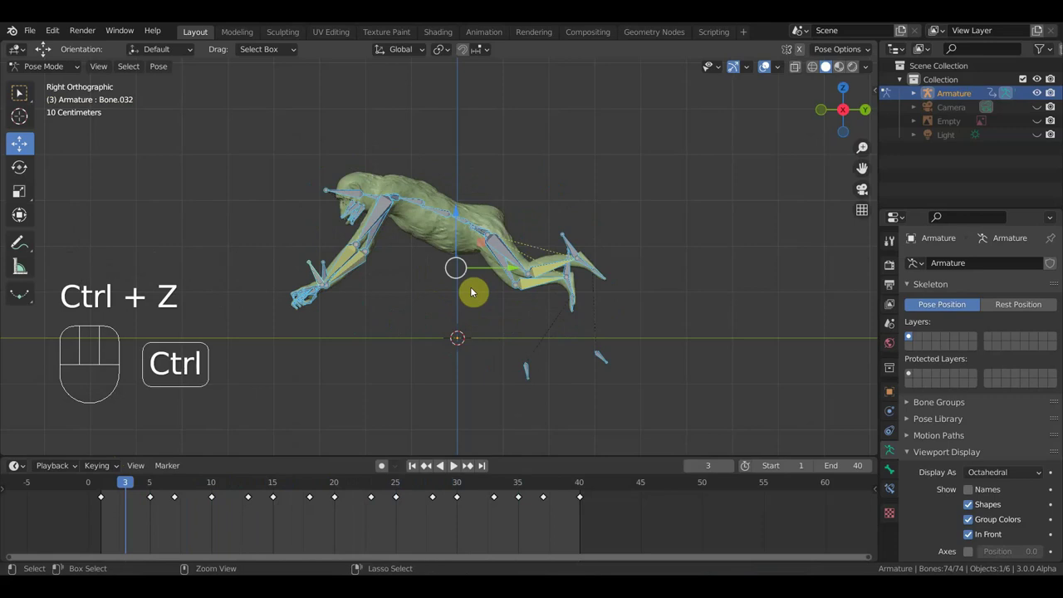
{"action": "key", "text": "ctrl+z"}
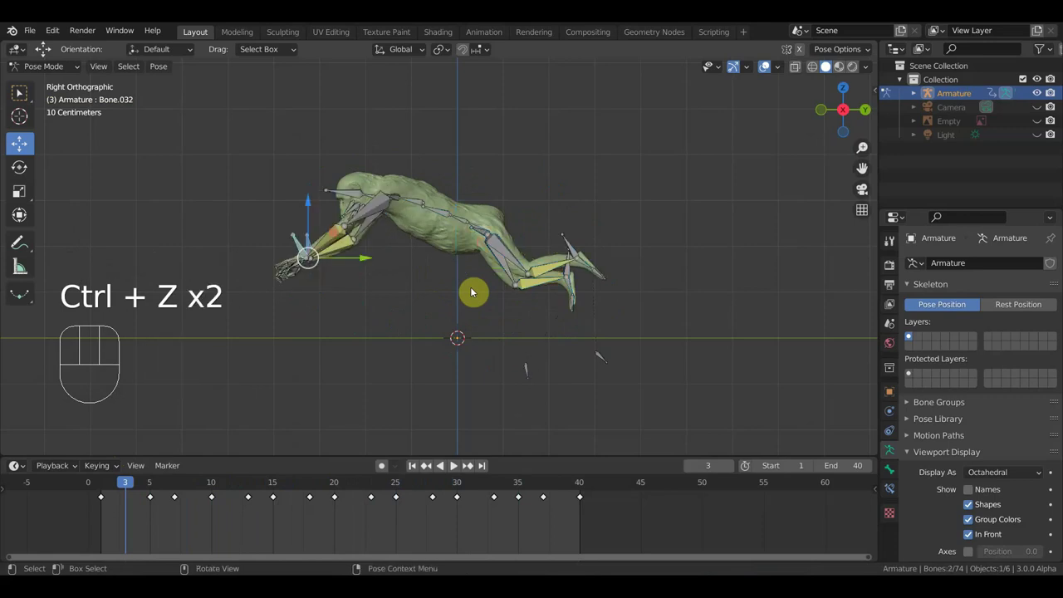
Step: Hide the viewport overlays and review the playing cycle from the front
{"action": "key", "text": "space"}
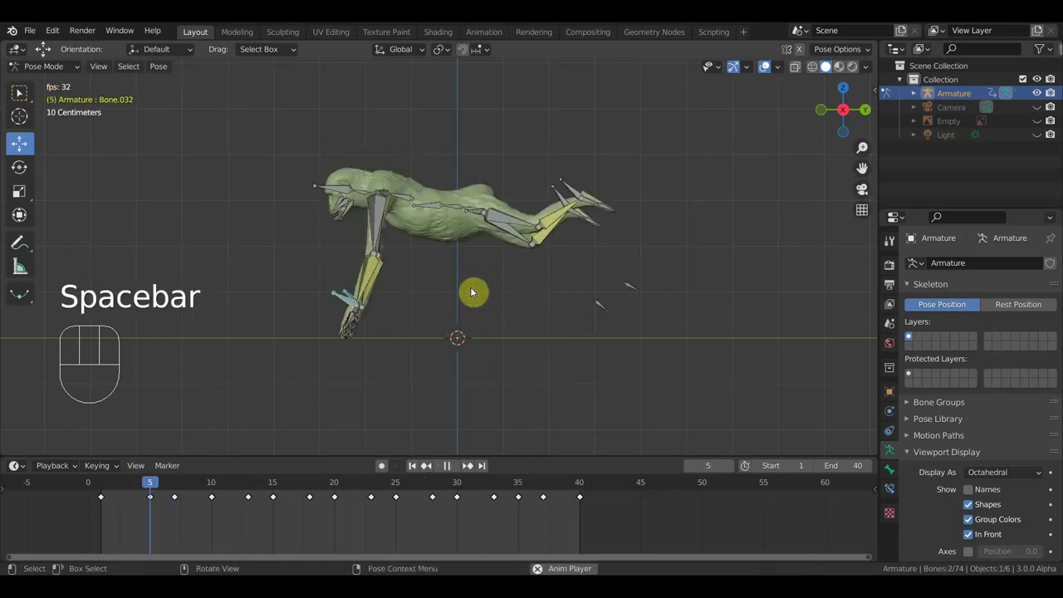
{"action": "key", "text": "a"}
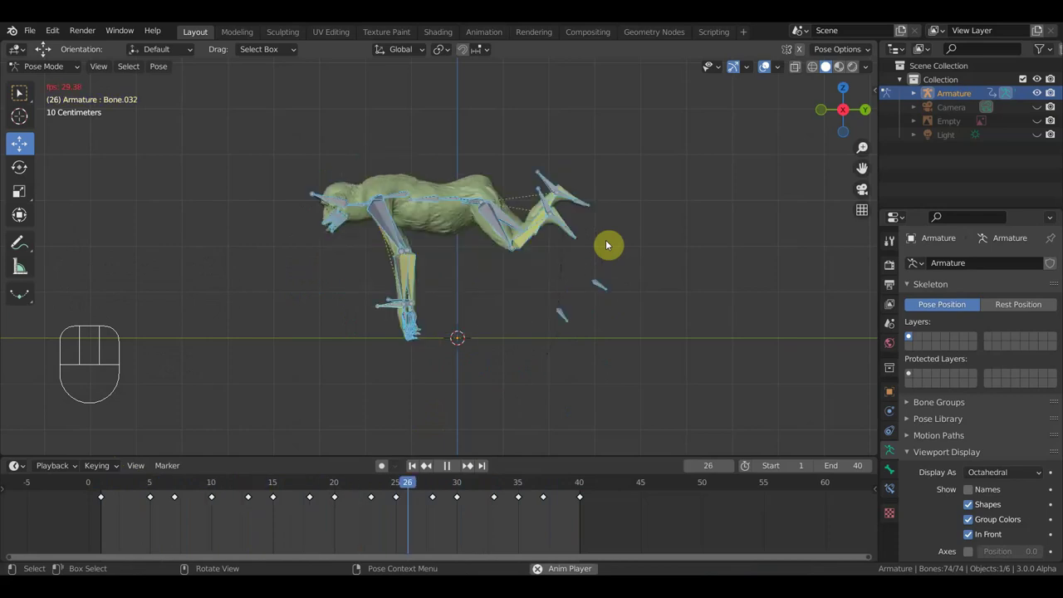
{"action": "left_click", "coordinate": [763, 68]}
{"action": "left_click_drag", "start_coordinate": [631, 266], "coordinate": [696, 309]}
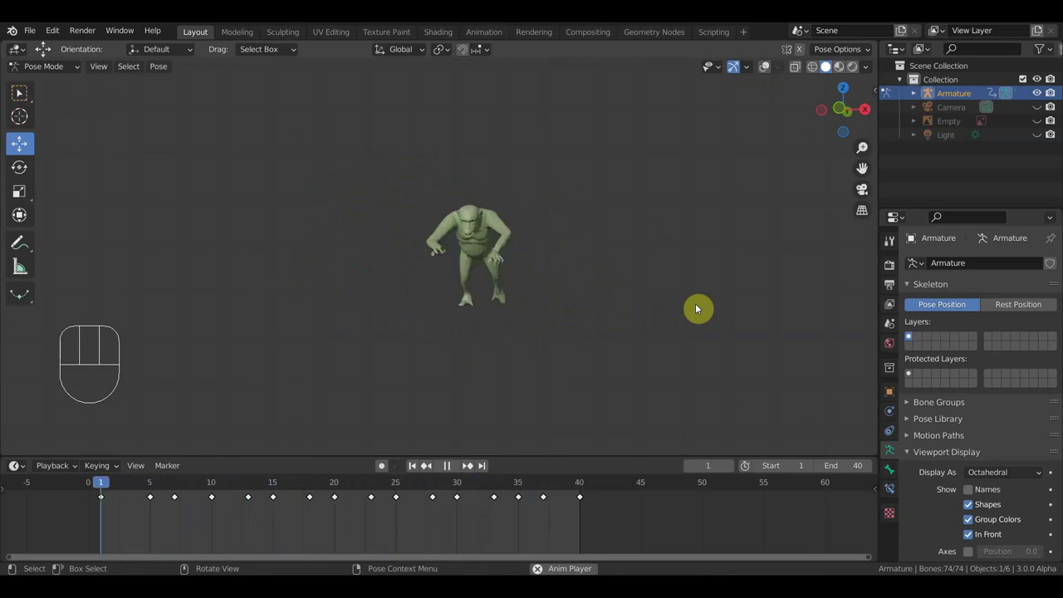
{"action": "key", "text": "space"}
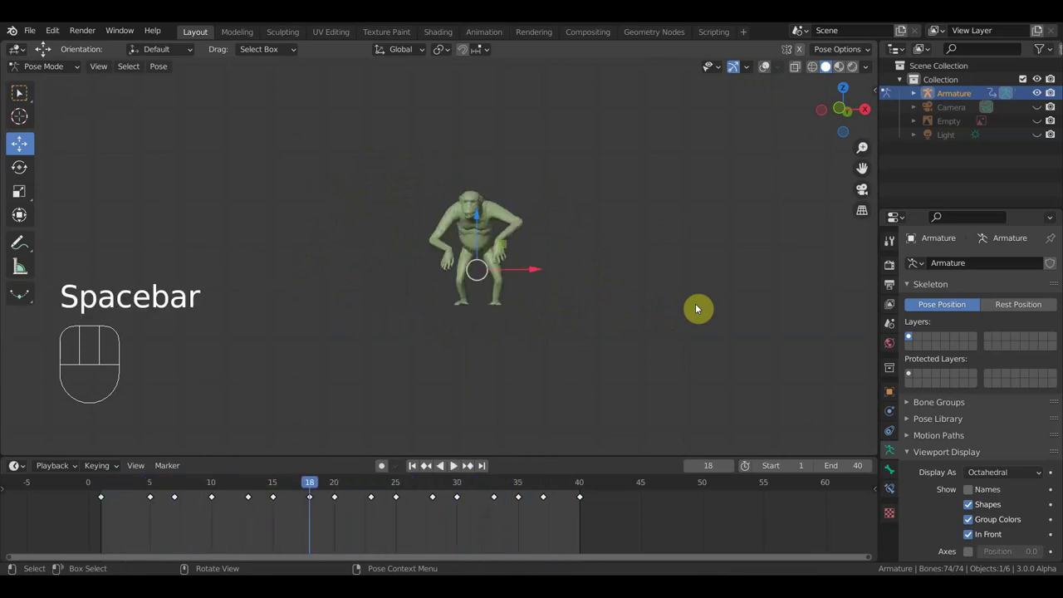
Step: Examine the hind leg poses between frames 29 and 31 from the right side
{"action": "left_click", "coordinate": [470, 489]}
{"action": "middle_click_drag", "start_coordinate": [662, 357], "coordinate": [367, 371]}
{"action": "key", "text": "KP_3"}
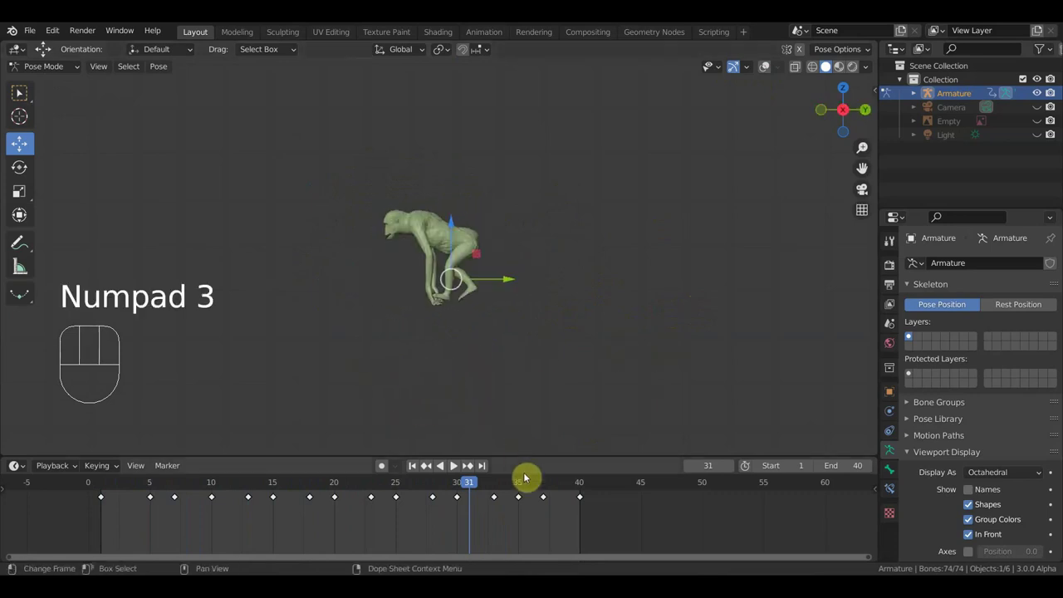
{"action": "left_click_drag", "start_coordinate": [488, 506], "coordinate": [445, 491]}
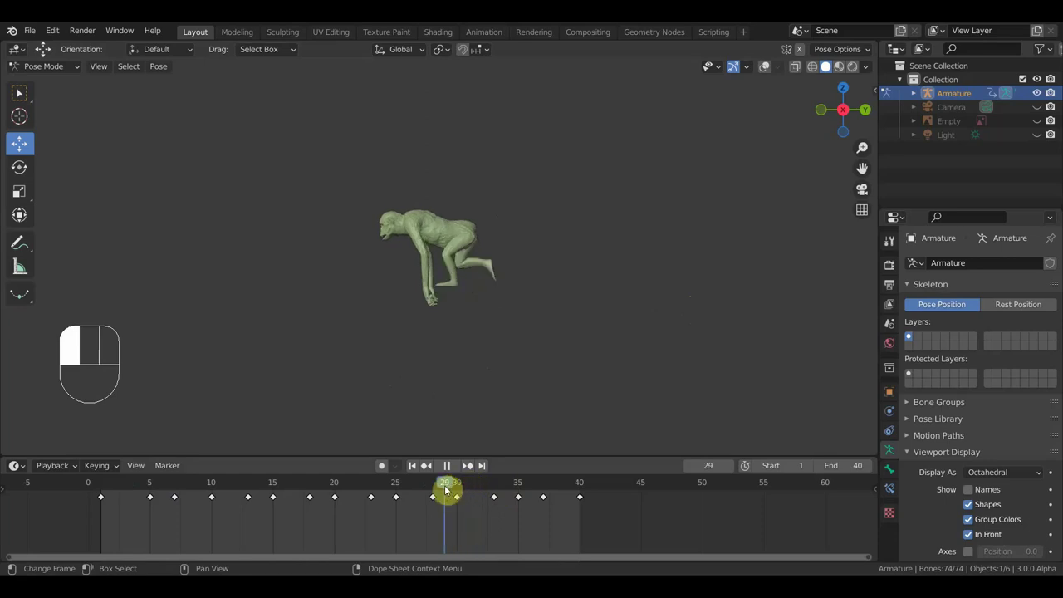
{"action": "mouse_move", "coordinate": [447, 490]}
{"action": "left_mouse_down"}
{"action": "mouse_move", "coordinate": [417, 491]}
{"action": "mouse_move", "coordinate": [480, 503]}
{"action": "mouse_move", "coordinate": [463, 500]}
{"action": "left_mouse_up"}
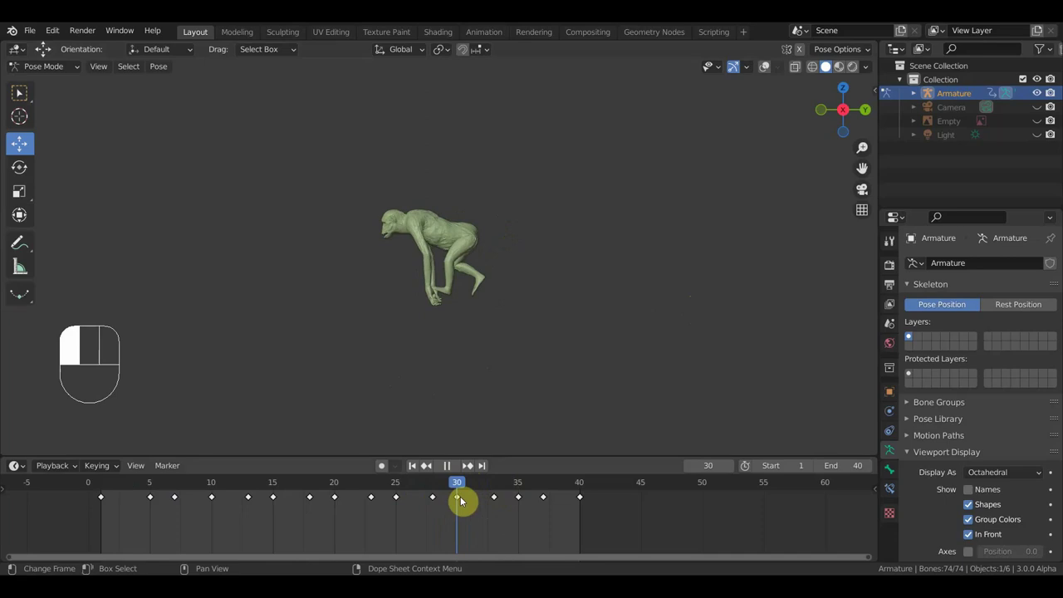
Step: Turn the viewport overlays back on with the creature in right side view at frame 30
{"action": "key", "text": "KP_1"}
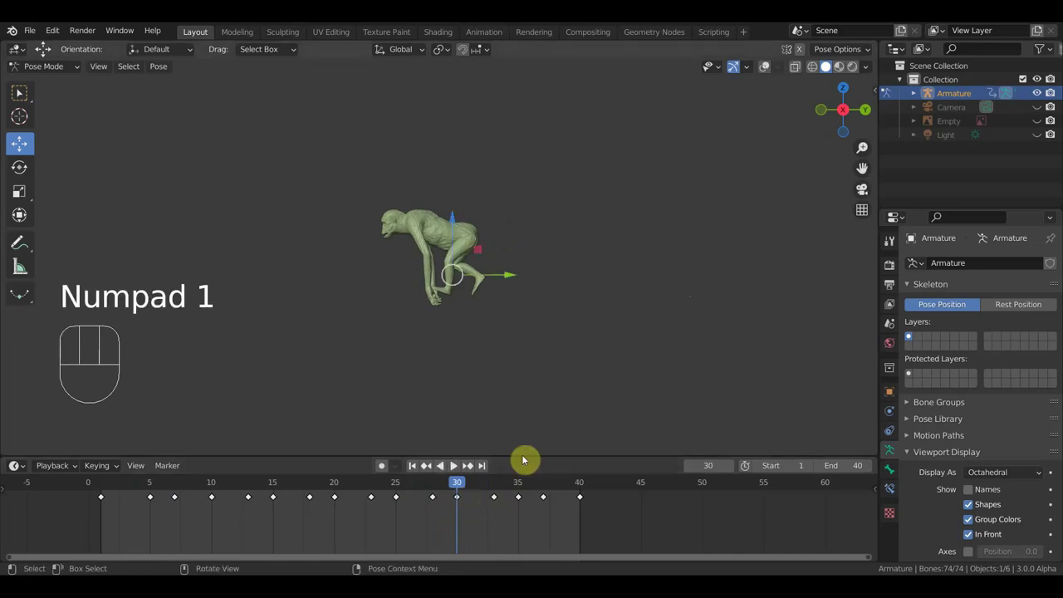
{"action": "key", "text": "KP_3"}
{"action": "scroll", "coordinate": [496, 289], "scroll_direction": "up", "scroll_amount": 3}
{"action": "left_click", "coordinate": [764, 68]}
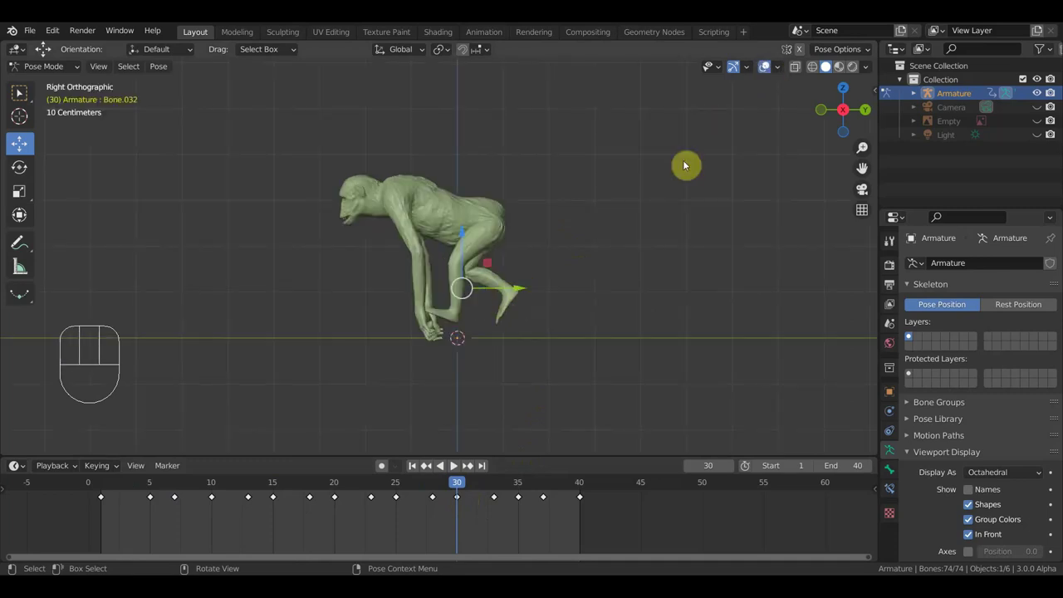
Step: At frame 30, move the raised hind foot's control bone -0.27 m in Y and 0.07 m in Z, rotate it 36.5°, and keyframe all bones
{"action": "left_click", "coordinate": [516, 303]}
{"action": "key", "text": "ctrl+KP_3"}
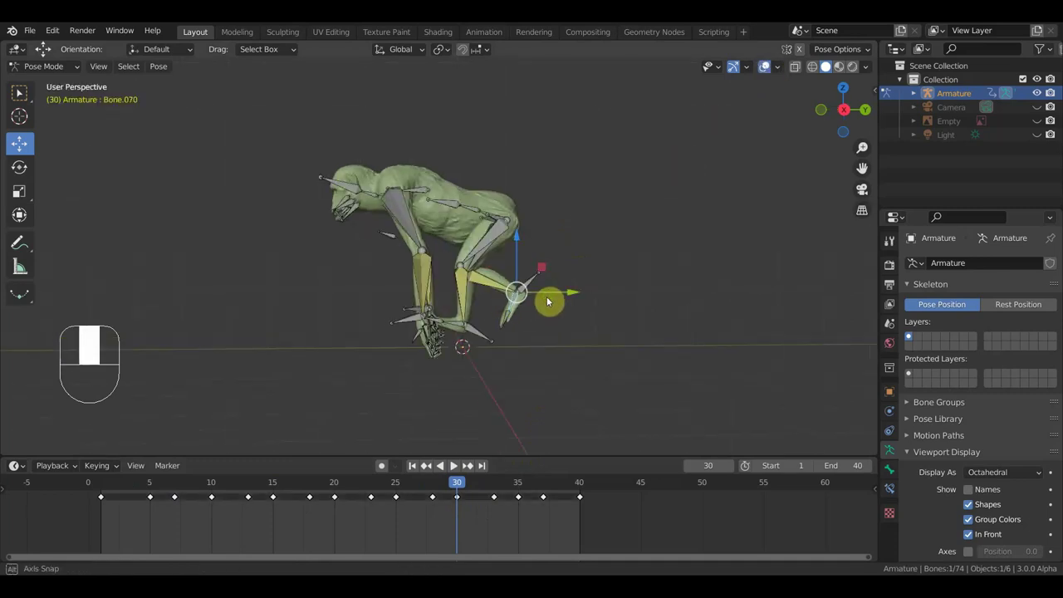
{"action": "key", "text": "KP_3"}
{"action": "left_click", "coordinate": [482, 337]}
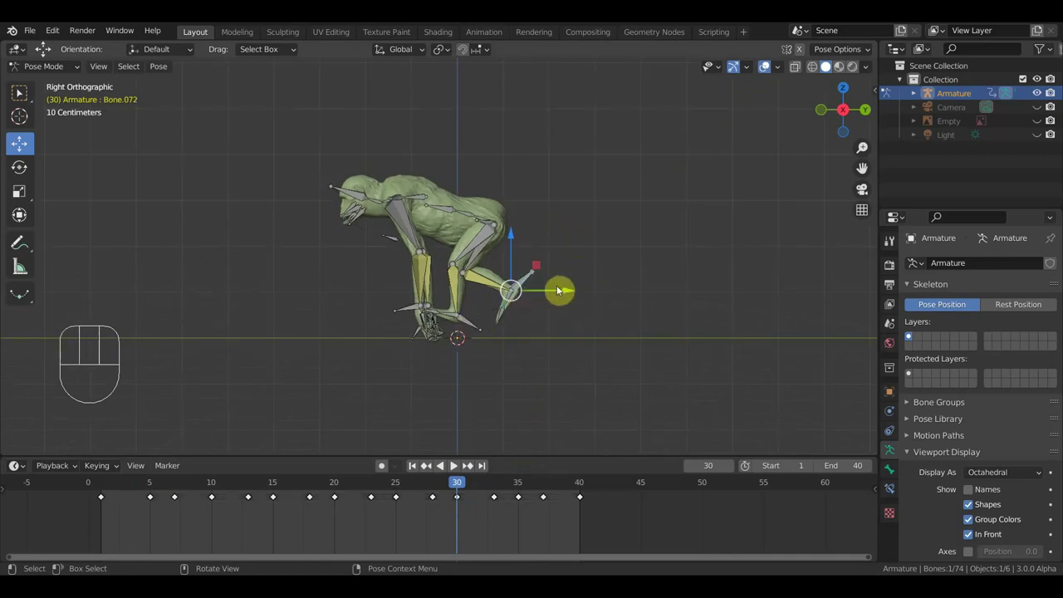
{"action": "key", "text": "g"}
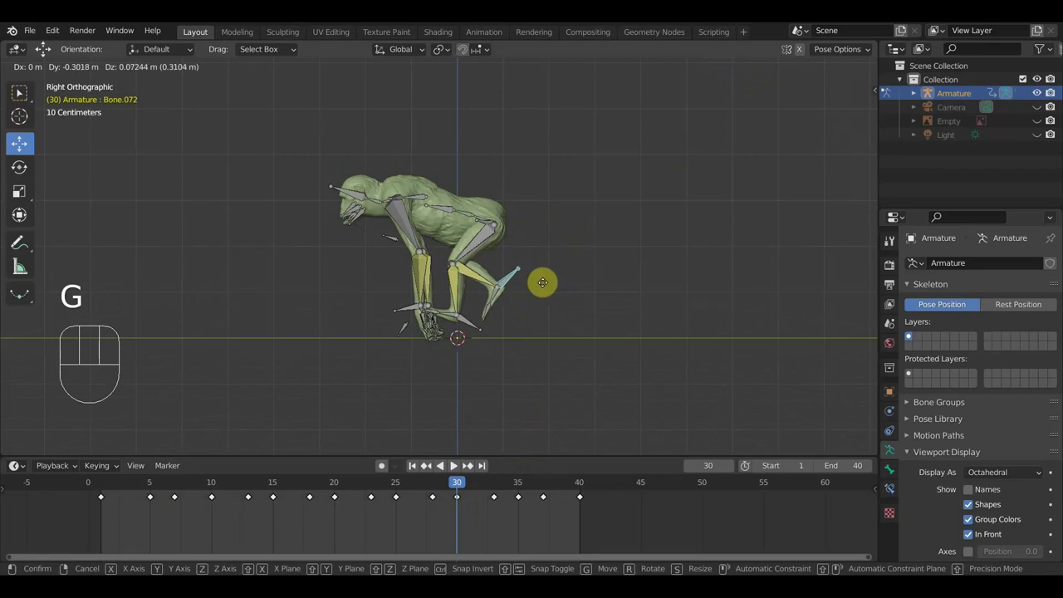
{"action": "left_click", "coordinate": [544, 283]}
{"action": "key", "text": "r"}
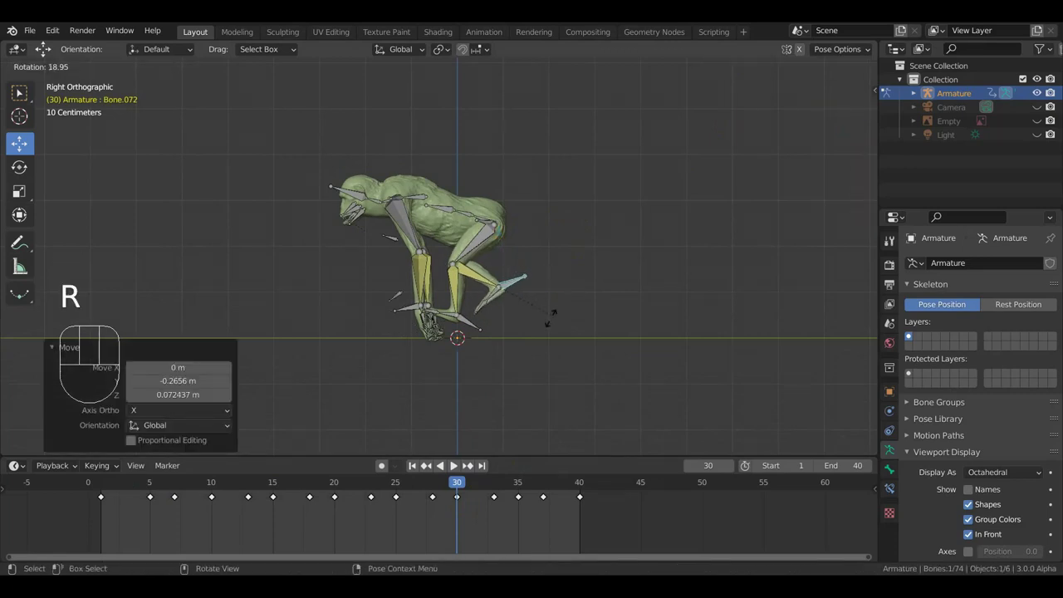
{"action": "left_click", "coordinate": [593, 304]}
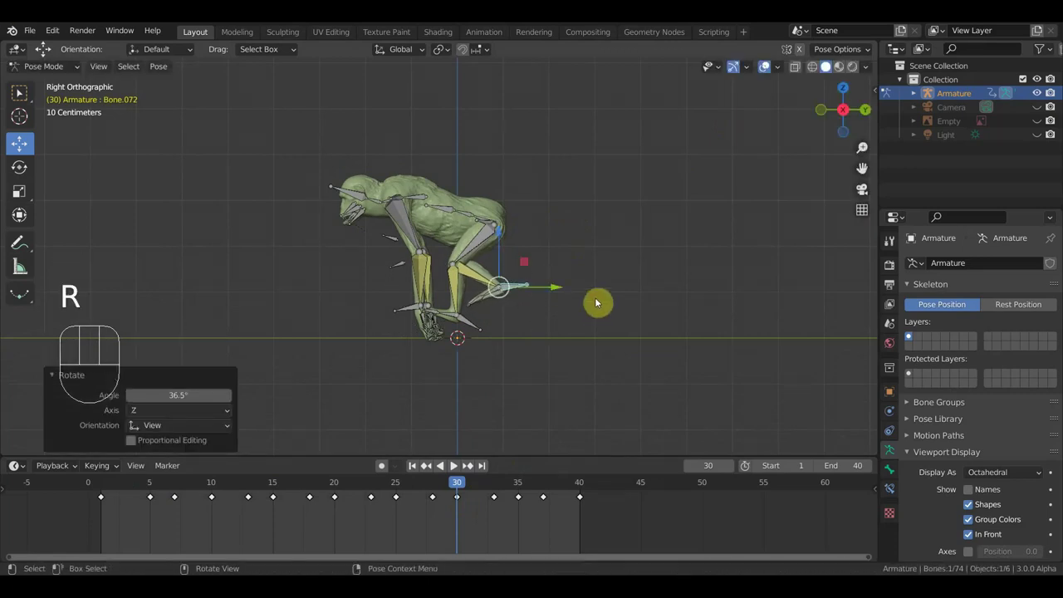
{"action": "key", "text": "a"}
Step: Play back the cycle and examine the poses from frame 32 to frame 38
{"action": "key", "text": "space"}
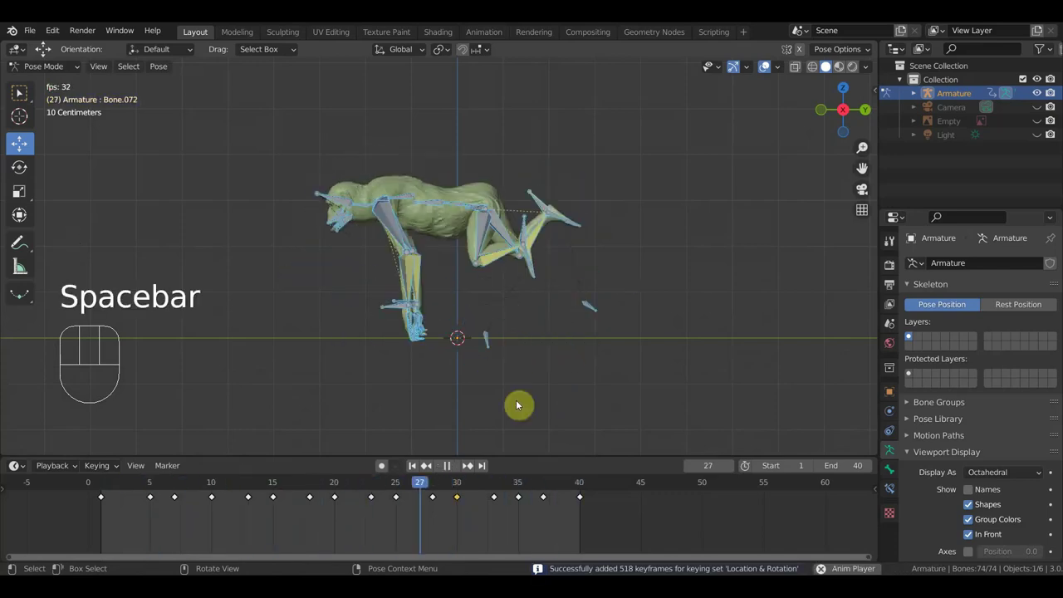
{"action": "key", "text": "space"}
{"action": "left_click", "coordinate": [476, 487]}
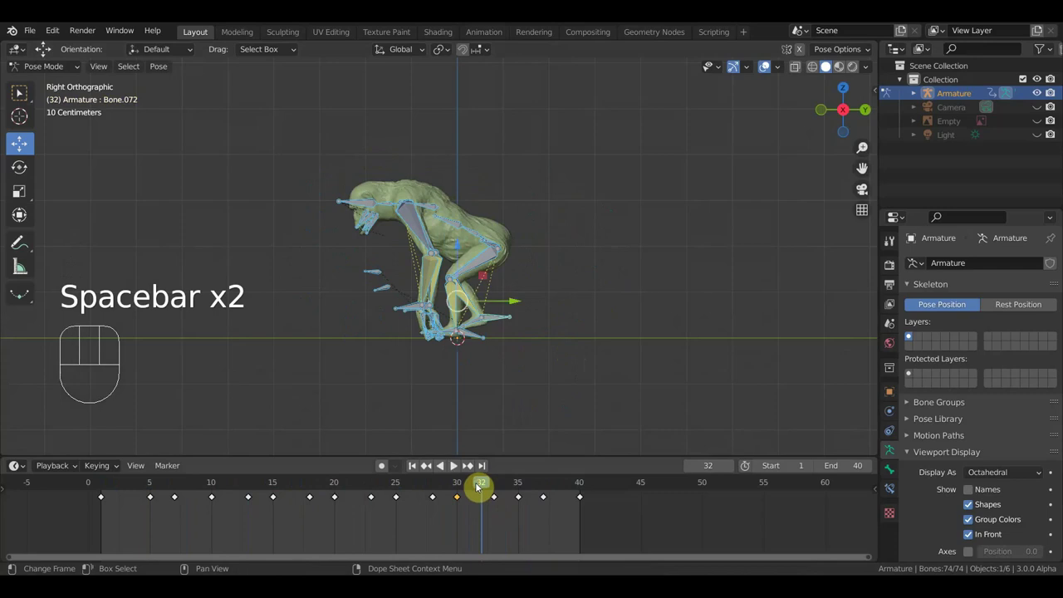
{"action": "left_click_drag", "start_coordinate": [479, 488], "coordinate": [554, 501]}
{"action": "left_click", "coordinate": [544, 486]}
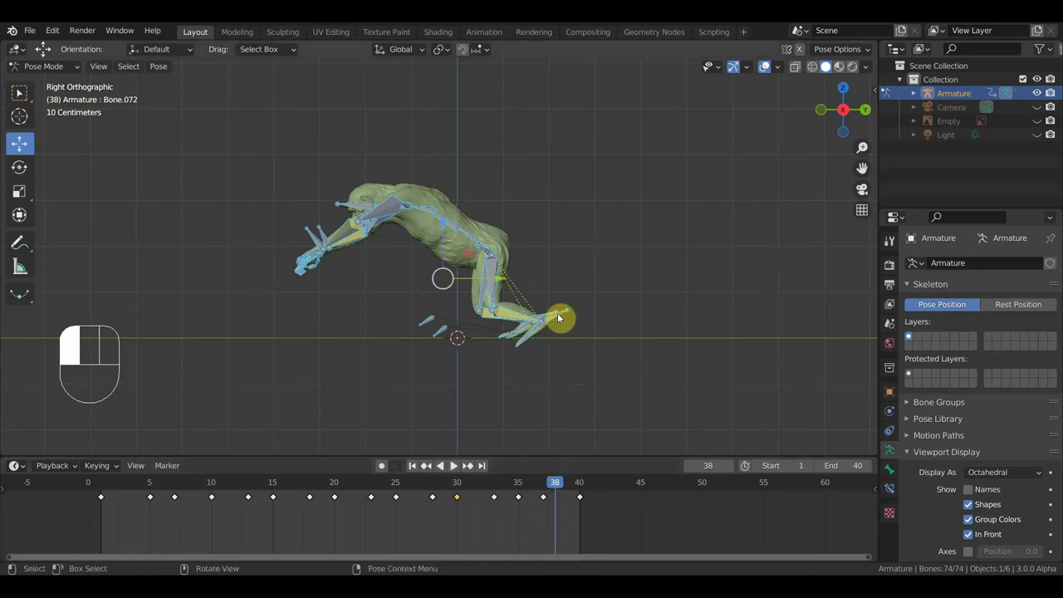
Step: At frame 38, move the rear hind foot's heel control bone 0.10 m in Y and 0.22 m in Z, and tilt it upward
{"action": "left_click", "coordinate": [557, 318]}
{"action": "key", "text": "g"}
{"action": "left_click", "coordinate": [568, 306]}
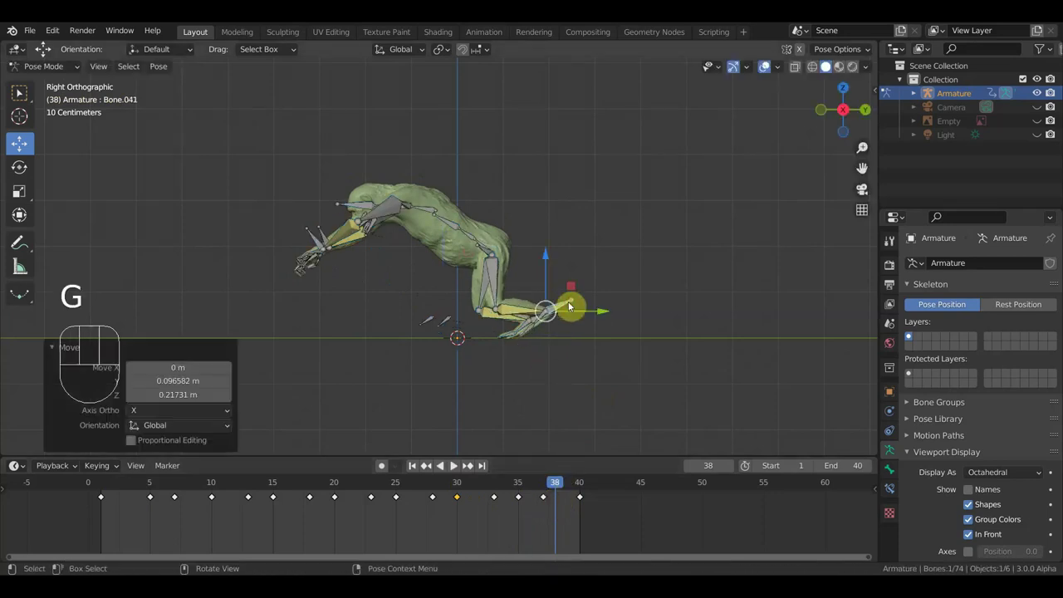
{"action": "key", "text": "r"}
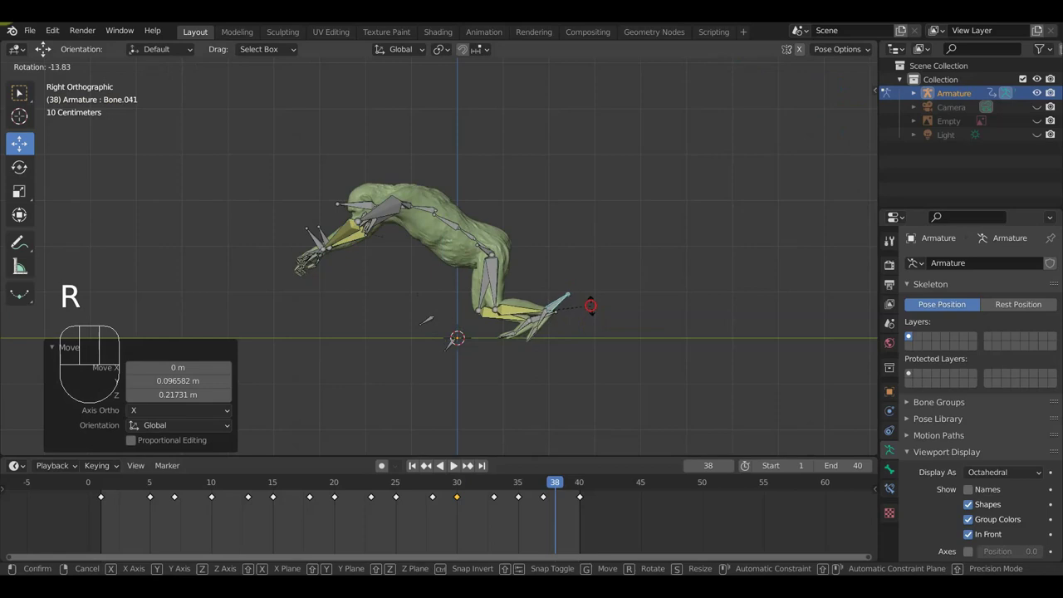
{"action": "left_click", "coordinate": [586, 320]}
Step: Rotate the foot bone 26.5° at frame 38, lower the heel control slightly, and keyframe all bones
{"action": "key", "text": "r"}
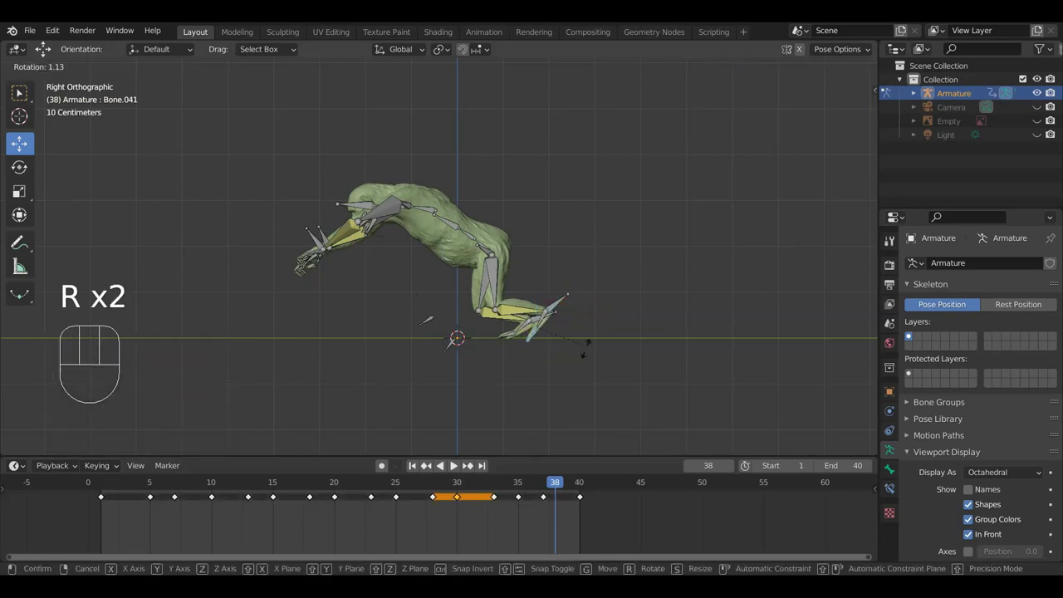
{"action": "left_click", "coordinate": [565, 356]}
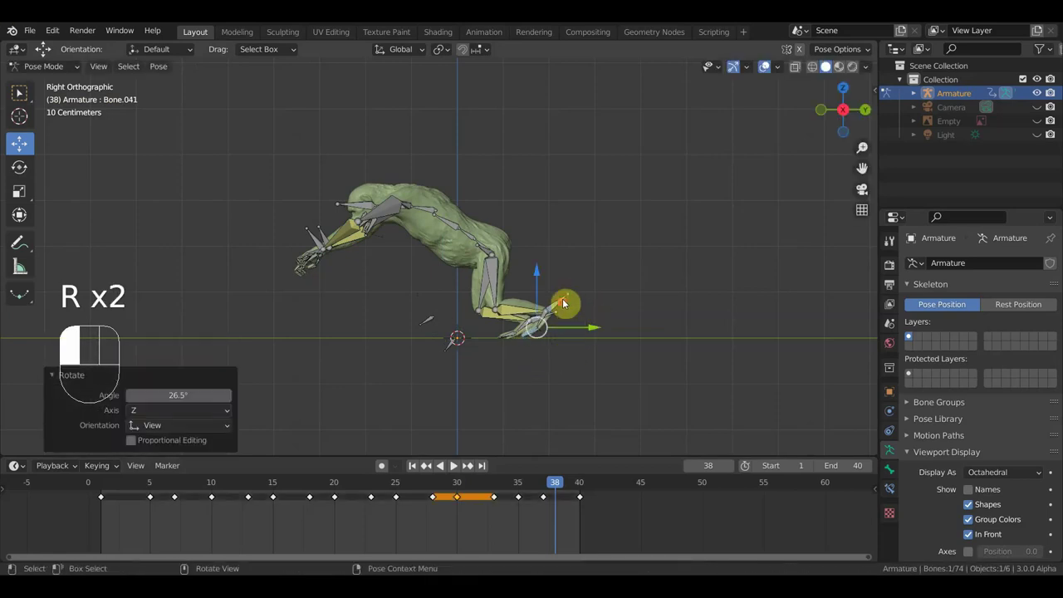
{"action": "left_click", "coordinate": [563, 304]}
{"action": "key", "text": "g"}
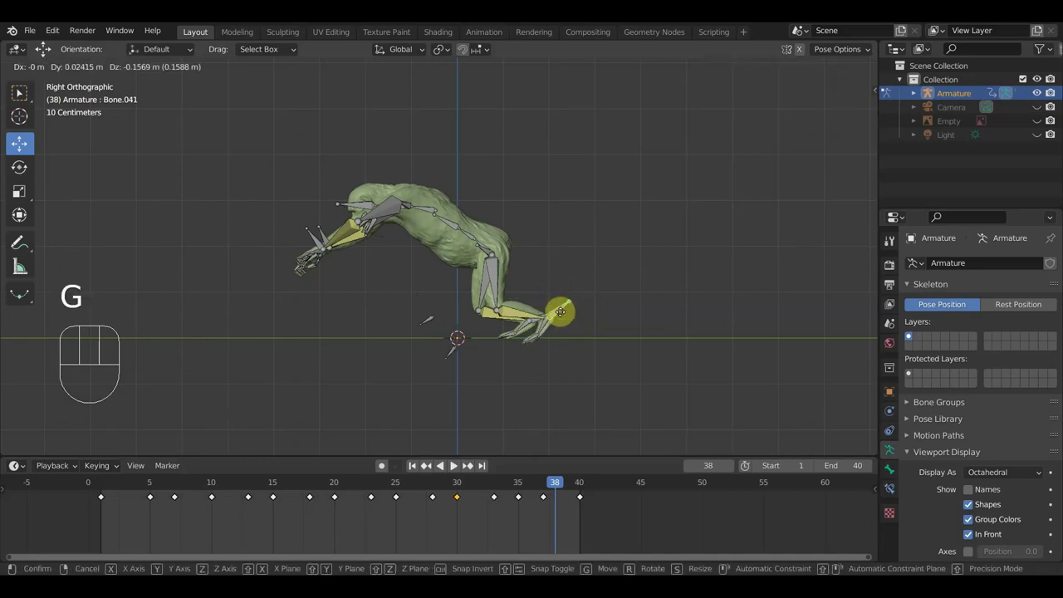
{"action": "left_click", "coordinate": [564, 308]}
{"action": "key", "text": "a"}
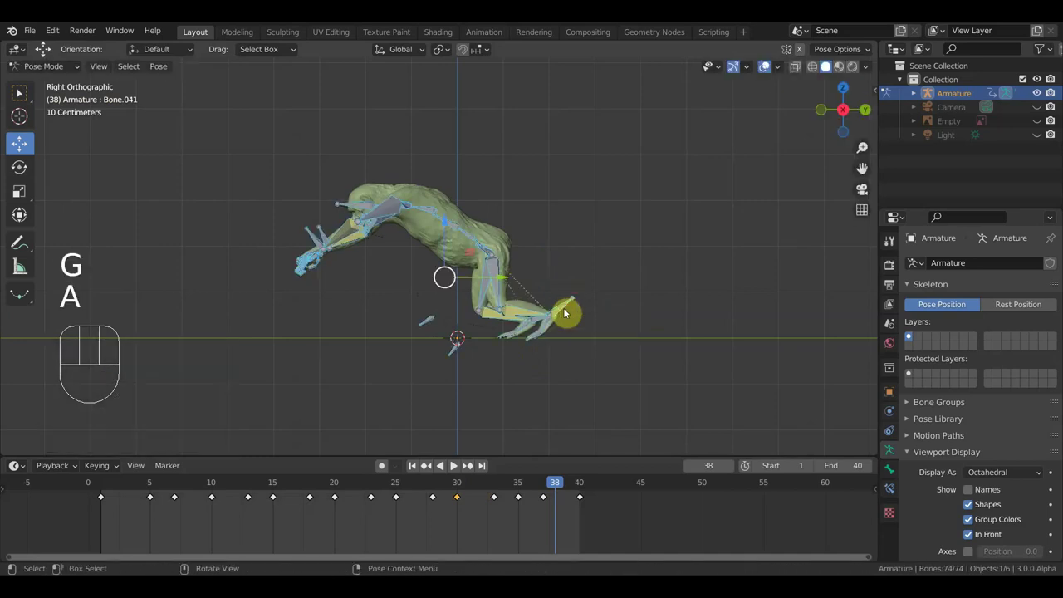
{"action": "key", "text": "i"}
Step: Play back the cycle and examine the poses from frame 27 to frame 30
{"action": "key", "text": "space"}
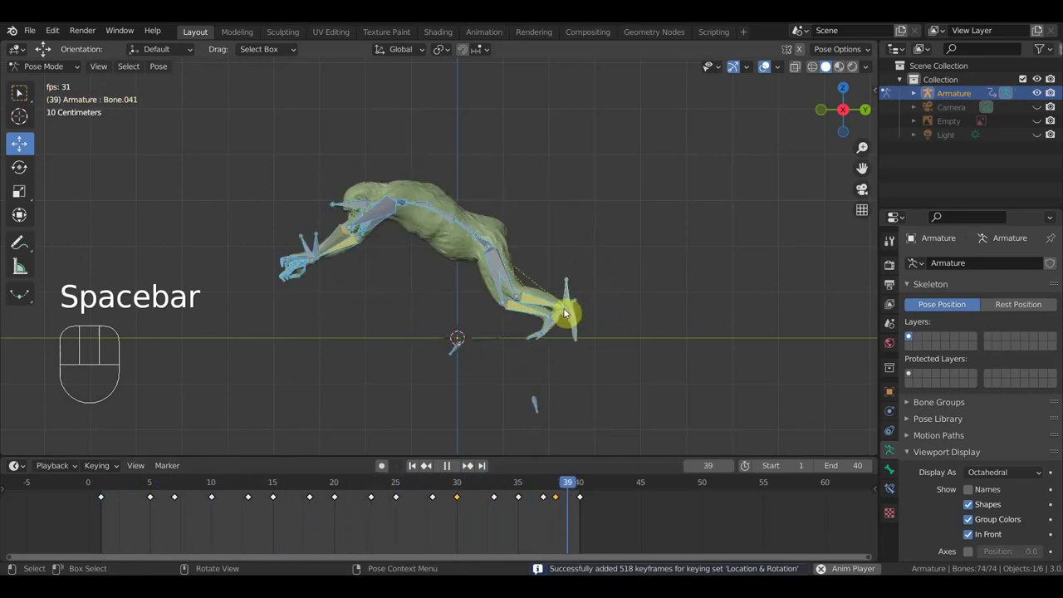
{"action": "key", "text": "space"}
{"action": "left_click", "coordinate": [418, 486]}
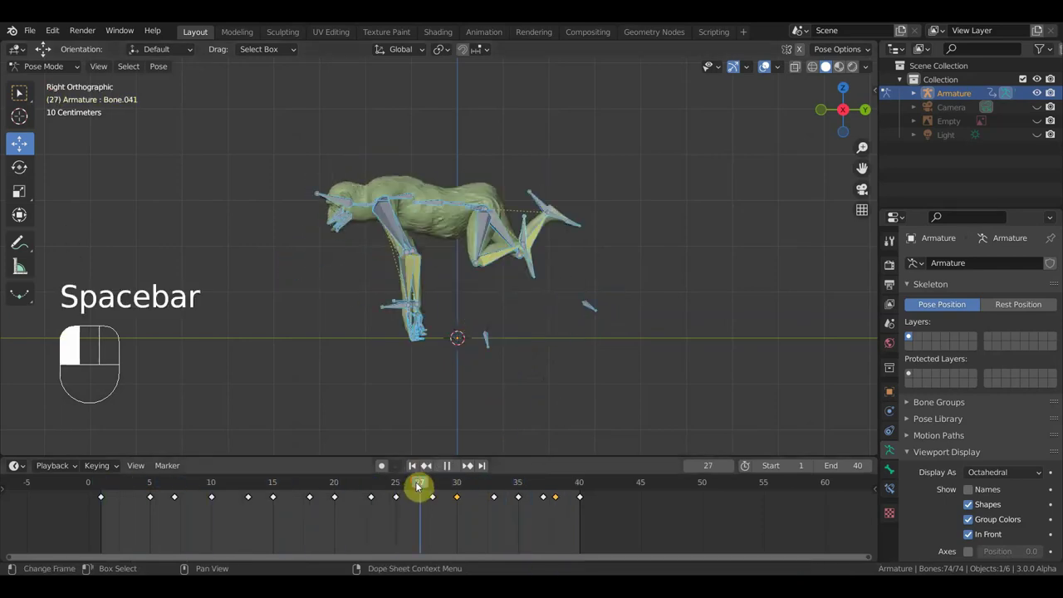
{"action": "left_click_drag", "start_coordinate": [419, 486], "coordinate": [448, 500]}
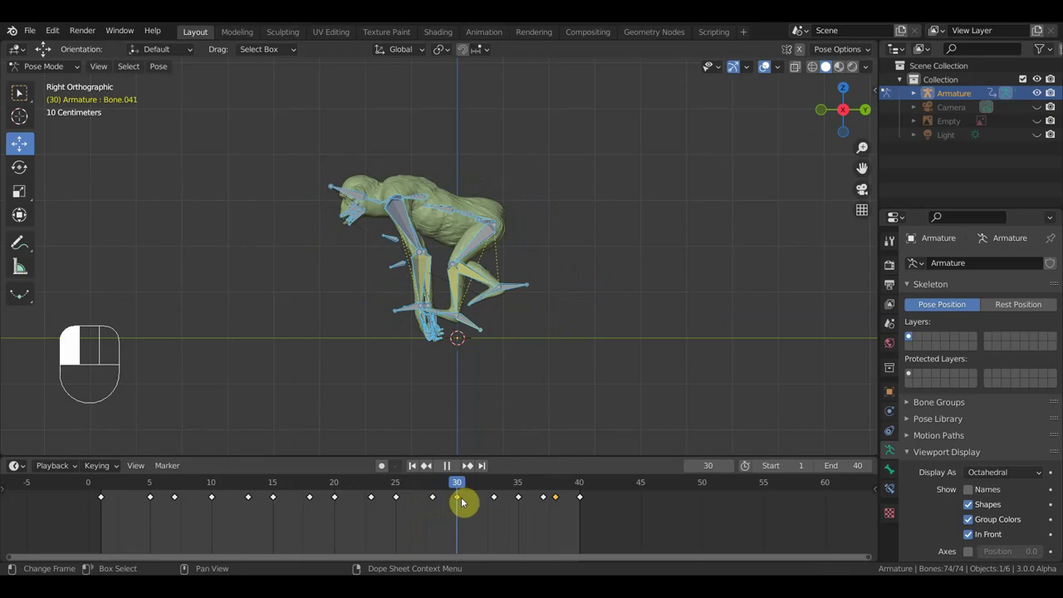
Step: At frame 30, rotate the root hip bone 8.05°, move it 0.02 m in Y and -0.11 m in Z, and keyframe all bones
{"action": "mouse_move", "coordinate": [462, 501]}
{"action": "left_mouse_down"}
{"action": "mouse_move", "coordinate": [444, 499]}
{"action": "mouse_move", "coordinate": [456, 500]}
{"action": "left_mouse_up"}
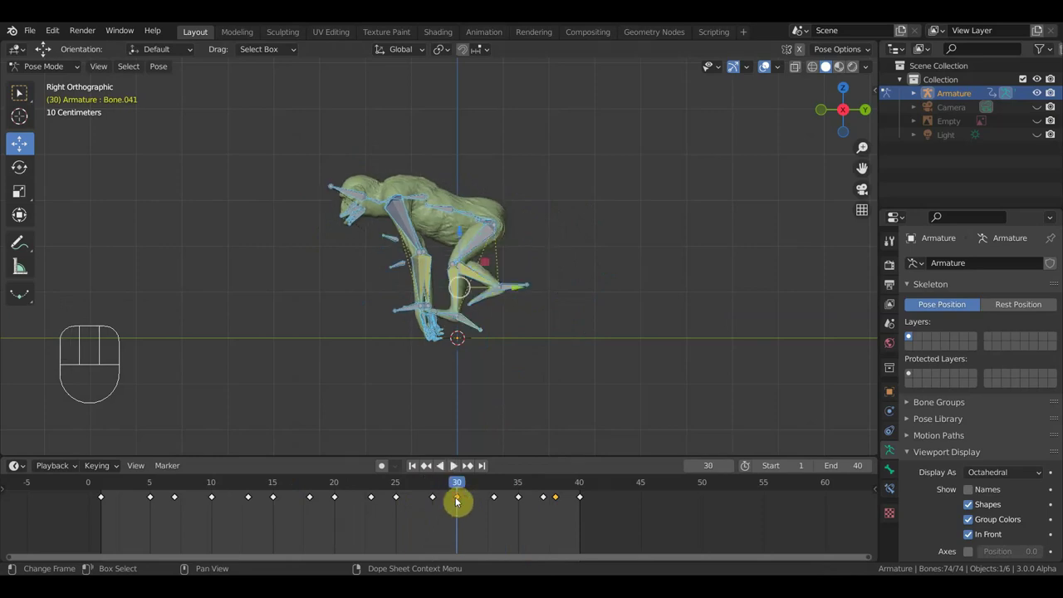
{"action": "scroll", "coordinate": [553, 235], "scroll_direction": "up", "scroll_amount": 1}
{"action": "middle_click_drag", "start_coordinate": [554, 235], "coordinate": [461, 247]}
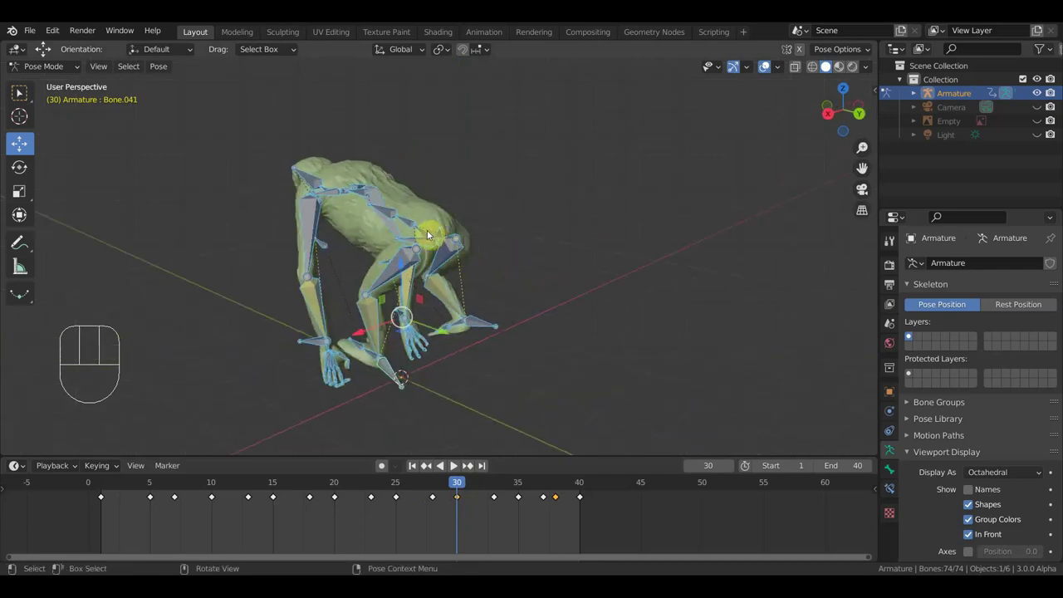
{"action": "left_click", "coordinate": [430, 232]}
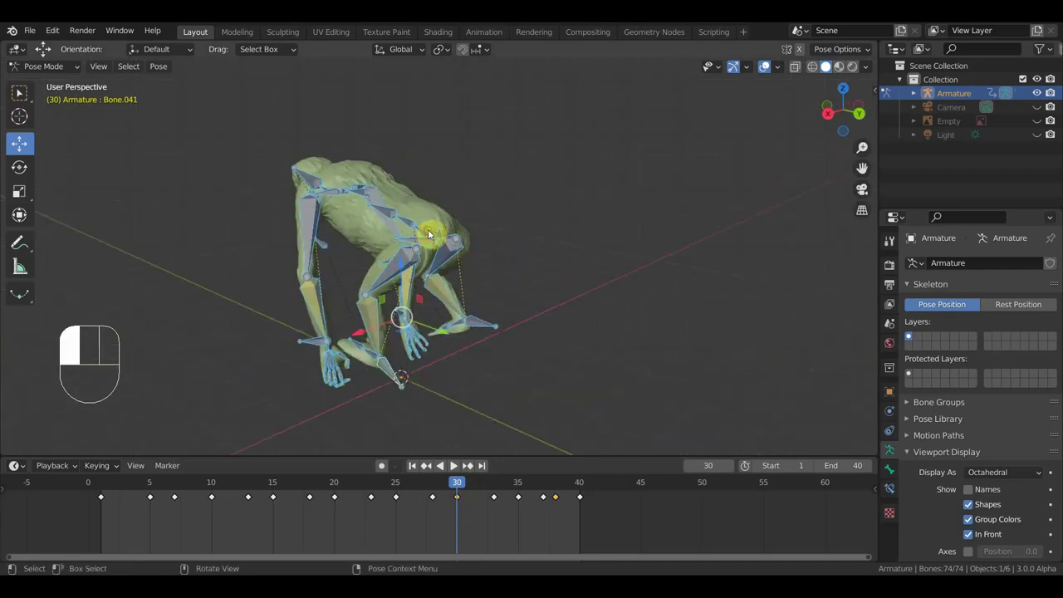
{"action": "key", "text": "KP_3"}
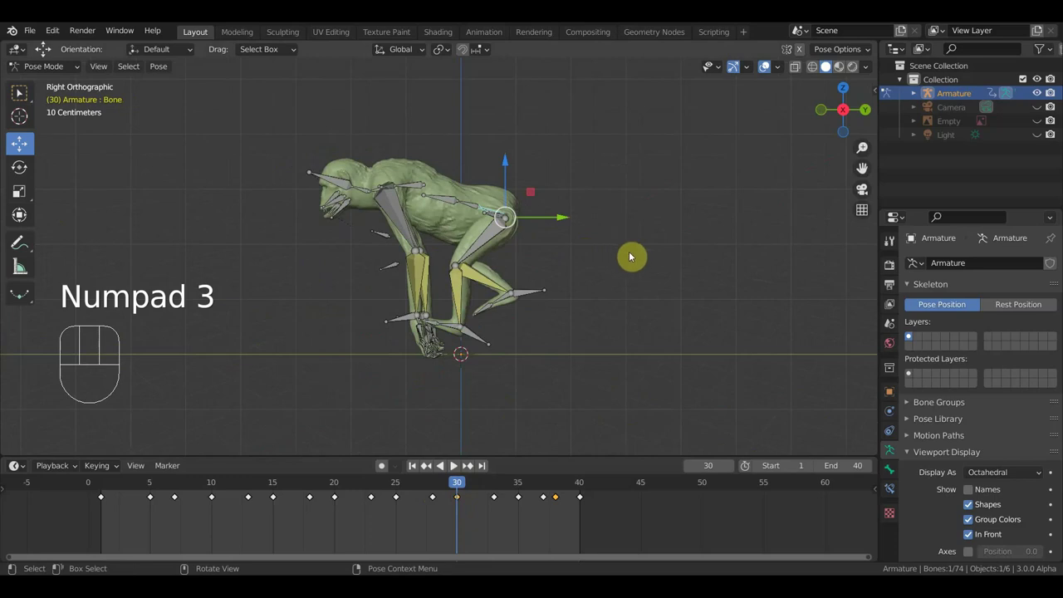
{"action": "key", "text": "r"}
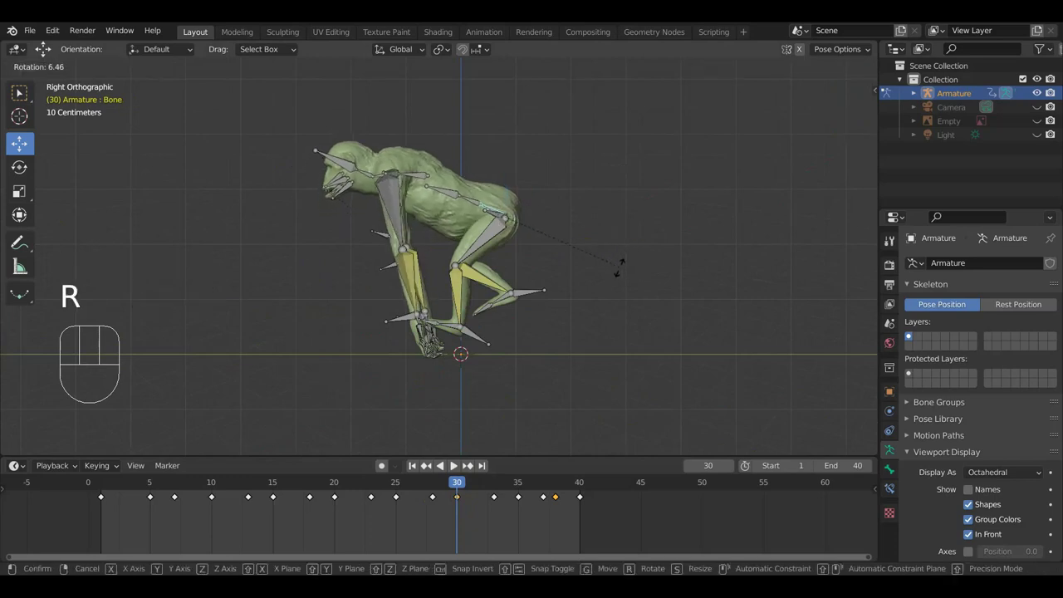
{"action": "left_click", "coordinate": [624, 266]}
{"action": "key", "text": "g"}
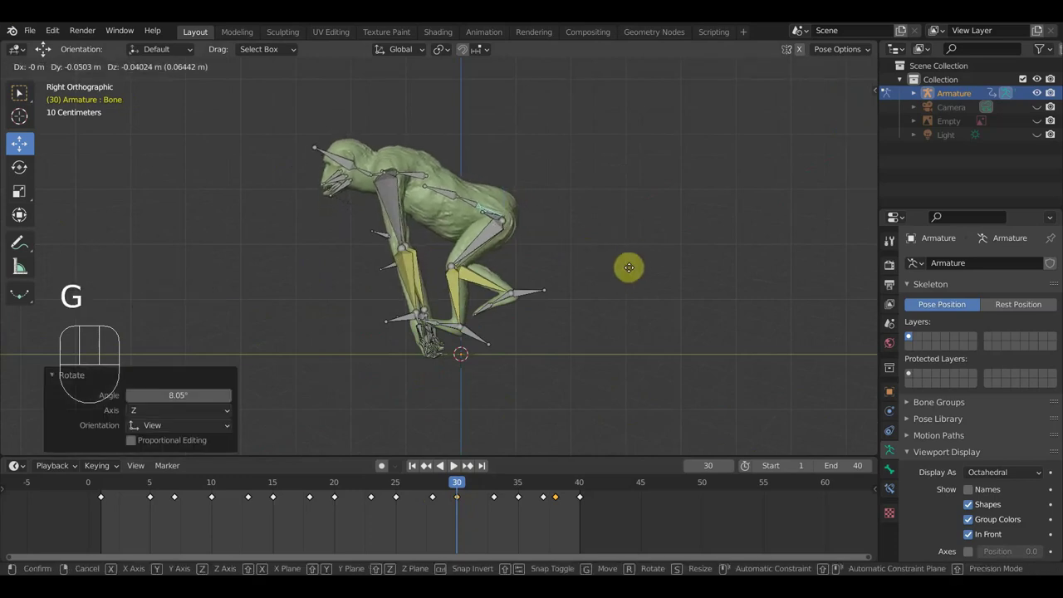
{"action": "left_click", "coordinate": [634, 276]}
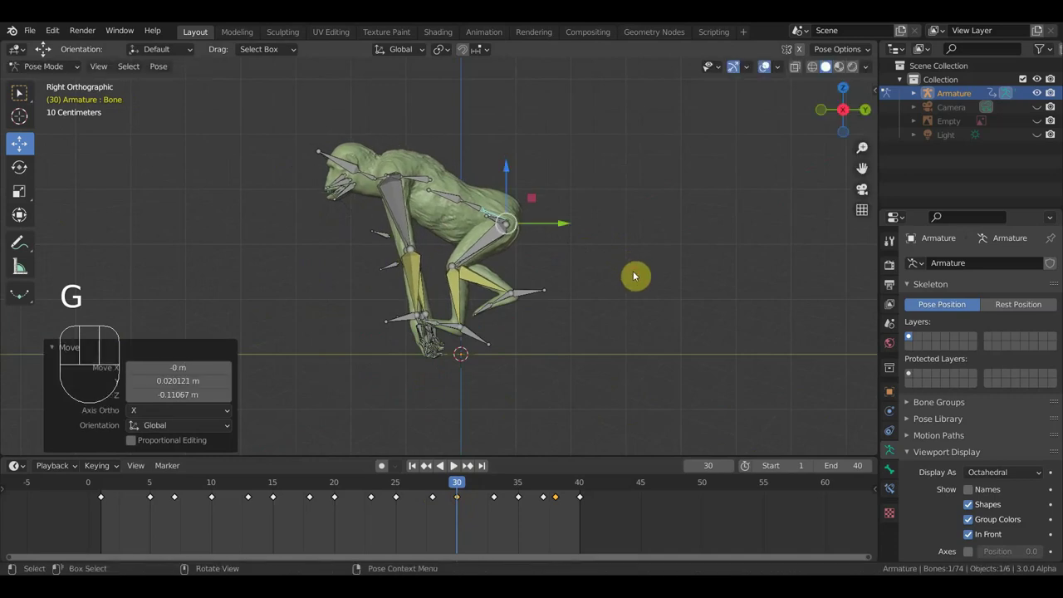
{"action": "key", "text": "a"}
{"action": "key", "text": "i"}
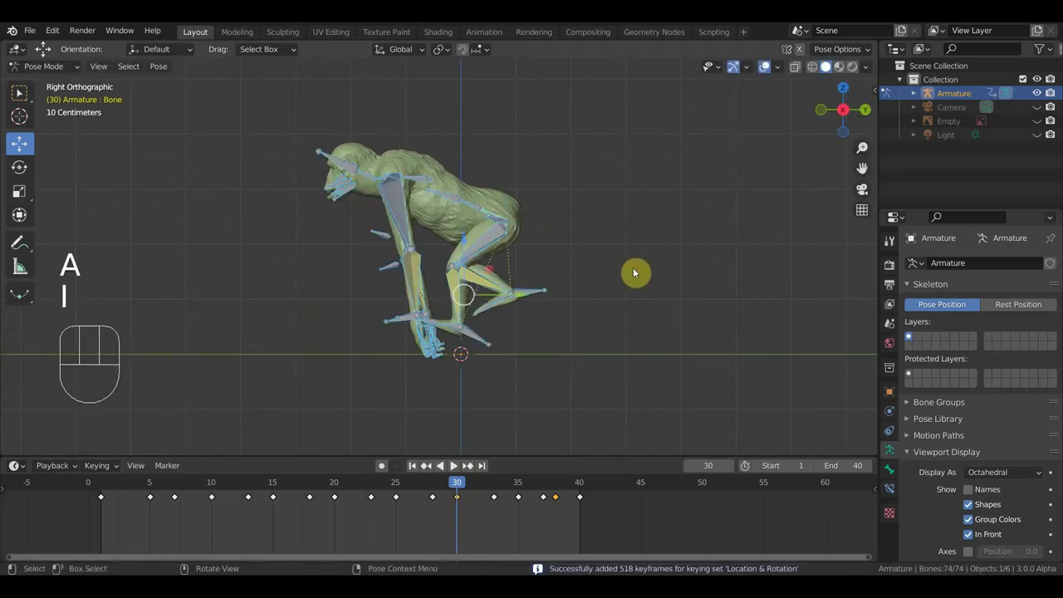
Step: Play back the cycle and examine the poses from frame 1 to frame 13
{"action": "key", "text": "space"}
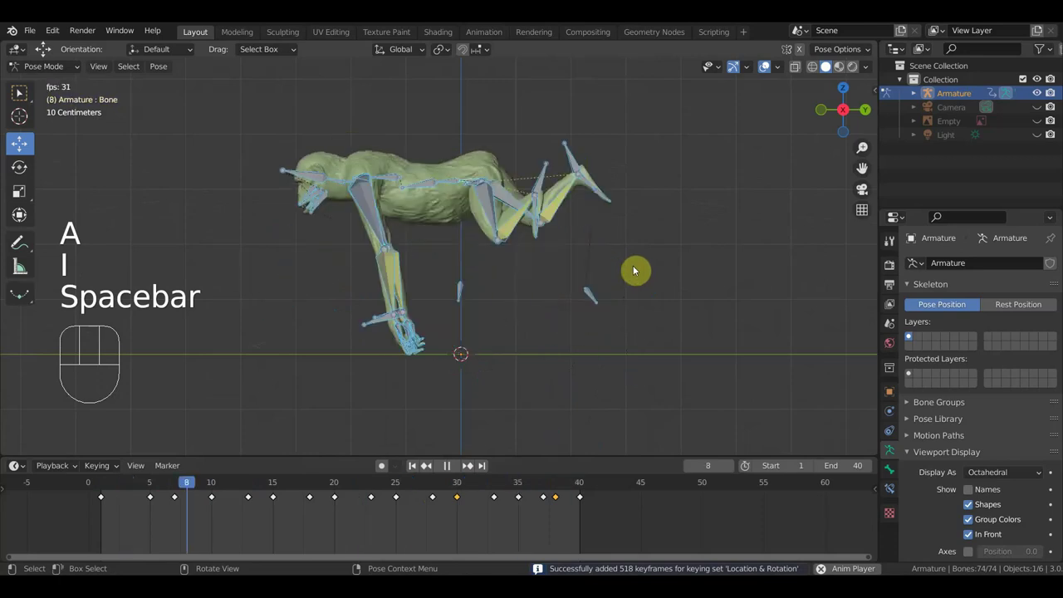
{"action": "key", "text": "space"}
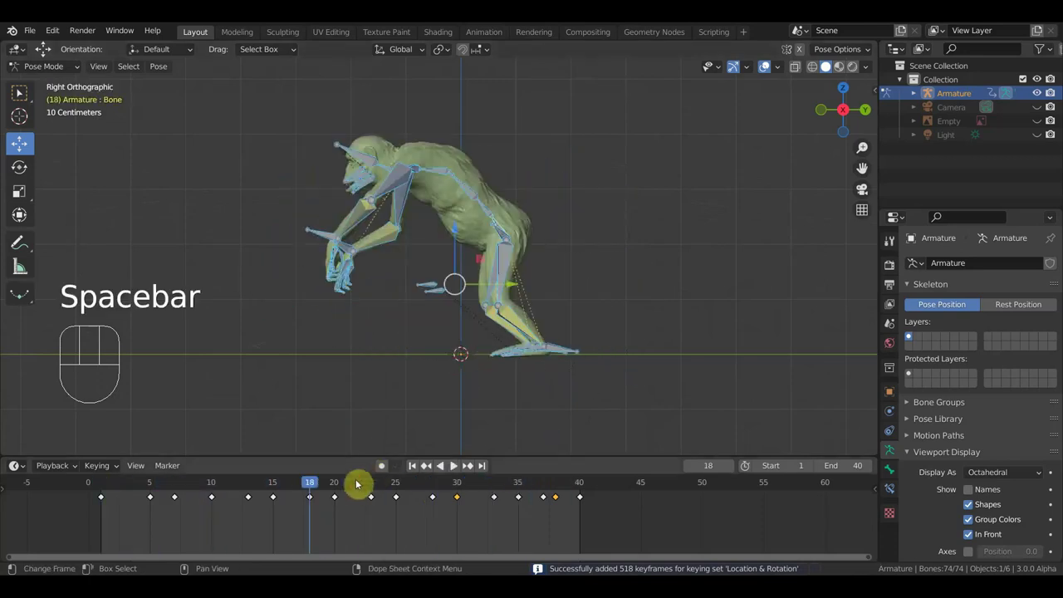
{"action": "left_click", "coordinate": [352, 490]}
{"action": "left_click_drag", "start_coordinate": [349, 488], "coordinate": [128, 474]}
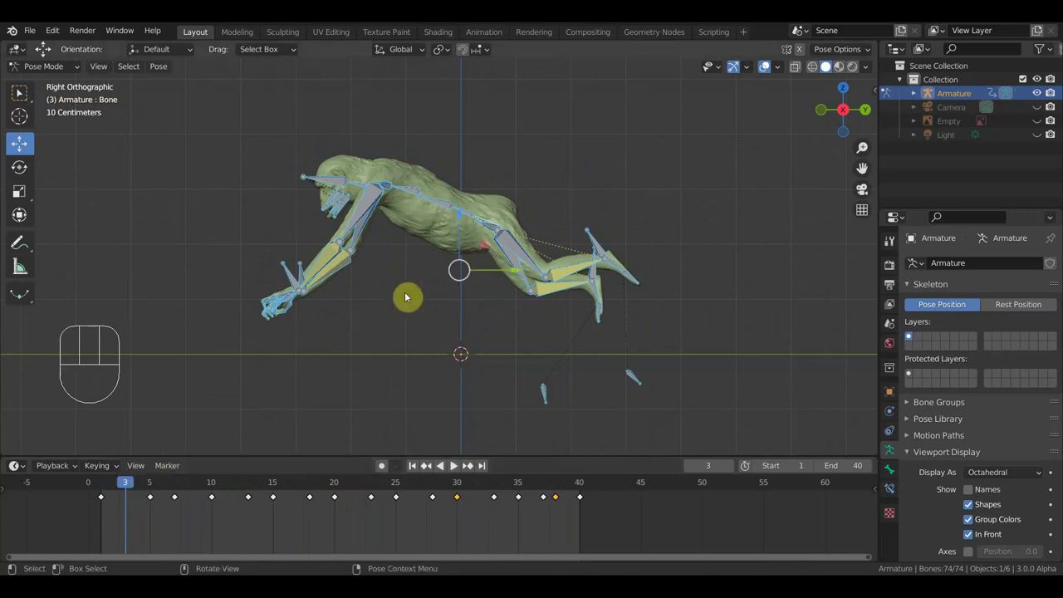
{"action": "left_click", "coordinate": [102, 487]}
{"action": "key", "text": "space"}
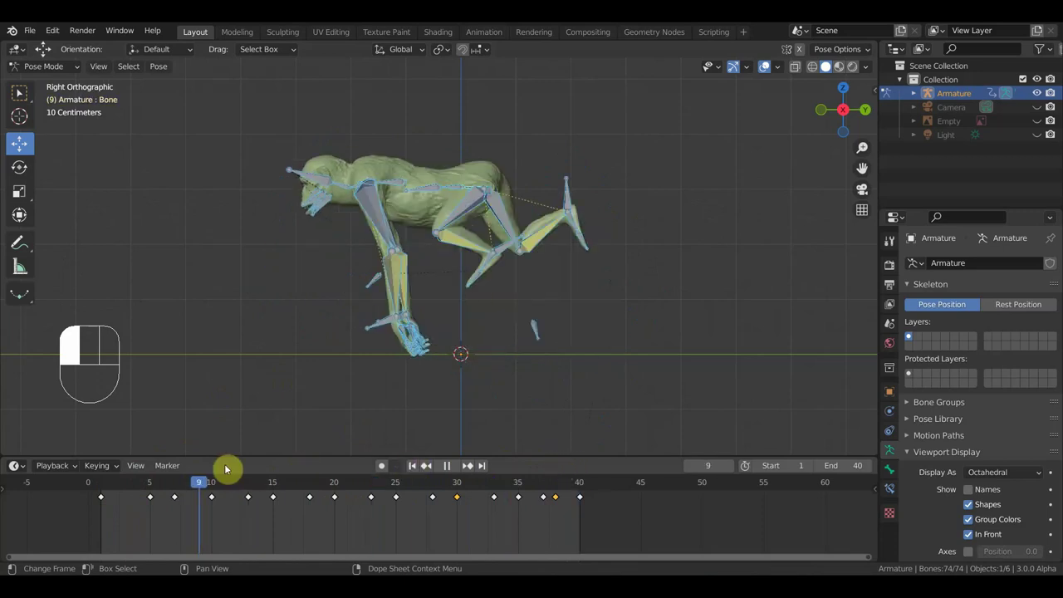
{"action": "left_click", "coordinate": [100, 478]}
{"action": "left_click_drag", "start_coordinate": [101, 475], "coordinate": [246, 484]}
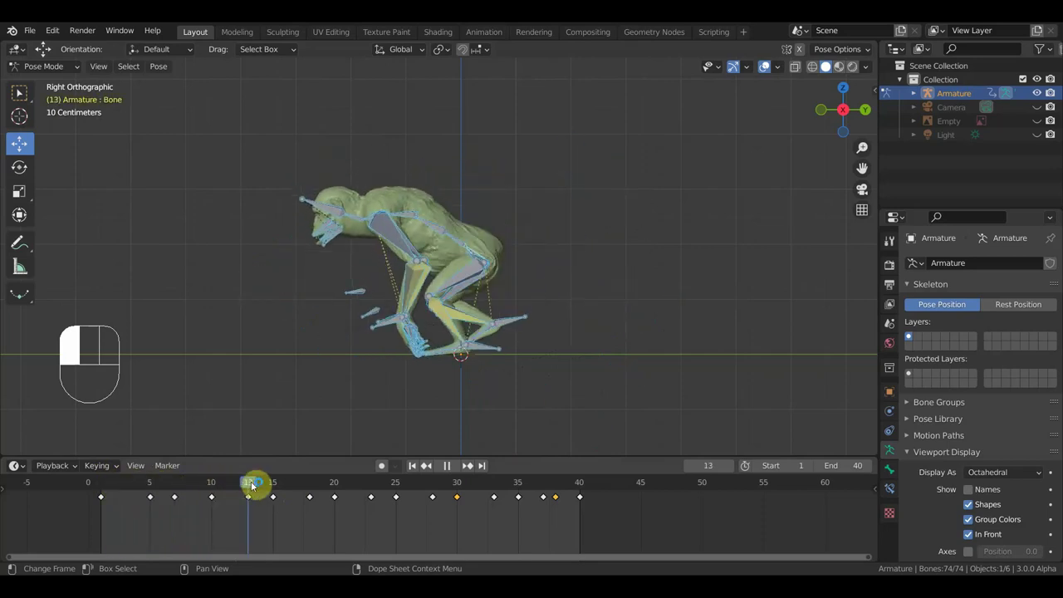
Step: At frame 13, move both wrist control bones along Y toward the hind feet, and keyframe all bones
{"action": "mouse_move", "coordinate": [250, 487]}
{"action": "left_mouse_down"}
{"action": "mouse_move", "coordinate": [209, 490]}
{"action": "mouse_move", "coordinate": [275, 498]}
{"action": "mouse_move", "coordinate": [249, 496]}
{"action": "left_mouse_up"}
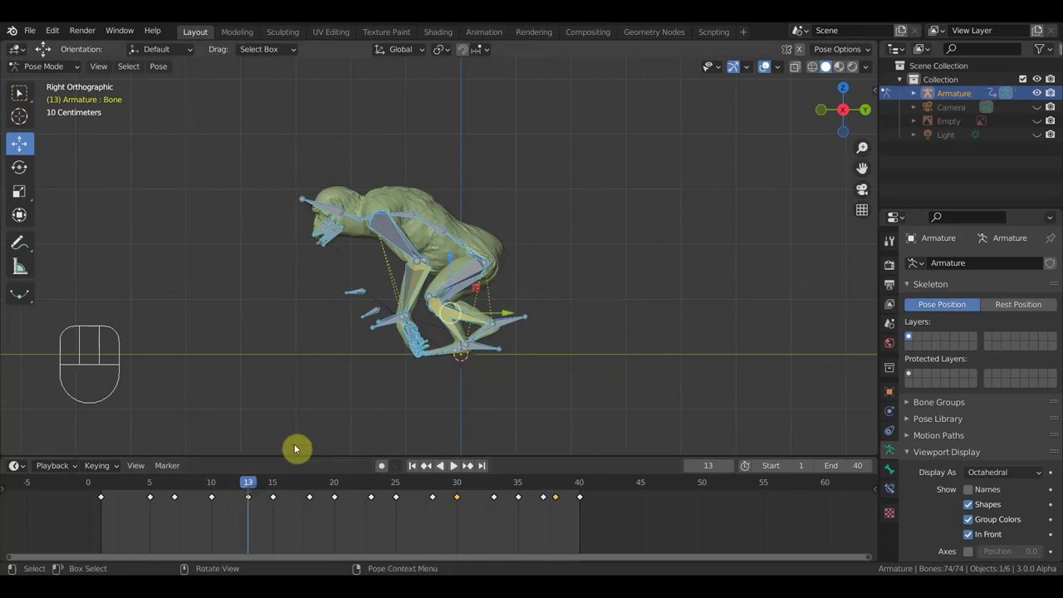
{"action": "left_click", "coordinate": [381, 331]}
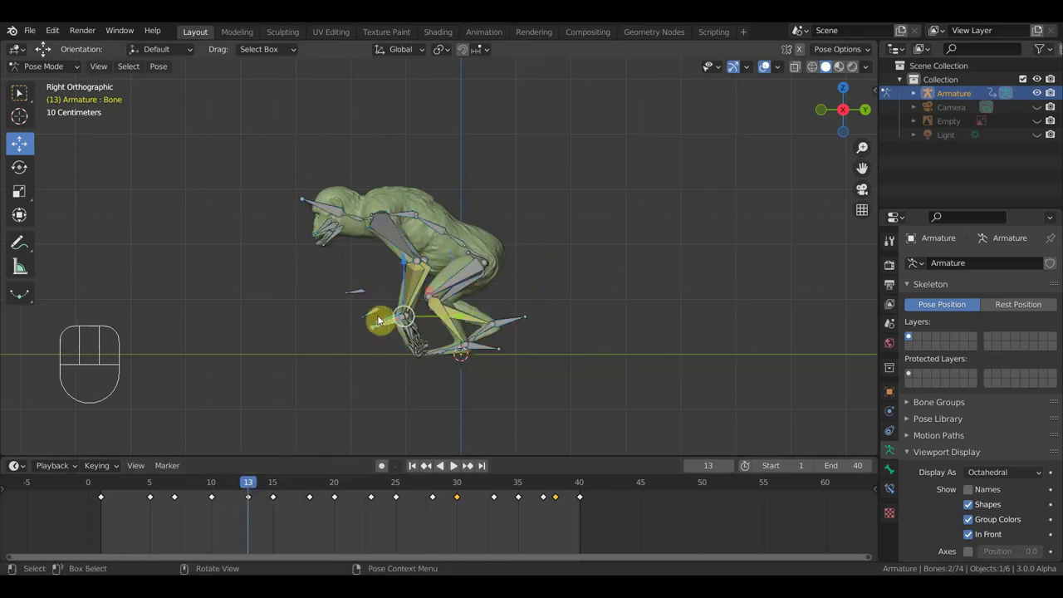
{"action": "left_click_drag", "start_coordinate": [461, 318], "coordinate": [499, 316]}
{"action": "key", "text": "a"}
{"action": "key", "text": "i"}
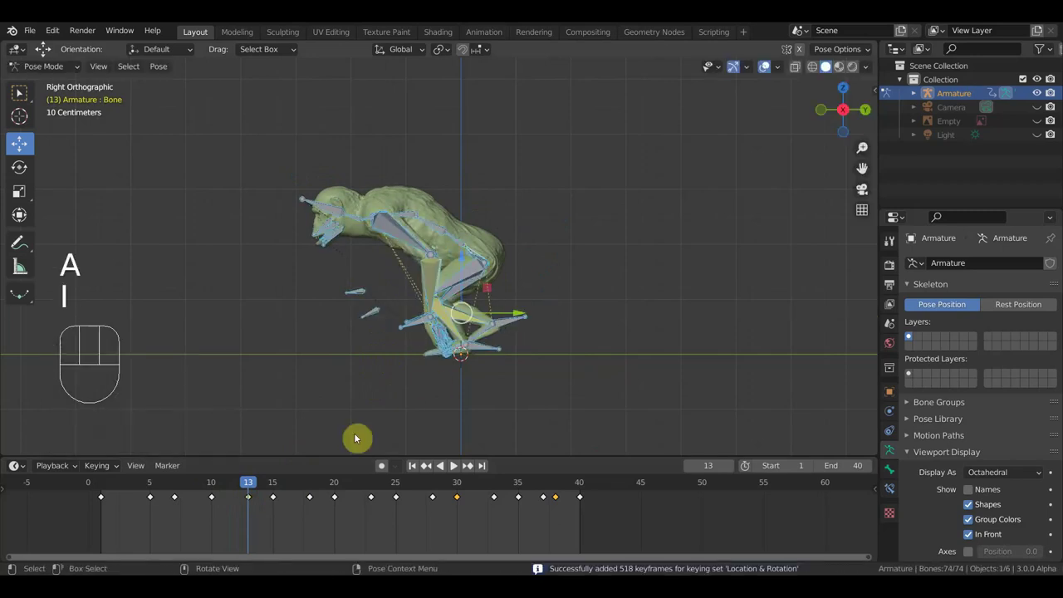
Step: At frame 23, rotate the whole pose -11.1° and a further -1.04° to lower the hands to the ground, and keyframe all bones
{"action": "key", "text": "space"}
{"action": "key", "text": "space"}
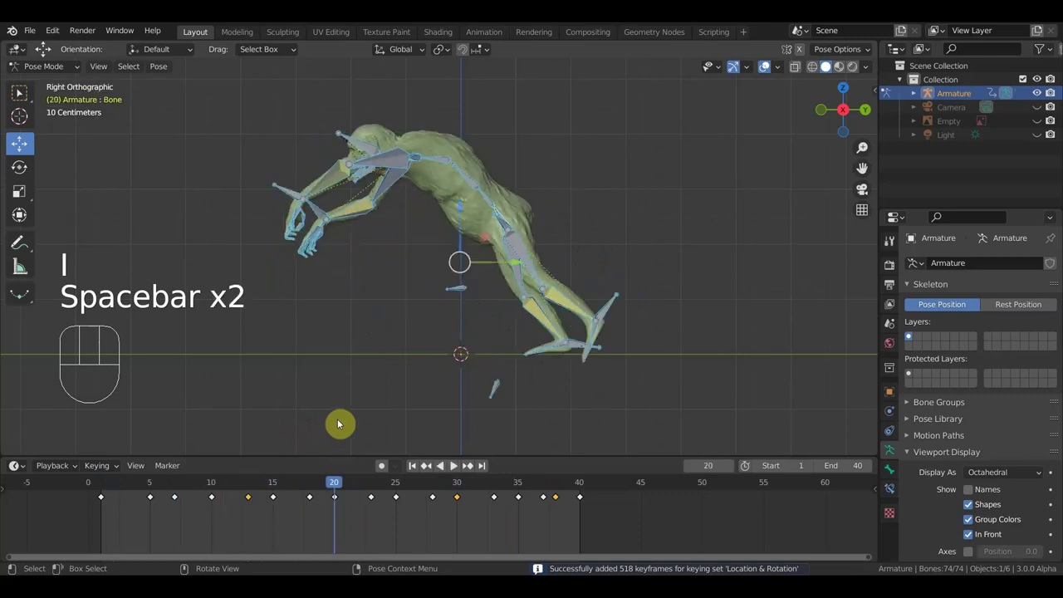
{"action": "left_click_drag", "start_coordinate": [323, 490], "coordinate": [373, 520]}
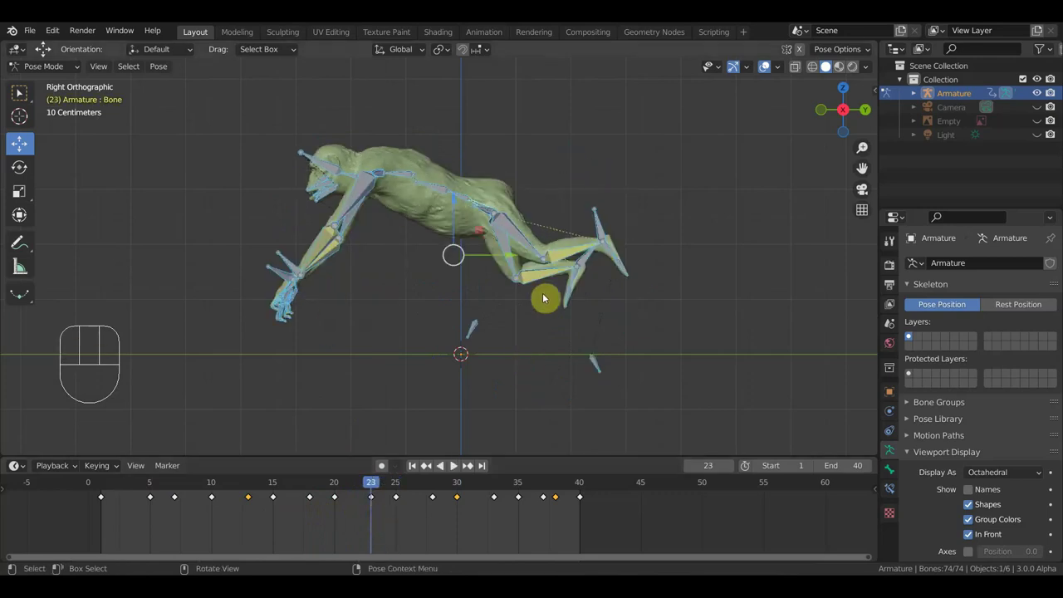
{"action": "key", "text": "r"}
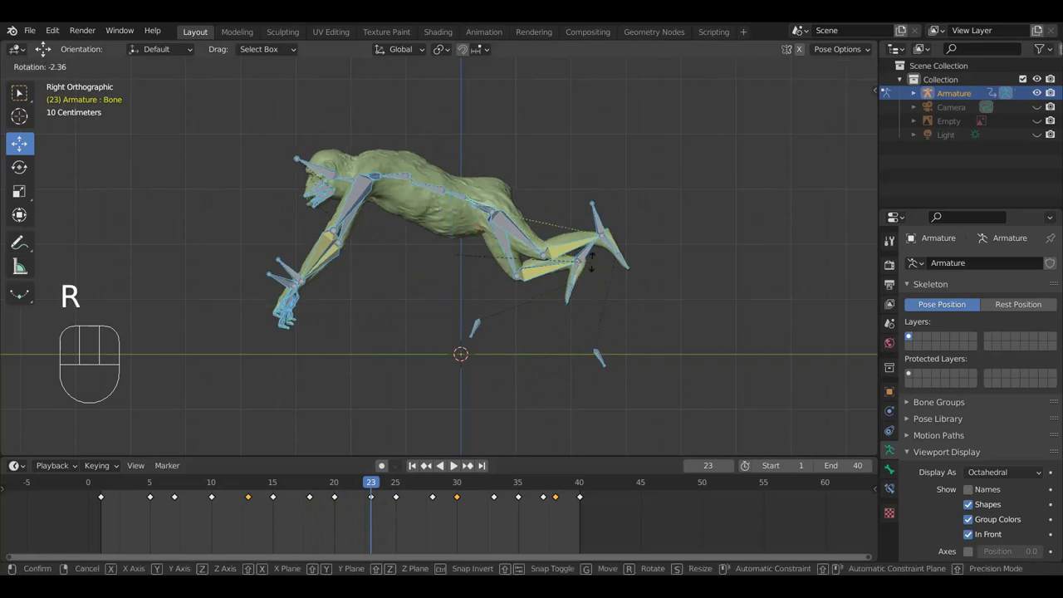
{"action": "left_click", "coordinate": [597, 241]}
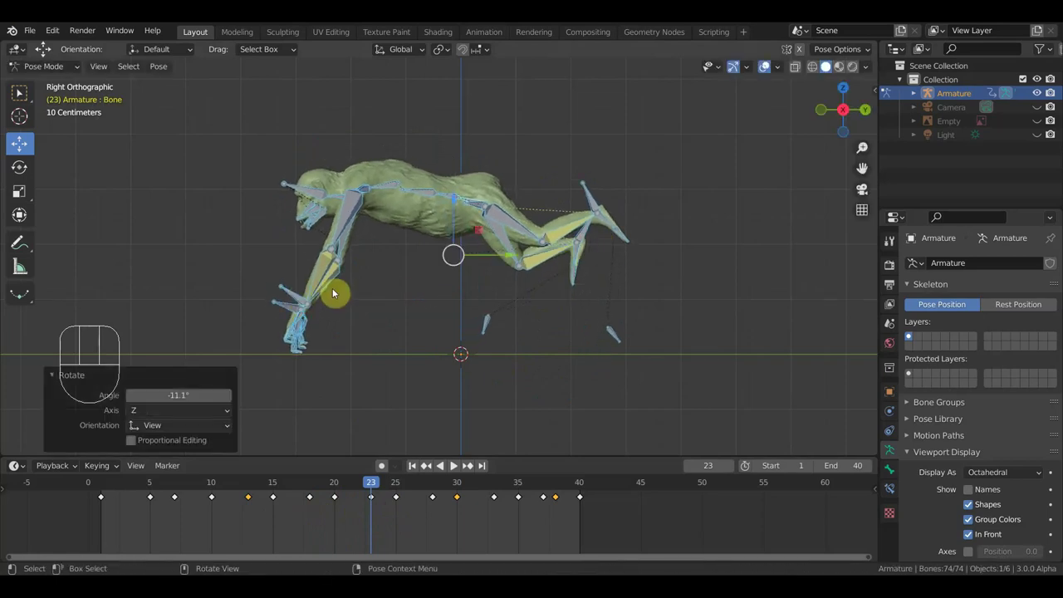
{"action": "key", "text": "r"}
{"action": "left_click", "coordinate": [605, 268]}
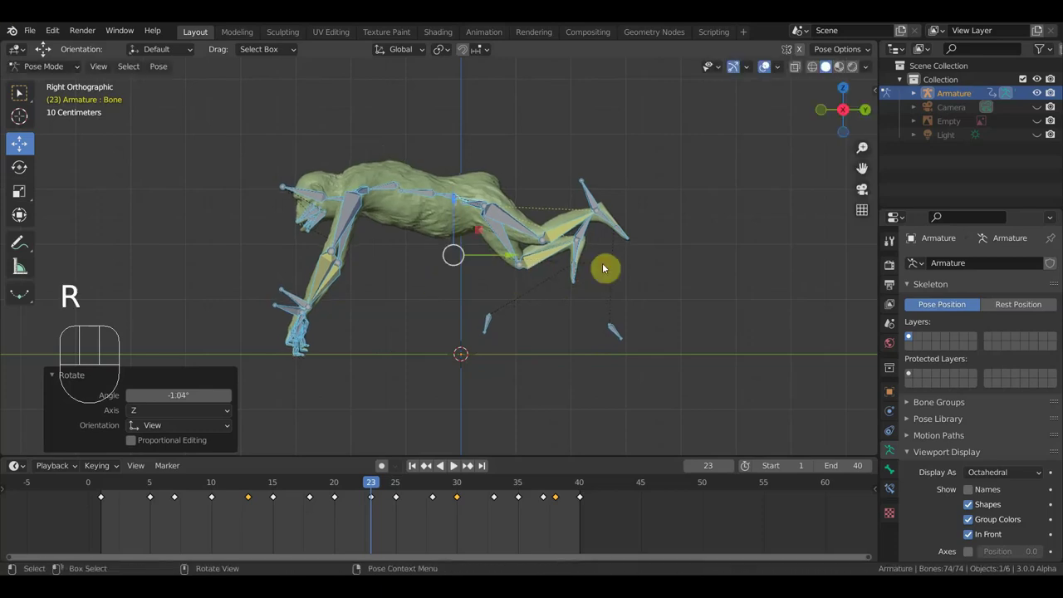
{"action": "key", "text": "a"}
{"action": "key", "text": "i"}
Step: At frame 26, rotate the upper spine bone 5.92°, move it about -0.07 m in Y and 0.03 m in Z, and keyframe all bones
{"action": "key", "text": "space"}
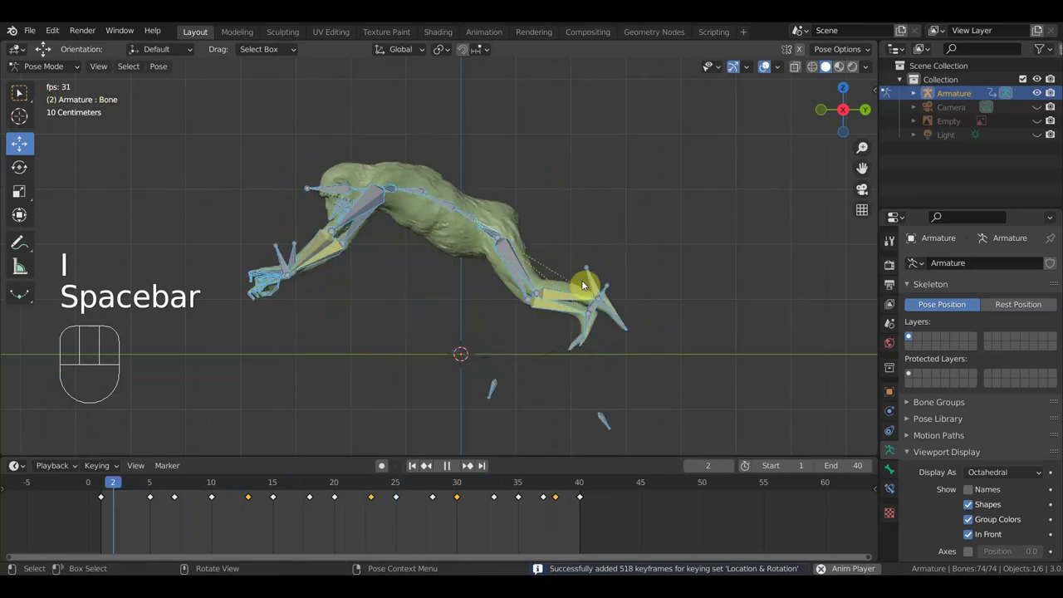
{"action": "key", "text": "space"}
{"action": "left_click", "coordinate": [418, 487]}
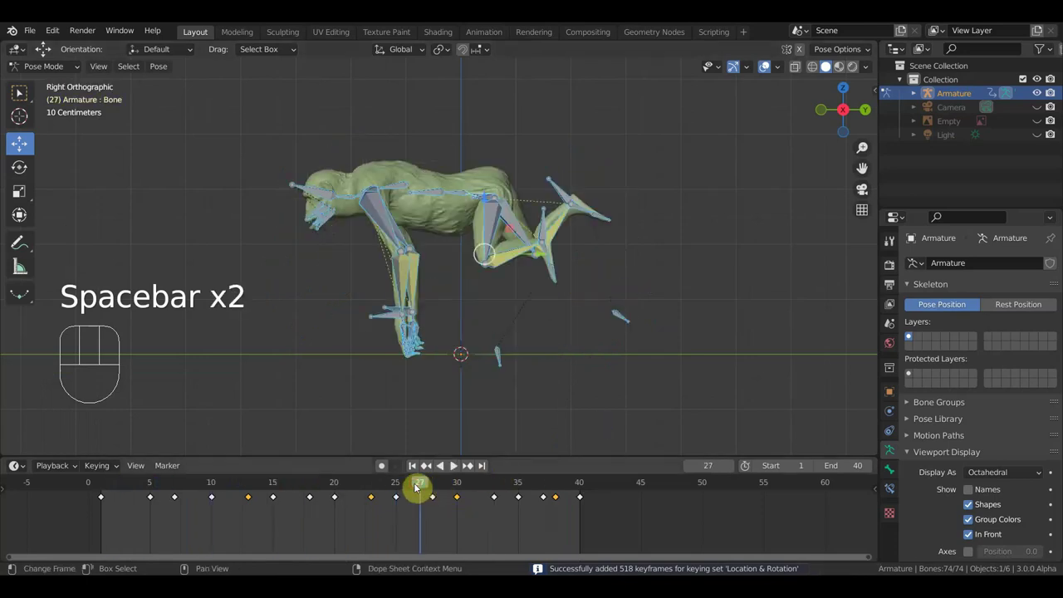
{"action": "mouse_move", "coordinate": [419, 488]}
{"action": "left_mouse_down"}
{"action": "mouse_move", "coordinate": [379, 496]}
{"action": "mouse_move", "coordinate": [408, 502]}
{"action": "left_mouse_up"}
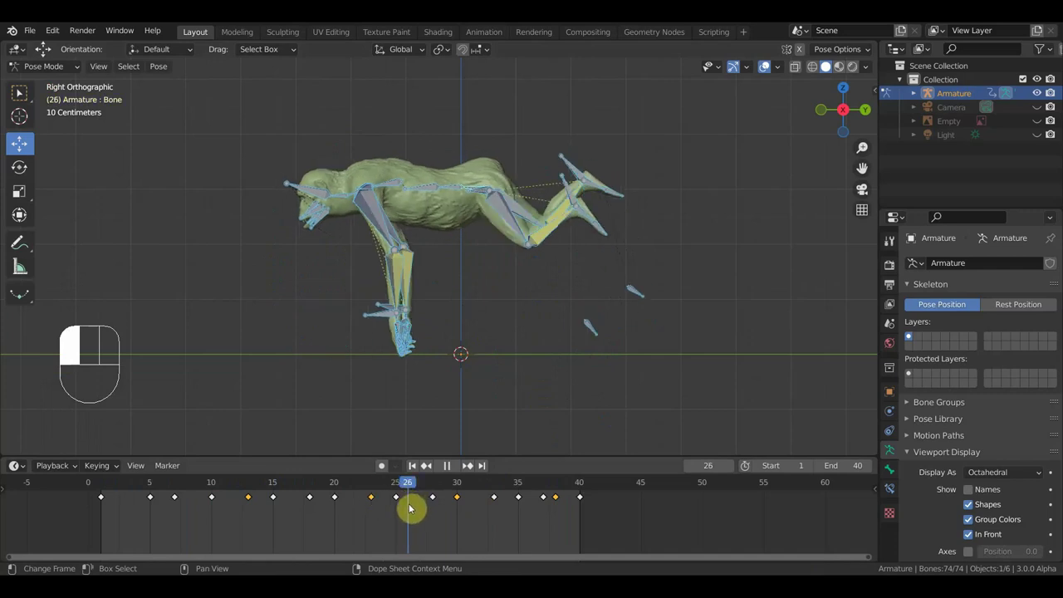
{"action": "mouse_move", "coordinate": [408, 508]}
{"action": "left_mouse_down"}
{"action": "mouse_move", "coordinate": [382, 502]}
{"action": "mouse_move", "coordinate": [408, 503]}
{"action": "left_mouse_up"}
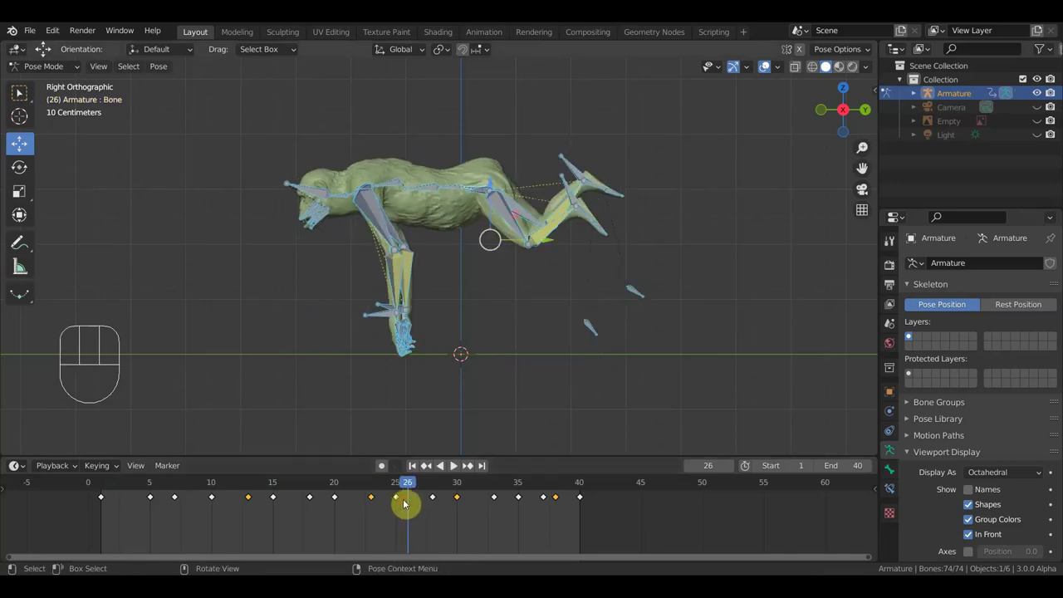
{"action": "left_click", "coordinate": [387, 183]}
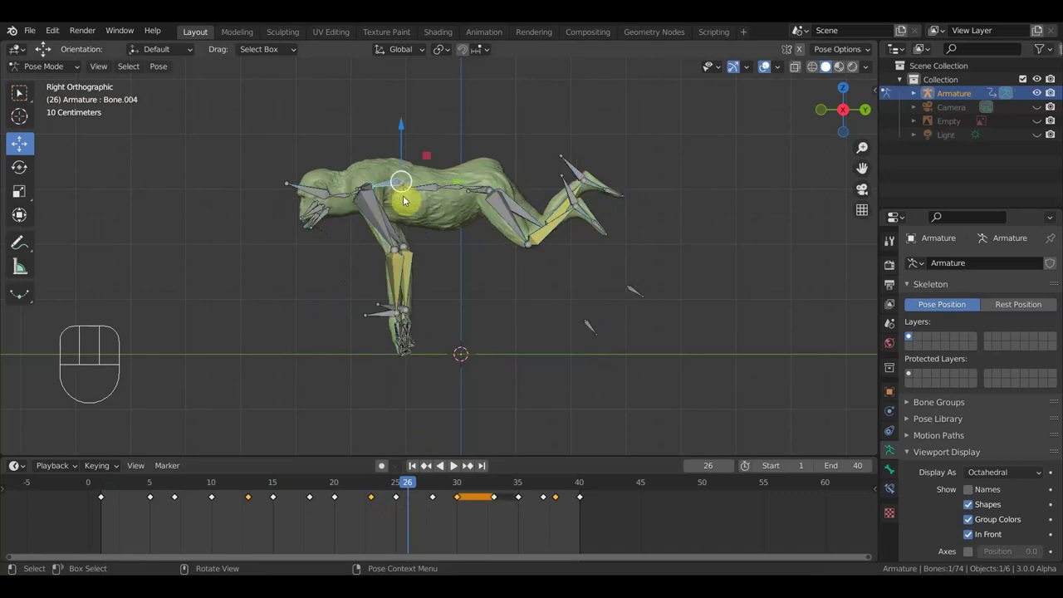
{"action": "key", "text": "r"}
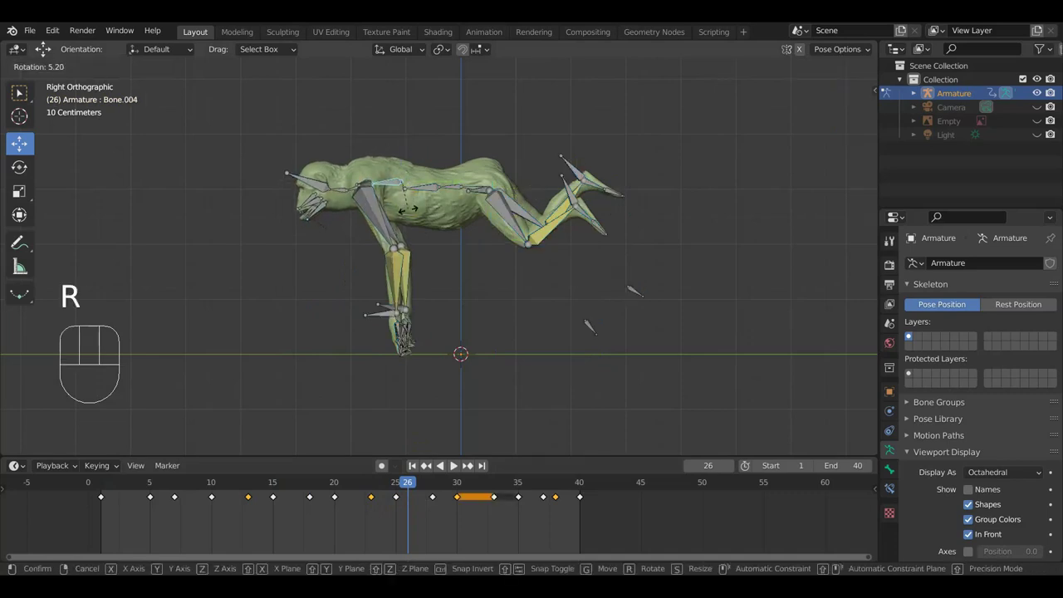
{"action": "left_click", "coordinate": [408, 215]}
{"action": "key", "text": "g"}
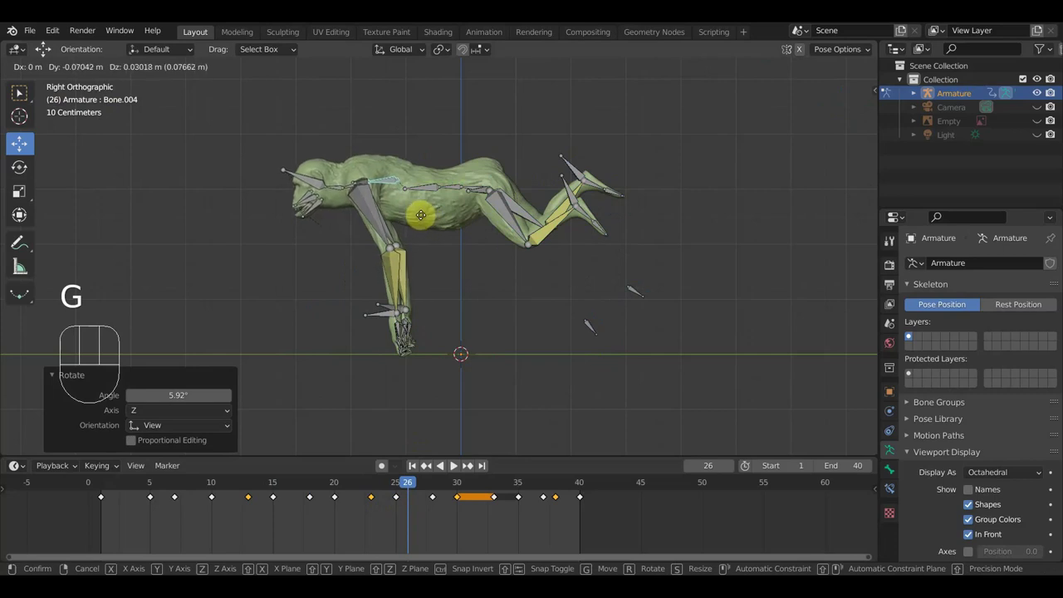
{"action": "left_click", "coordinate": [421, 216]}
{"action": "key", "text": "a"}
{"action": "key", "text": "i"}
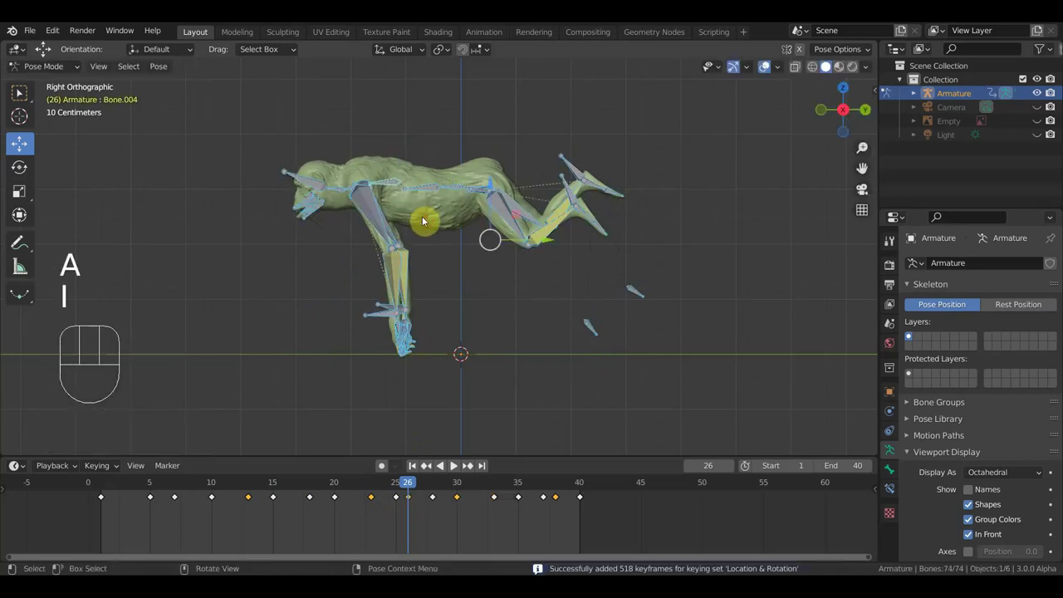
Step: Play back the cycle and compare the poses at frames 25, 26, 13 and 10
{"action": "key", "text": "space"}
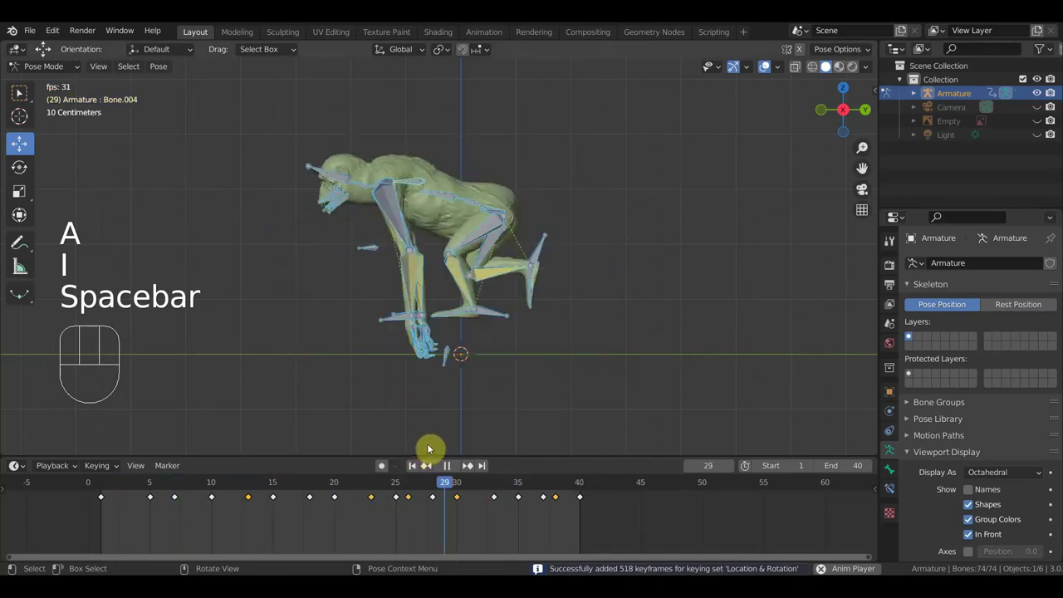
{"action": "key", "text": "space"}
{"action": "left_click_drag", "start_coordinate": [406, 489], "coordinate": [397, 490]}
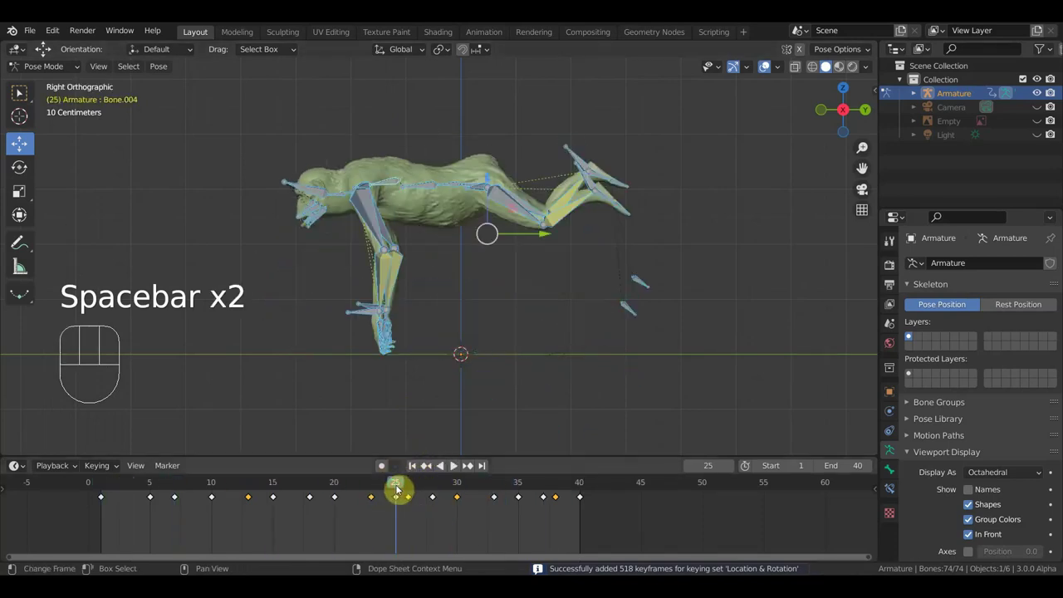
{"action": "left_click", "coordinate": [410, 488]}
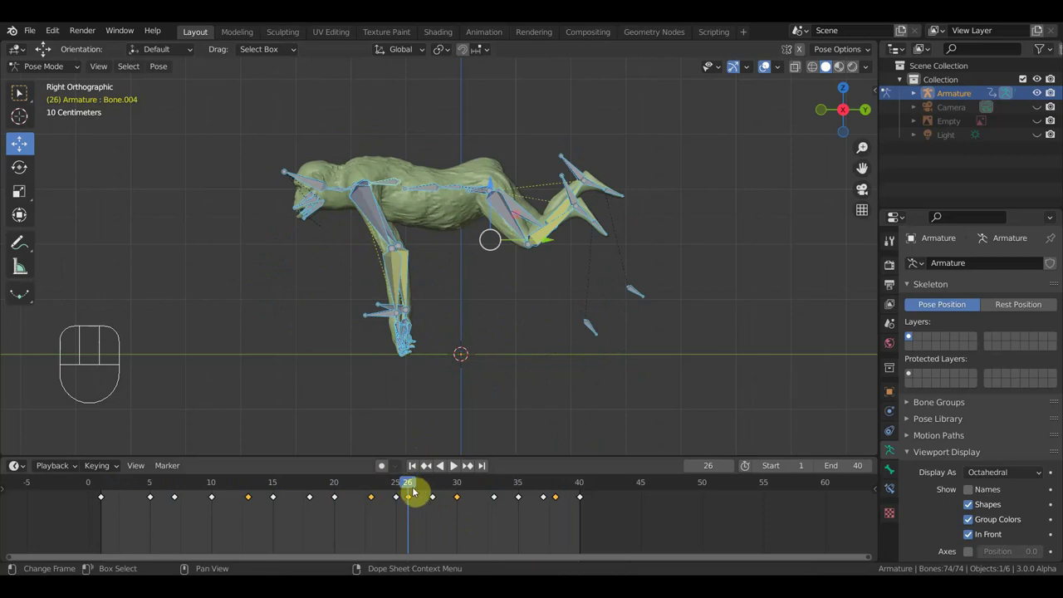
{"action": "left_click_drag", "start_coordinate": [418, 497], "coordinate": [390, 496]}
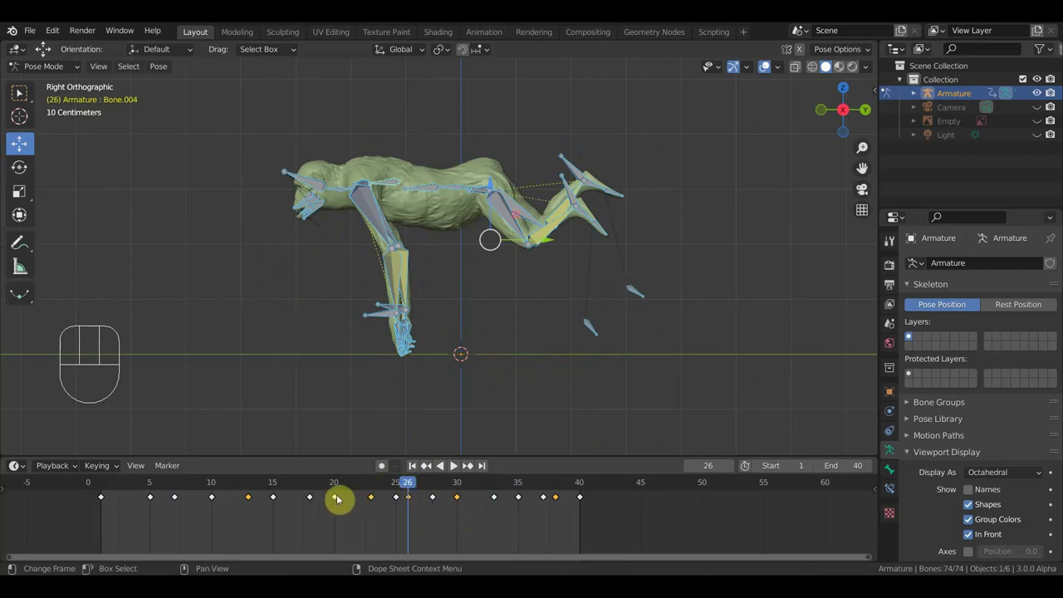
{"action": "left_click", "coordinate": [248, 488]}
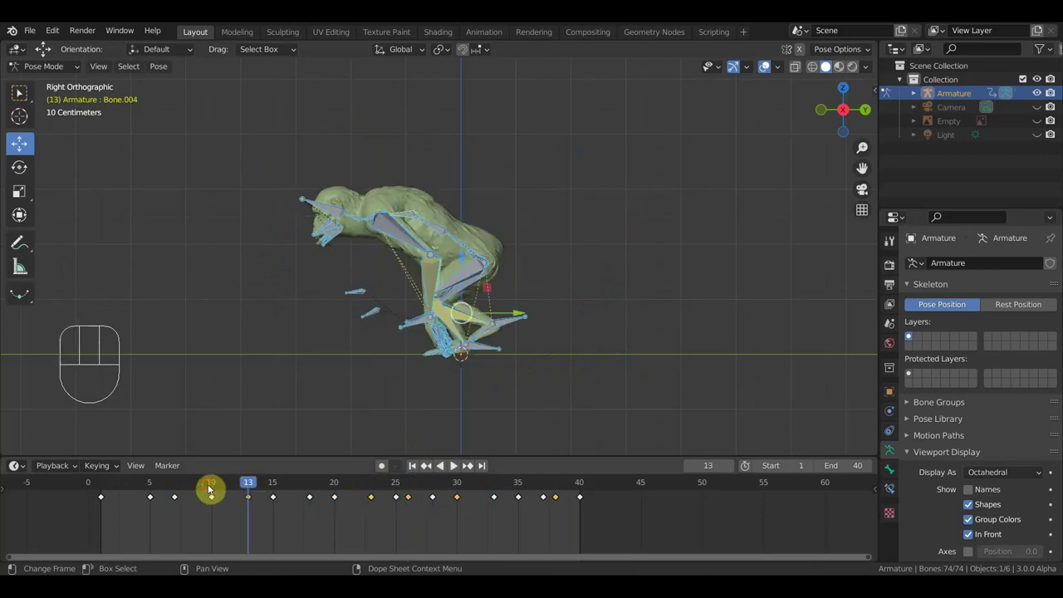
{"action": "left_click", "coordinate": [211, 488]}
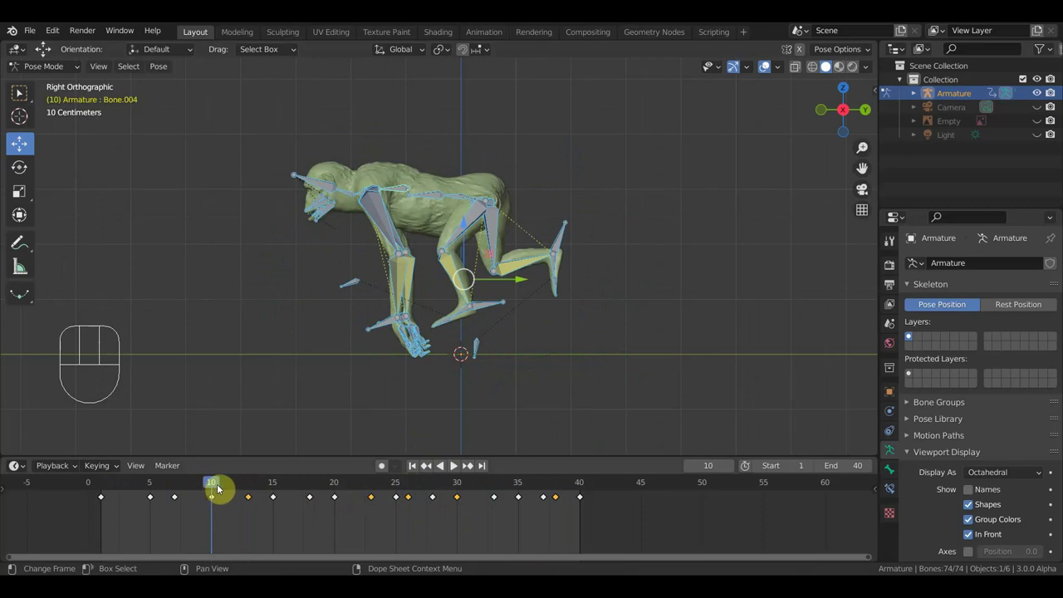
Step: At frame 10, move the raised hind foot's control bone about -0.63 m in Y and -0.15 m in Z, and rotate it 29.8°
{"action": "left_click", "coordinate": [565, 242]}
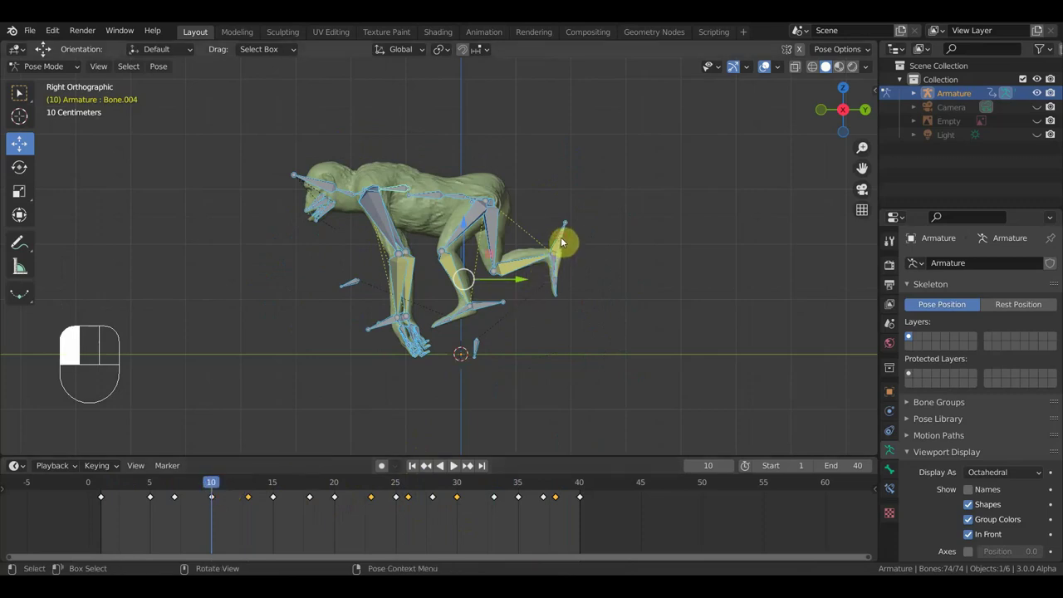
{"action": "left_click_drag", "start_coordinate": [251, 488], "coordinate": [214, 498]}
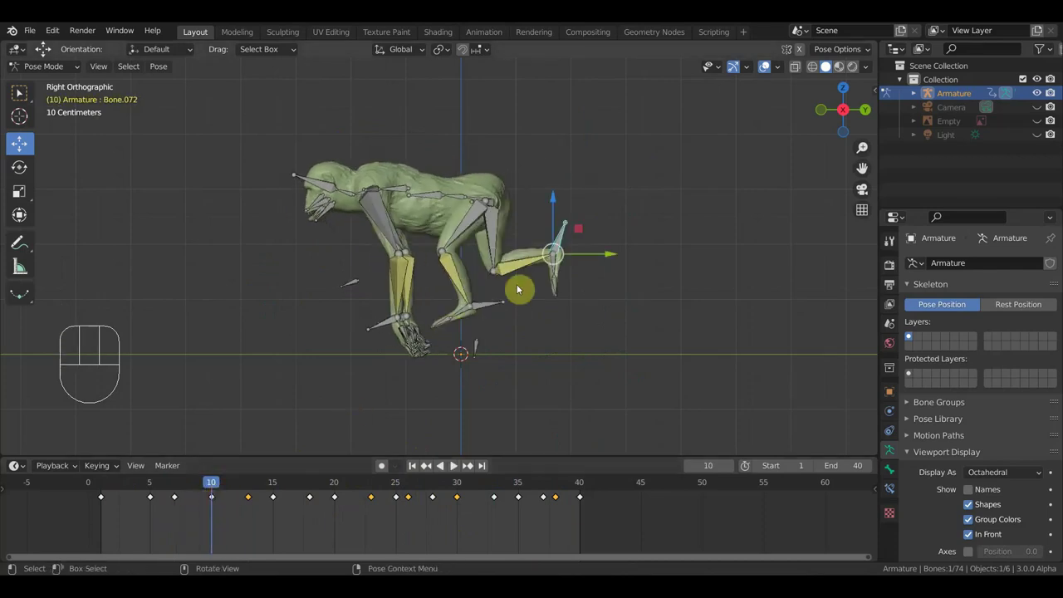
{"action": "key", "text": "g"}
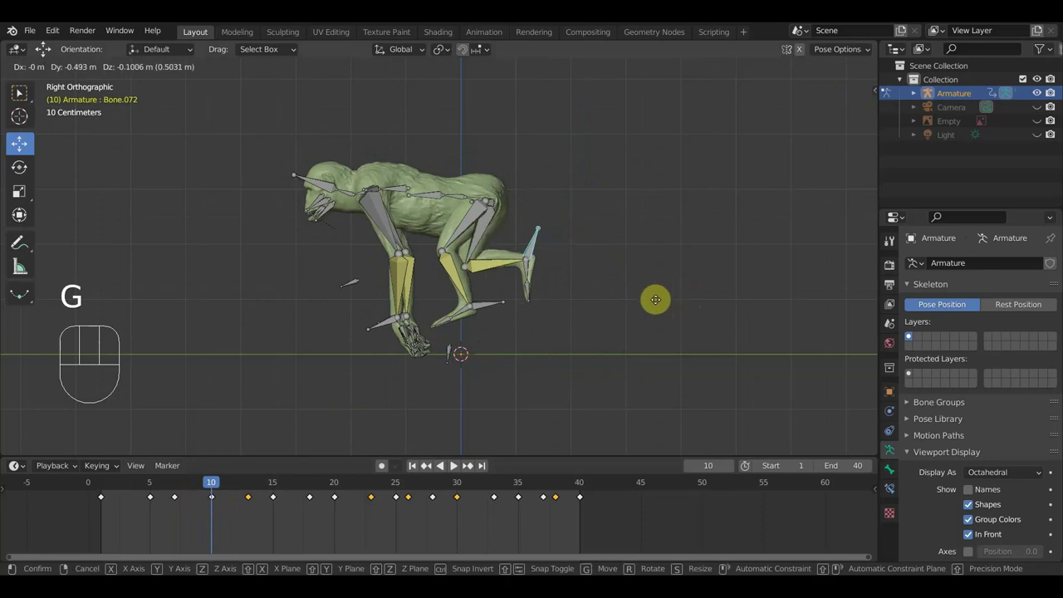
{"action": "left_click", "coordinate": [644, 303]}
{"action": "key", "text": "r"}
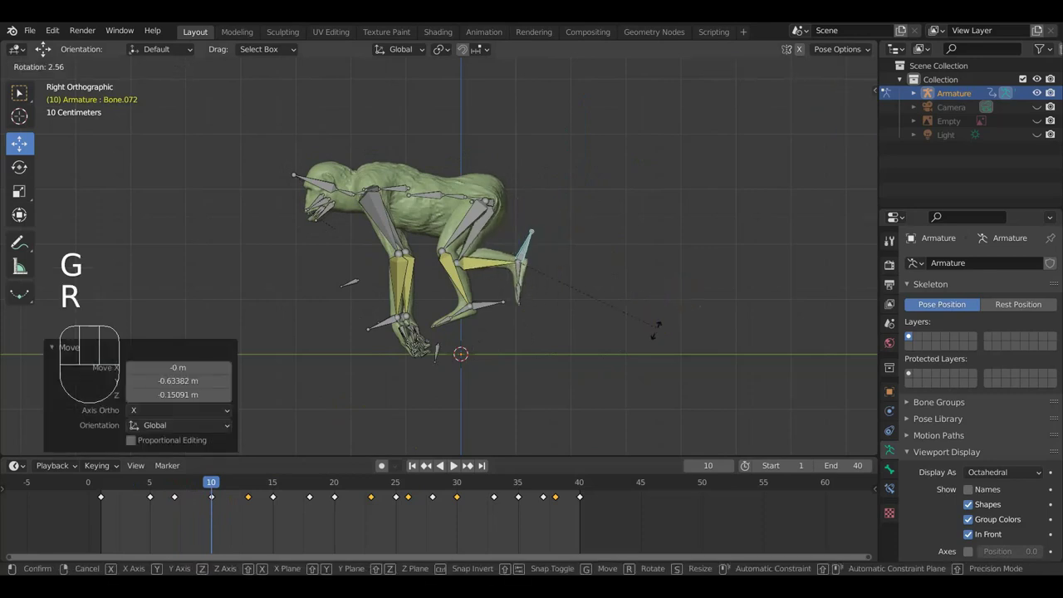
{"action": "left_click", "coordinate": [604, 375]}
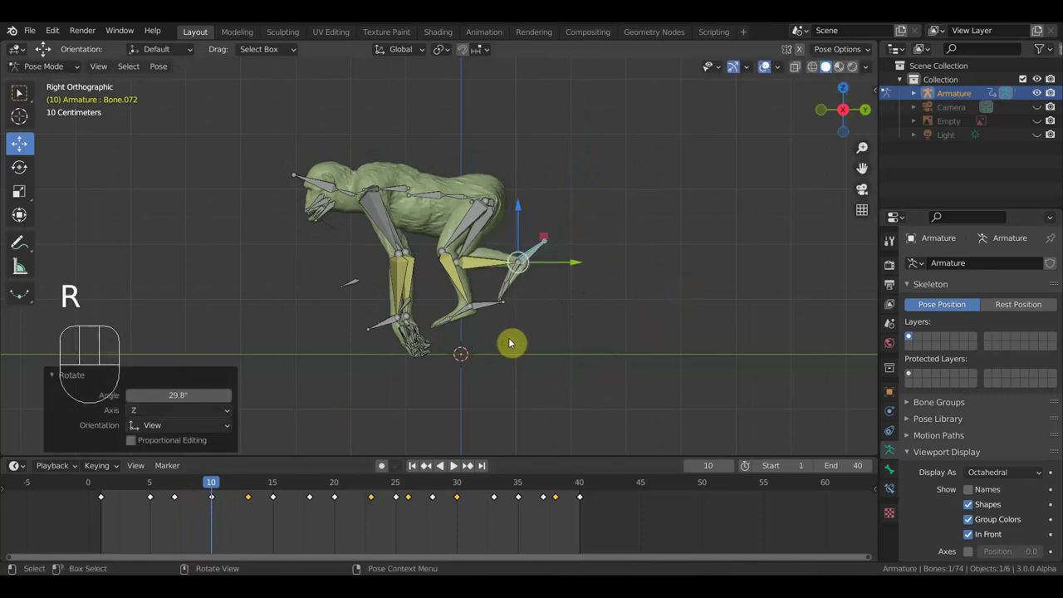
Step: Rotate the lower hind foot's control bone until the foot is roughly level at frame 10, and keyframe all bones
{"action": "left_click", "coordinate": [515, 324]}
{"action": "key", "text": "r"}
{"action": "left_click", "coordinate": [516, 352]}
{"action": "left_click", "coordinate": [502, 301]}
{"action": "key", "text": "r"}
{"action": "left_click", "coordinate": [538, 319]}
{"action": "key", "text": "a"}
{"action": "key", "text": "i"}
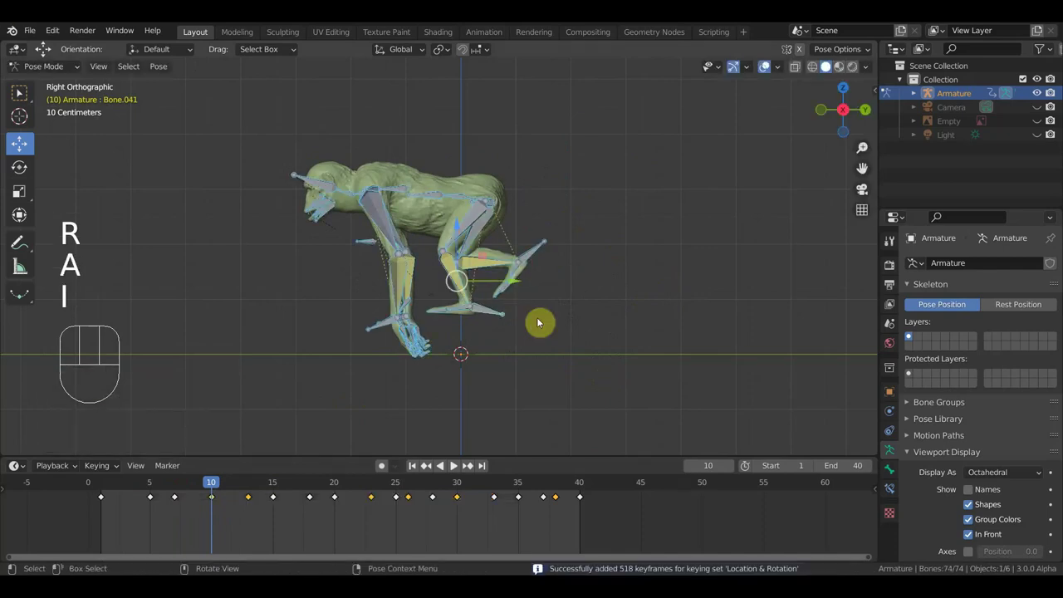
Step: At frame 15, move both wrist control bones about 0.45 m in Y and -0.06 m in Z toward the hind feet
{"action": "key", "text": "space"}
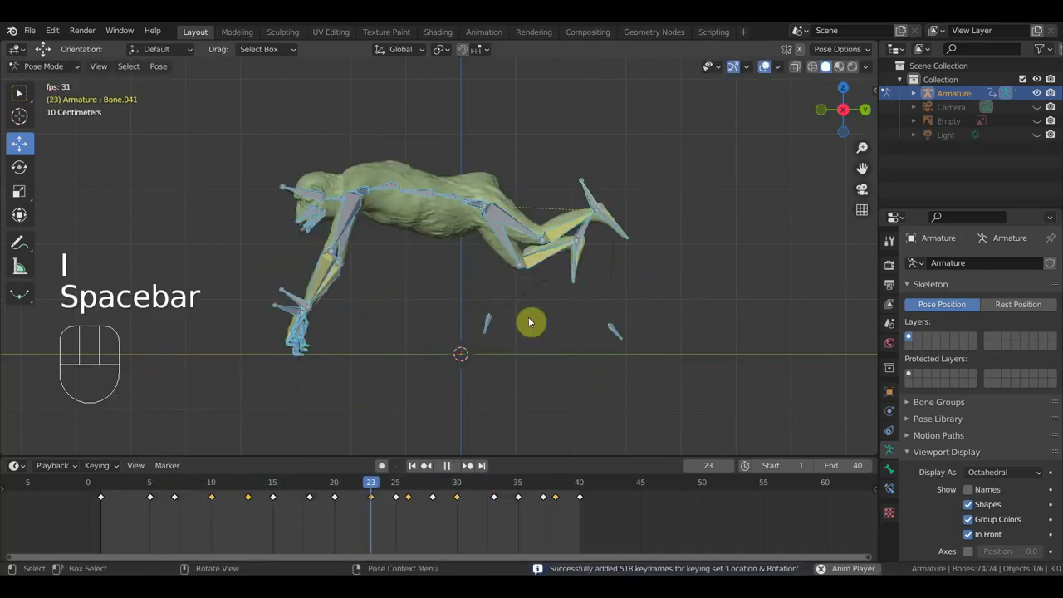
{"action": "key", "text": "space"}
{"action": "left_click", "coordinate": [291, 487]}
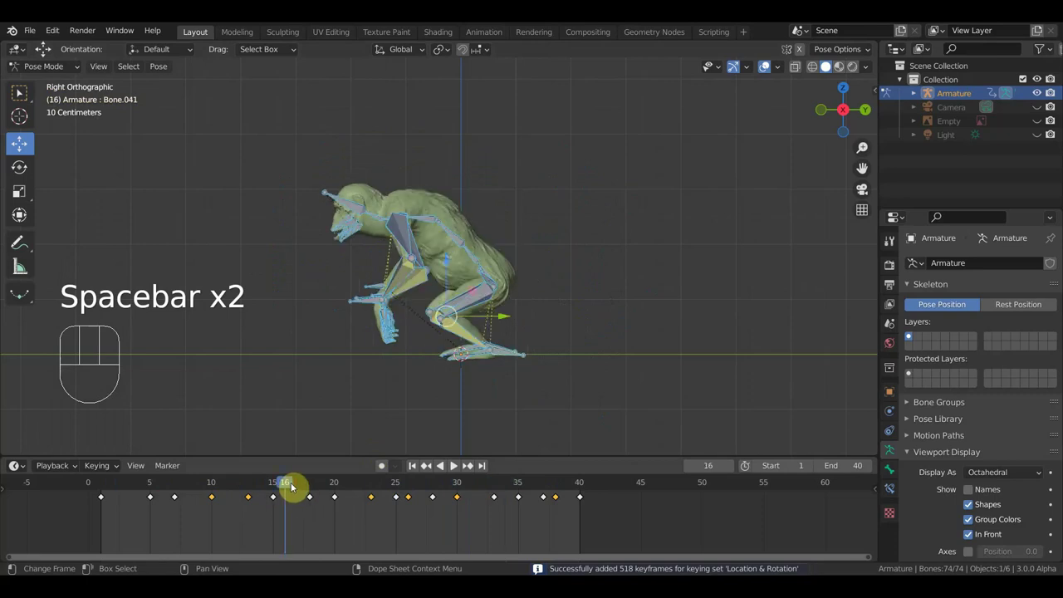
{"action": "left_click_drag", "start_coordinate": [288, 488], "coordinate": [280, 486]}
{"action": "left_click", "coordinate": [375, 315]}
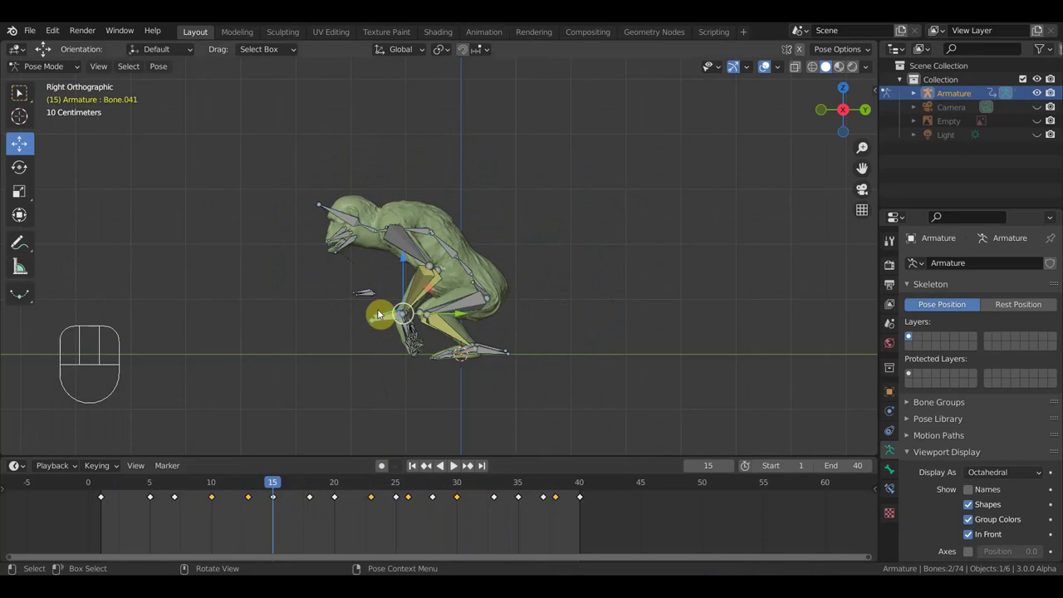
{"action": "key", "text": "g"}
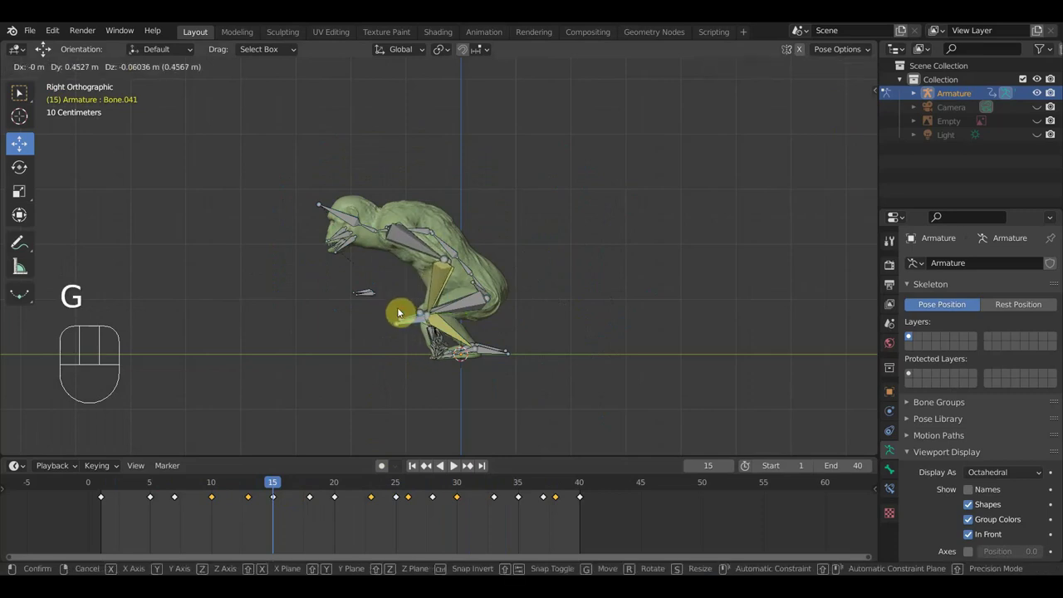
{"action": "left_click", "coordinate": [403, 317]}
{"action": "middle_click_drag", "start_coordinate": [403, 317], "coordinate": [598, 344]}
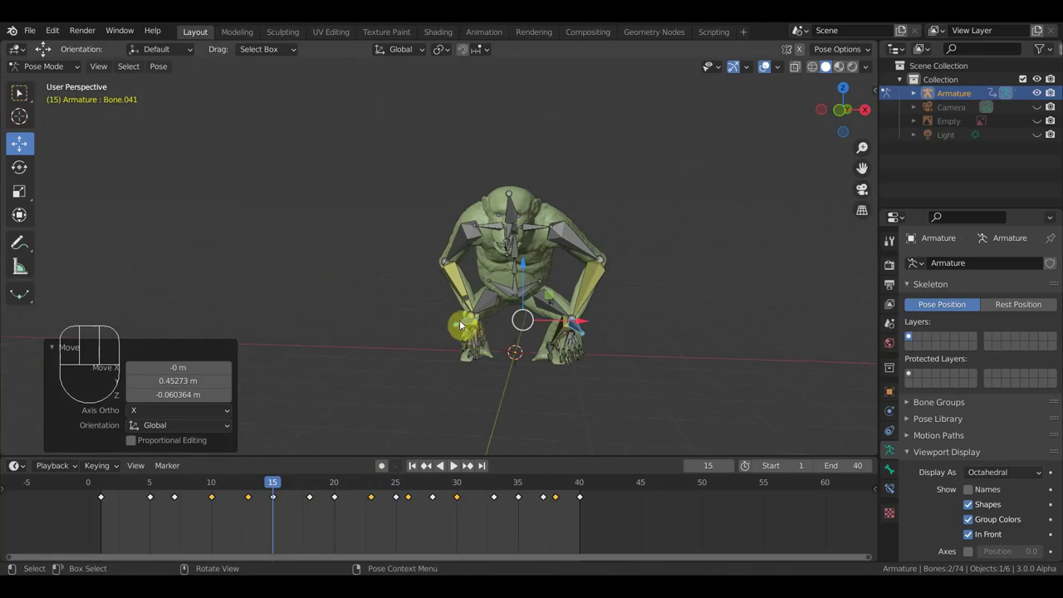
Step: Move each wrist control bone inward toward the body's centre line at frame 15, and keyframe all bones
{"action": "left_click", "coordinate": [460, 324]}
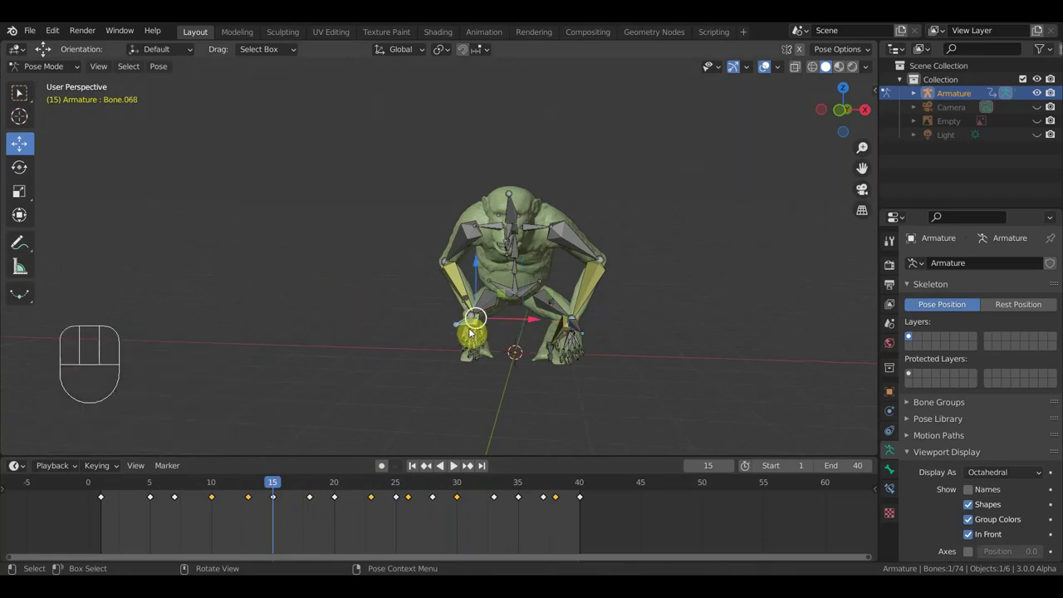
{"action": "key", "text": "g"}
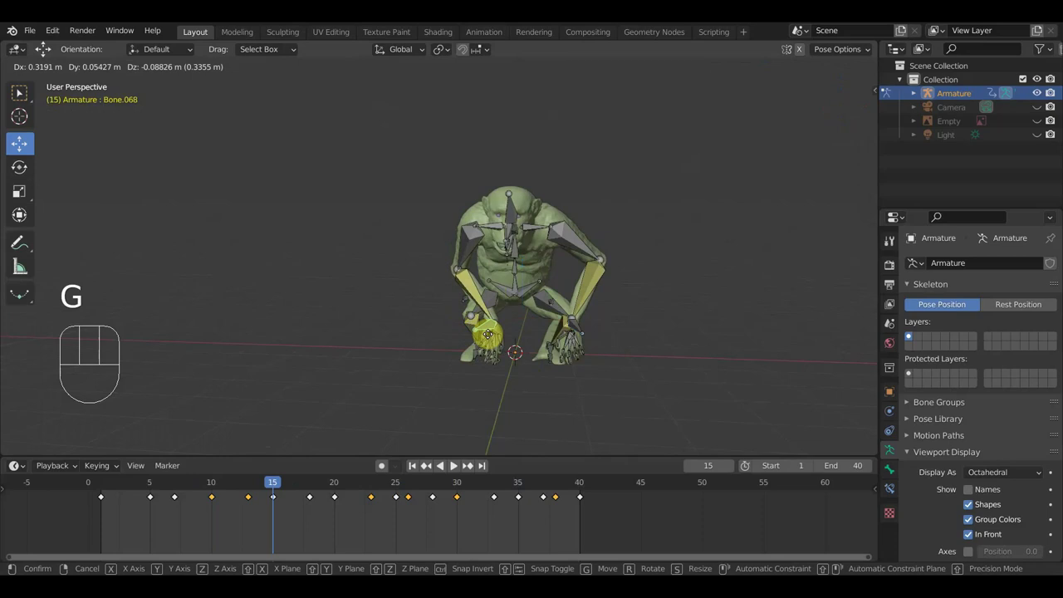
{"action": "left_click", "coordinate": [486, 334]}
{"action": "left_click", "coordinate": [565, 332]}
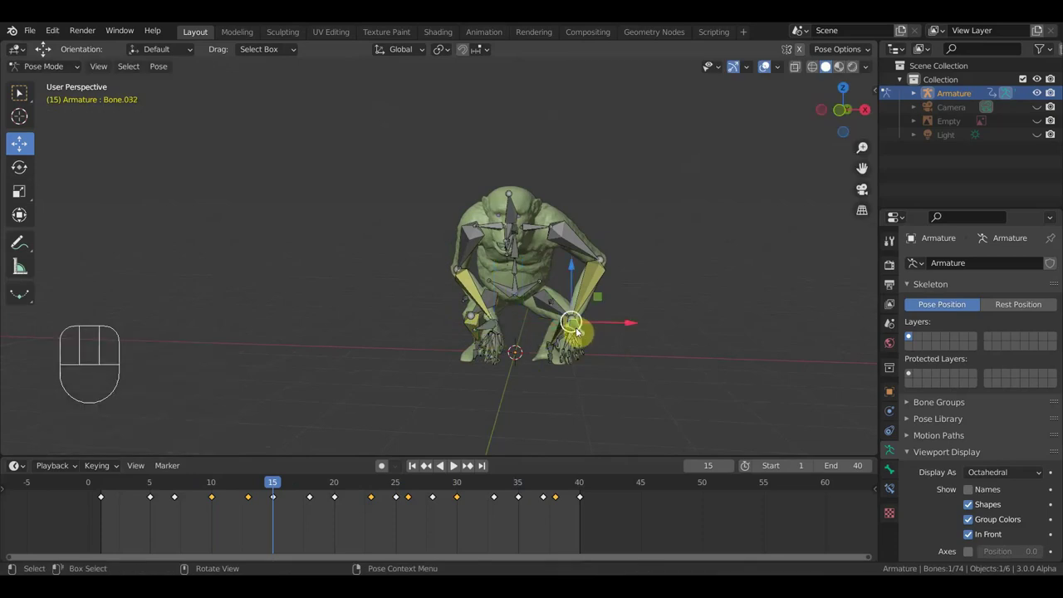
{"action": "key", "text": "g"}
{"action": "left_click", "coordinate": [545, 337]}
{"action": "middle_click_drag", "start_coordinate": [546, 336], "coordinate": [392, 343]}
{"action": "key", "text": "a"}
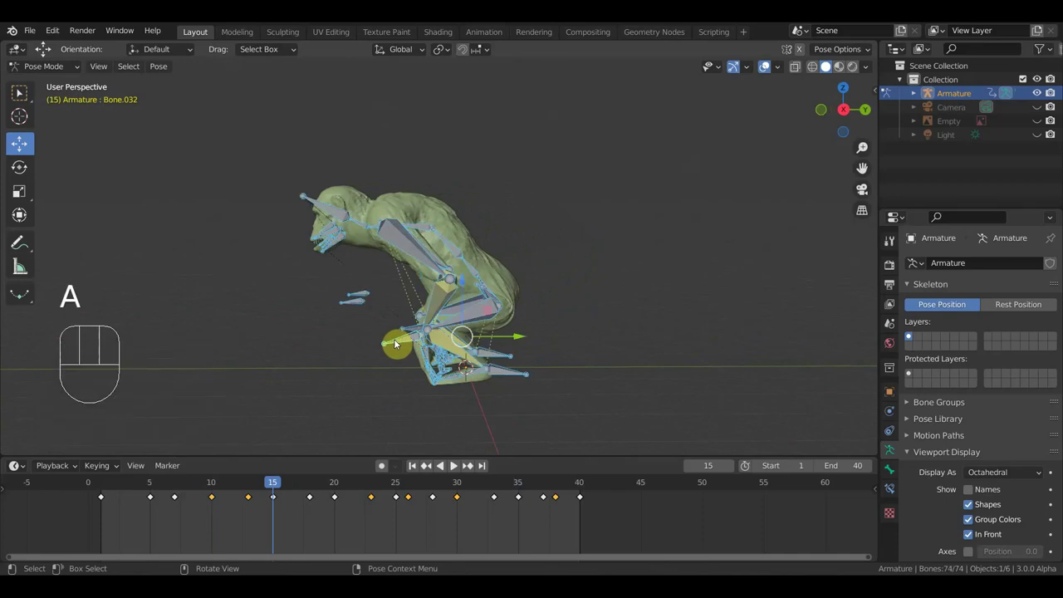
{"action": "key", "text": "i"}
Step: Play back the cycle and examine the hand poses from the front between frames 15 and 21
{"action": "key", "text": "space"}
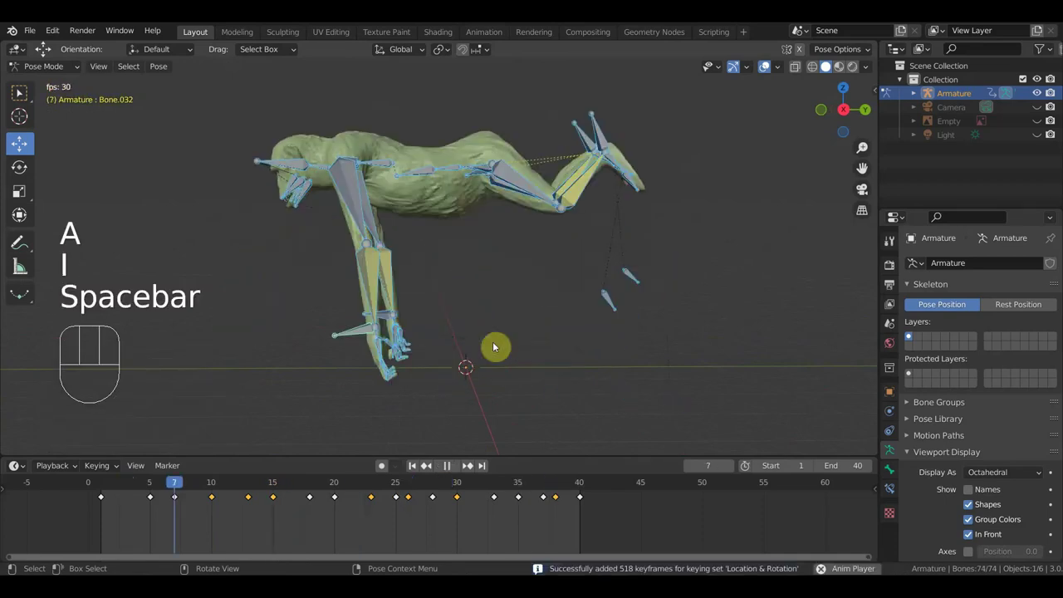
{"action": "key", "text": "space"}
{"action": "left_click", "coordinate": [278, 487]}
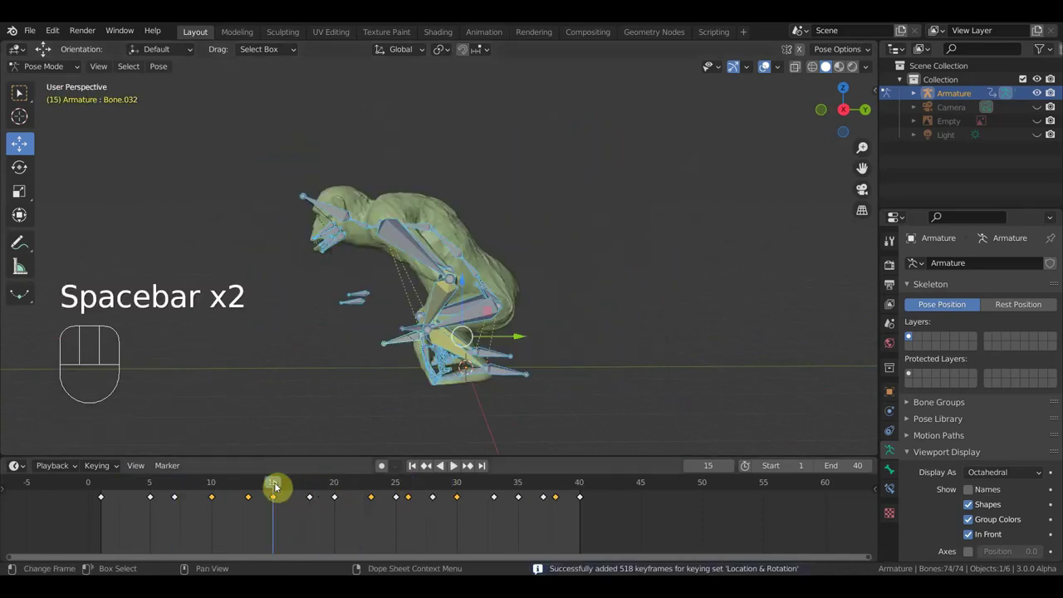
{"action": "middle_click_drag", "start_coordinate": [381, 431], "coordinate": [527, 421]}
{"action": "left_click_drag", "start_coordinate": [283, 492], "coordinate": [315, 495]}
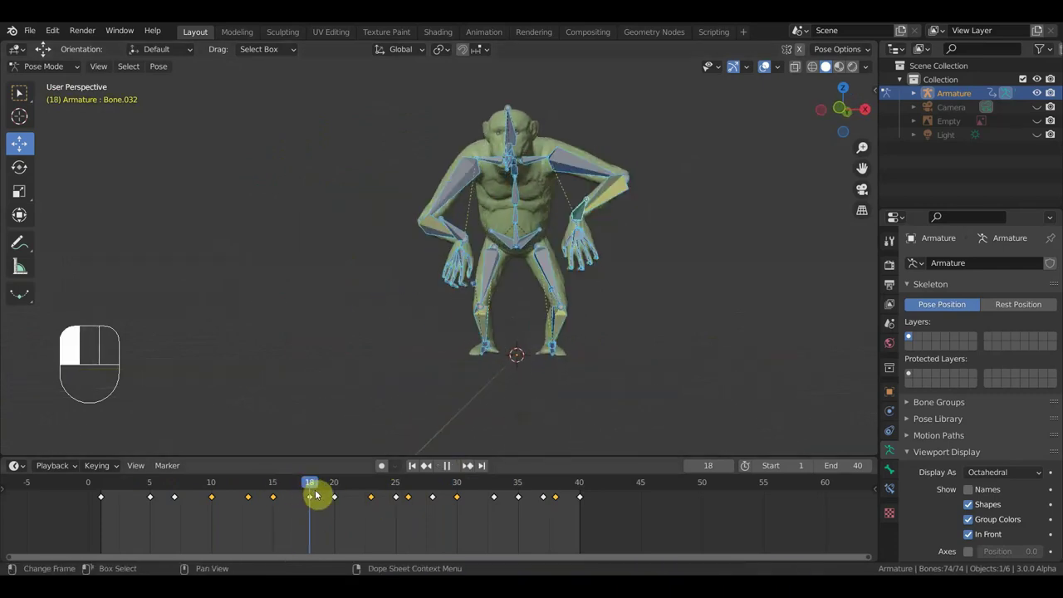
{"action": "left_click_drag", "start_coordinate": [323, 497], "coordinate": [345, 503]}
{"action": "middle_click_drag", "start_coordinate": [541, 306], "coordinate": [550, 354]}
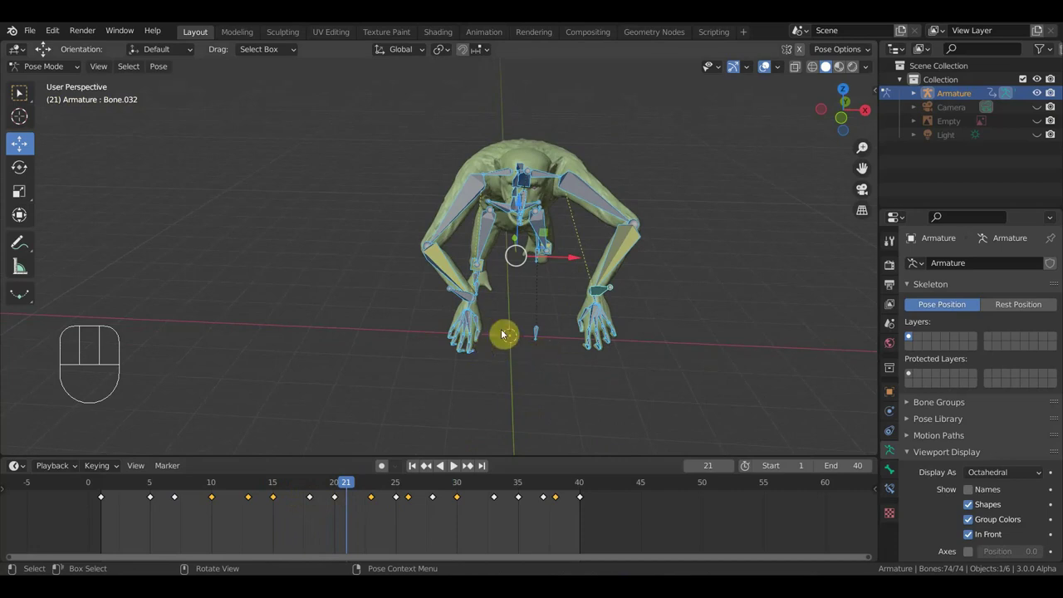
{"action": "key", "text": "KP_1"}
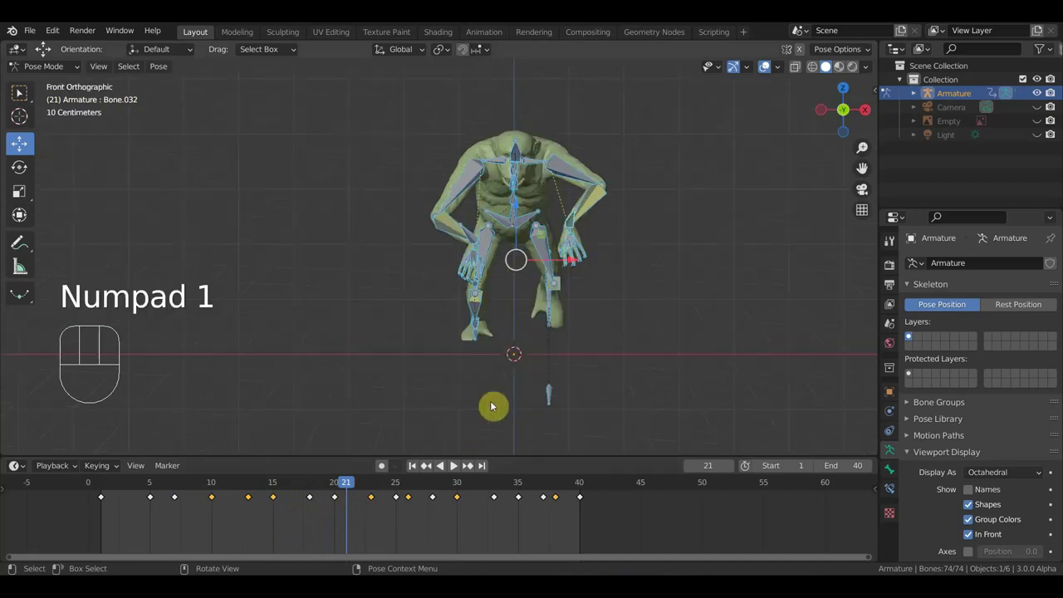
Step: At frame 20, rotate the creature's right wrist control bone so its hand turns inward, and rotate the left one 24.9°
{"action": "left_click", "coordinate": [469, 239]}
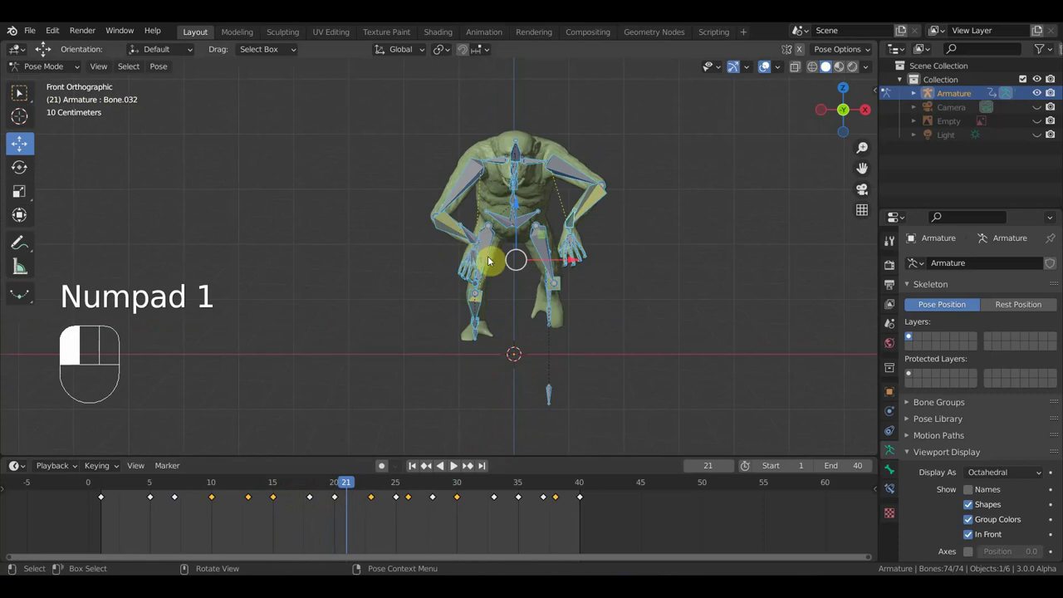
{"action": "left_click", "coordinate": [334, 488]}
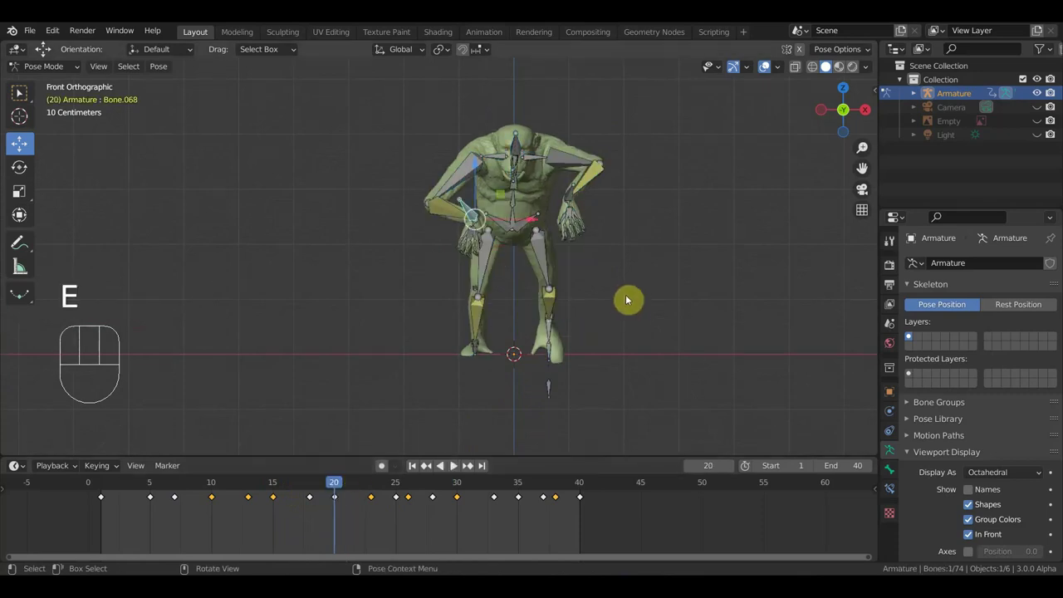
{"action": "key", "text": "r"}
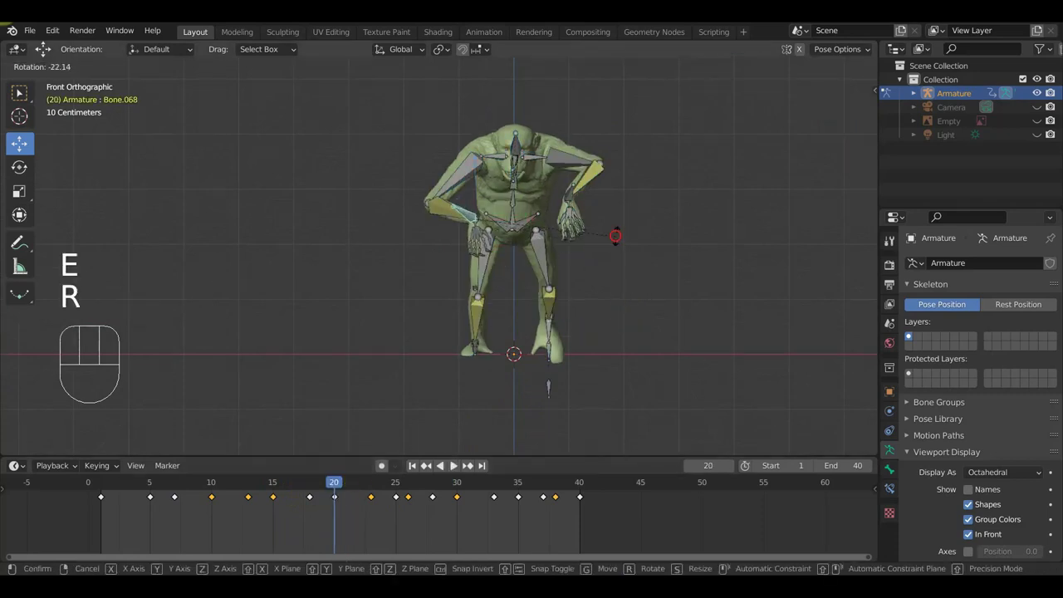
{"action": "left_click", "coordinate": [591, 226]}
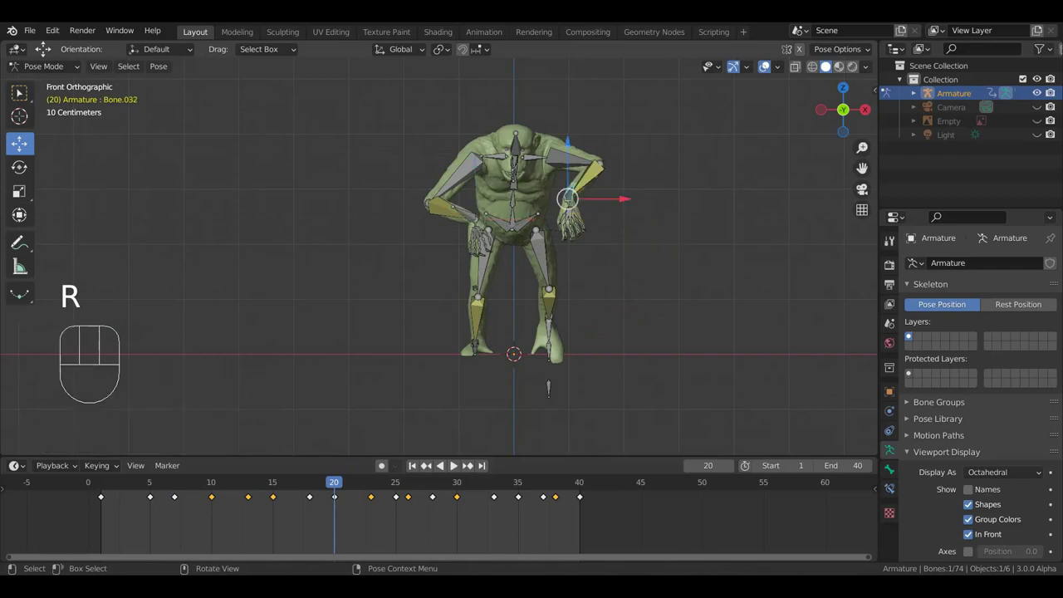
{"action": "key", "text": "r"}
{"action": "left_click", "coordinate": [641, 289]}
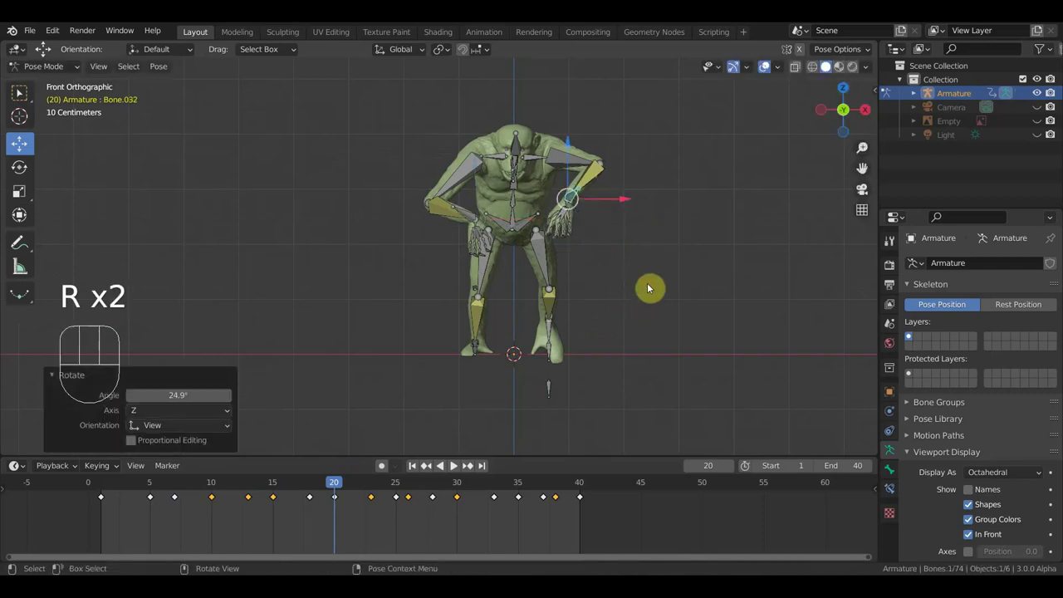
Step: Move the left wrist control bone about -0.16 m in X and -0.25 m in Z at frame 20, and keyframe all bones
{"action": "key", "text": "g"}
{"action": "left_click", "coordinate": [640, 303]}
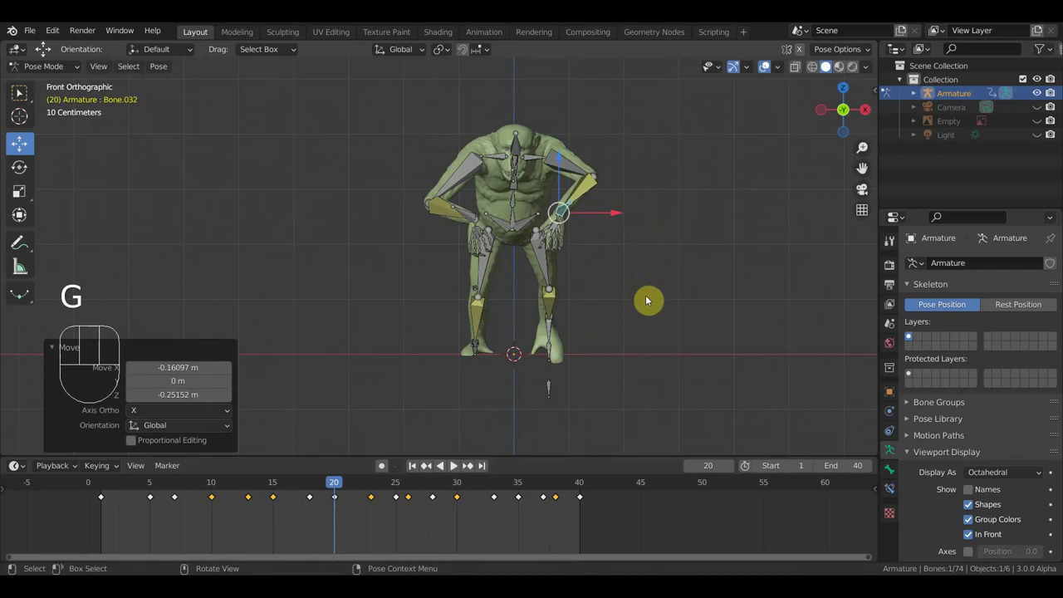
{"action": "key", "text": "a"}
{"action": "key", "text": "i"}
Step: Review the cycle from the front and, at frame 25, rotate the upper spine bone 4.11° in front view
{"action": "key", "text": "space"}
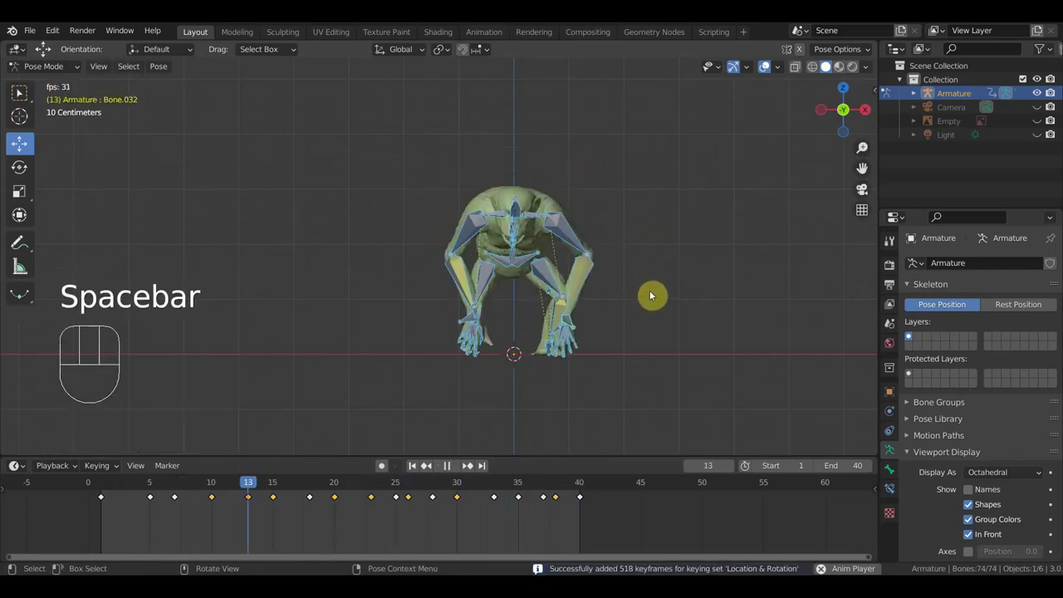
{"action": "key", "text": "space"}
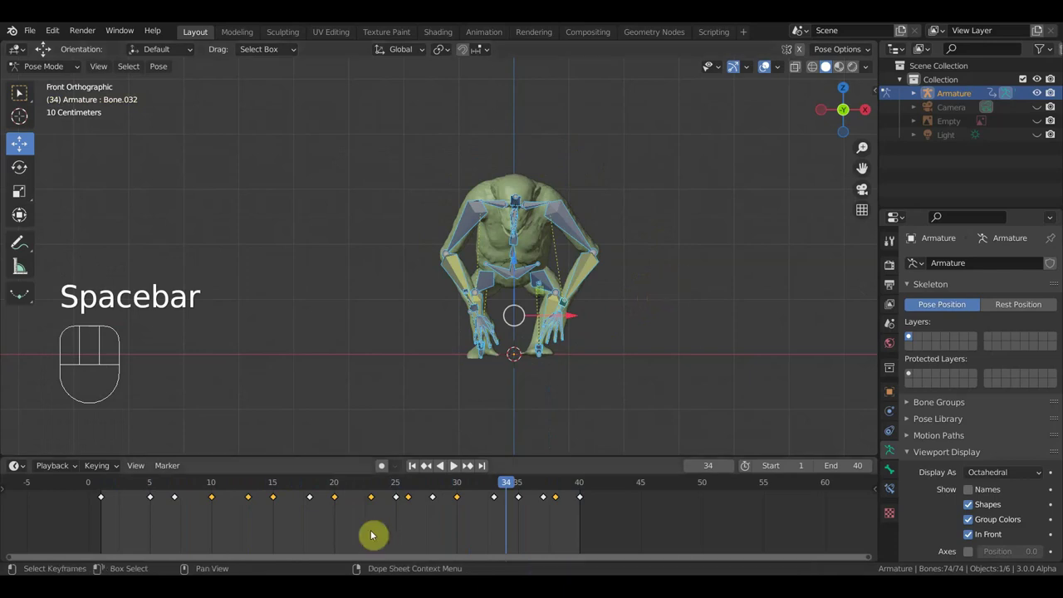
{"action": "left_click", "coordinate": [407, 493]}
{"action": "left_click_drag", "start_coordinate": [407, 486], "coordinate": [396, 536]}
{"action": "middle_click_drag", "start_coordinate": [619, 297], "coordinate": [415, 328]}
{"action": "middle_click_drag", "start_coordinate": [476, 248], "coordinate": [513, 300]}
{"action": "left_click", "coordinate": [366, 260]}
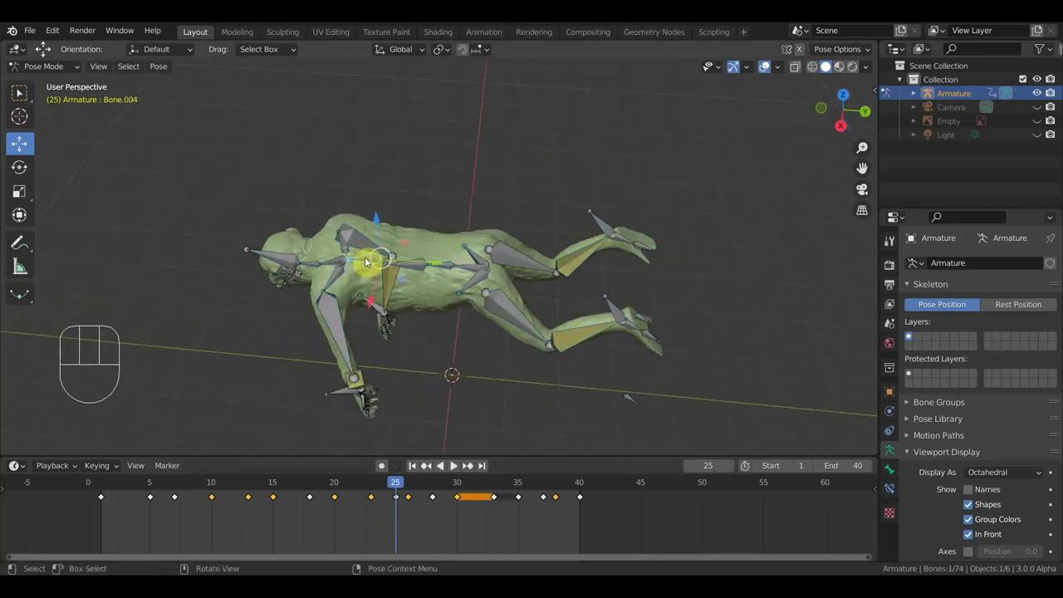
{"action": "key", "text": "KP_1"}
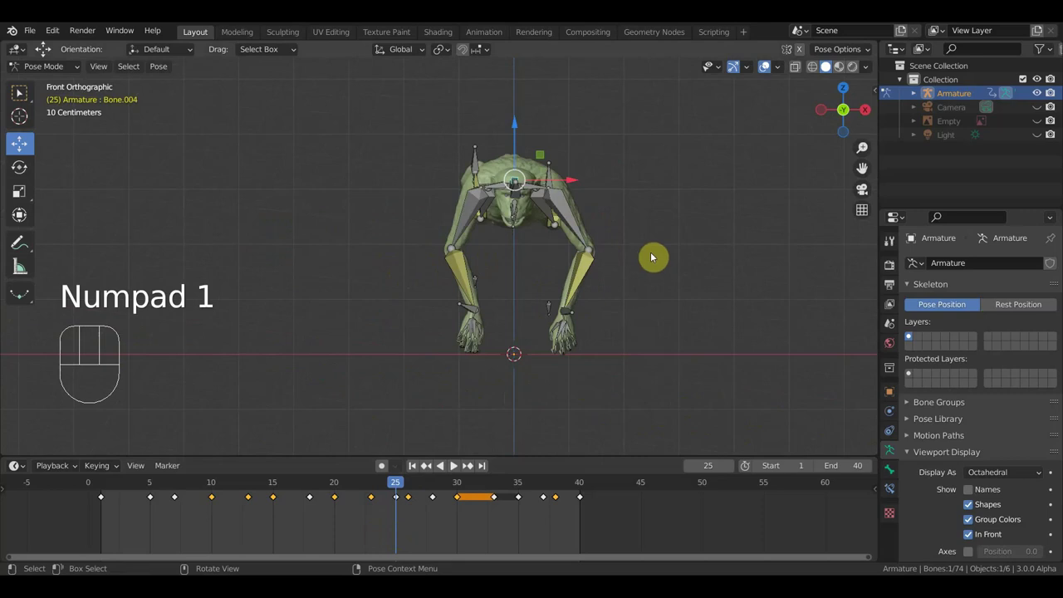
{"action": "key", "text": "r"}
{"action": "left_click", "coordinate": [649, 271]}
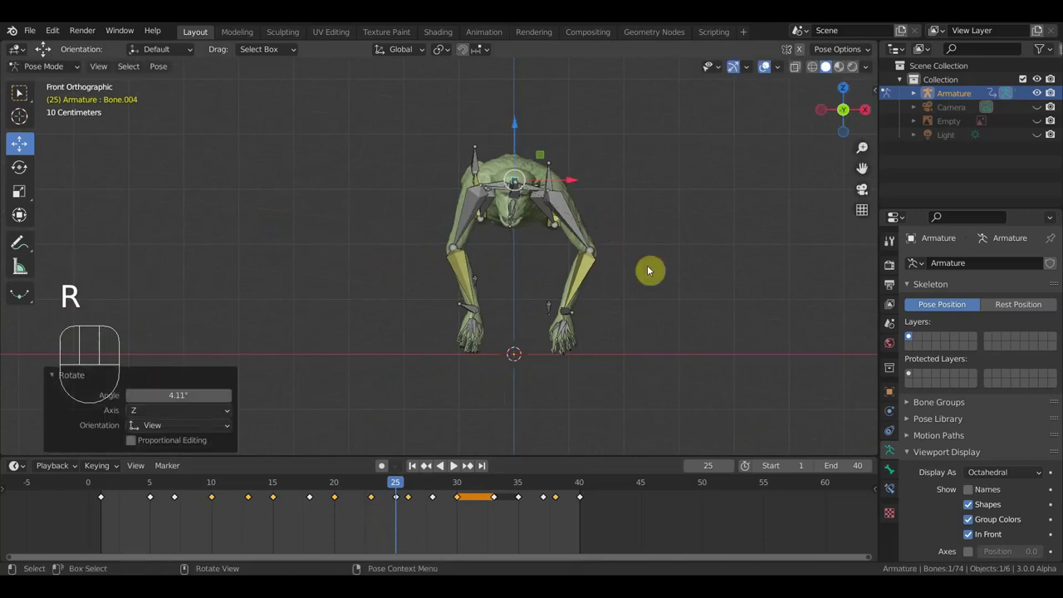
Step: Move the upper spine bone about 0.05 m in X and 0.07 m in Z at frame 25, and keyframe all bones
{"action": "key", "text": "g"}
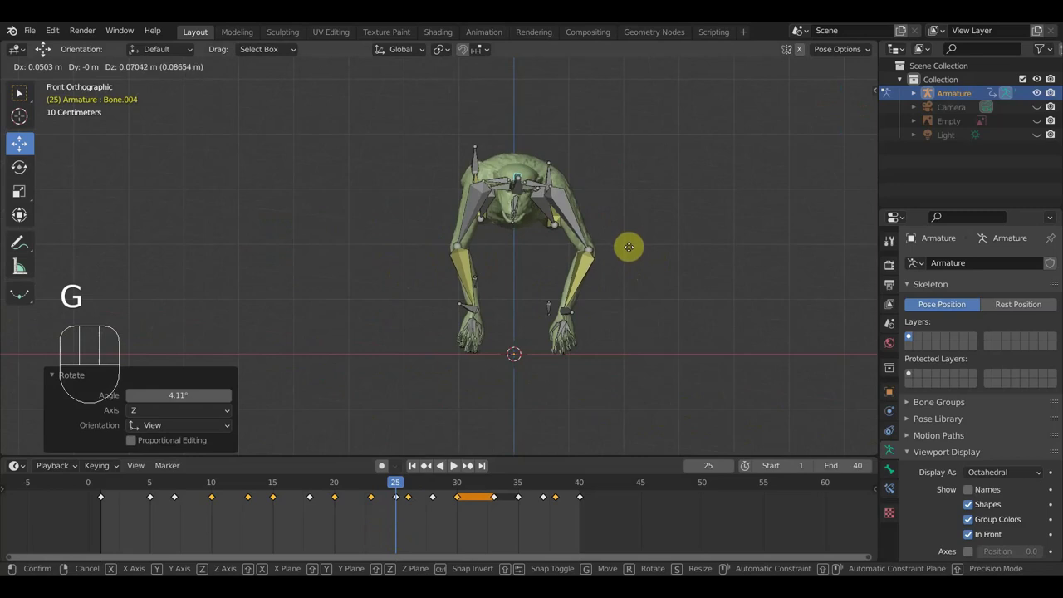
{"action": "left_click", "coordinate": [630, 251]}
{"action": "key", "text": "a"}
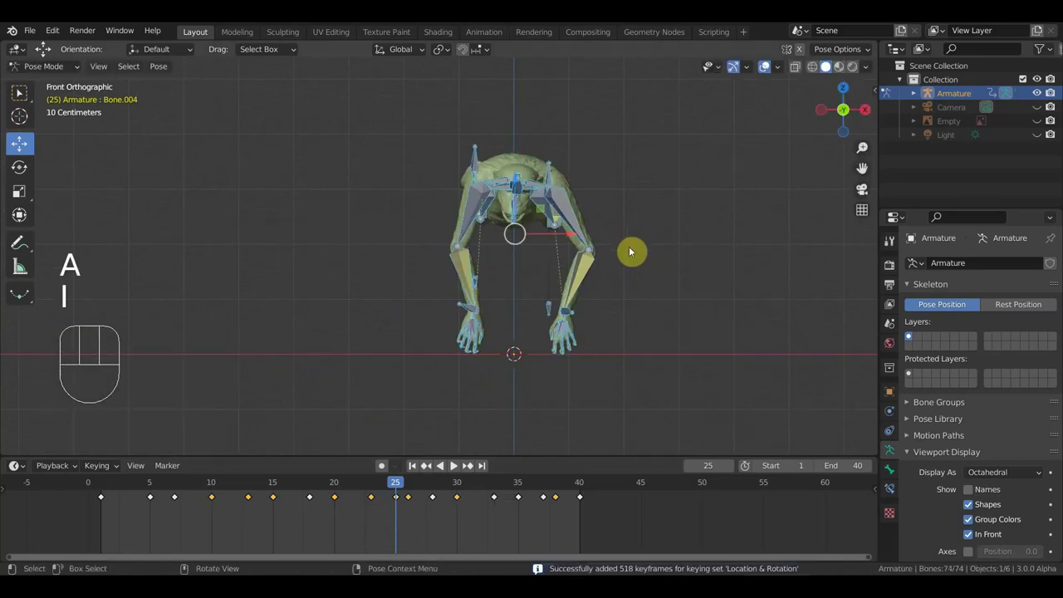
Step: Delete the keyframes at frame 26
{"action": "left_click", "coordinate": [406, 485]}
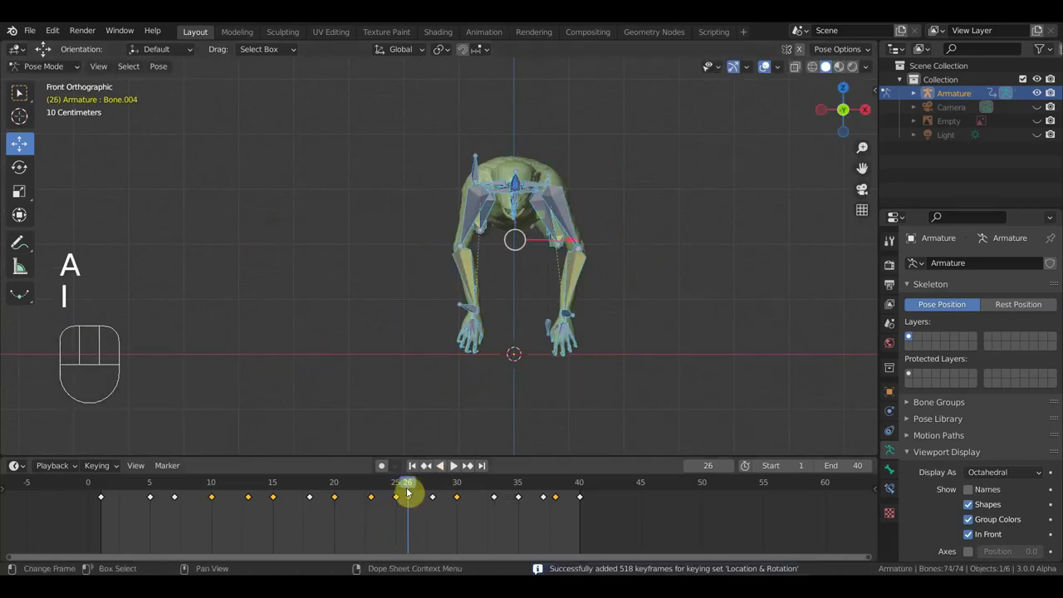
{"action": "left_click", "coordinate": [407, 497]}
{"action": "key", "text": "Delete"}
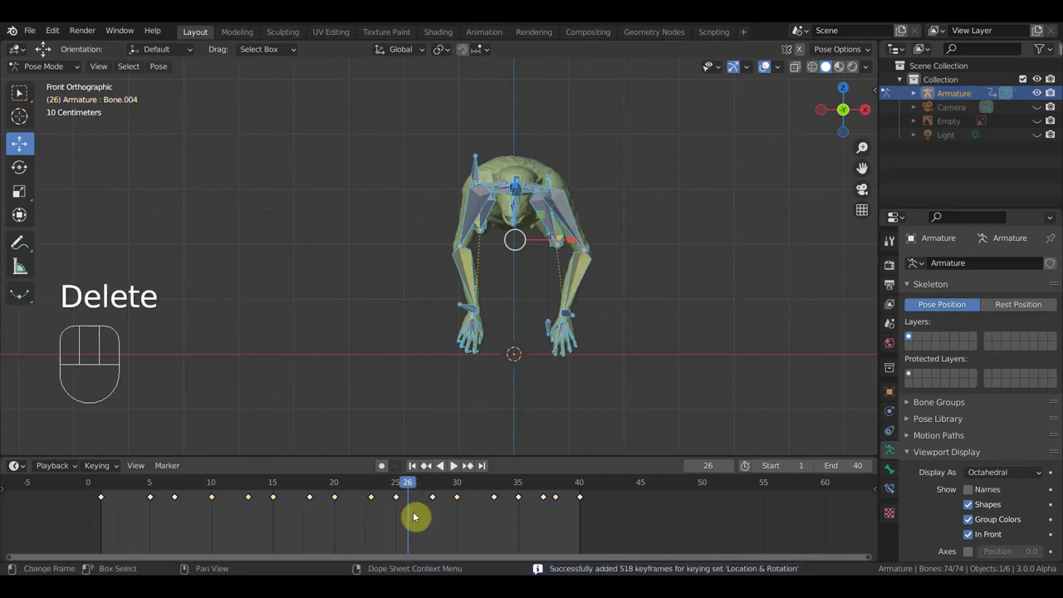
Step: At frame 30, move the -X side wrist control bone about 0.12 m in X and 0.14 m in Z, rotate it, and lower it 0.09 m
{"action": "left_click_drag", "start_coordinate": [411, 486], "coordinate": [460, 497]}
{"action": "middle_click_drag", "start_coordinate": [515, 304], "coordinate": [507, 335]}
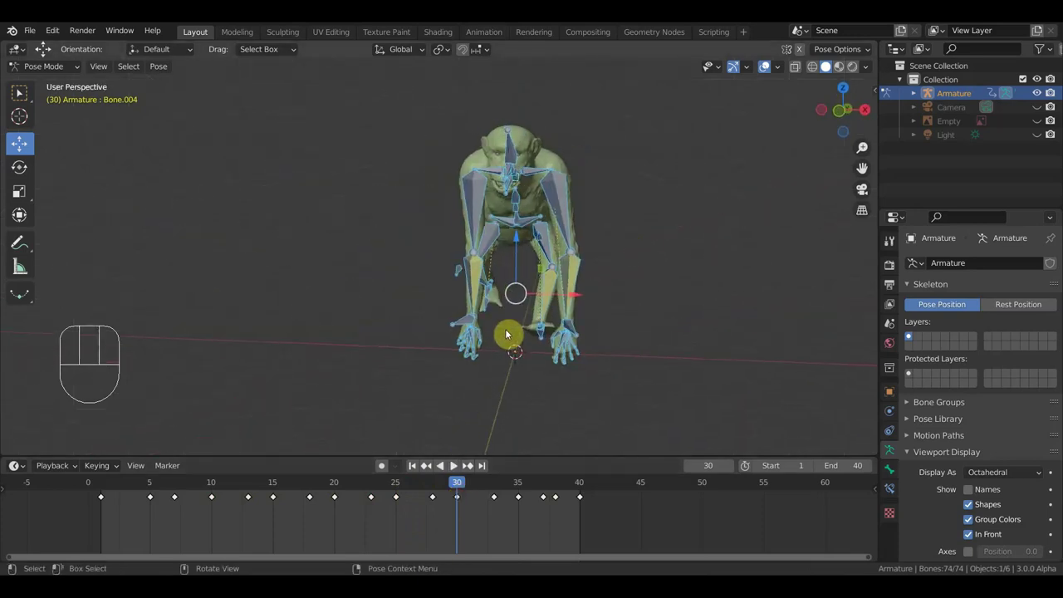
{"action": "key", "text": "KP_1"}
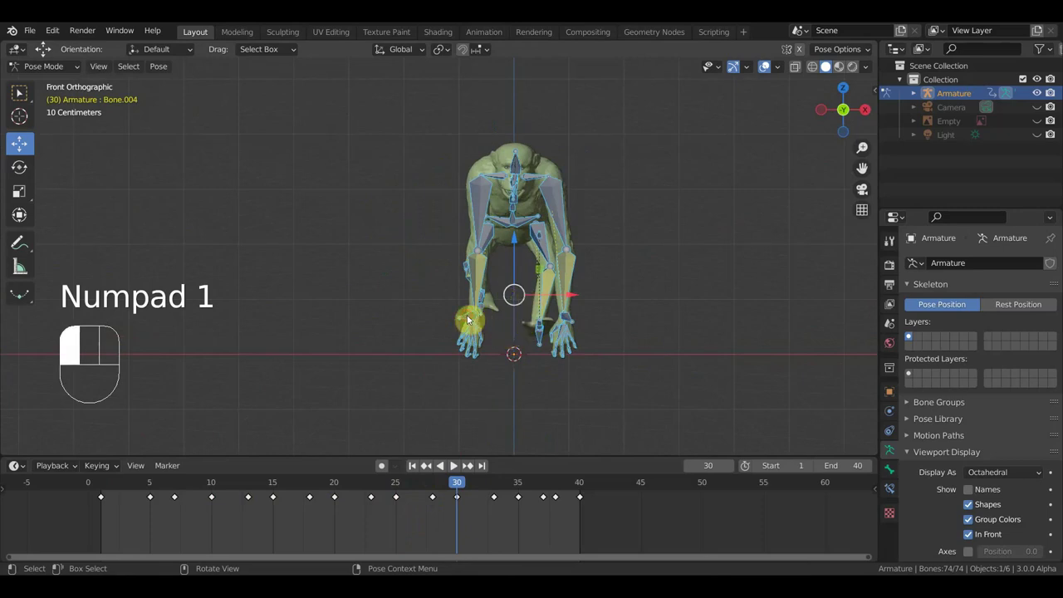
{"action": "left_click", "coordinate": [495, 334]}
{"action": "key", "text": "g"}
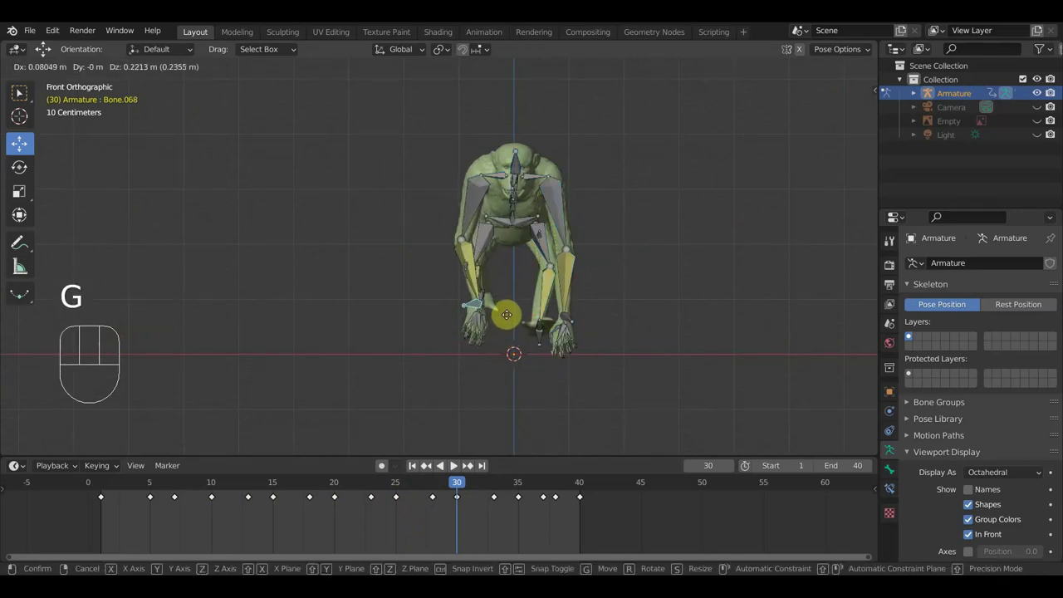
{"action": "left_click", "coordinate": [509, 318]}
{"action": "key", "text": "r"}
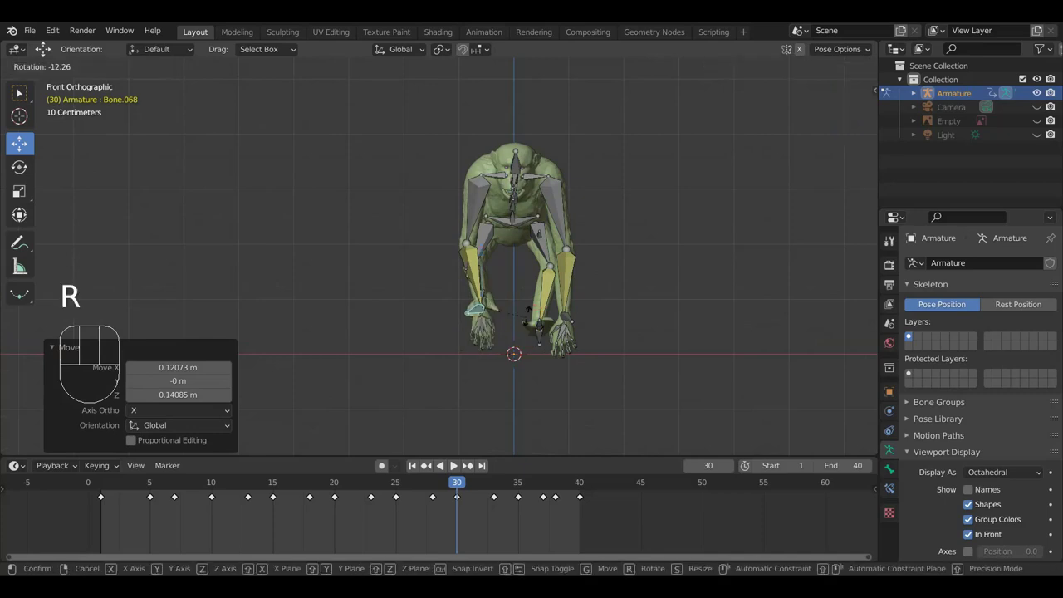
{"action": "left_click", "coordinate": [526, 313]}
{"action": "key", "text": "g"}
{"action": "left_click", "coordinate": [522, 320]}
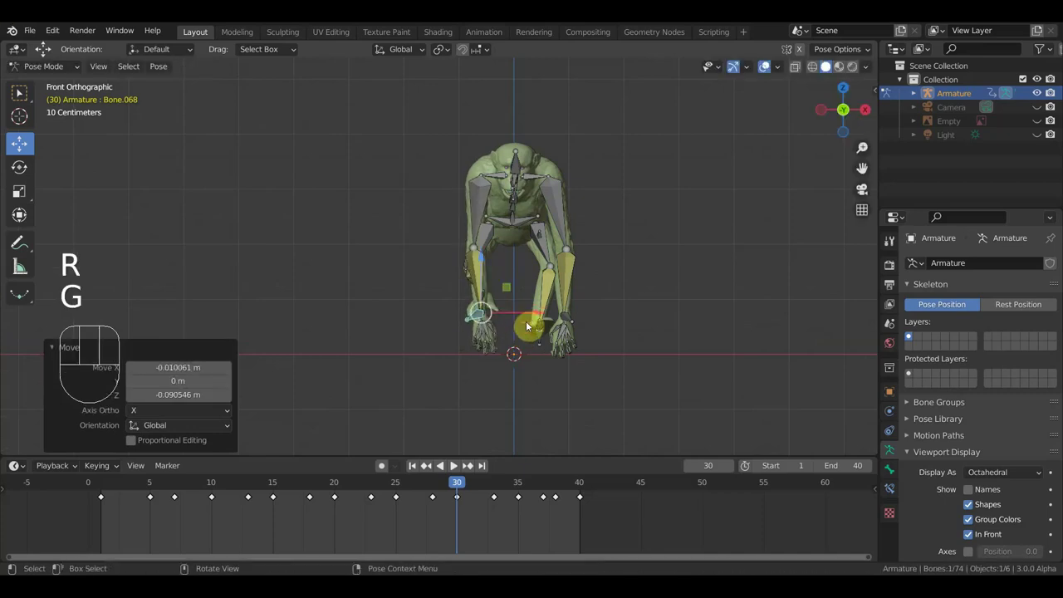
Step: Move the upper spine bone about -0.03 m in Y and -0.04 m in Z in side view at frame 30
{"action": "middle_click_drag", "start_coordinate": [513, 219], "coordinate": [472, 202]}
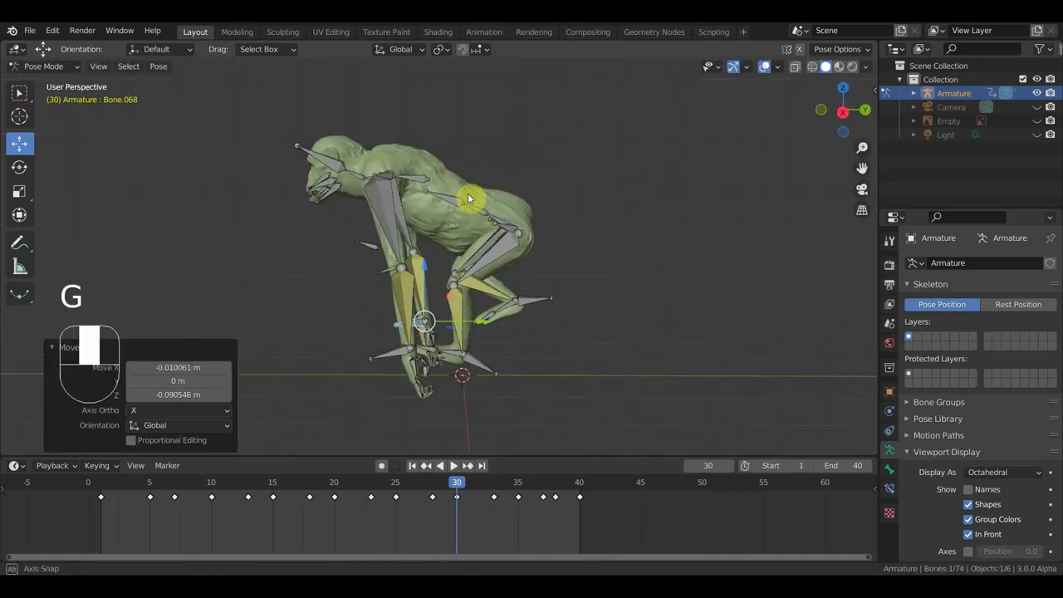
{"action": "left_click", "coordinate": [418, 177]}
{"action": "key", "text": "KP_3"}
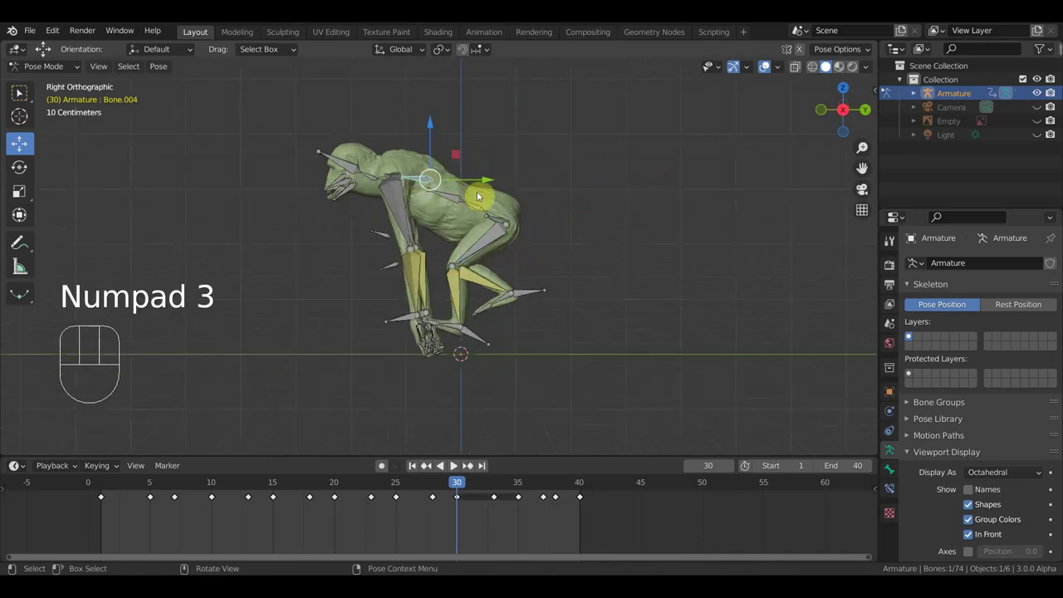
{"action": "key", "text": "g"}
{"action": "left_click", "coordinate": [527, 218]}
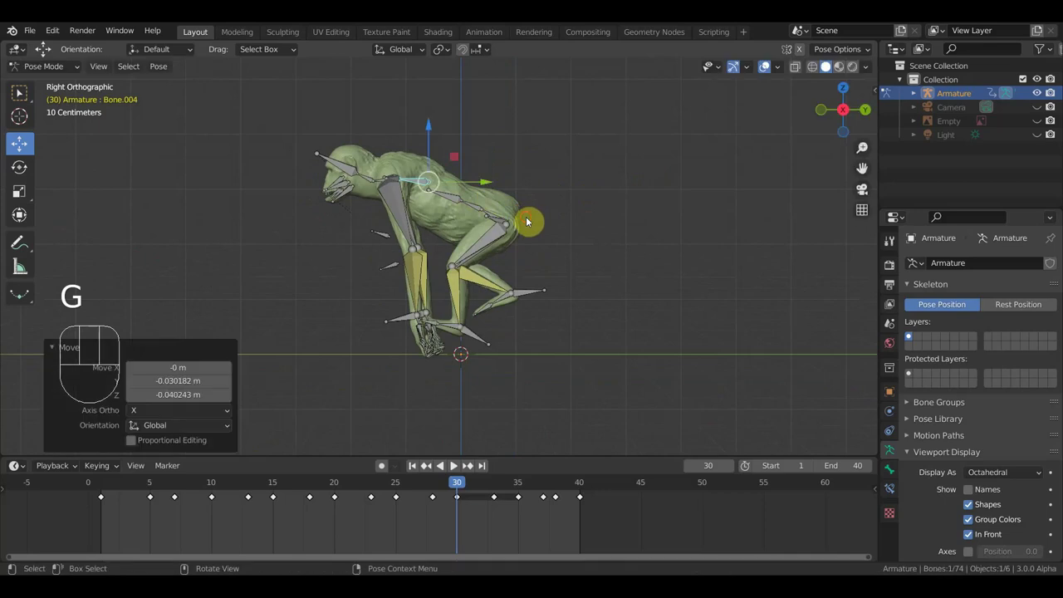
Step: Rotate the upper spine bone slightly from a near-front view at frame 30, and keyframe all bones
{"action": "middle_click_drag", "start_coordinate": [526, 221], "coordinate": [681, 232]}
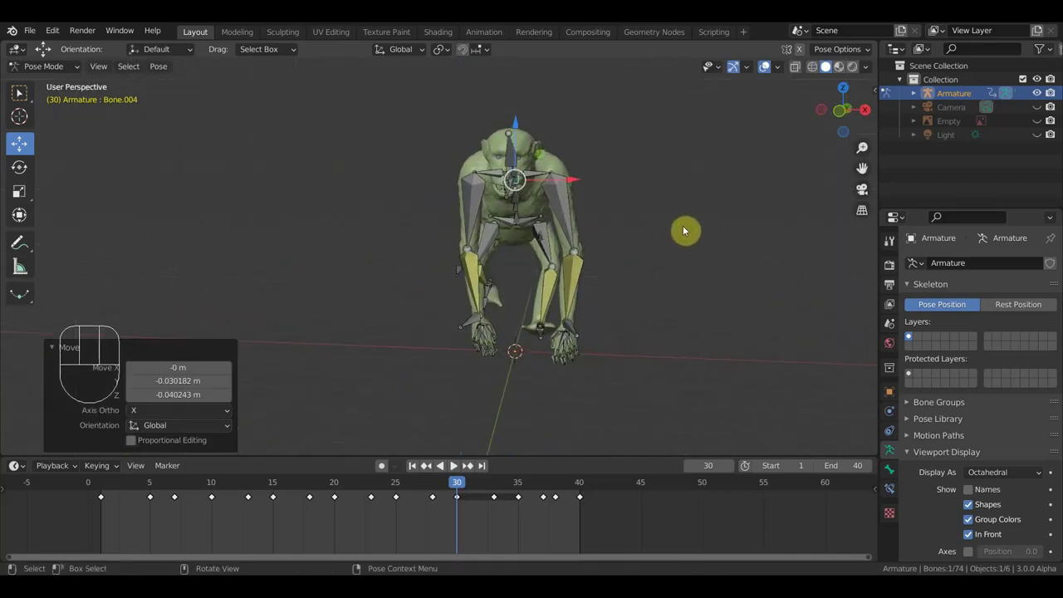
{"action": "key", "text": "r"}
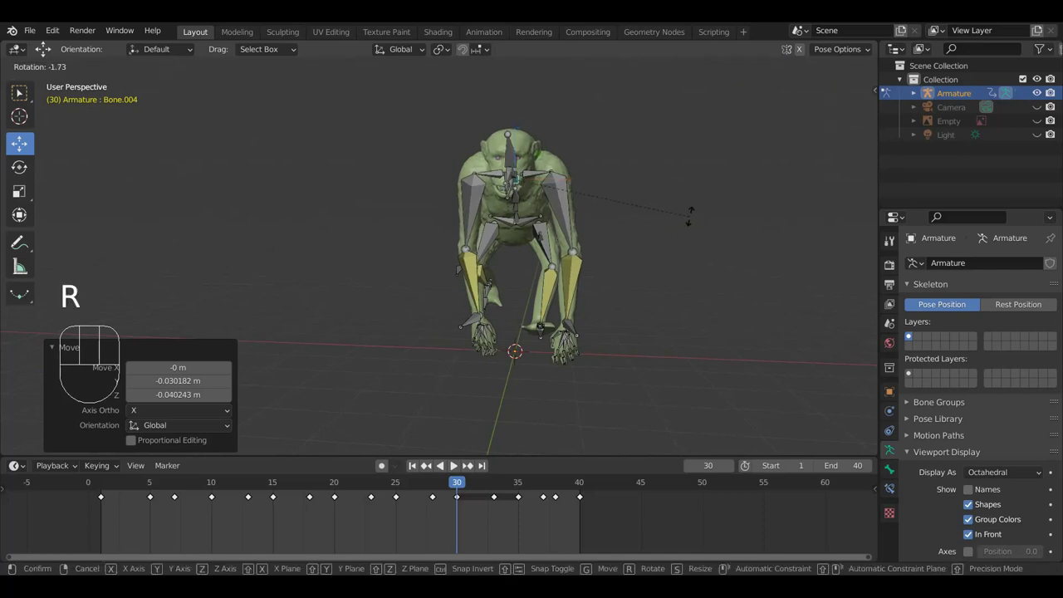
{"action": "left_click", "coordinate": [690, 209]}
{"action": "key", "text": "a"}
{"action": "key", "text": "i"}
Step: Play back the run cycle and compare the body poses at frames 10, 1 and 5 from the front
{"action": "key", "text": "space"}
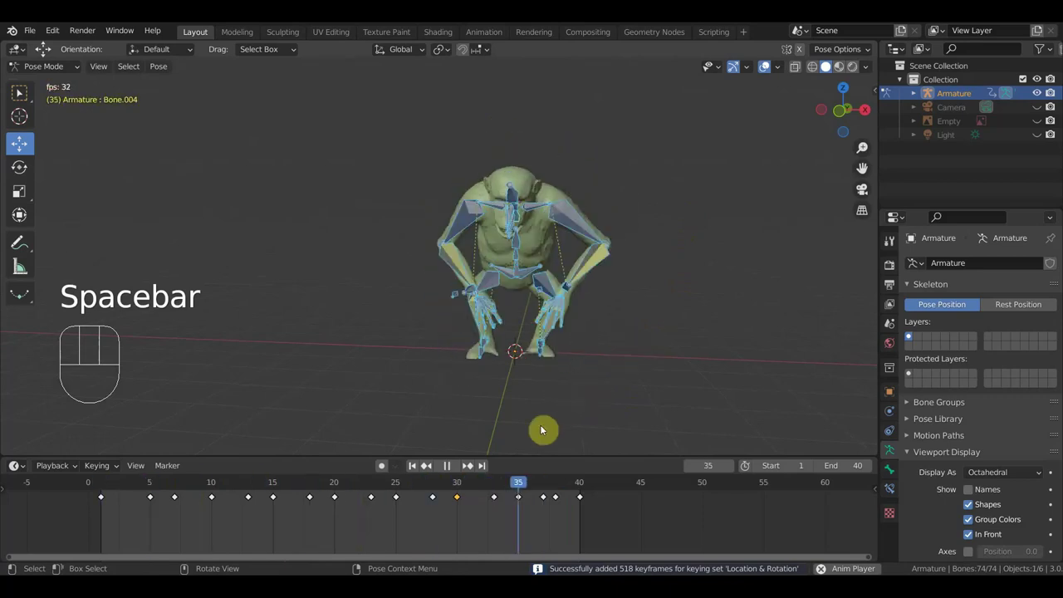
{"action": "key", "text": "space"}
{"action": "left_click_drag", "start_coordinate": [235, 488], "coordinate": [211, 483]}
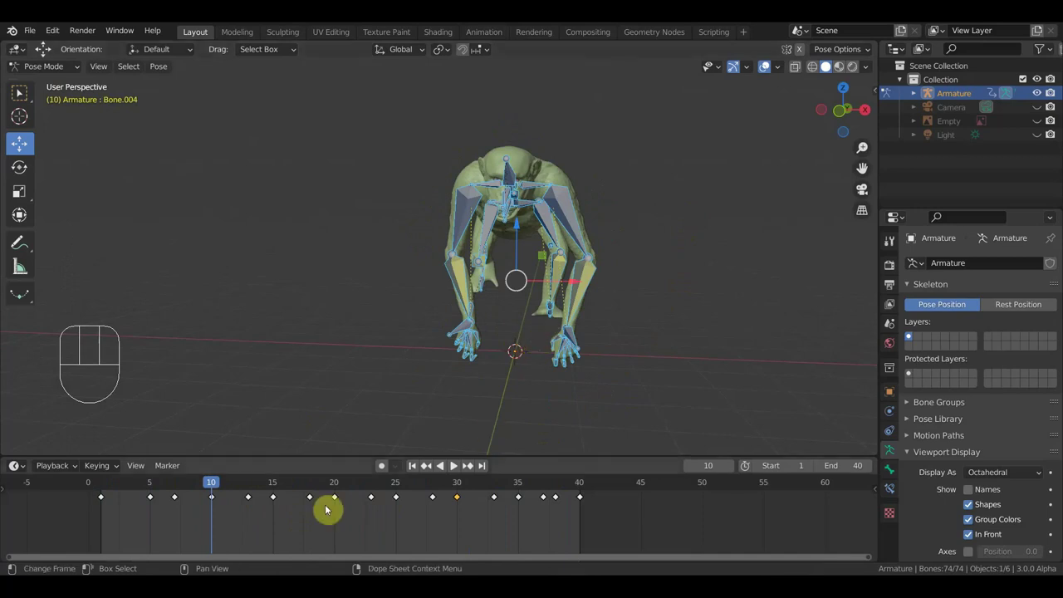
{"action": "middle_click_drag", "start_coordinate": [363, 412], "coordinate": [384, 373]}
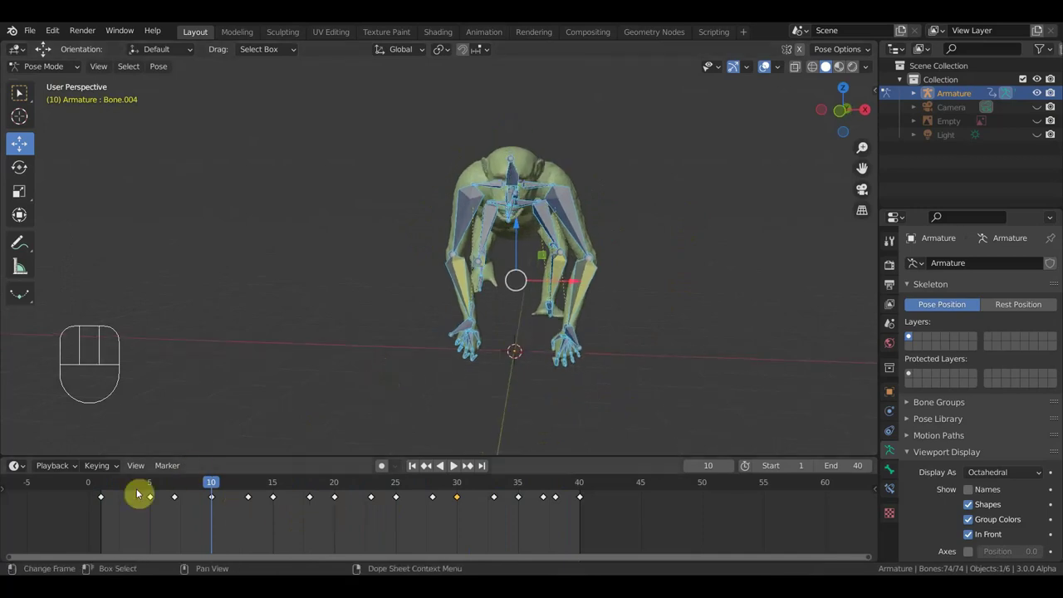
{"action": "left_click", "coordinate": [100, 485]}
{"action": "left_click_drag", "start_coordinate": [103, 490], "coordinate": [146, 498]}
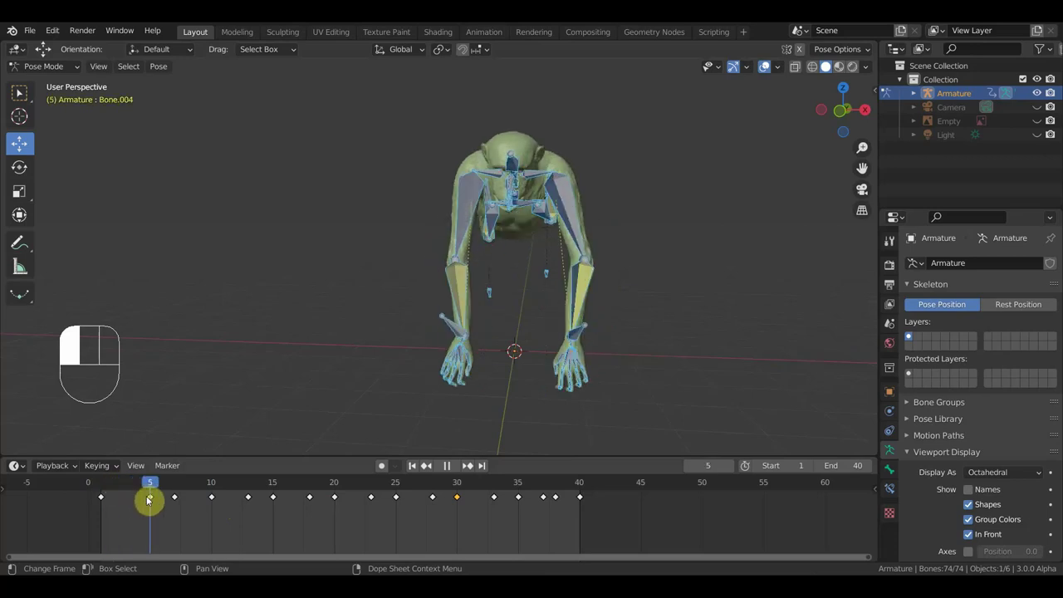
{"action": "mouse_move", "coordinate": [150, 500]}
{"action": "left_mouse_down"}
{"action": "mouse_move", "coordinate": [165, 510]}
{"action": "mouse_move", "coordinate": [150, 508]}
{"action": "left_mouse_up"}
Step: Rotate the neck bone twice in front view at frame 5, the second time by -1.73°
{"action": "mouse_move", "coordinate": [611, 349]}
{"action": "middle_mouse_down"}
{"action": "mouse_move", "coordinate": [612, 324]}
{"action": "mouse_move", "coordinate": [610, 363]}
{"action": "middle_mouse_up"}
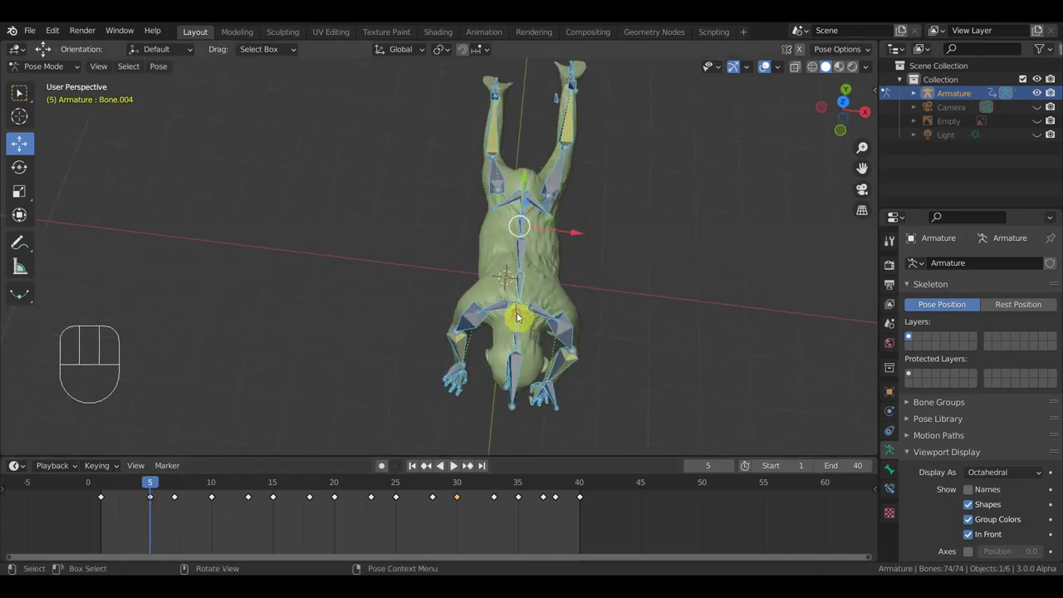
{"action": "left_click", "coordinate": [540, 316]}
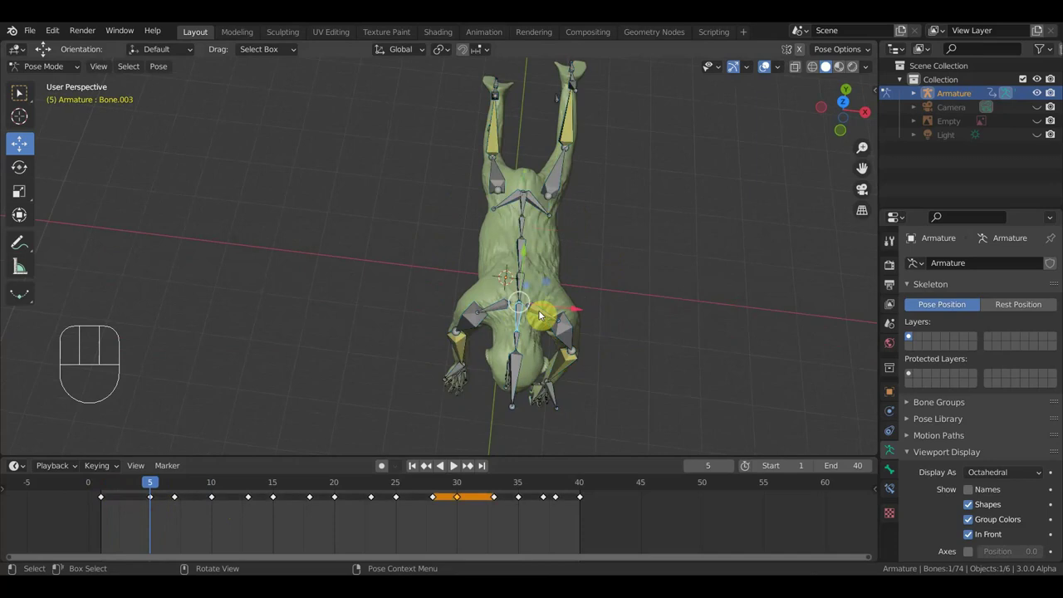
{"action": "key", "text": "KP_1"}
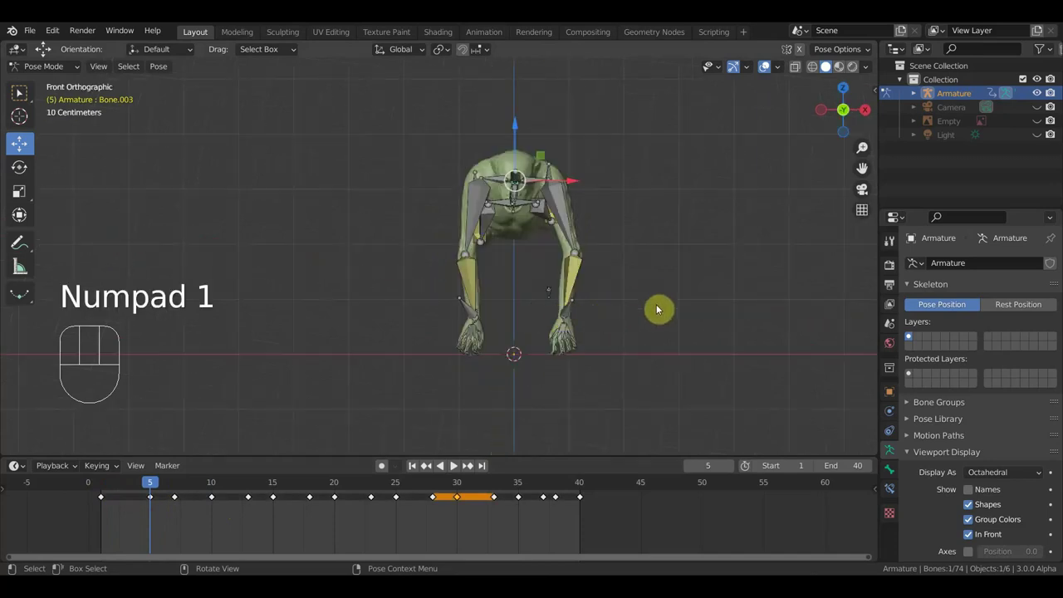
{"action": "key", "text": "r"}
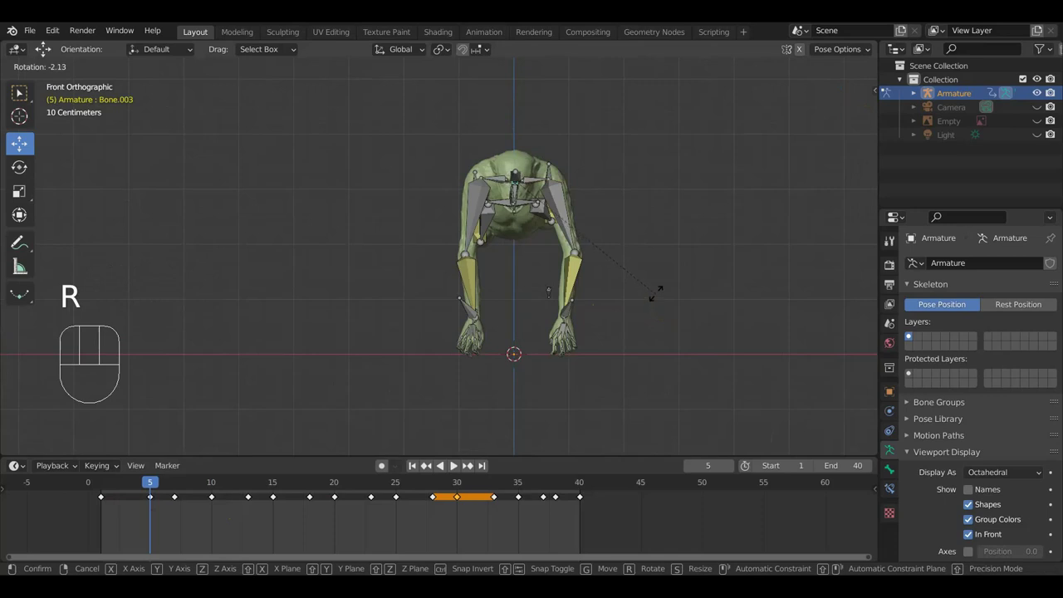
{"action": "left_click", "coordinate": [662, 288]}
{"action": "key", "text": "r"}
{"action": "left_click", "coordinate": [666, 283]}
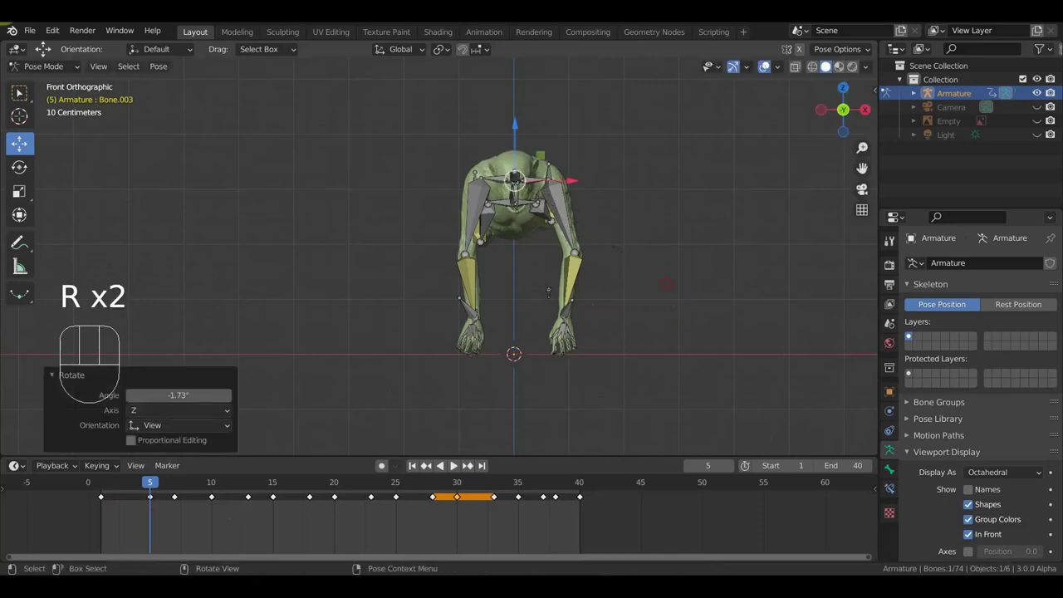
Step: Rotate the upper spine bone -3.51° in front view at frame 5
{"action": "middle_click_drag", "start_coordinate": [669, 287], "coordinate": [557, 362]}
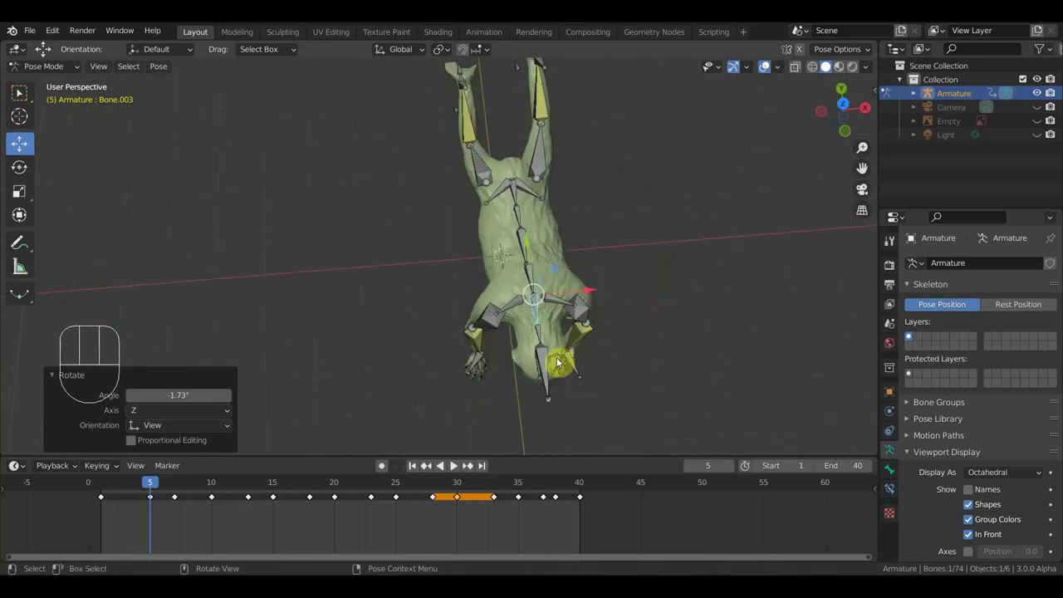
{"action": "left_click", "coordinate": [532, 277]}
{"action": "left_click", "coordinate": [591, 288]}
{"action": "key", "text": "KP_3"}
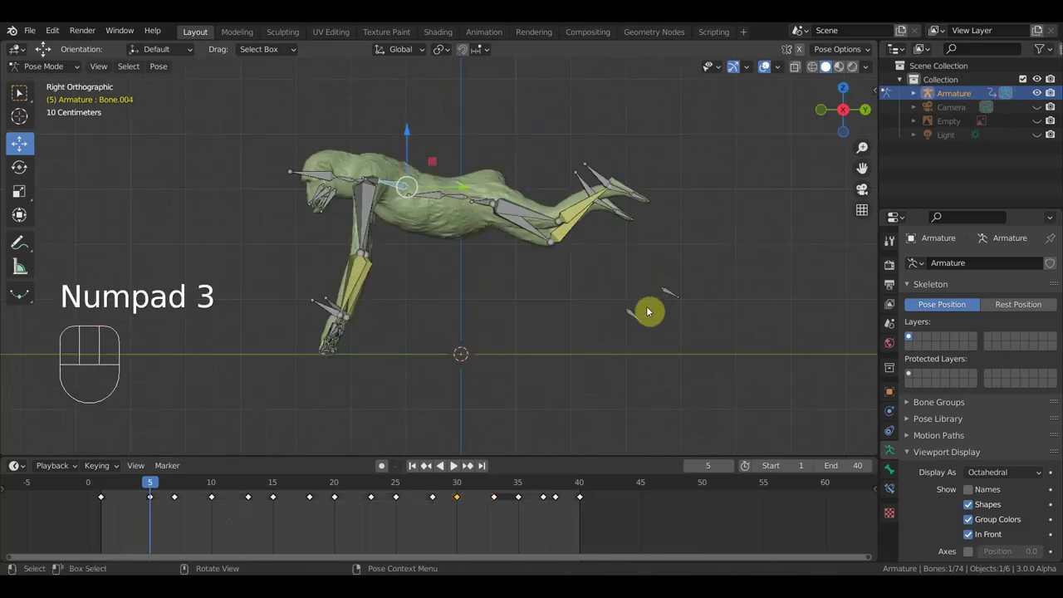
{"action": "key", "text": "KP_1"}
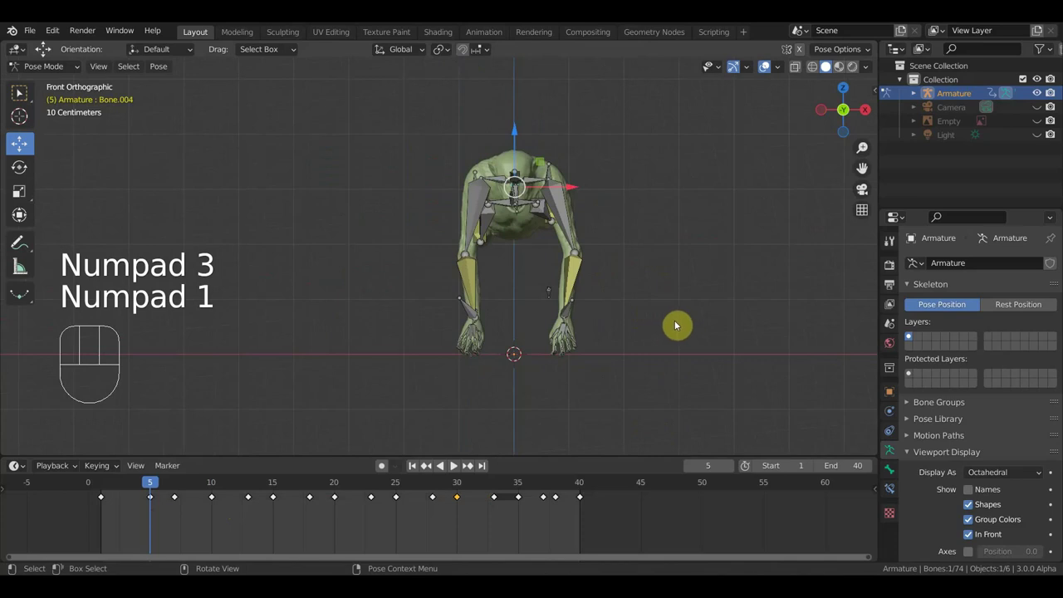
{"action": "key", "text": "r"}
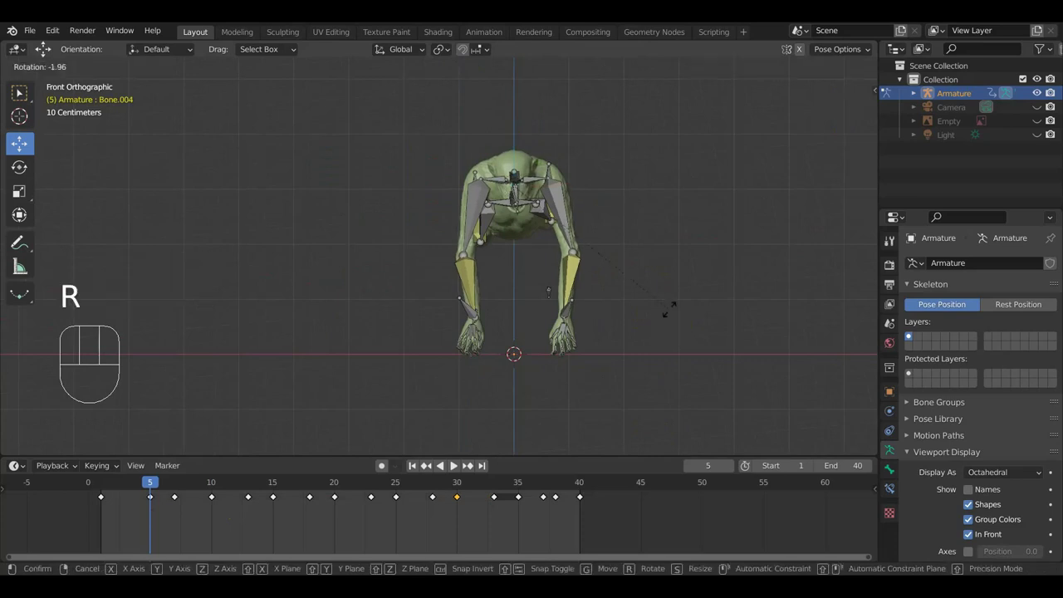
{"action": "left_click", "coordinate": [671, 307]}
Step: Move the upper spine bone about -0.06 m in X and -0.03 m in Z at frame 5, and keyframe all bones
{"action": "key", "text": "g"}
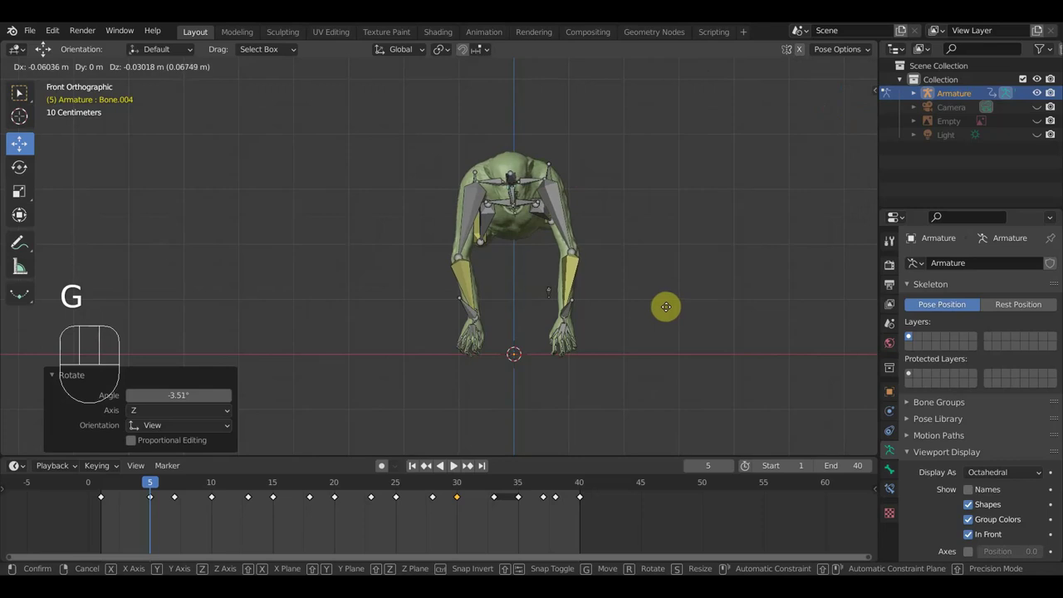
{"action": "left_click", "coordinate": [666, 306]}
{"action": "key", "text": "a"}
{"action": "key", "text": "i"}
Step: Hide the viewport overlays and review the cycle playback from the front
{"action": "key", "text": "space"}
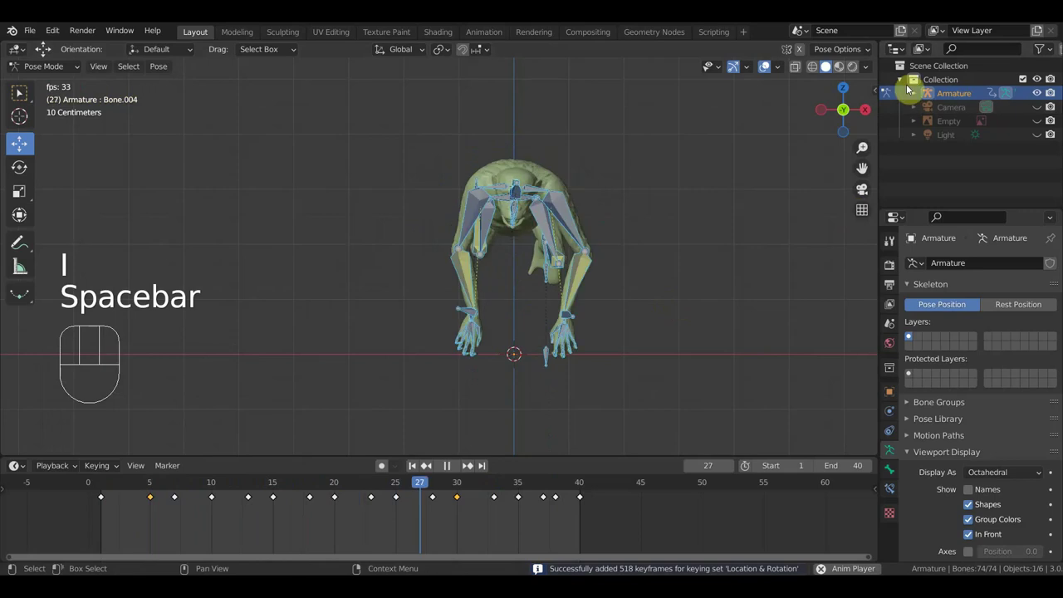
{"action": "left_click", "coordinate": [764, 66]}
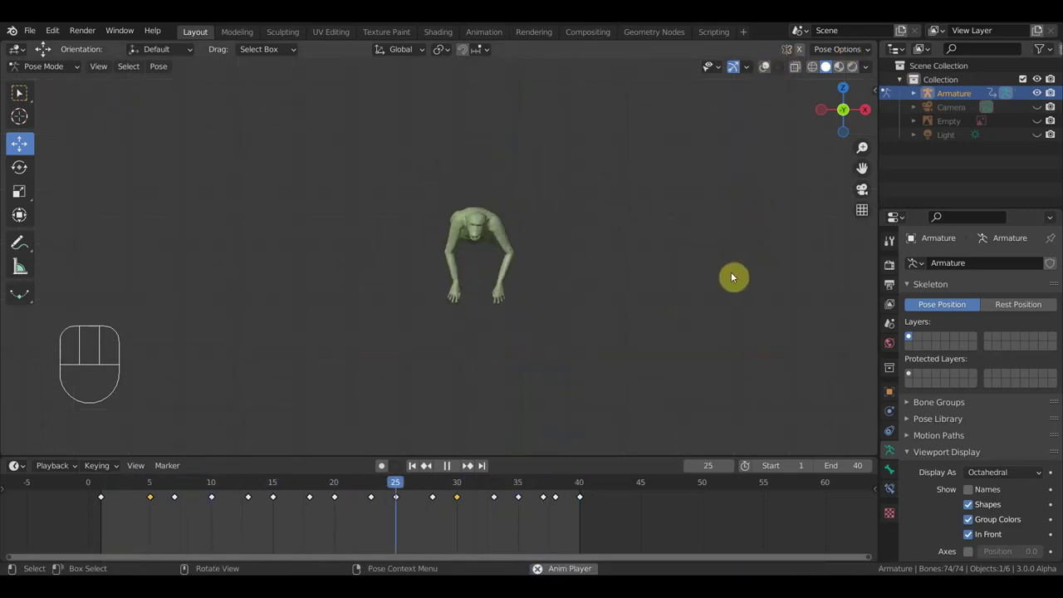
{"action": "key", "text": "space"}
{"action": "left_click", "coordinate": [457, 490]}
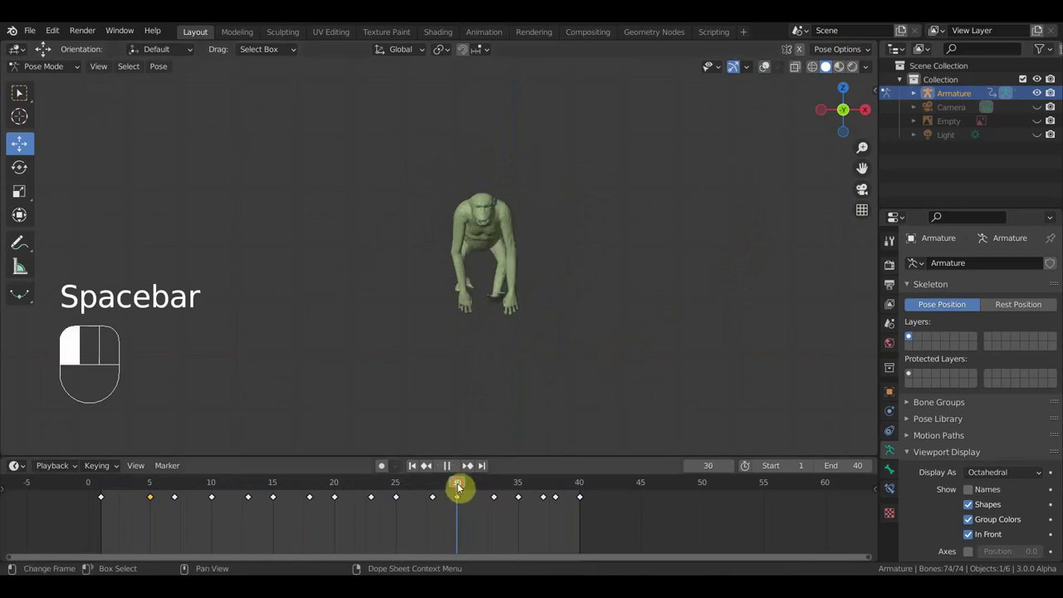
Step: Delete the keyframes at frame 7
{"action": "left_click_drag", "start_coordinate": [460, 492], "coordinate": [174, 515]}
{"action": "left_click", "coordinate": [176, 500]}
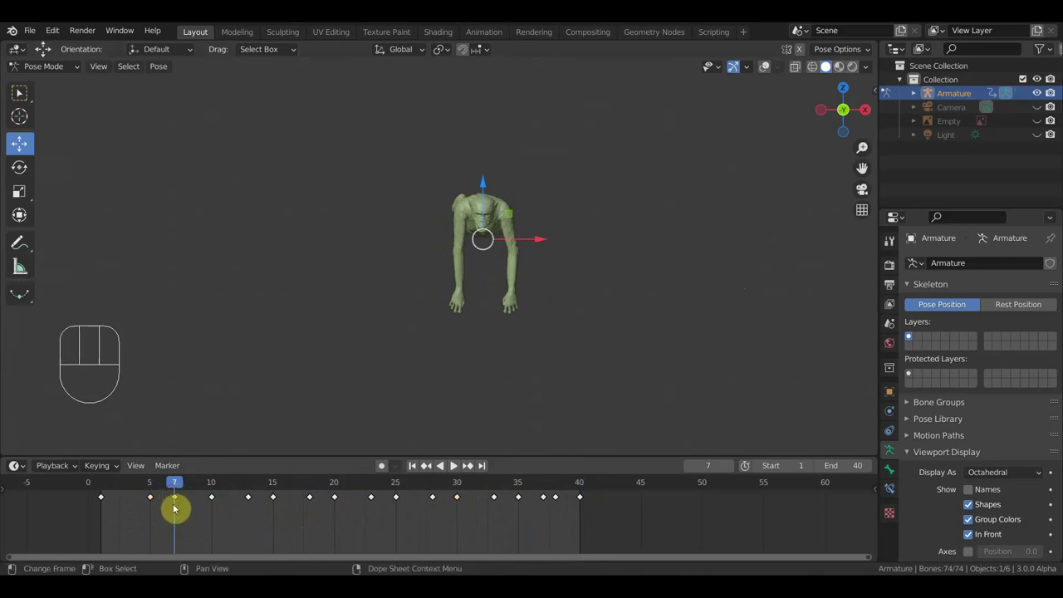
{"action": "key", "text": "Delete"}
Step: Play back the cycle from the front and check the poses around frame 10
{"action": "key", "text": "space"}
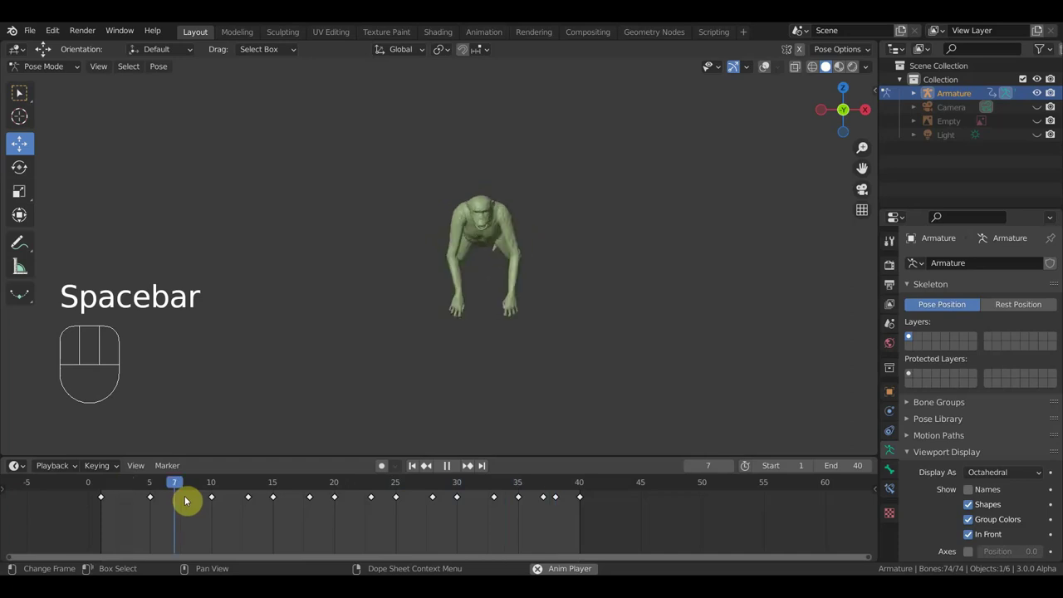
{"action": "key", "text": "space"}
{"action": "mouse_move", "coordinate": [214, 512]}
{"action": "left_mouse_down"}
{"action": "mouse_move", "coordinate": [213, 490]}
{"action": "mouse_move", "coordinate": [127, 492]}
{"action": "mouse_move", "coordinate": [208, 515]}
{"action": "left_mouse_up"}
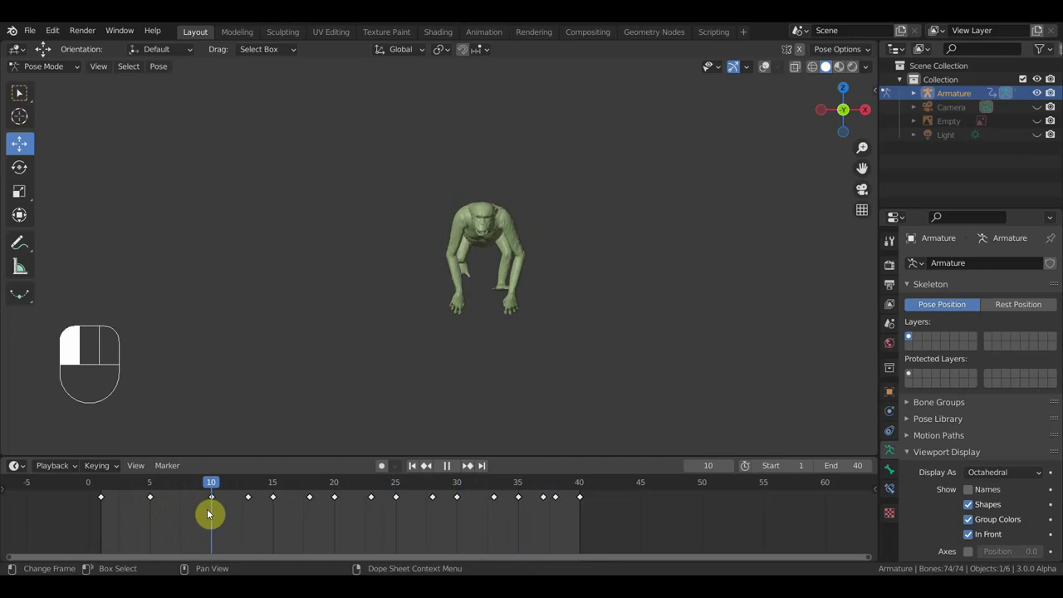
{"action": "left_click_drag", "start_coordinate": [209, 514], "coordinate": [208, 513]}
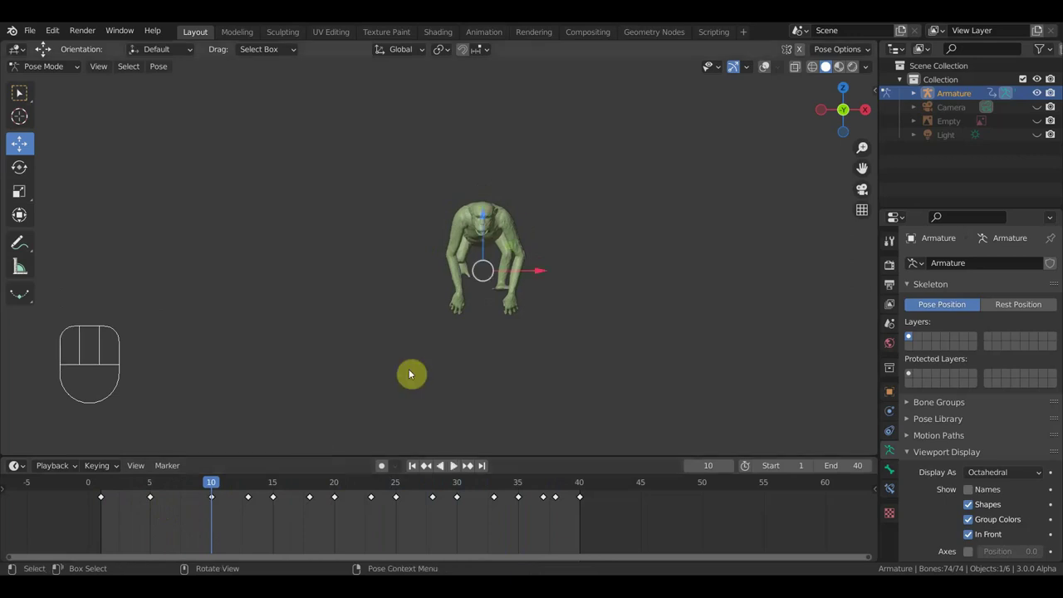
Step: Review the run cycle from behind and above, and play it back in right side view
{"action": "middle_click_drag", "start_coordinate": [531, 288], "coordinate": [418, 312]}
{"action": "middle_click_drag", "start_coordinate": [291, 427], "coordinate": [324, 399]}
{"action": "key", "text": "space"}
{"action": "middle_click_drag", "start_coordinate": [489, 221], "coordinate": [462, 352]}
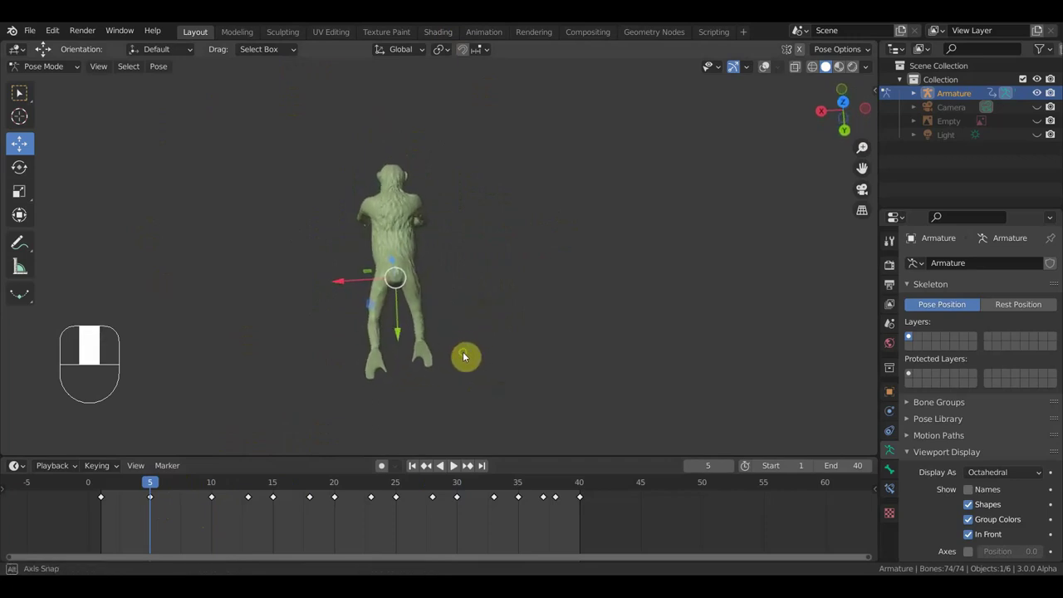
{"action": "key", "text": "space"}
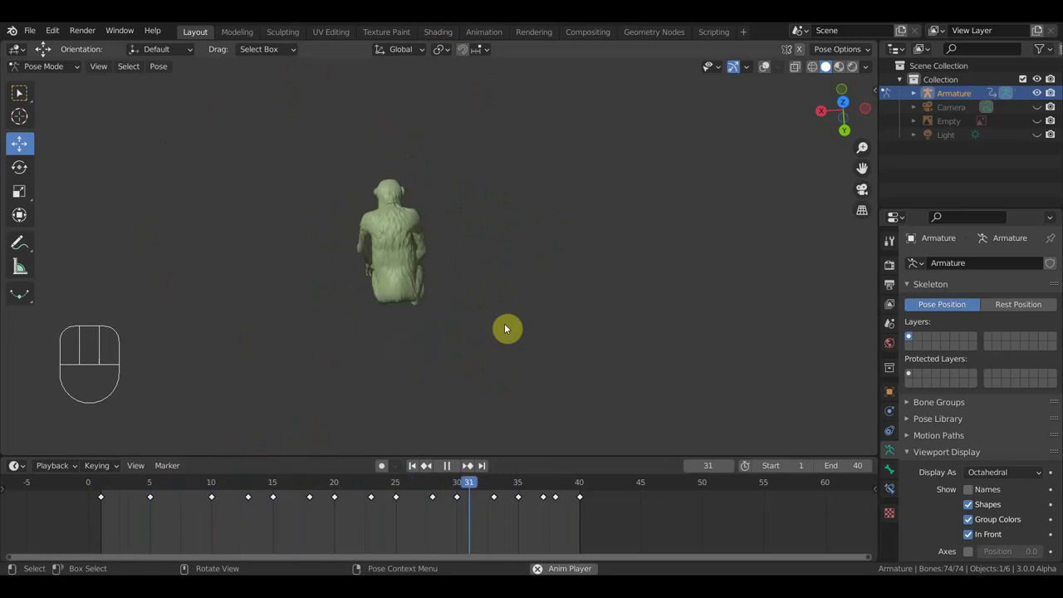
{"action": "key", "text": "space"}
{"action": "middle_click_drag", "start_coordinate": [520, 374], "coordinate": [669, 241]}
{"action": "key", "text": "KP_3"}
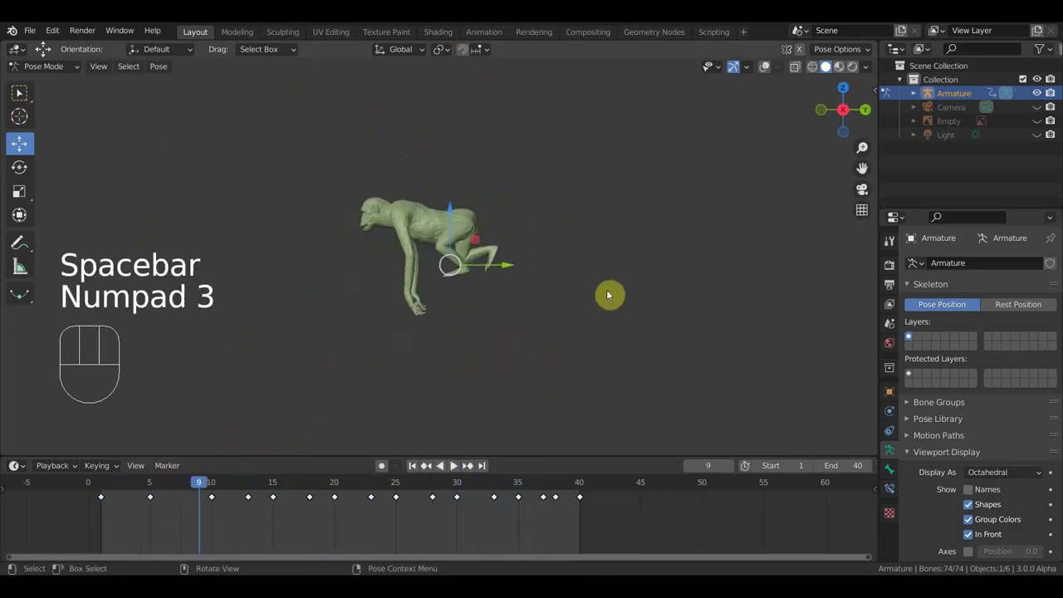
{"action": "key", "text": "space"}
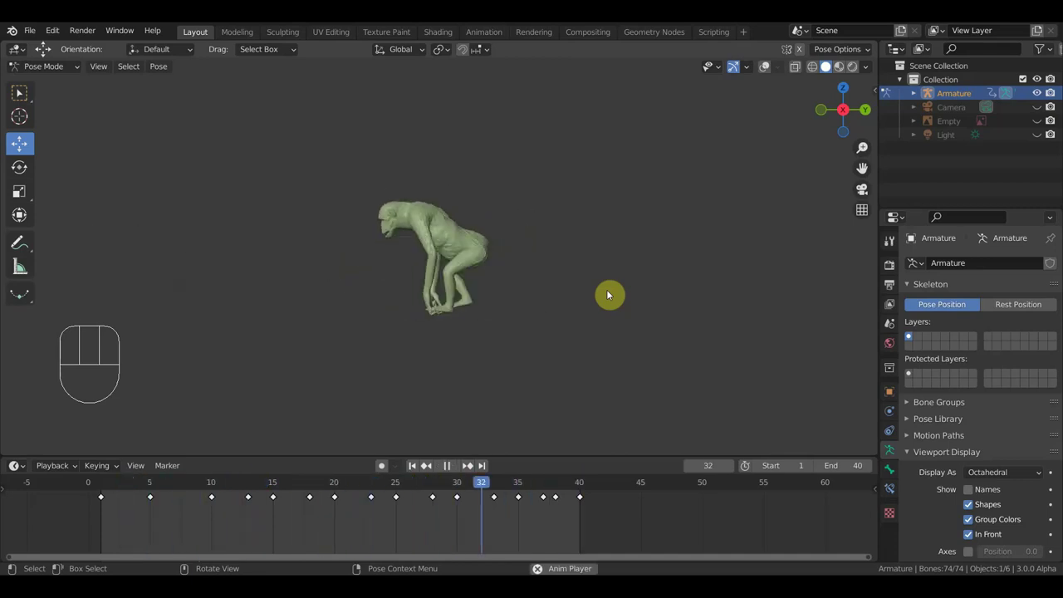
Step: Delete the keyframes at frame 18 and play back the cycle from the side
{"action": "key", "text": "space"}
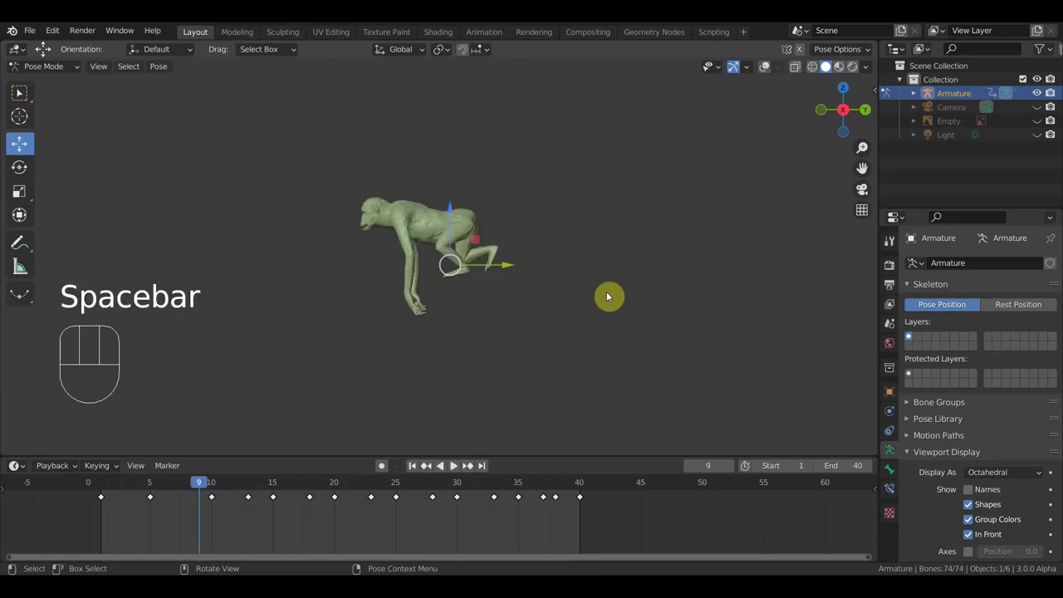
{"action": "left_click", "coordinate": [210, 487]}
{"action": "left_click_drag", "start_coordinate": [211, 488], "coordinate": [318, 505]}
{"action": "left_click", "coordinate": [305, 495]}
{"action": "key", "text": "Delete"}
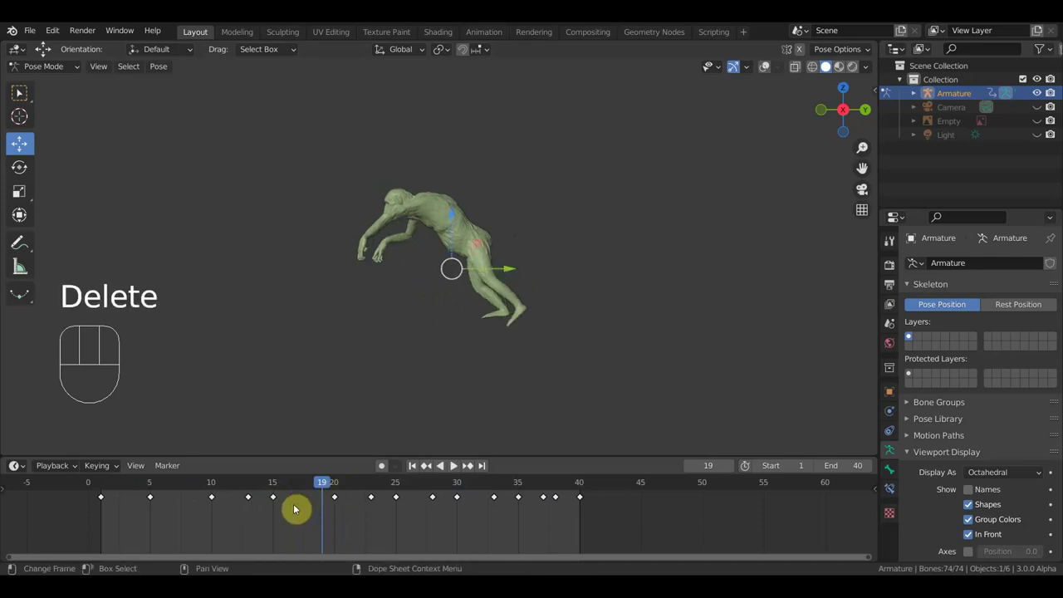
{"action": "key", "text": "space"}
{"action": "key", "text": "space"}
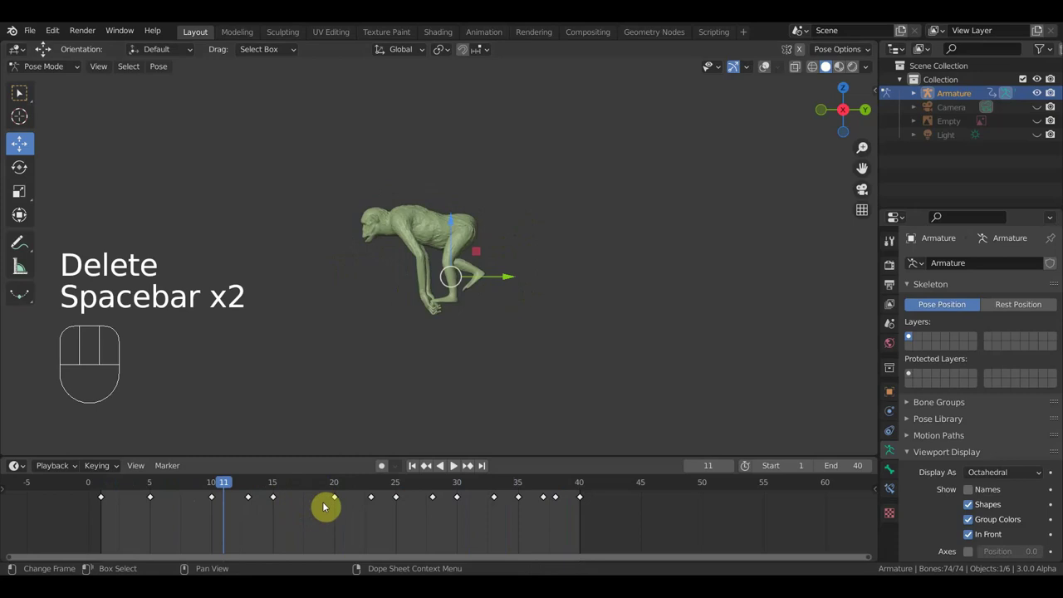
Step: At frame 18, show the viewport overlays and move both hand controls, Bone.032 and Bone.068, back and down beneath the chest
{"action": "left_click", "coordinate": [309, 495]}
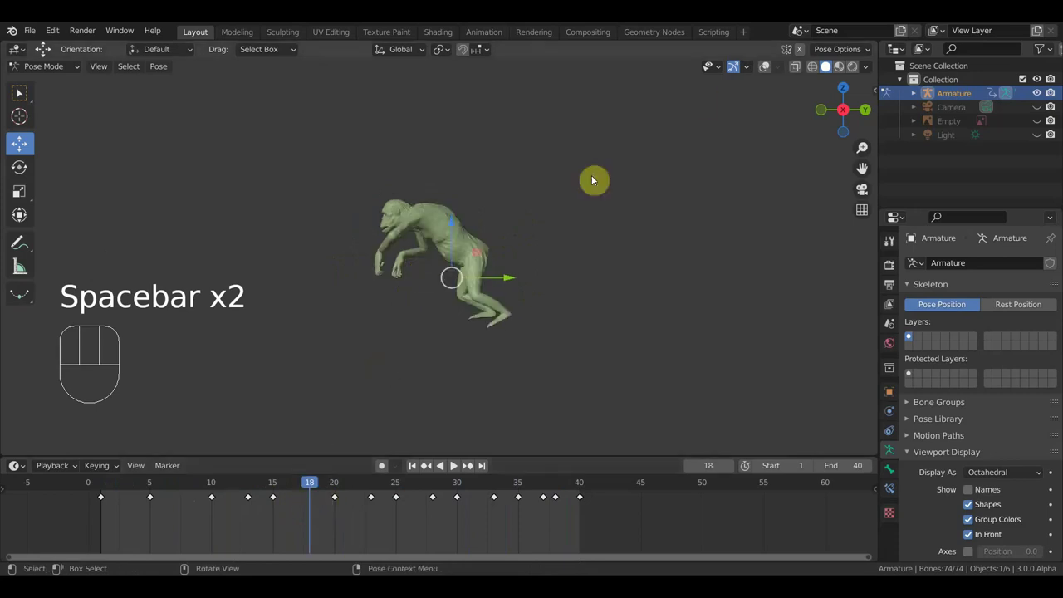
{"action": "left_click", "coordinate": [764, 67]}
{"action": "scroll", "coordinate": [407, 255], "scroll_direction": "up", "scroll_amount": 2}
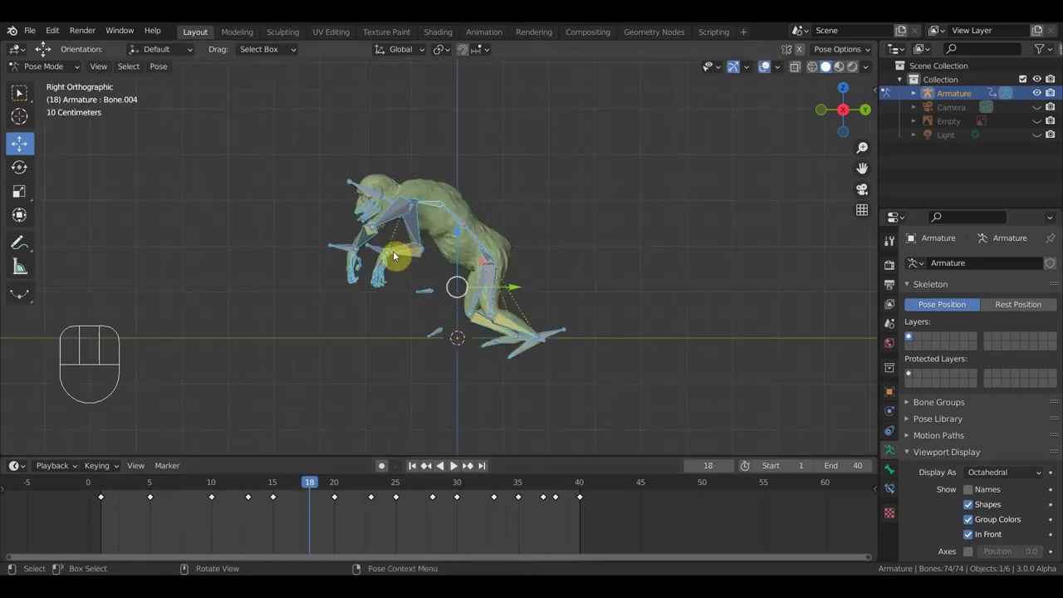
{"action": "left_click", "coordinate": [341, 251]}
{"action": "key", "text": "g"}
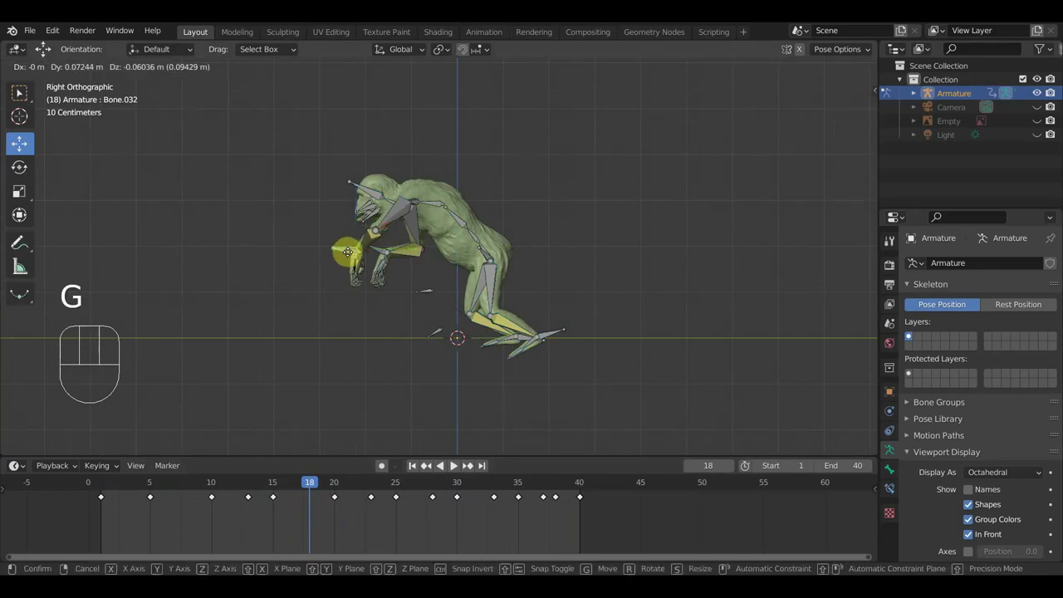
{"action": "left_click", "coordinate": [373, 266]}
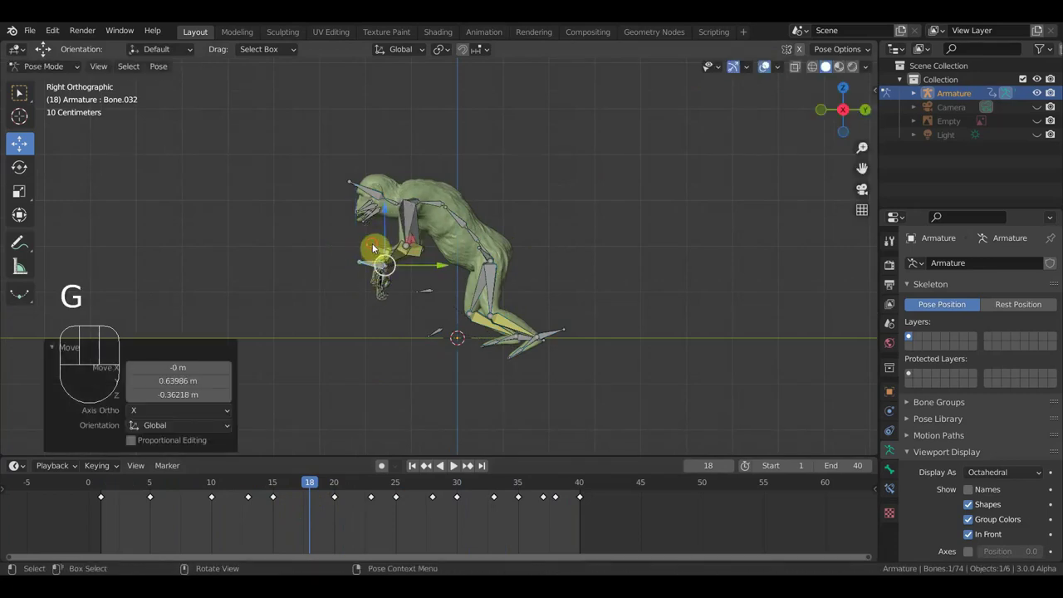
{"action": "left_click", "coordinate": [376, 251]}
{"action": "key", "text": "g"}
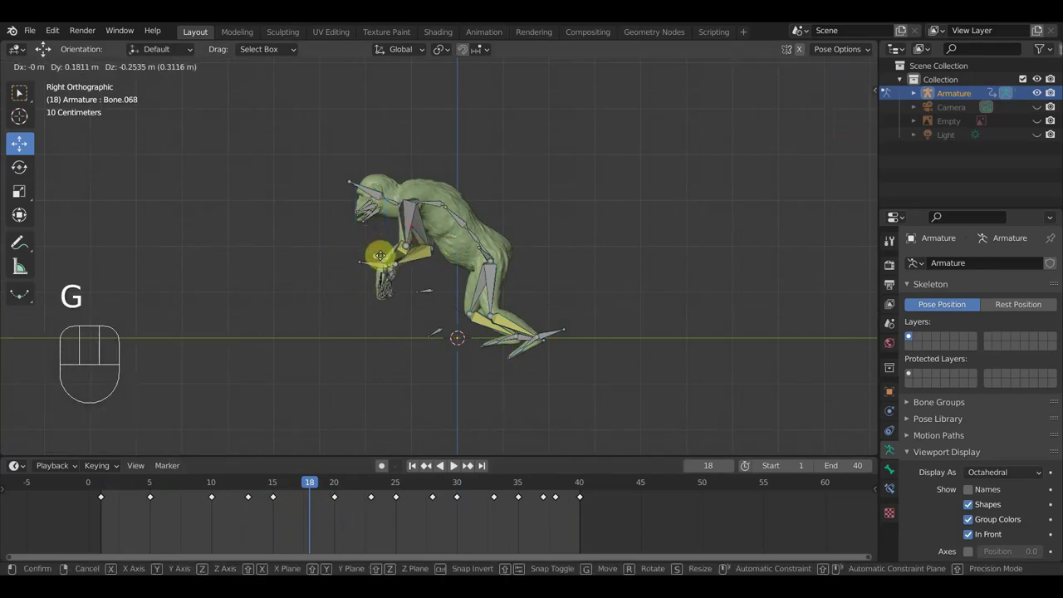
{"action": "left_click", "coordinate": [385, 261]}
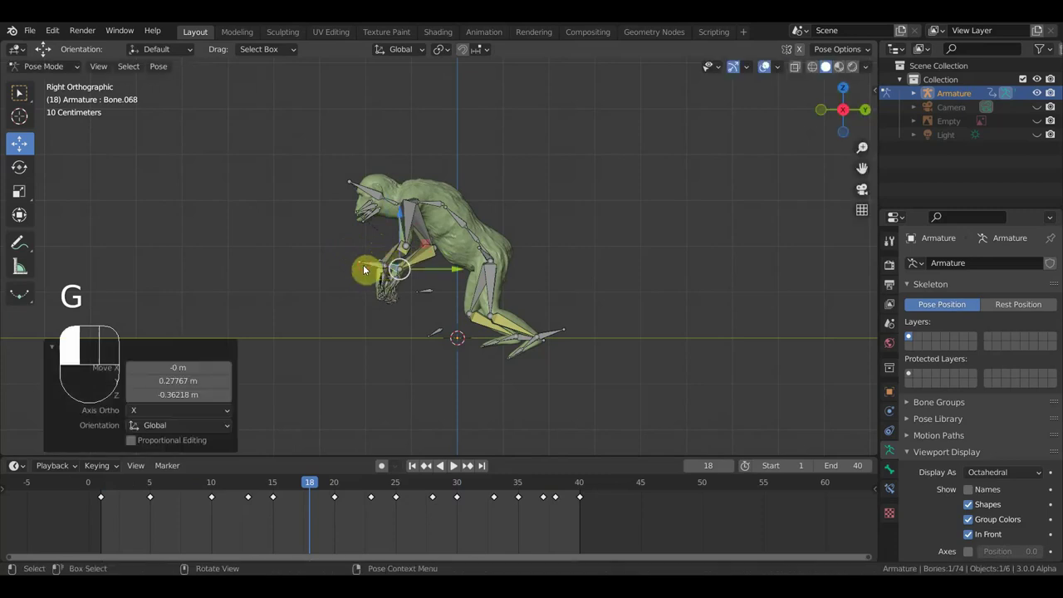
{"action": "key", "text": "g"}
{"action": "left_click", "coordinate": [379, 278]}
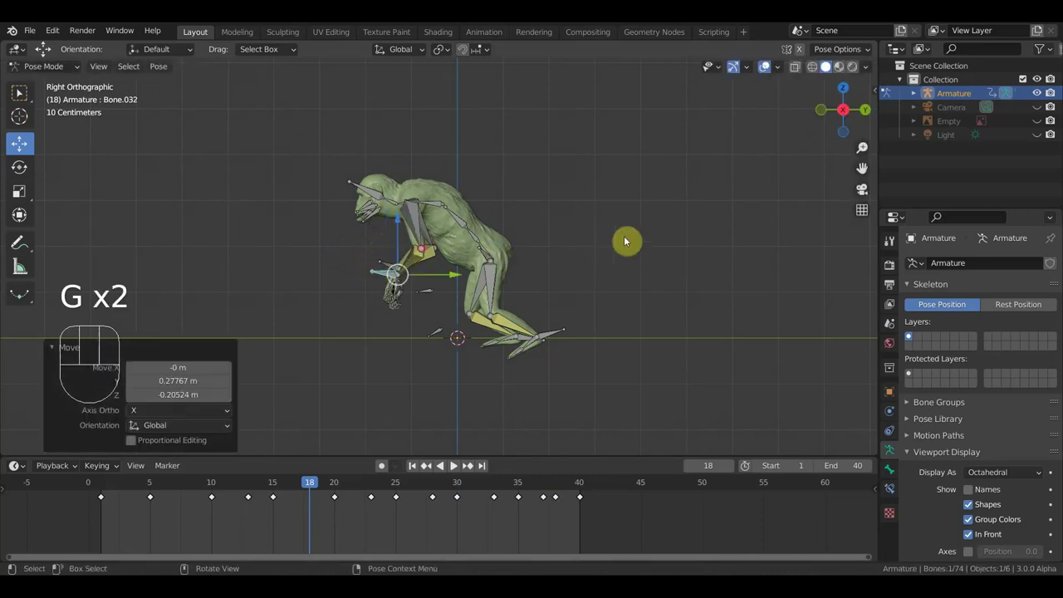
Step: Keyframe the location and rotation of all bones at frame 18 and play back the cycle
{"action": "key", "text": "a"}
{"action": "key", "text": "i"}
{"action": "key", "text": "space"}
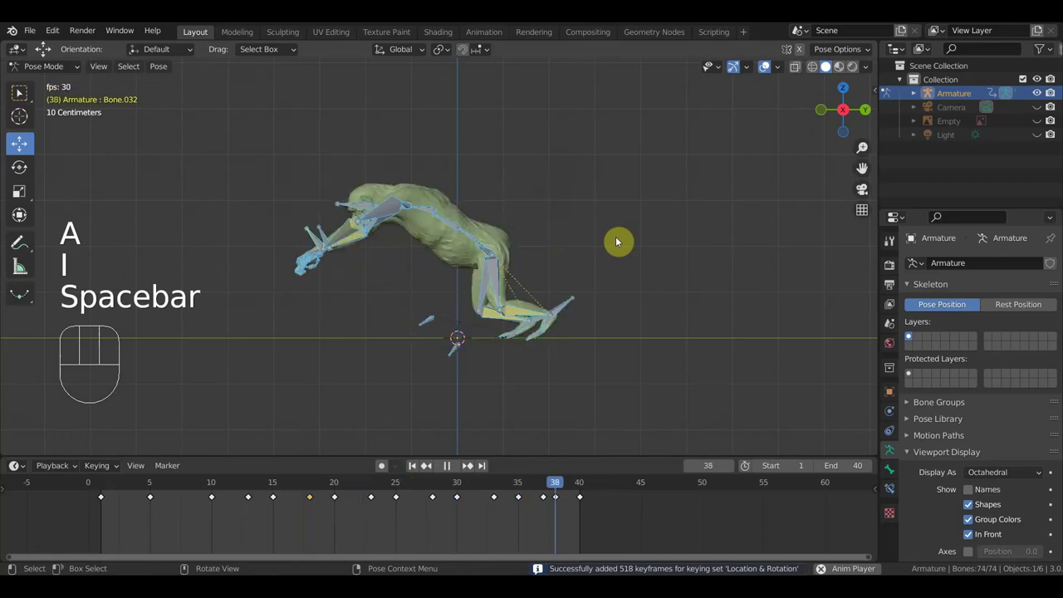
{"action": "key", "text": "space"}
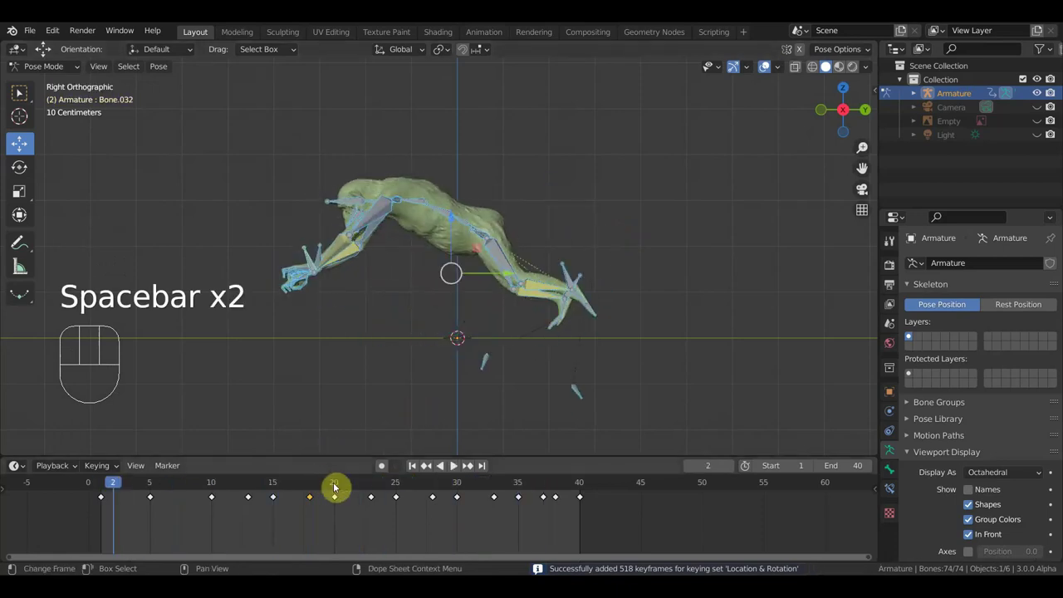
Step: Check the poses between frames 20 and 25 and delete the keyframes at frame 23
{"action": "left_click", "coordinate": [334, 487]}
{"action": "left_click_drag", "start_coordinate": [341, 484], "coordinate": [399, 488]}
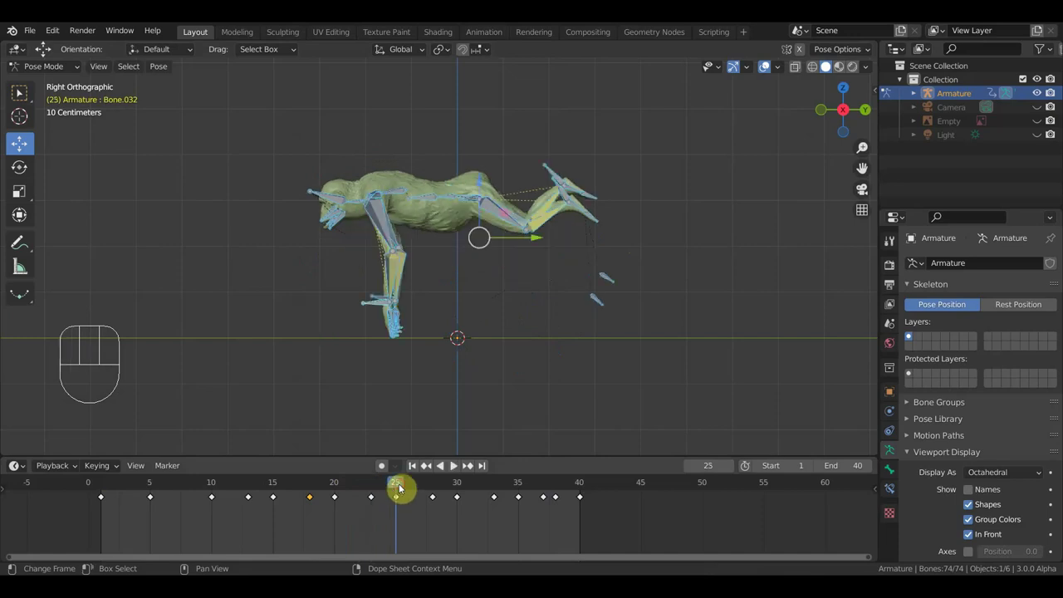
{"action": "key", "text": "space"}
{"action": "left_click", "coordinate": [370, 492]}
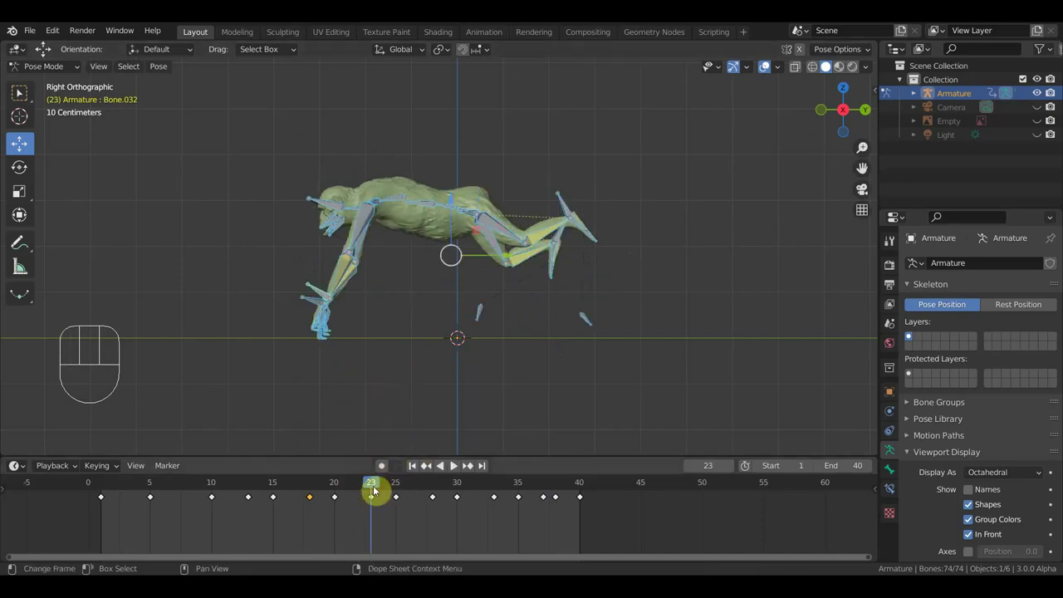
{"action": "key", "text": "space"}
{"action": "left_click", "coordinate": [349, 486]}
{"action": "key", "text": "space"}
{"action": "left_click", "coordinate": [366, 496]}
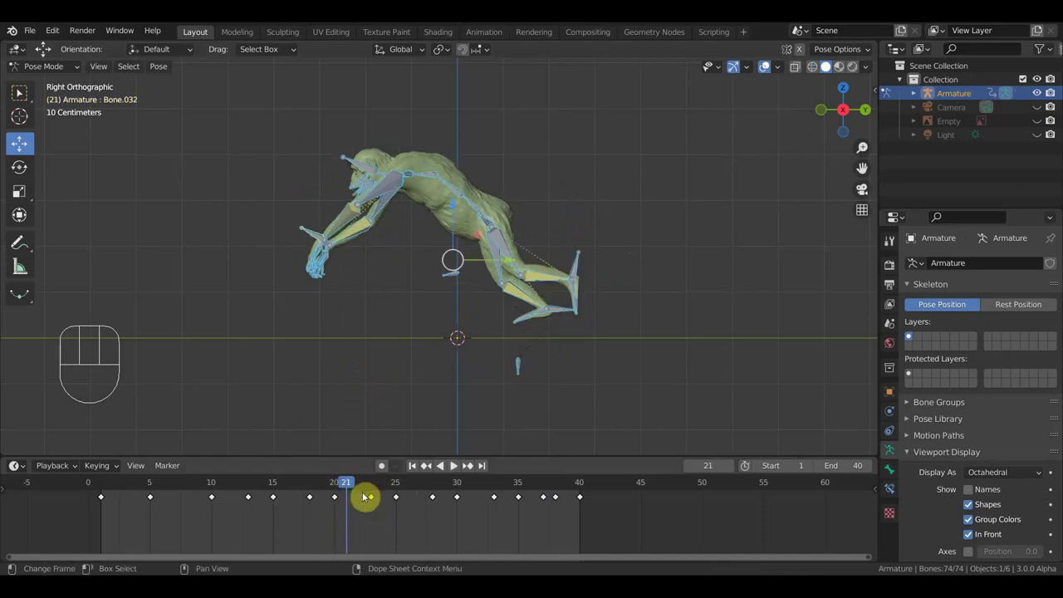
{"action": "key", "text": "Delete"}
{"action": "left_click_drag", "start_coordinate": [349, 487], "coordinate": [379, 502]}
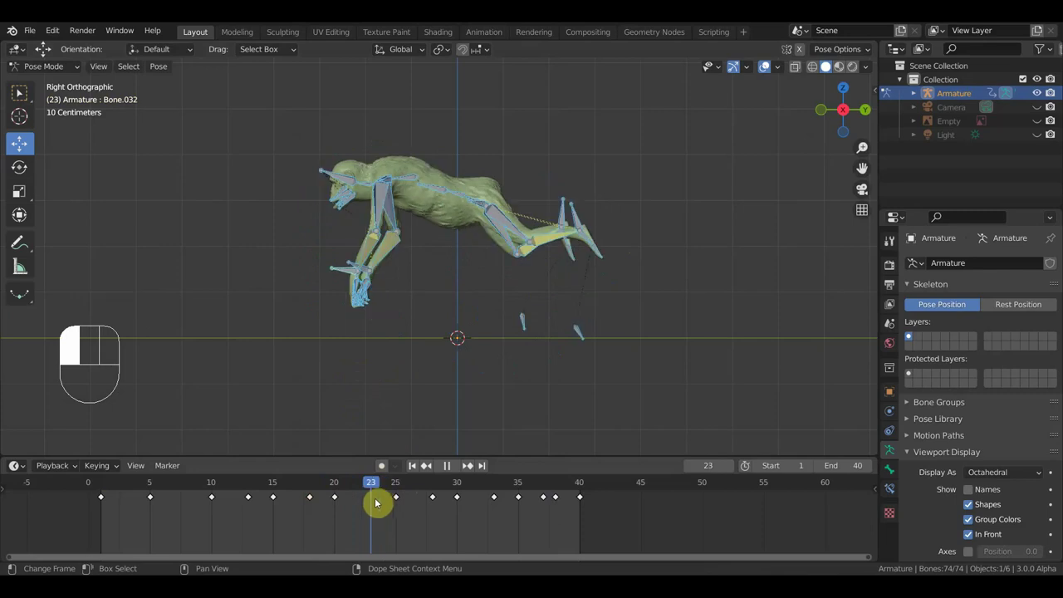
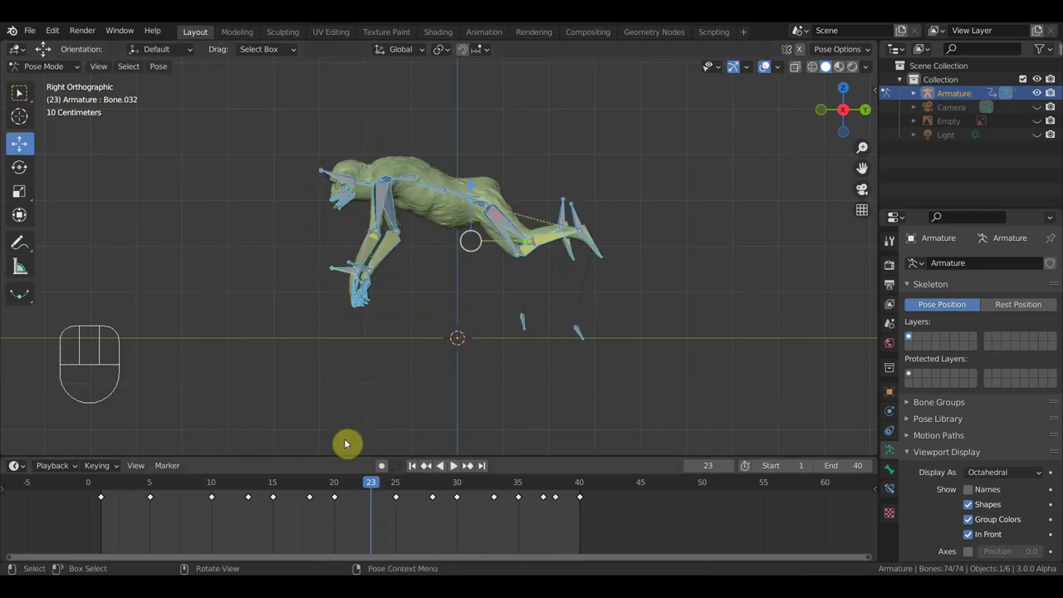
Step: At frame 23, move both hand controls forward about 0.3 m and down about 0.5 m toward the ground
{"action": "left_click", "coordinate": [335, 488]}
{"action": "mouse_move", "coordinate": [358, 488]}
{"action": "left_mouse_down"}
{"action": "mouse_move", "coordinate": [344, 487]}
{"action": "mouse_move", "coordinate": [358, 494]}
{"action": "left_mouse_up"}
{"action": "left_click", "coordinate": [324, 275]}
{"action": "left_click", "coordinate": [325, 254]}
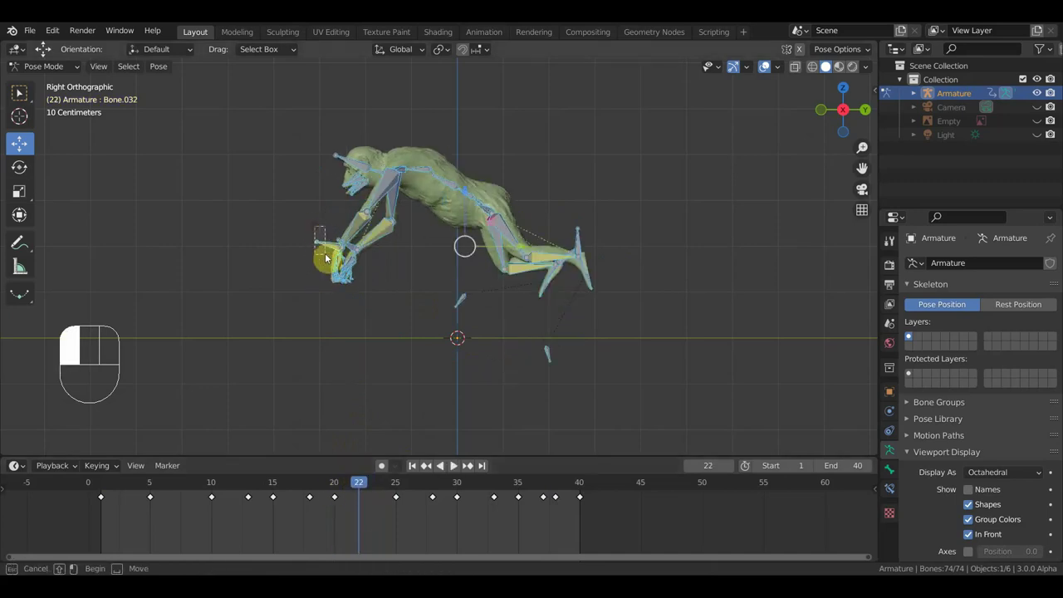
{"action": "left_click", "coordinate": [369, 490]}
{"action": "key", "text": "g"}
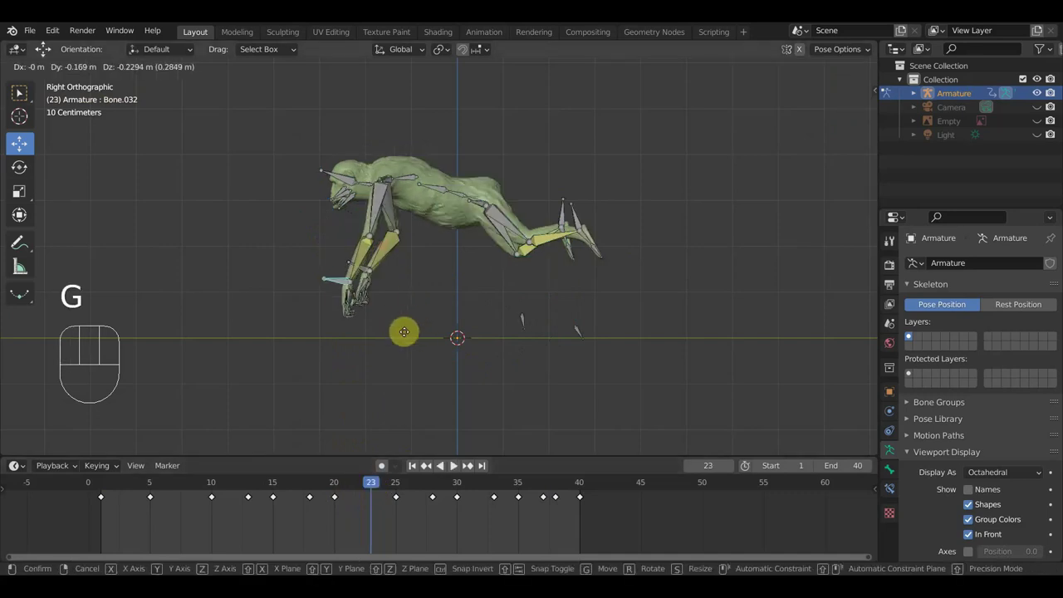
{"action": "left_click", "coordinate": [398, 344]}
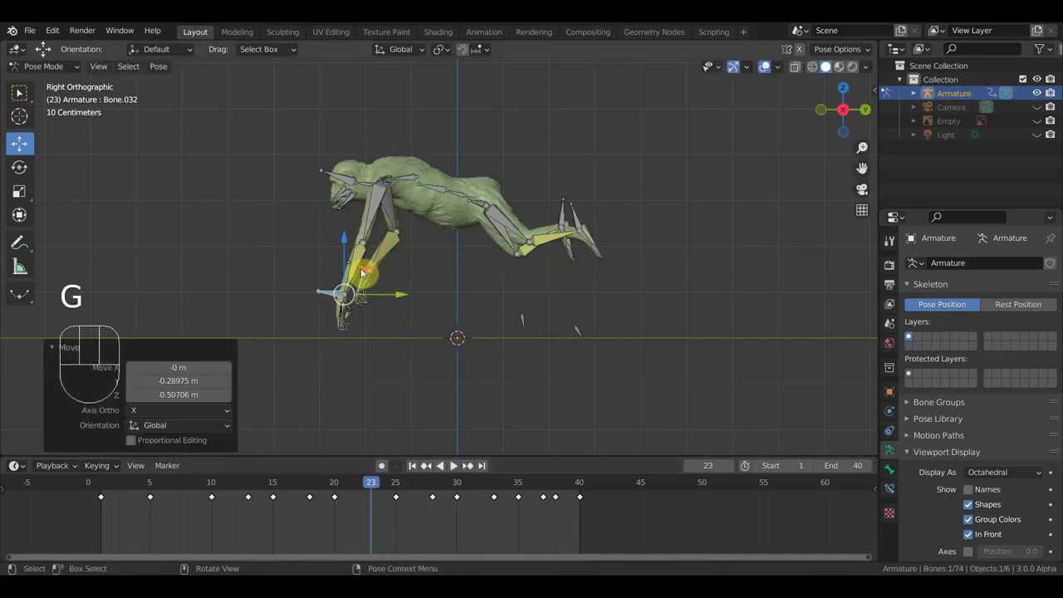
{"action": "left_click", "coordinate": [428, 300]}
{"action": "left_click_drag", "start_coordinate": [365, 271], "coordinate": [420, 304]}
{"action": "key", "text": "g"}
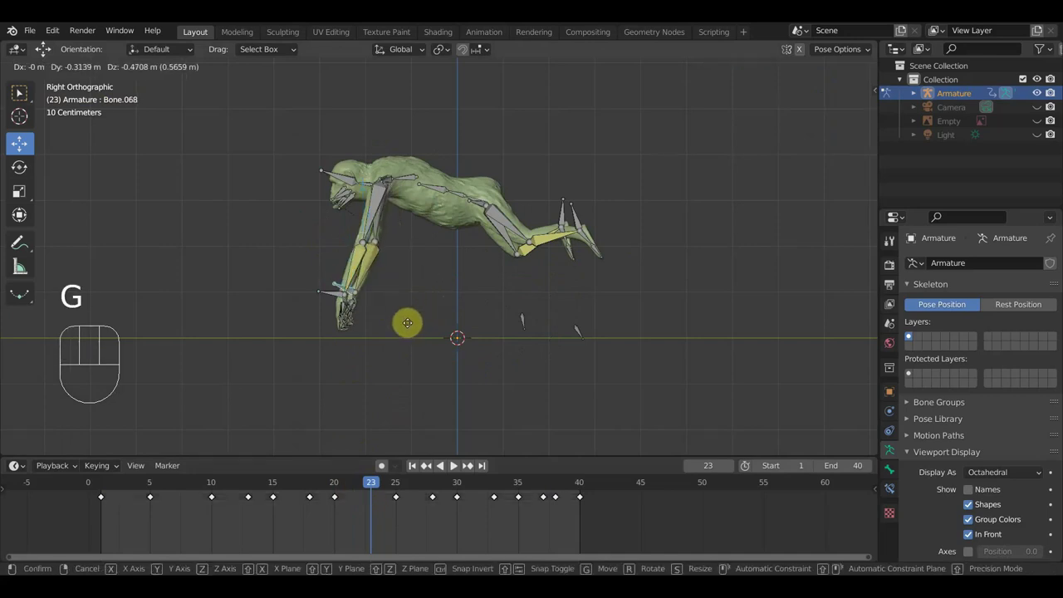
{"action": "left_click", "coordinate": [407, 323]}
Step: Lower the upper spine bone Bone.004 about 0.16 m at frame 23 and rotate it about -9.6°
{"action": "left_click", "coordinate": [410, 180]}
{"action": "key", "text": "g"}
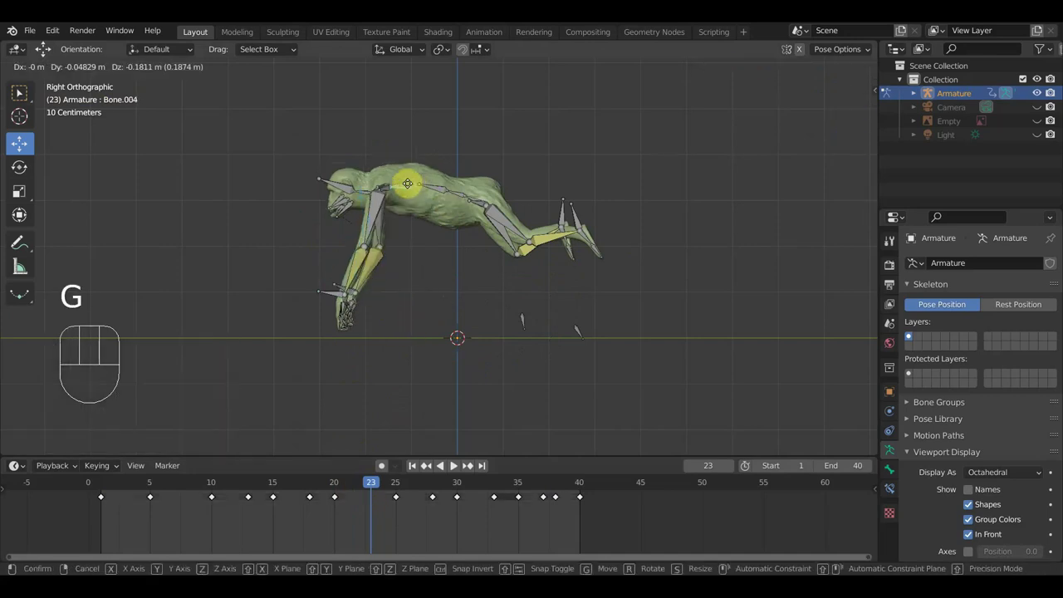
{"action": "left_click", "coordinate": [407, 186]}
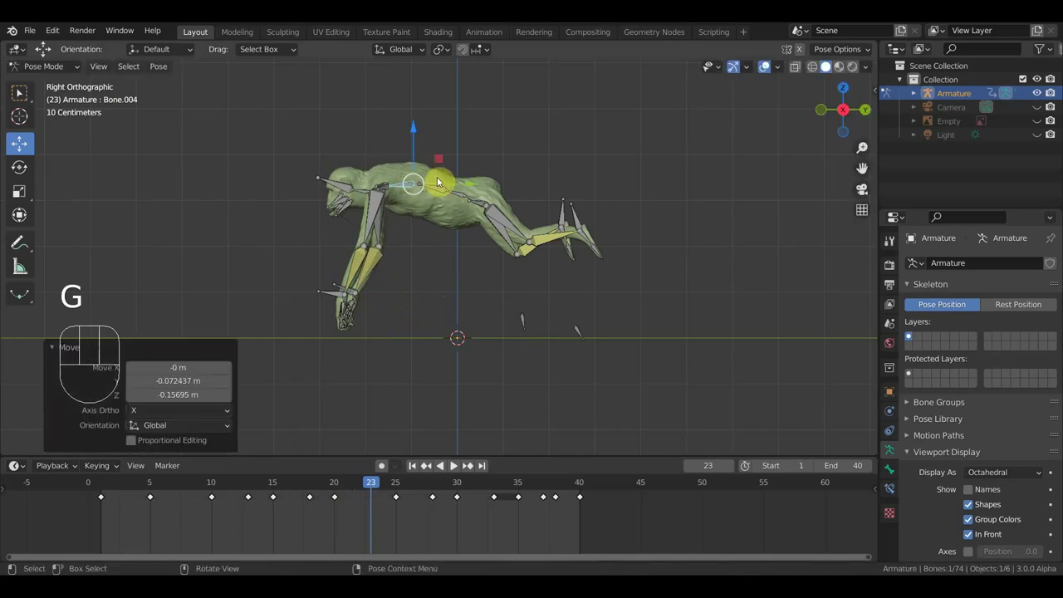
{"action": "key", "text": "r"}
{"action": "left_click", "coordinate": [442, 169]}
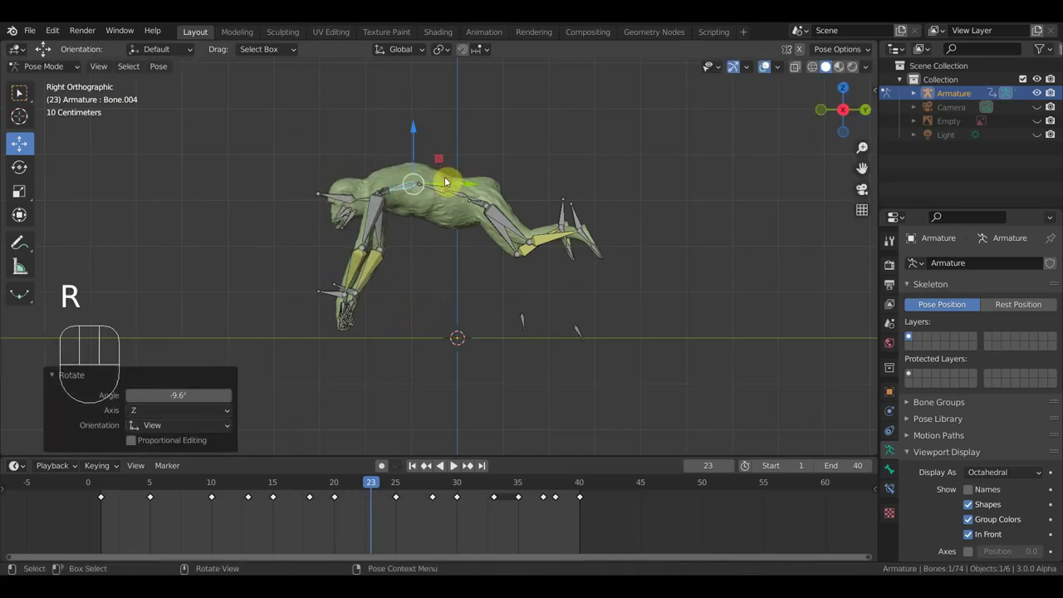
Step: Move both hand controls further forward and down to the ground line, and keyframe all bones at frame 23
{"action": "left_click_drag", "start_coordinate": [333, 279], "coordinate": [320, 318]}
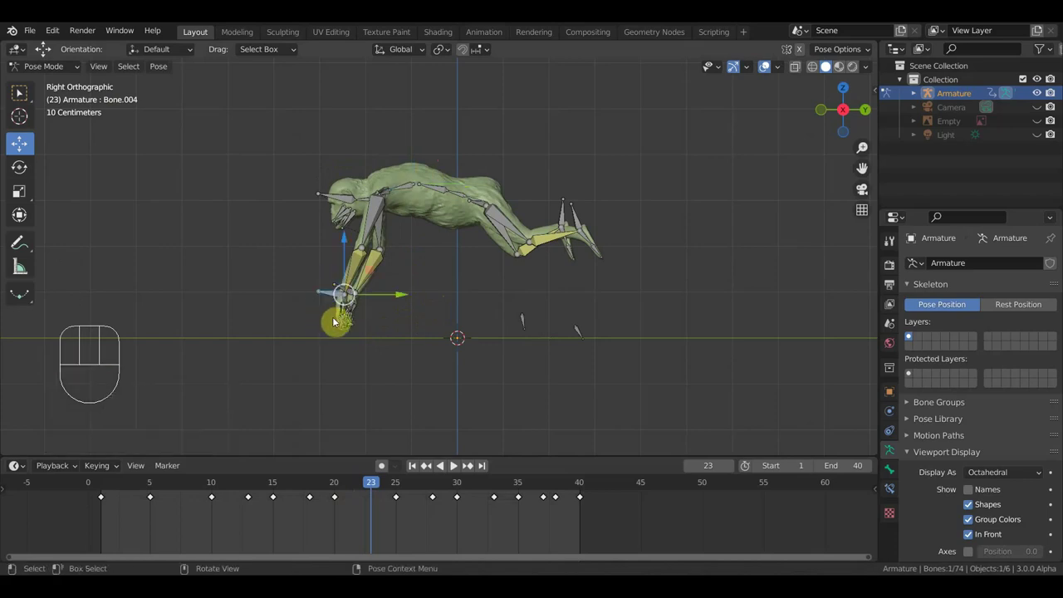
{"action": "key", "text": "g"}
{"action": "left_click", "coordinate": [418, 319]}
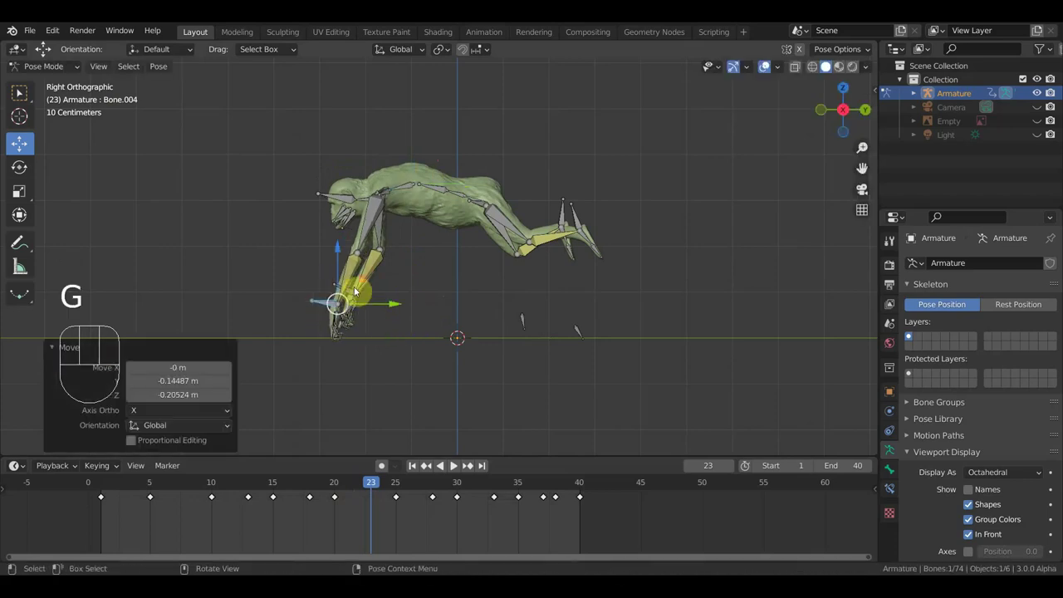
{"action": "left_click", "coordinate": [389, 295]}
{"action": "key", "text": "g"}
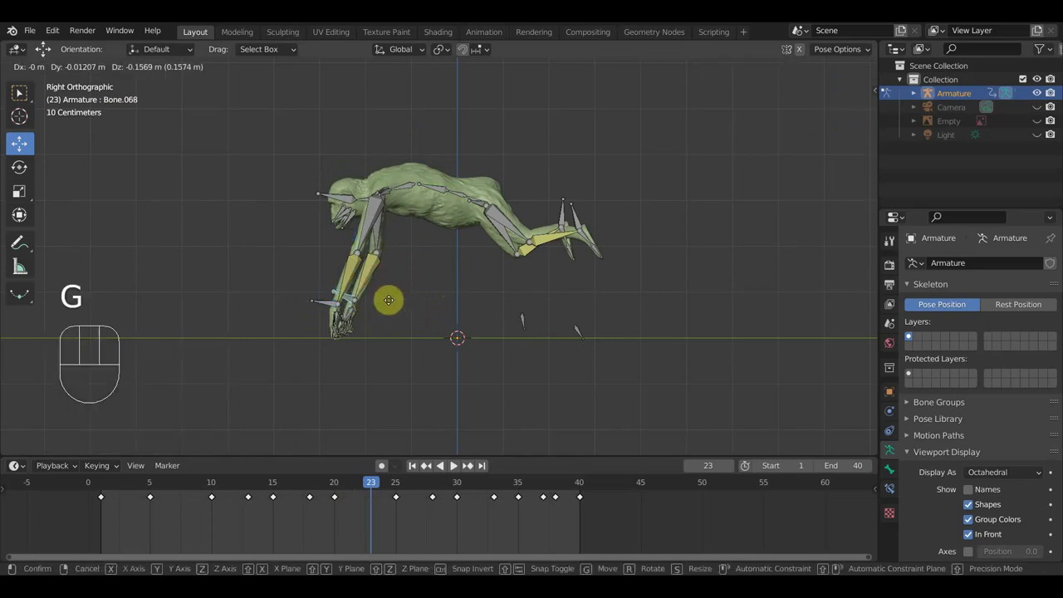
{"action": "left_click", "coordinate": [392, 309]}
{"action": "key", "text": "g"}
{"action": "left_click", "coordinate": [379, 304]}
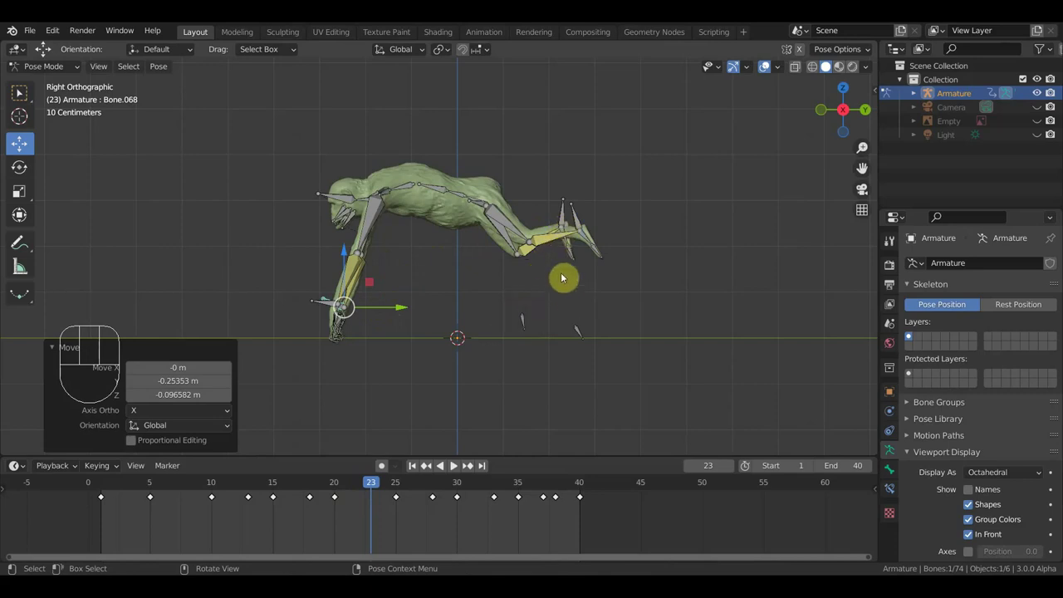
{"action": "key", "text": "a"}
{"action": "key", "text": "i"}
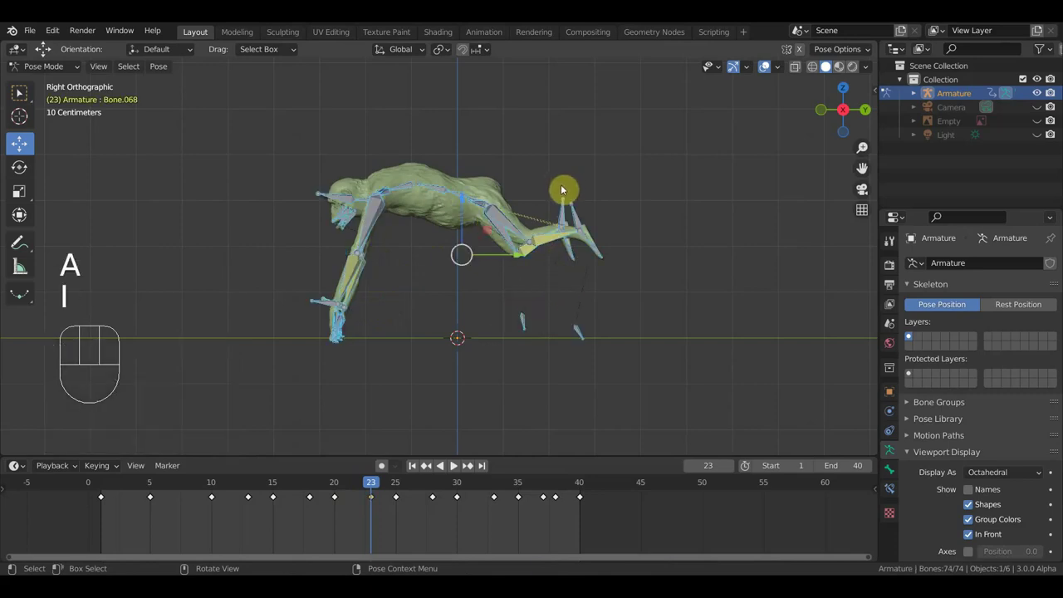
Step: At frame 22, rotate the rear foot control Bone.072 about -25.8° in the right side view
{"action": "left_click", "coordinate": [395, 488]}
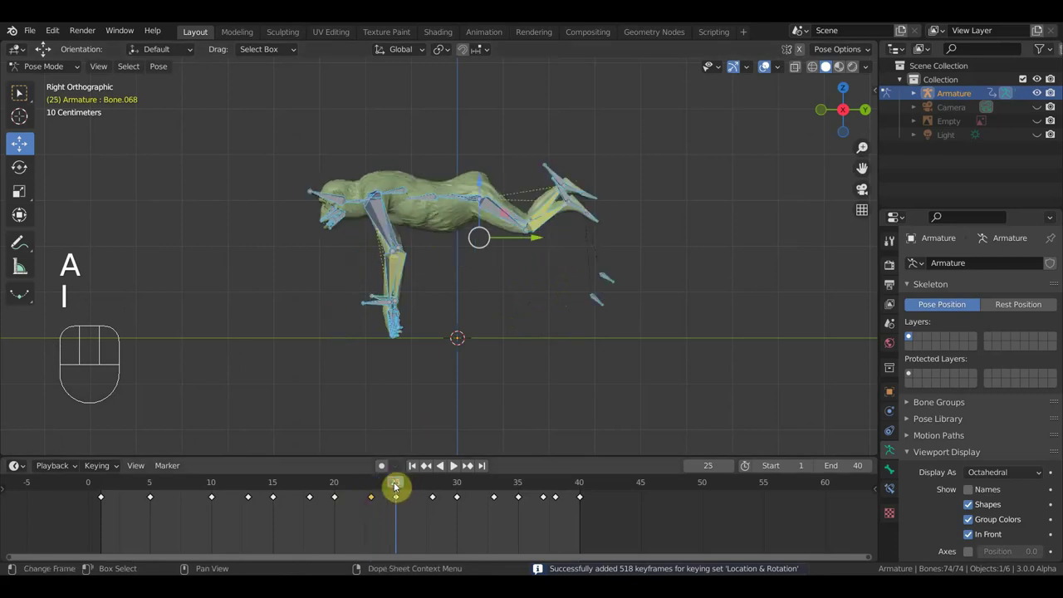
{"action": "left_click_drag", "start_coordinate": [396, 488], "coordinate": [344, 487]}
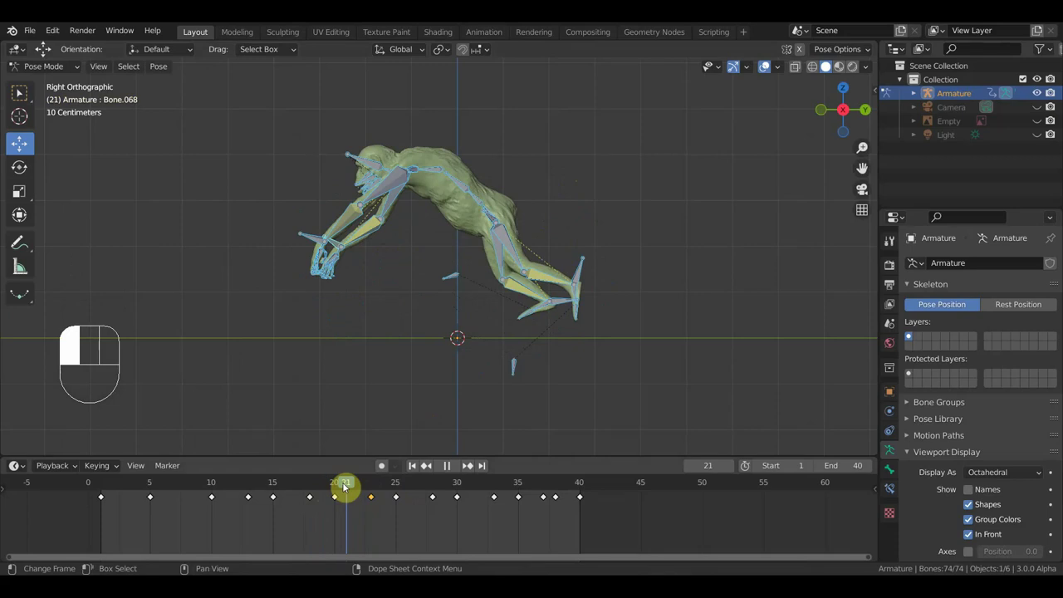
{"action": "mouse_move", "coordinate": [345, 486]}
{"action": "left_mouse_down"}
{"action": "mouse_move", "coordinate": [338, 490]}
{"action": "mouse_move", "coordinate": [356, 497]}
{"action": "left_mouse_up"}
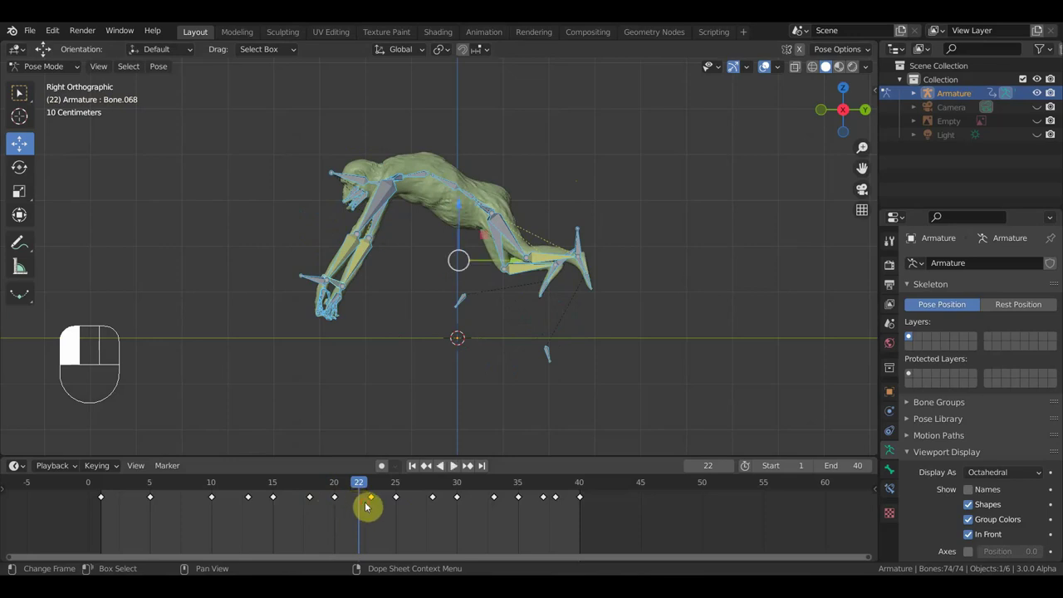
{"action": "middle_click_drag", "start_coordinate": [572, 265], "coordinate": [515, 316]}
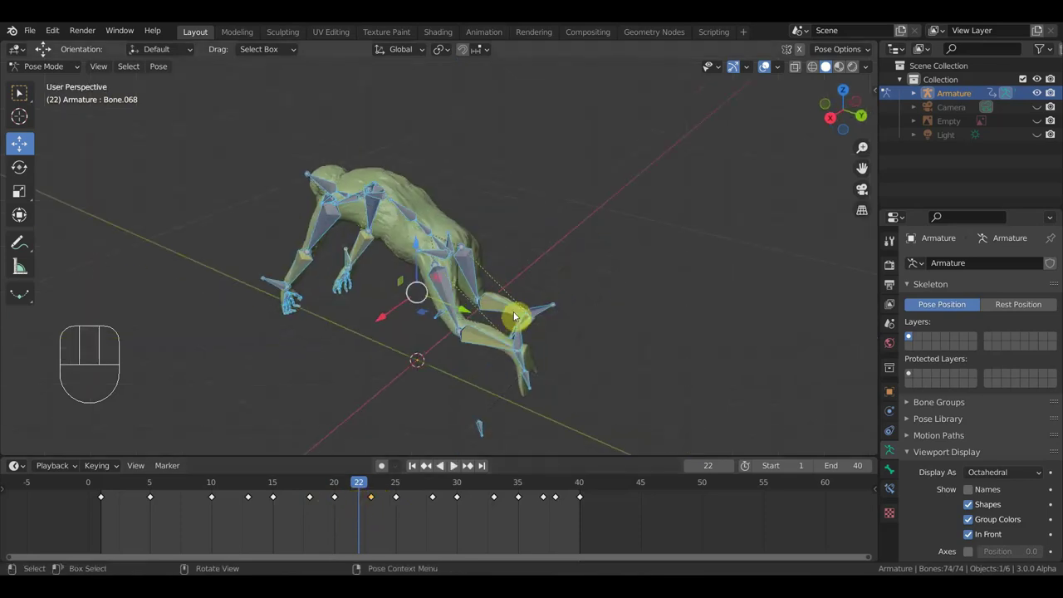
{"action": "left_click", "coordinate": [536, 311]}
{"action": "key", "text": "KP_3"}
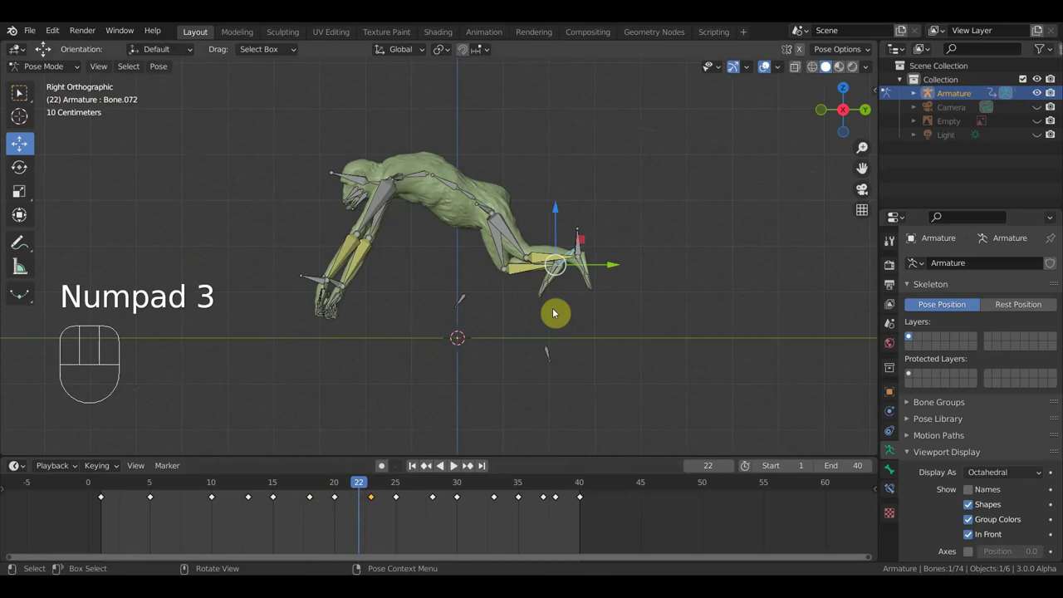
{"action": "key", "text": "r"}
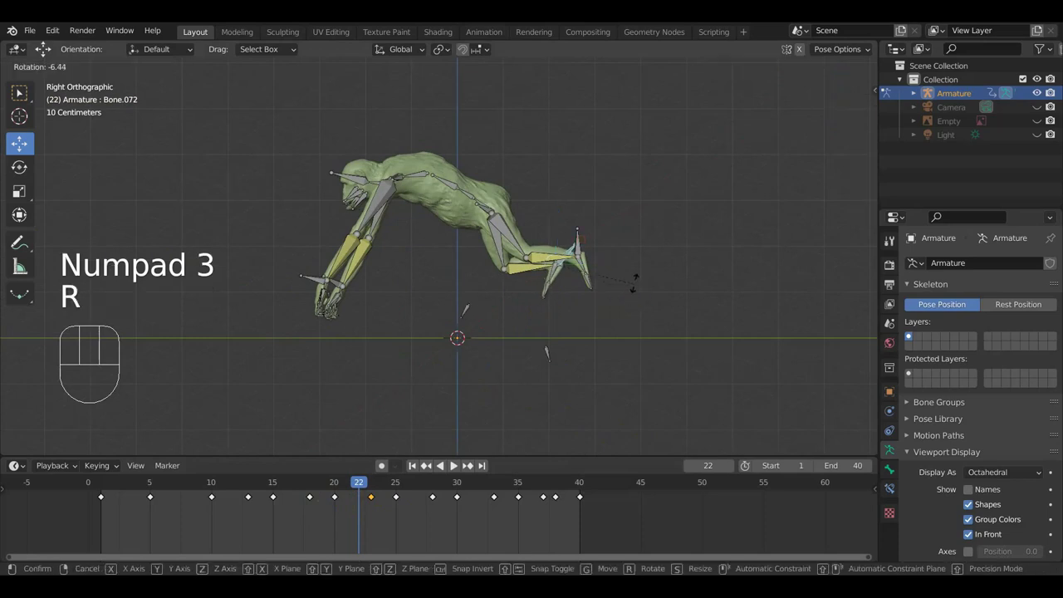
{"action": "left_click", "coordinate": [633, 261]}
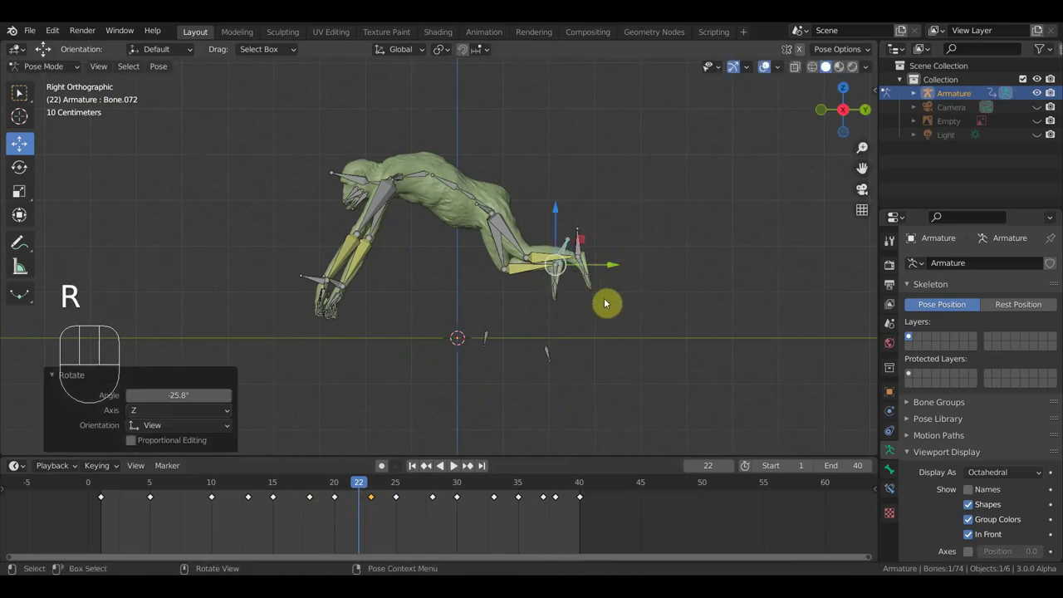
Step: Shift the same rear foot slightly downward at frame 22 and rotate its lower foot bone about -5.5°
{"action": "key", "text": "g"}
{"action": "left_click", "coordinate": [552, 298]}
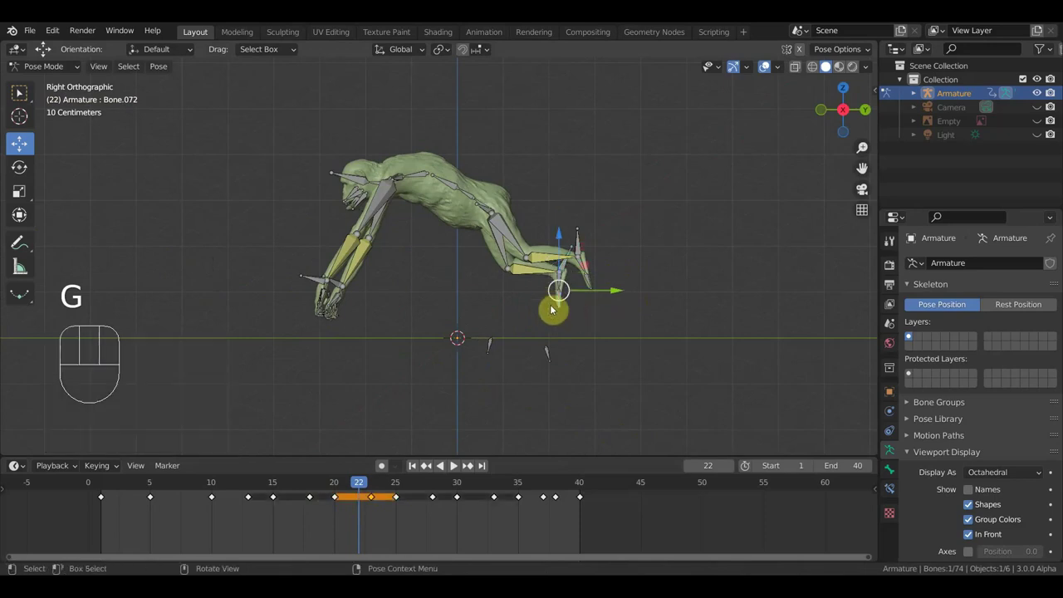
{"action": "key", "text": "r"}
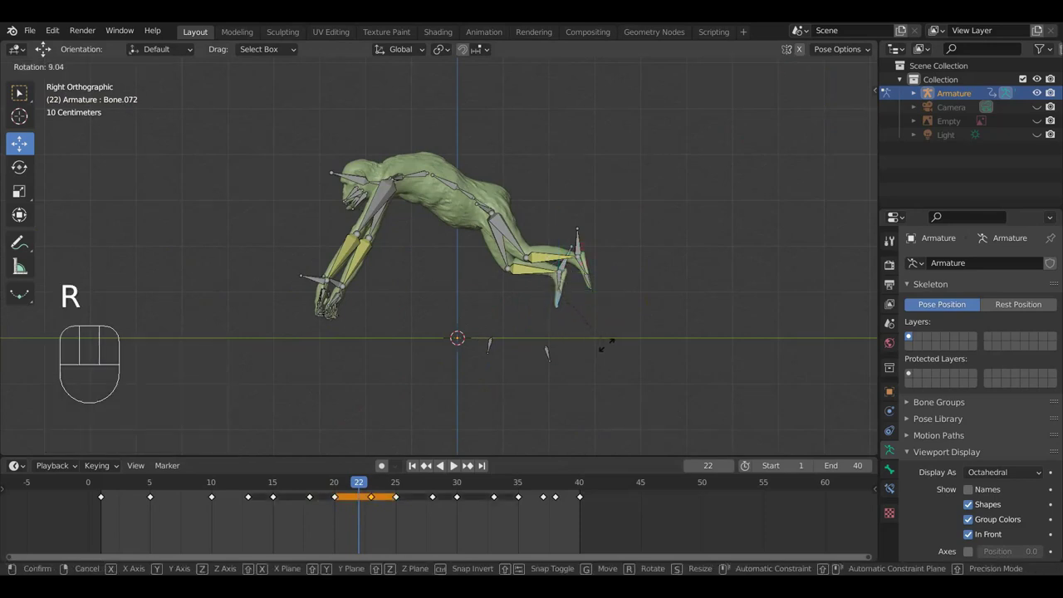
{"action": "left_click", "coordinate": [631, 342]}
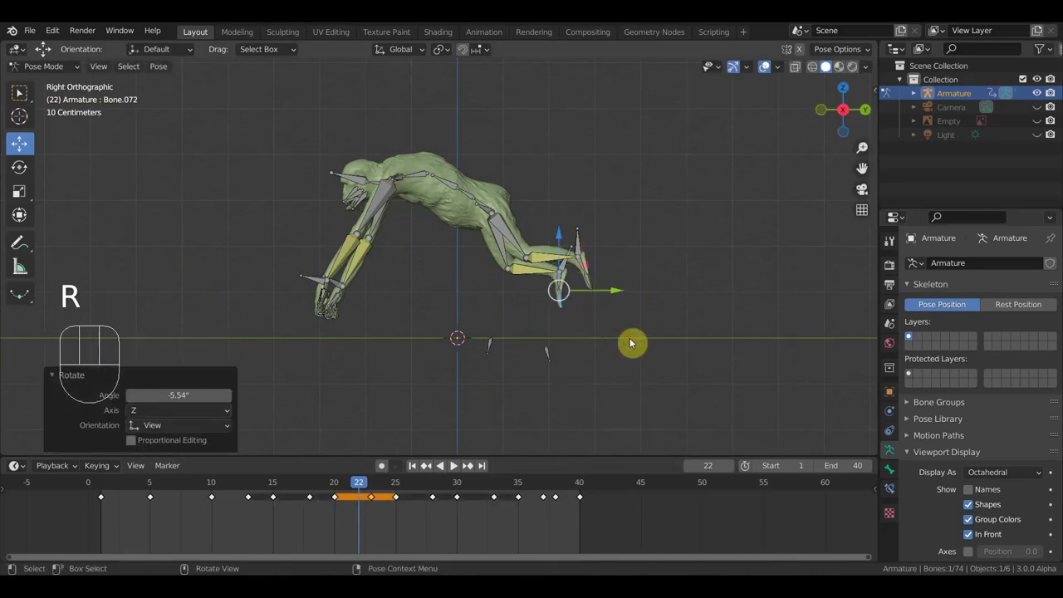
Step: Rotate foot control Bone.072 about -26.8° and Bone.041 about -19.1°, and keyframe all bones at frame 22
{"action": "left_click", "coordinate": [573, 249]}
{"action": "key", "text": "r"}
{"action": "left_click", "coordinate": [529, 368]}
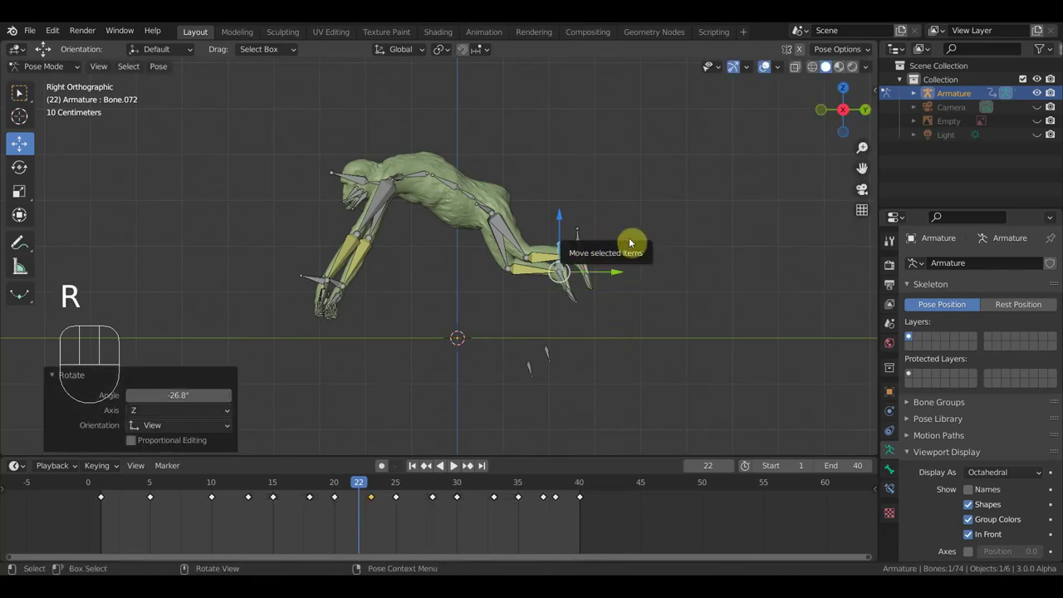
{"action": "left_click", "coordinate": [573, 243]}
{"action": "key", "text": "r"}
{"action": "key", "text": "r"}
{"action": "left_click", "coordinate": [614, 226]}
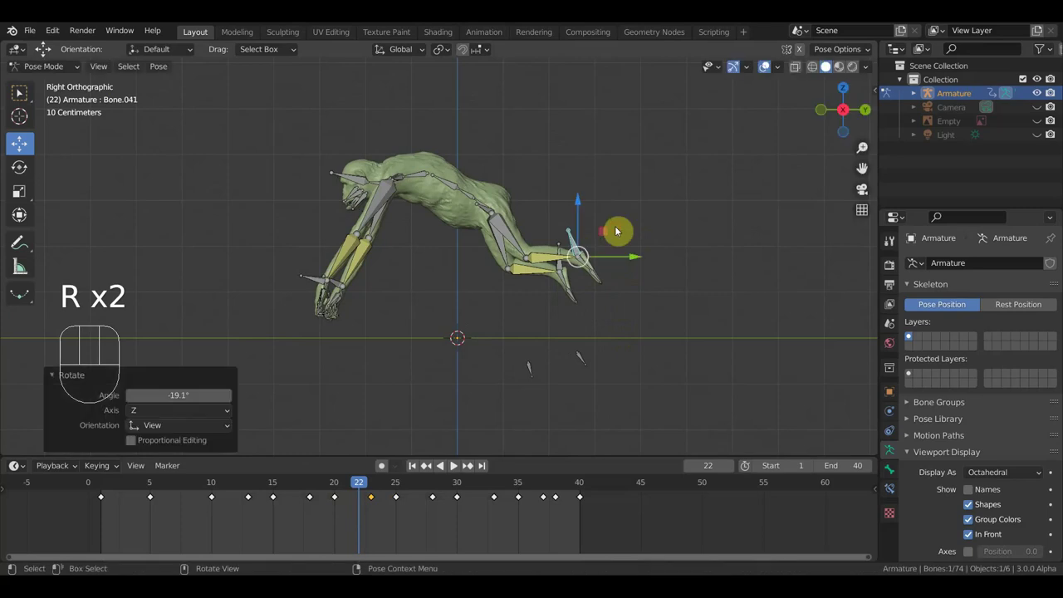
{"action": "key", "text": "a"}
{"action": "key", "text": "i"}
Step: Play the run cycle in the side view and scrub from frame 27 onward to check the poses
{"action": "key", "text": "space"}
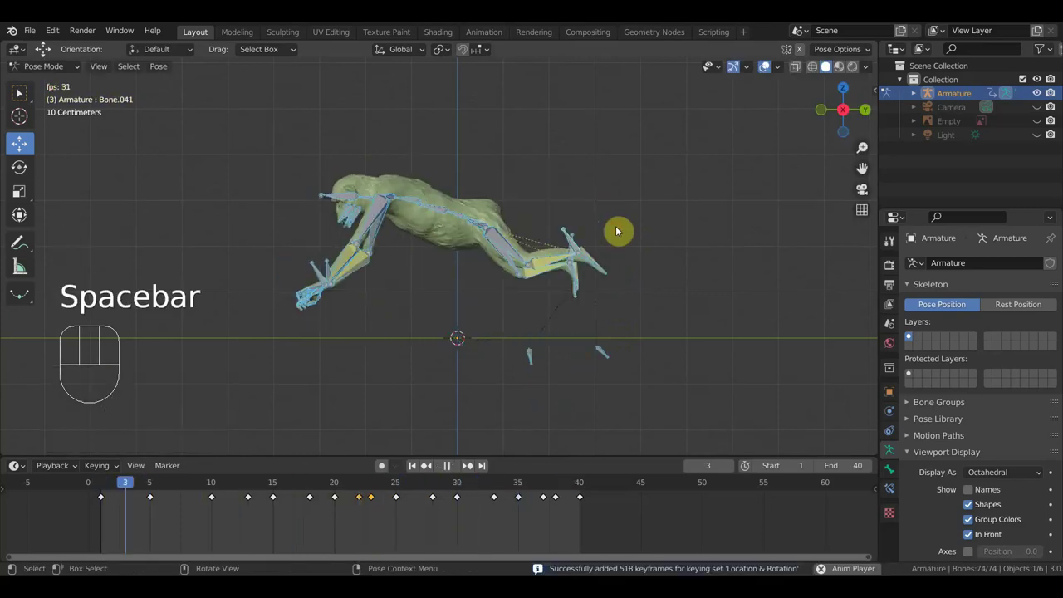
{"action": "key", "text": "space"}
{"action": "left_click", "coordinate": [419, 488]}
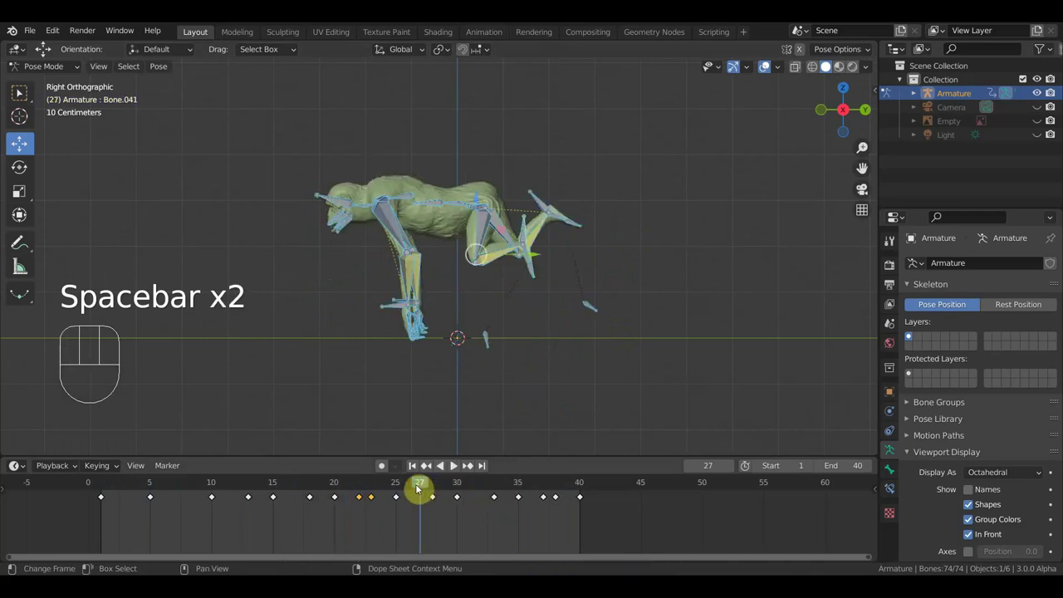
{"action": "left_click_drag", "start_coordinate": [421, 488], "coordinate": [524, 507]}
{"action": "key", "text": "space"}
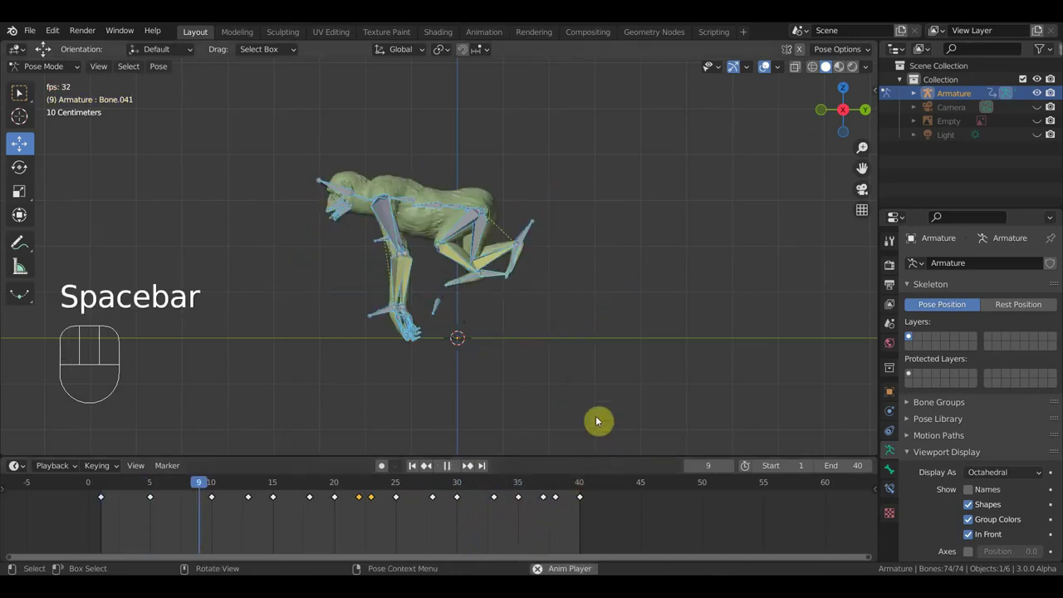
Step: Review the playback from the front with the viewport overlays hidden, scrub back to frame 5, and restore the overlays
{"action": "scroll", "coordinate": [559, 387], "scroll_direction": "down", "scroll_amount": 2}
{"action": "middle_click_drag", "start_coordinate": [559, 387], "coordinate": [656, 378]}
{"action": "left_click", "coordinate": [765, 67]}
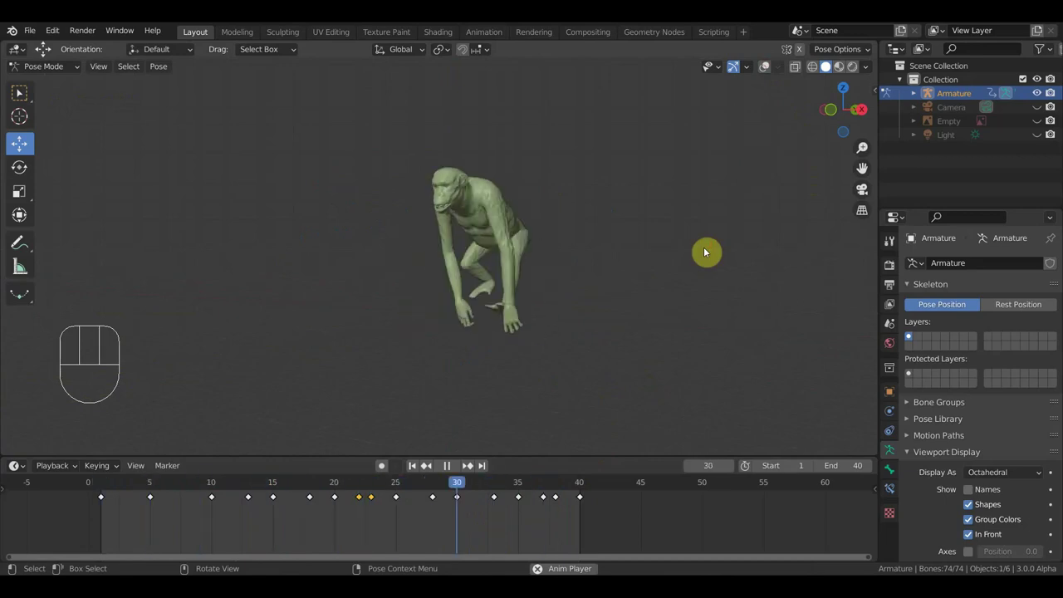
{"action": "key", "text": "space"}
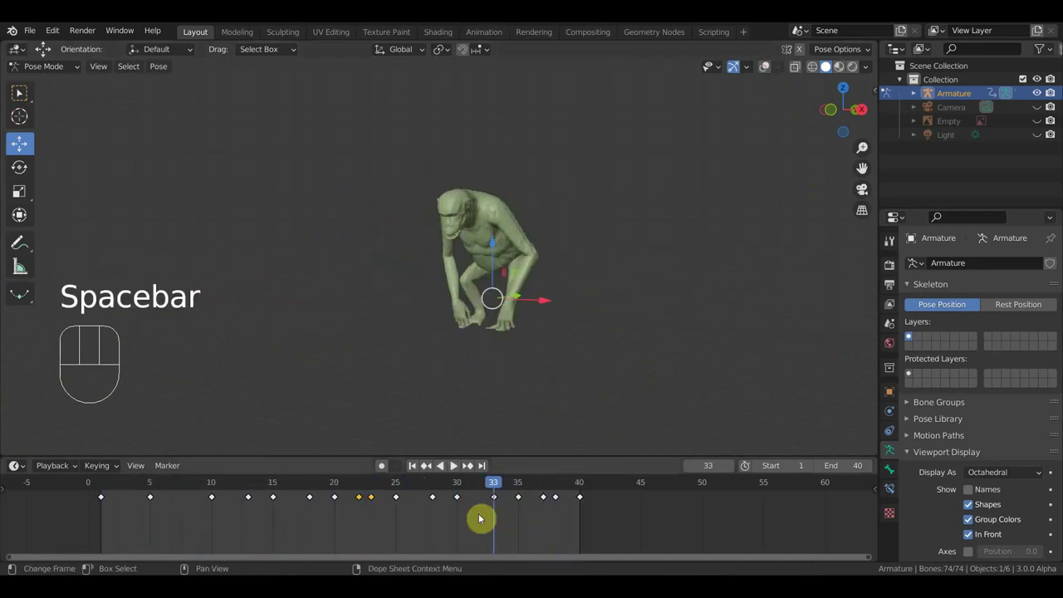
{"action": "left_click_drag", "start_coordinate": [357, 491], "coordinate": [146, 524]}
{"action": "middle_click_drag", "start_coordinate": [467, 320], "coordinate": [624, 256]}
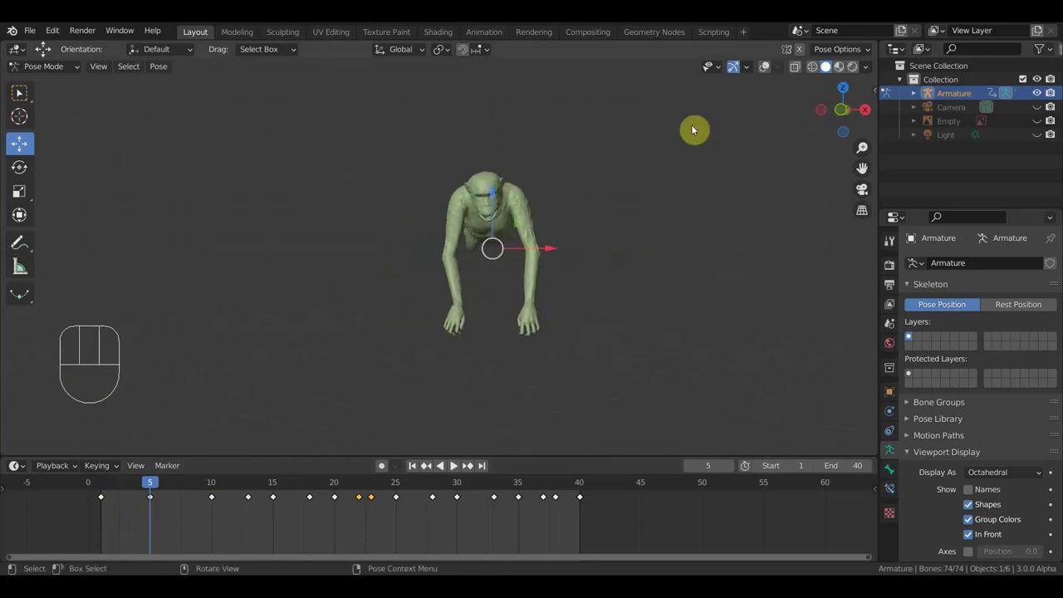
{"action": "left_click", "coordinate": [764, 66]}
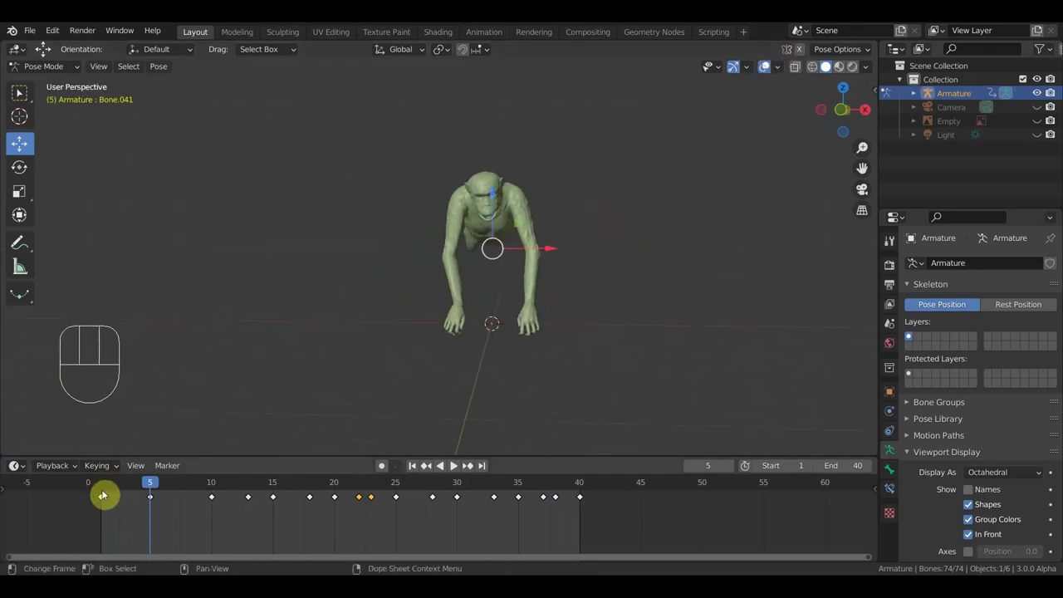
Step: Select the central spine and hip bones at frame 1 and duplicate their frame 1 keyframe onto frame 5
{"action": "left_click", "coordinate": [103, 496]}
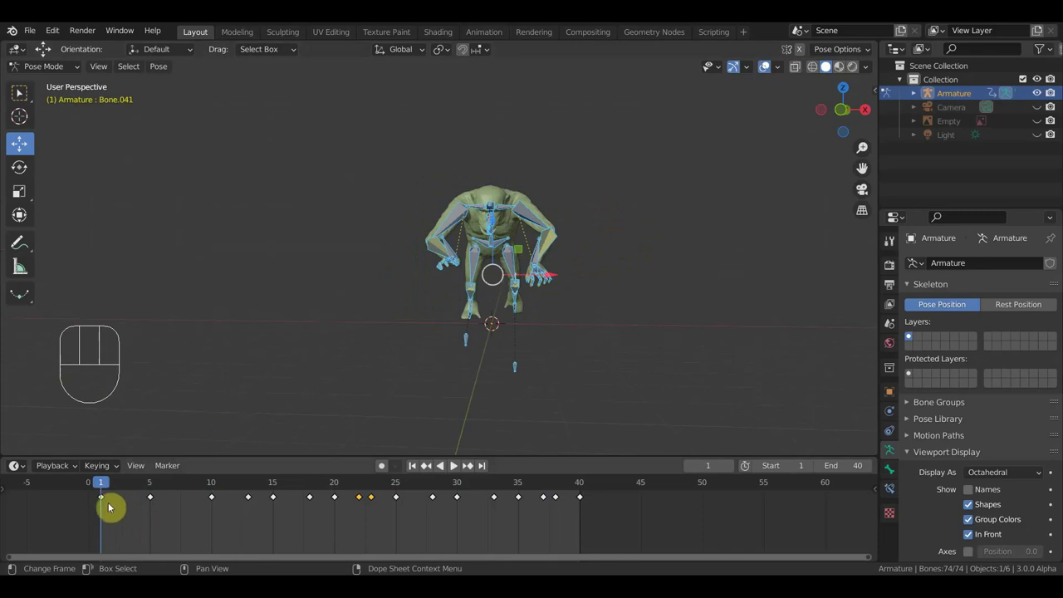
{"action": "middle_click_drag", "start_coordinate": [652, 250], "coordinate": [363, 373]}
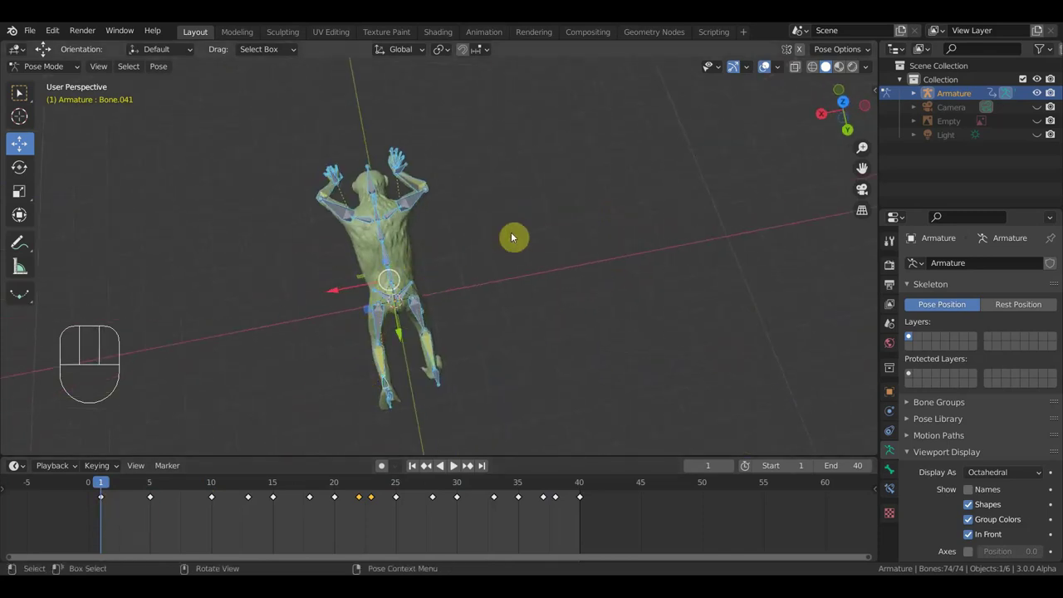
{"action": "key", "text": "KP_7"}
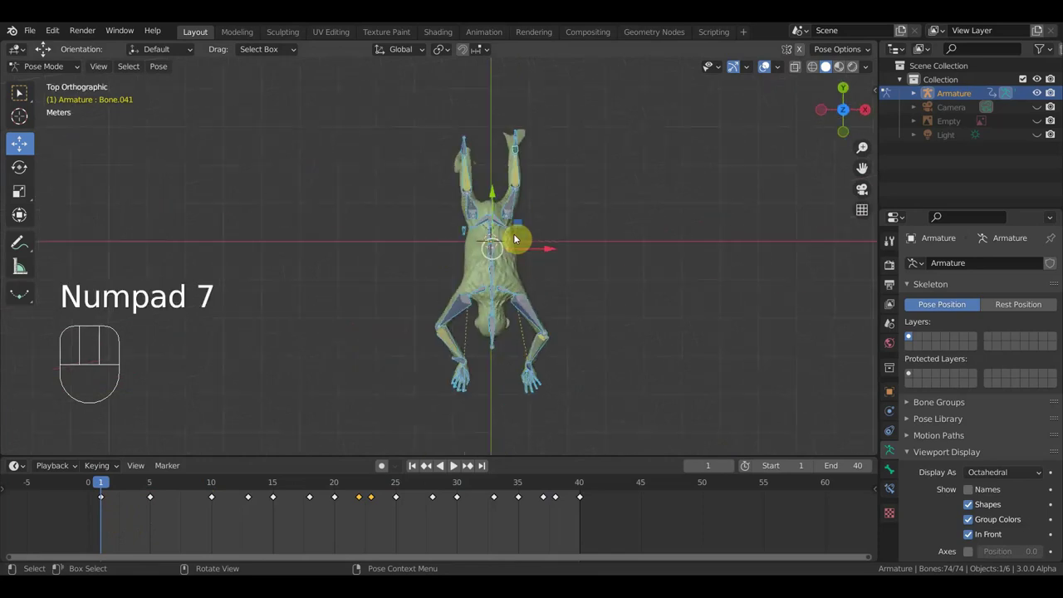
{"action": "left_click", "coordinate": [493, 294]}
{"action": "left_click_drag", "start_coordinate": [493, 295], "coordinate": [484, 216]}
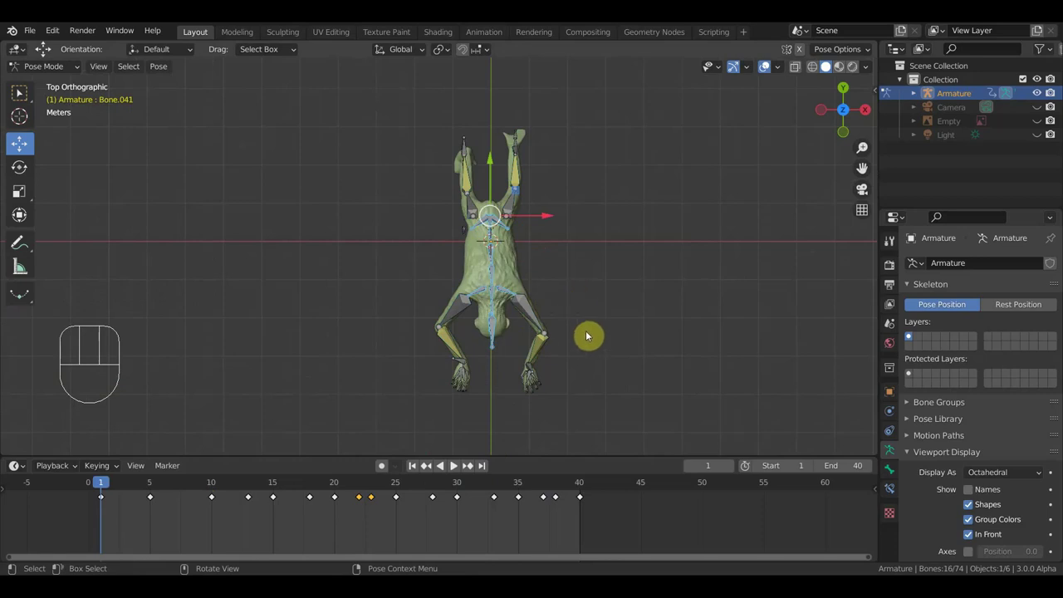
{"action": "key", "text": "KP_1"}
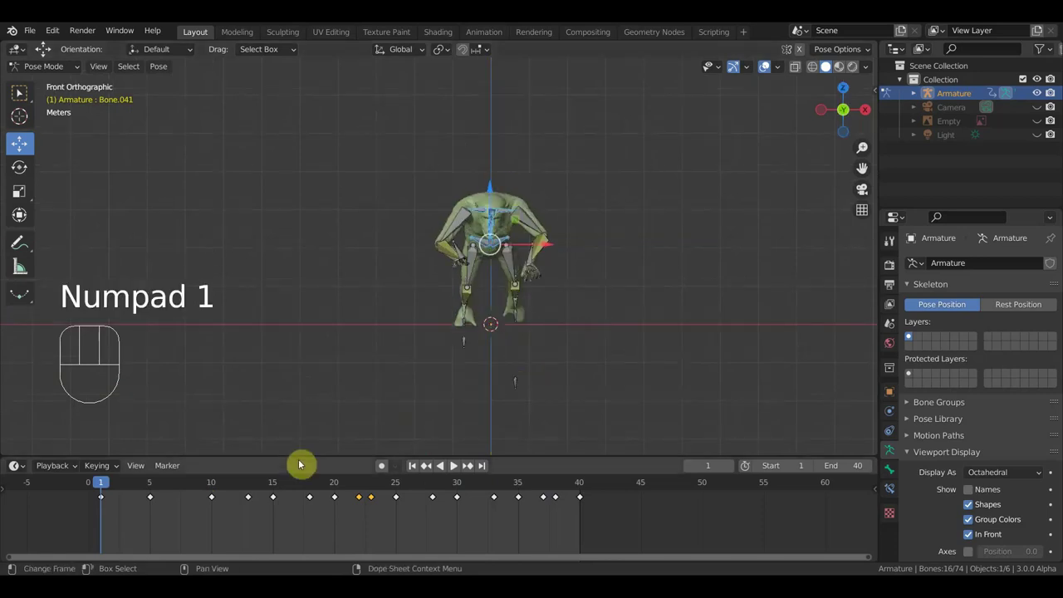
{"action": "left_click", "coordinate": [102, 509]}
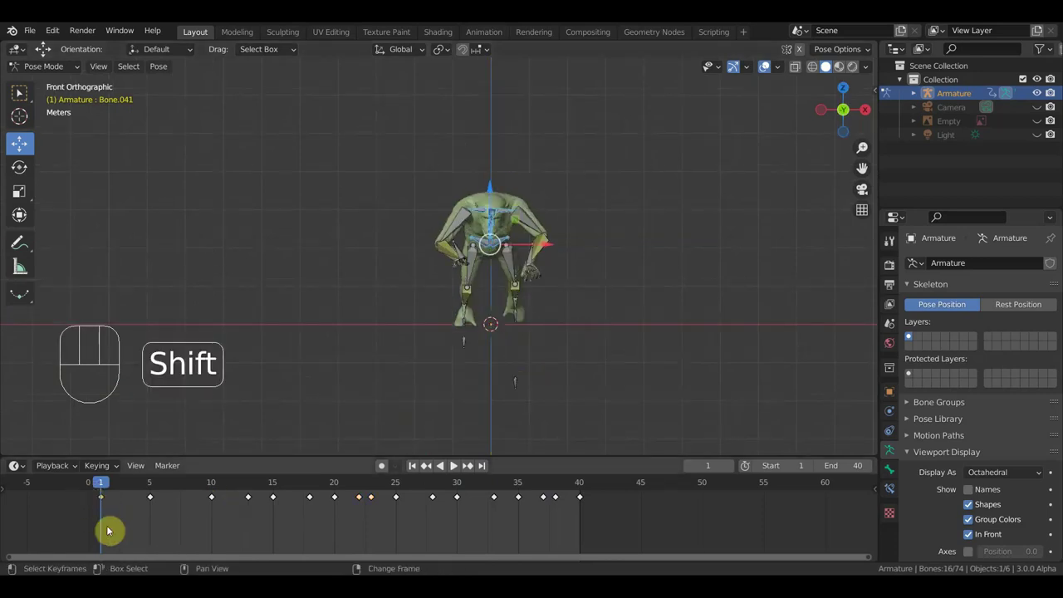
{"action": "key", "text": "shift+d"}
{"action": "left_click", "coordinate": [154, 534]}
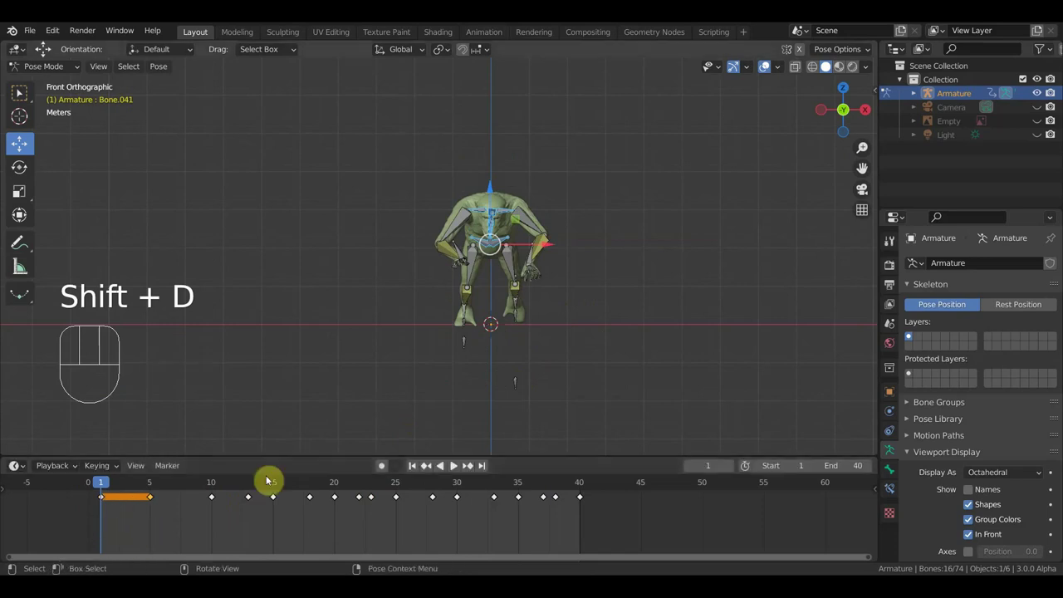
Step: Play the cycle and examine the pose around frame 3 in the right side view
{"action": "key", "text": "space"}
{"action": "middle_click_drag", "start_coordinate": [596, 313], "coordinate": [455, 311]}
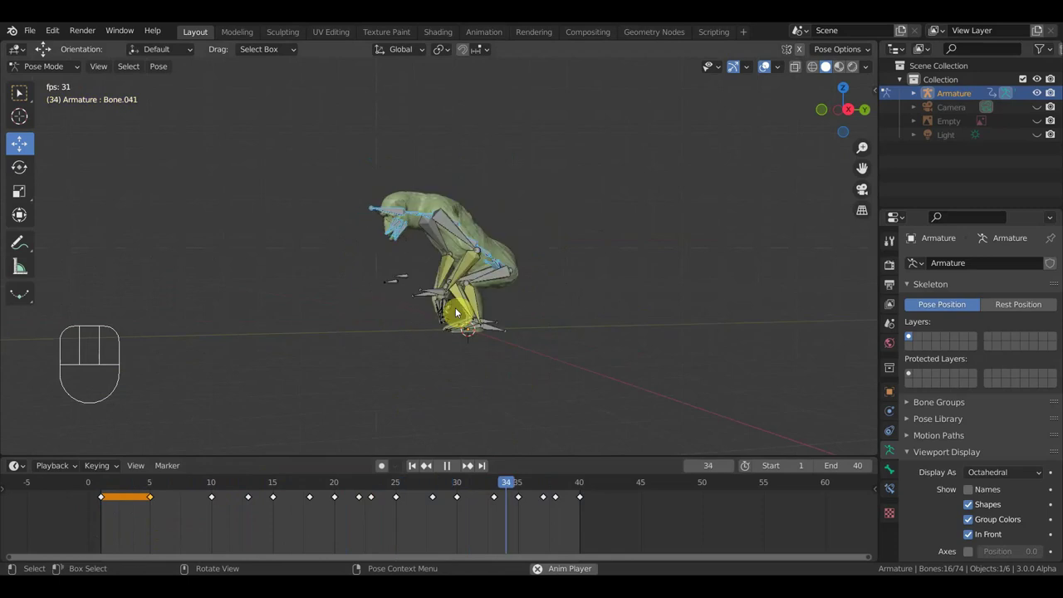
{"action": "key", "text": "space"}
{"action": "mouse_move", "coordinate": [137, 484]}
{"action": "left_mouse_down"}
{"action": "mouse_move", "coordinate": [160, 489]}
{"action": "mouse_move", "coordinate": [114, 492]}
{"action": "mouse_move", "coordinate": [197, 505]}
{"action": "mouse_move", "coordinate": [117, 501]}
{"action": "mouse_move", "coordinate": [125, 496]}
{"action": "left_mouse_up"}
{"action": "key", "text": "KP_3"}
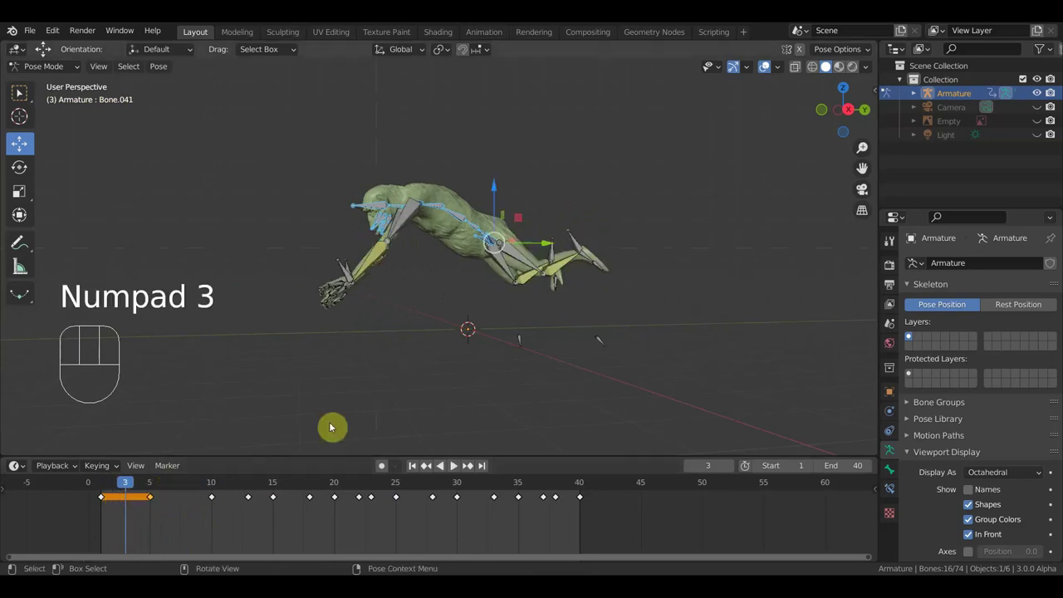
{"action": "key", "text": "KP_3"}
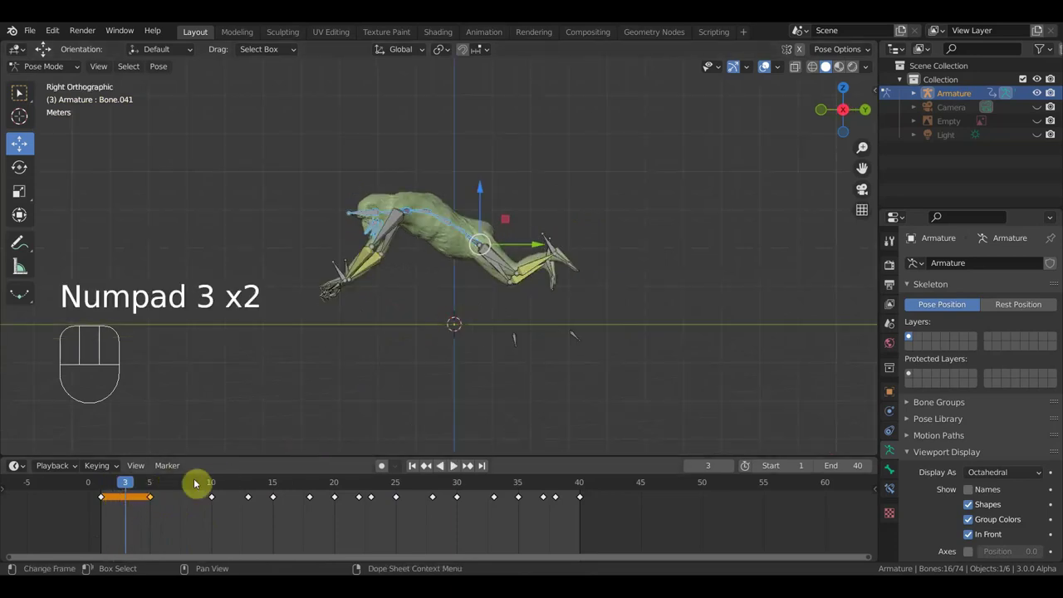
{"action": "left_click_drag", "start_coordinate": [129, 484], "coordinate": [126, 506]}
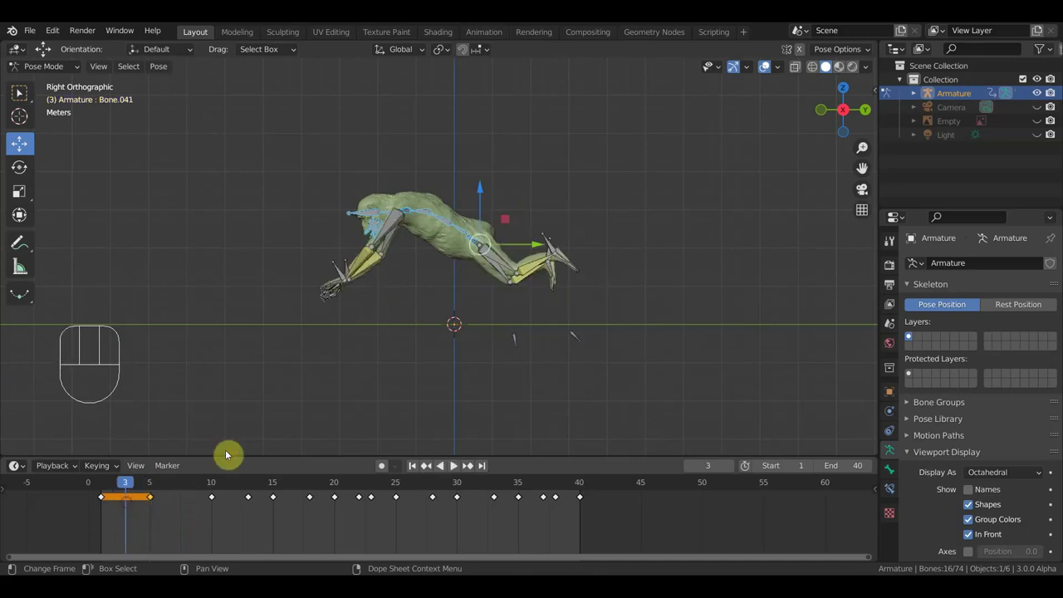
Step: At frame 3, rotate all bones together about -8.44° and raise them about 0.25 m
{"action": "left_click", "coordinate": [509, 398]}
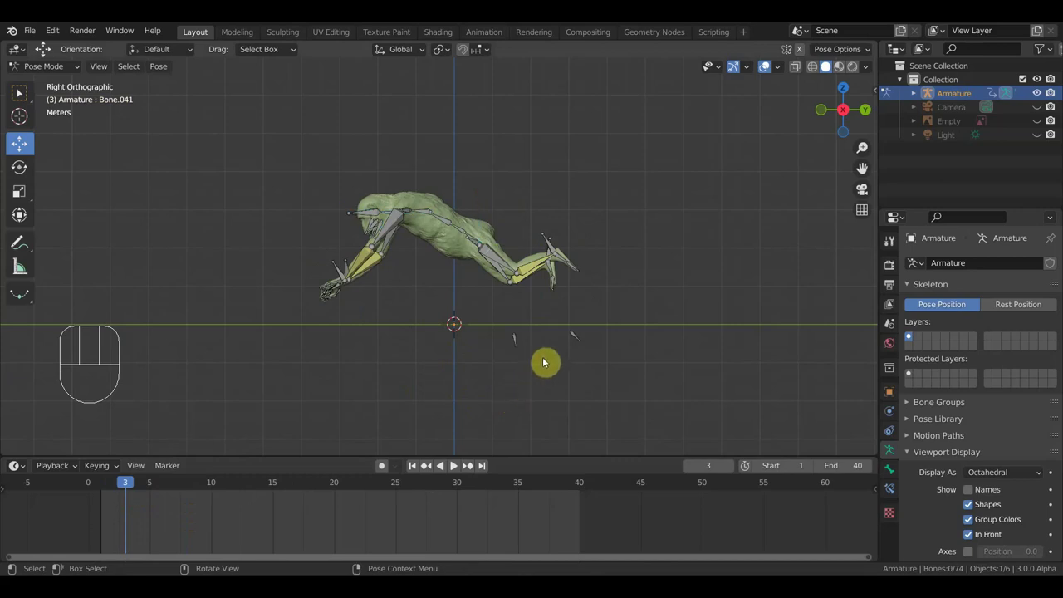
{"action": "key", "text": "a"}
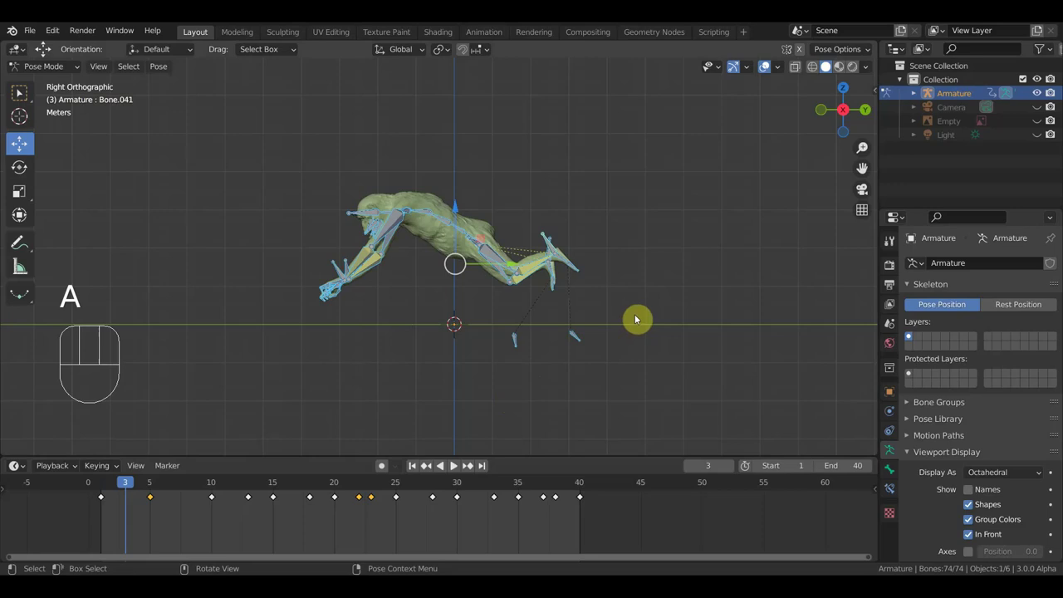
{"action": "key", "text": "r"}
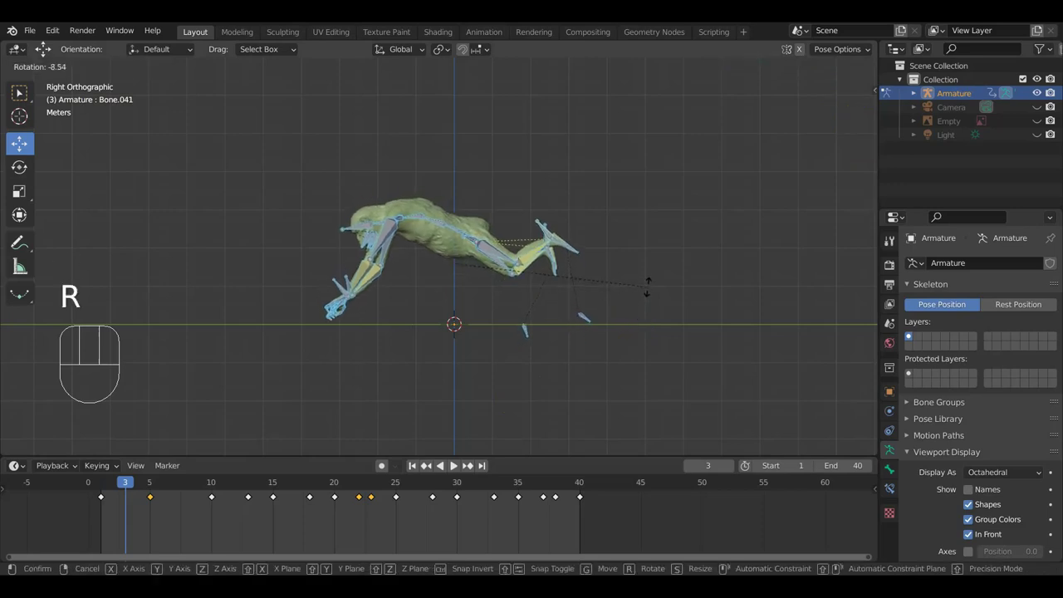
{"action": "left_click", "coordinate": [650, 289]}
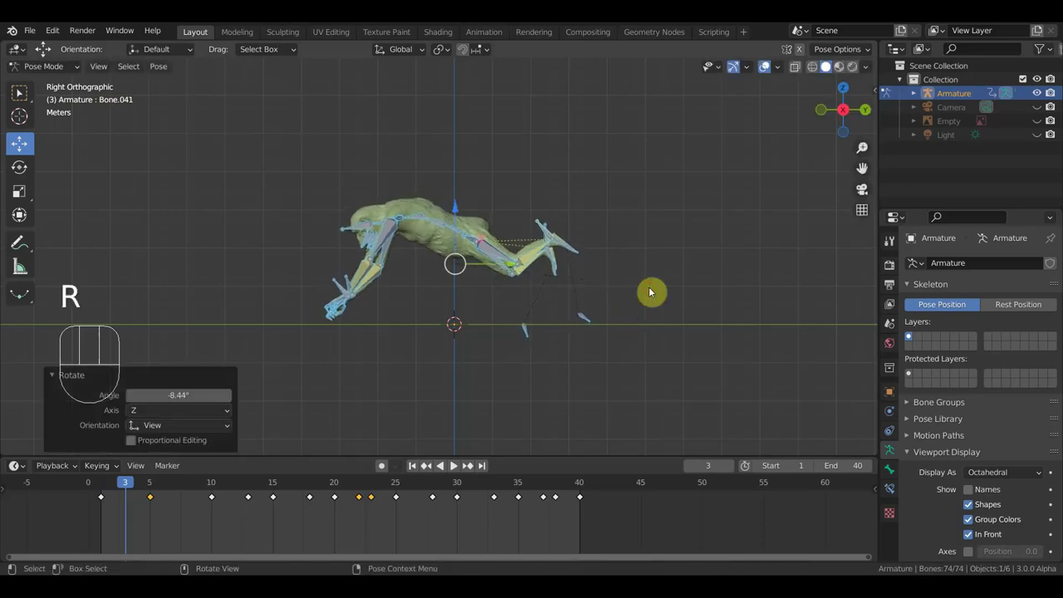
{"action": "key", "text": "g"}
{"action": "left_click", "coordinate": [455, 196]}
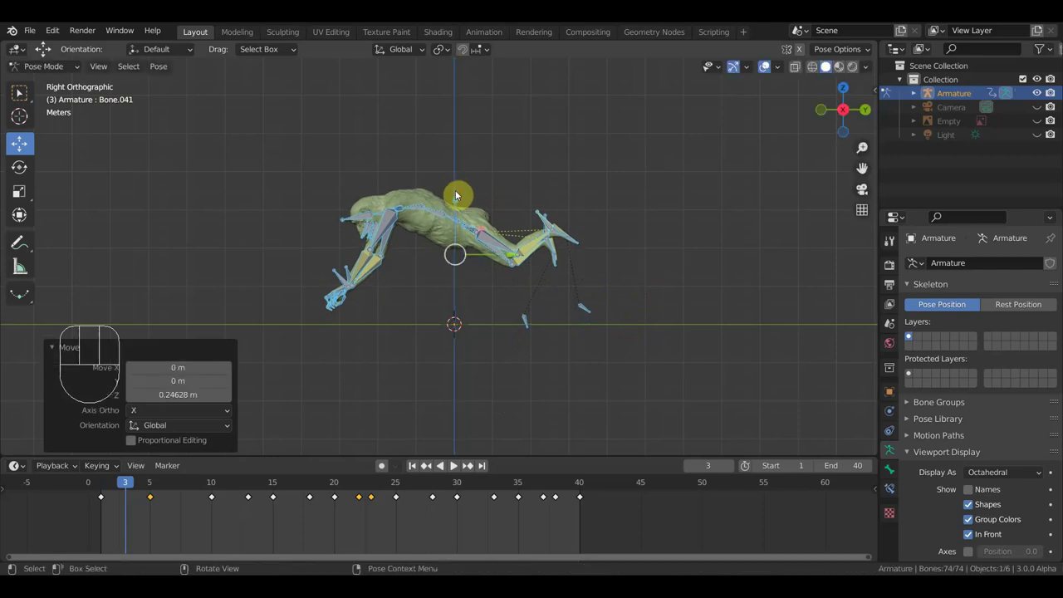
Step: Insert a location and rotation keyframe for all bones at frame 3 and play the cycle briefly
{"action": "key", "text": "a"}
{"action": "key", "text": "i"}
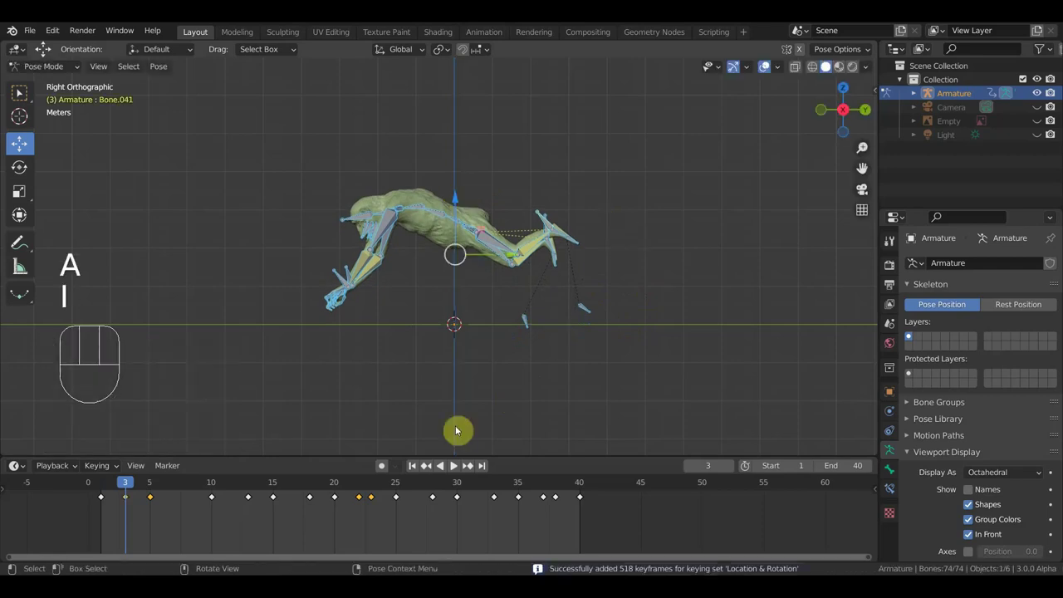
{"action": "key", "text": "space"}
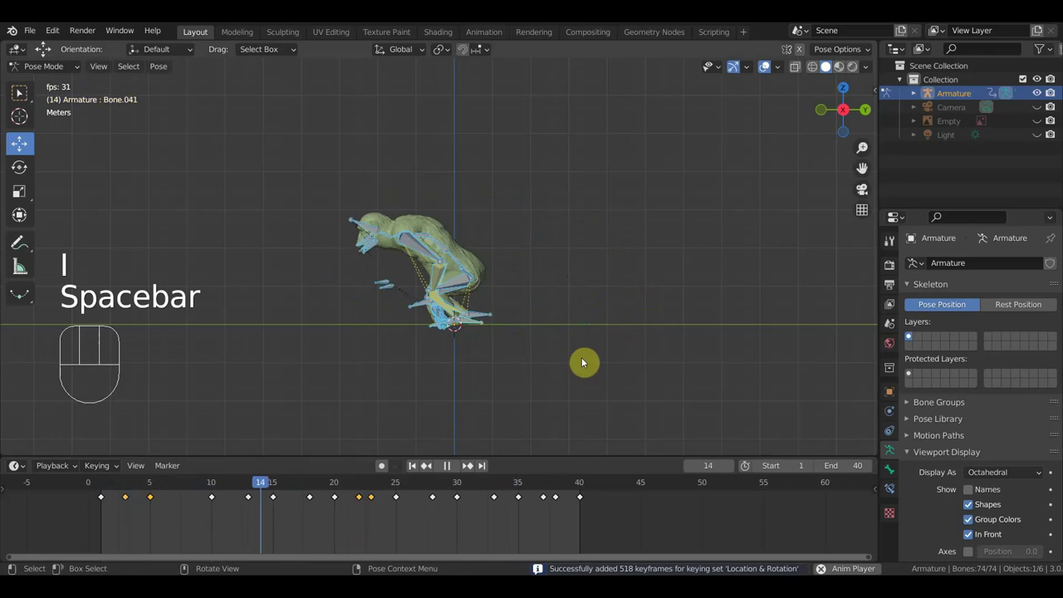
{"action": "key", "text": "space"}
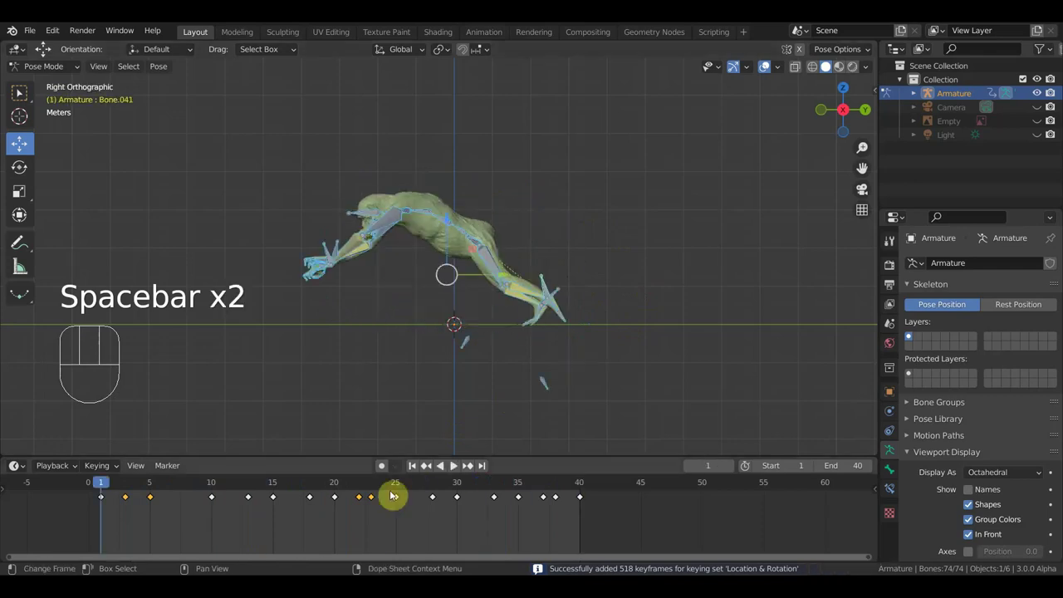
Step: At frame 5, shift all bones slightly forward in the negative global Y direction
{"action": "left_click", "coordinate": [185, 485]}
{"action": "left_click_drag", "start_coordinate": [186, 488], "coordinate": [153, 513]}
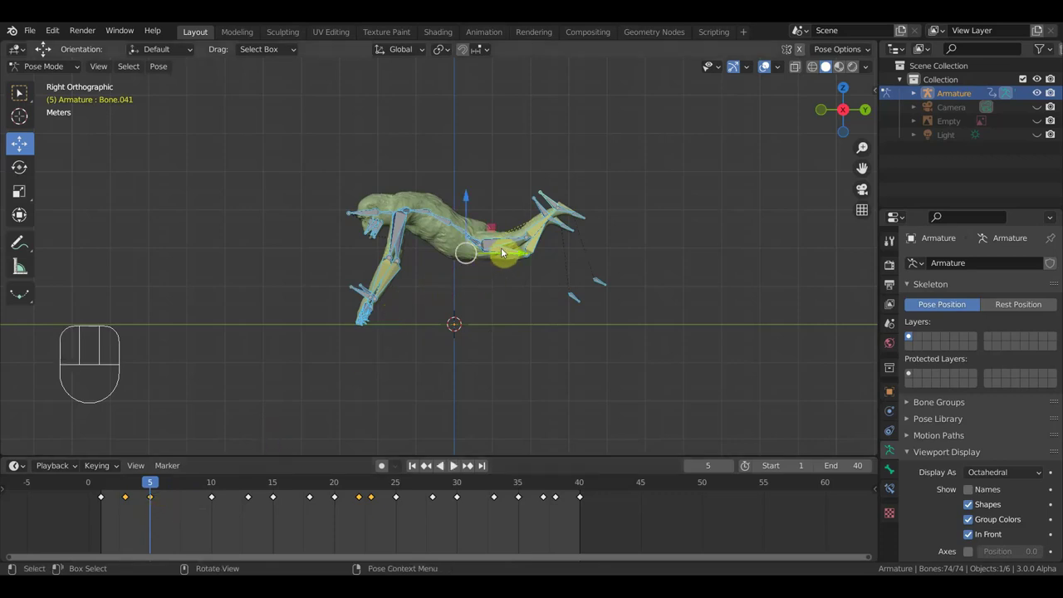
{"action": "key", "text": "g"}
{"action": "key", "text": "y"}
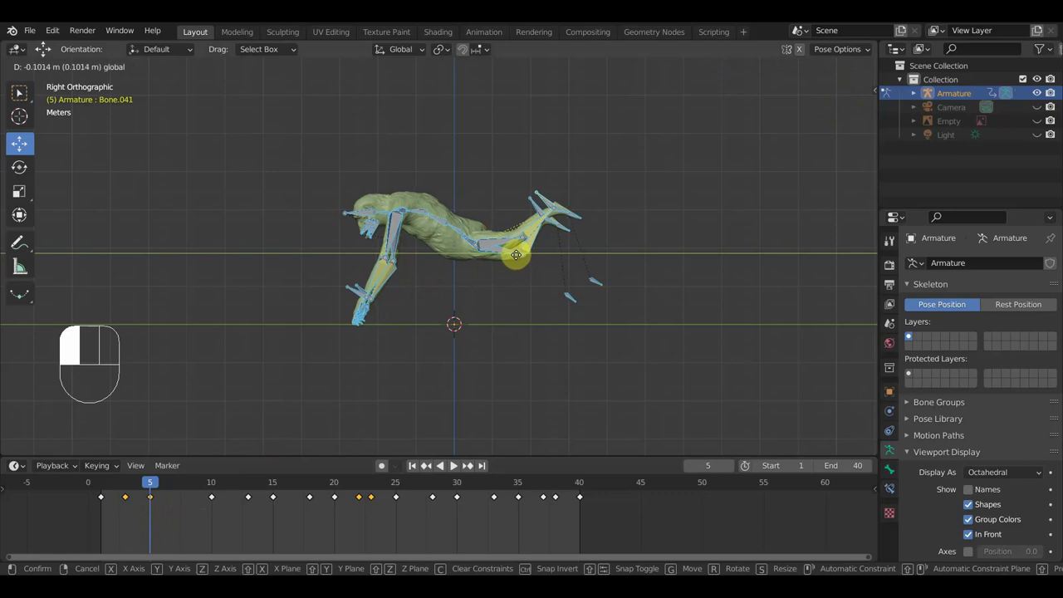
{"action": "left_click", "coordinate": [511, 255]}
Step: Move the hand control bones about 0.42 m along Y and -0.07 m along Z, keyframe all bones at frame 5, and play the result
{"action": "left_click_drag", "start_coordinate": [334, 272], "coordinate": [359, 296]}
{"action": "key", "text": "g"}
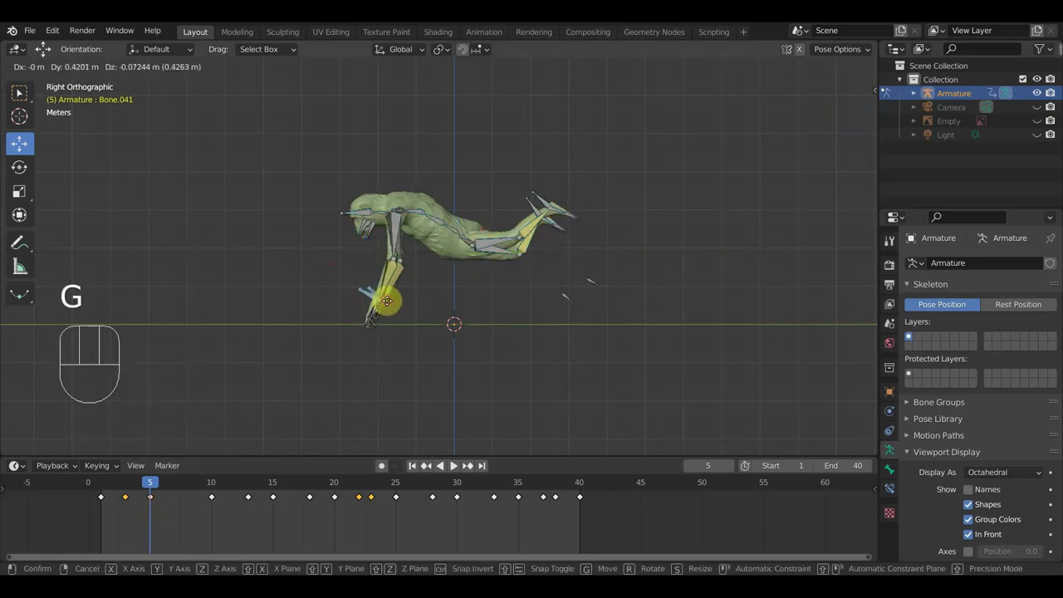
{"action": "left_click", "coordinate": [400, 305]}
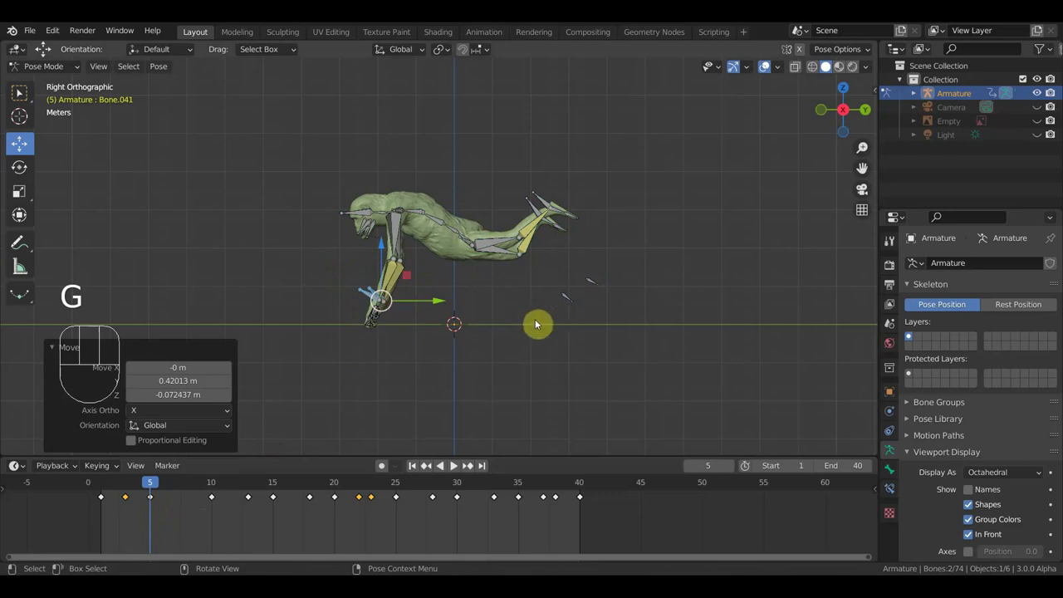
{"action": "key", "text": "a"}
{"action": "key", "text": "i"}
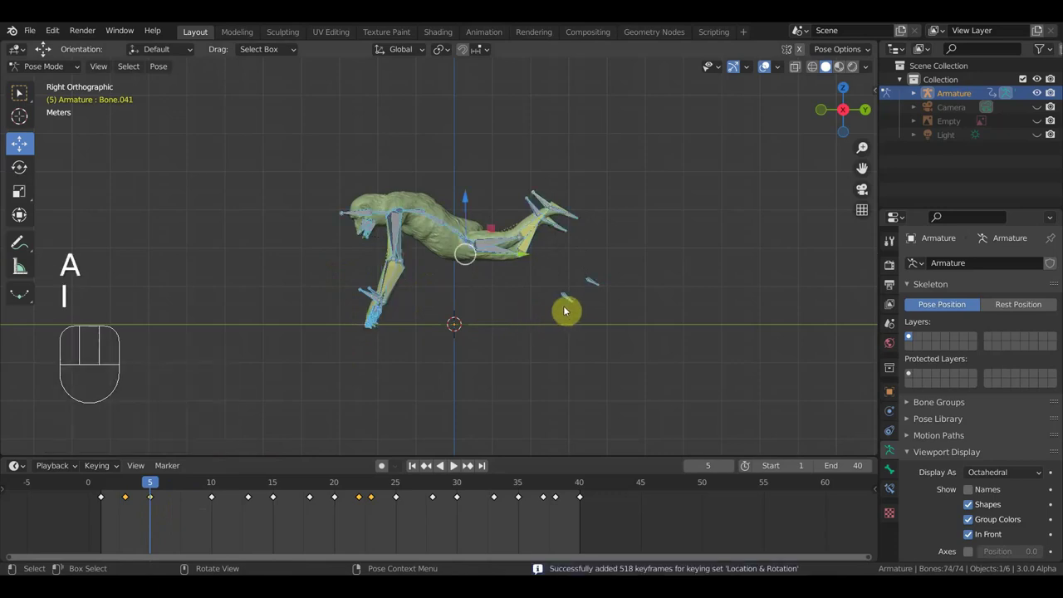
{"action": "key", "text": "space"}
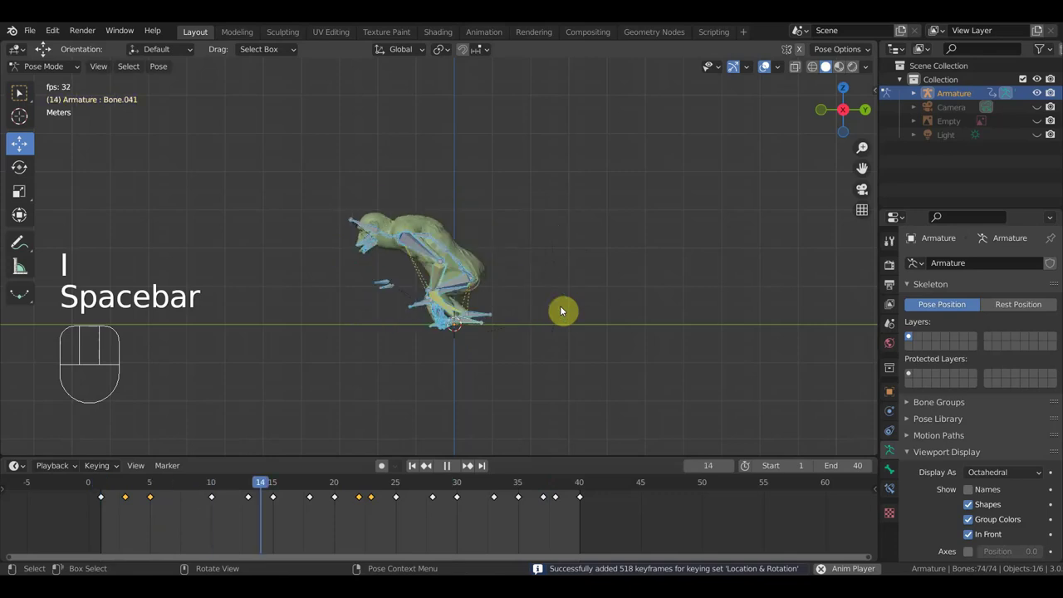
{"action": "key", "text": "space"}
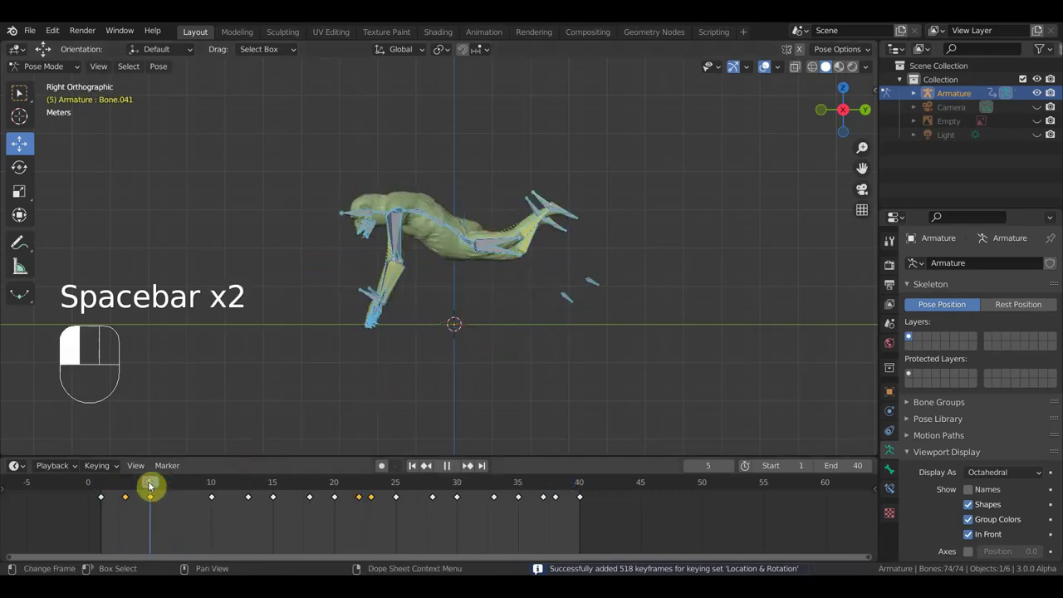
Step: At frame 5, rotate all bones together to lift the rear and raise them about 0.55 m
{"action": "left_click_drag", "start_coordinate": [152, 488], "coordinate": [149, 515]}
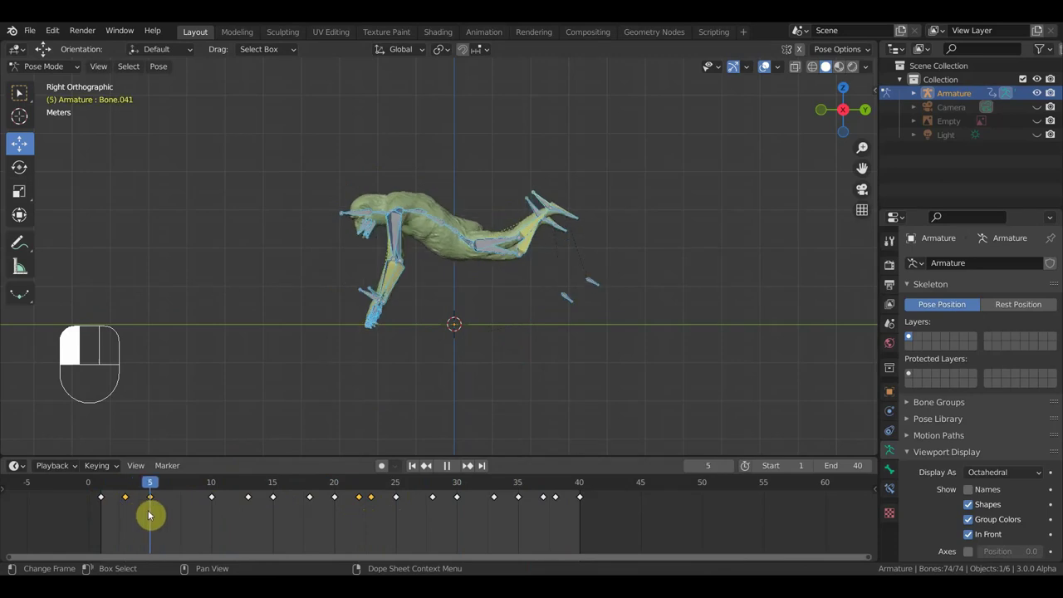
{"action": "left_click_drag", "start_coordinate": [148, 515], "coordinate": [149, 515]}
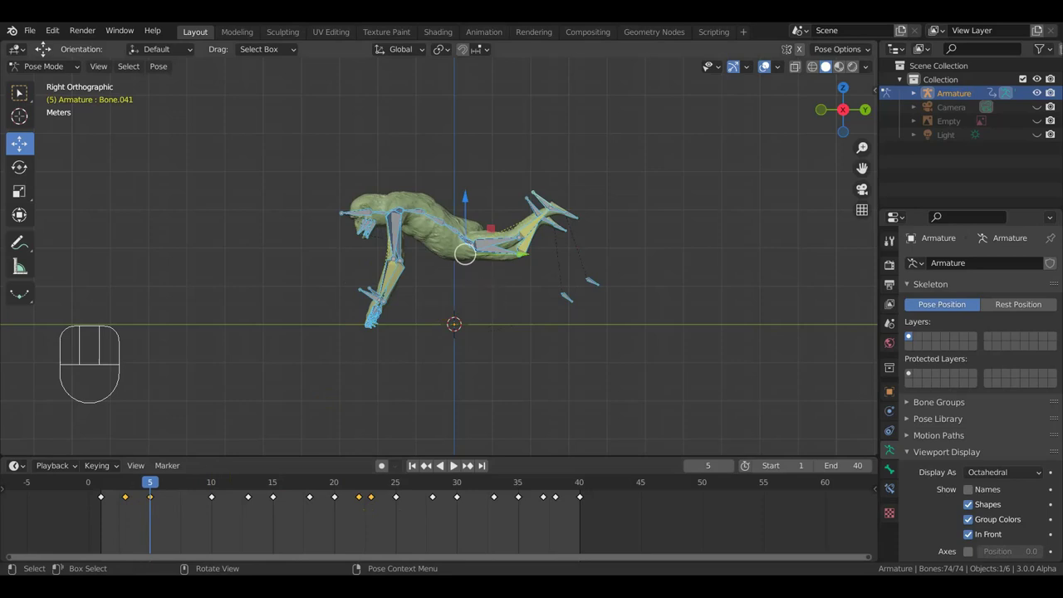
{"action": "key", "text": "r"}
{"action": "left_click", "coordinate": [490, 283]}
{"action": "left_click_drag", "start_coordinate": [469, 194], "coordinate": [457, 170]}
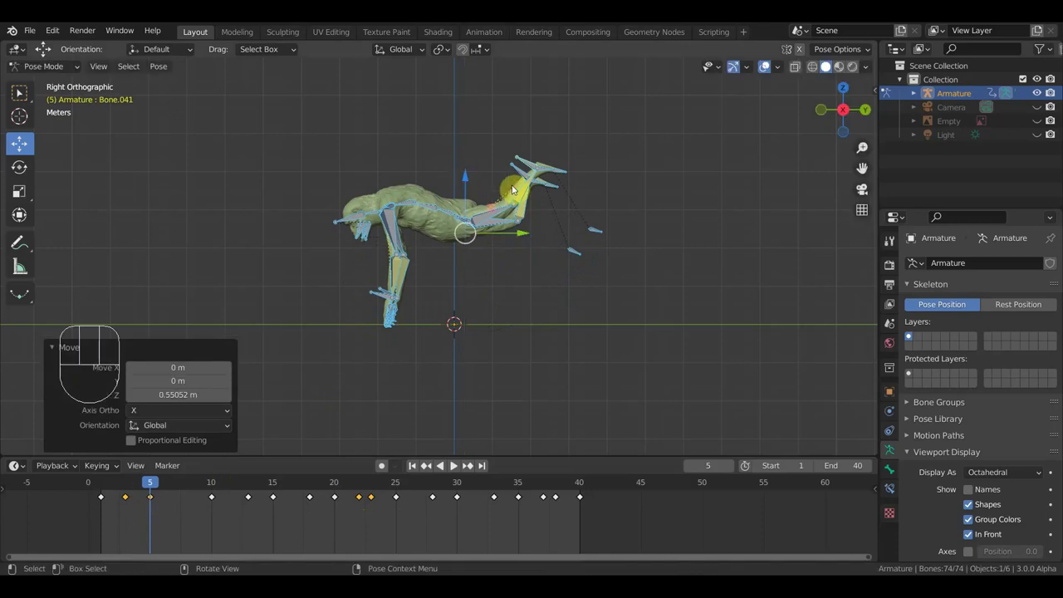
Step: Move the foot control bones about 0.29 m along Y and -0.83 m along Z, keyframe all bones at frame 5, and play the cycle
{"action": "left_click", "coordinate": [536, 175]}
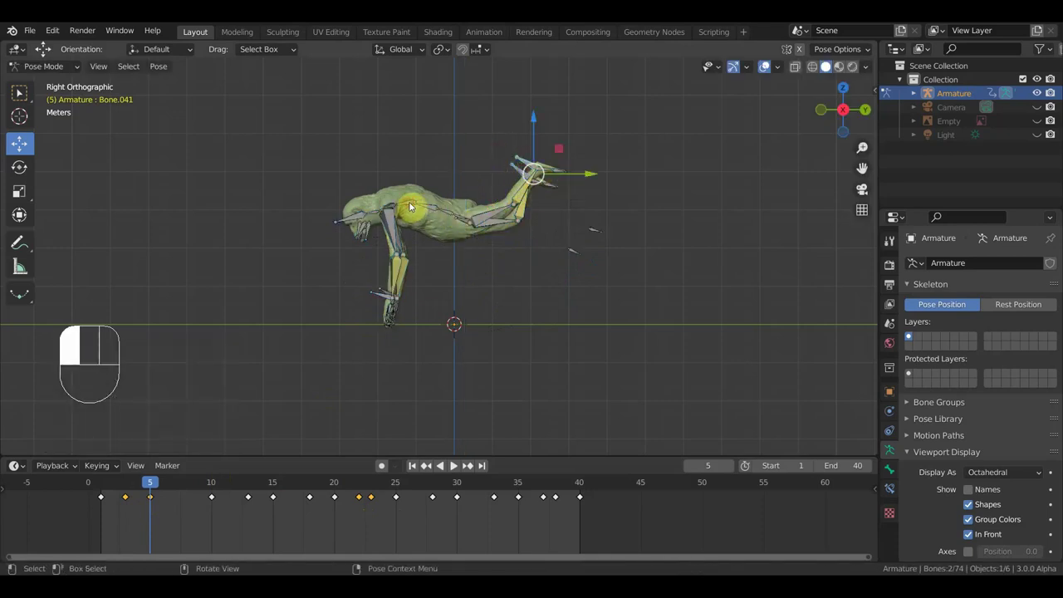
{"action": "left_click", "coordinate": [521, 169]}
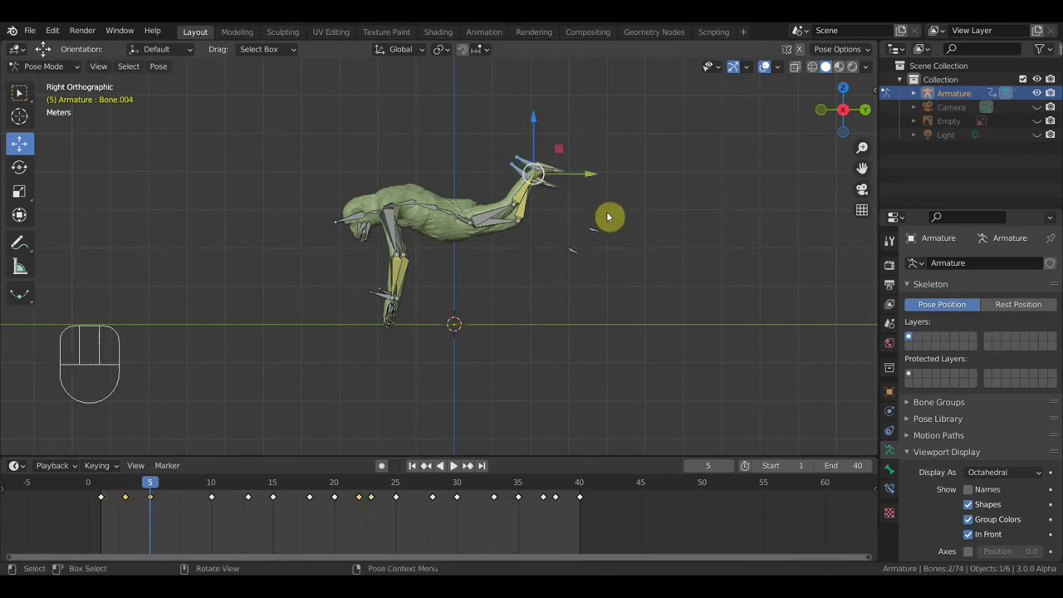
{"action": "key", "text": "g"}
{"action": "left_click", "coordinate": [626, 259]}
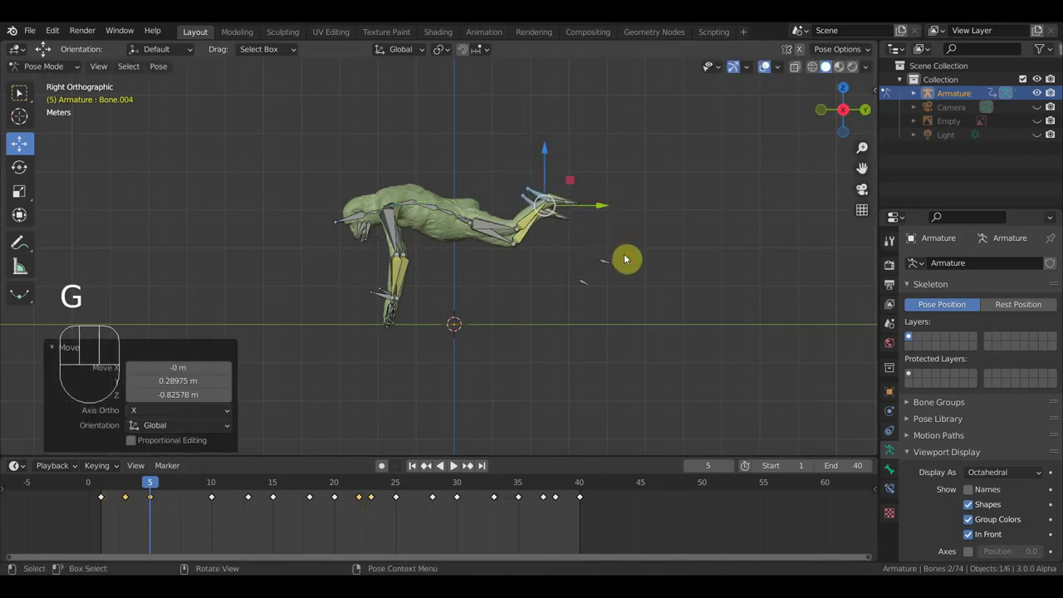
{"action": "key", "text": "a"}
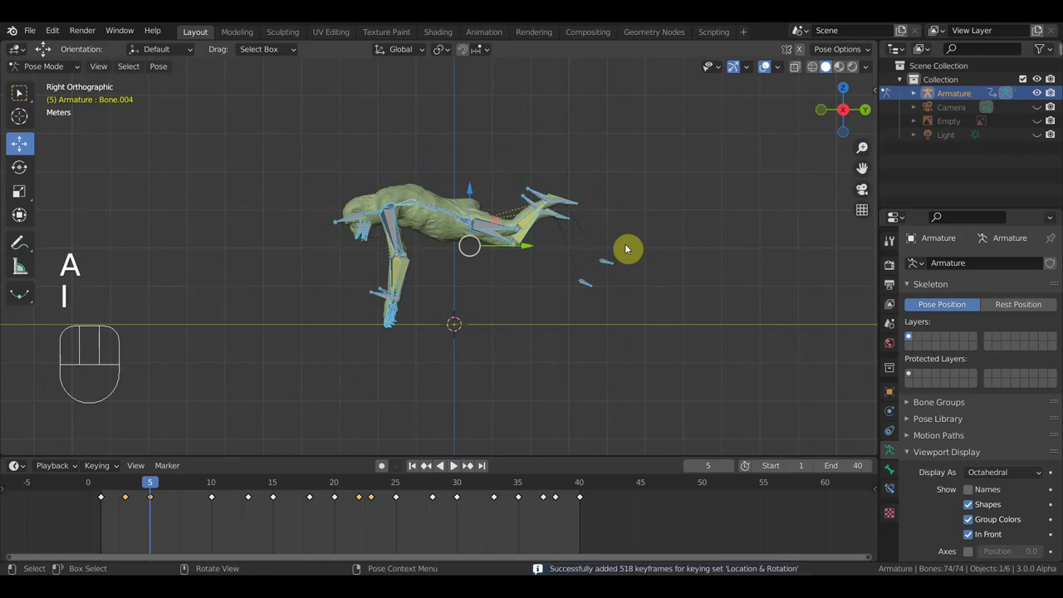
{"action": "key", "text": "space"}
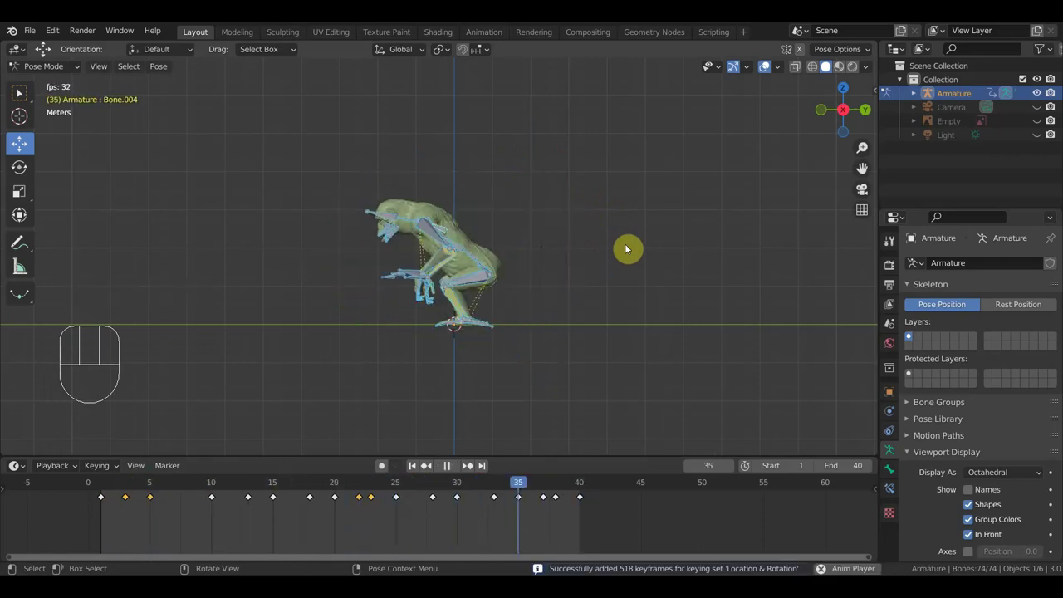
{"action": "key", "text": "space"}
Step: Insert in-between keyframes of the existing pose for all bones at frames 7, 27, 16 and 21
{"action": "left_click", "coordinate": [176, 486]}
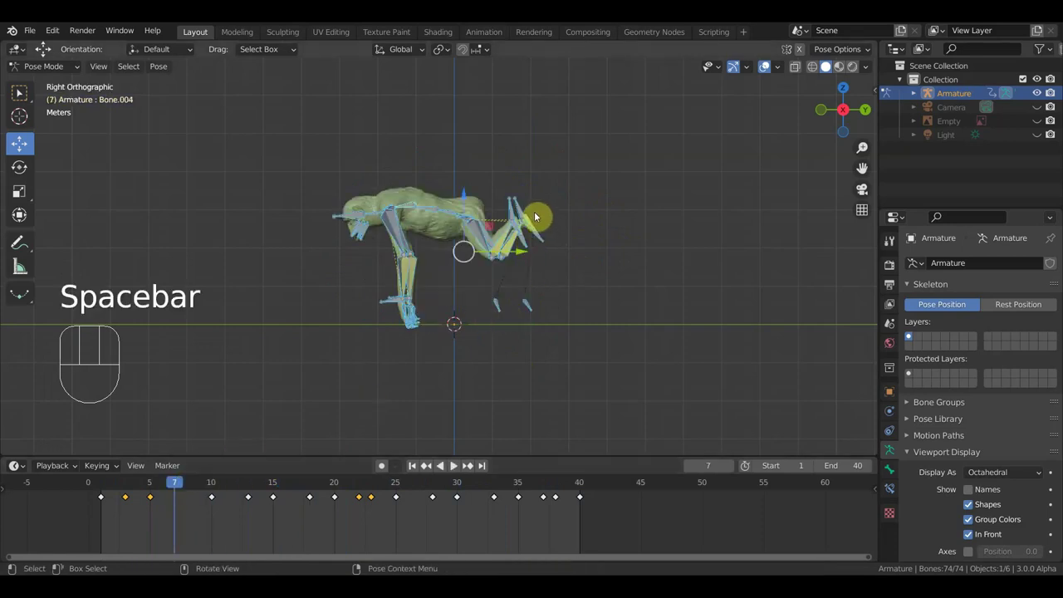
{"action": "left_click", "coordinate": [212, 487]}
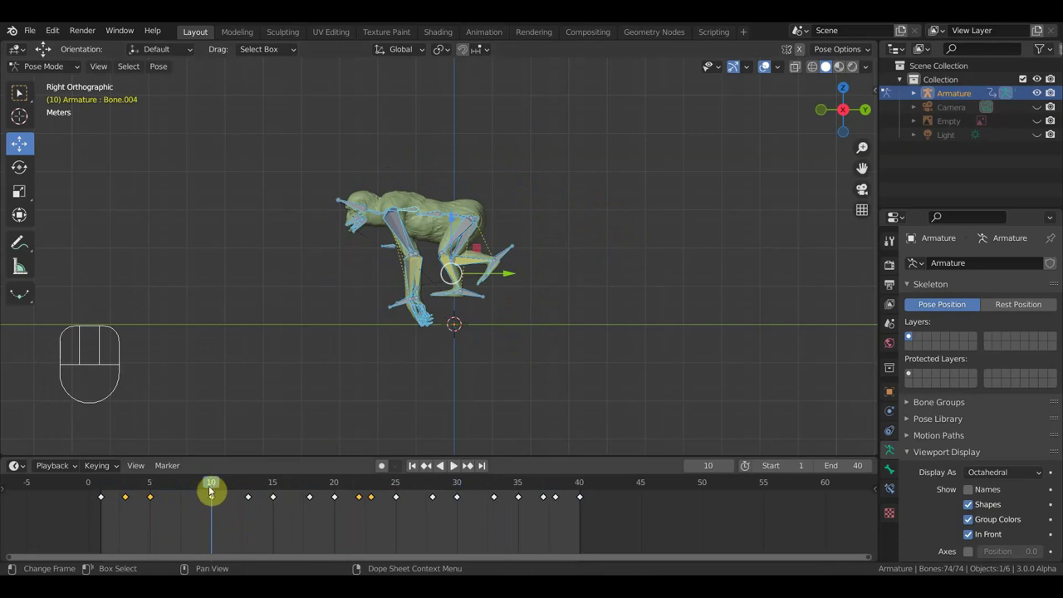
{"action": "left_click", "coordinate": [178, 487]}
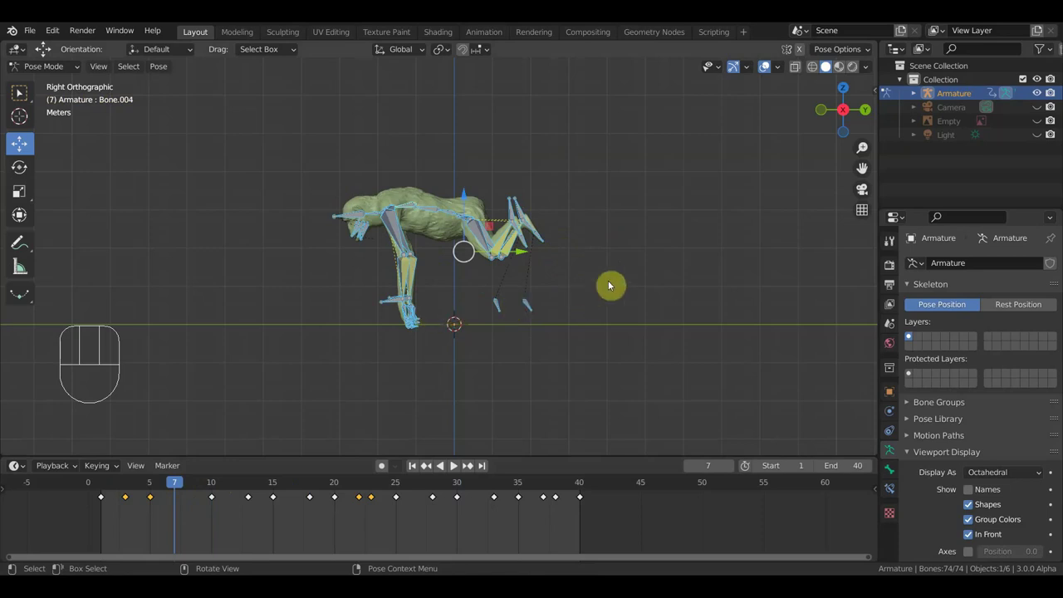
{"action": "key", "text": "i"}
{"action": "left_click", "coordinate": [417, 490]}
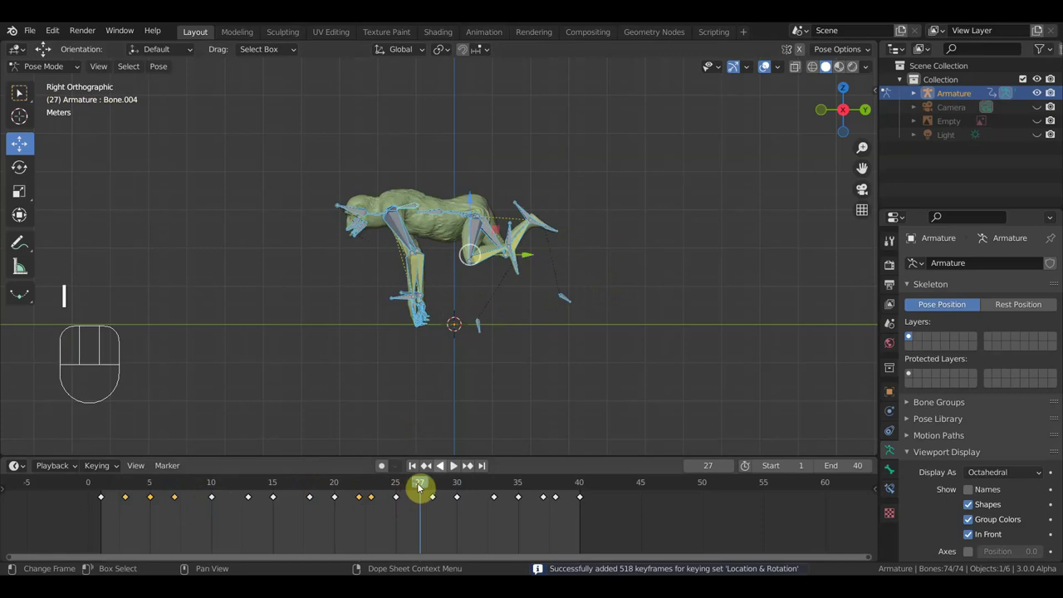
{"action": "left_click", "coordinate": [291, 489]}
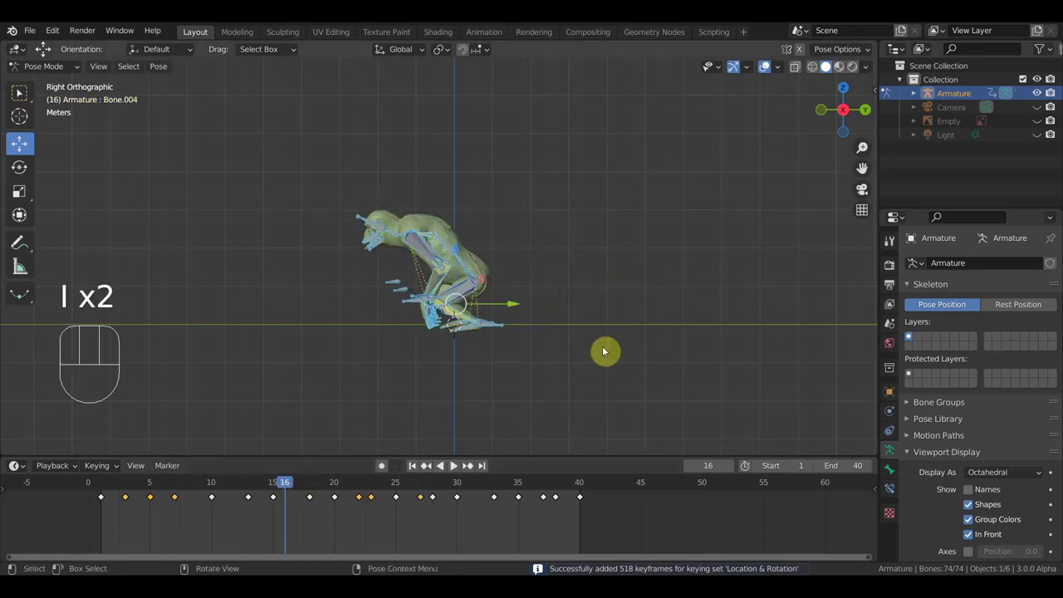
{"action": "left_click", "coordinate": [348, 492]}
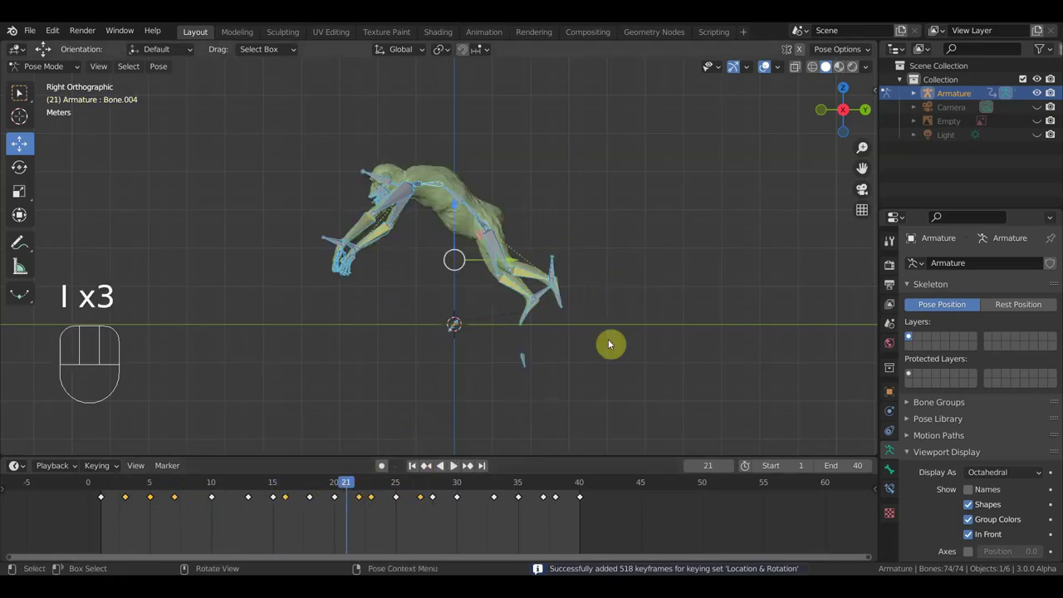
Step: Keyframe all bones in their interpolated poses at frames 32, 31, 36 and 34
{"action": "left_click", "coordinate": [481, 491]}
{"action": "key", "text": "i"}
{"action": "left_click_drag", "start_coordinate": [481, 485], "coordinate": [471, 487]}
{"action": "key", "text": "i"}
{"action": "left_click", "coordinate": [530, 491]}
{"action": "key", "text": "i"}
{"action": "left_click", "coordinate": [505, 491]}
{"action": "key", "text": "i"}
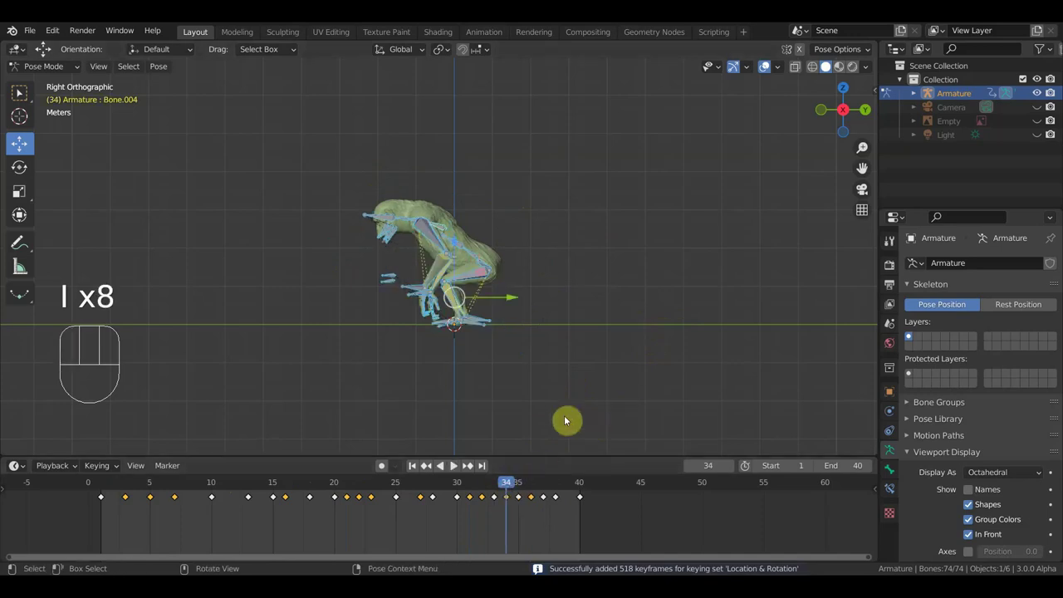
Step: Keyframe all bones in their interpolated poses at frames 19, 17, 14, 12 and 11
{"action": "left_click", "coordinate": [323, 490]}
{"action": "key", "text": "i"}
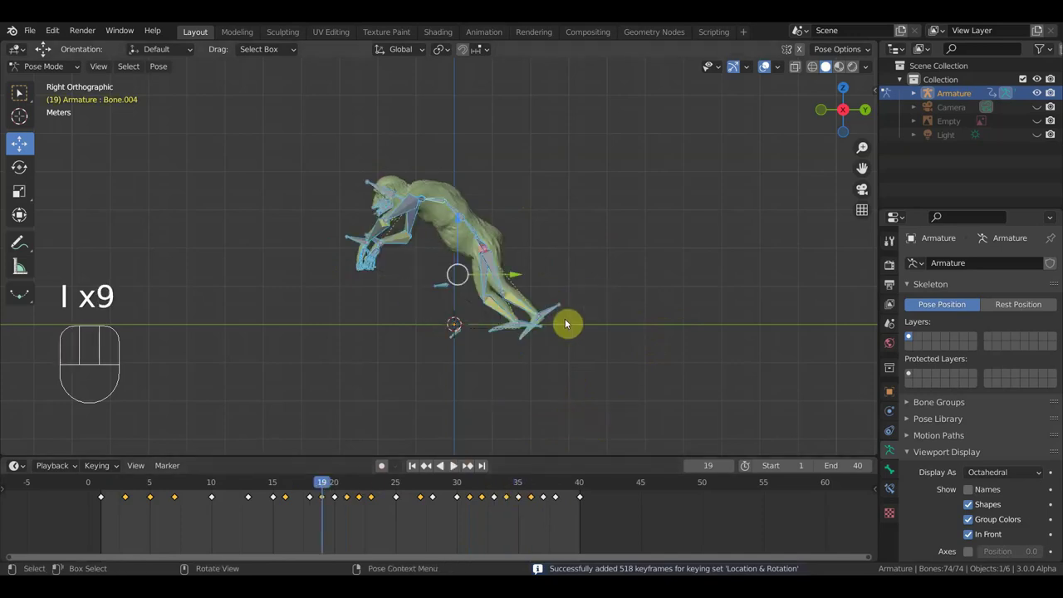
{"action": "left_click", "coordinate": [318, 485]}
{"action": "left_click", "coordinate": [297, 489]}
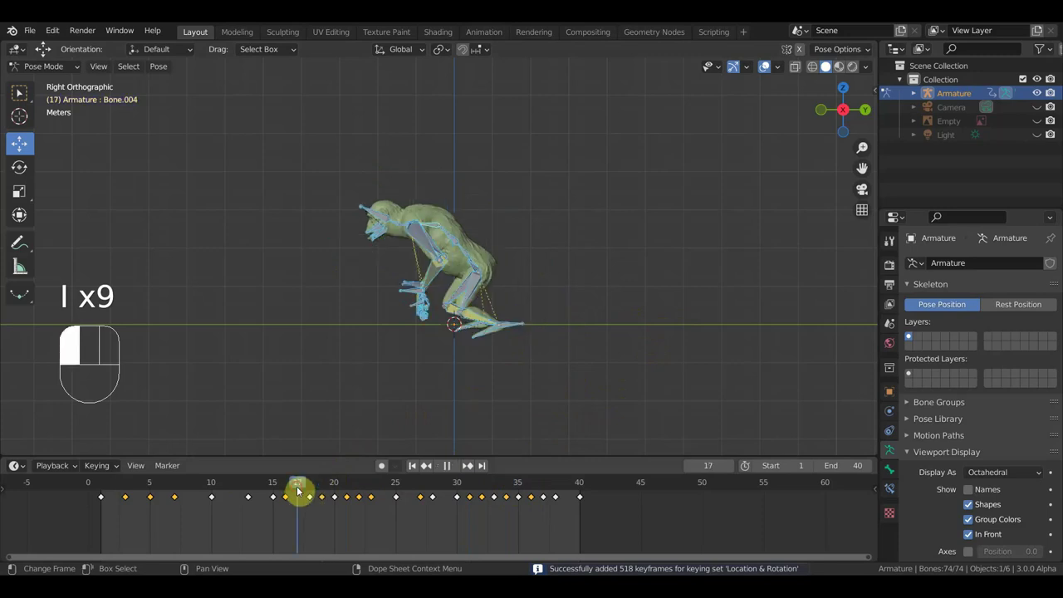
{"action": "key", "text": "i"}
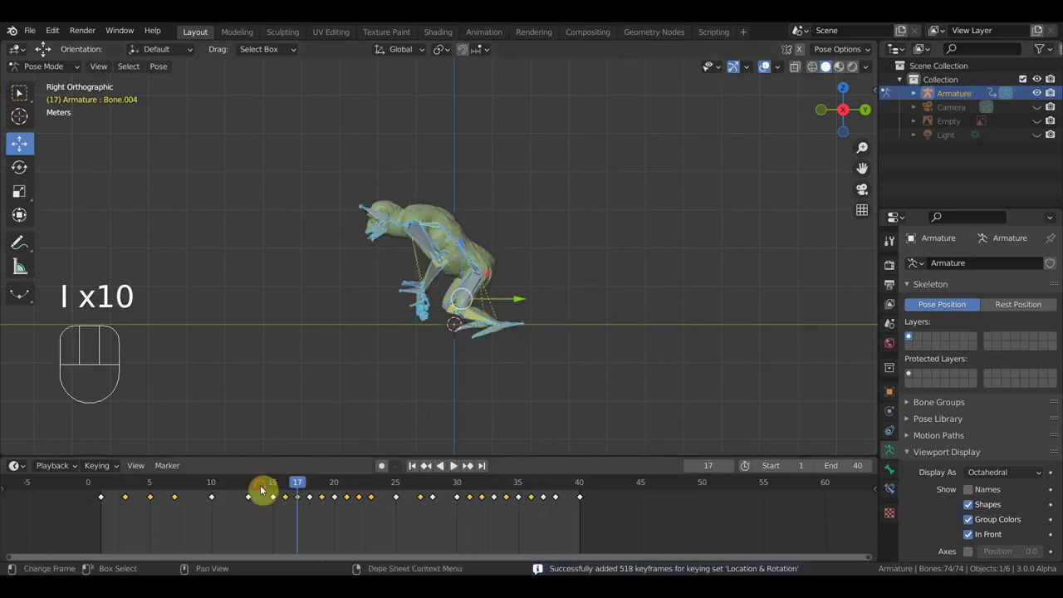
{"action": "left_click", "coordinate": [261, 490]}
{"action": "key", "text": "i"}
{"action": "left_click", "coordinate": [233, 490]}
{"action": "key", "text": "i"}
{"action": "left_click", "coordinate": [225, 490]}
{"action": "key", "text": "i"}
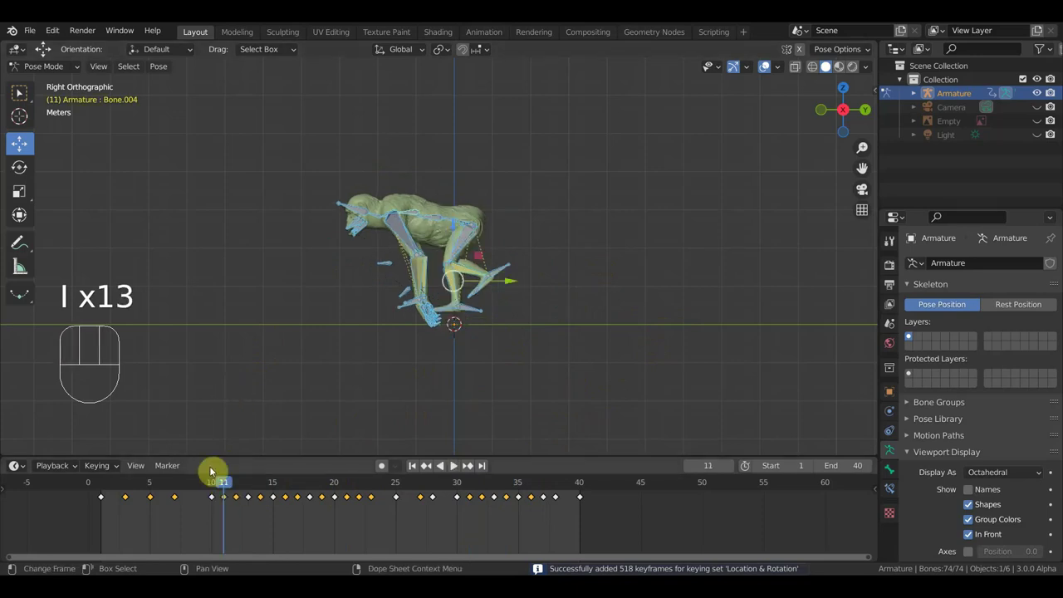
Step: Fill the early keyframe gaps by keying all bones at frames 8, 9, 4, 6 and 2
{"action": "left_click", "coordinate": [197, 490]}
{"action": "key", "text": "i"}
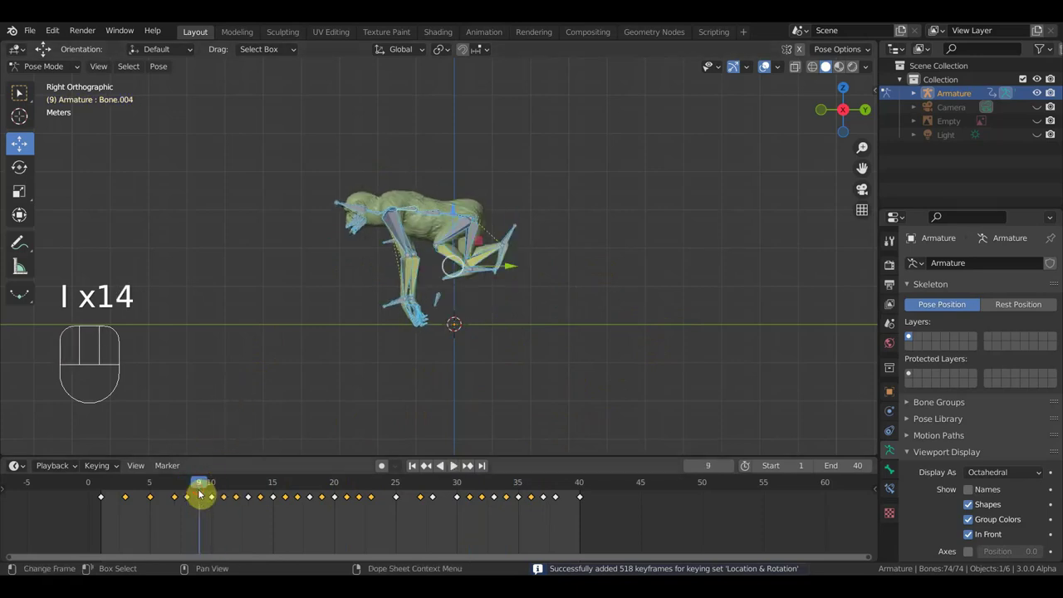
{"action": "key", "text": "i"}
{"action": "left_click", "coordinate": [137, 490]}
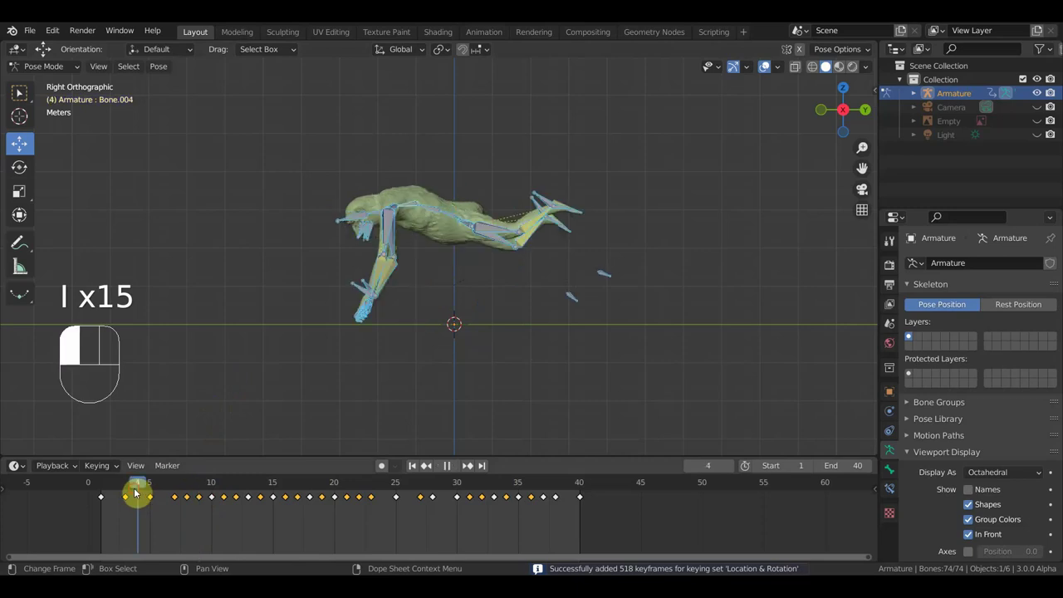
{"action": "key", "text": "i"}
{"action": "left_click", "coordinate": [163, 490]}
{"action": "key", "text": "i"}
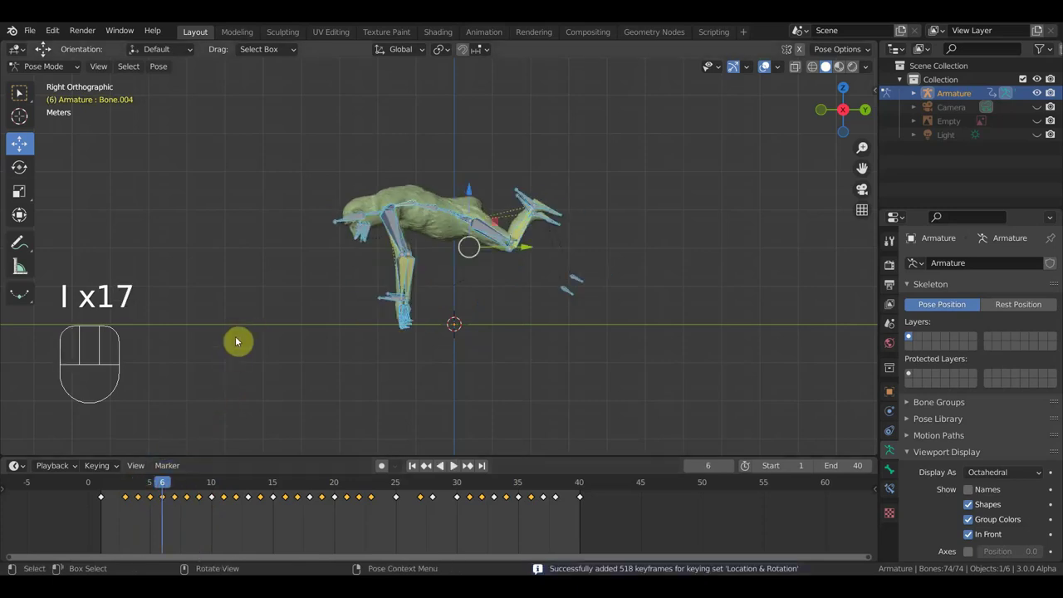
{"action": "key", "text": "i"}
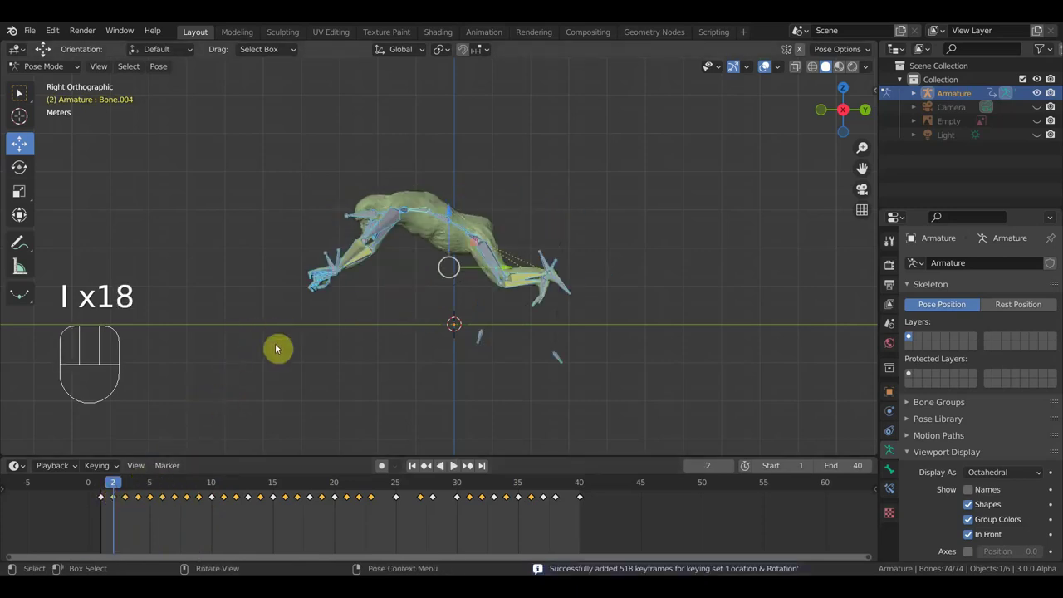
Step: Fill the remaining keyframe gaps by keying all bones at frames 24, 29, 26 and 39
{"action": "left_click", "coordinate": [382, 492]}
{"action": "key", "text": "i"}
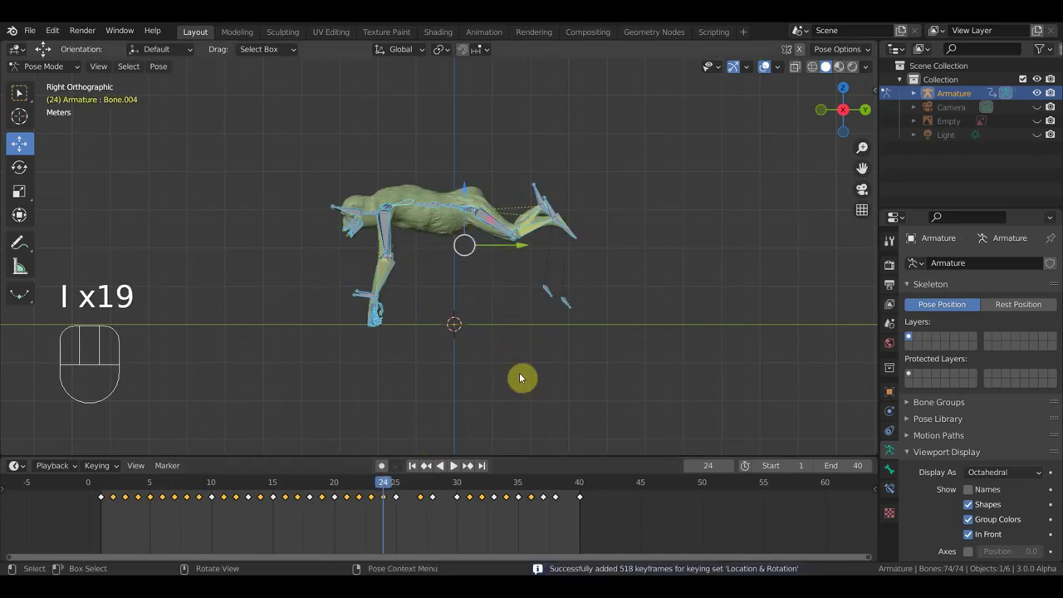
{"action": "left_click", "coordinate": [444, 493]}
{"action": "key", "text": "i"}
{"action": "left_click", "coordinate": [410, 496]}
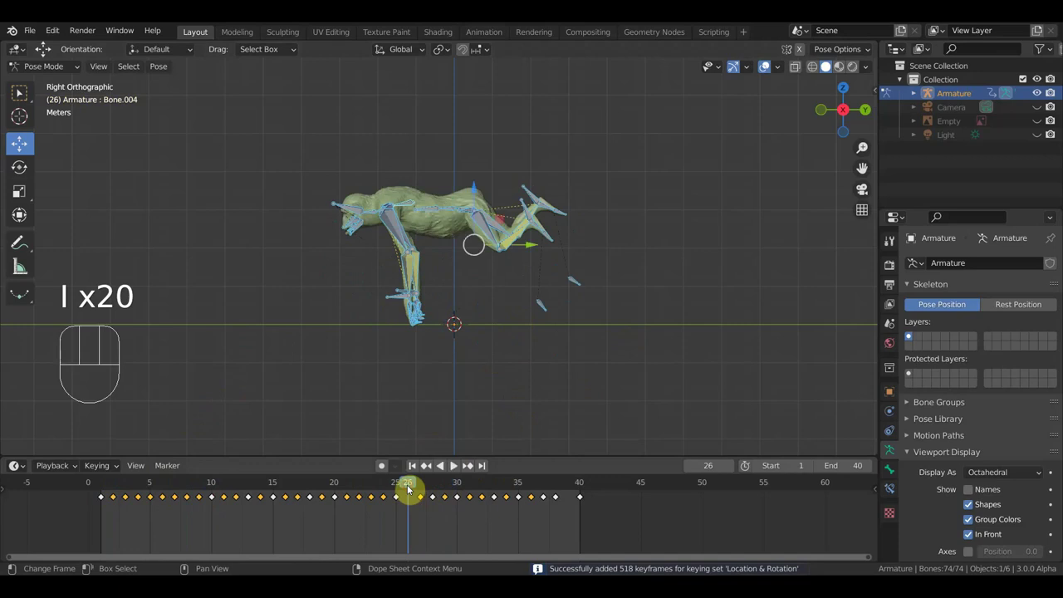
{"action": "key", "text": "i"}
{"action": "left_click", "coordinate": [565, 491]}
{"action": "key", "text": "i"}
Step: Play the cycle with the viewport overlays hidden and examine the creature's motion from behind
{"action": "key", "text": "space"}
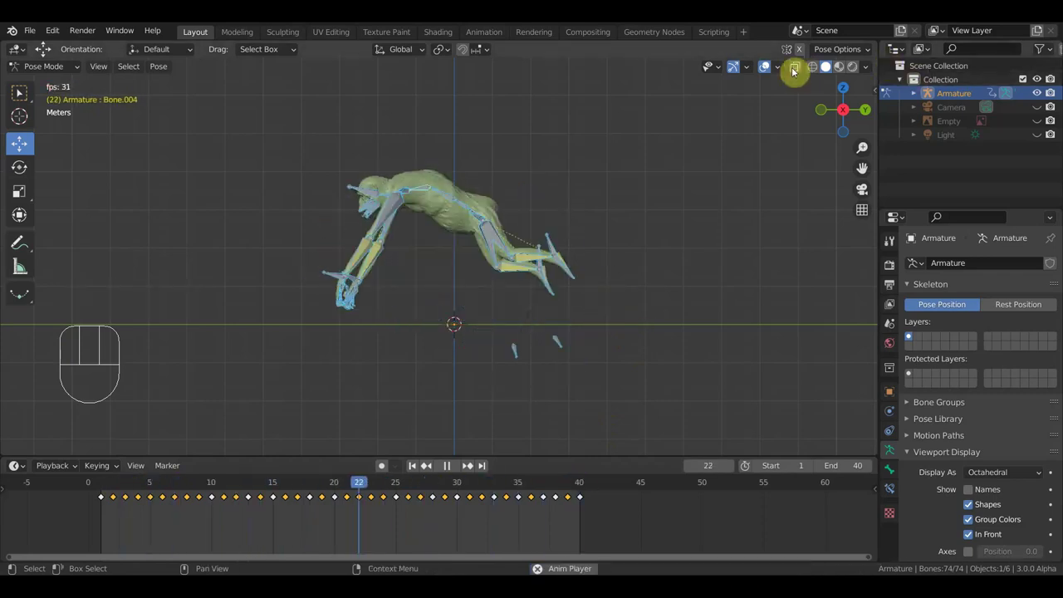
{"action": "left_click", "coordinate": [764, 66]}
{"action": "middle_click_drag", "start_coordinate": [498, 329], "coordinate": [362, 391]}
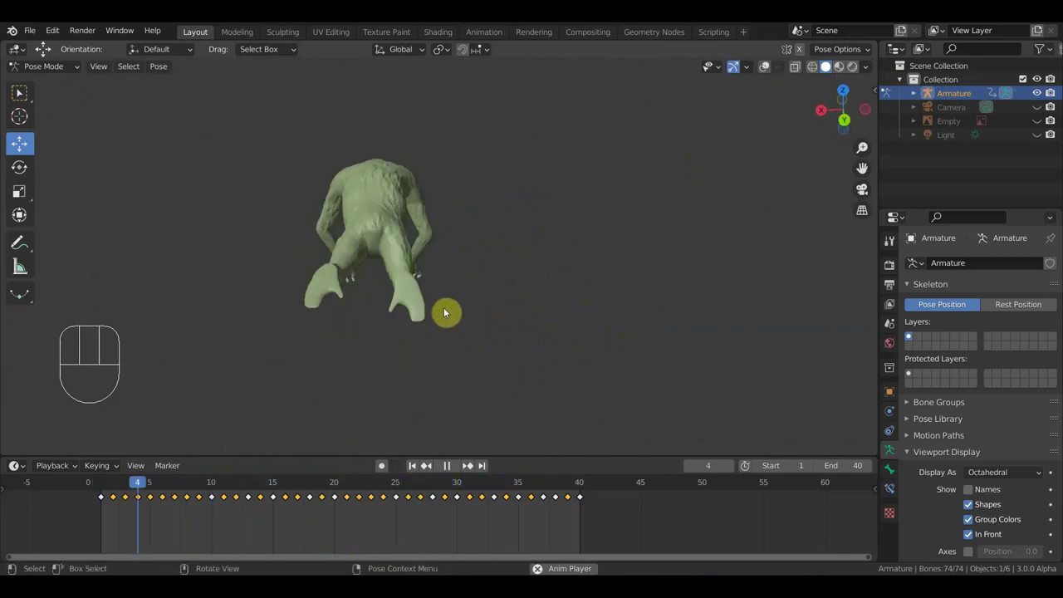
{"action": "key", "text": "shift"}
{"action": "middle_click_drag", "start_coordinate": [529, 325], "coordinate": [531, 390], "text": "shift"}
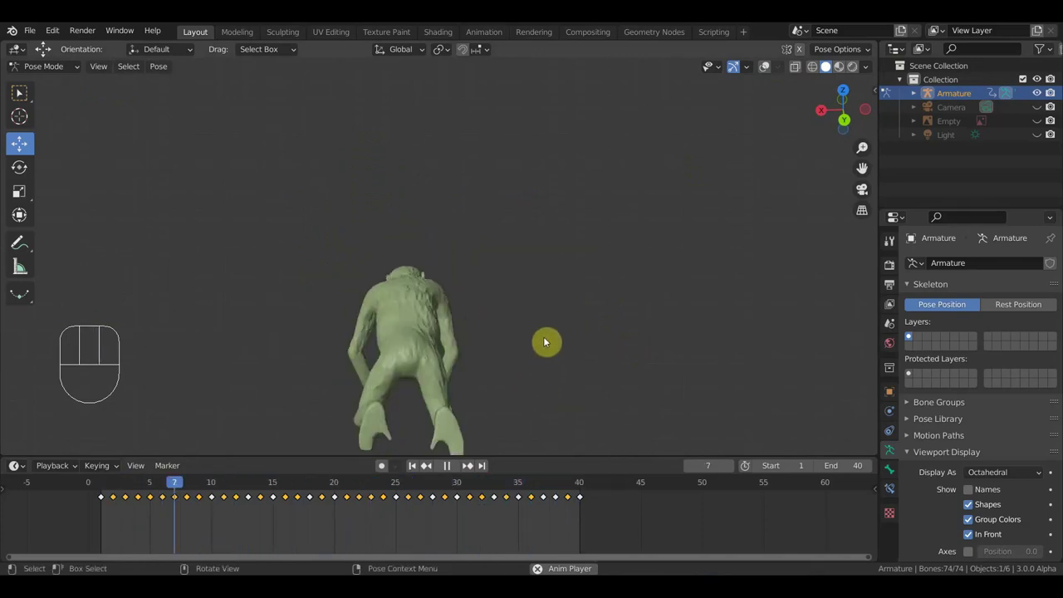